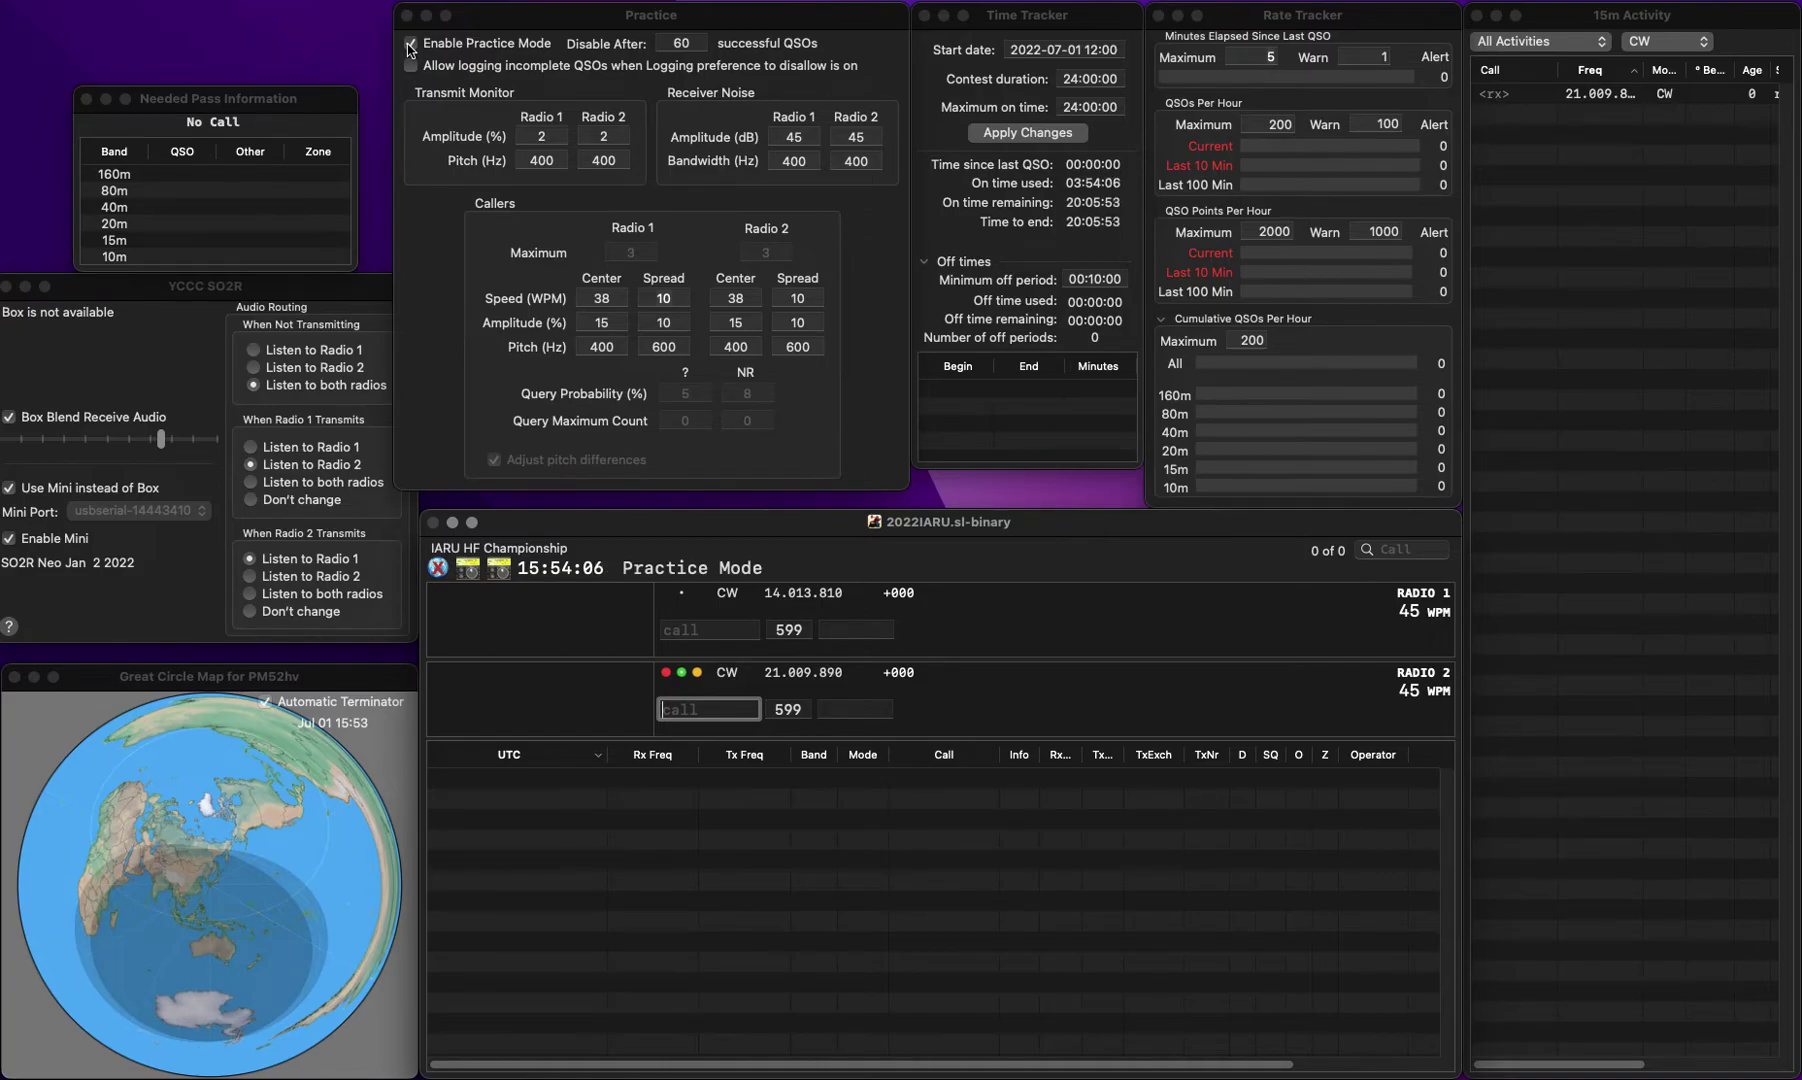
text(M0KCV)
key(space)
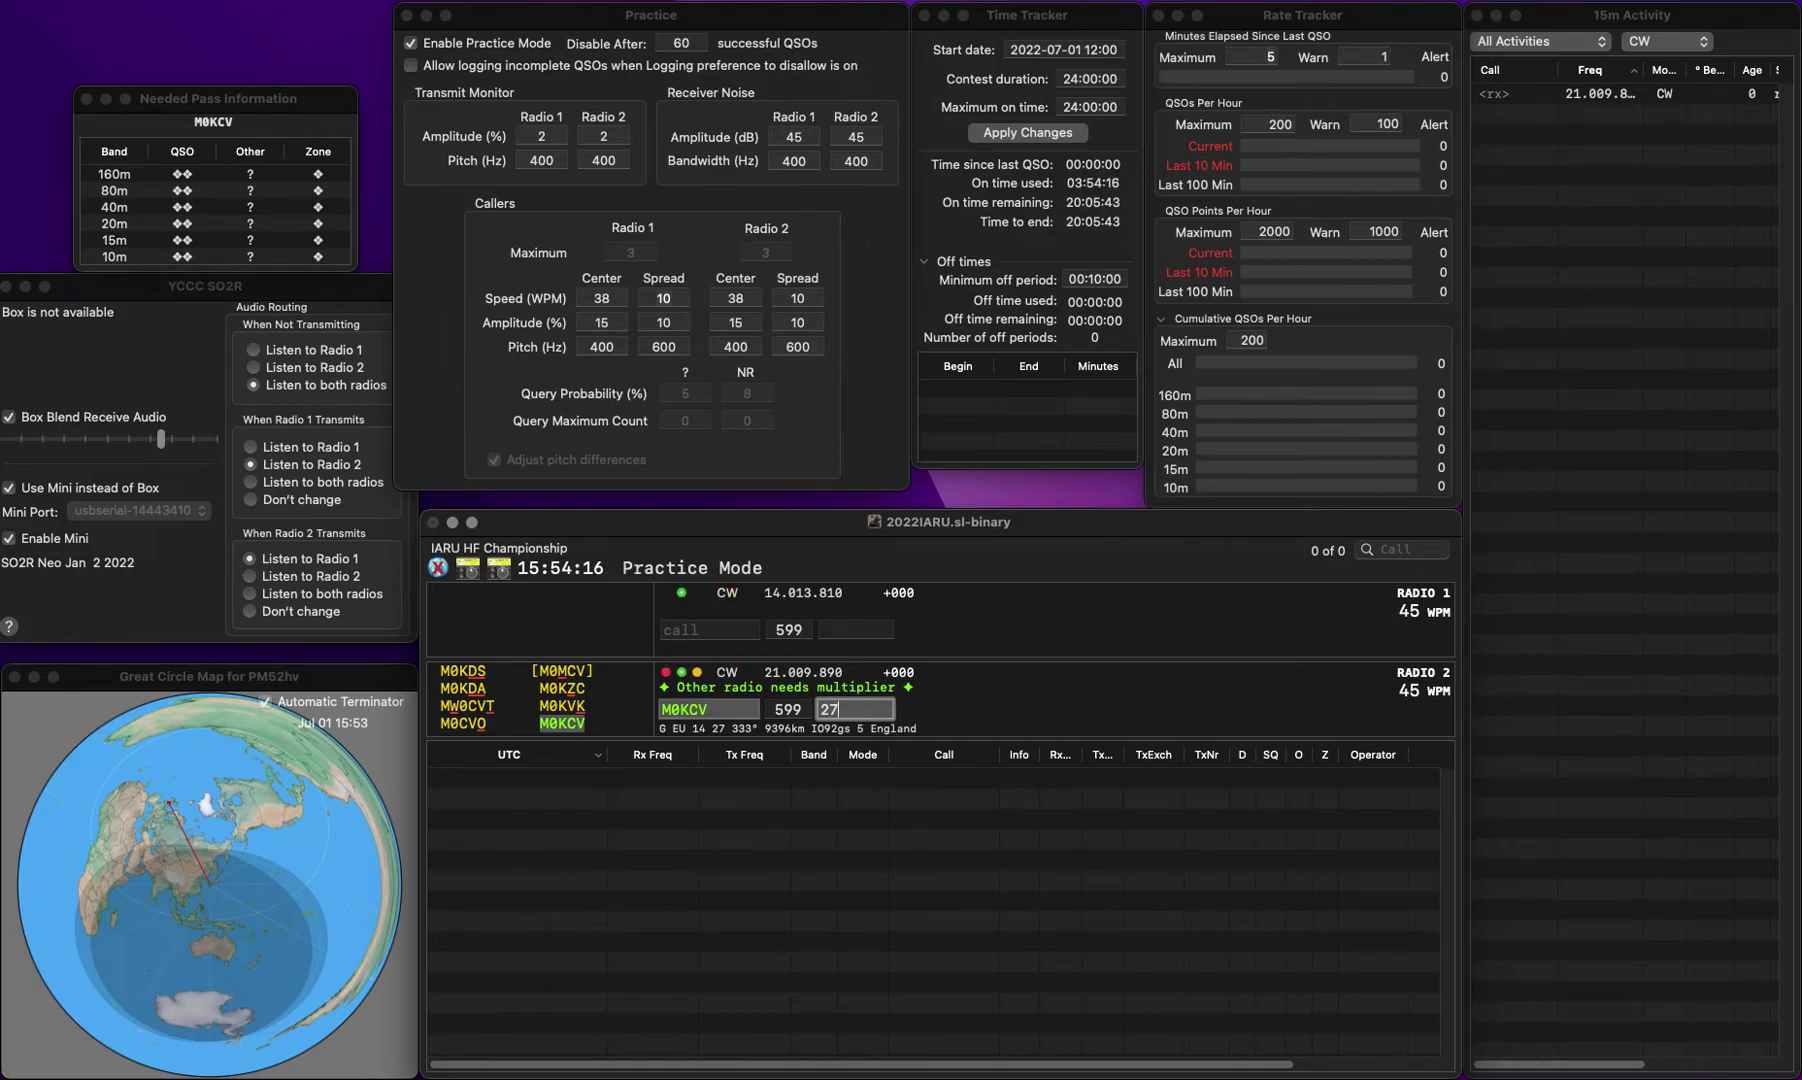
key(Return)
text(KG4)
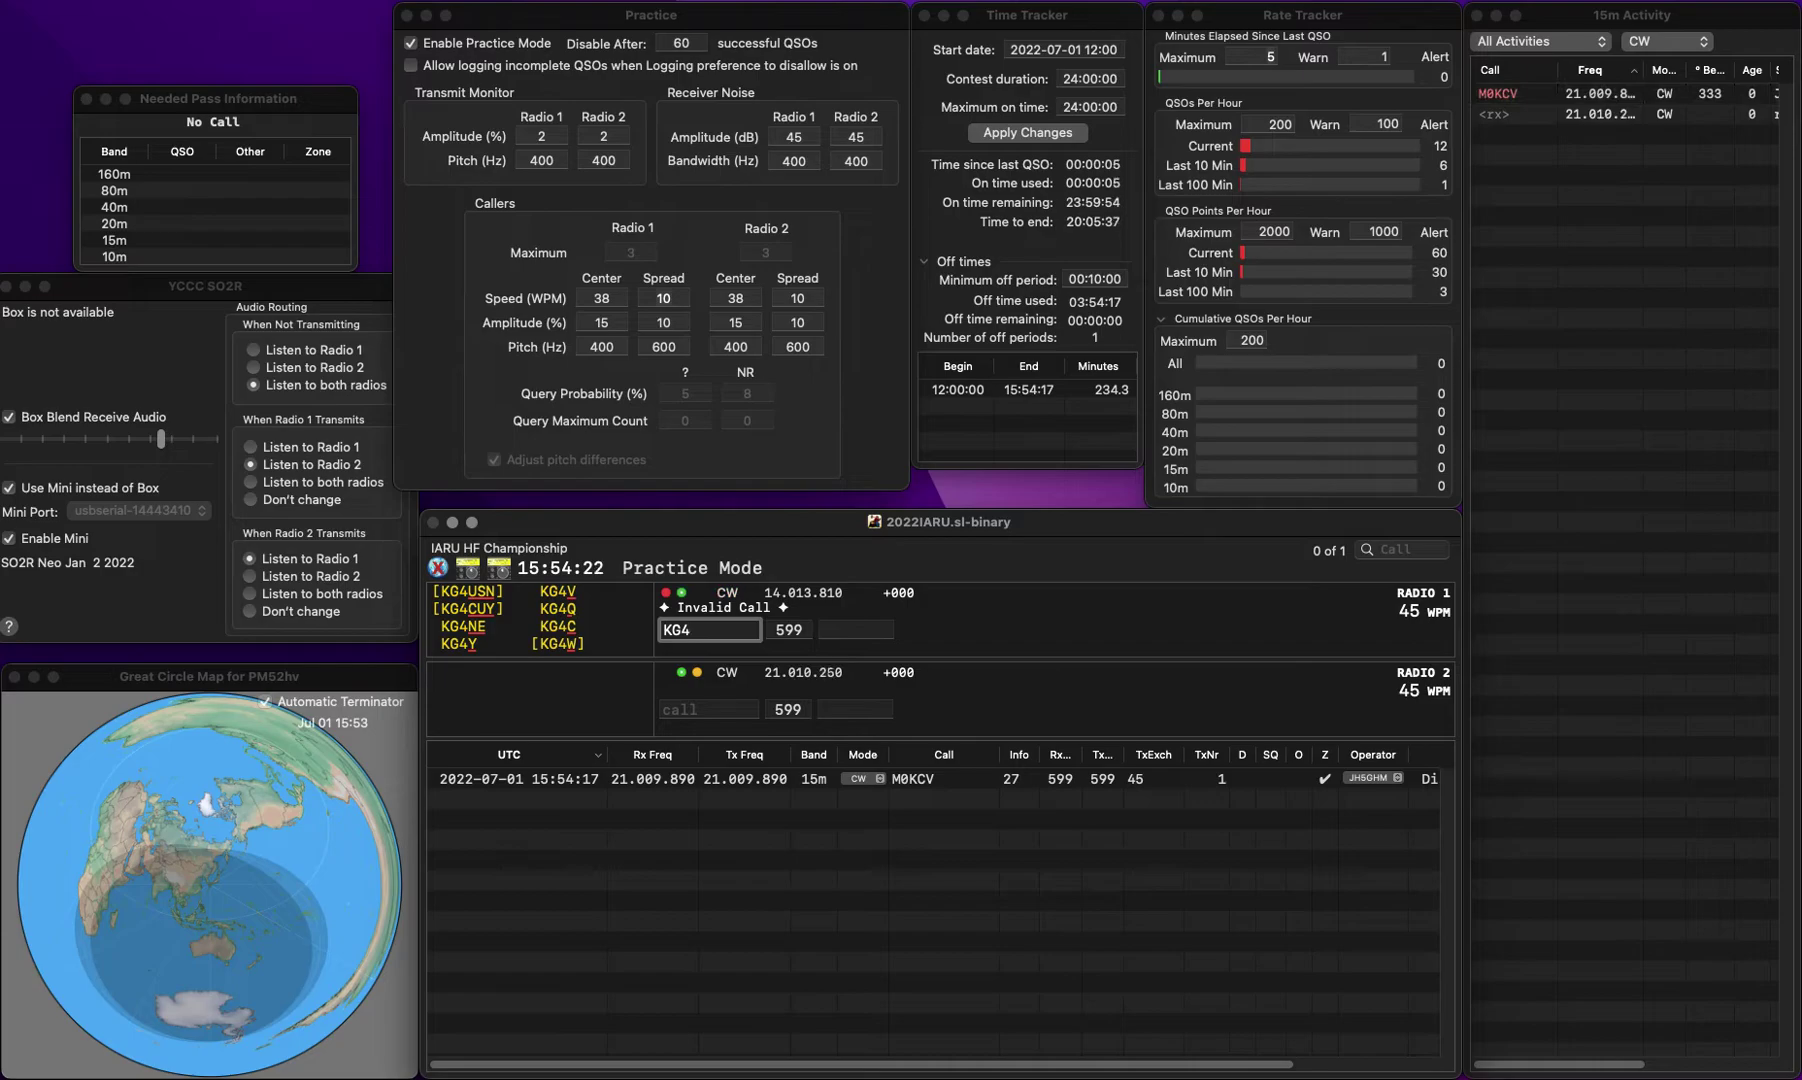
text(WXU)
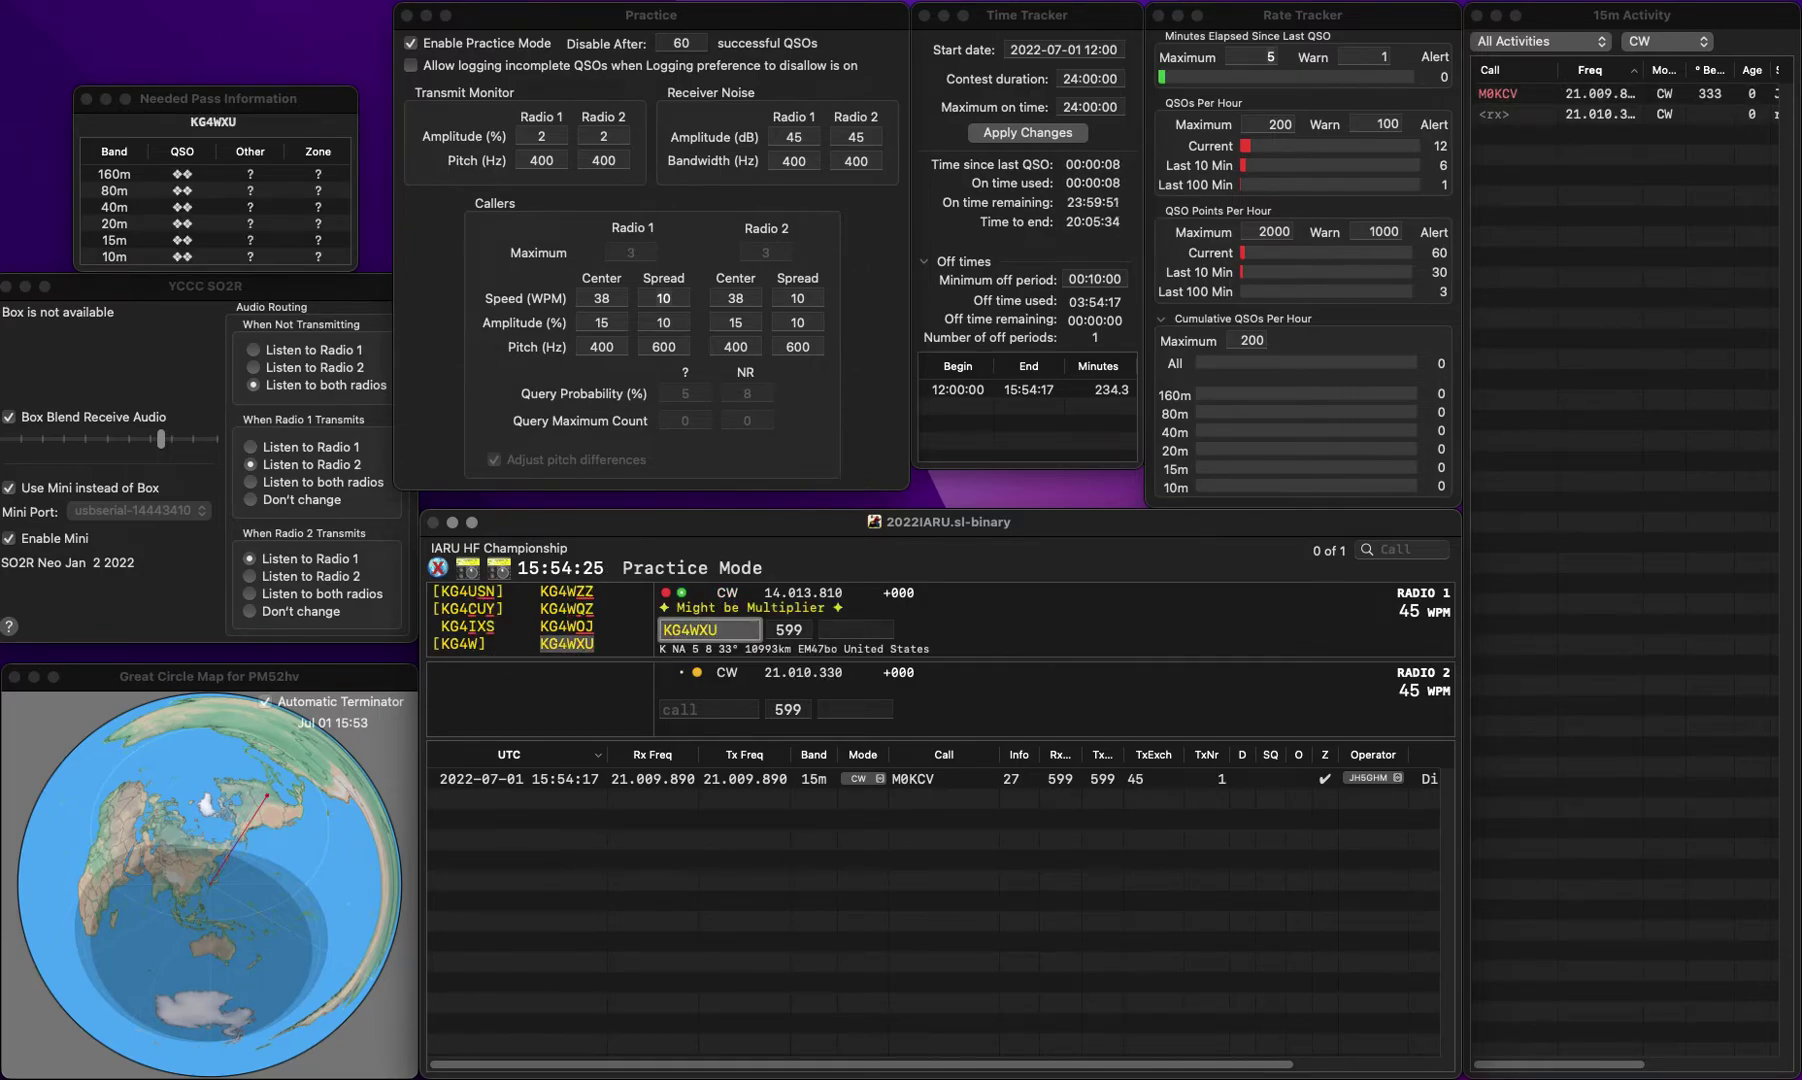
key(space)
click(708, 709)
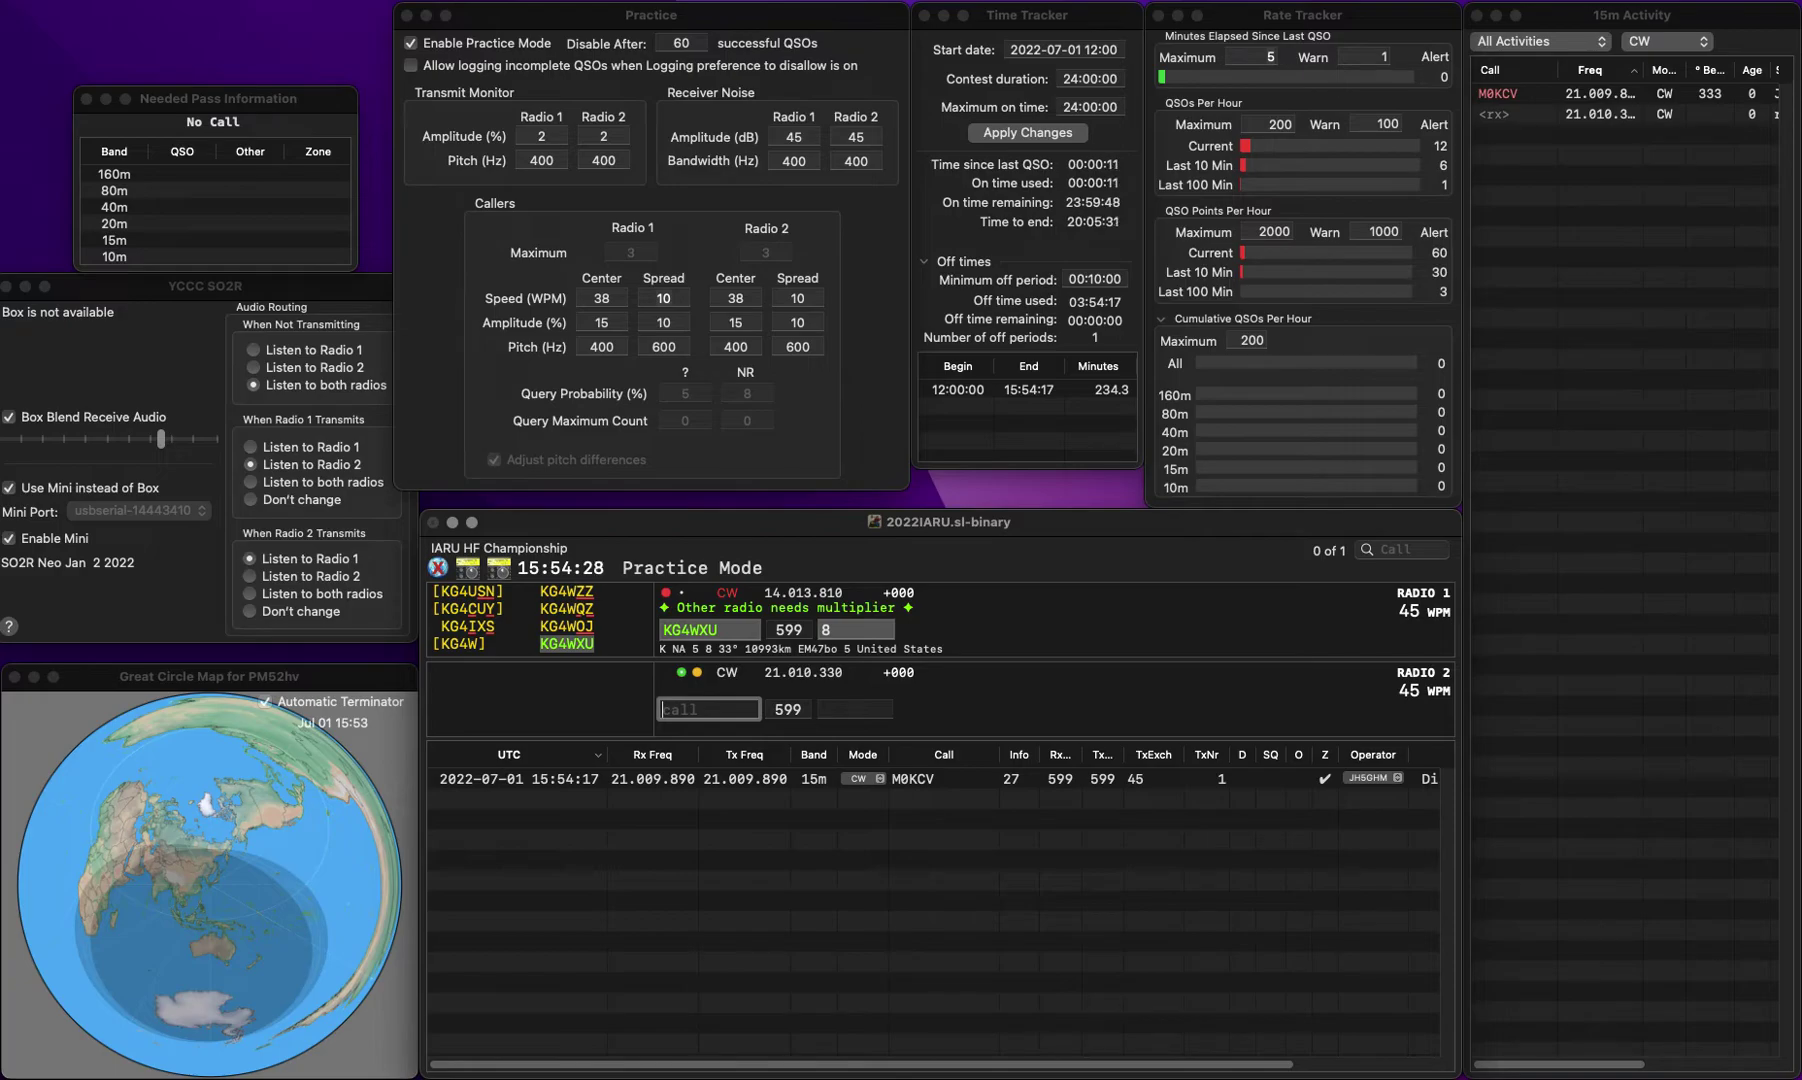
click(830, 629)
key(Return)
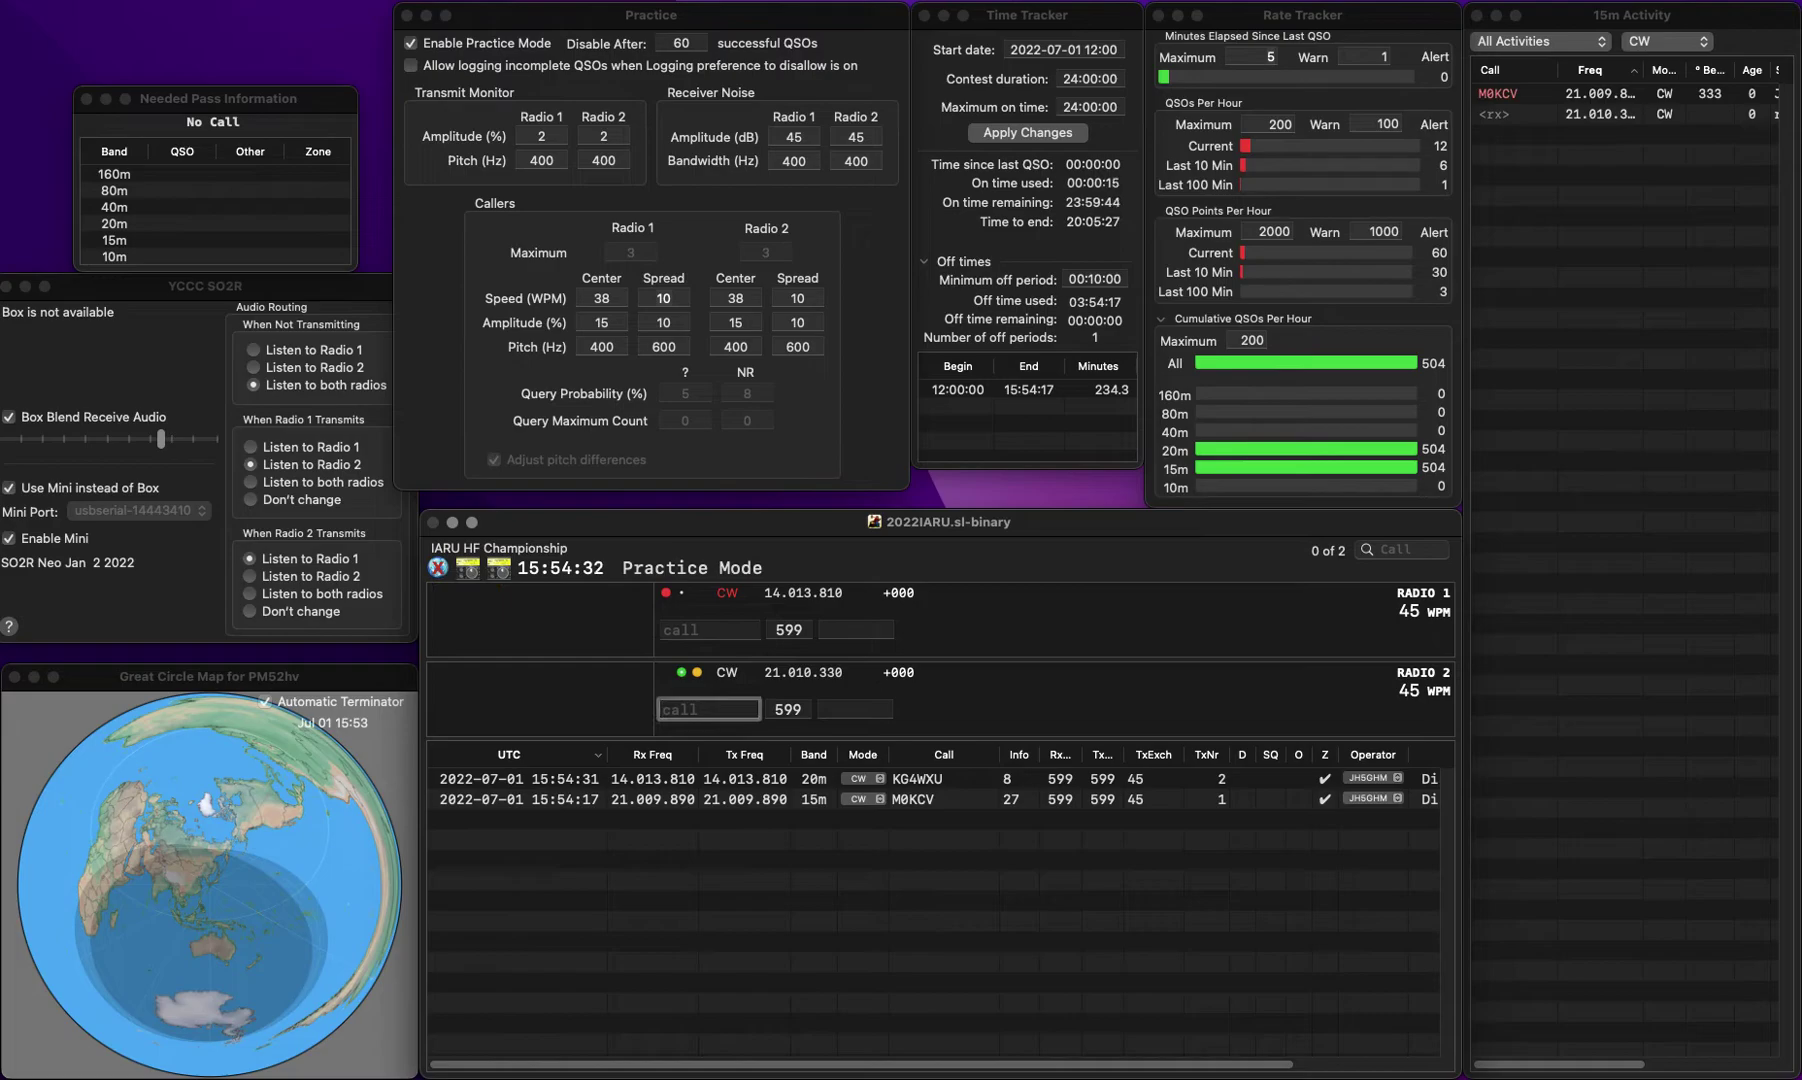
text(M7CJ)
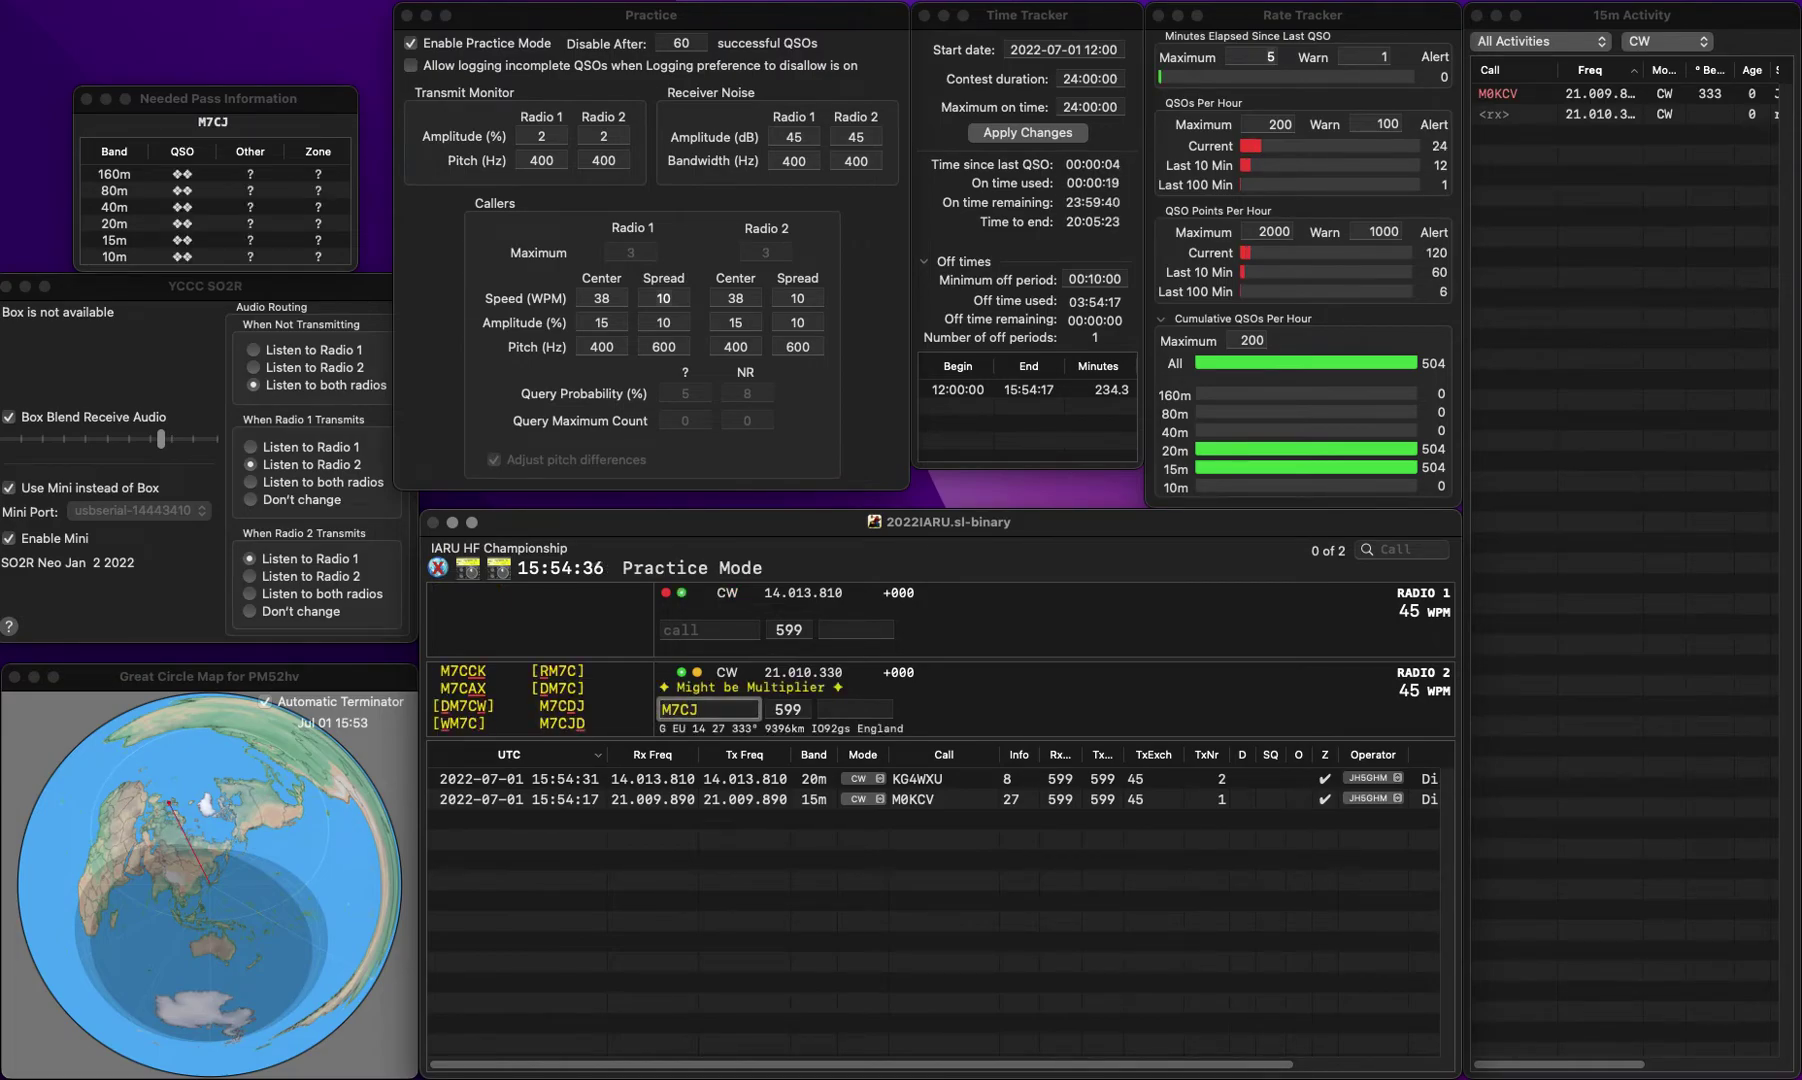
key(Return)
key(Left)
text(D)
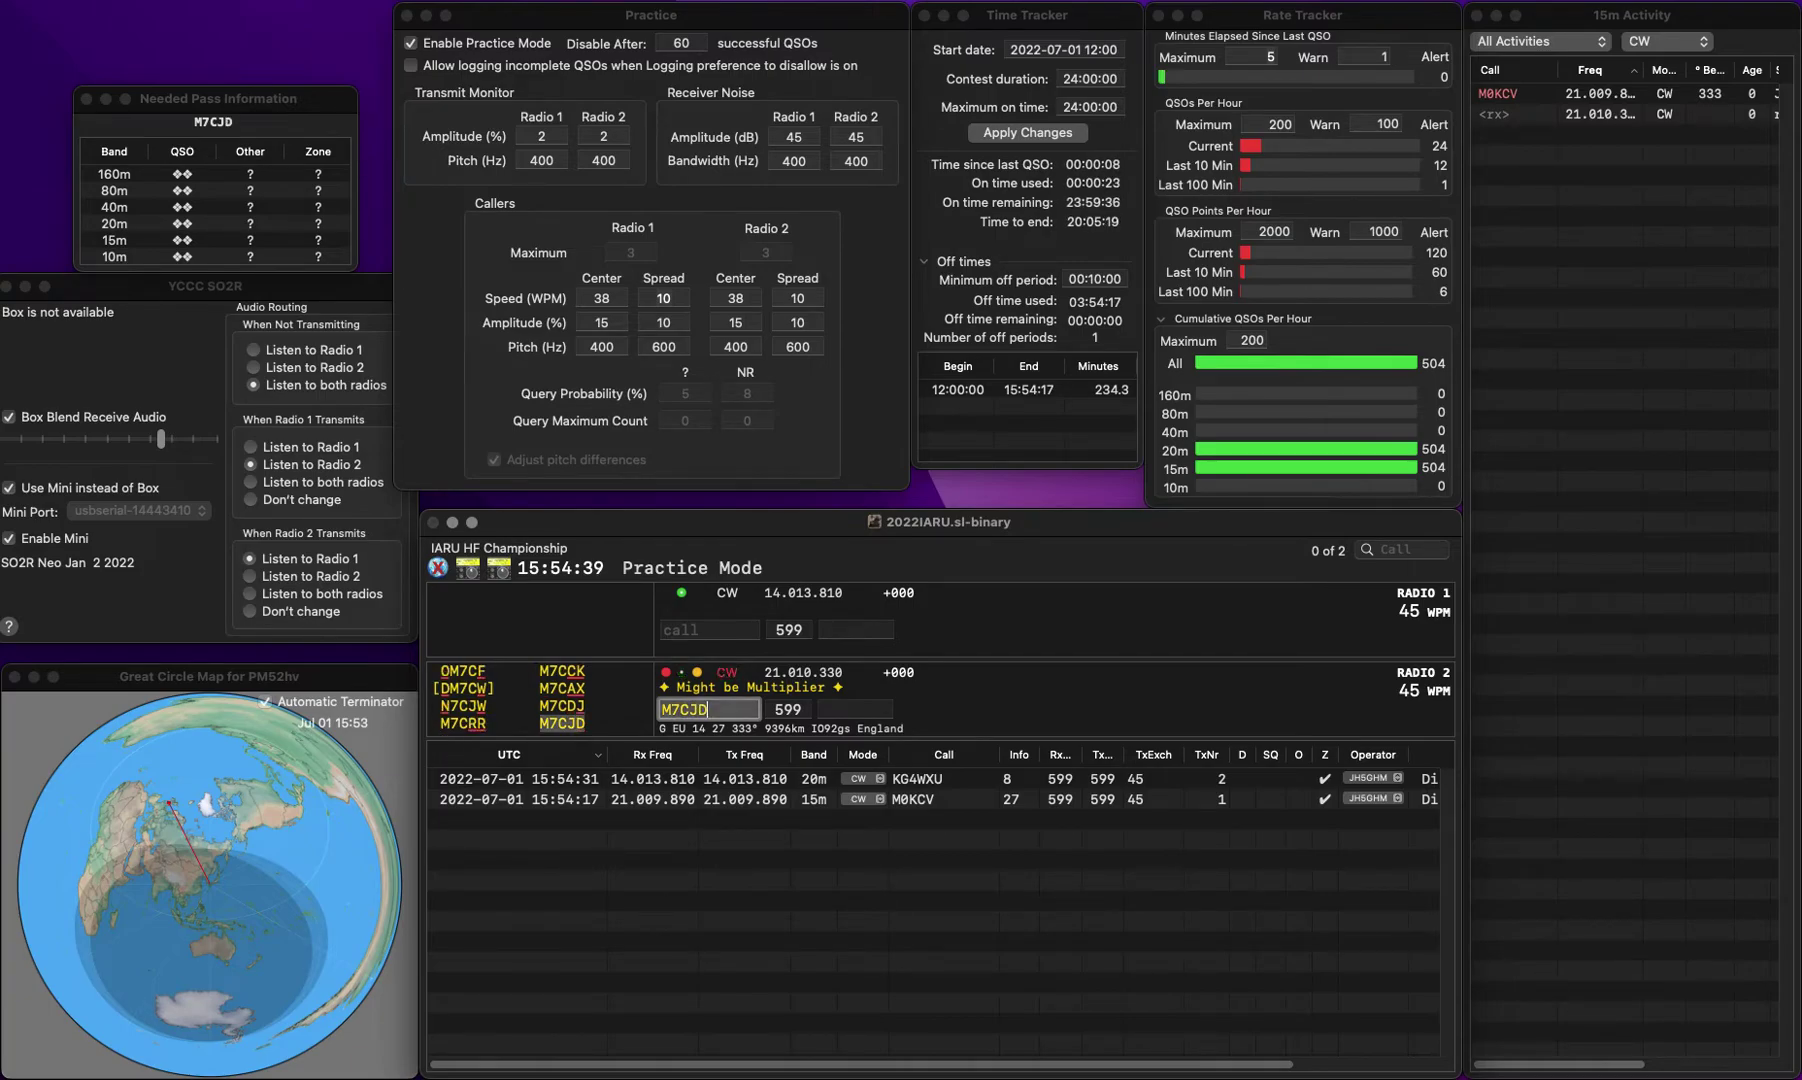
key(Return)
Step: Enter the partial call MM for the station calling on Radio 1 and answer it
key(Up)
text(00)
key(BackSpace)
key(BackSpace)
text(MM)
key(Return)
key(Down)
key(Tab)
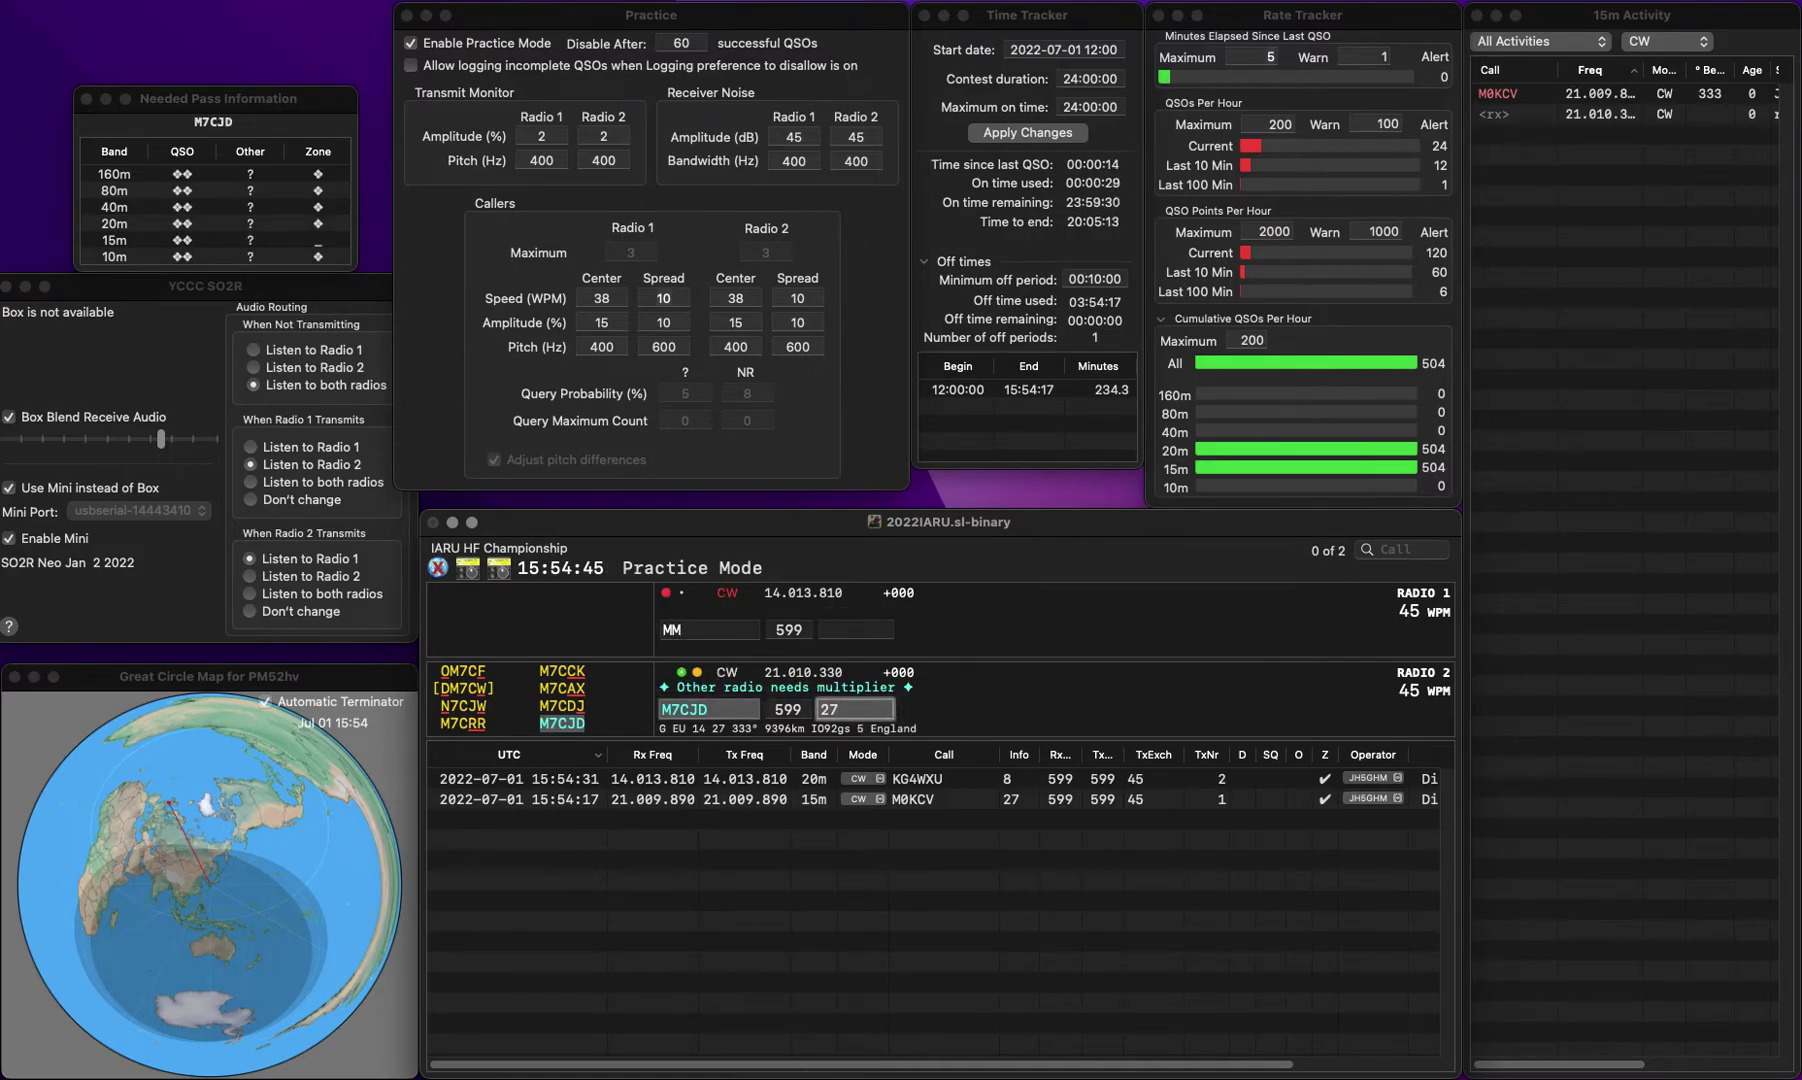
key(grave)
key(grave)
key(Return)
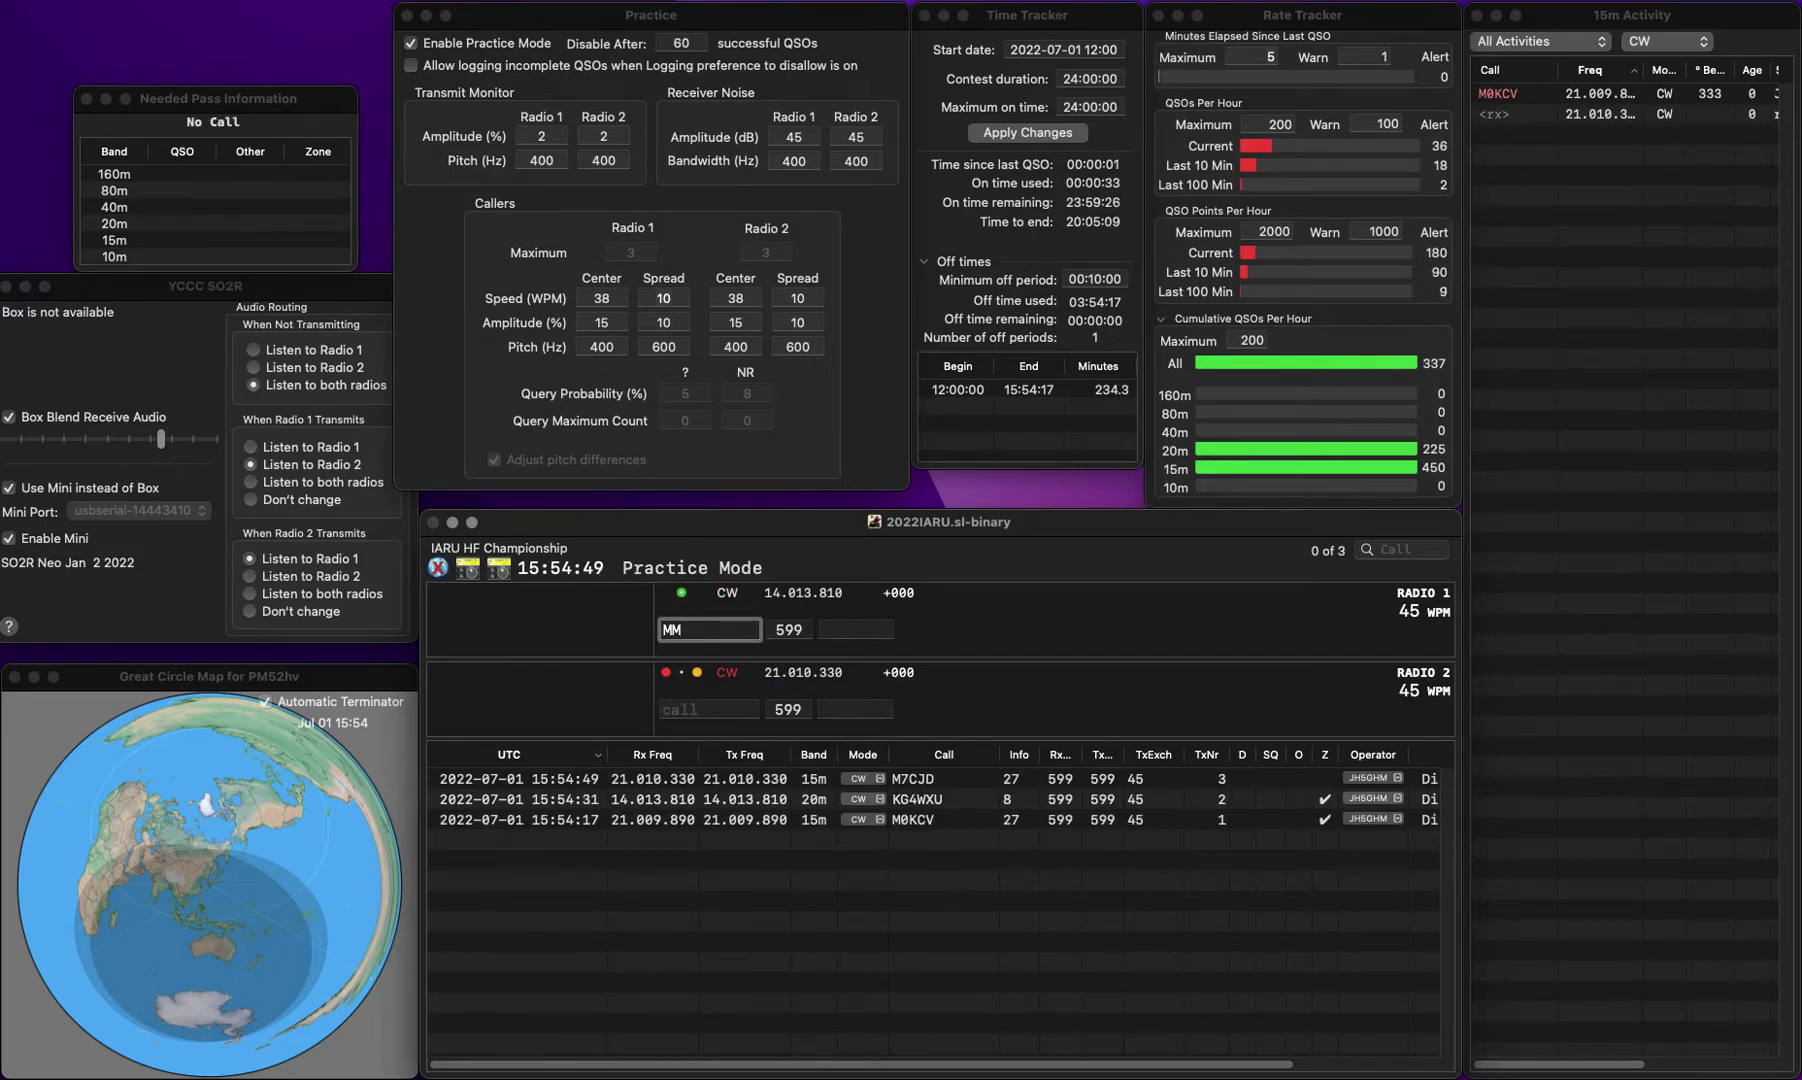
text(0IS)
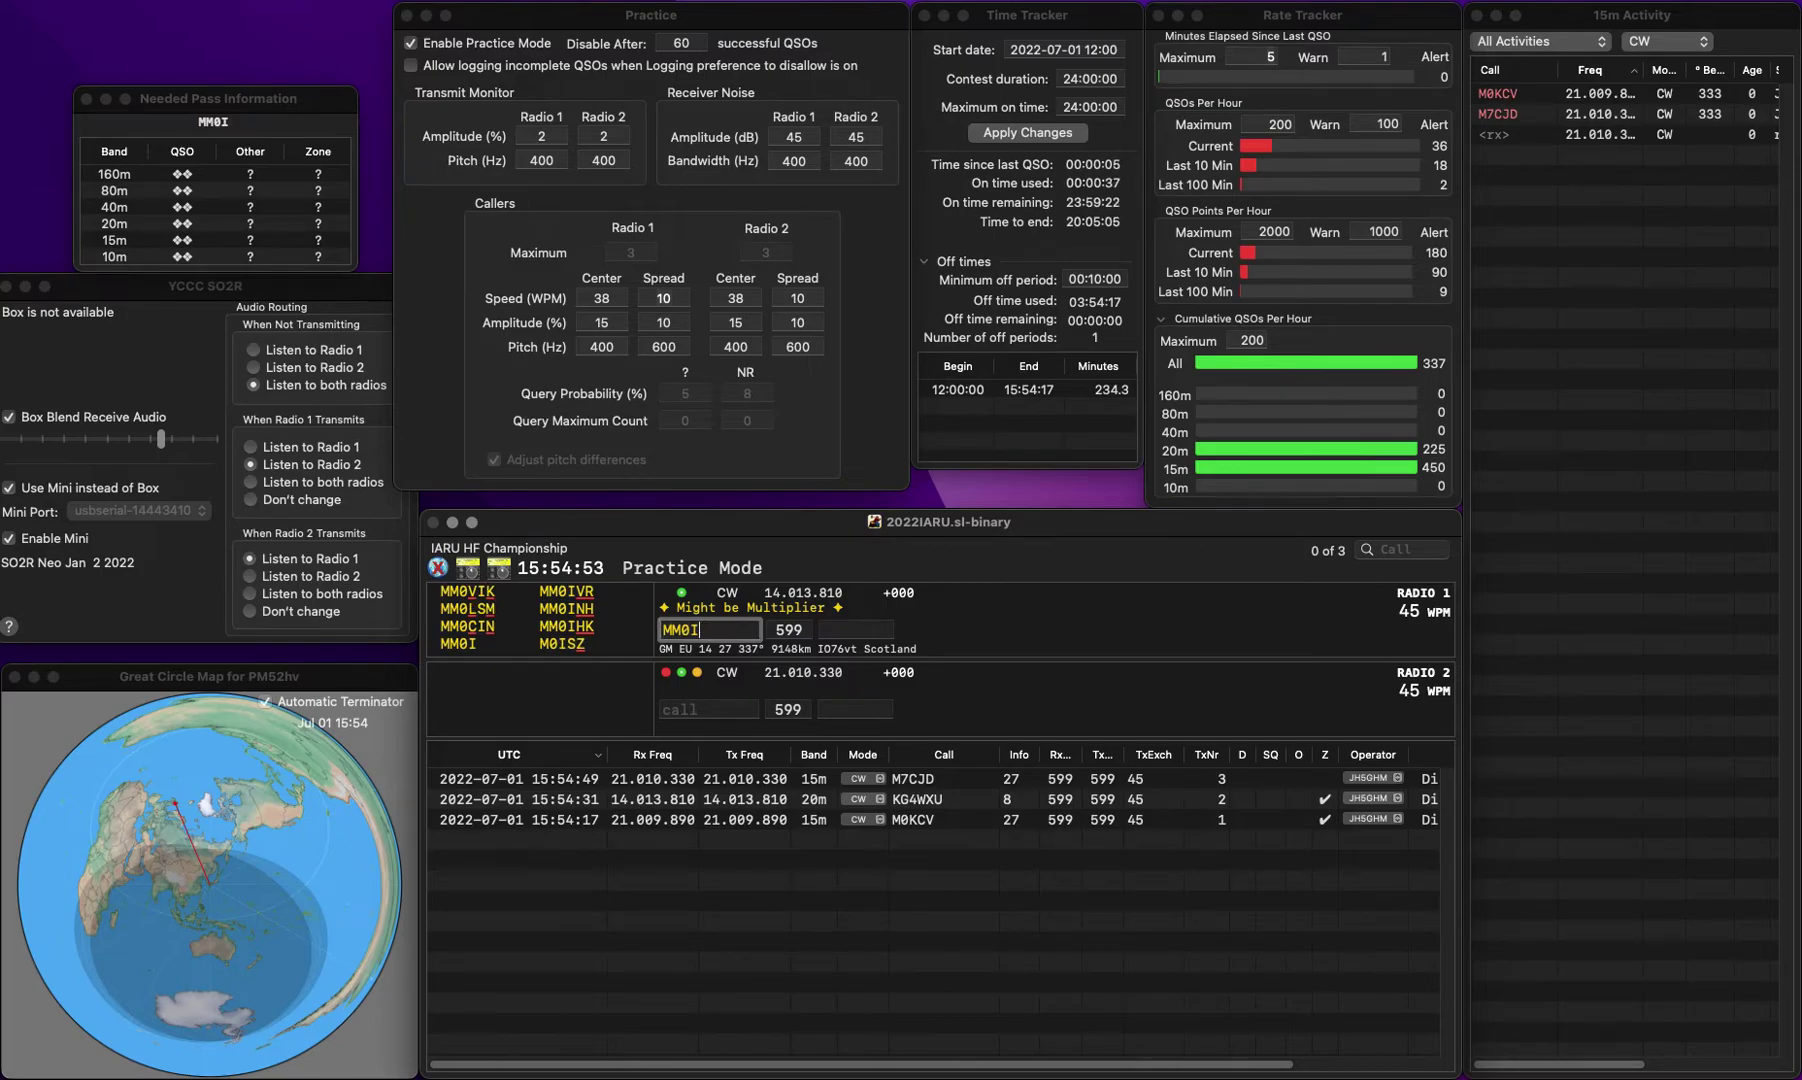
key(Return)
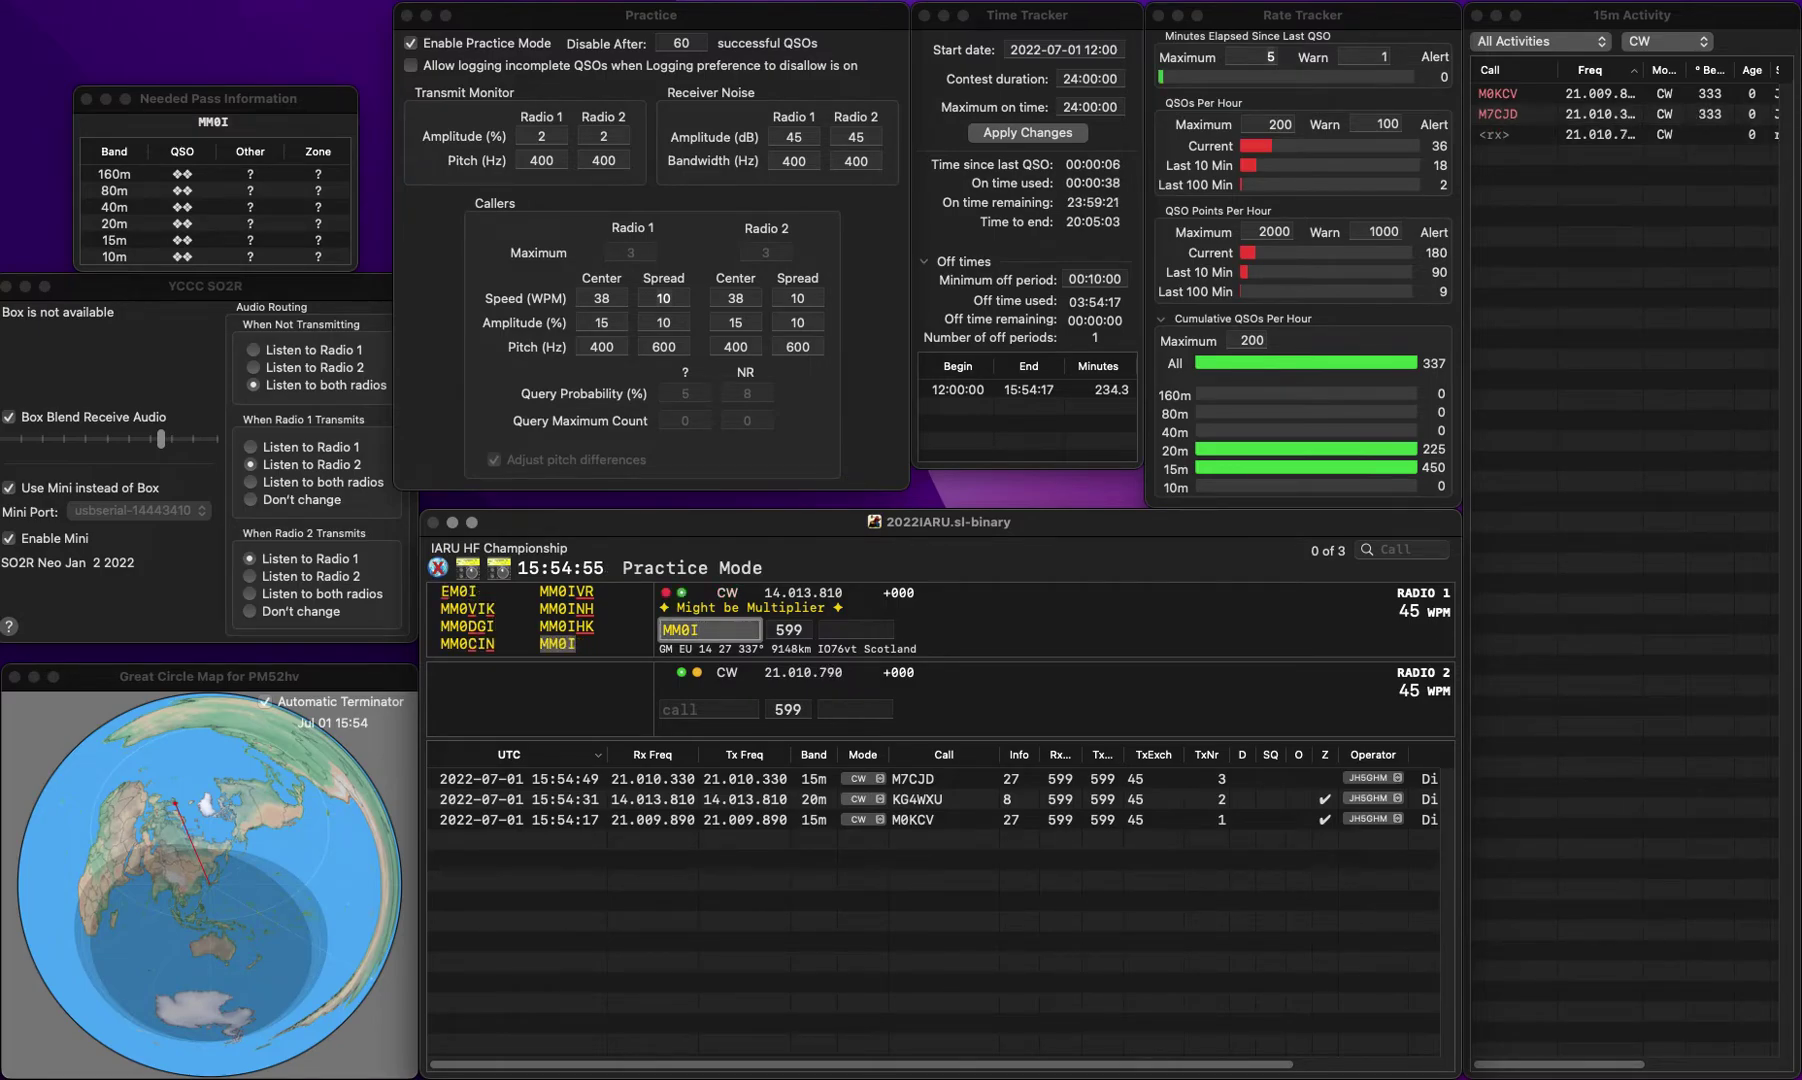
text(NH)
key(space)
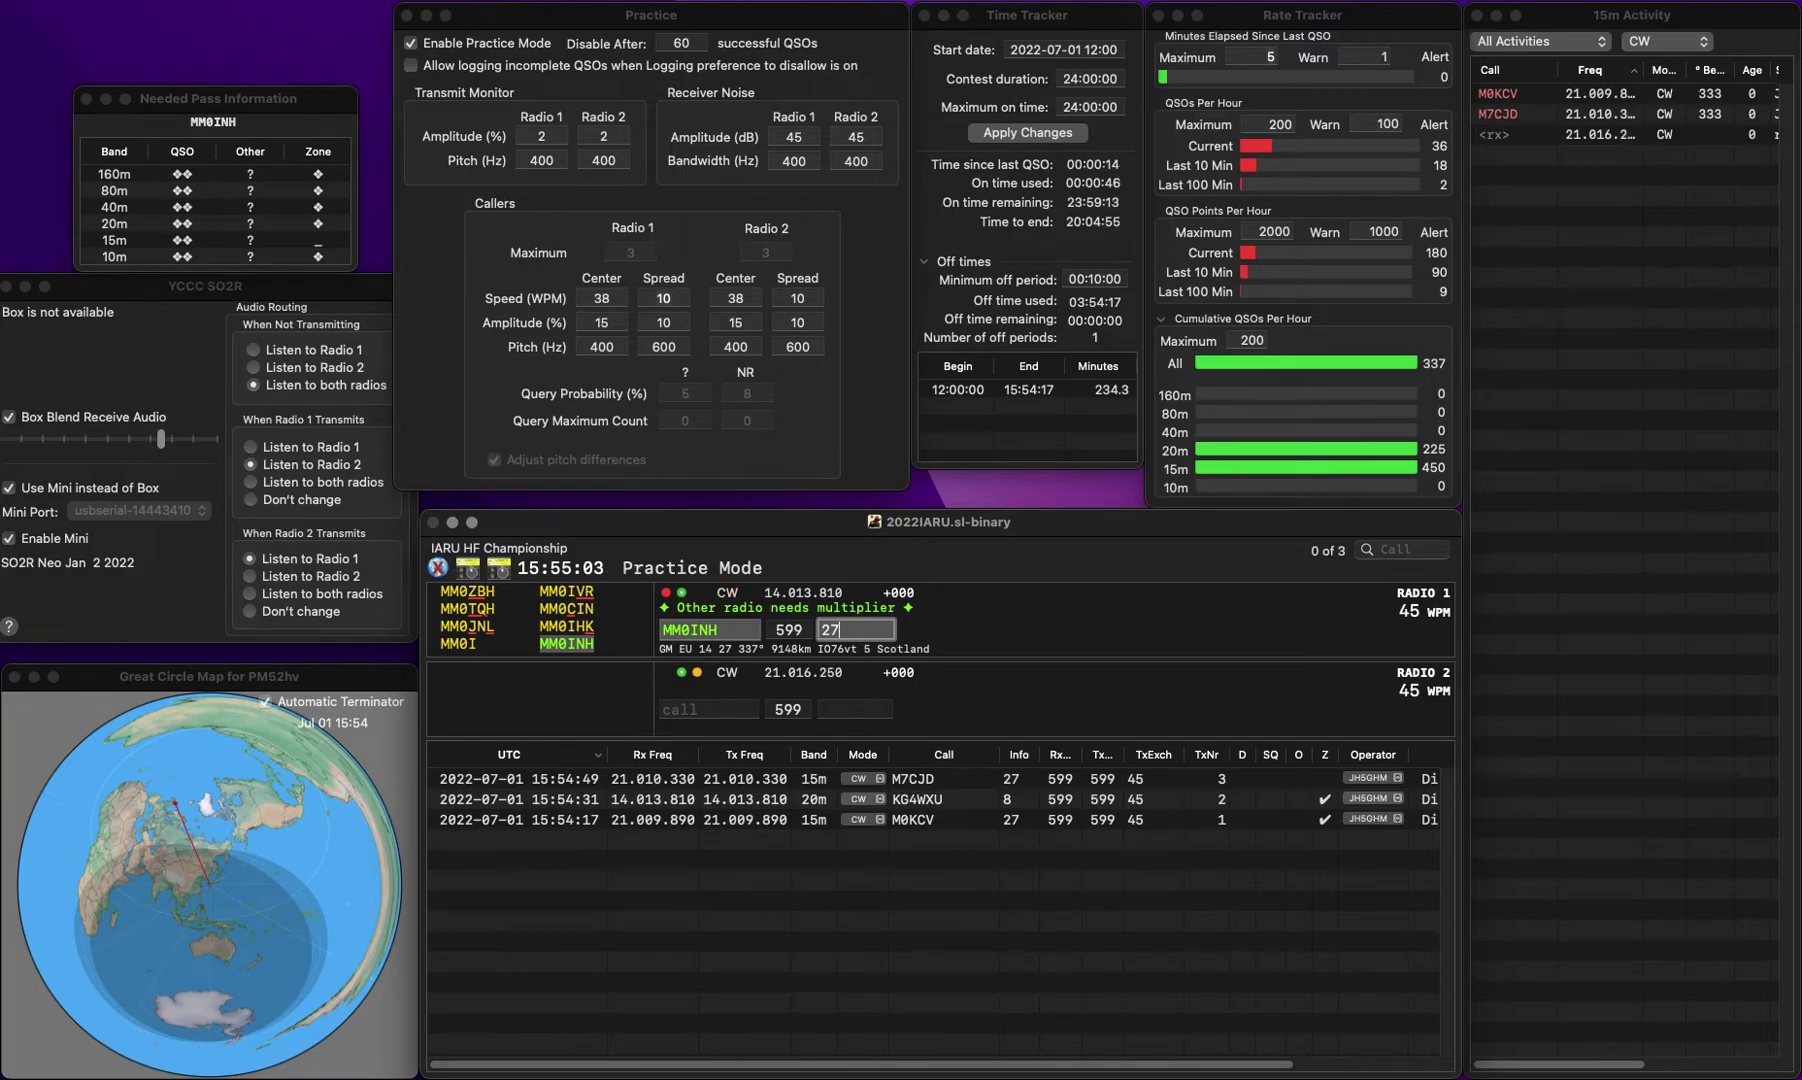
key(Return)
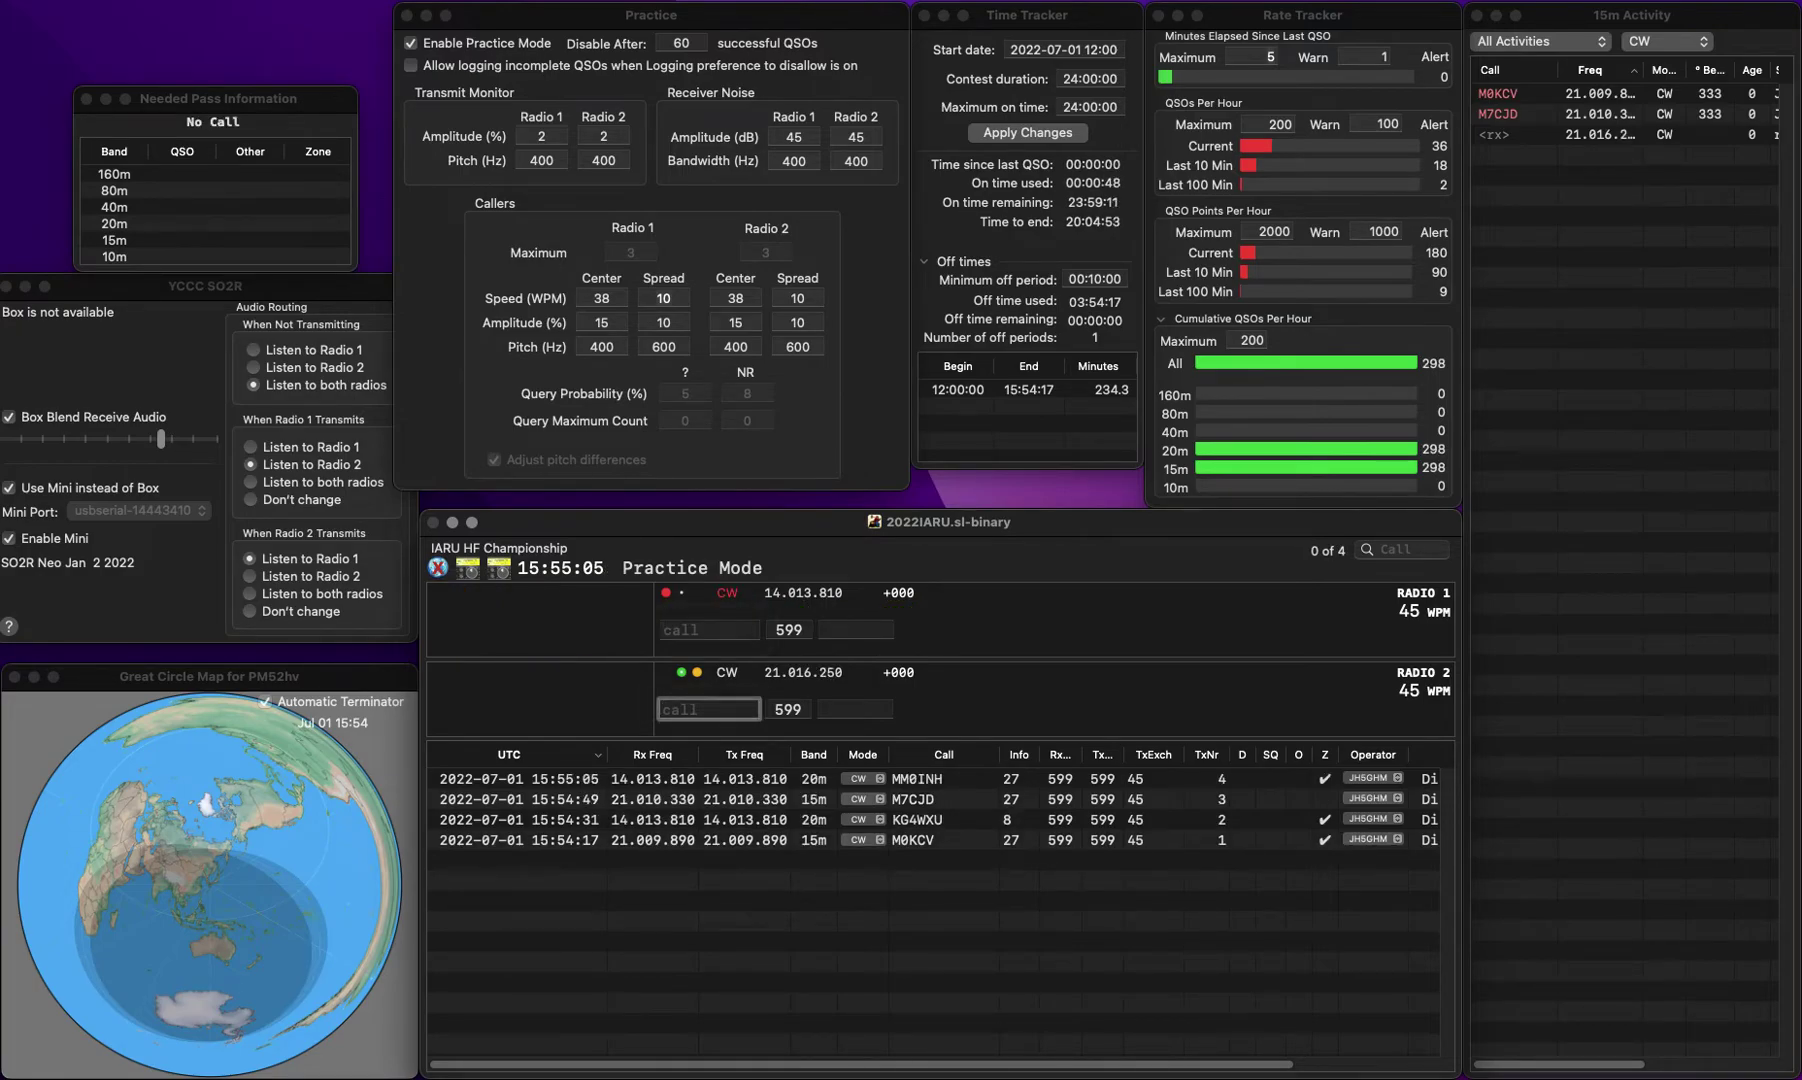
Step: Enter the caller HB9FHV on Radio 1 with exchange 28 and answer the station
text(8)
key(BackSpace)
click(709, 629)
text(HB9)
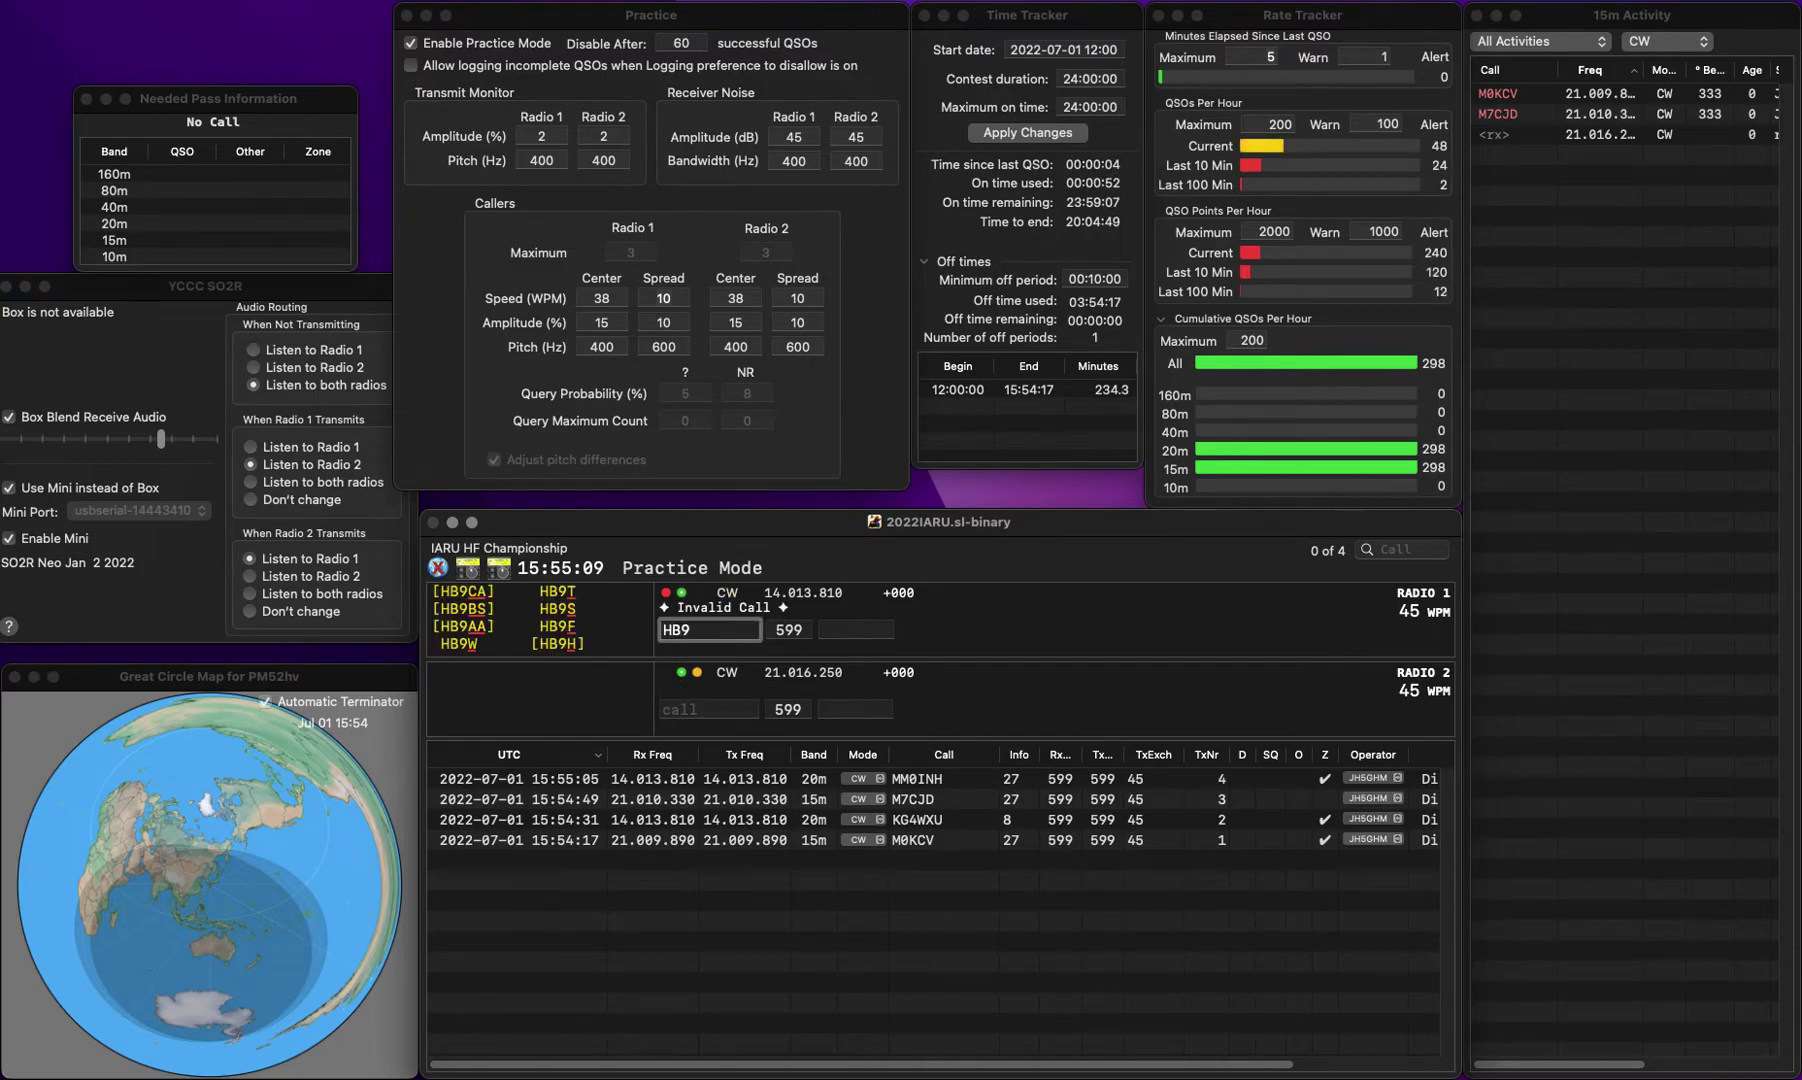
text(FHV)
key(Return)
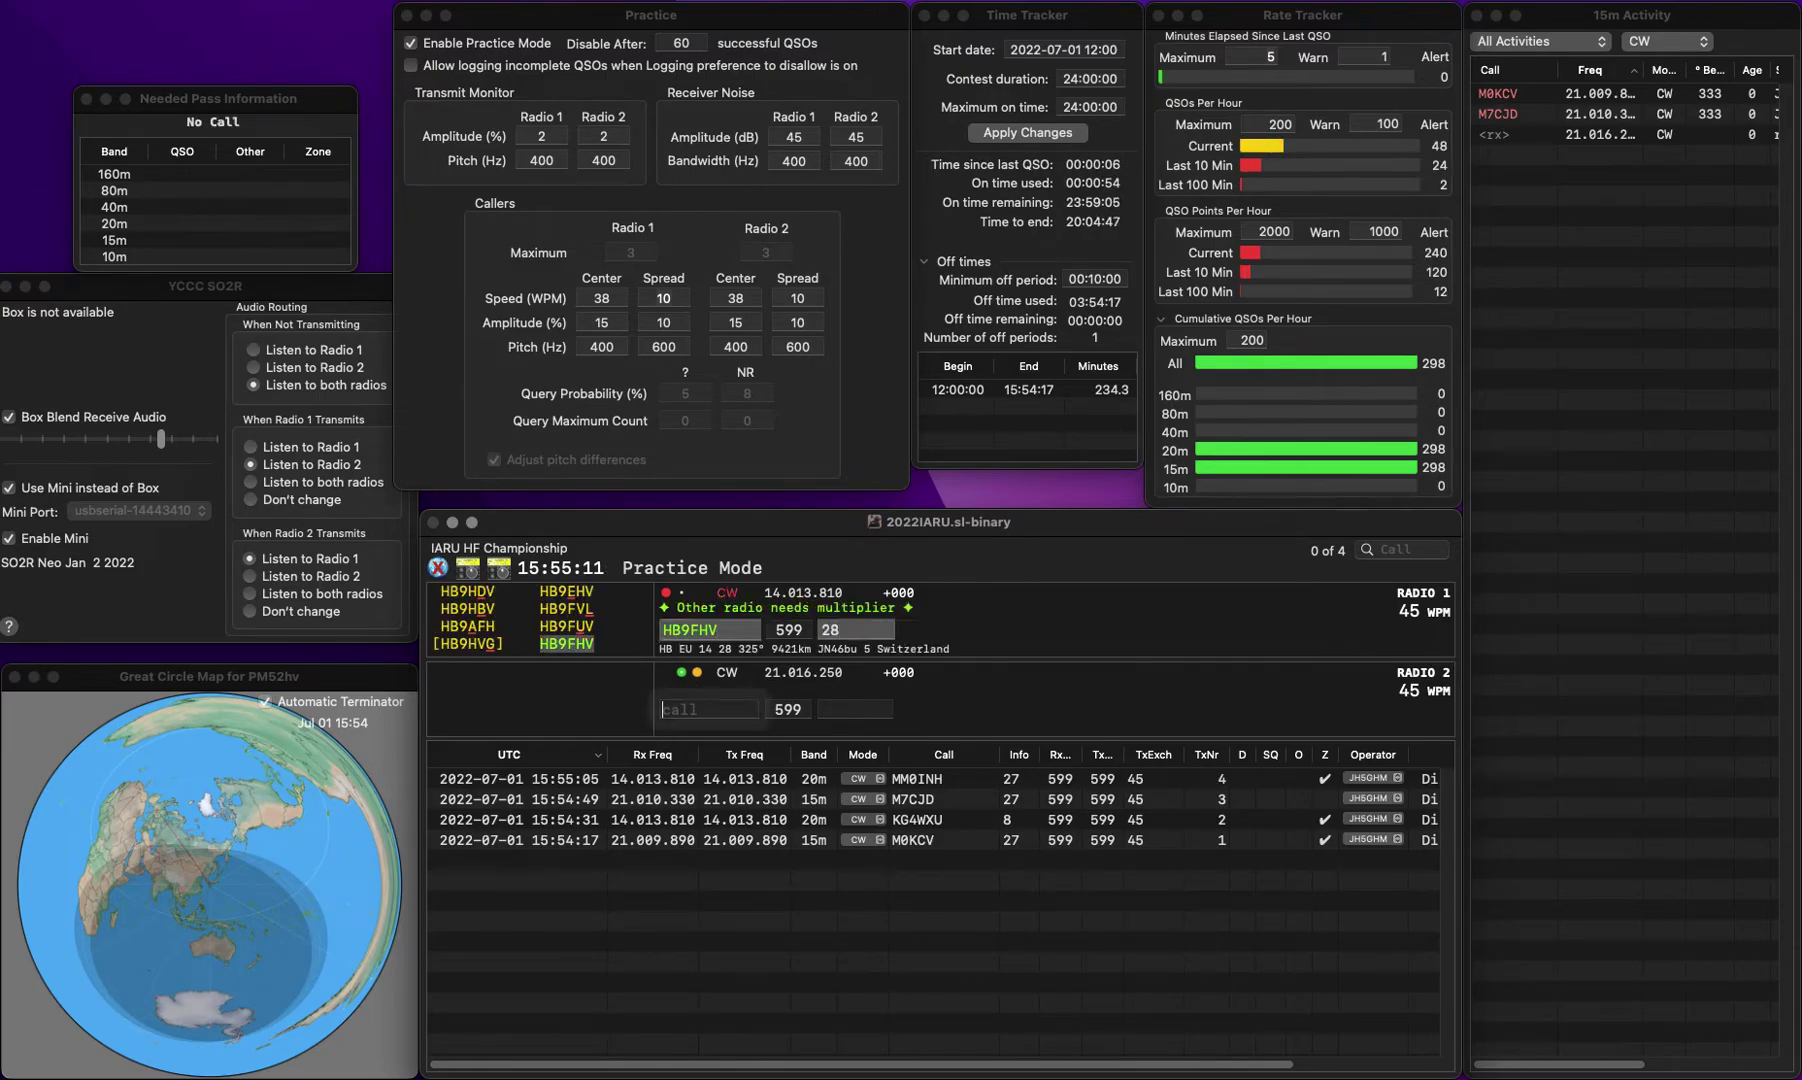
text(IK2)
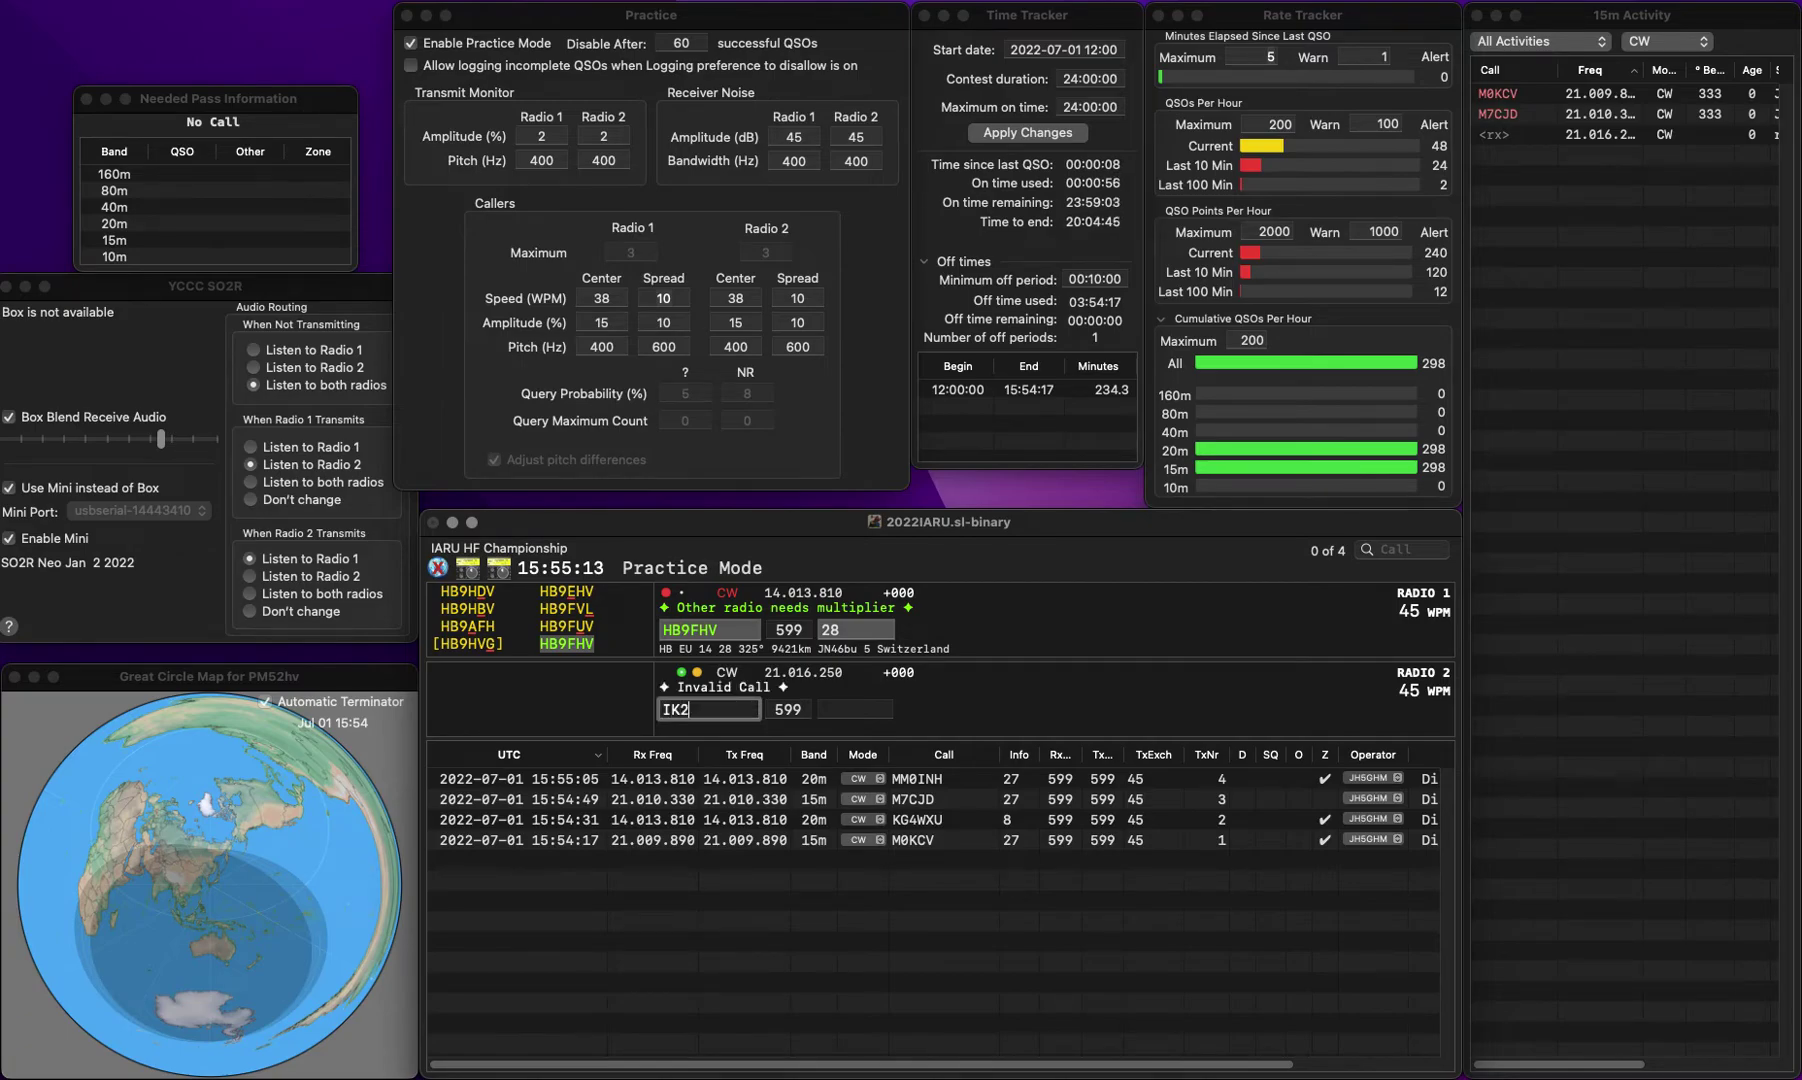
text(YGZ)
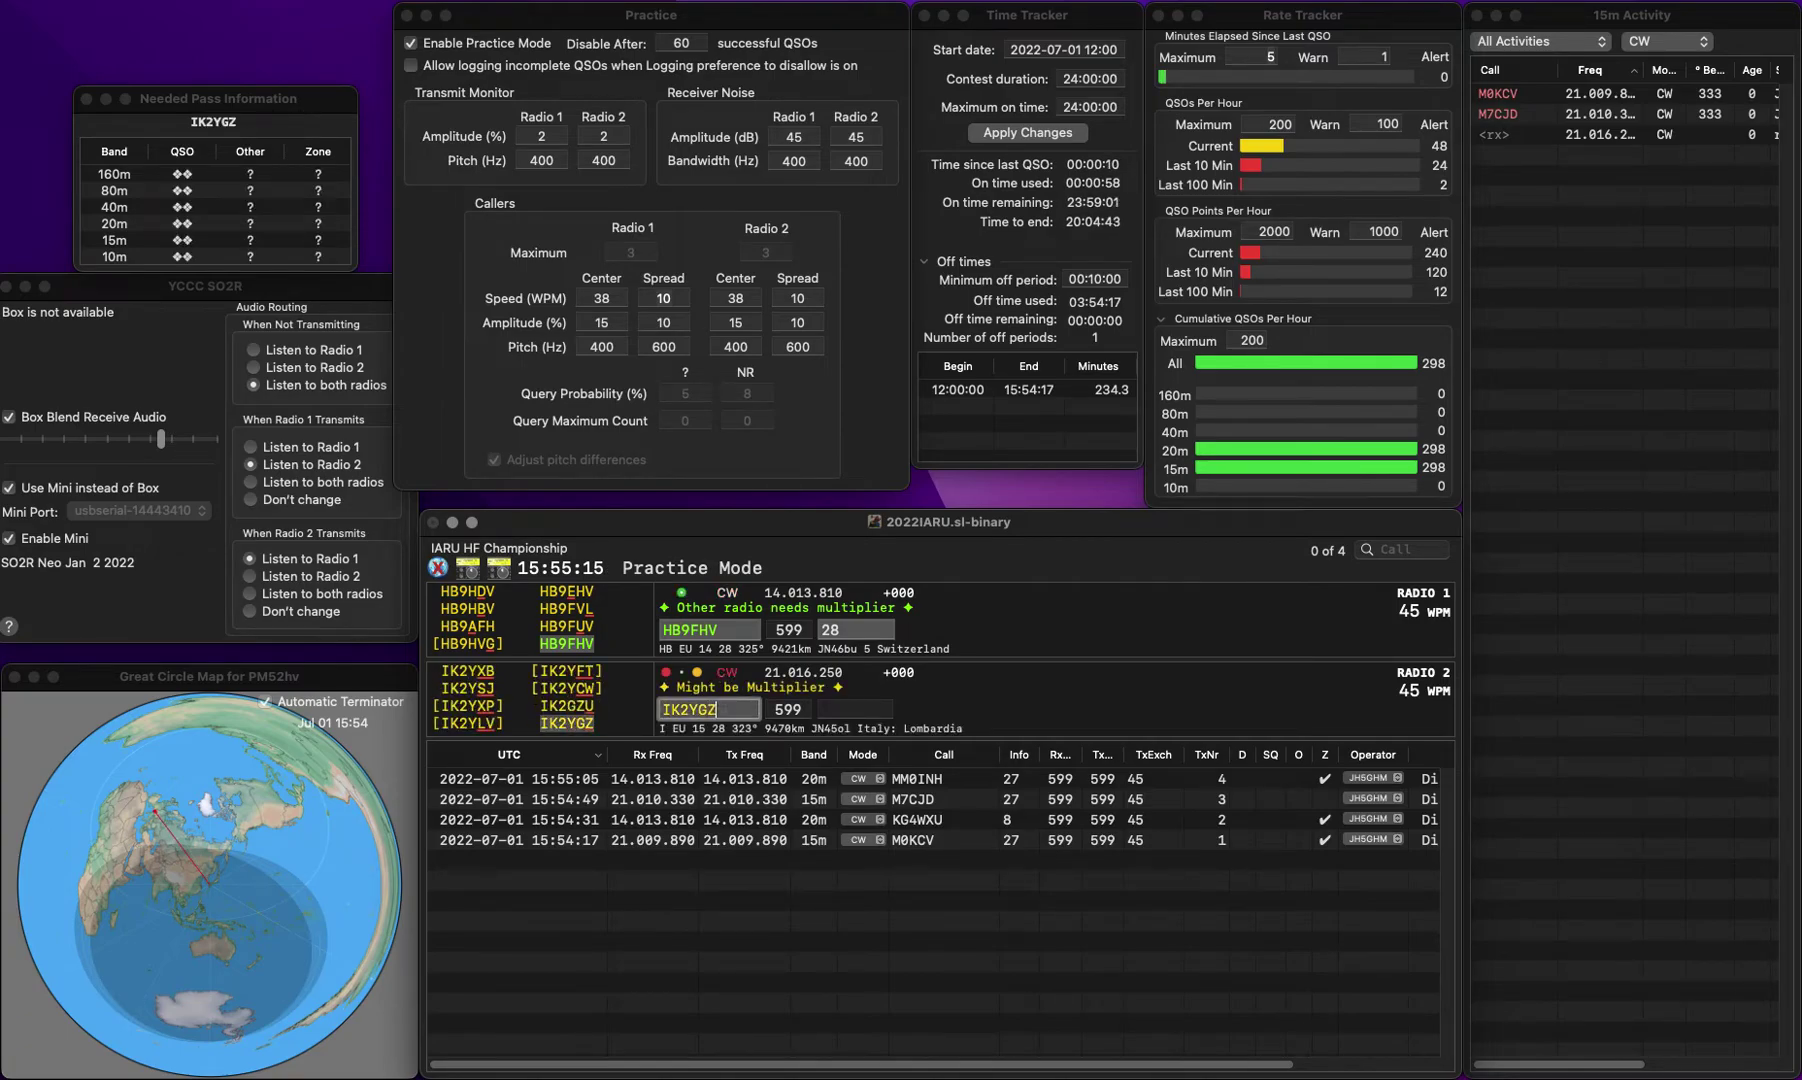
key(Return)
key(Return)
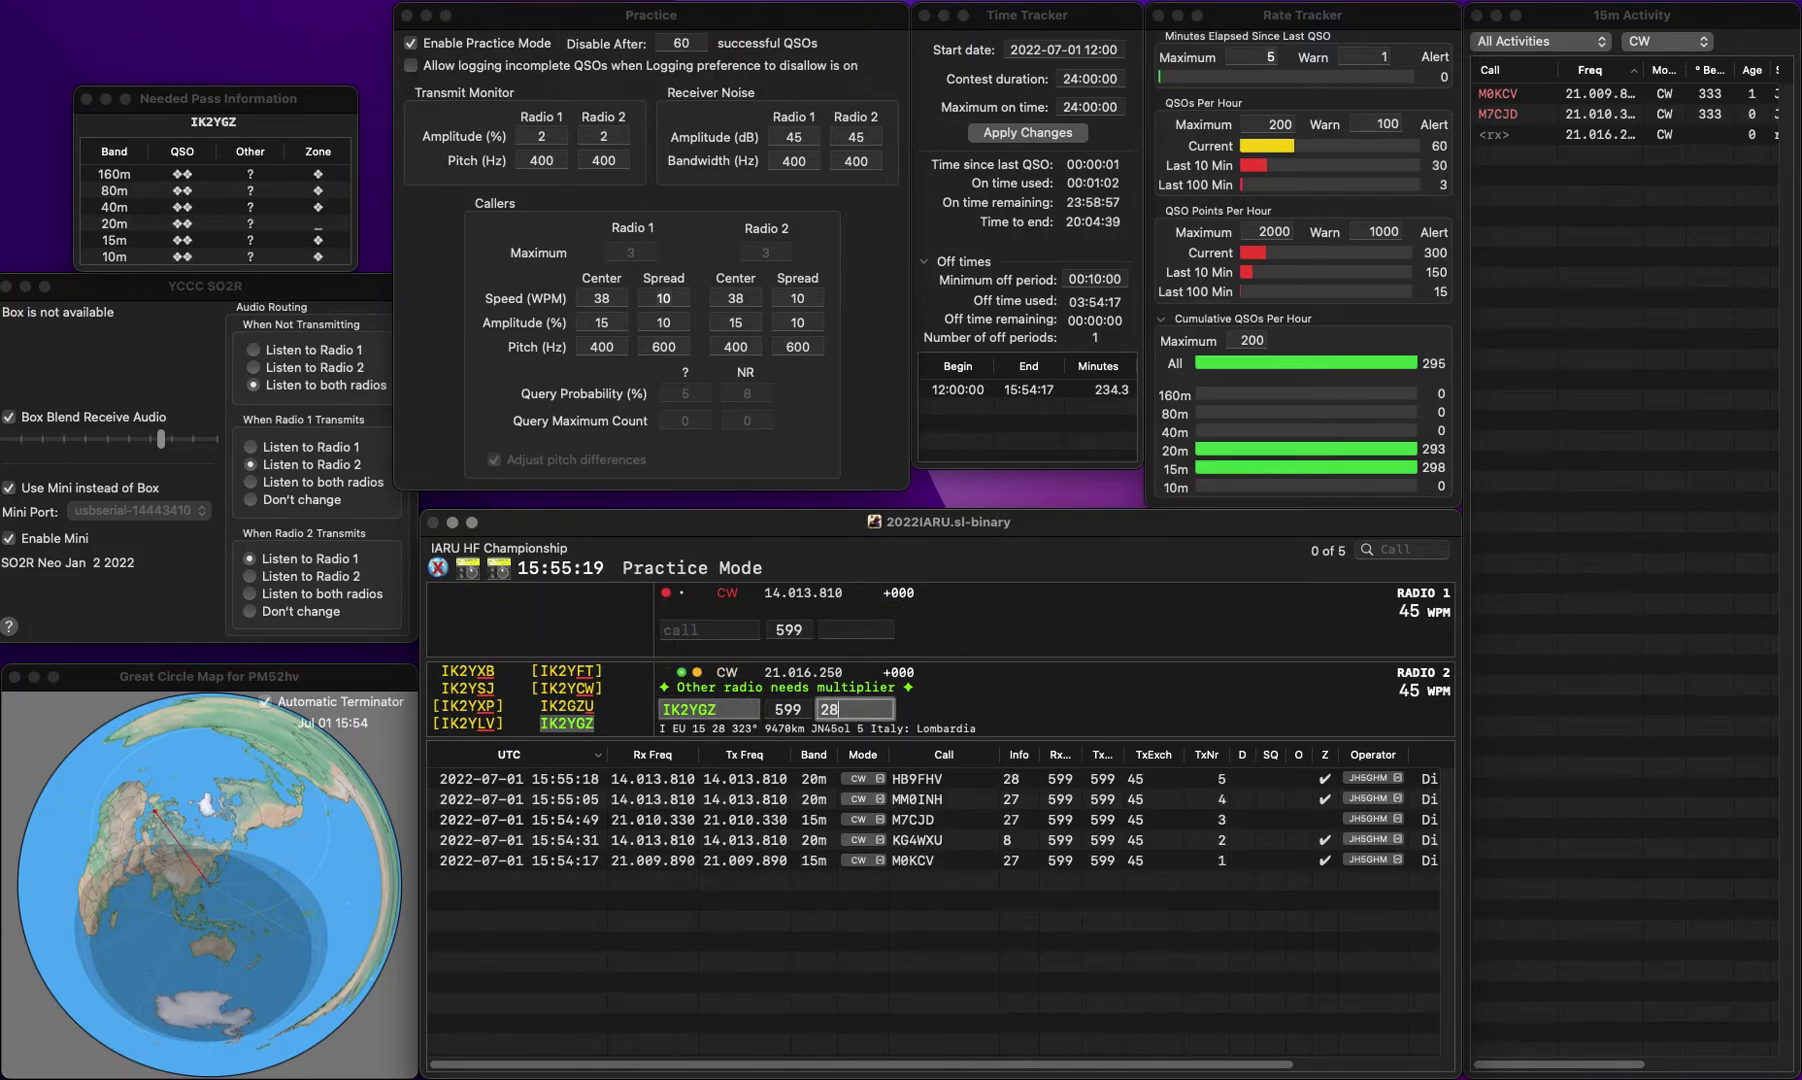
key(Return)
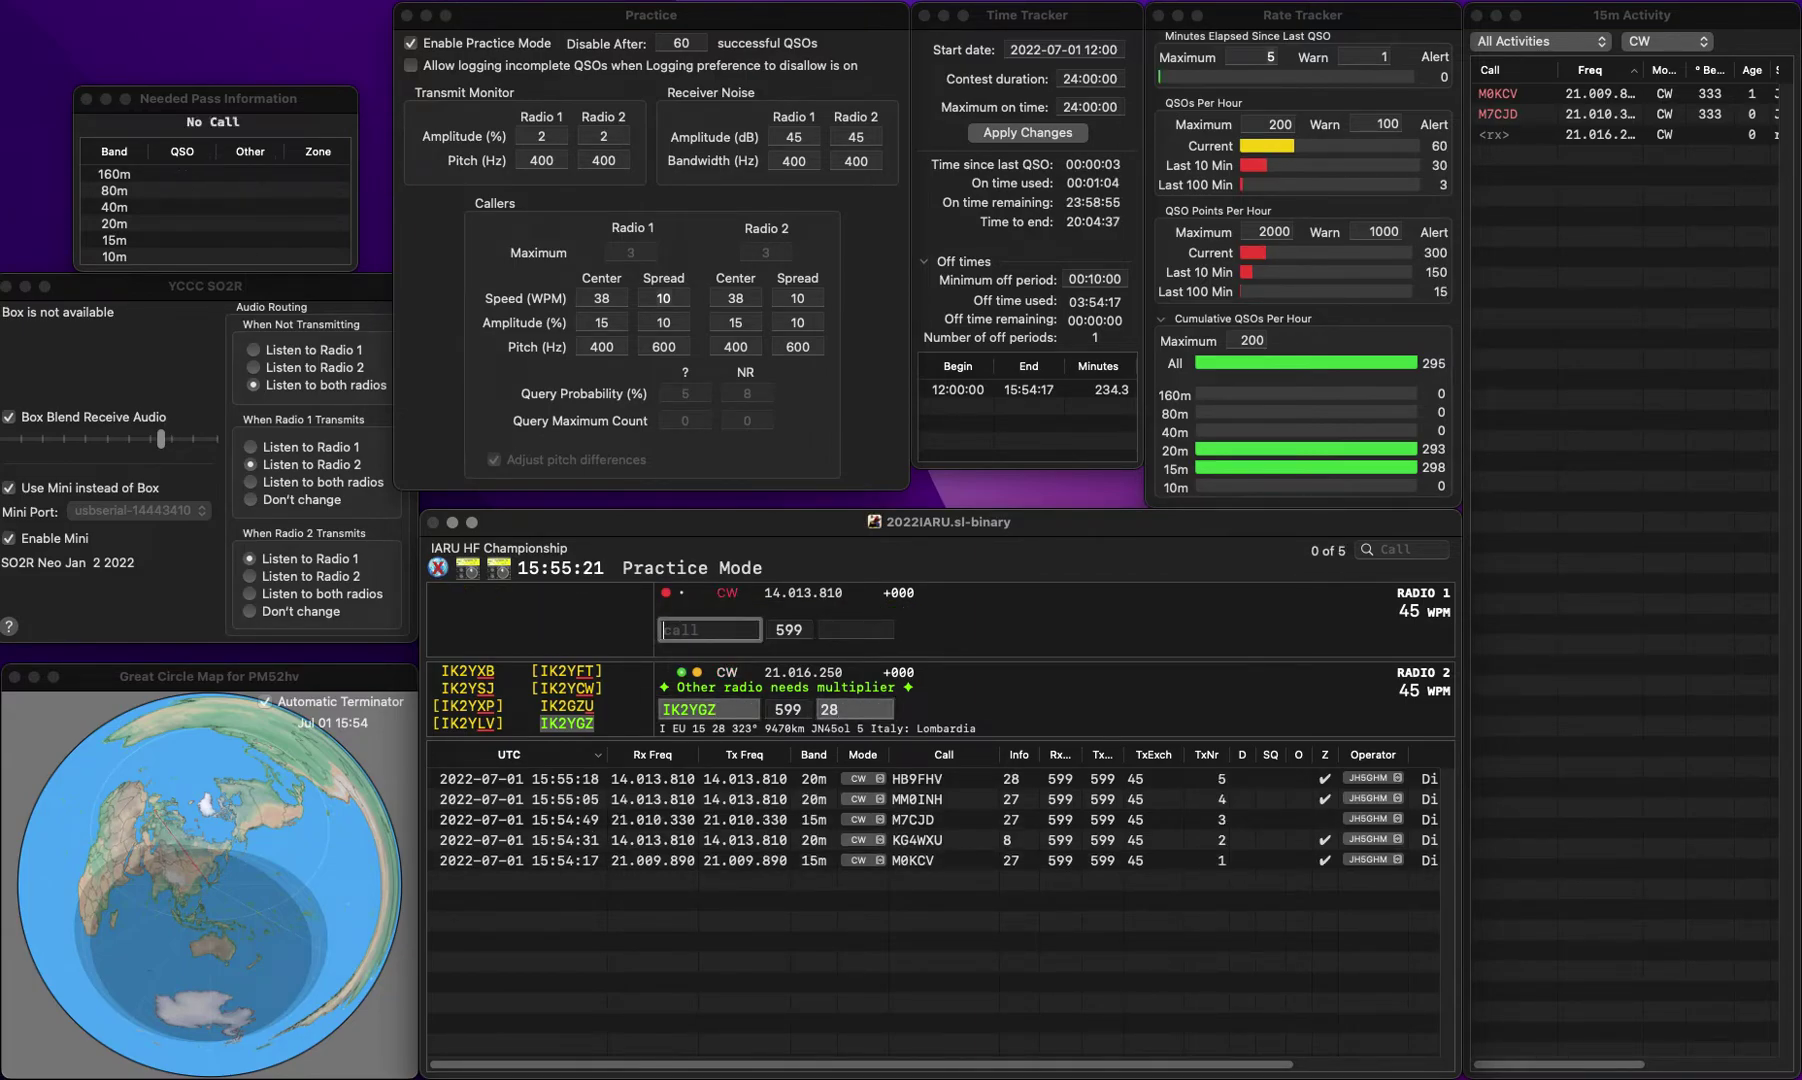
Step: Log a contact with W2ACY on Radio 1 with the received exchange 7
text(W2ACY)
key(Return)
text(7)
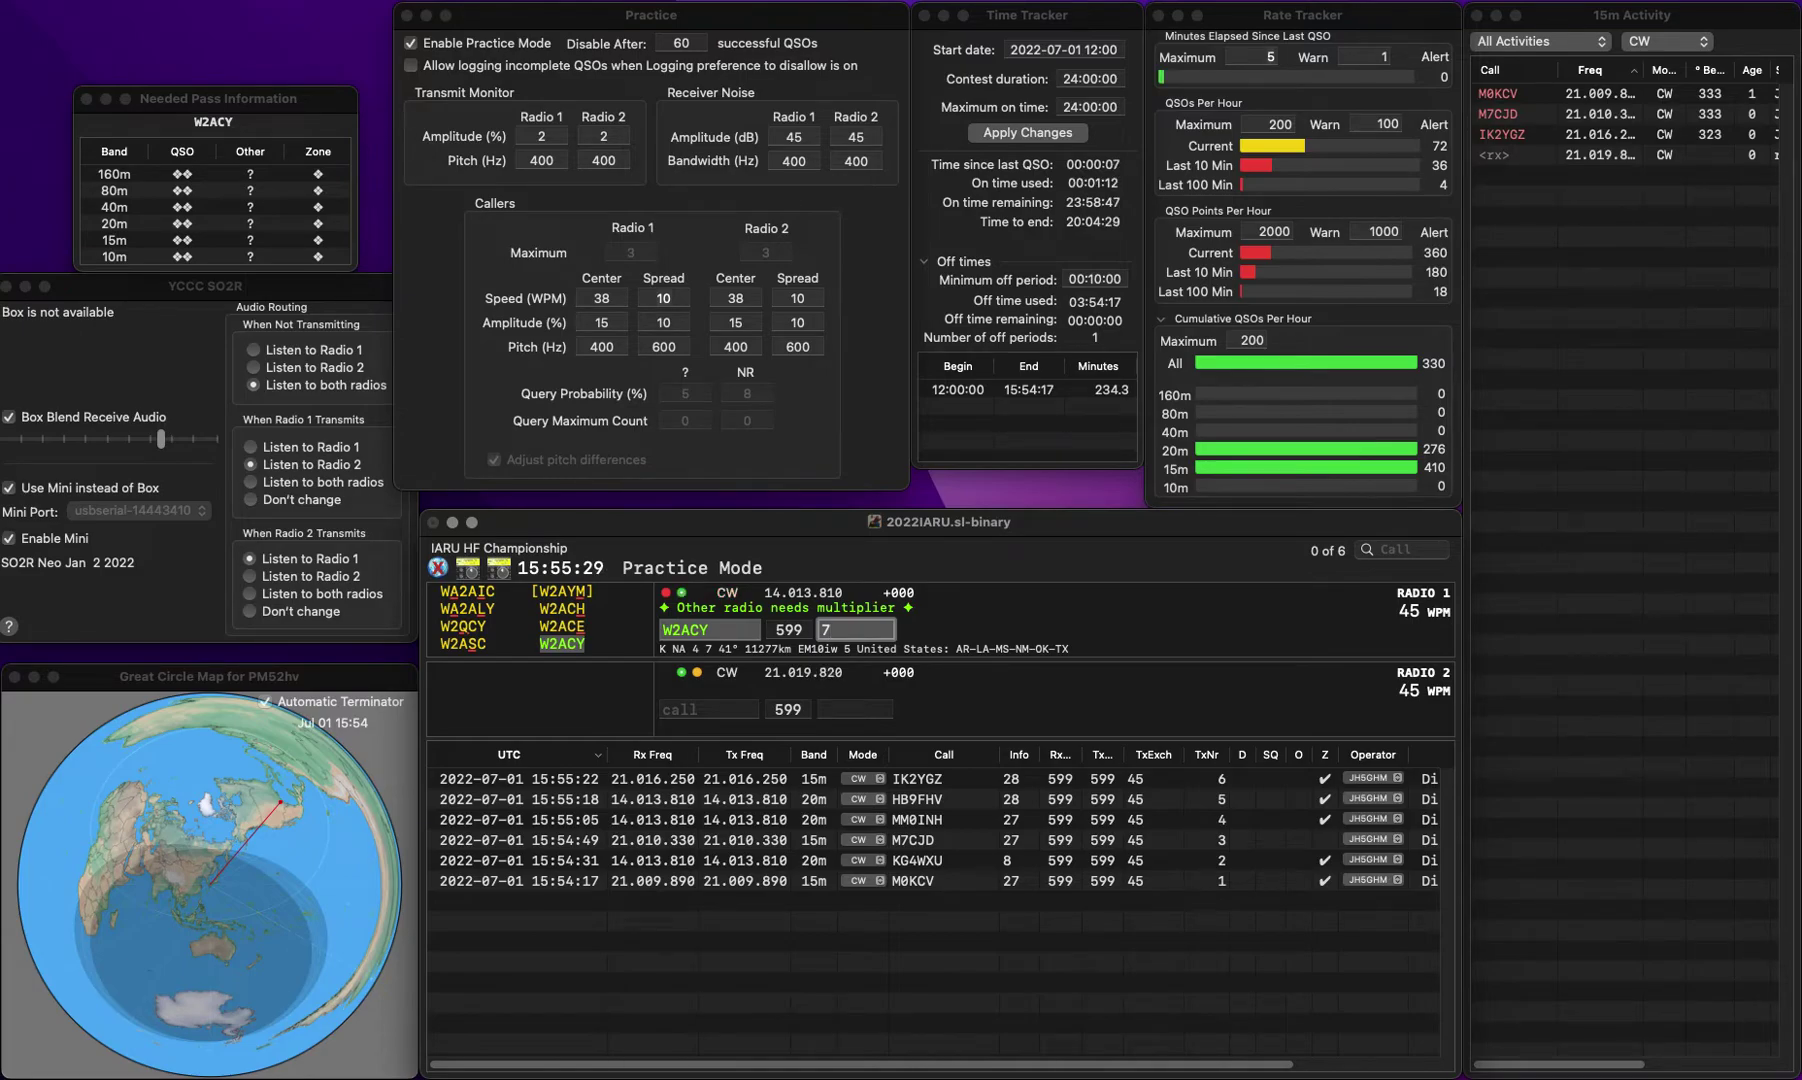
key(Return)
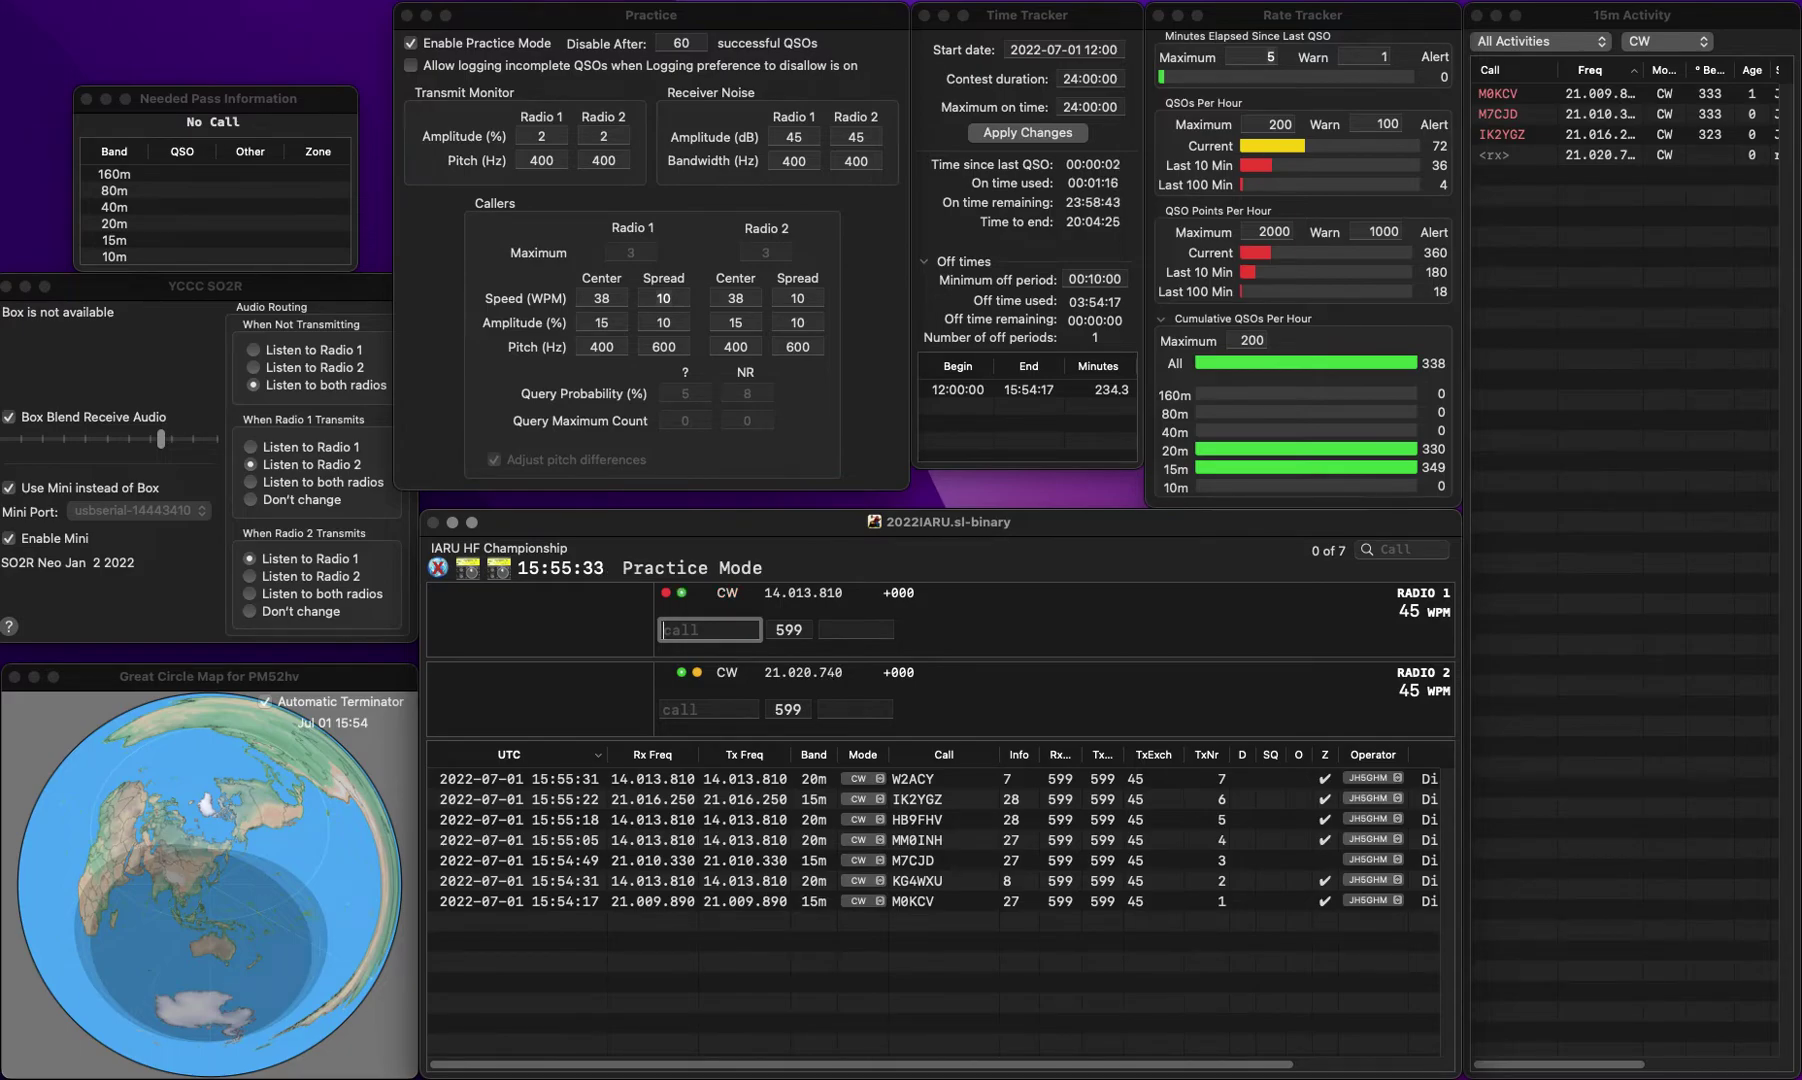
Step: Enter the call DJ1KW on Radio 1 and again in the Radio 2 entry
text(DJ1K)
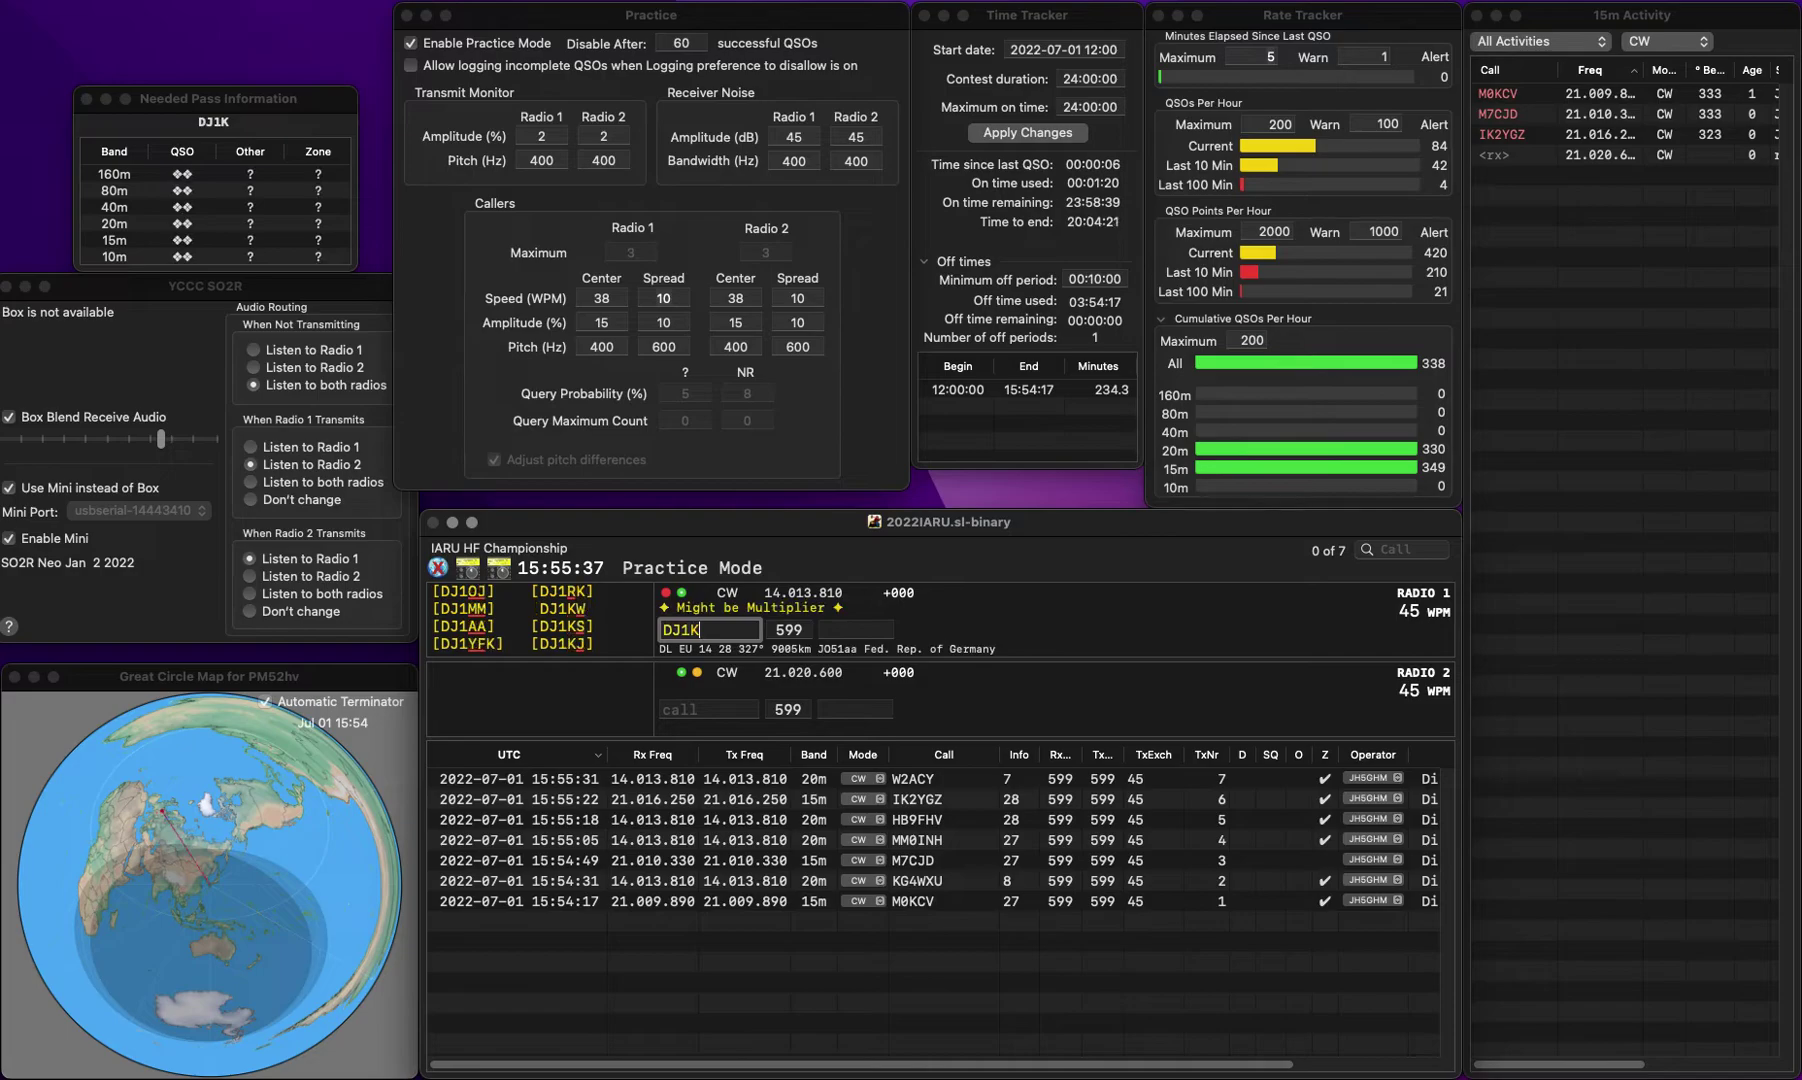
text(W)
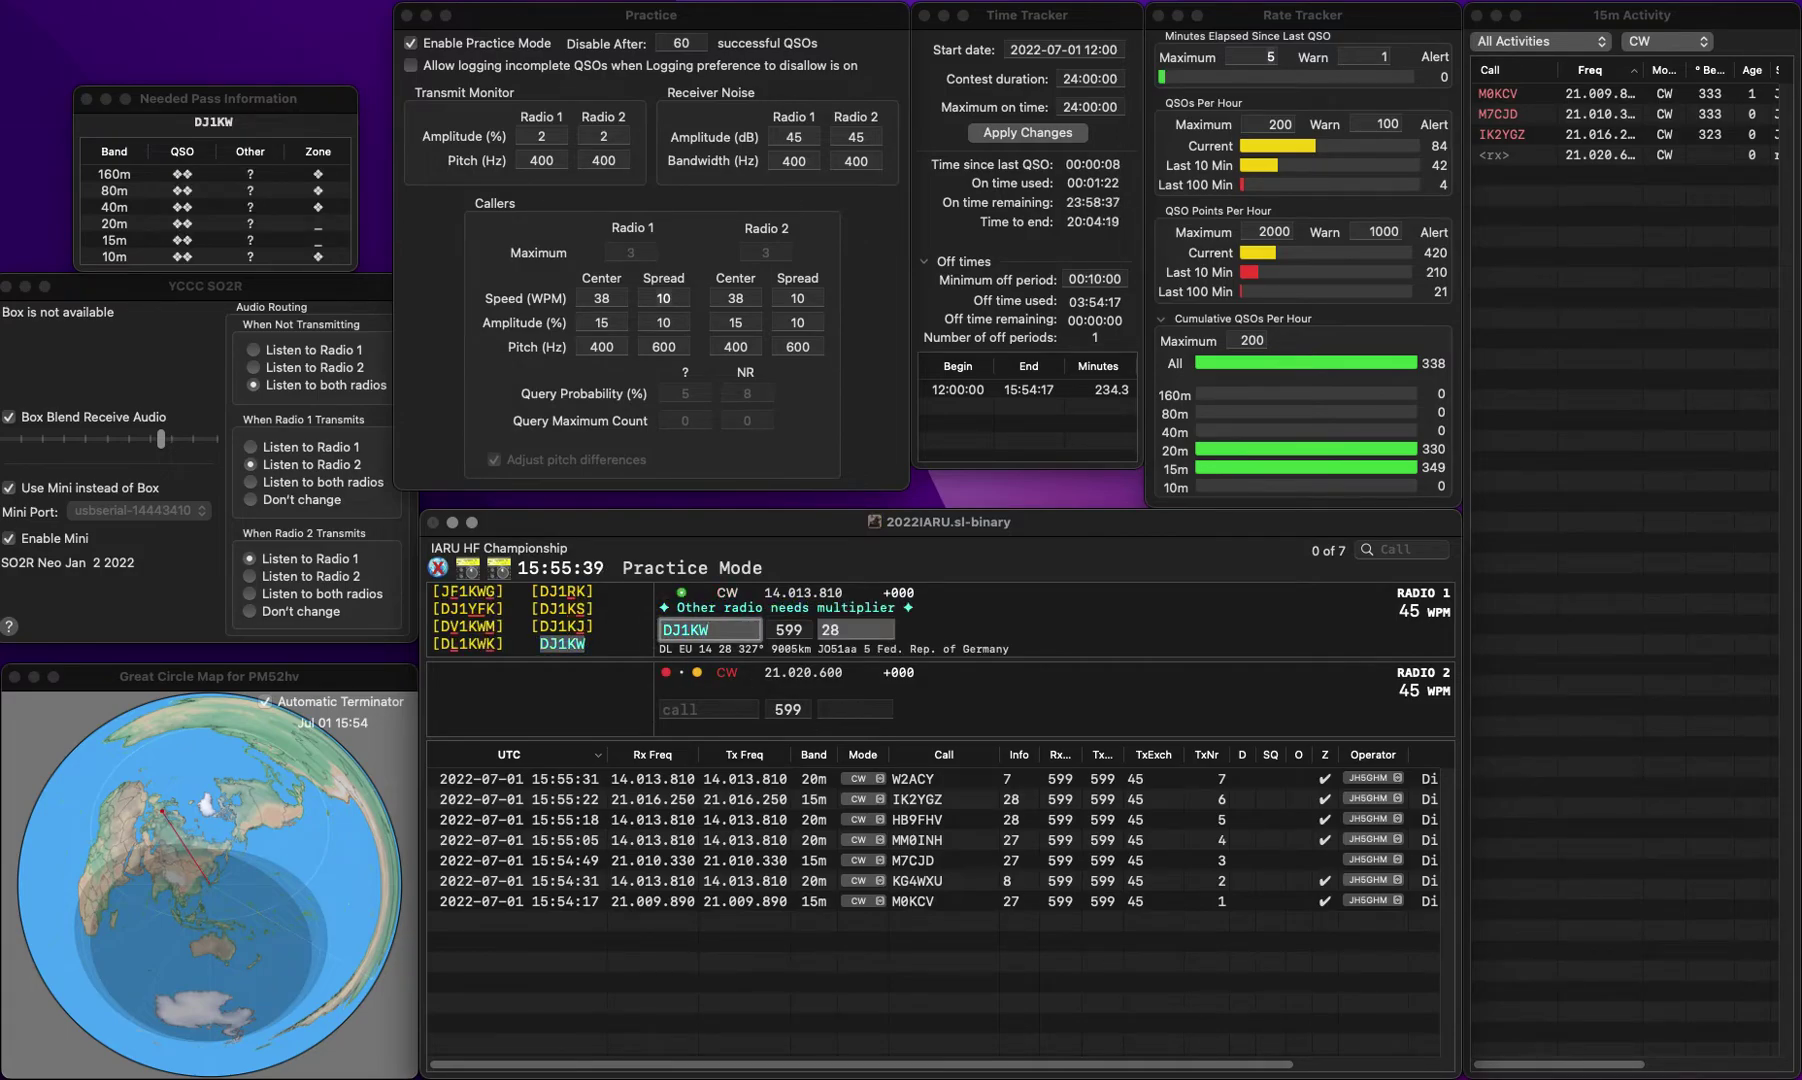
key(Down)
text(D)
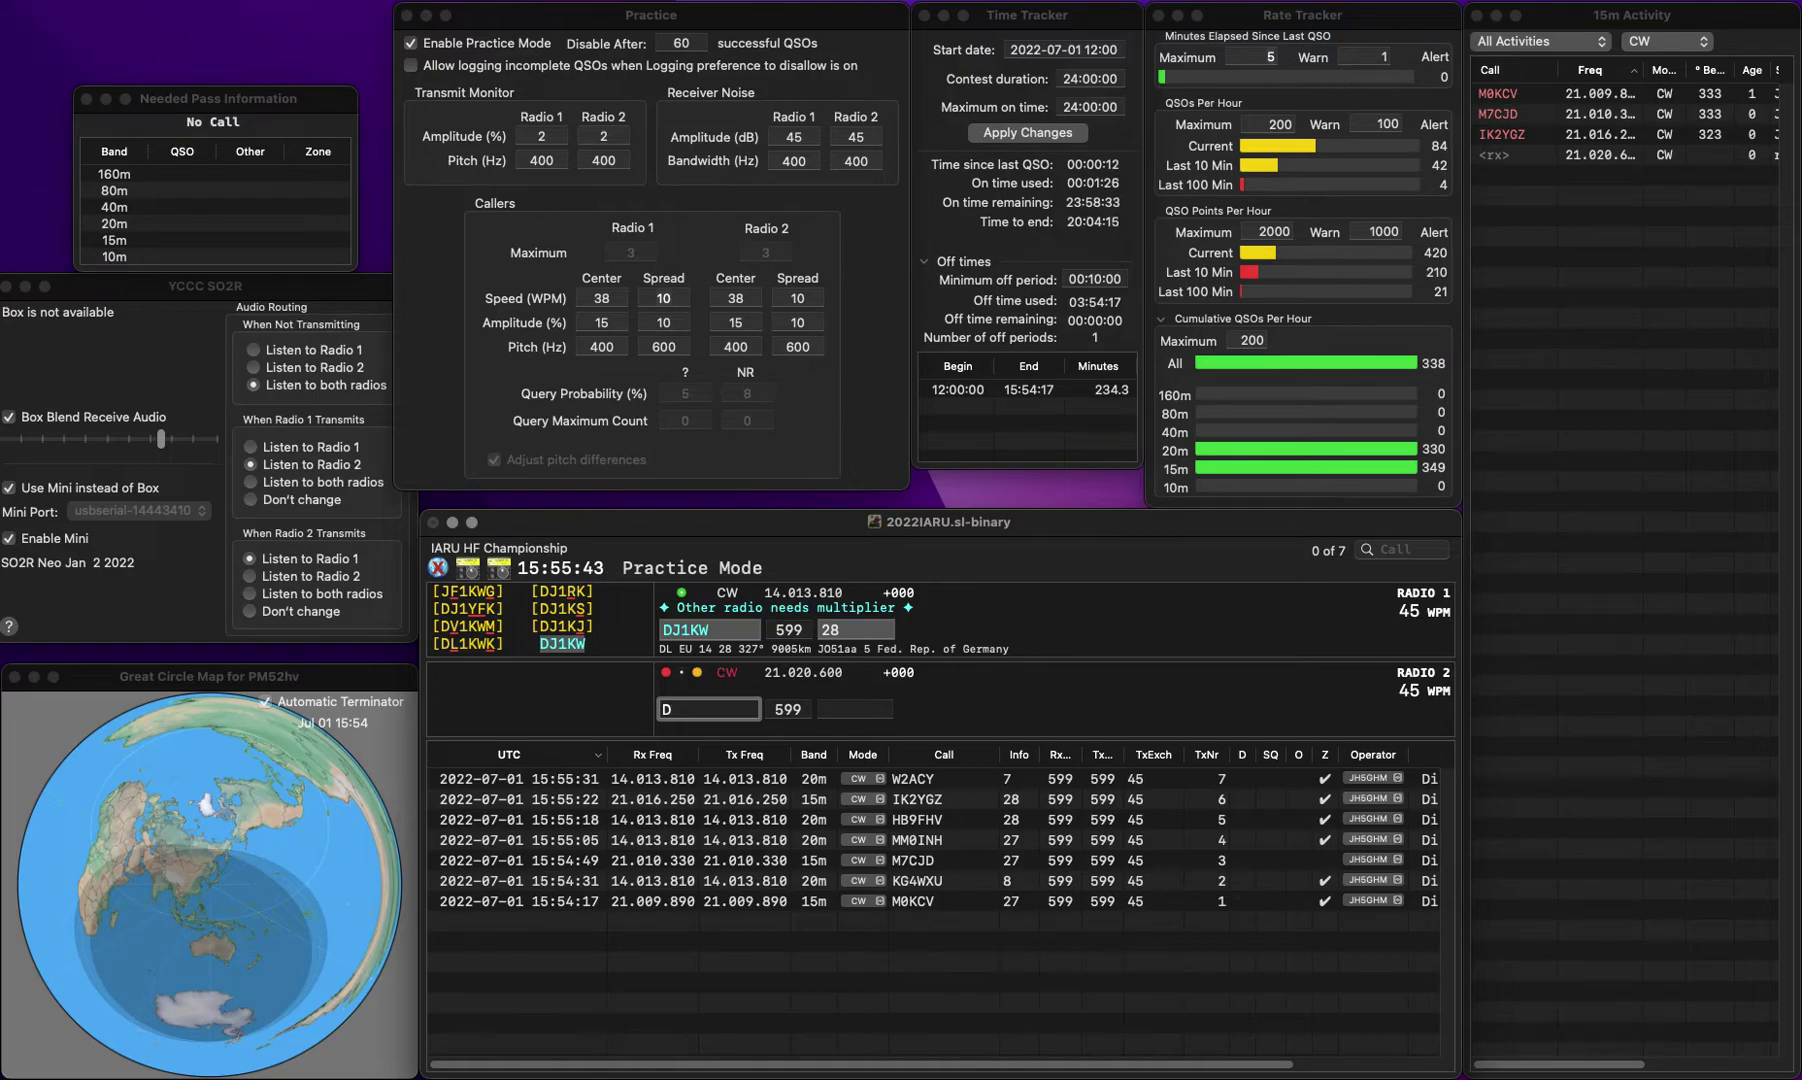
text(J1KW)
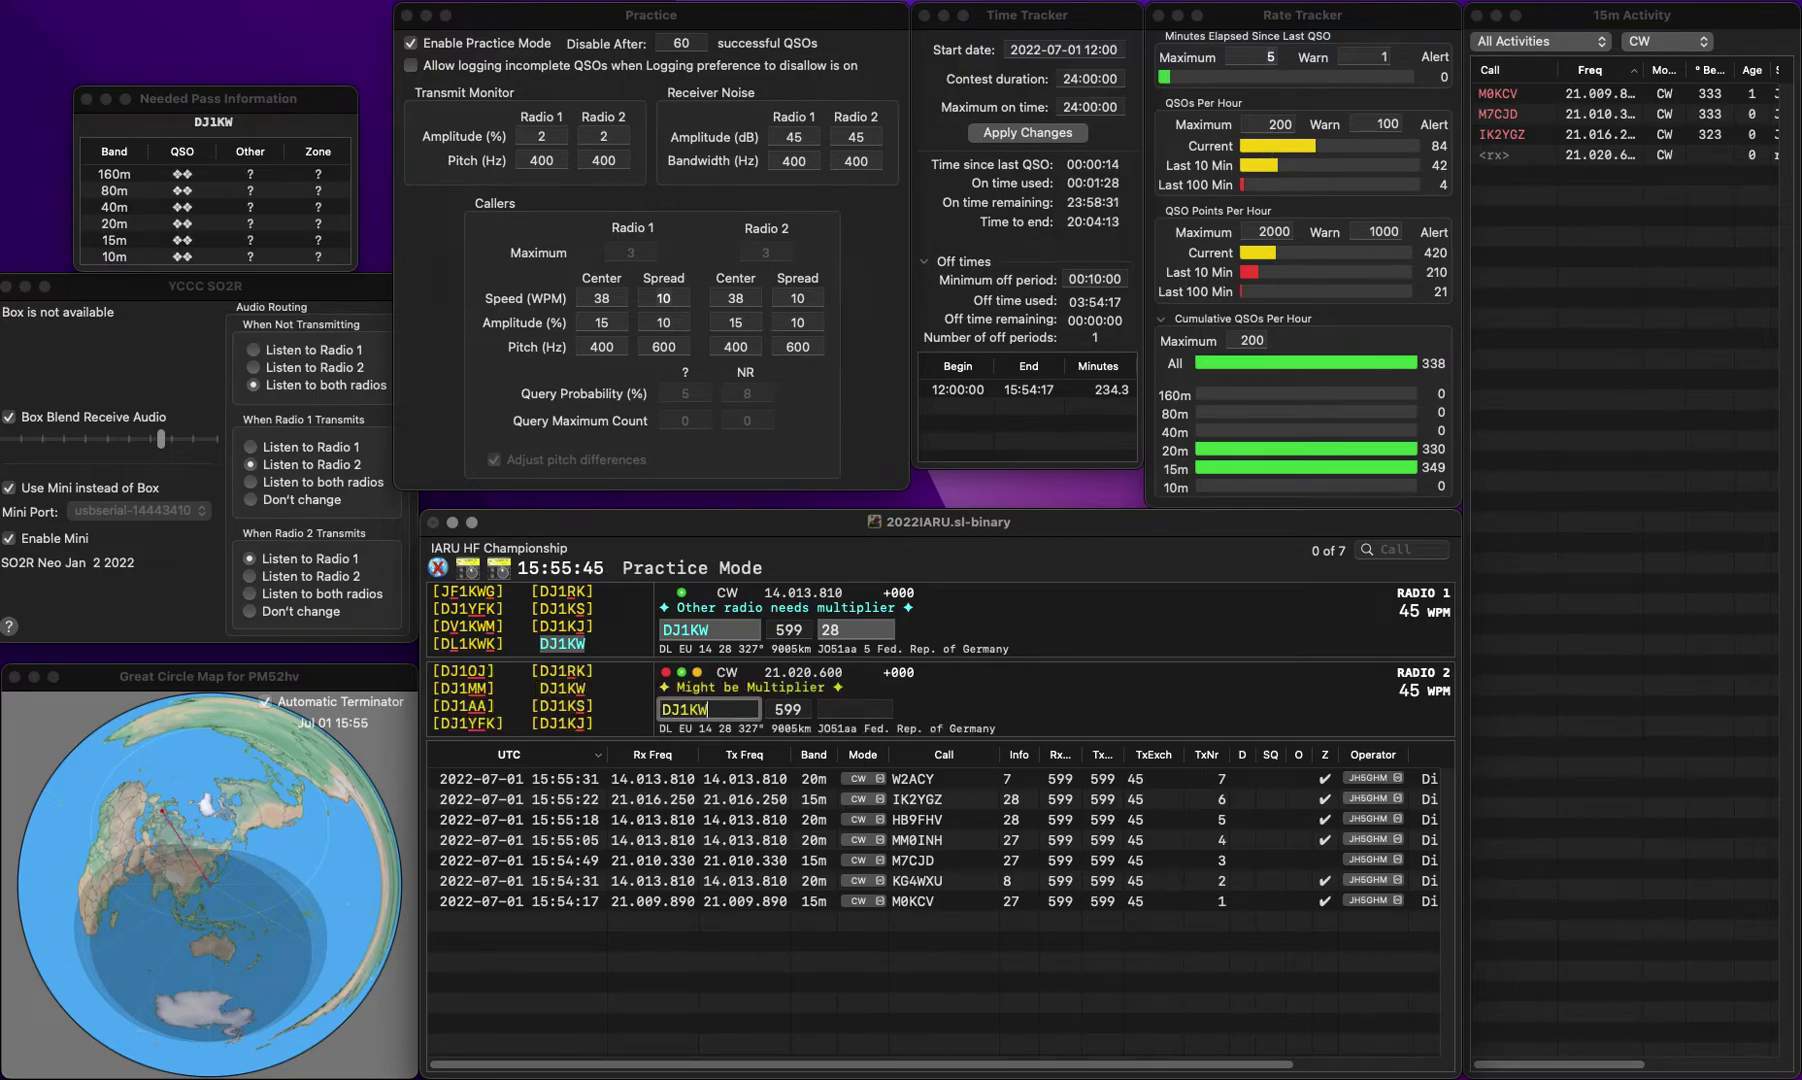
key(space)
key(Up)
key(Tab)
key(Tab)
key(BackSpace)
key(Down)
key(Up)
key(Down)
key(Return)
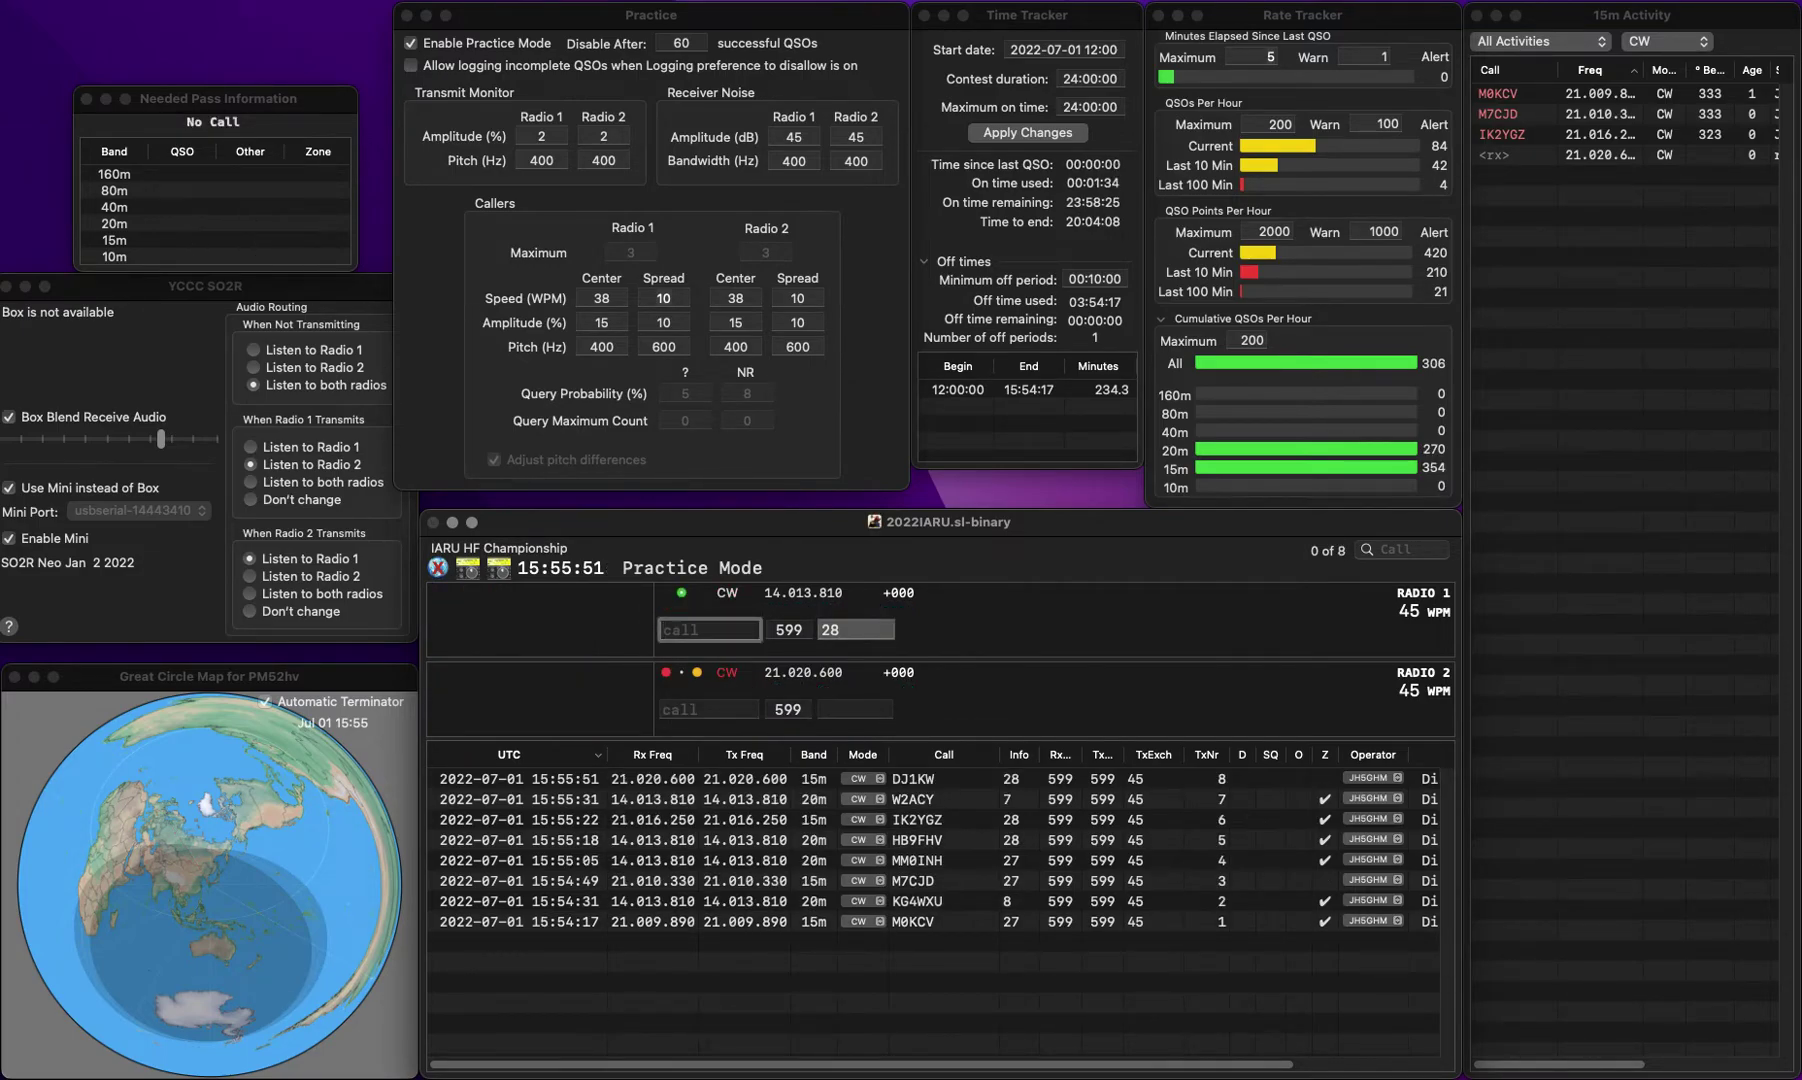
Step: Enter G7QA on Radio 1, correct it to BG7QA, and log the contact with the received exchange 43
text(G7QA)
key(Down)
key(Return)
key(Up)
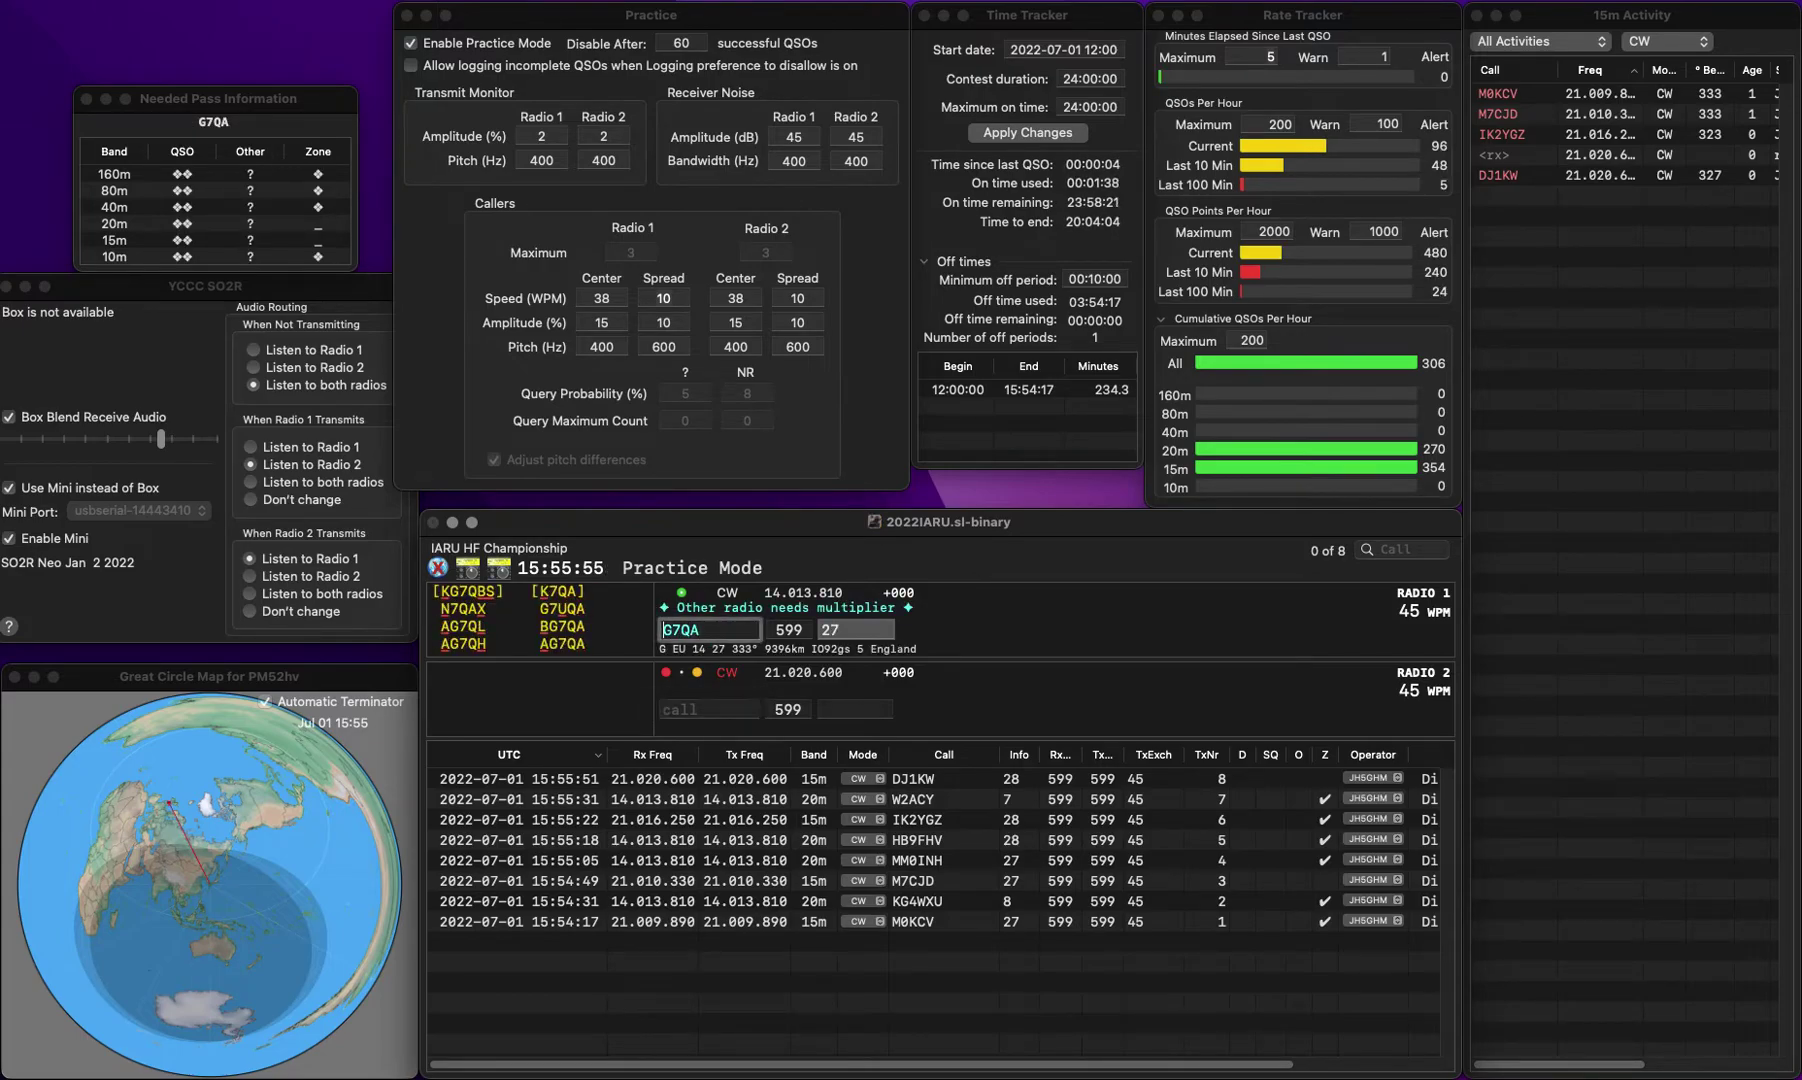
text(B)
key(Return)
key(Tab)
text(43)
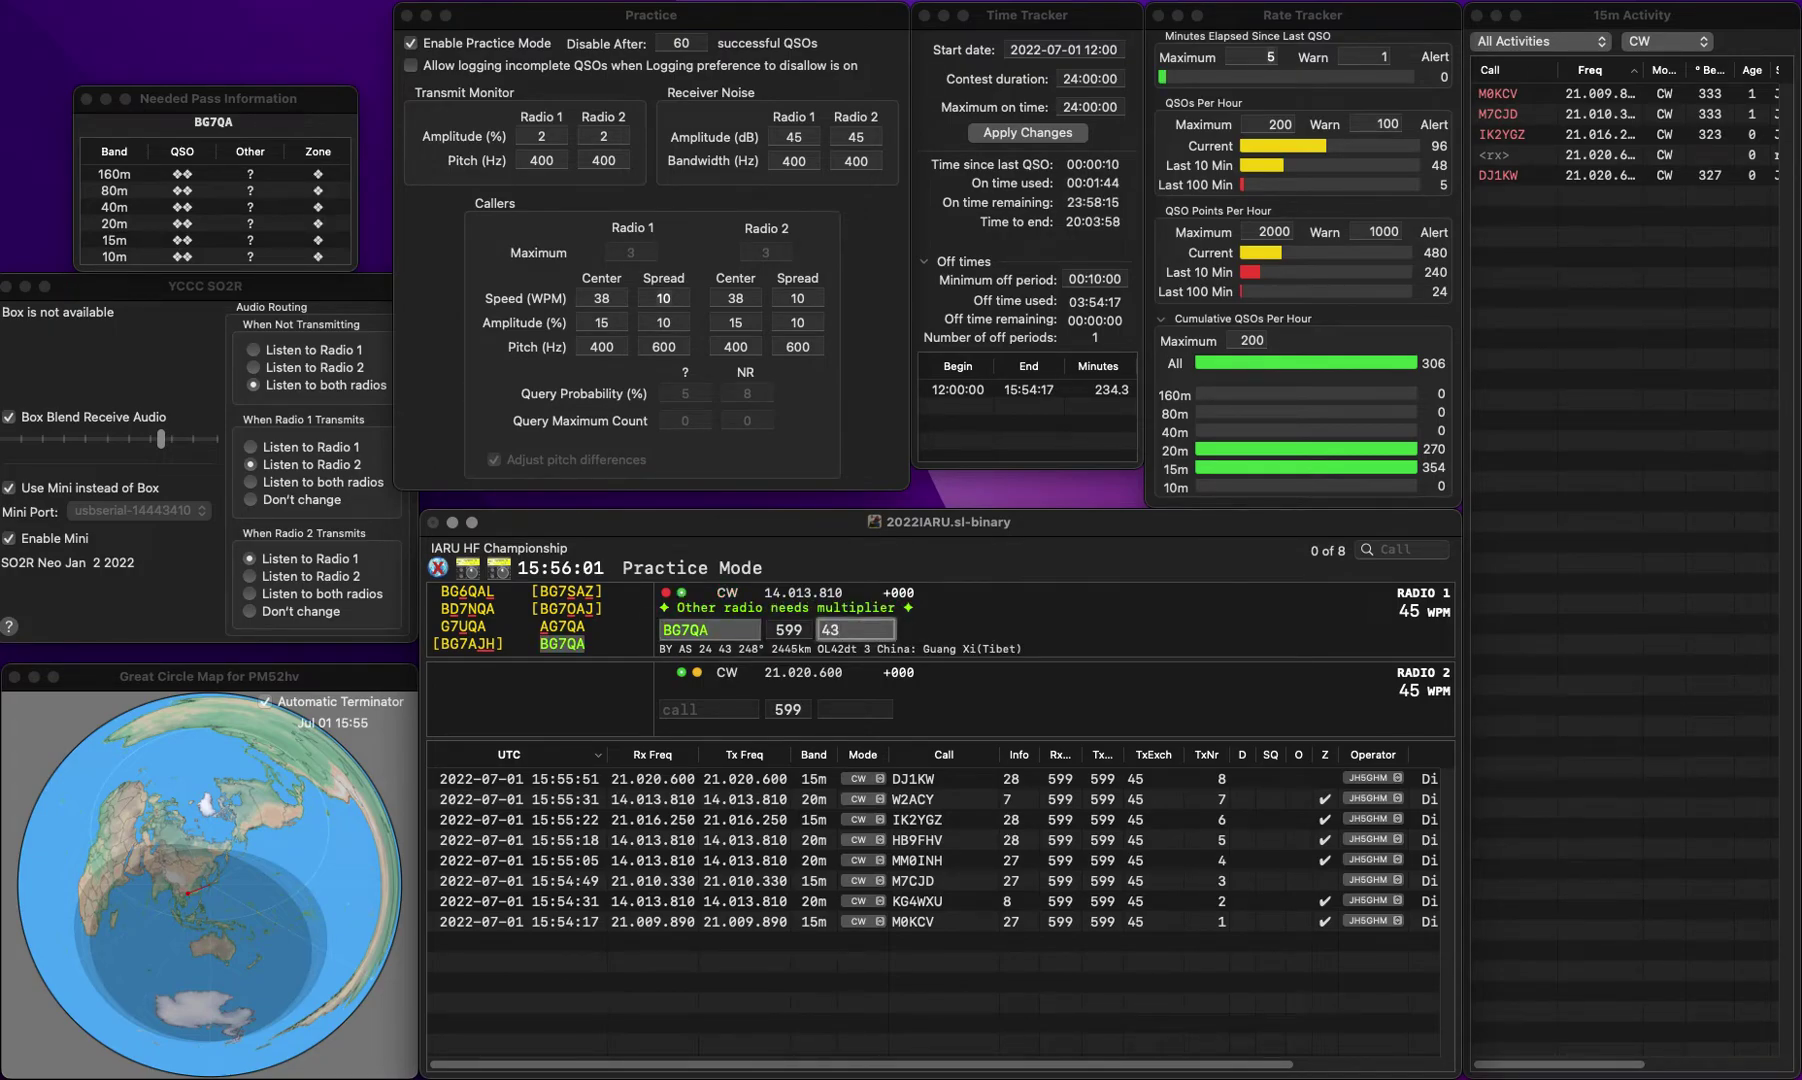
key(Return)
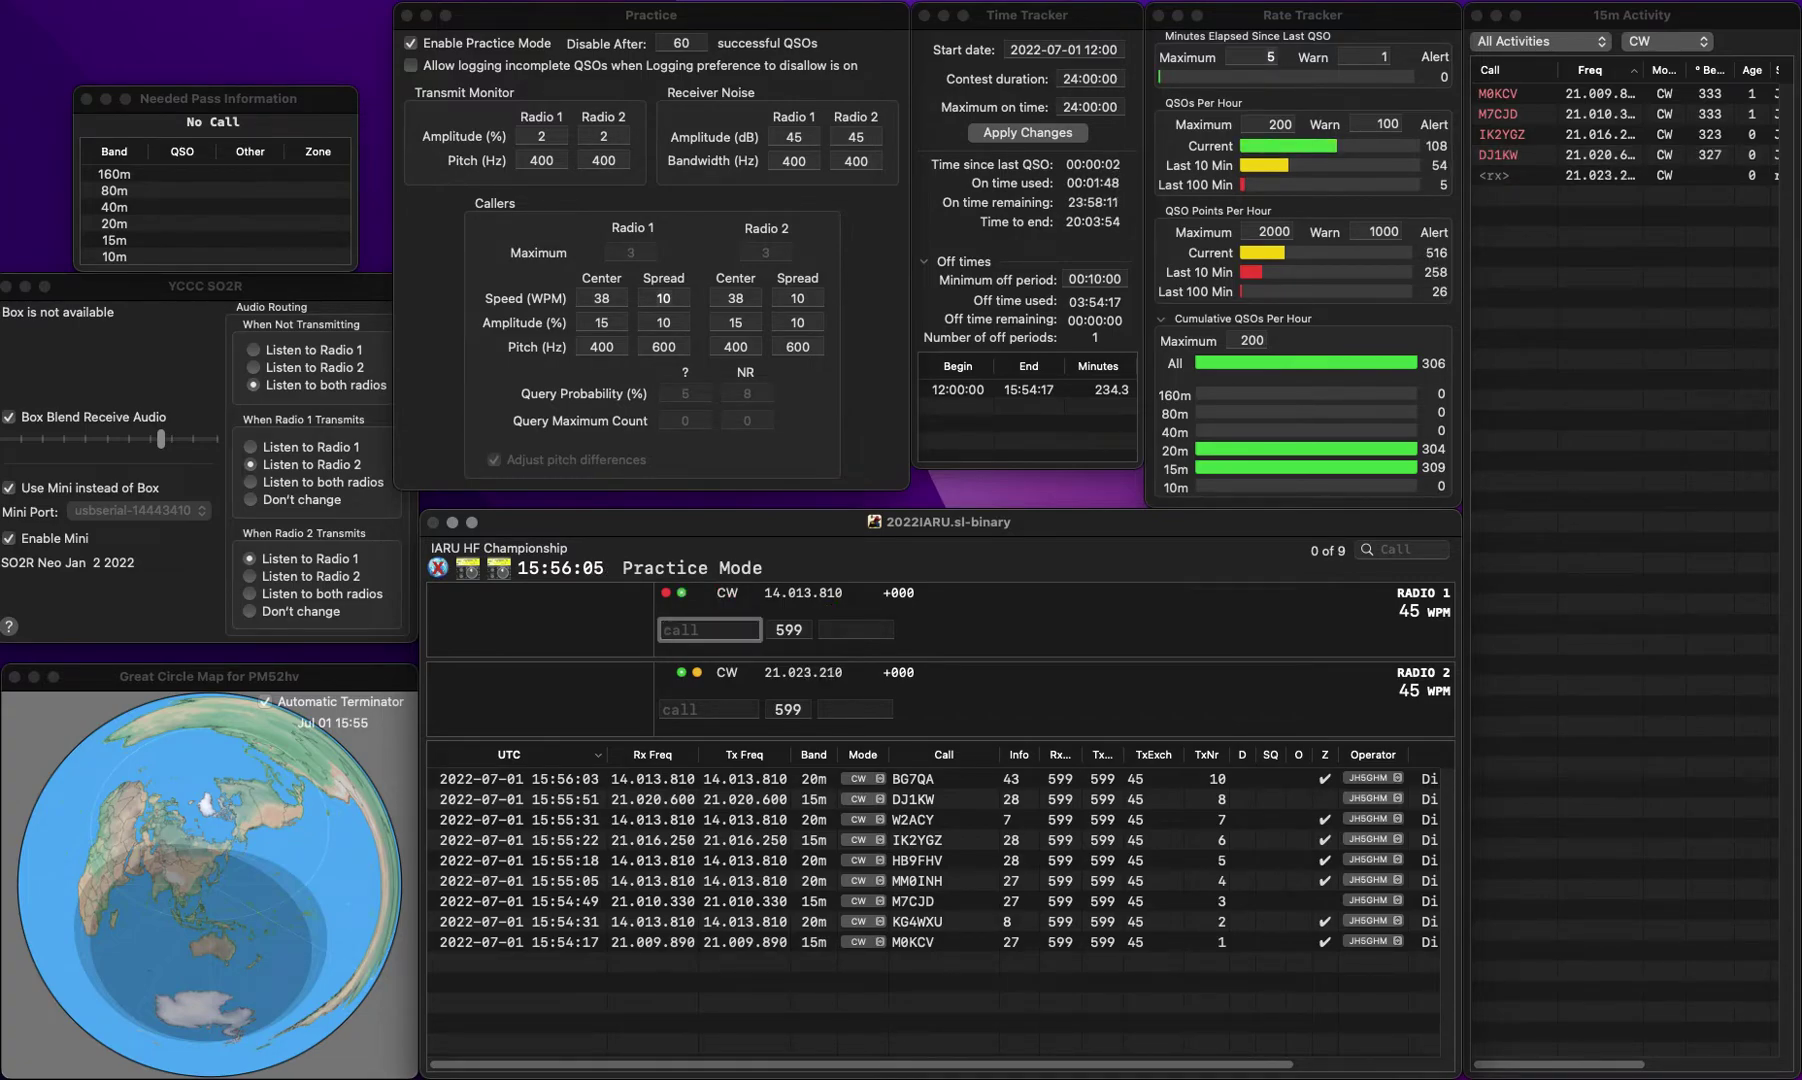
Step: Log a contact with K9CT on Radio 1 with the received exchange 8
text(9CT)
text(K)
key(Tab)
text(8)
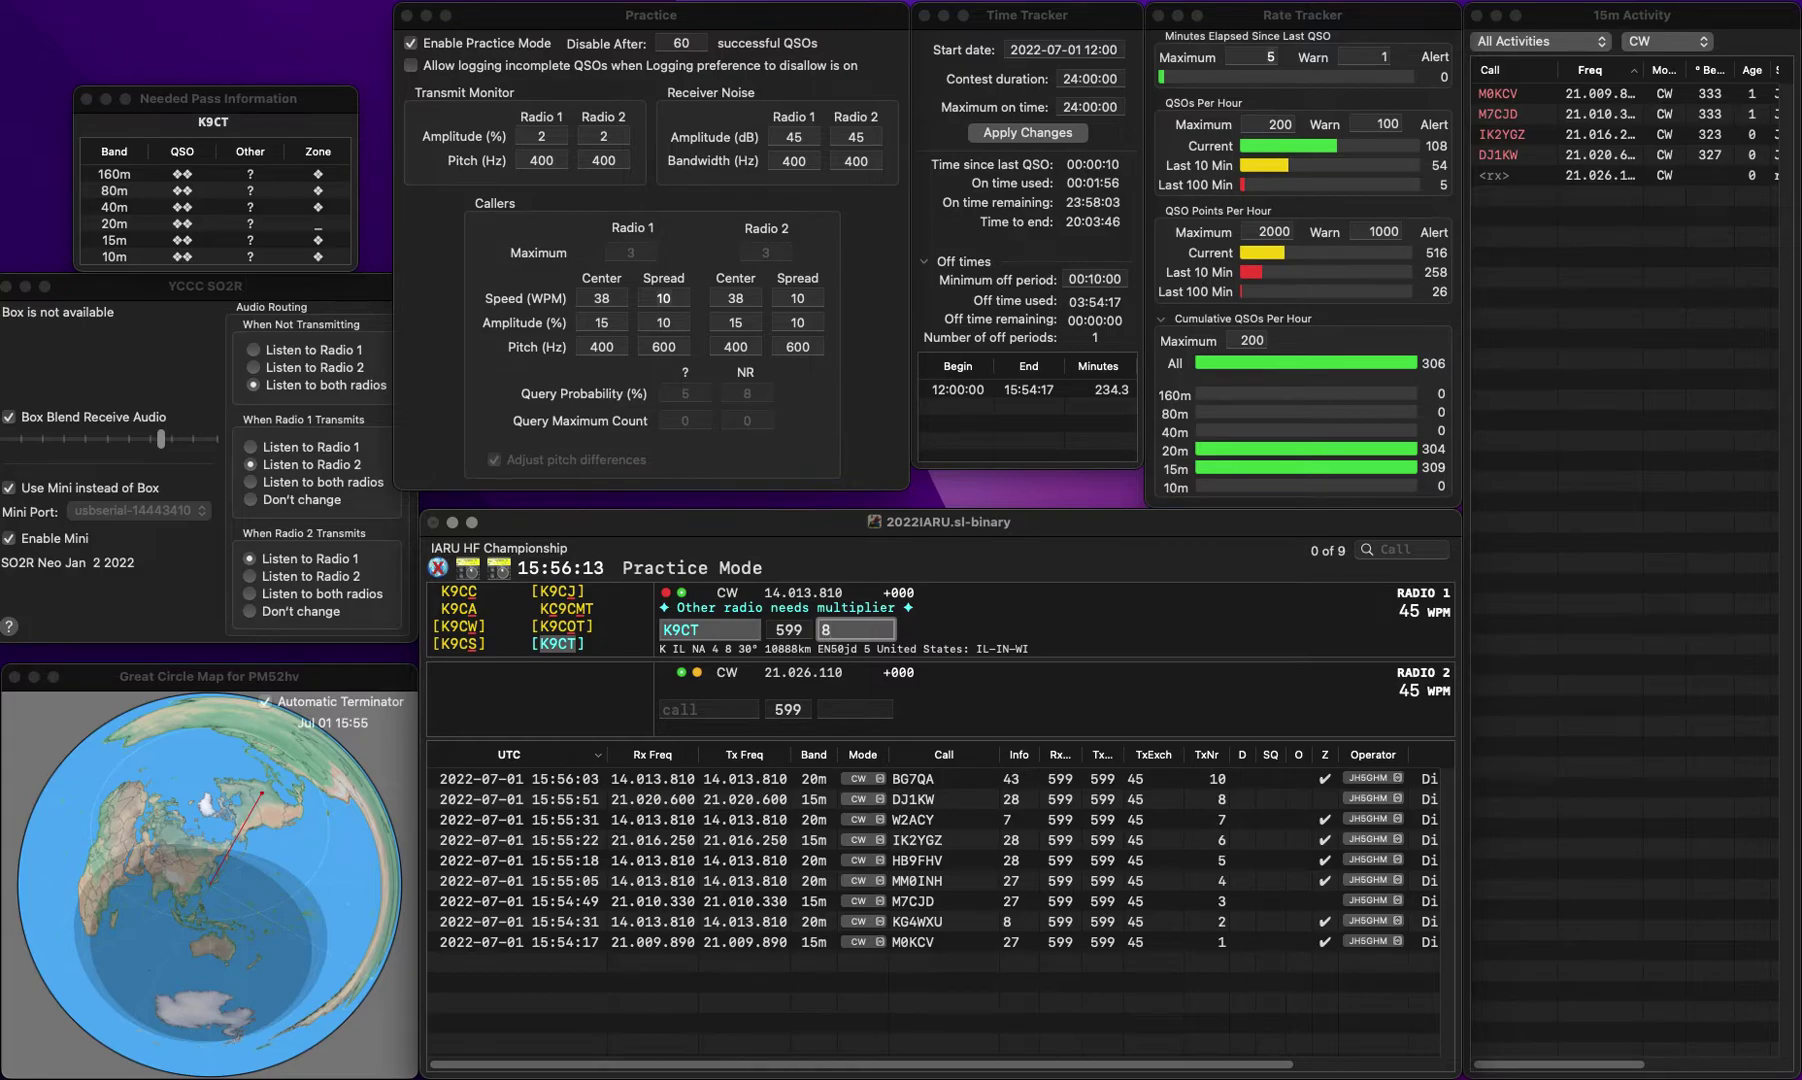
key(Return)
Step: Enter V1XX on Radio 2, correct it to 9V1XX, and log the contact with the received exchange 54
text(V1XX)
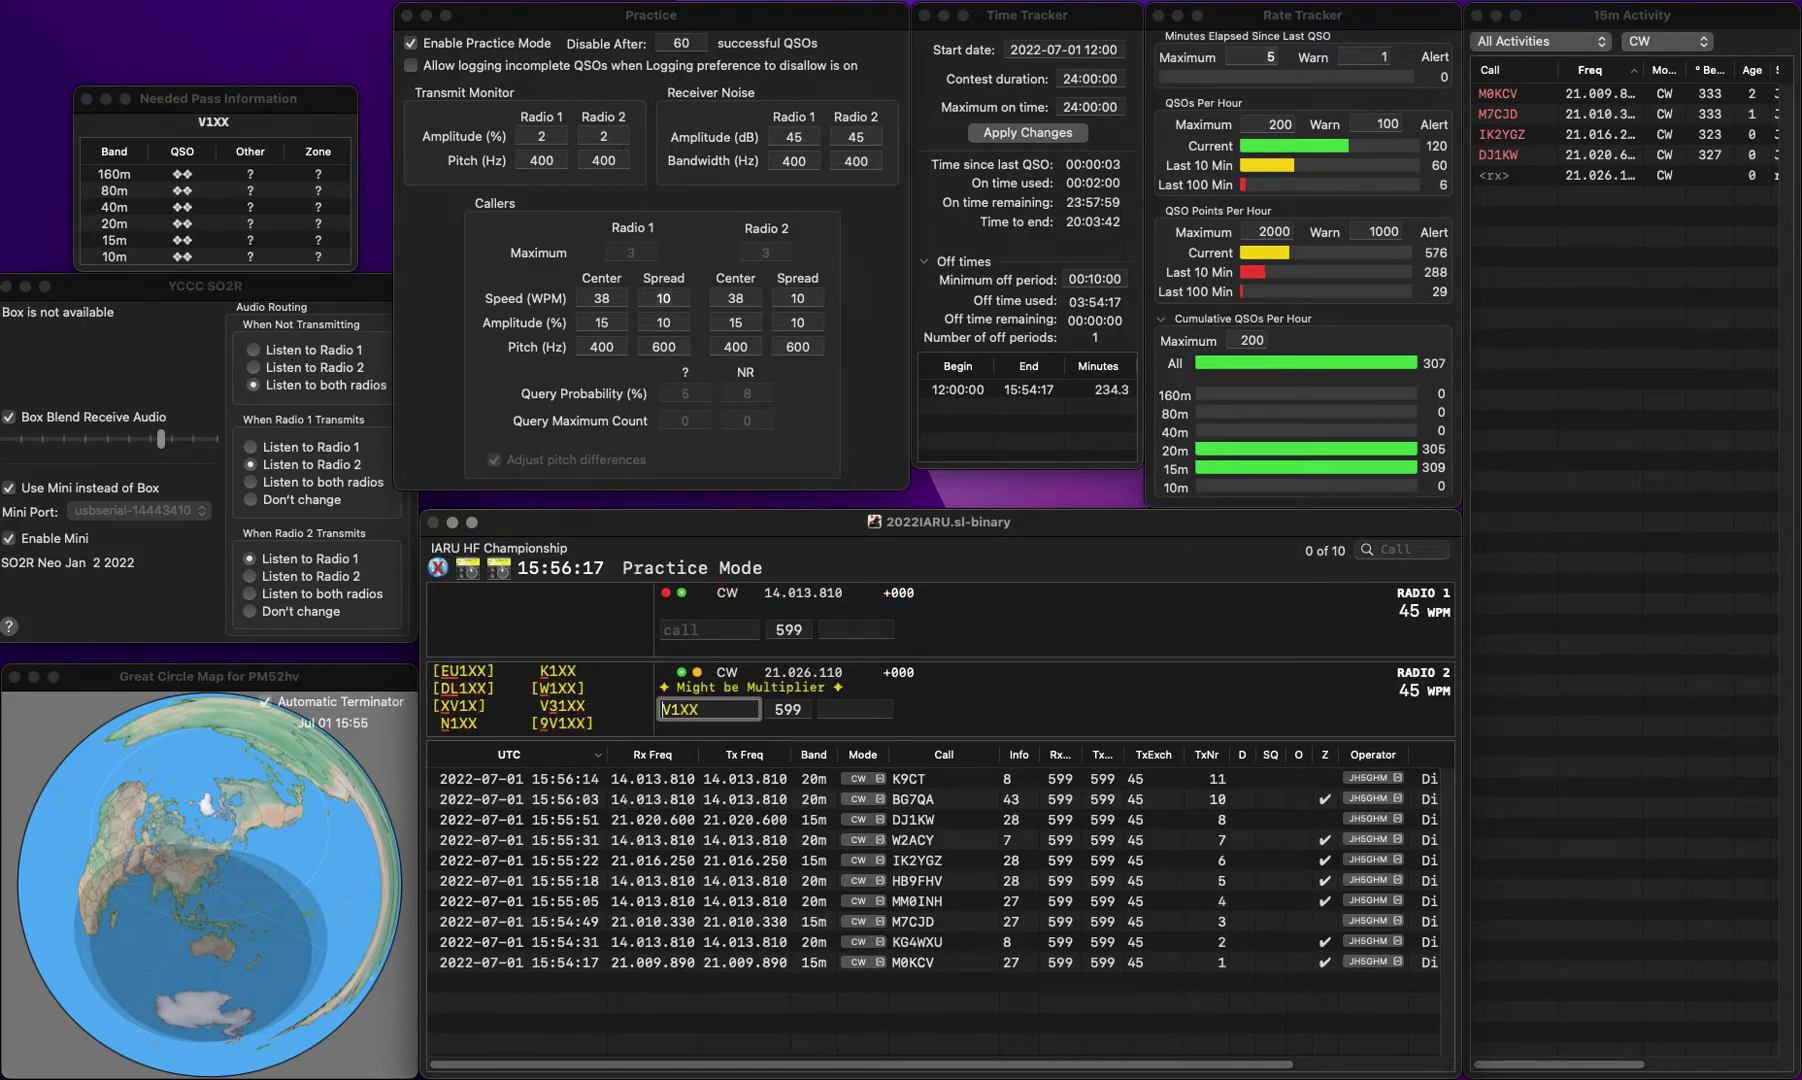
key(super+Left)
text(9)
key(Return)
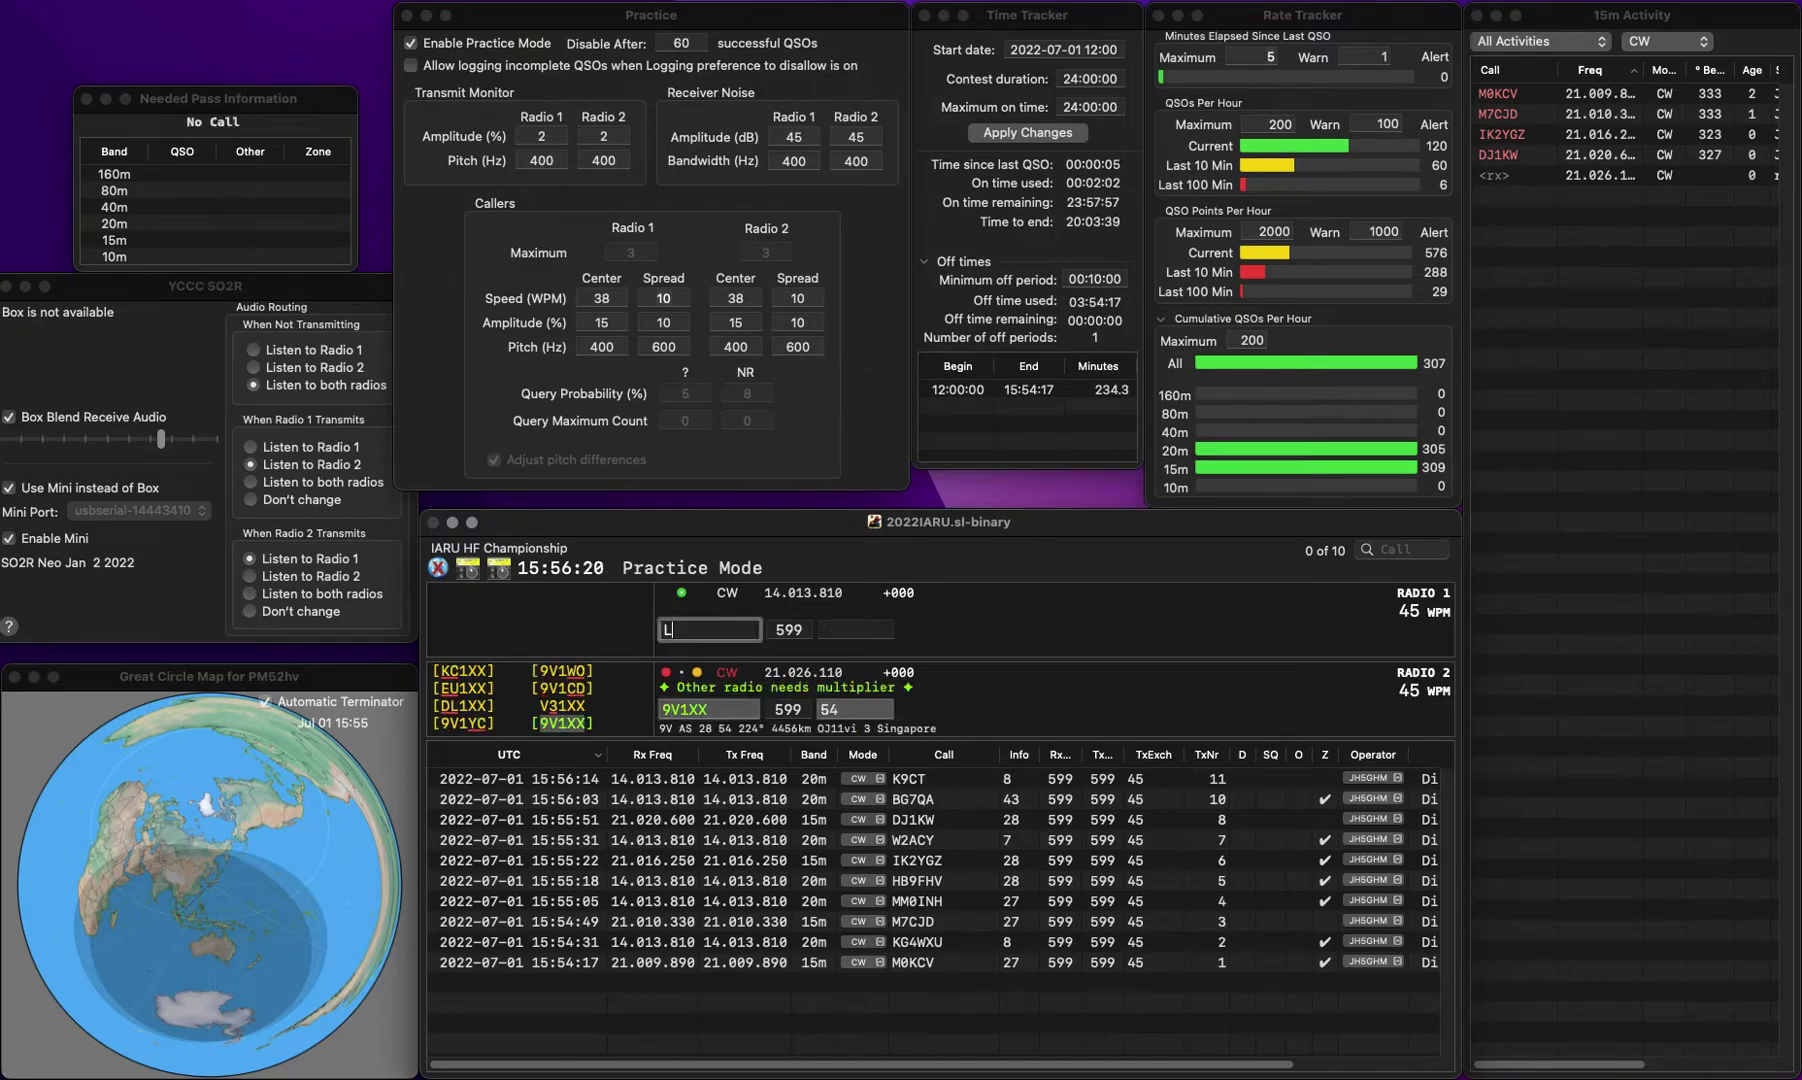
key(Return)
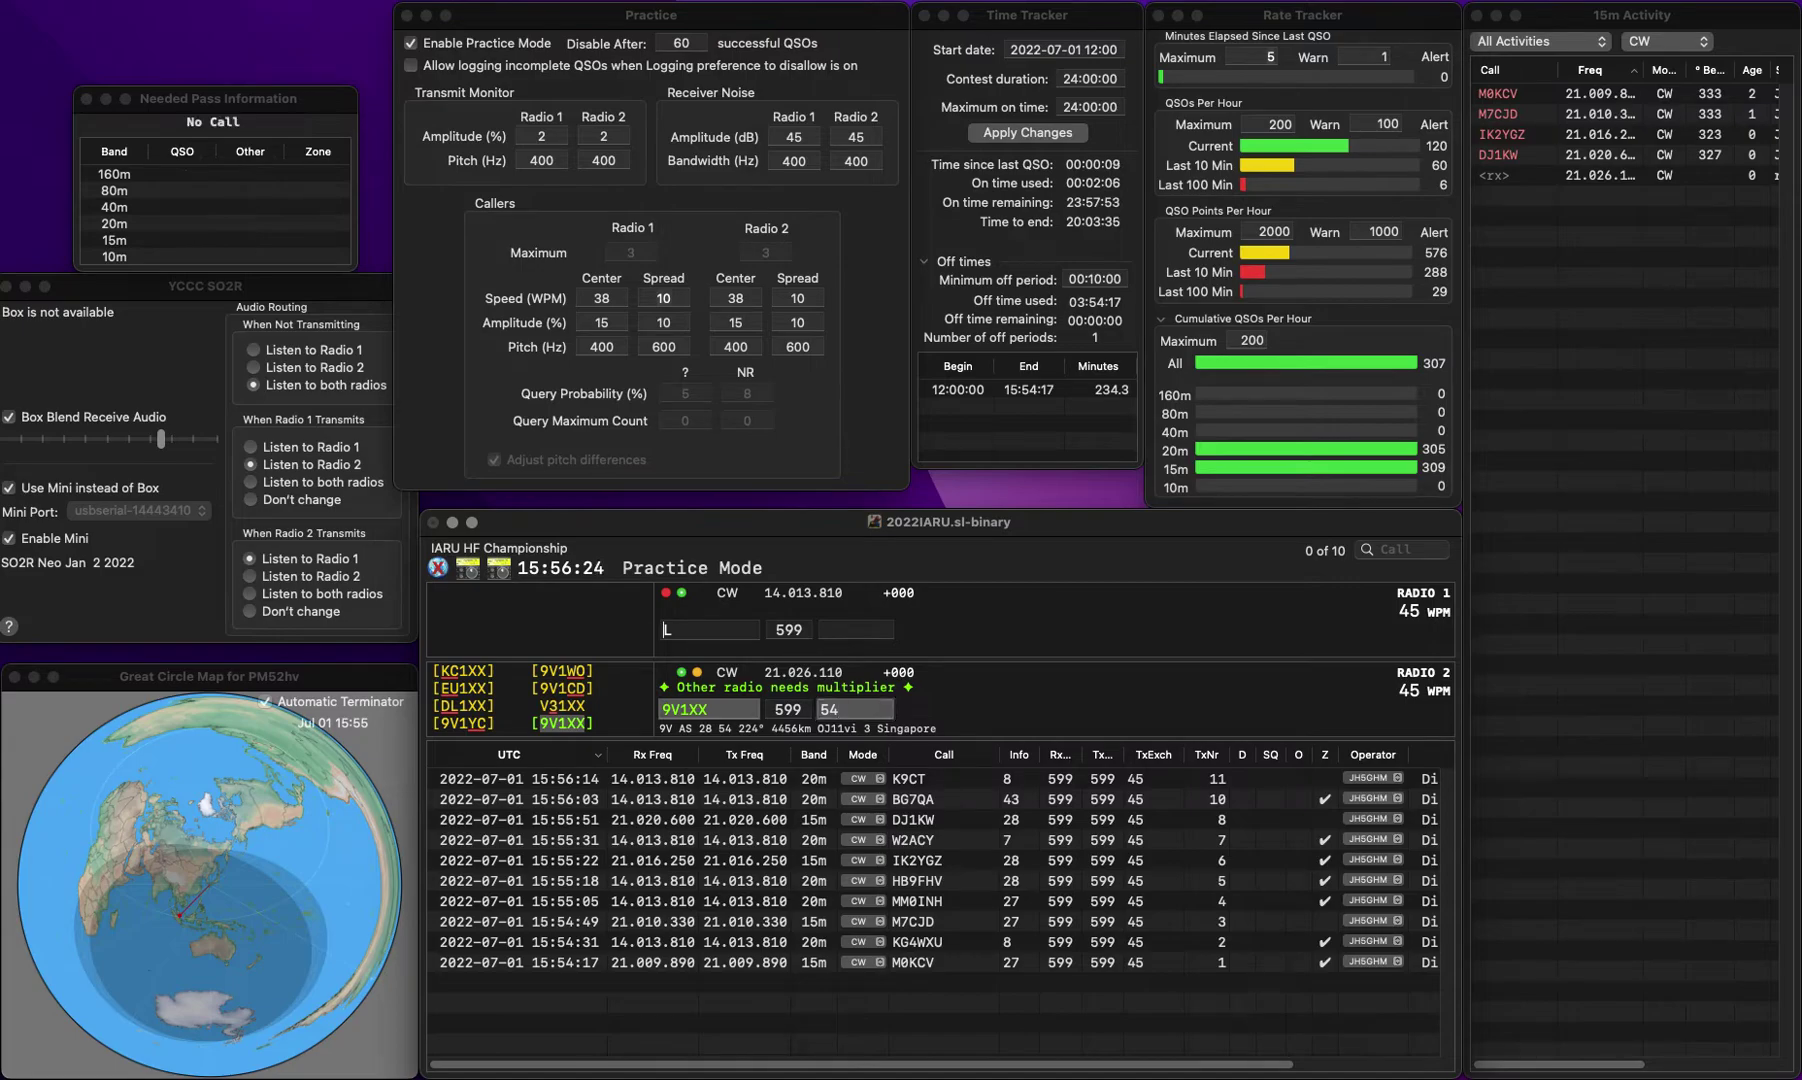
text(HB9HL)
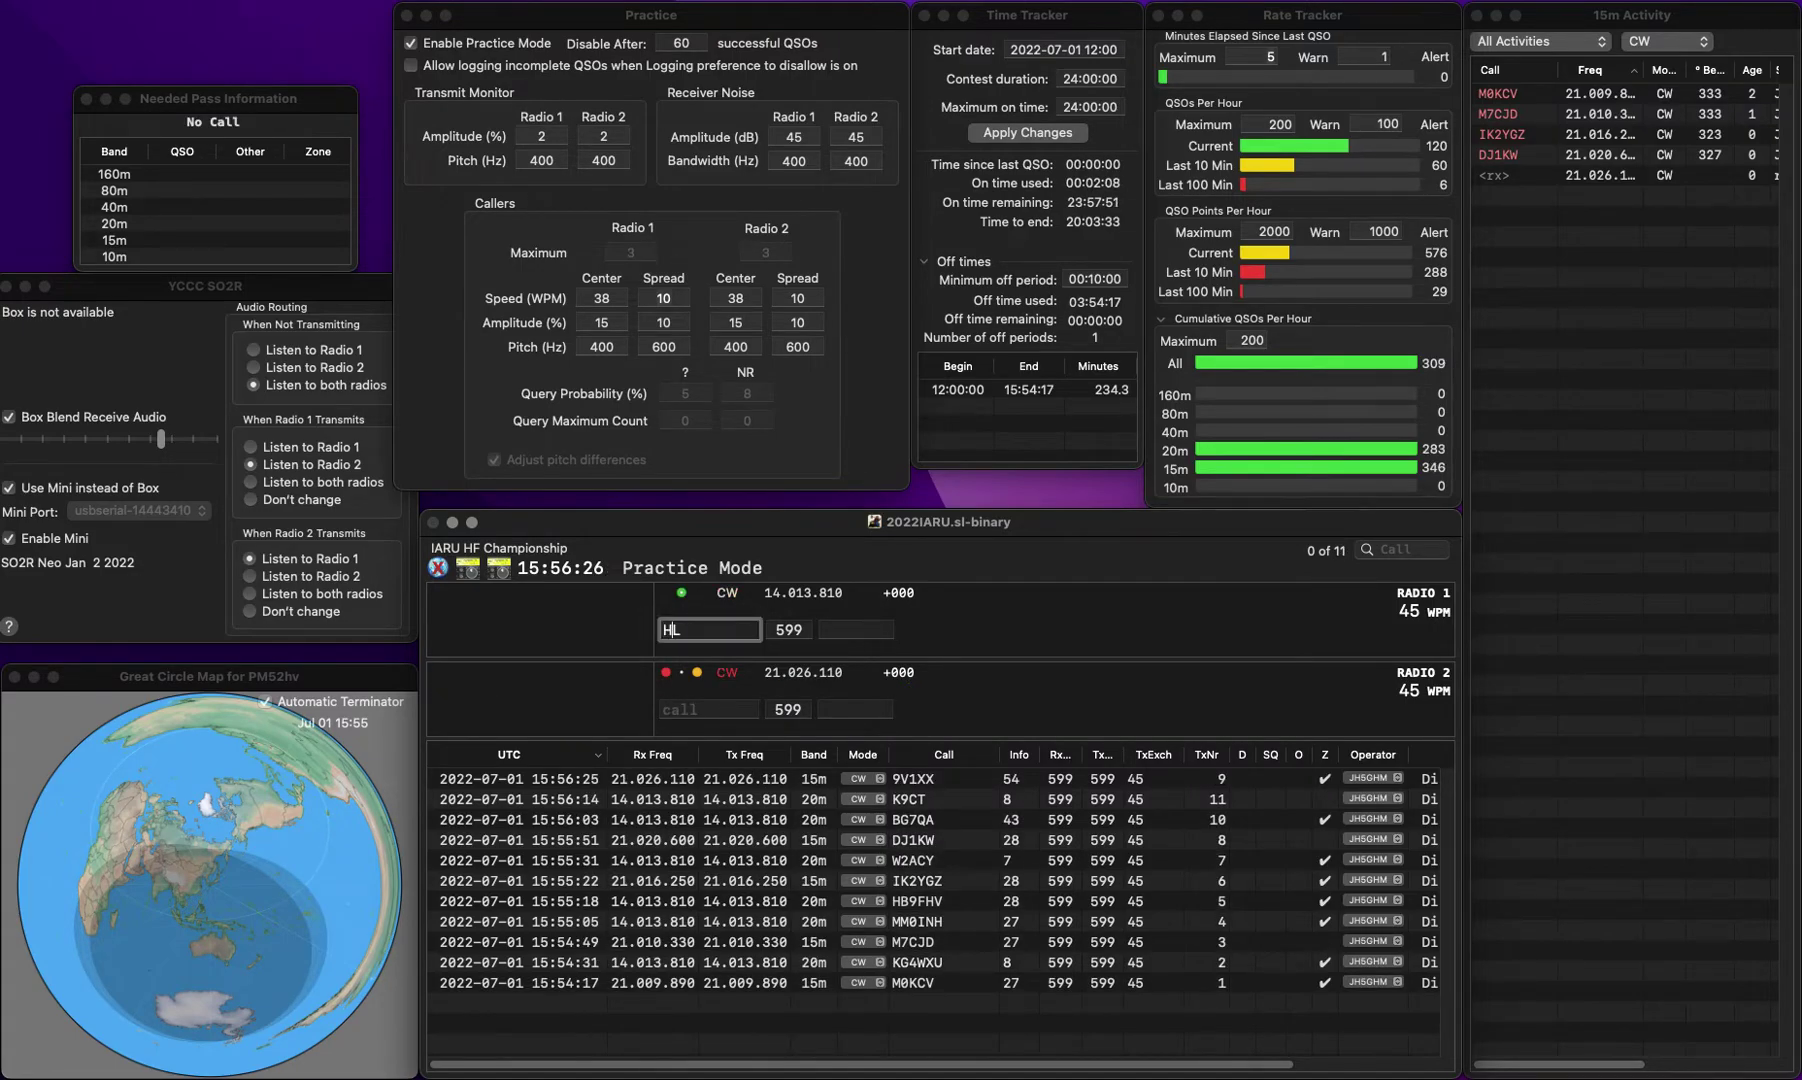
text(J)
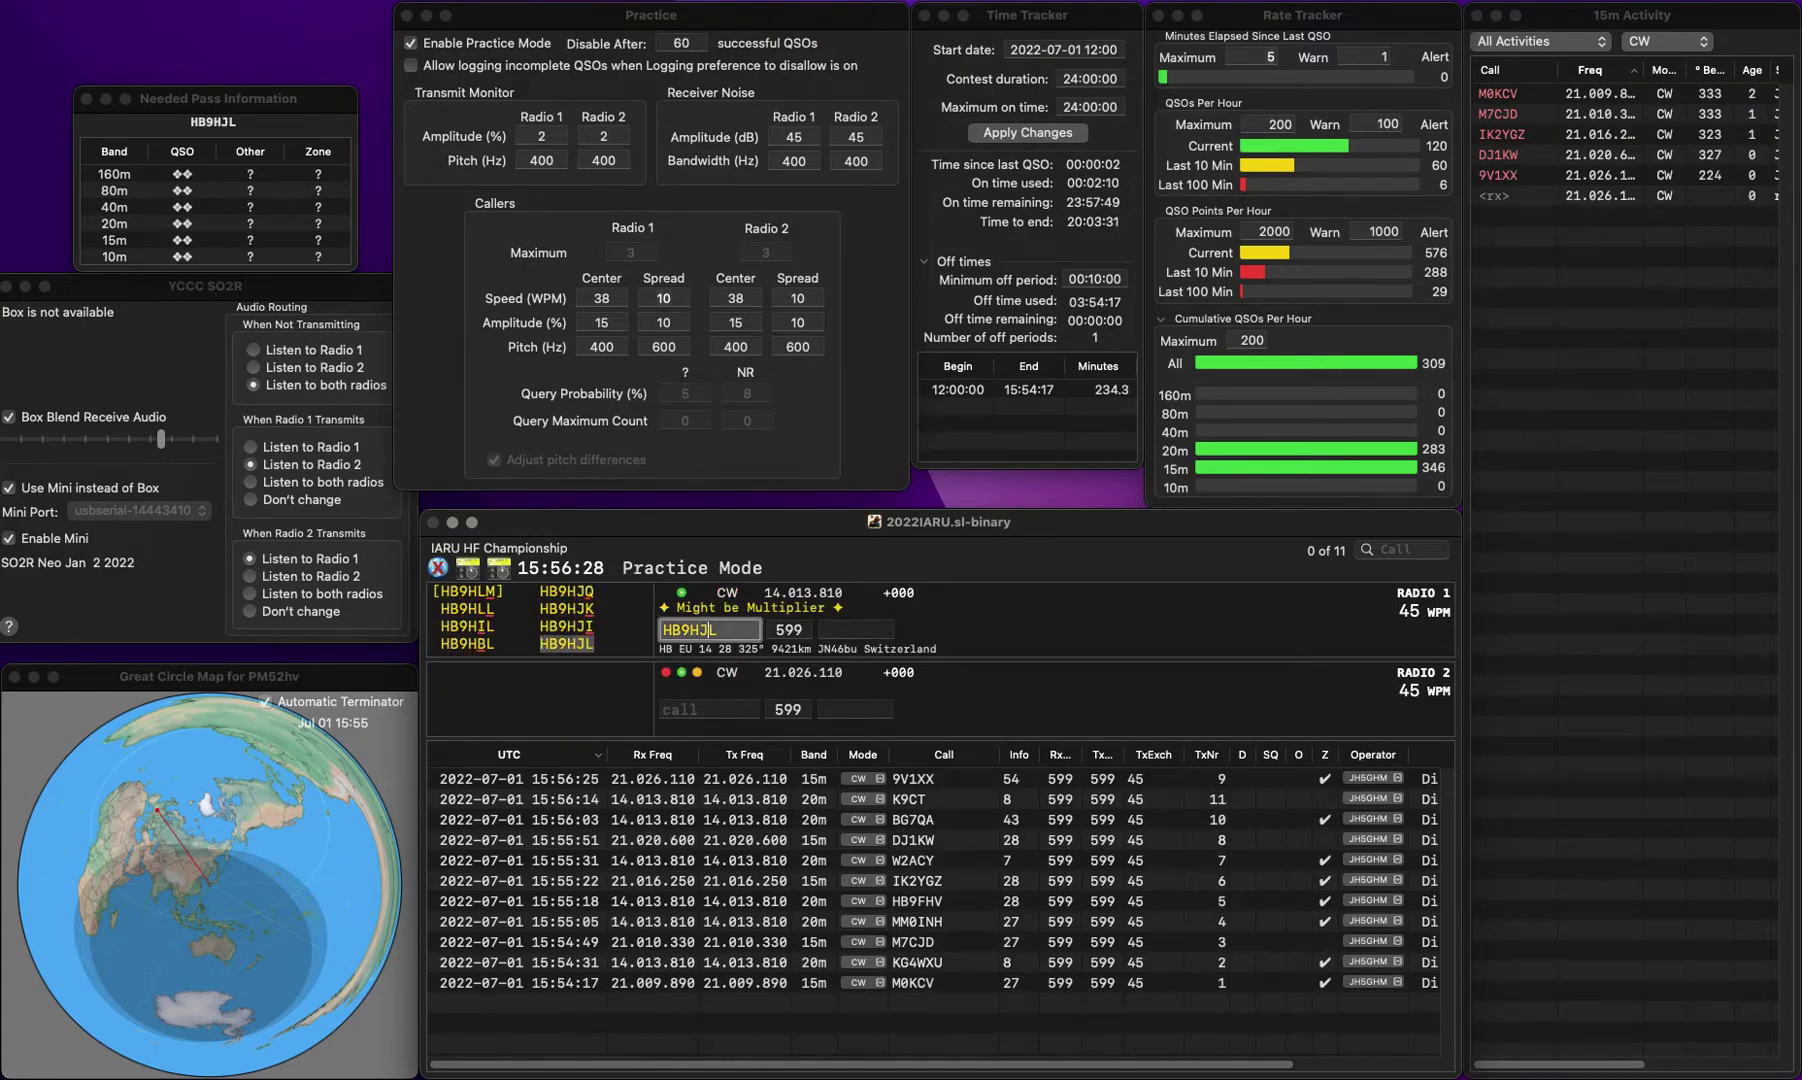
key(Tab)
text(28)
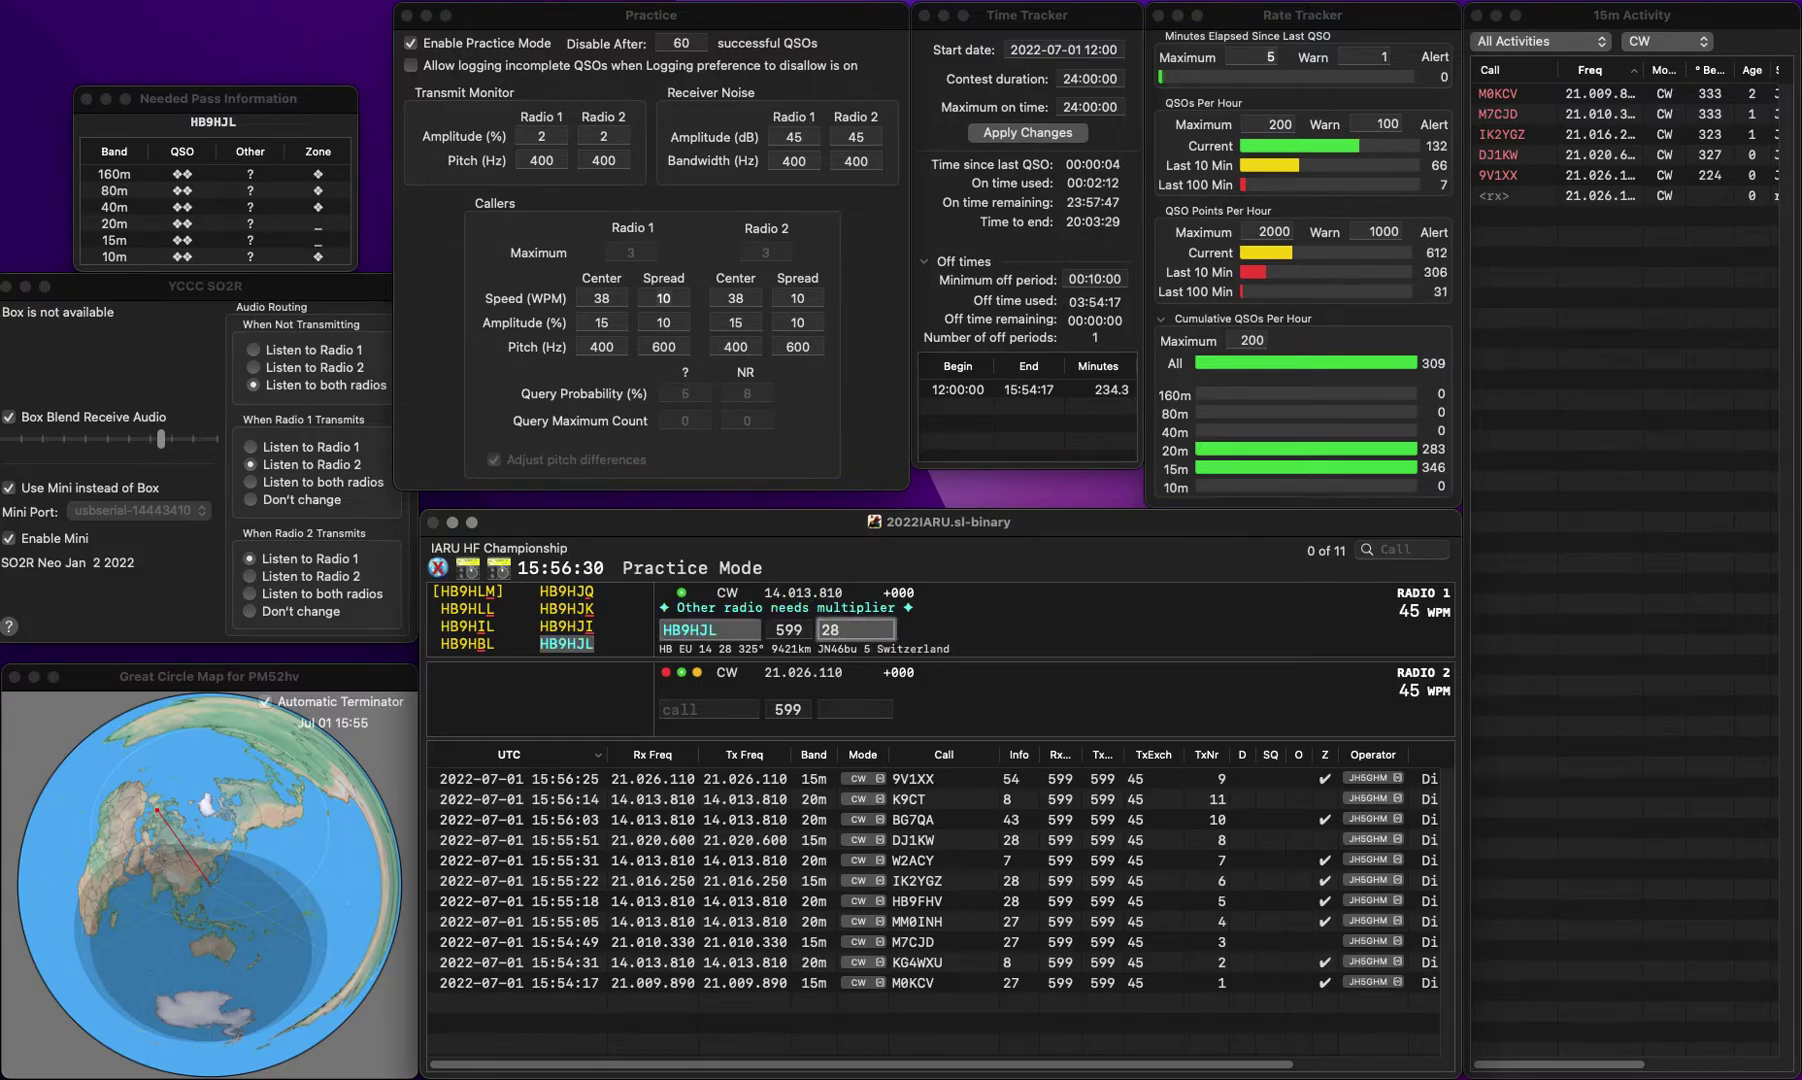
key(Return)
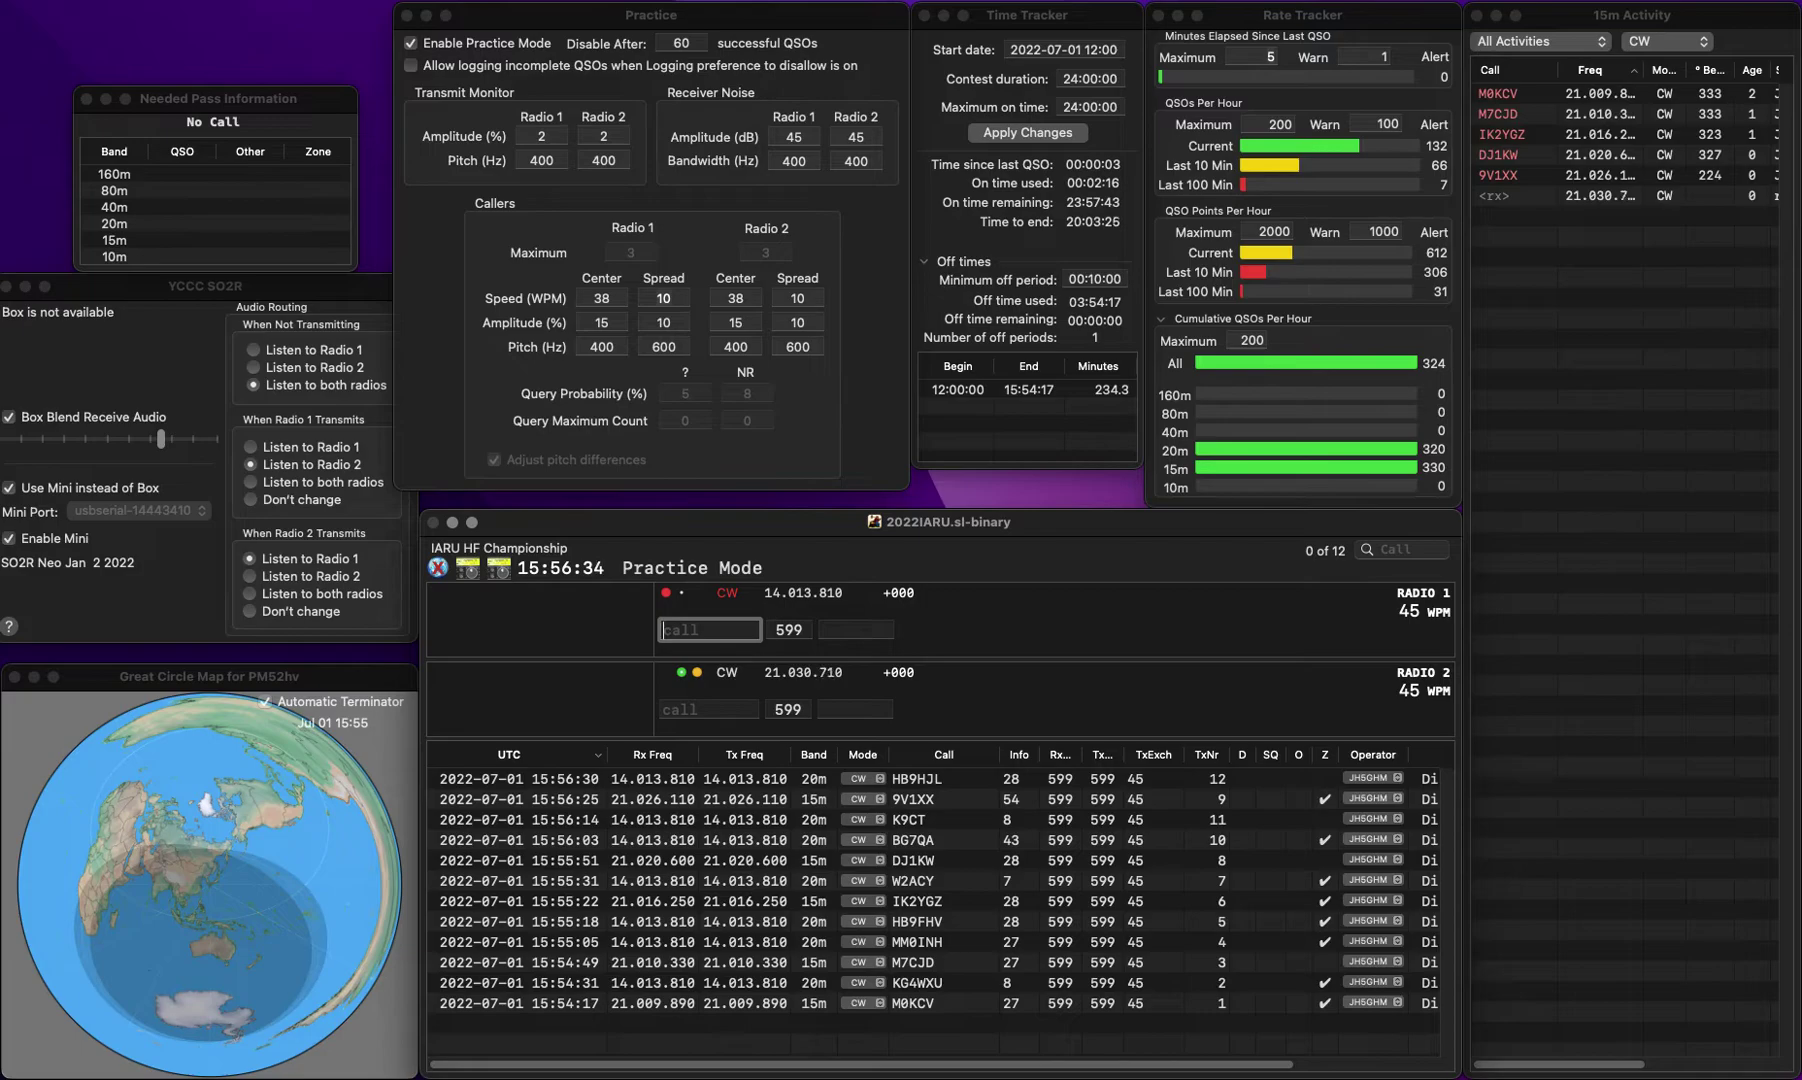
text(N8KS)
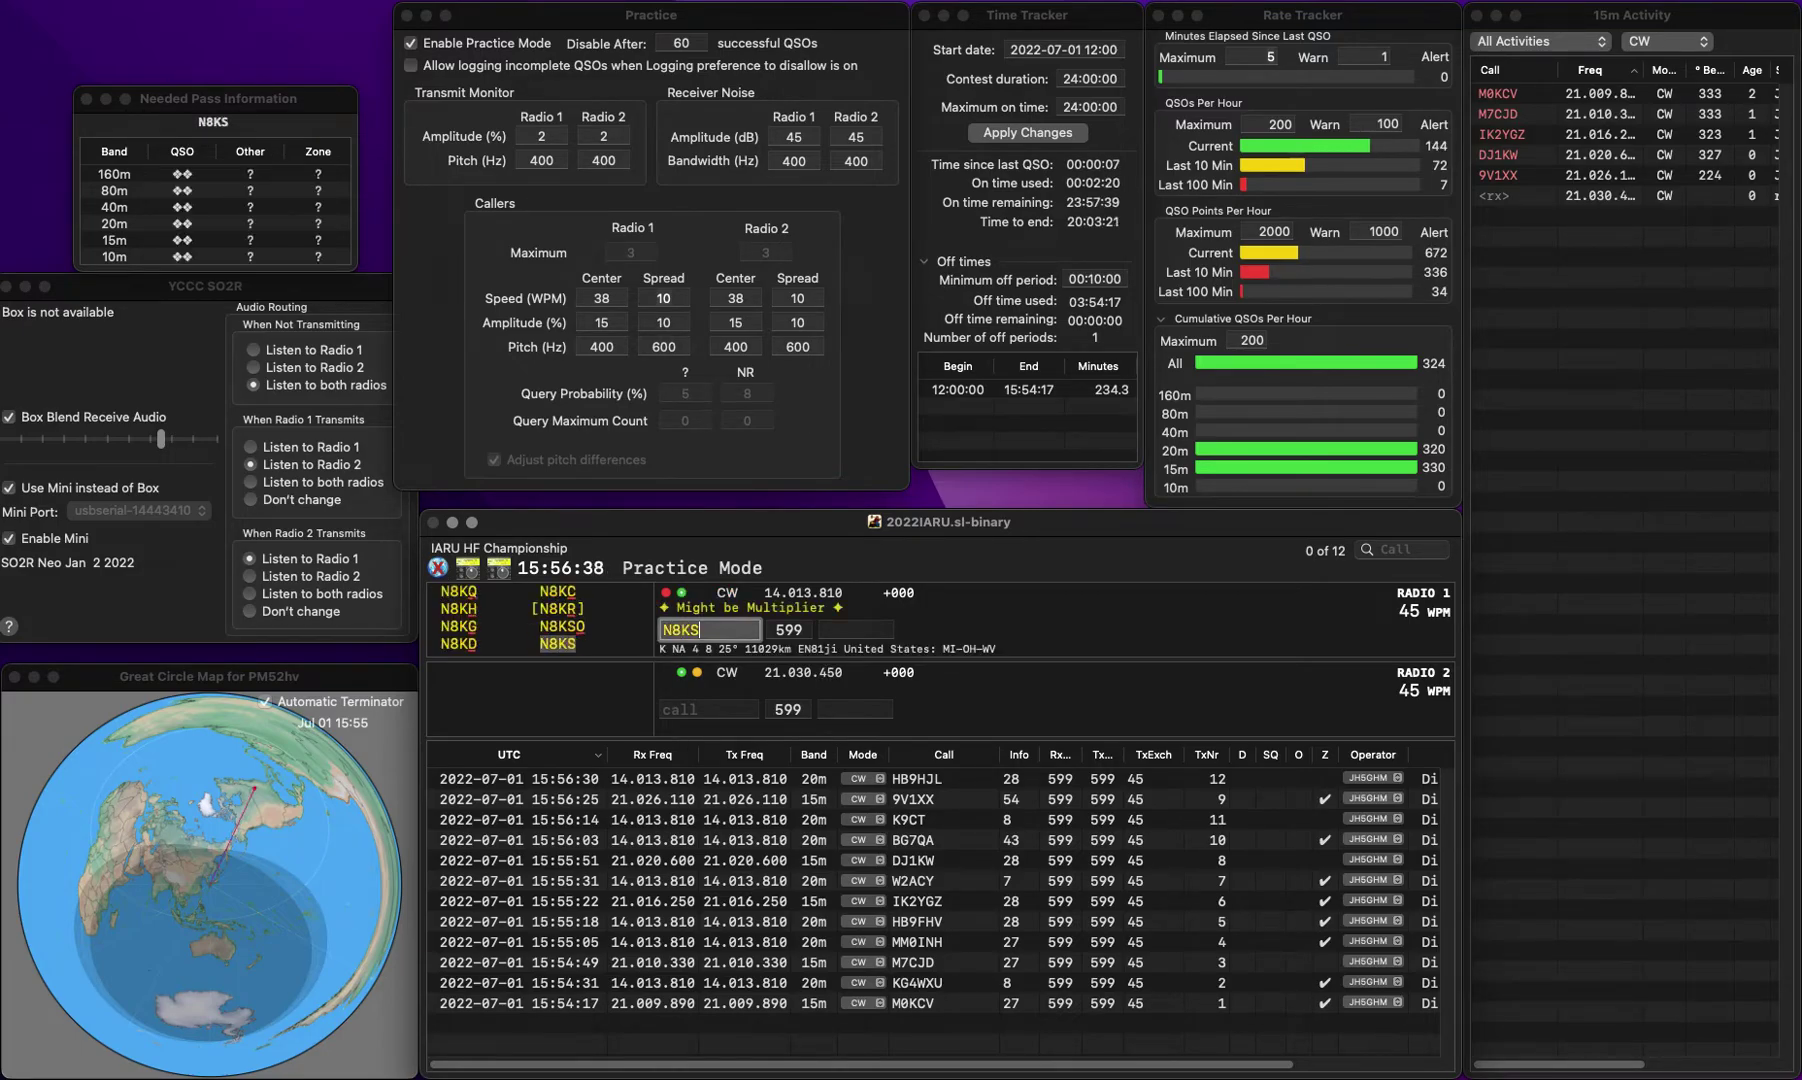
key(Return)
text(FLD0)
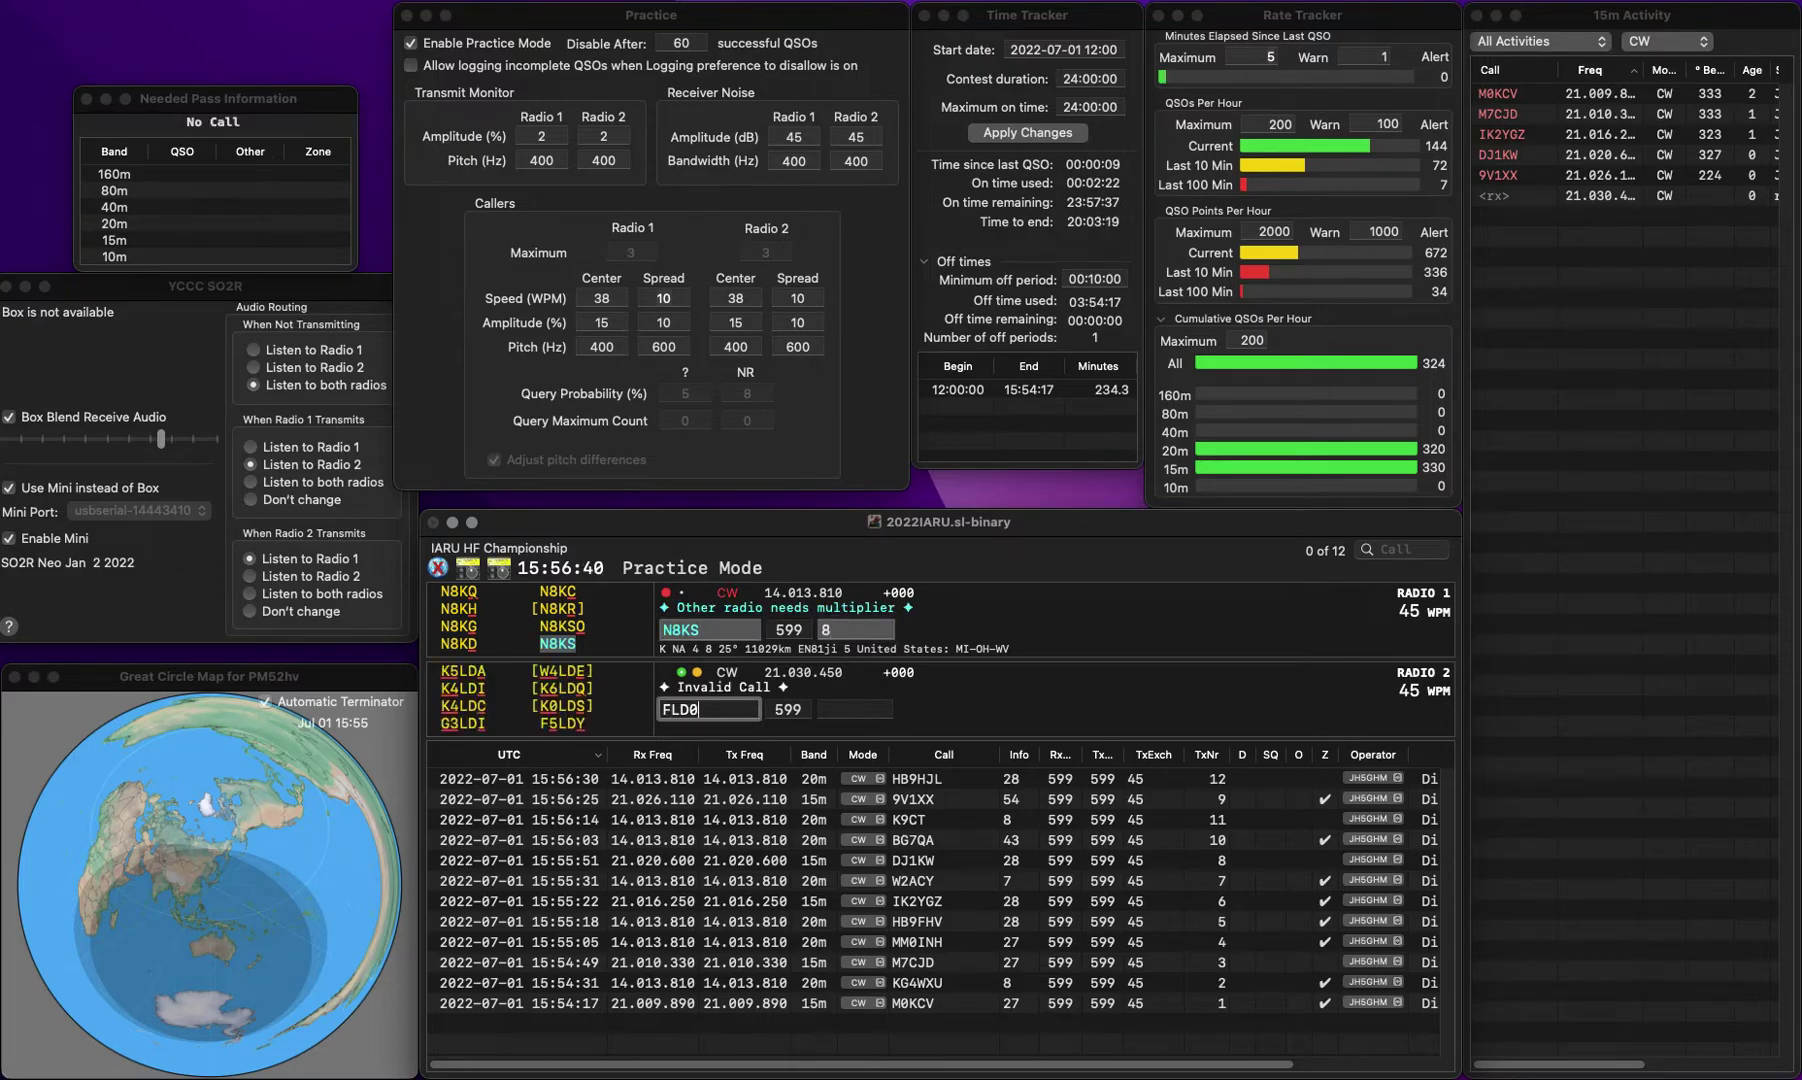
text(KVA)
key(Home)
key(Delete)
key(Delete)
key(Right)
text(L)
key(Return)
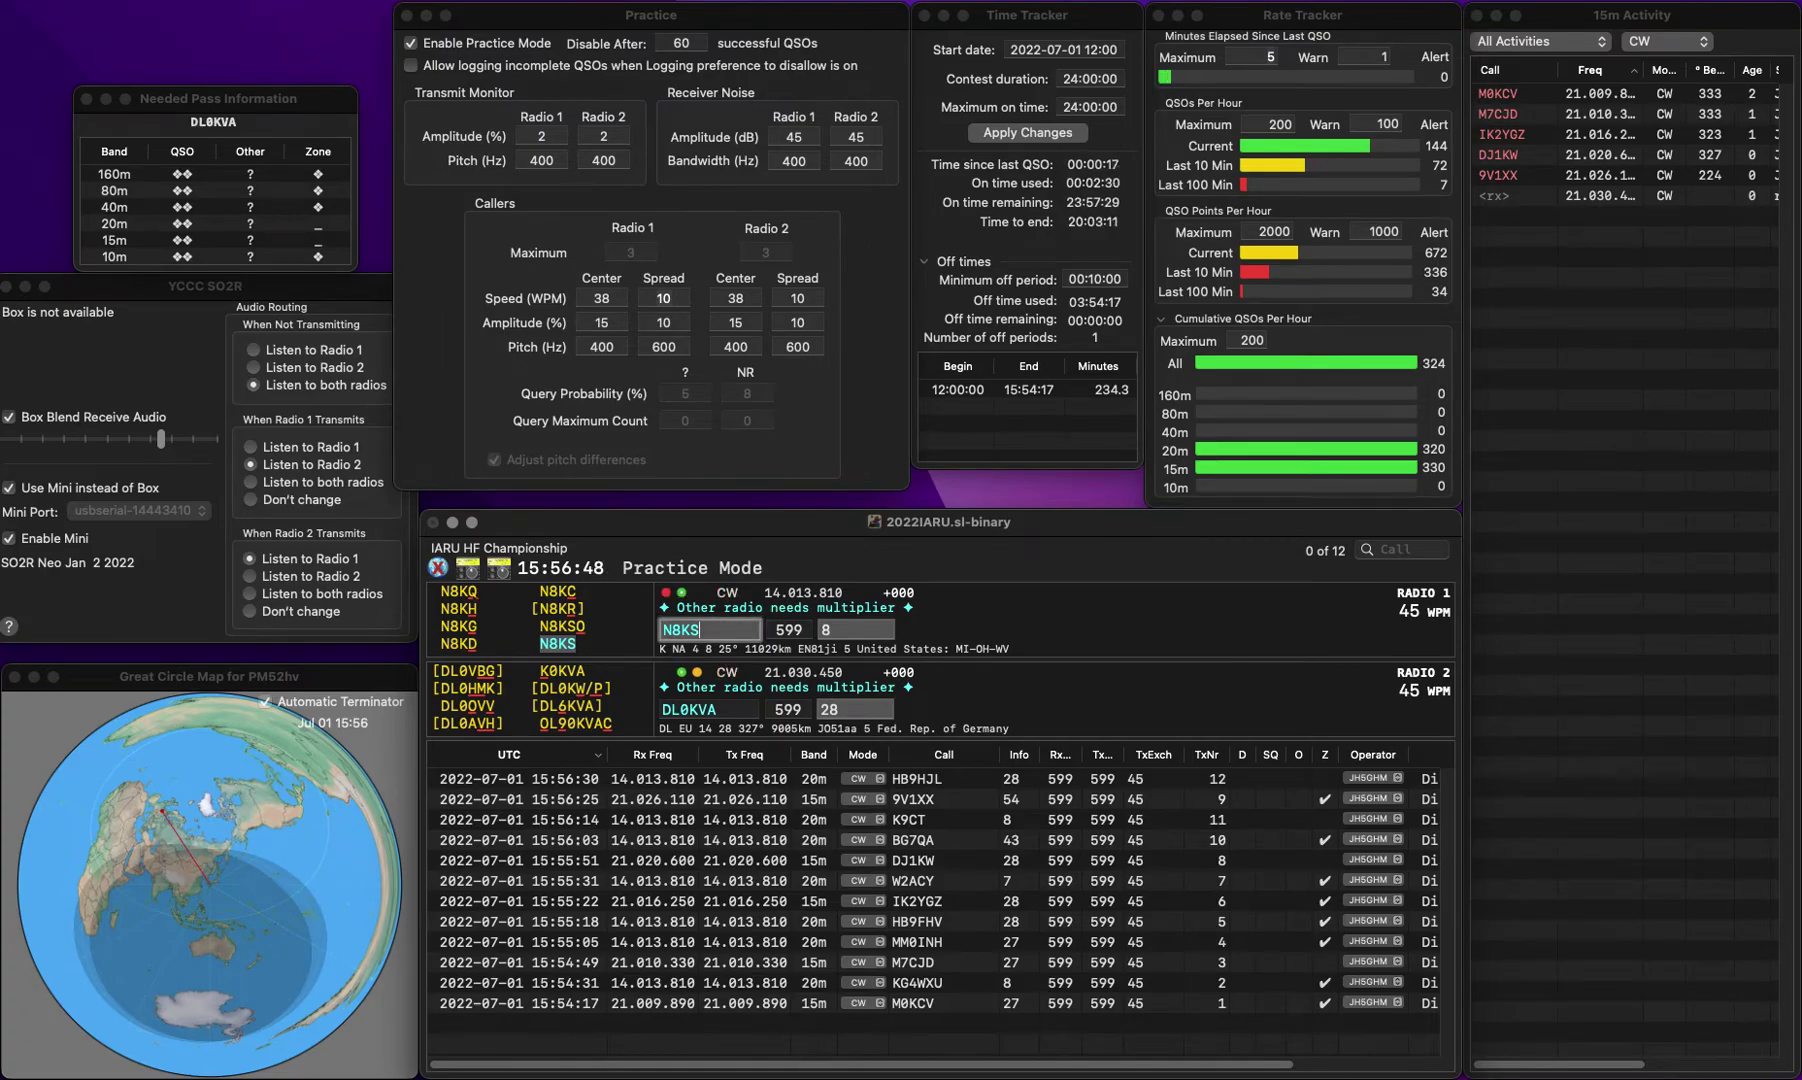
key(Tab)
key(Return)
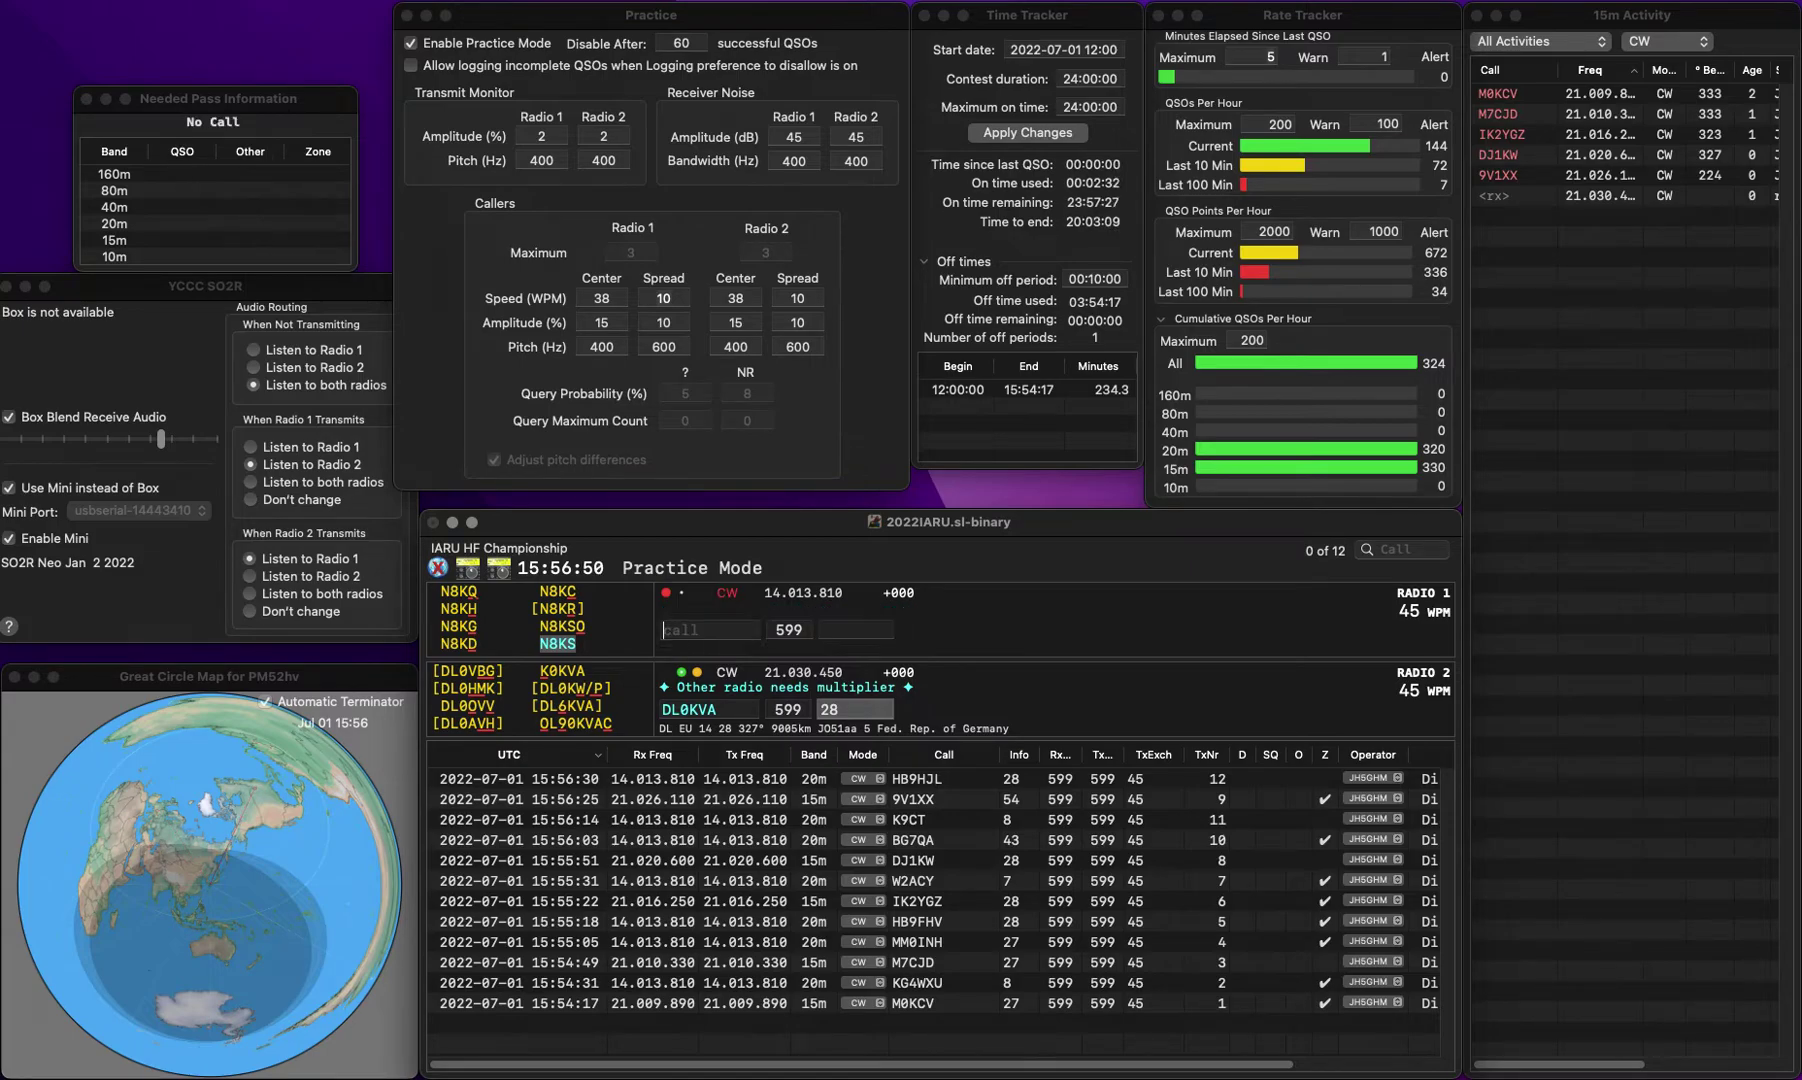
key(Tab)
key(Tab)
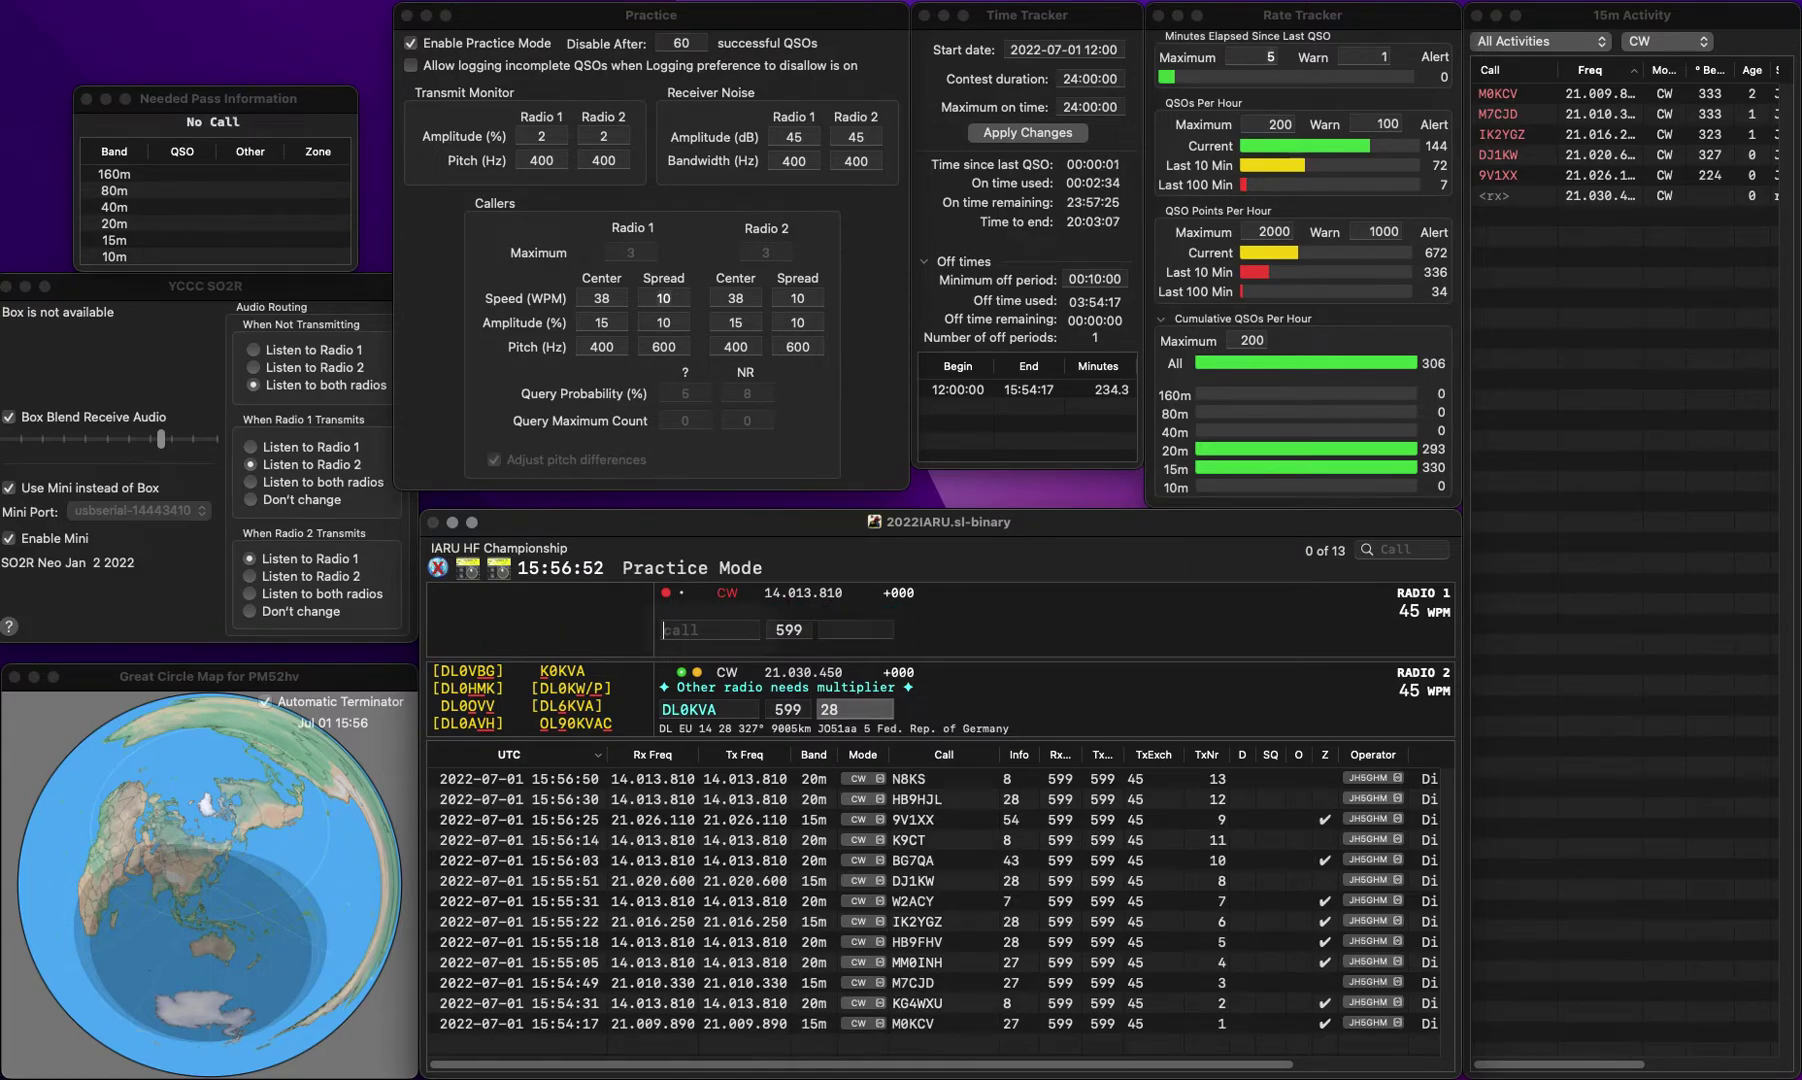
key(Down)
key(Delete)
text(6)
key(Tab)
key(Return)
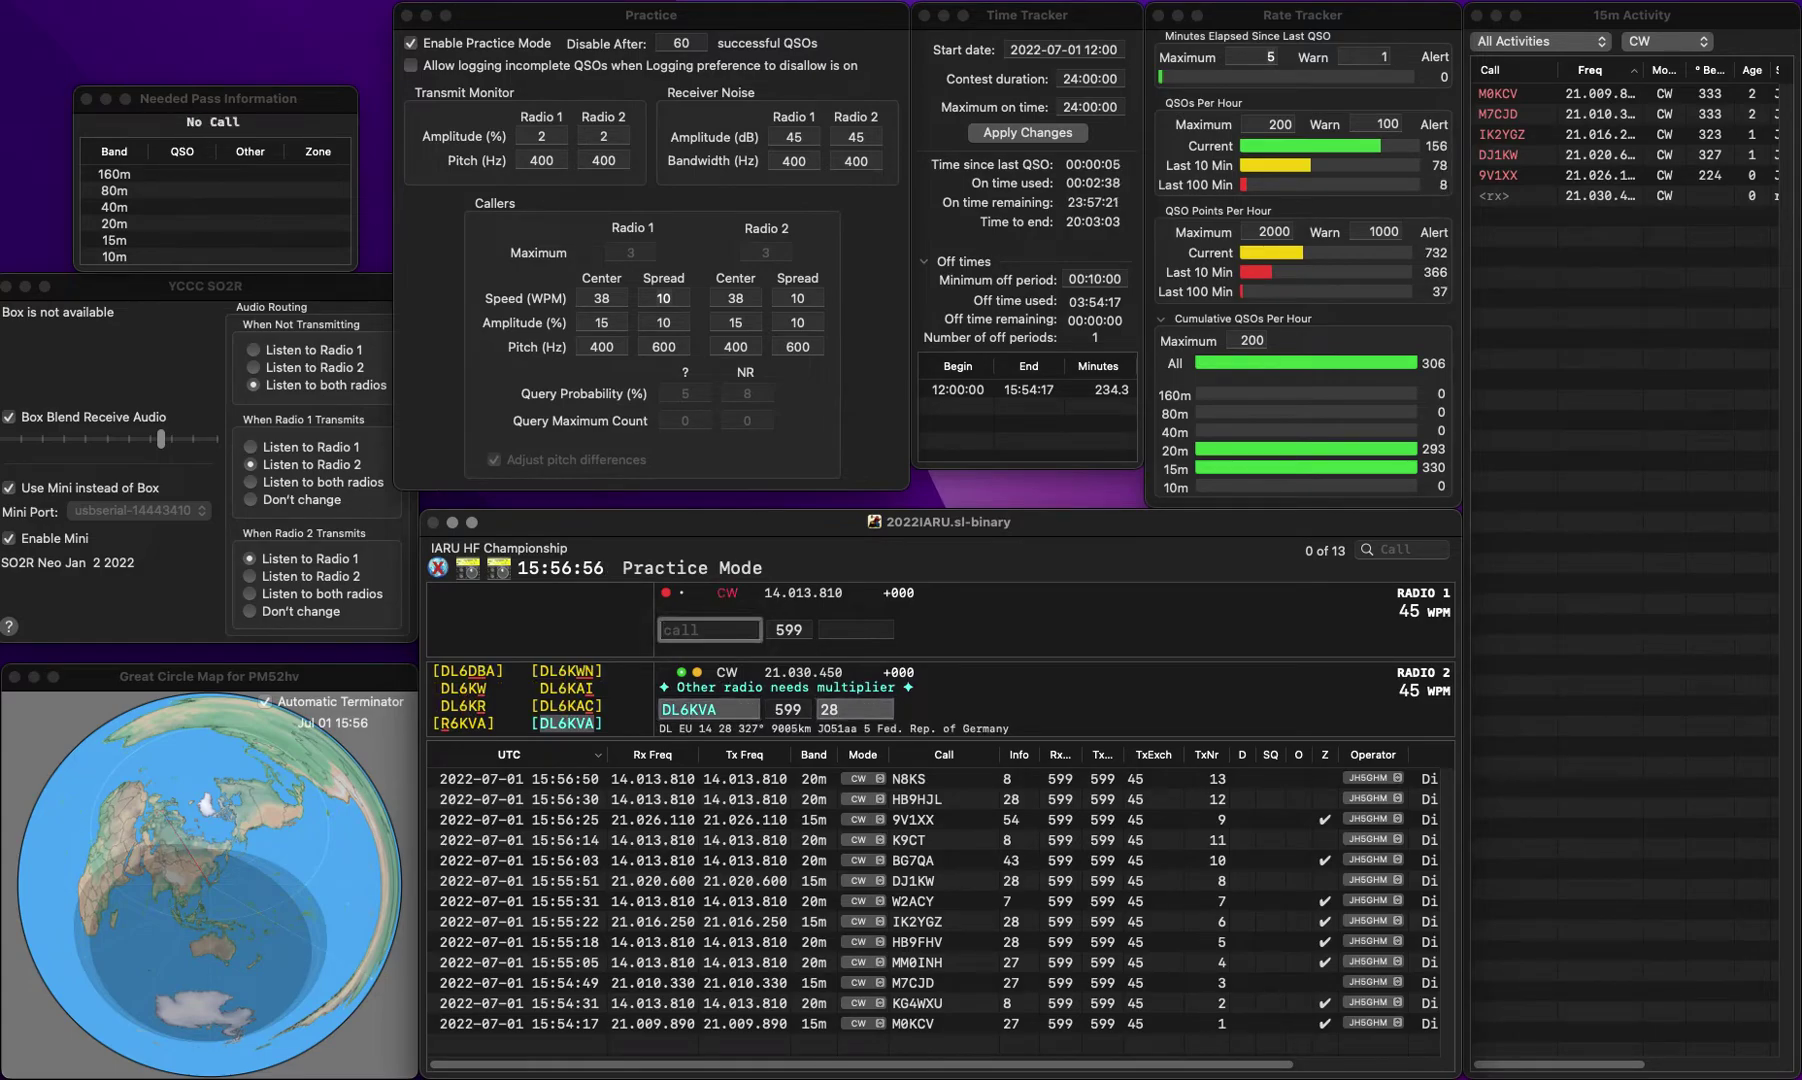
text(A1DR)
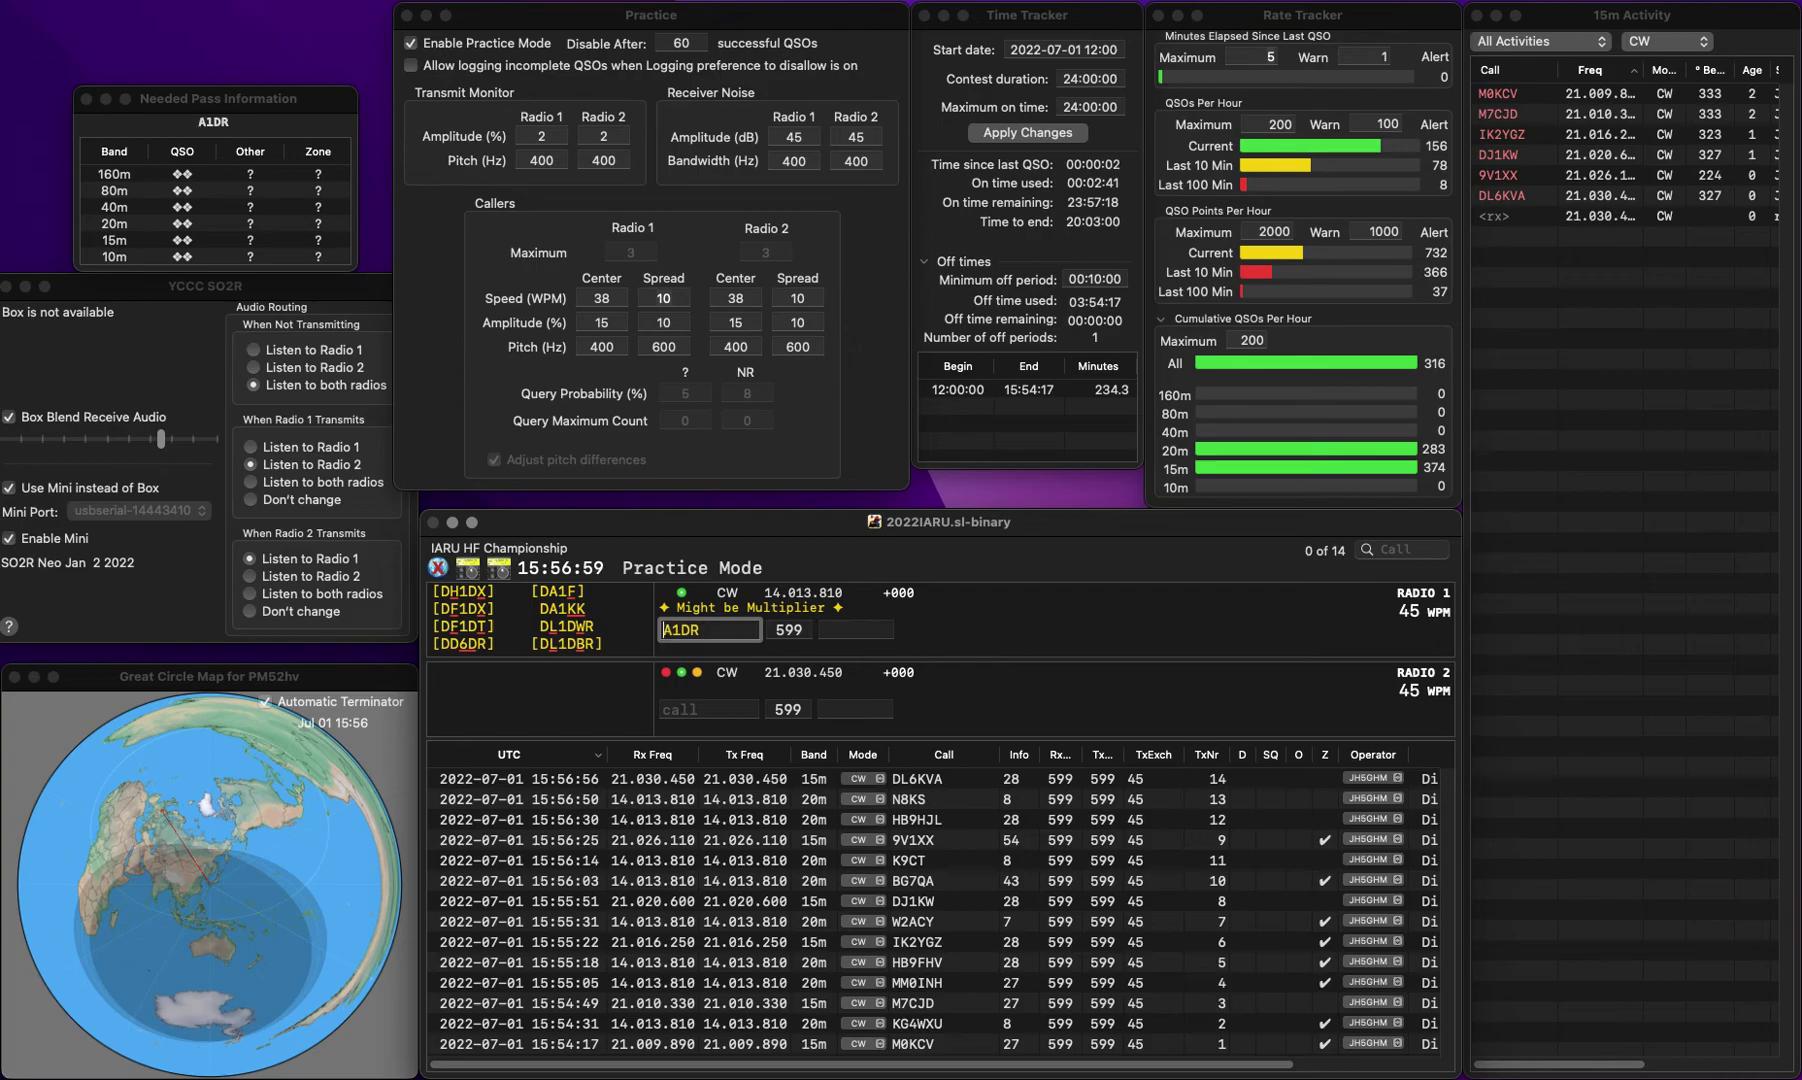
key(Home)
text(E)
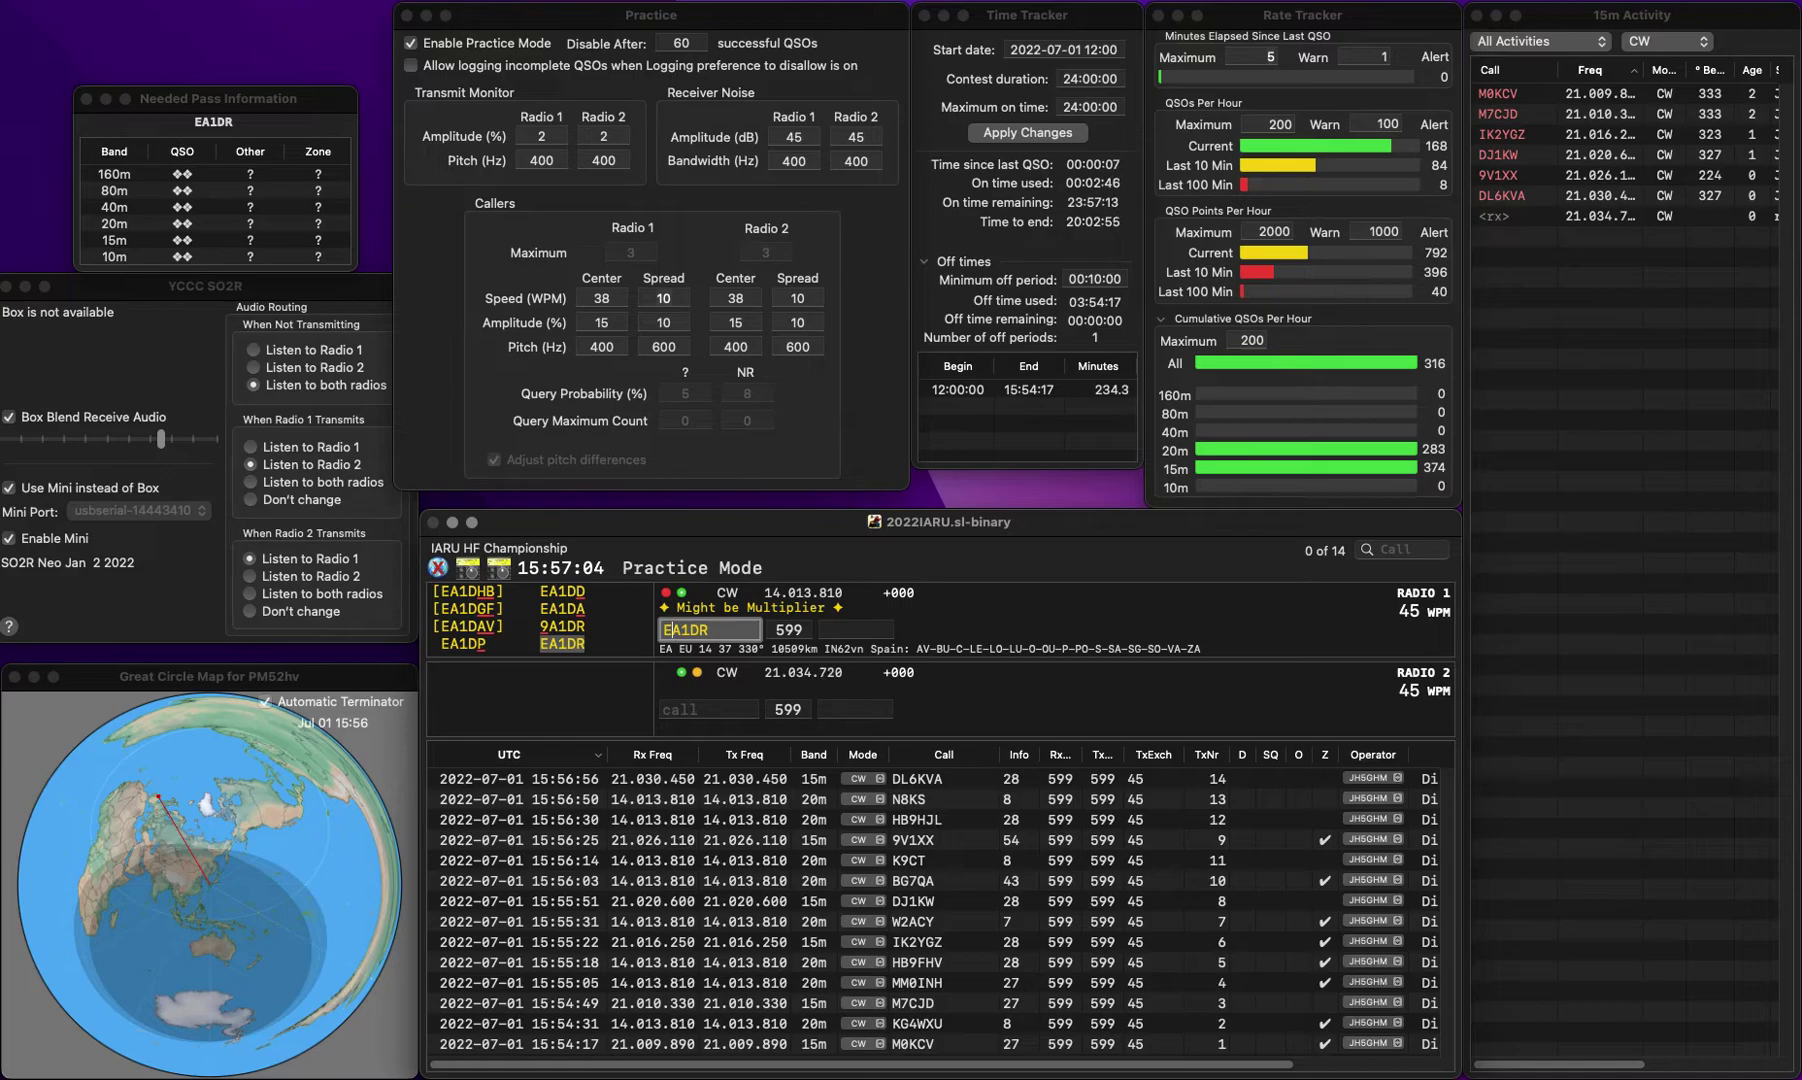
key(Return)
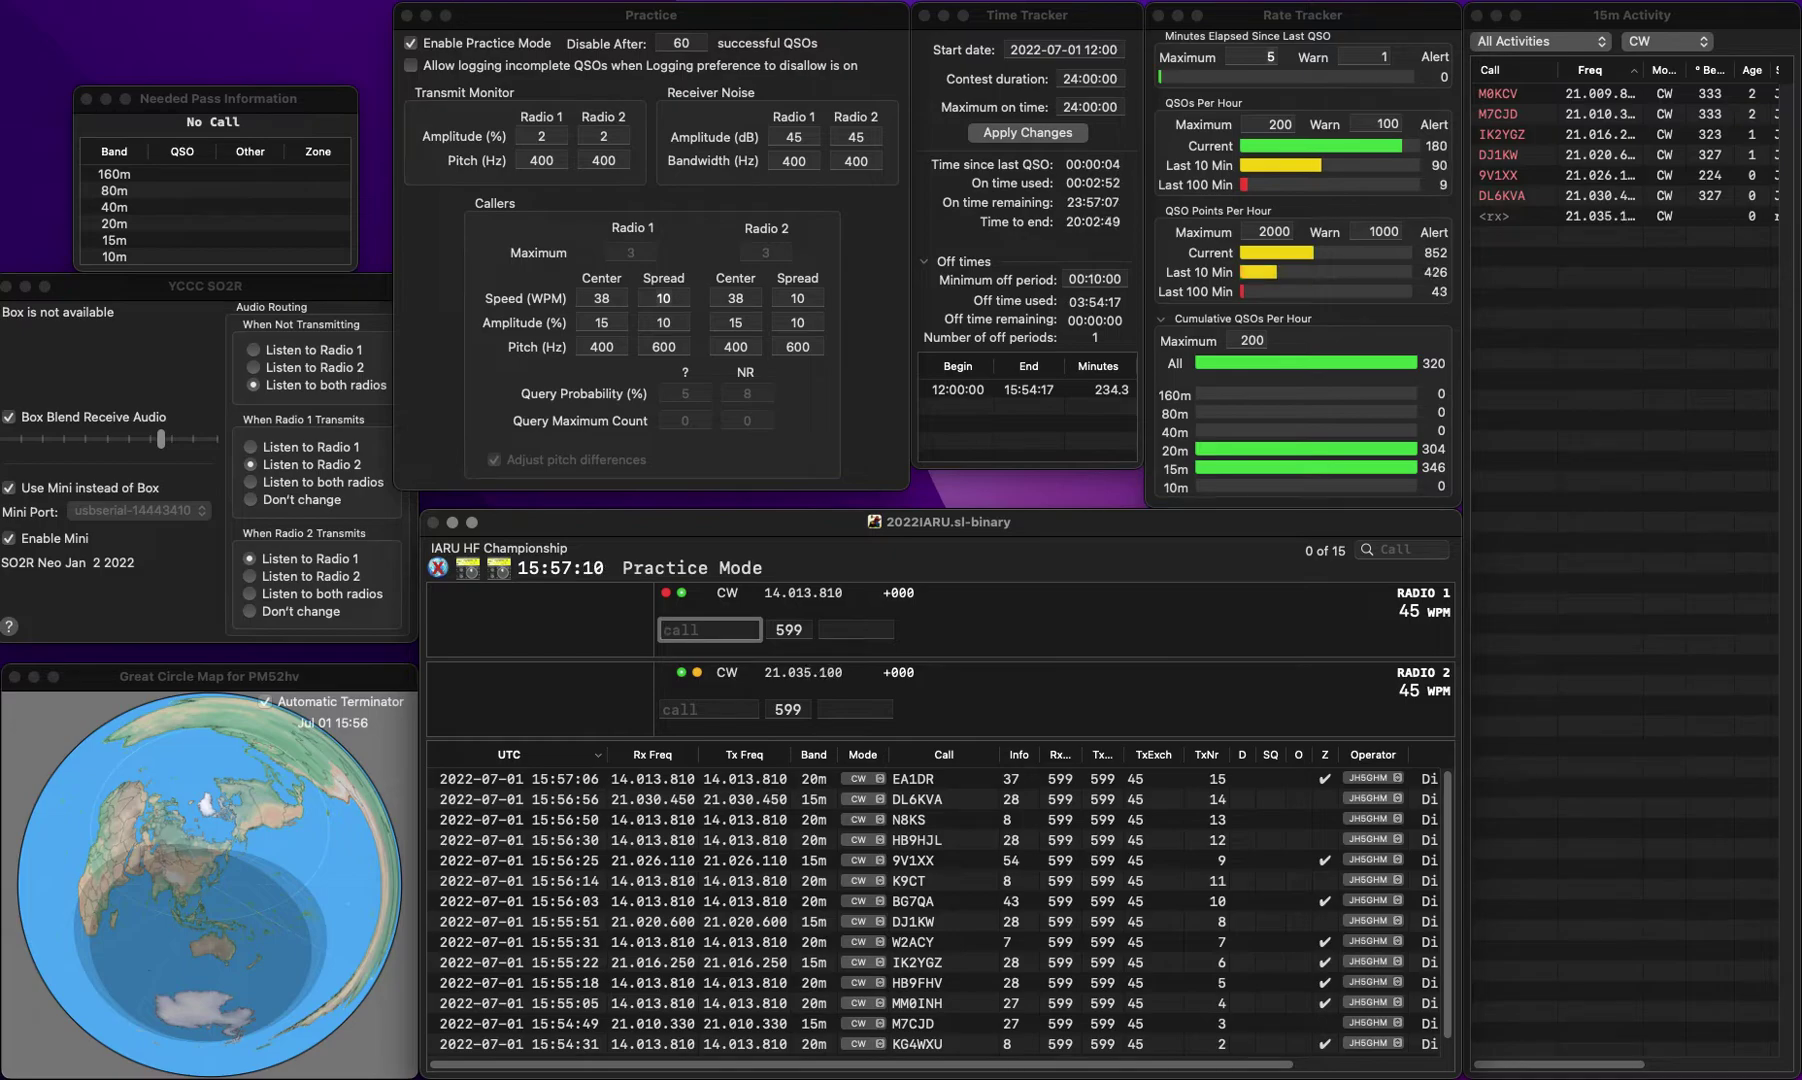
text(WA)
key(Left)
key(Left)
text(DL1)
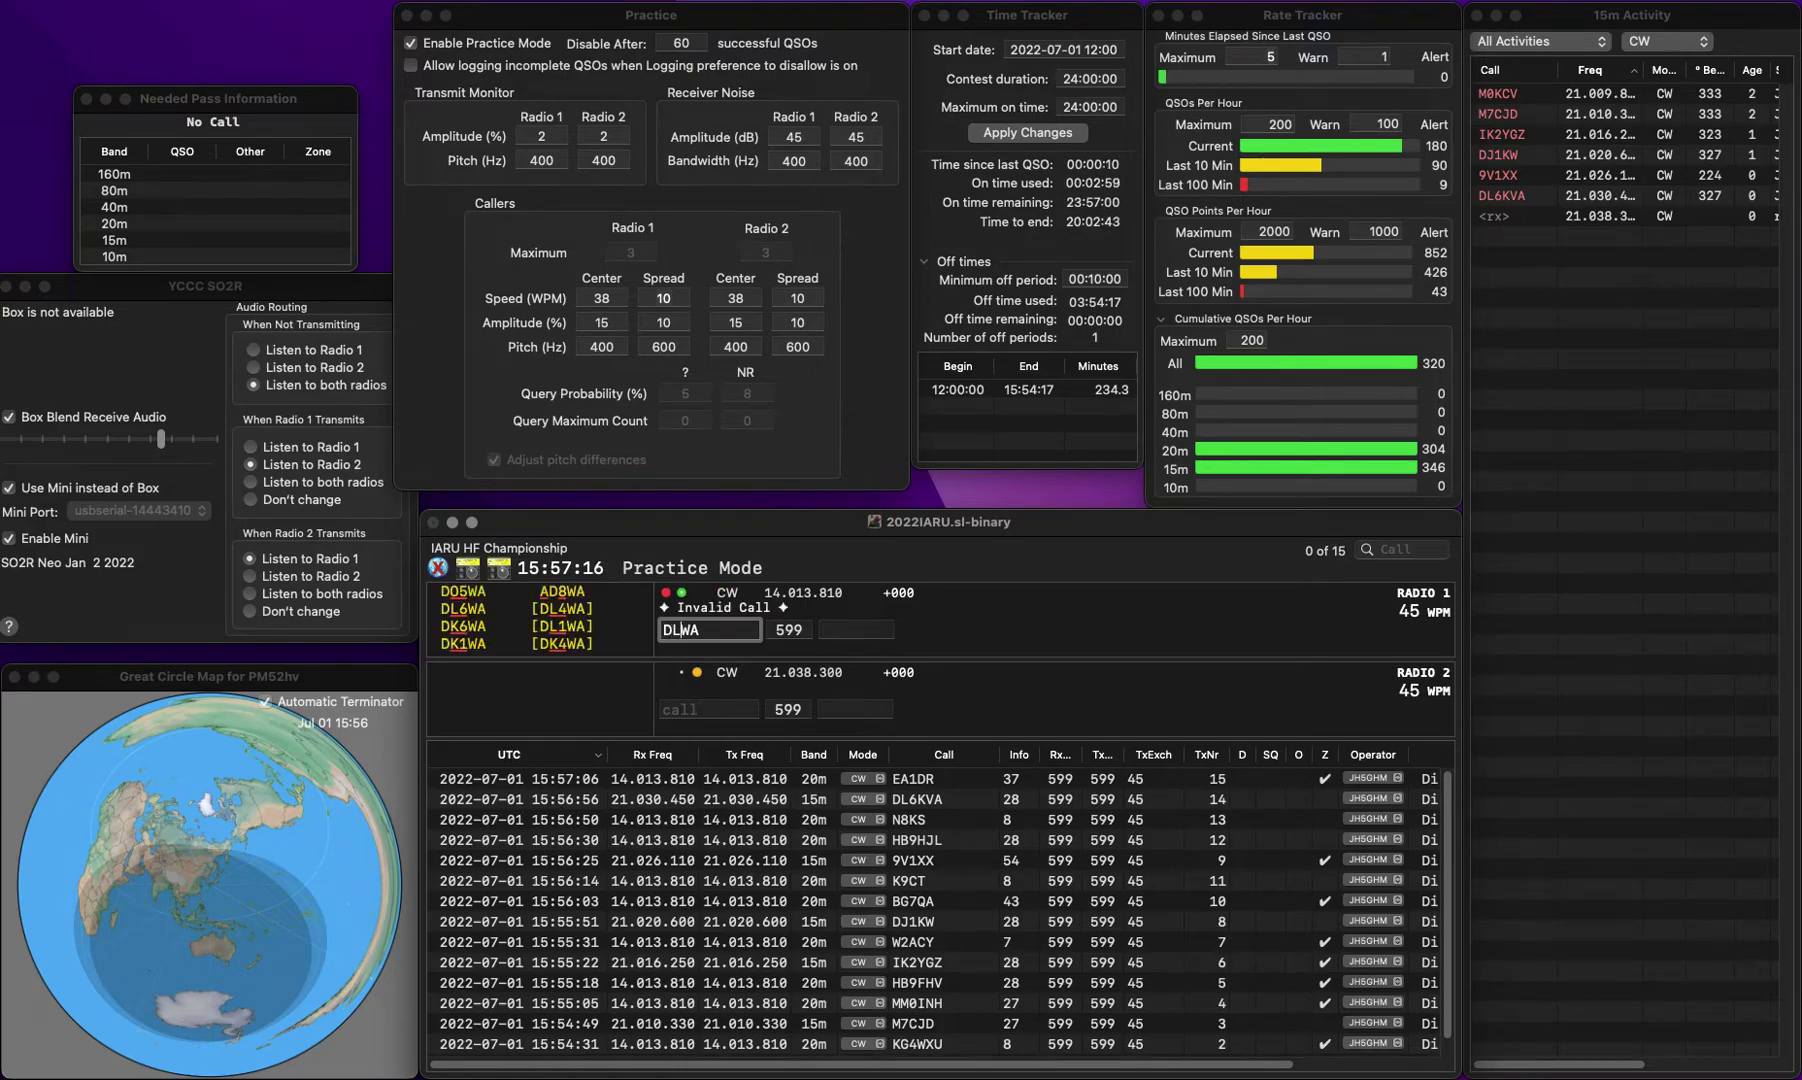
key(Return)
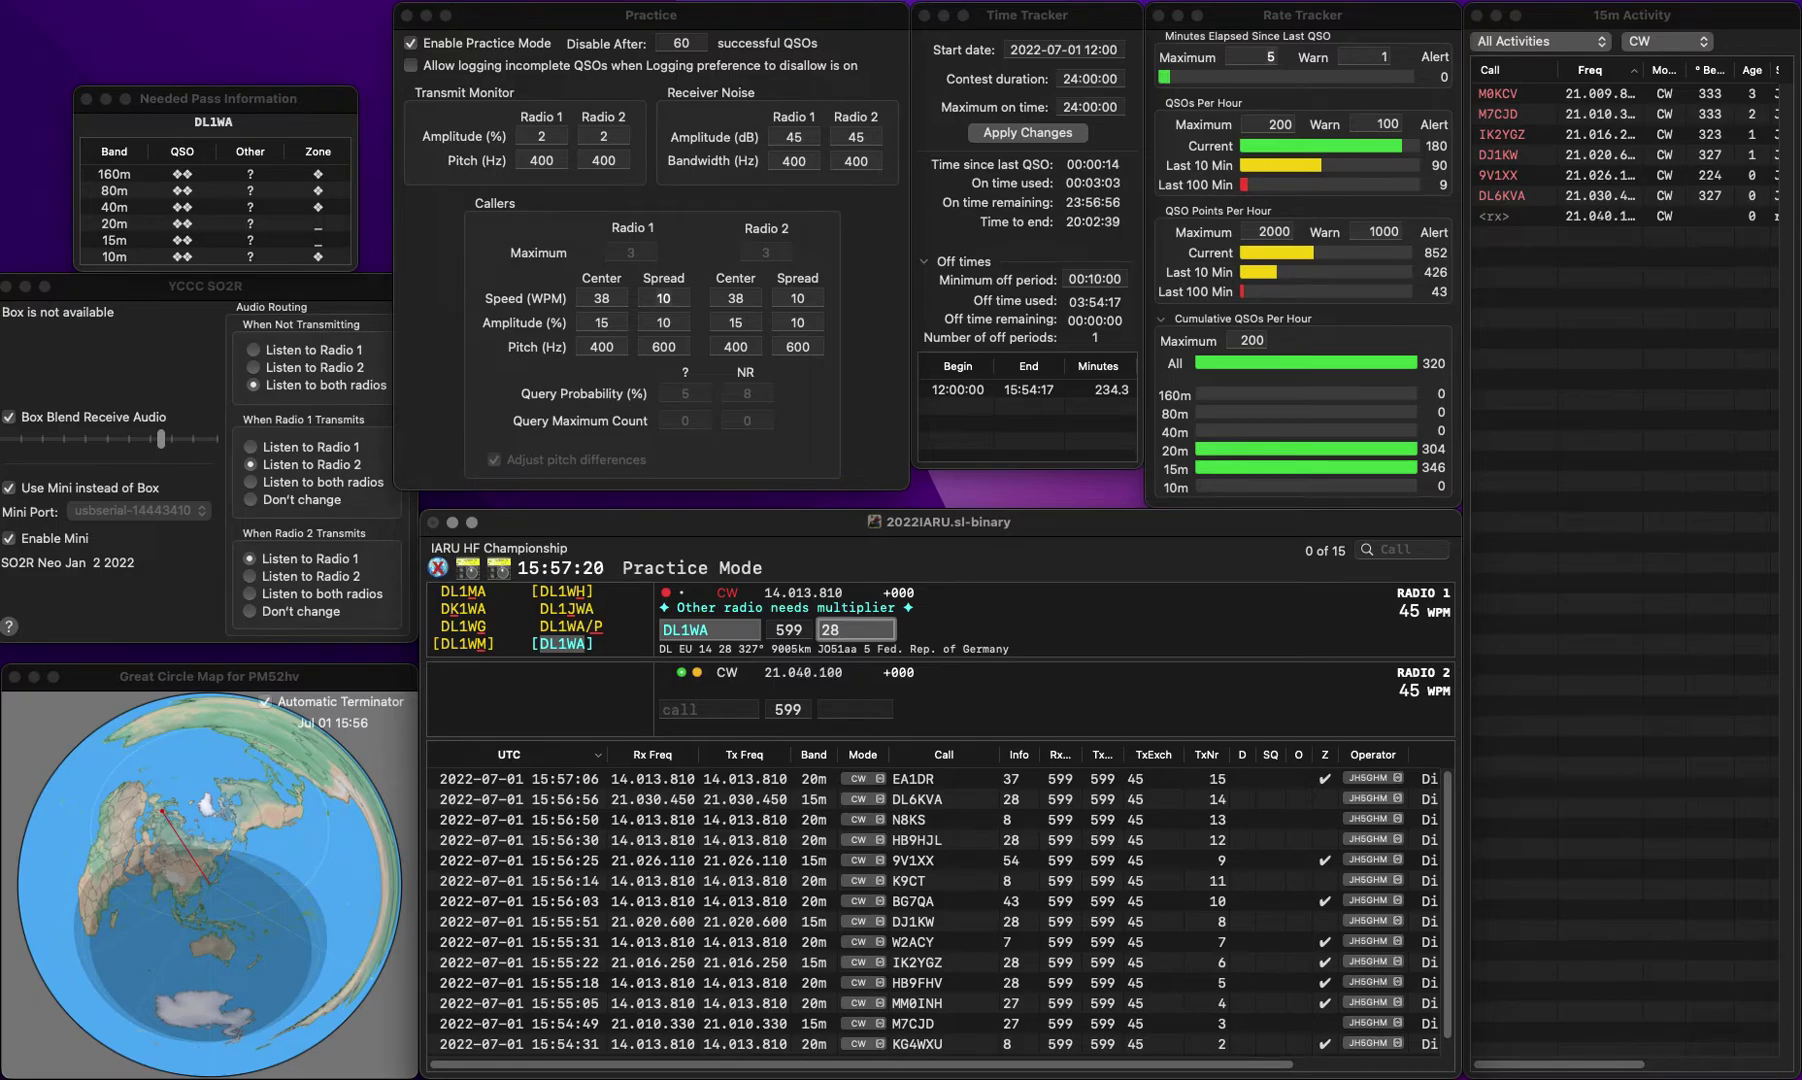
key(Return)
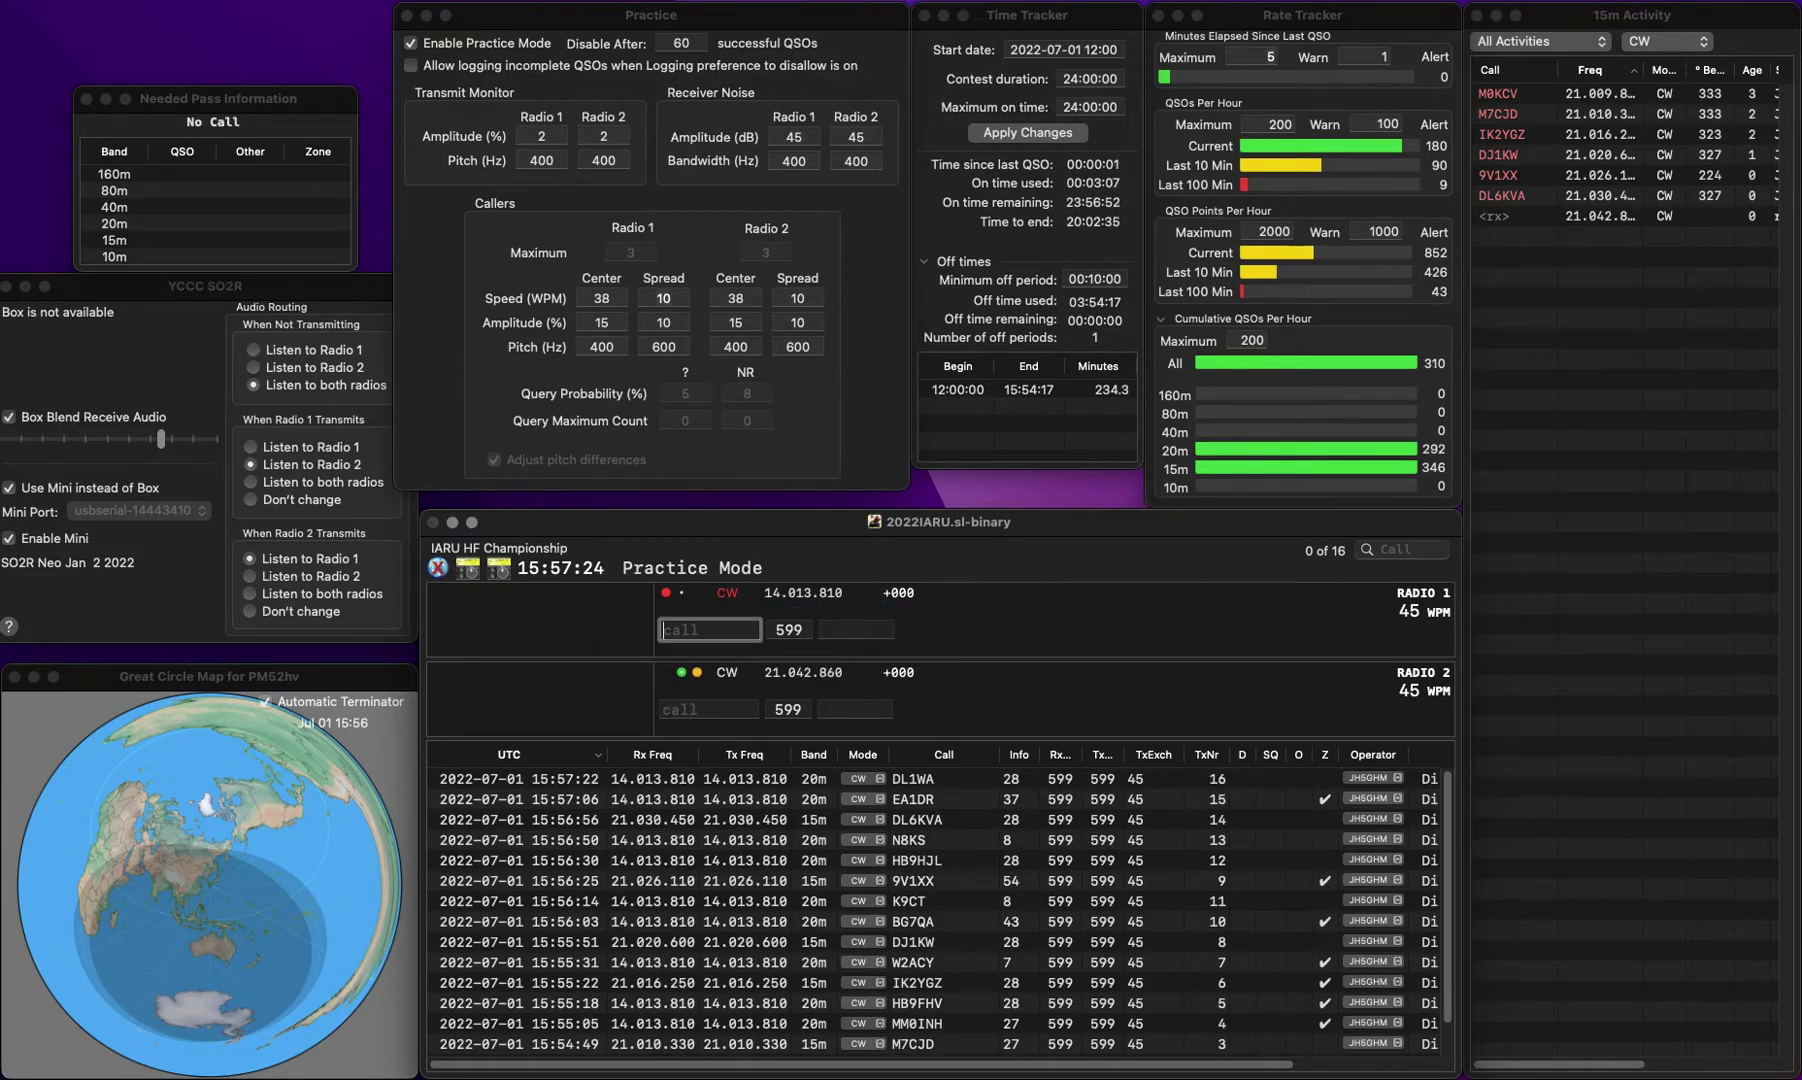
Step: Enter VK on Radio 1 and complete it to DO9VK with the received exchange 28
click(708, 709)
text(F)
click(709, 629)
text(VK)
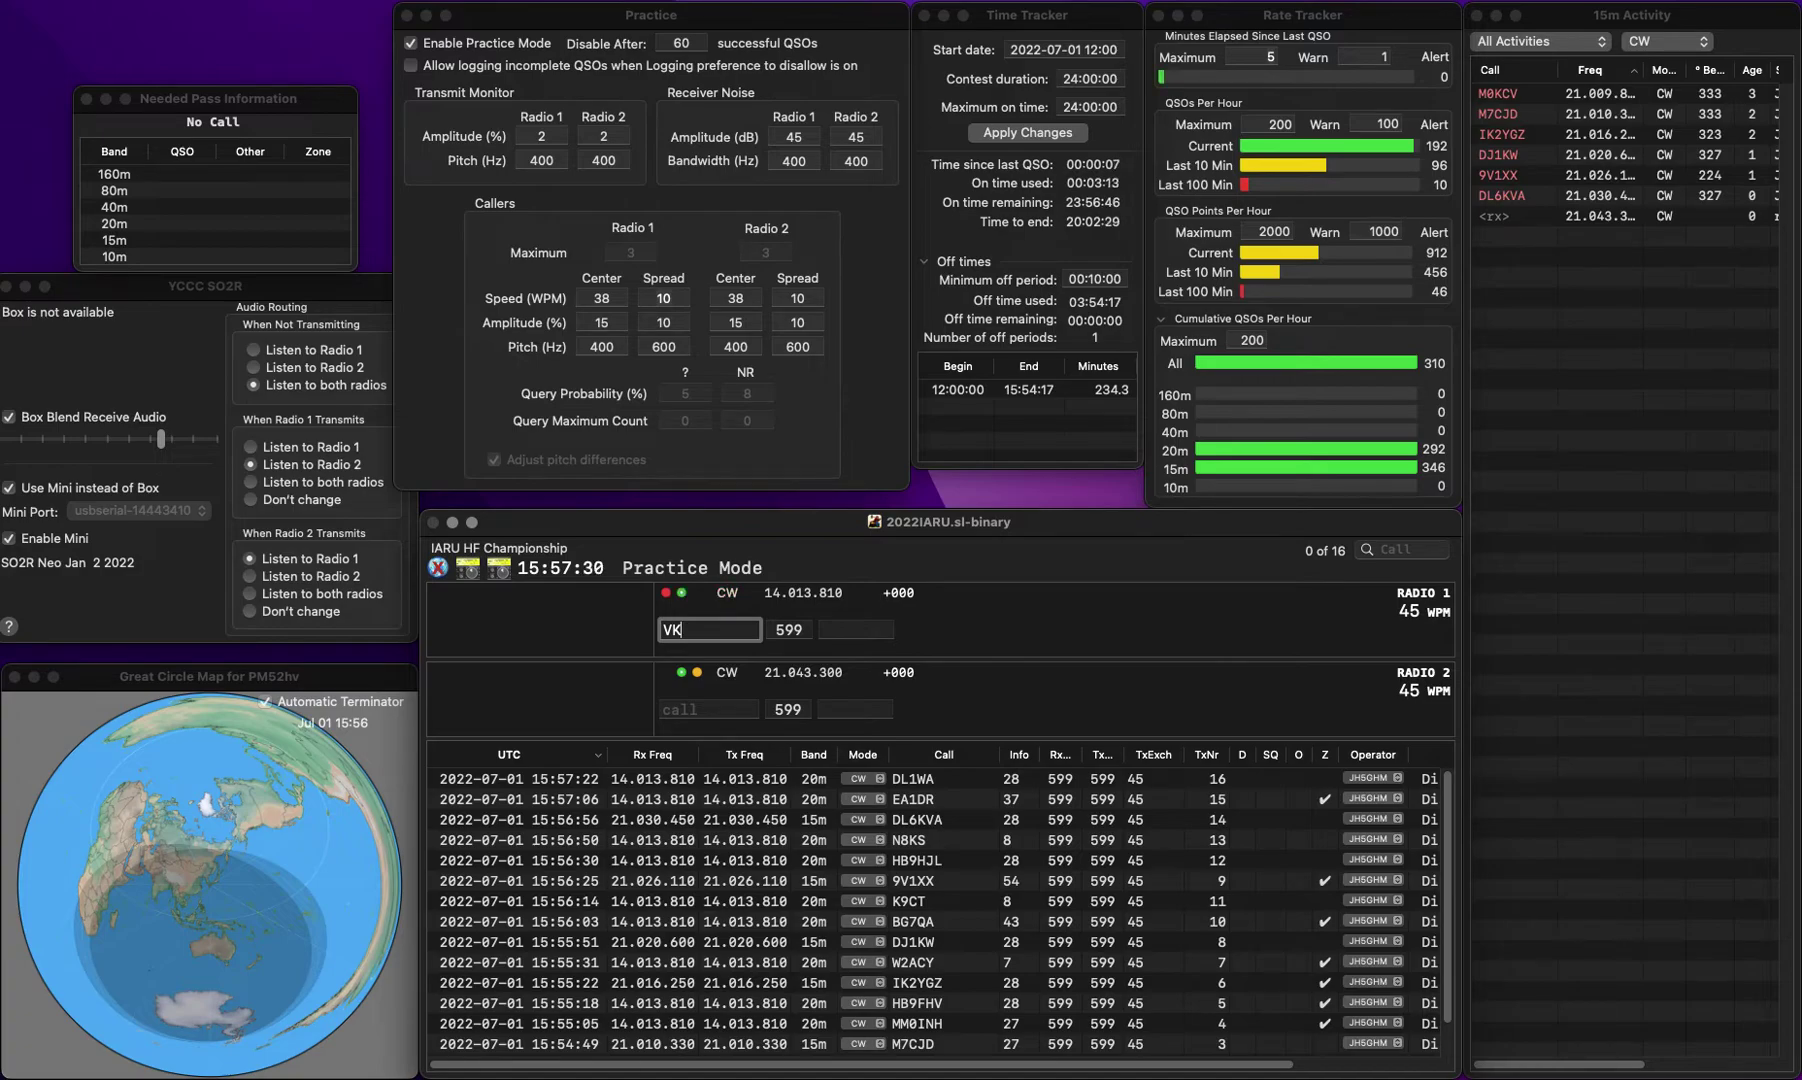
key(Home)
text(DO9)
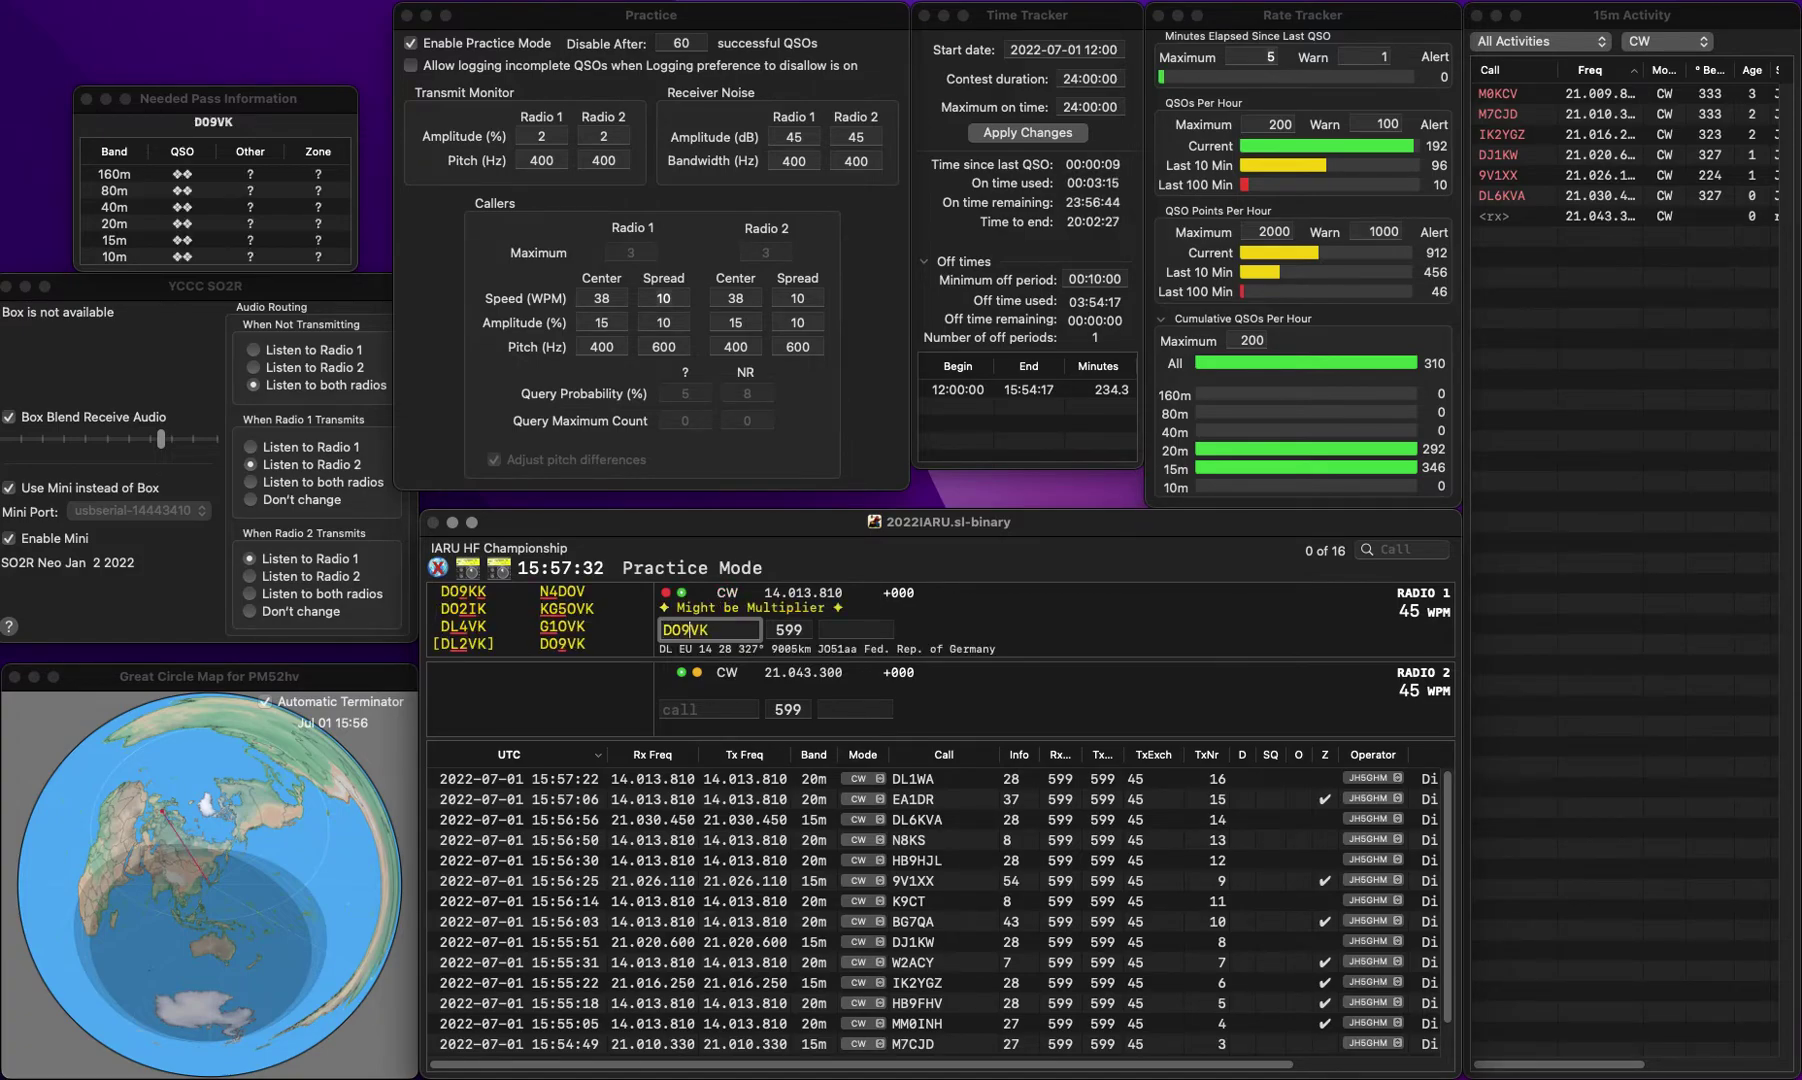
key(Return)
Step: Enter the partial call SWL on Radio 2 and log the DO9VK contact on Radio 1
text(VS)
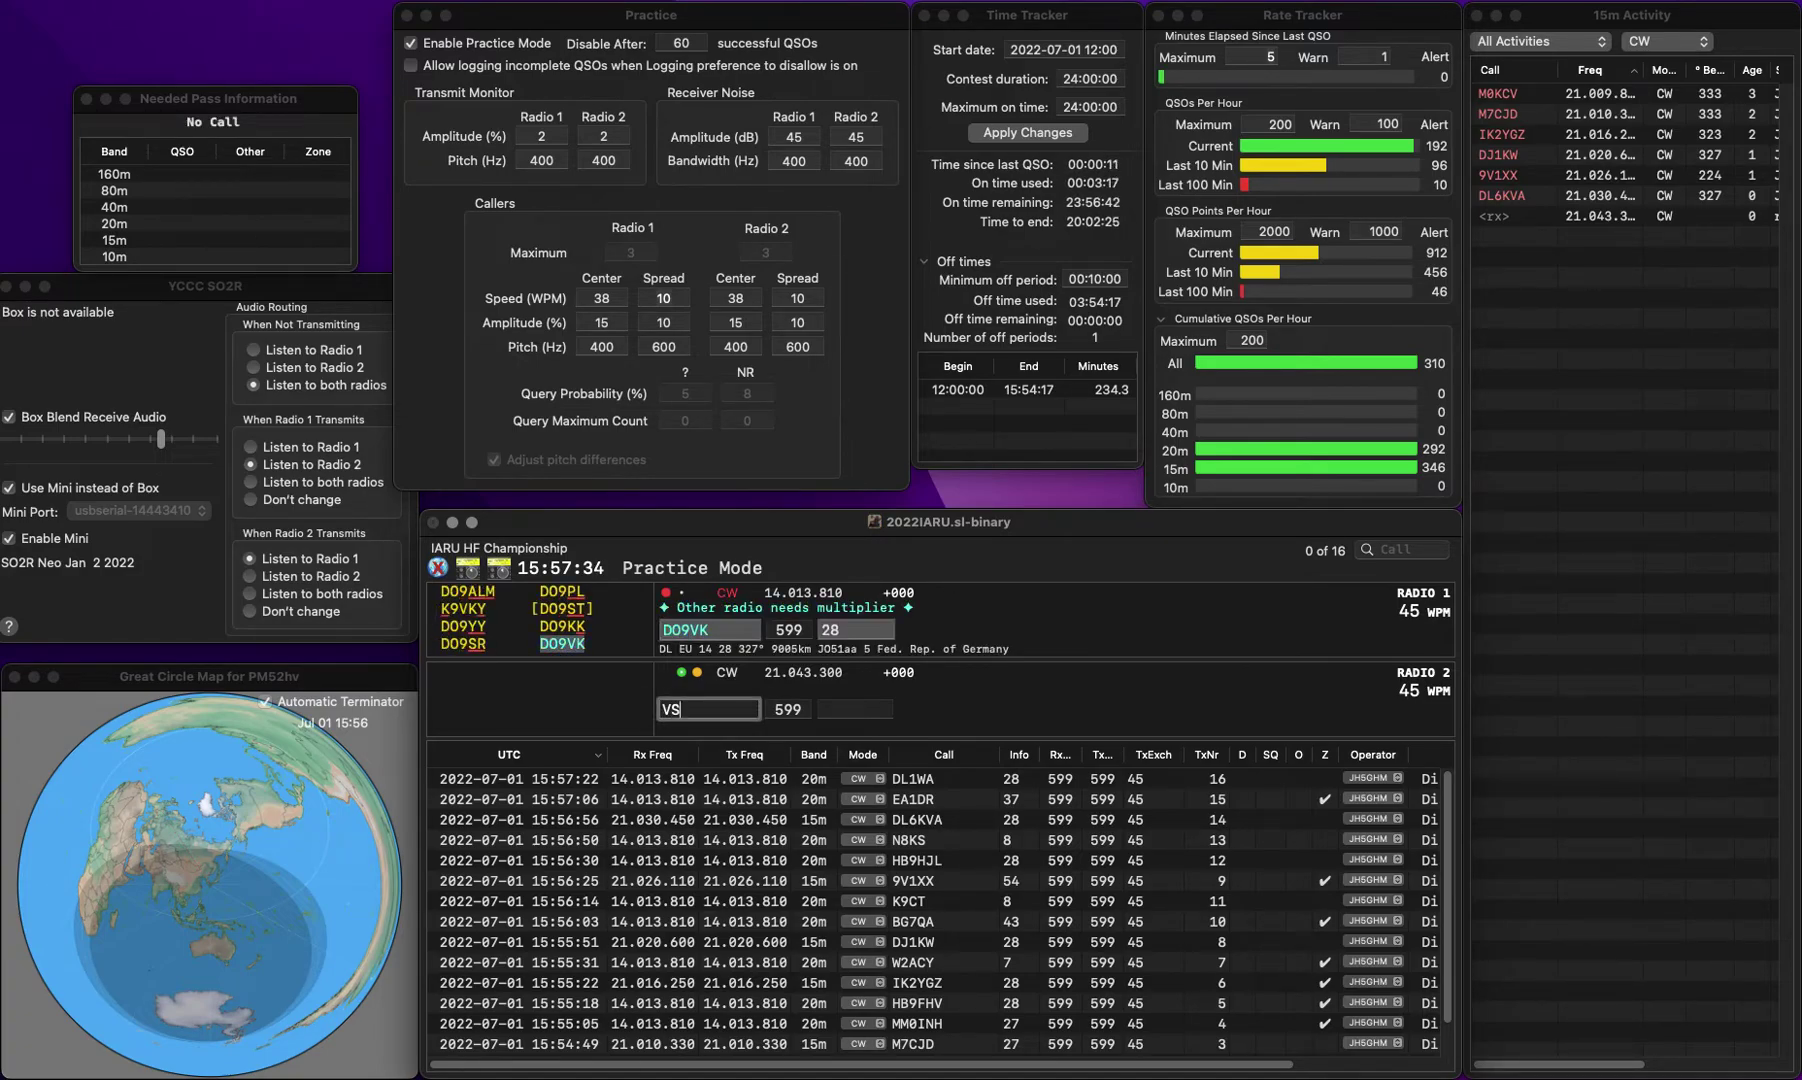
text(WL)
key(Home)
key(Delete)
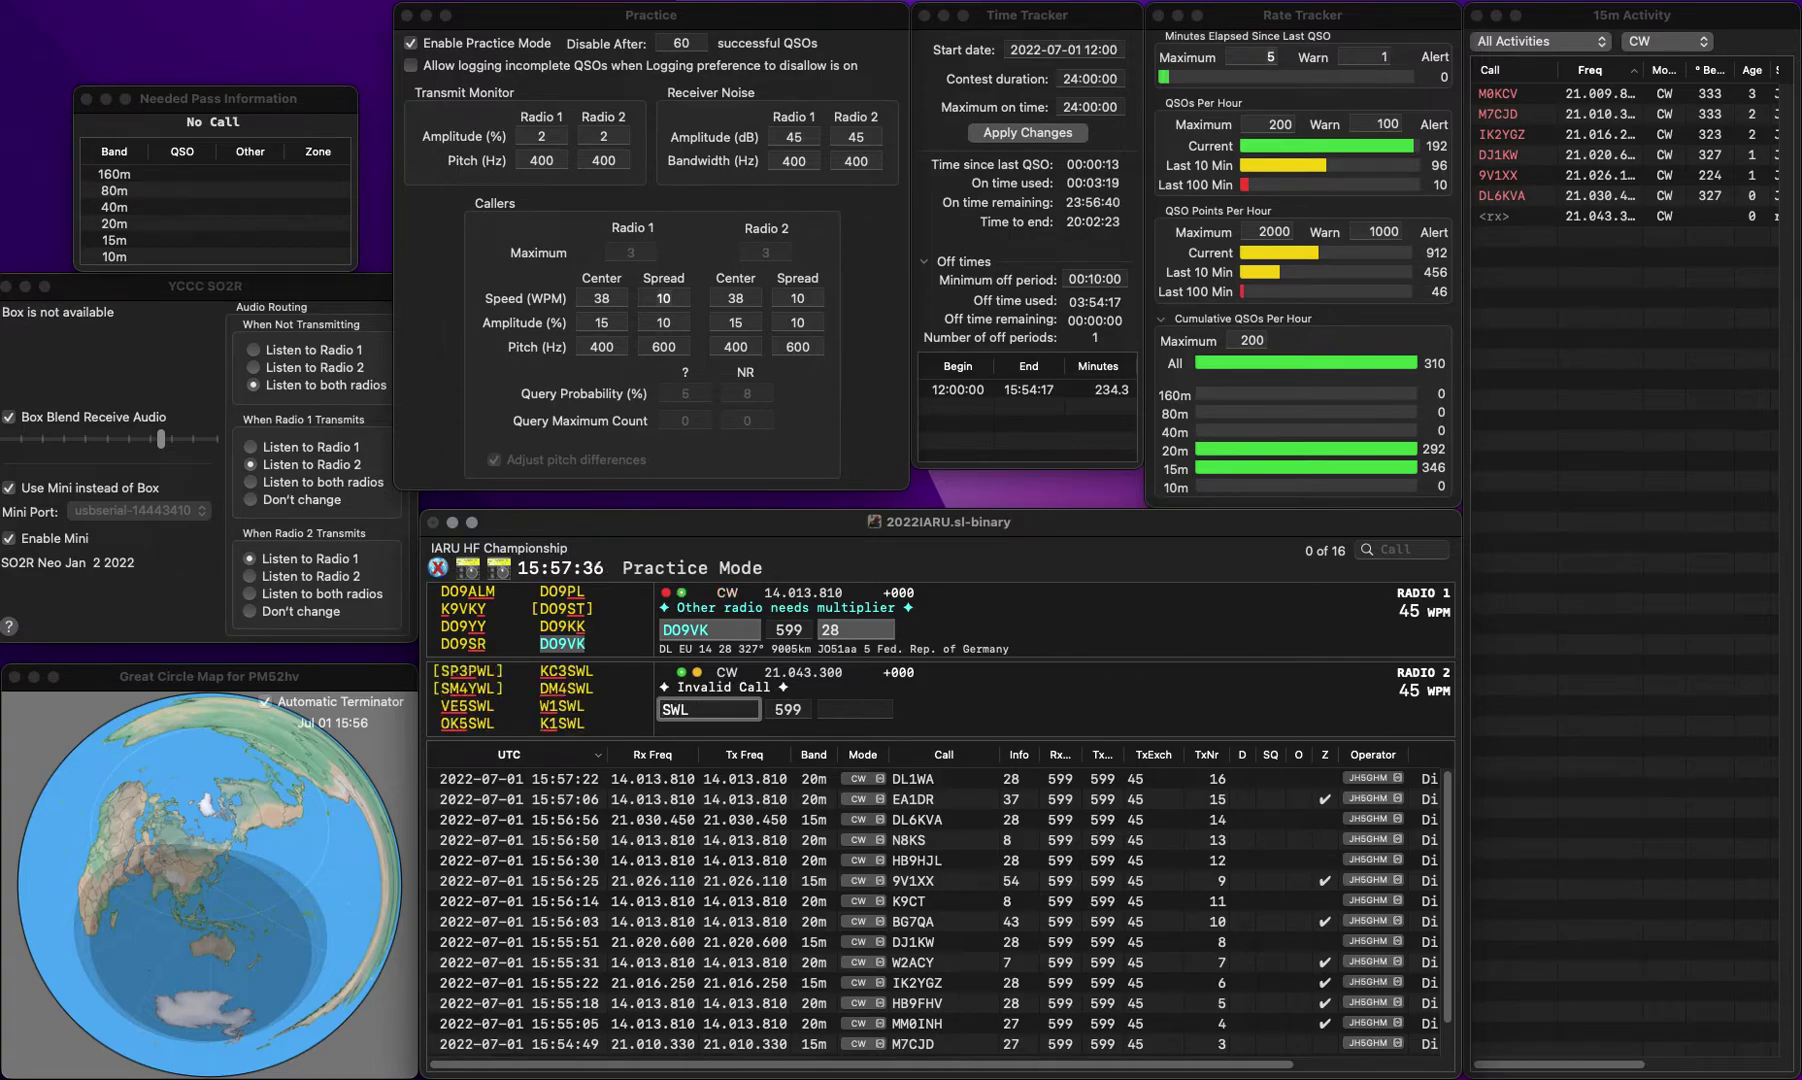
key(Up)
key(Tab)
key(Return)
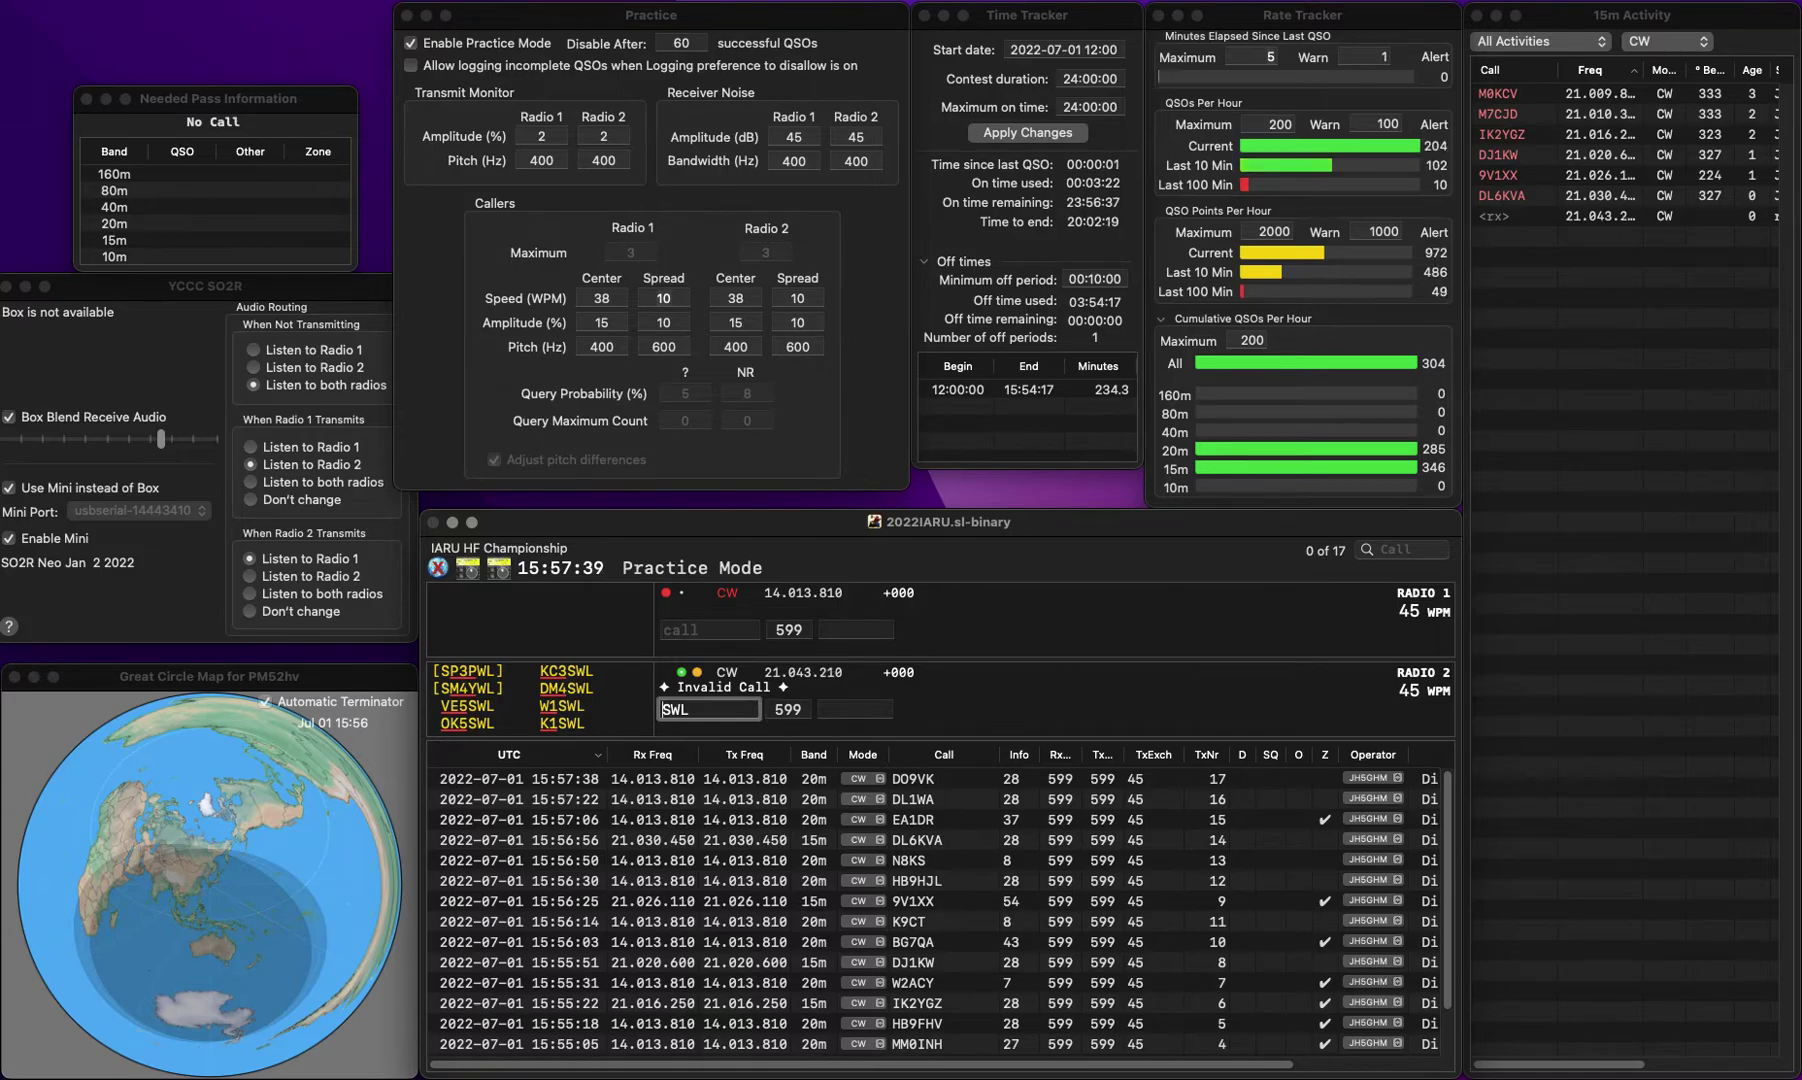
Step: Enter SP5ENA with exchange 28 on Radio 1 and complete the Radio 2 call to K4SWL
key(Up)
text(SP5ENA)
key(Return)
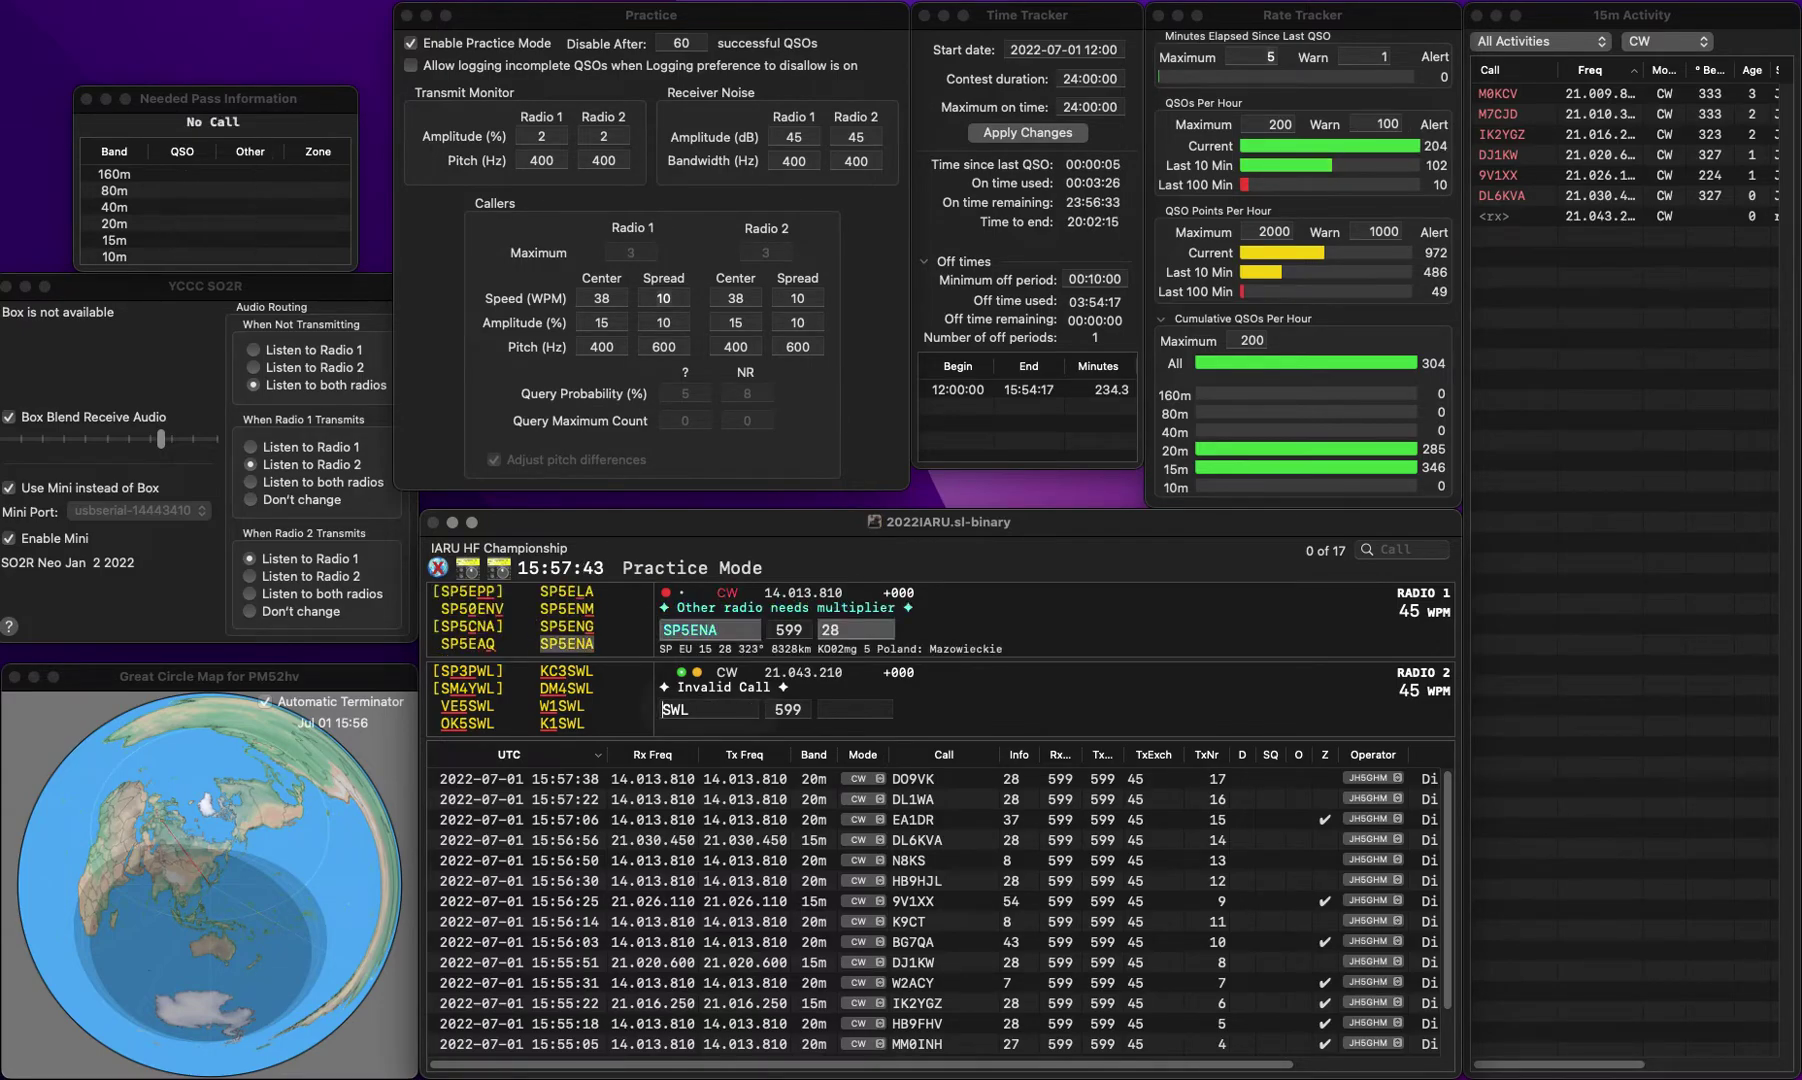
text(K4)
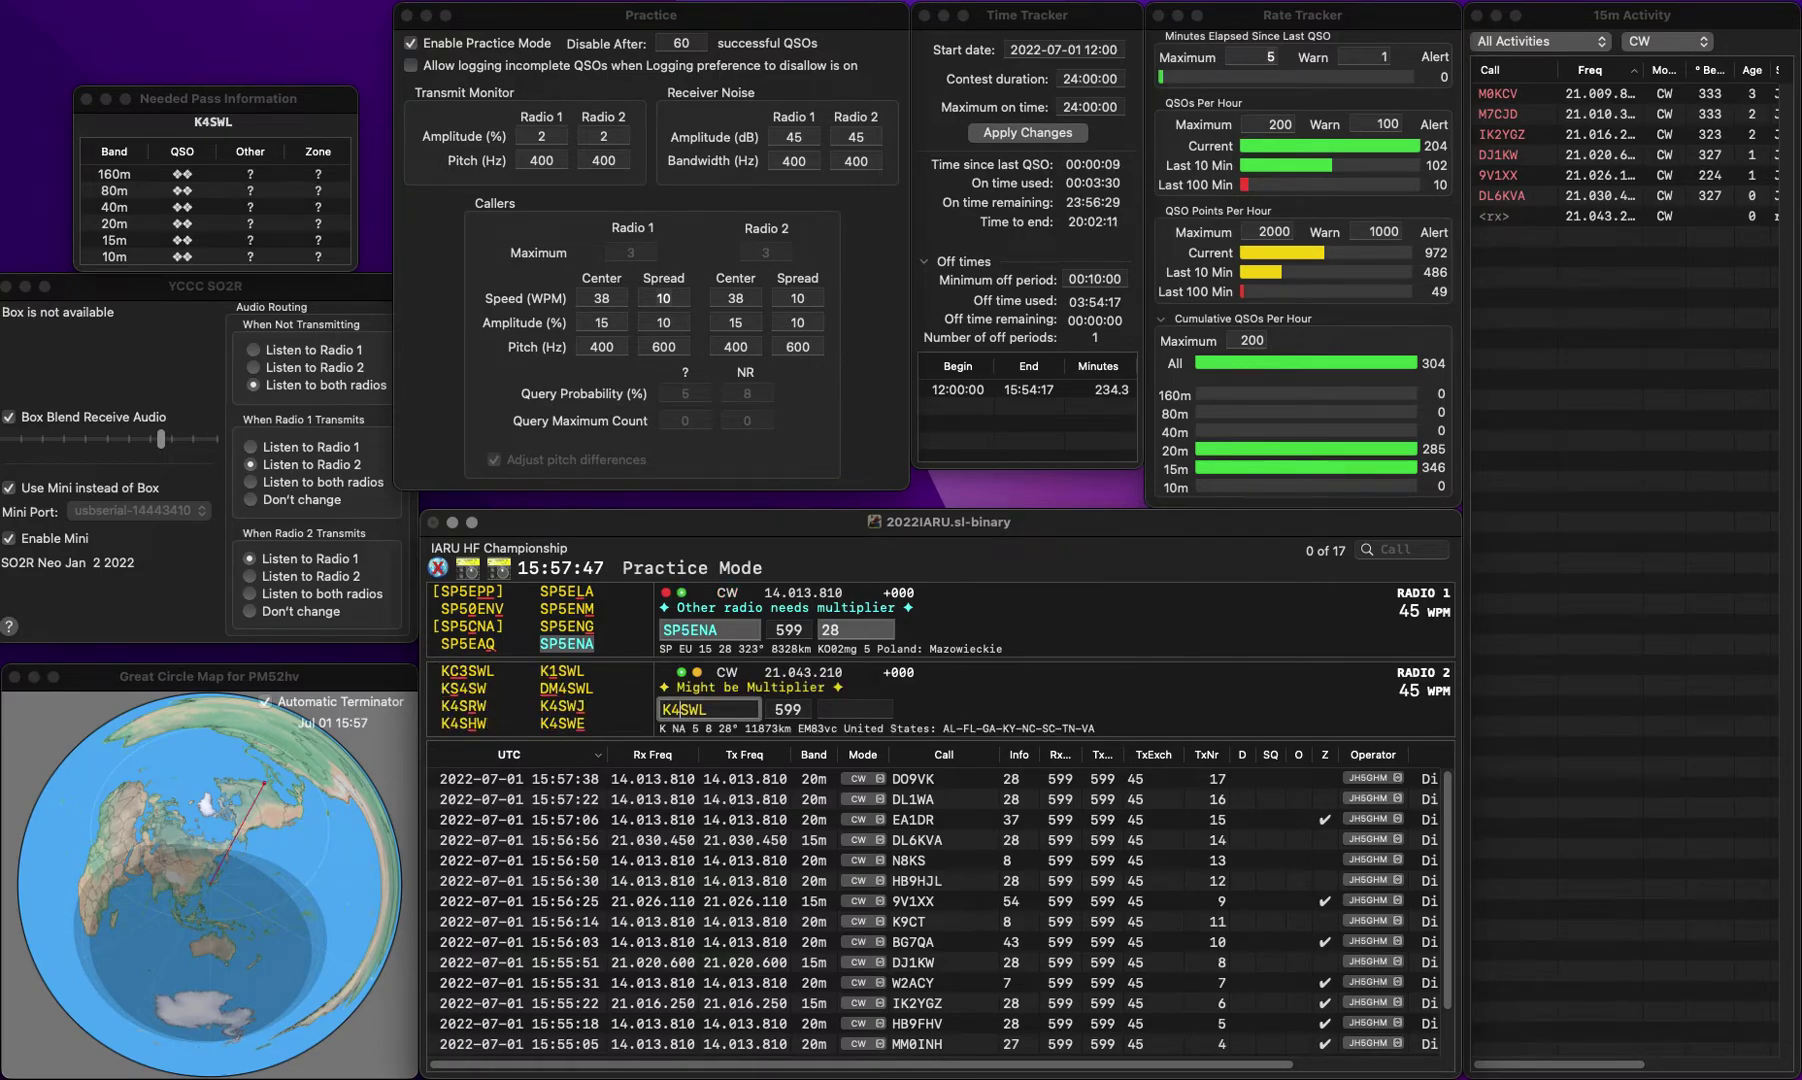
key(Return)
key(backslash)
key(backslash)
text(ON4)
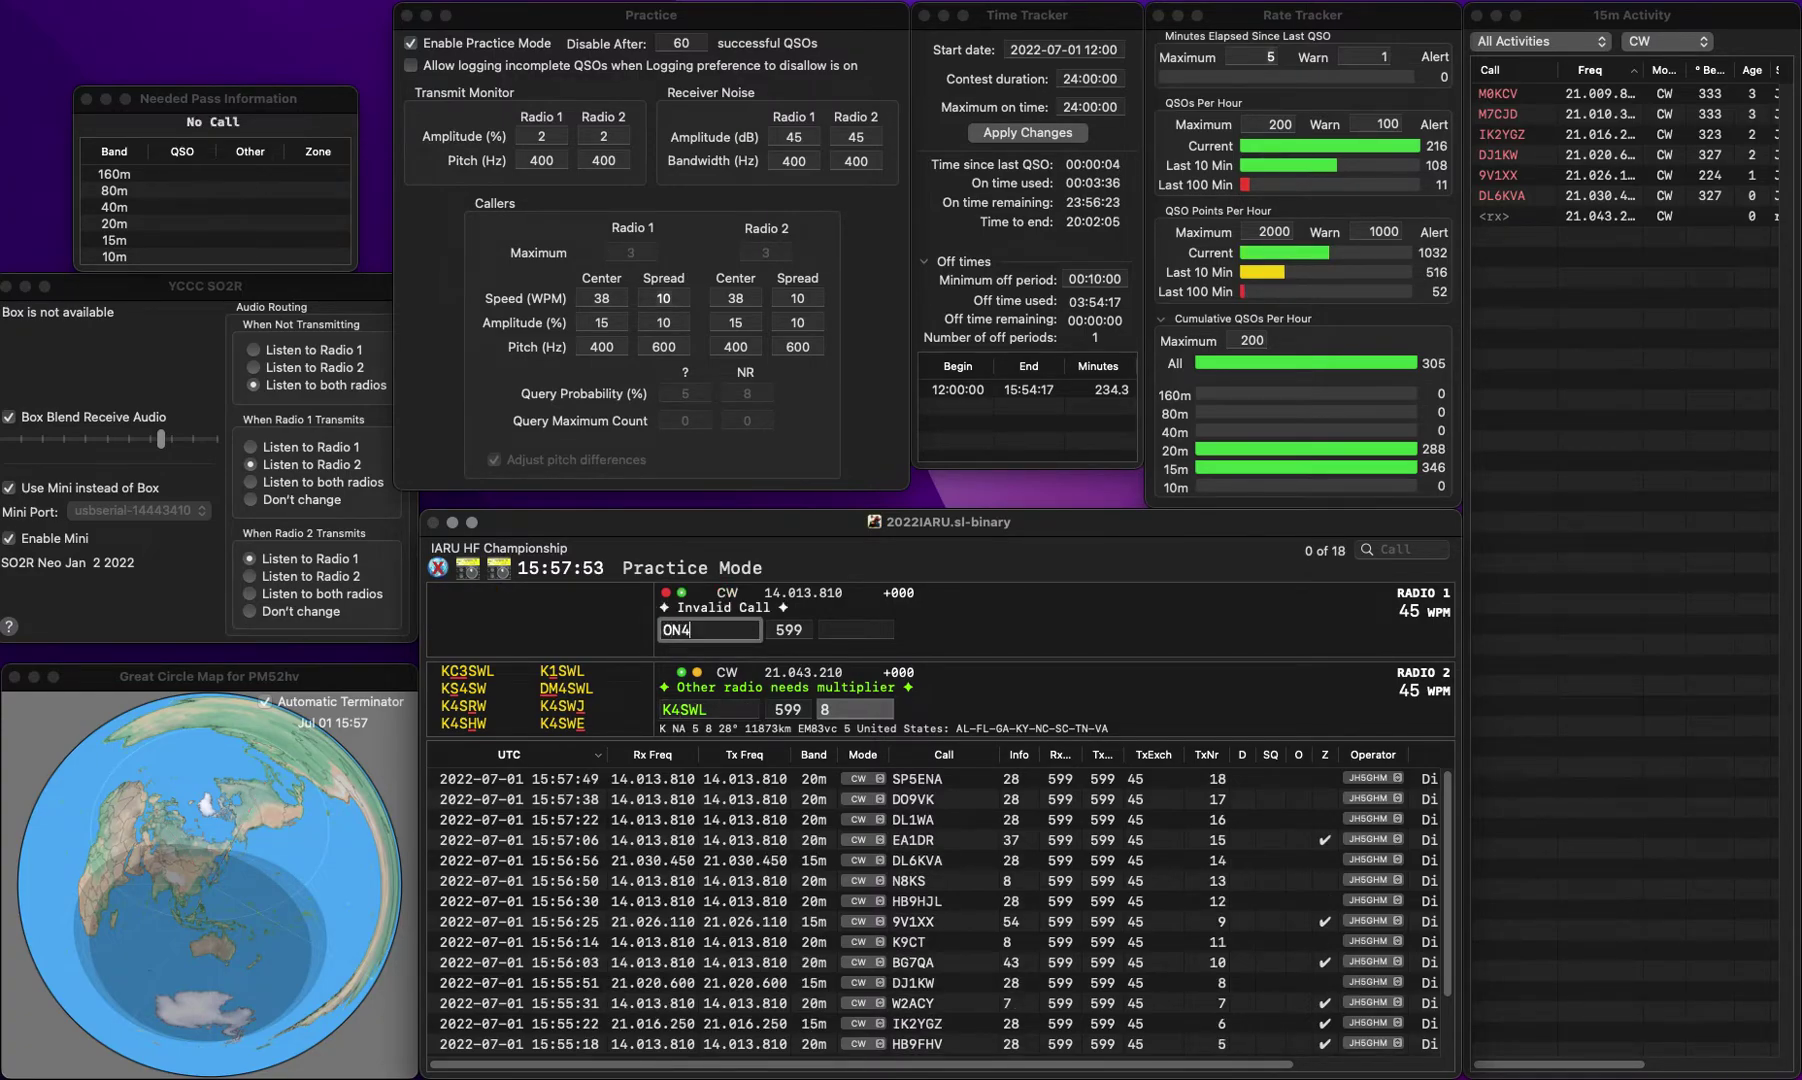
key(backslash)
key(Delete)
text(H)
key(backslash)
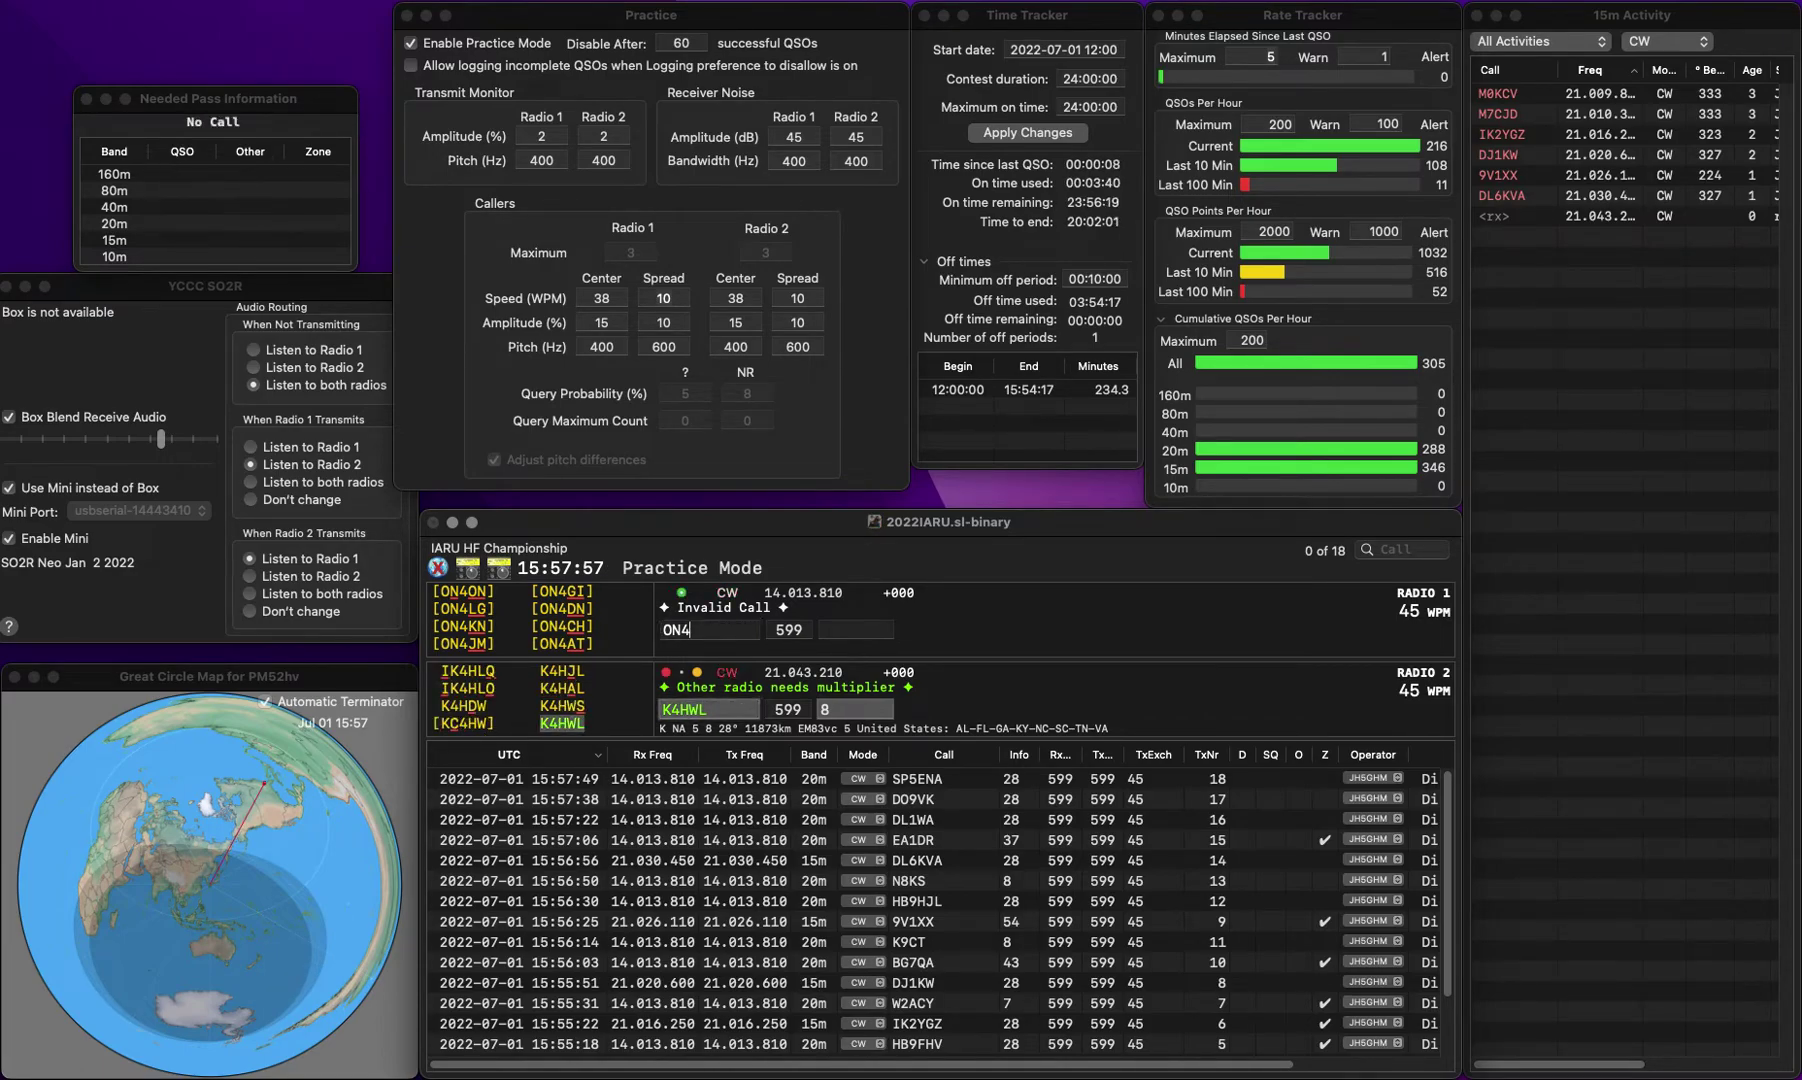
text(CFB)
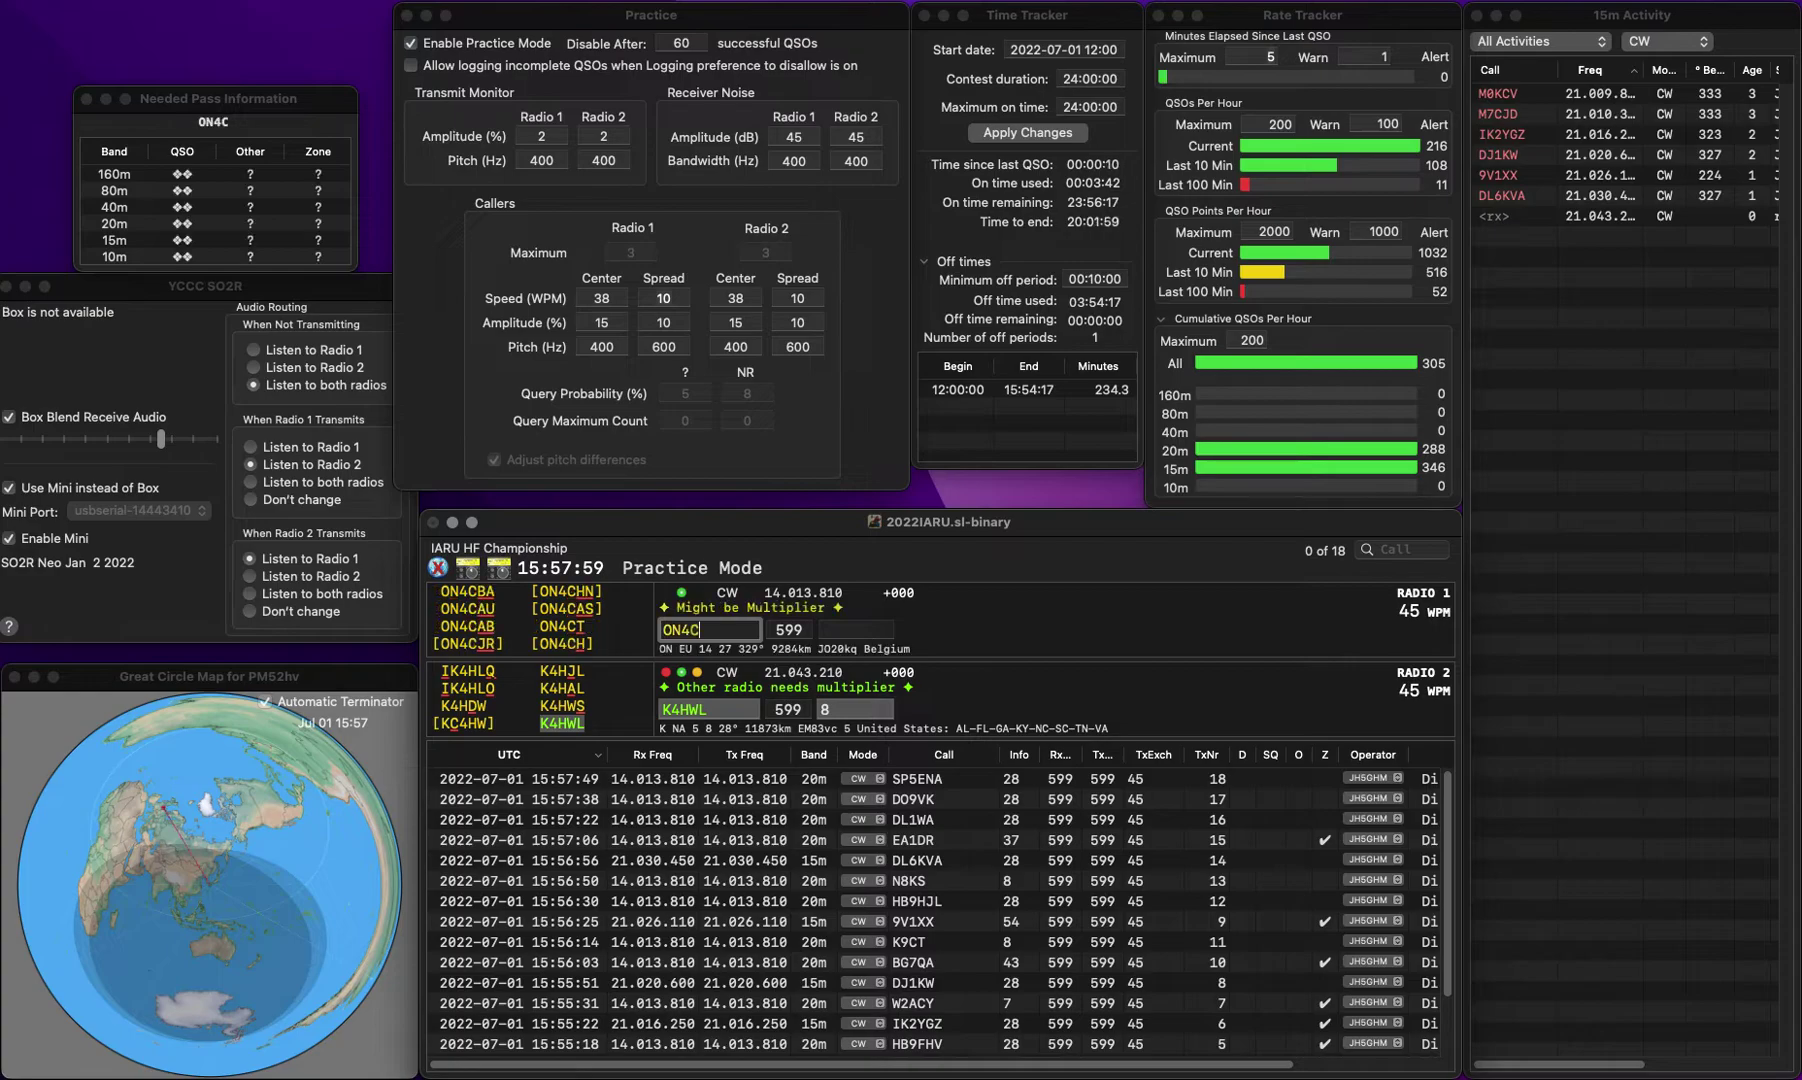
key(Return)
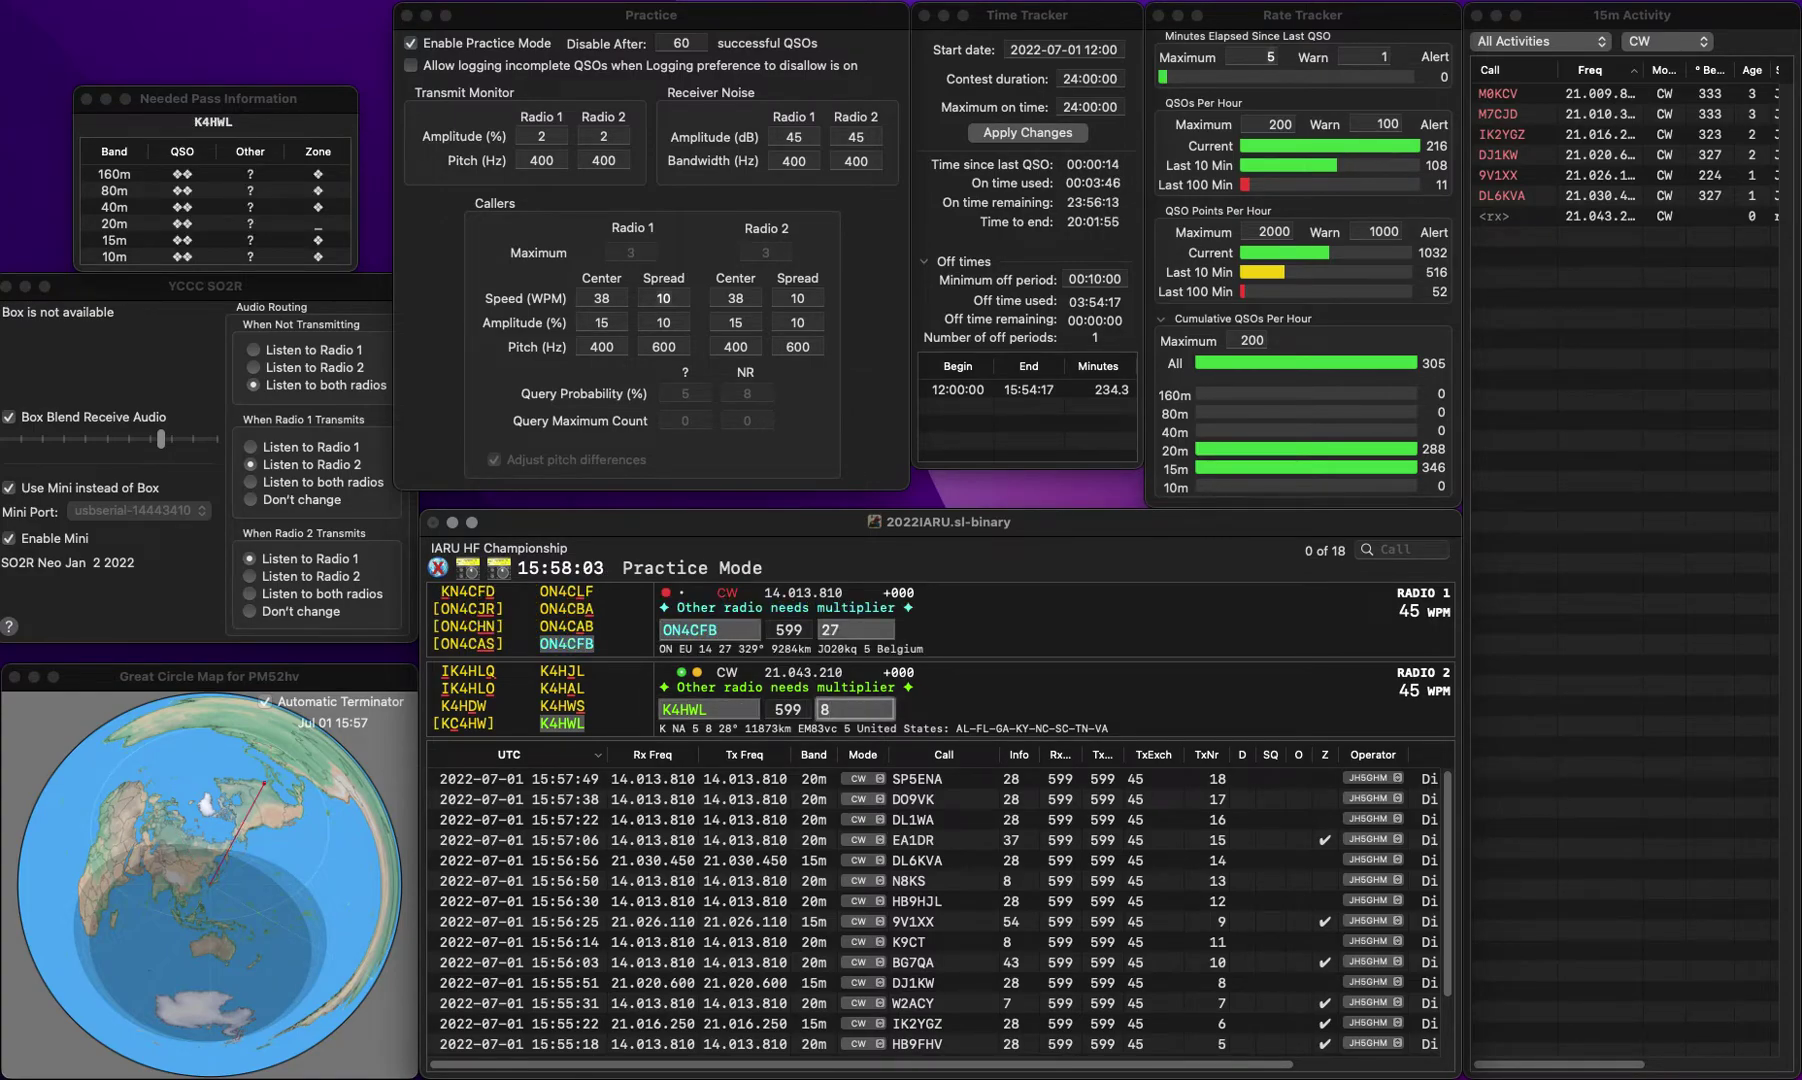
key(Return)
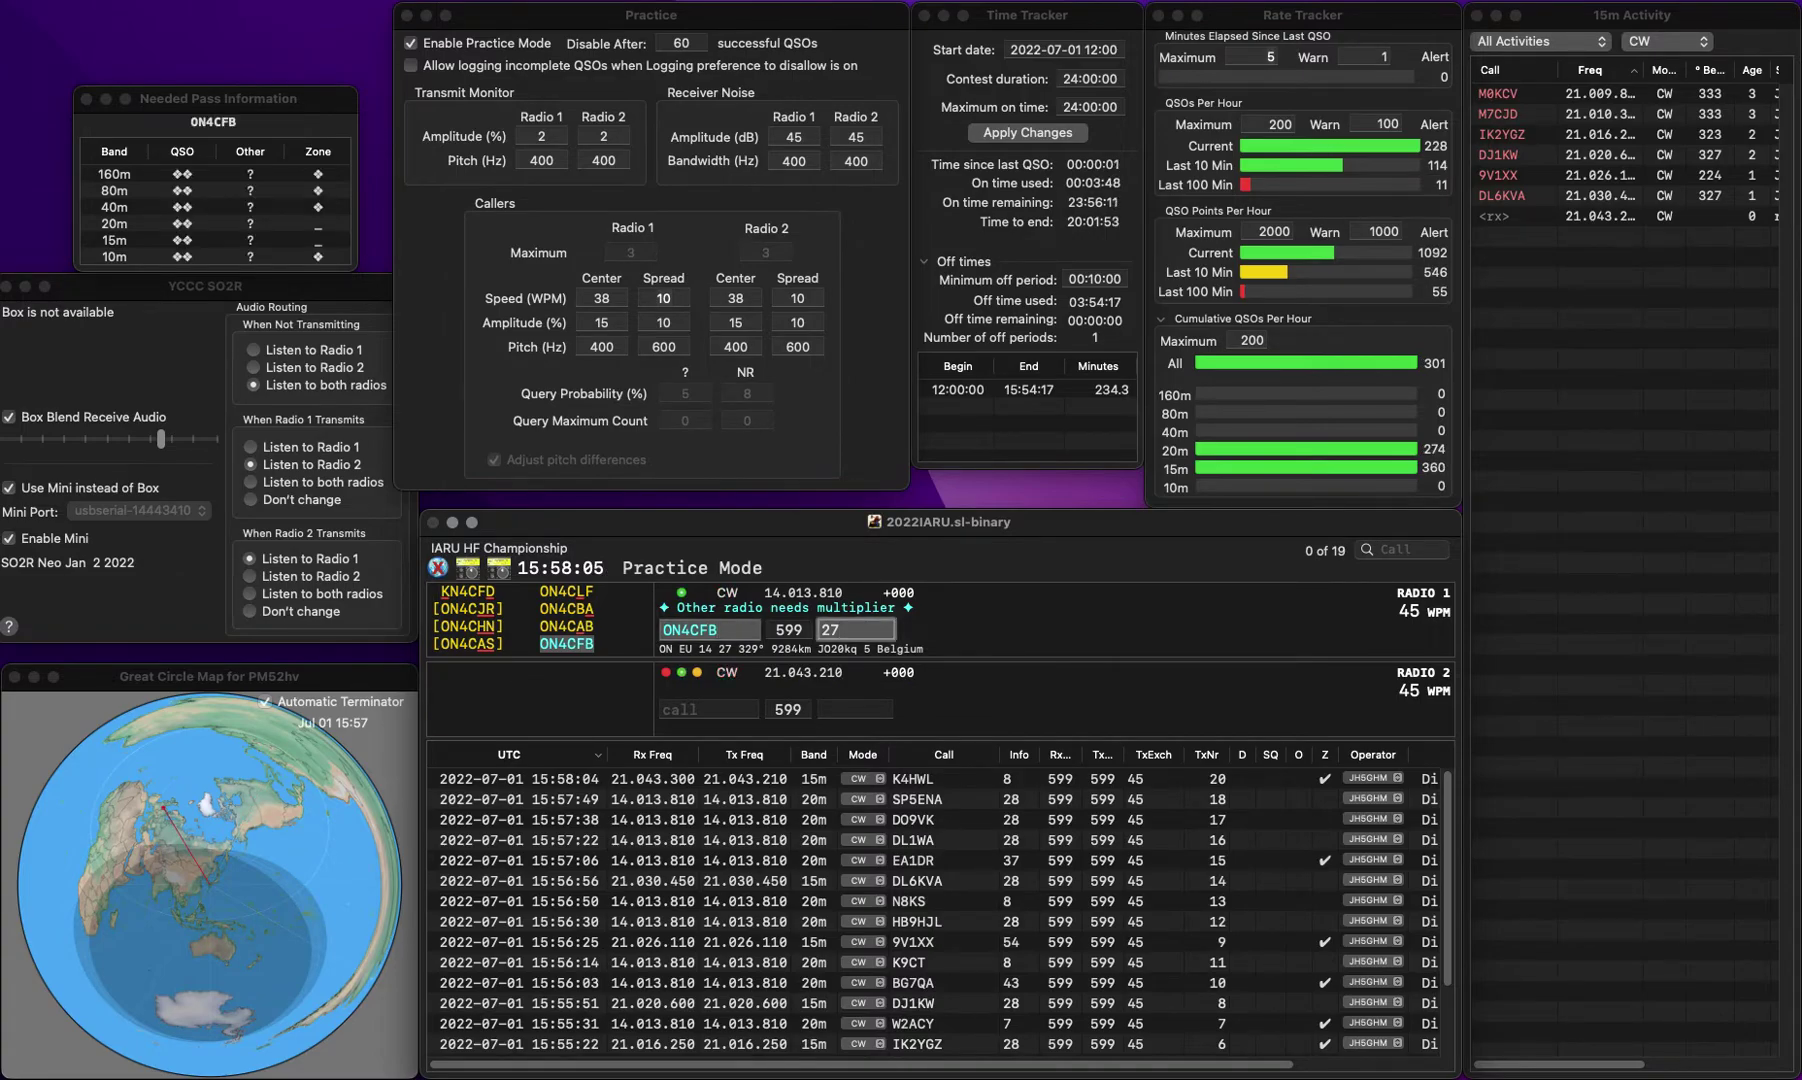
key(Return)
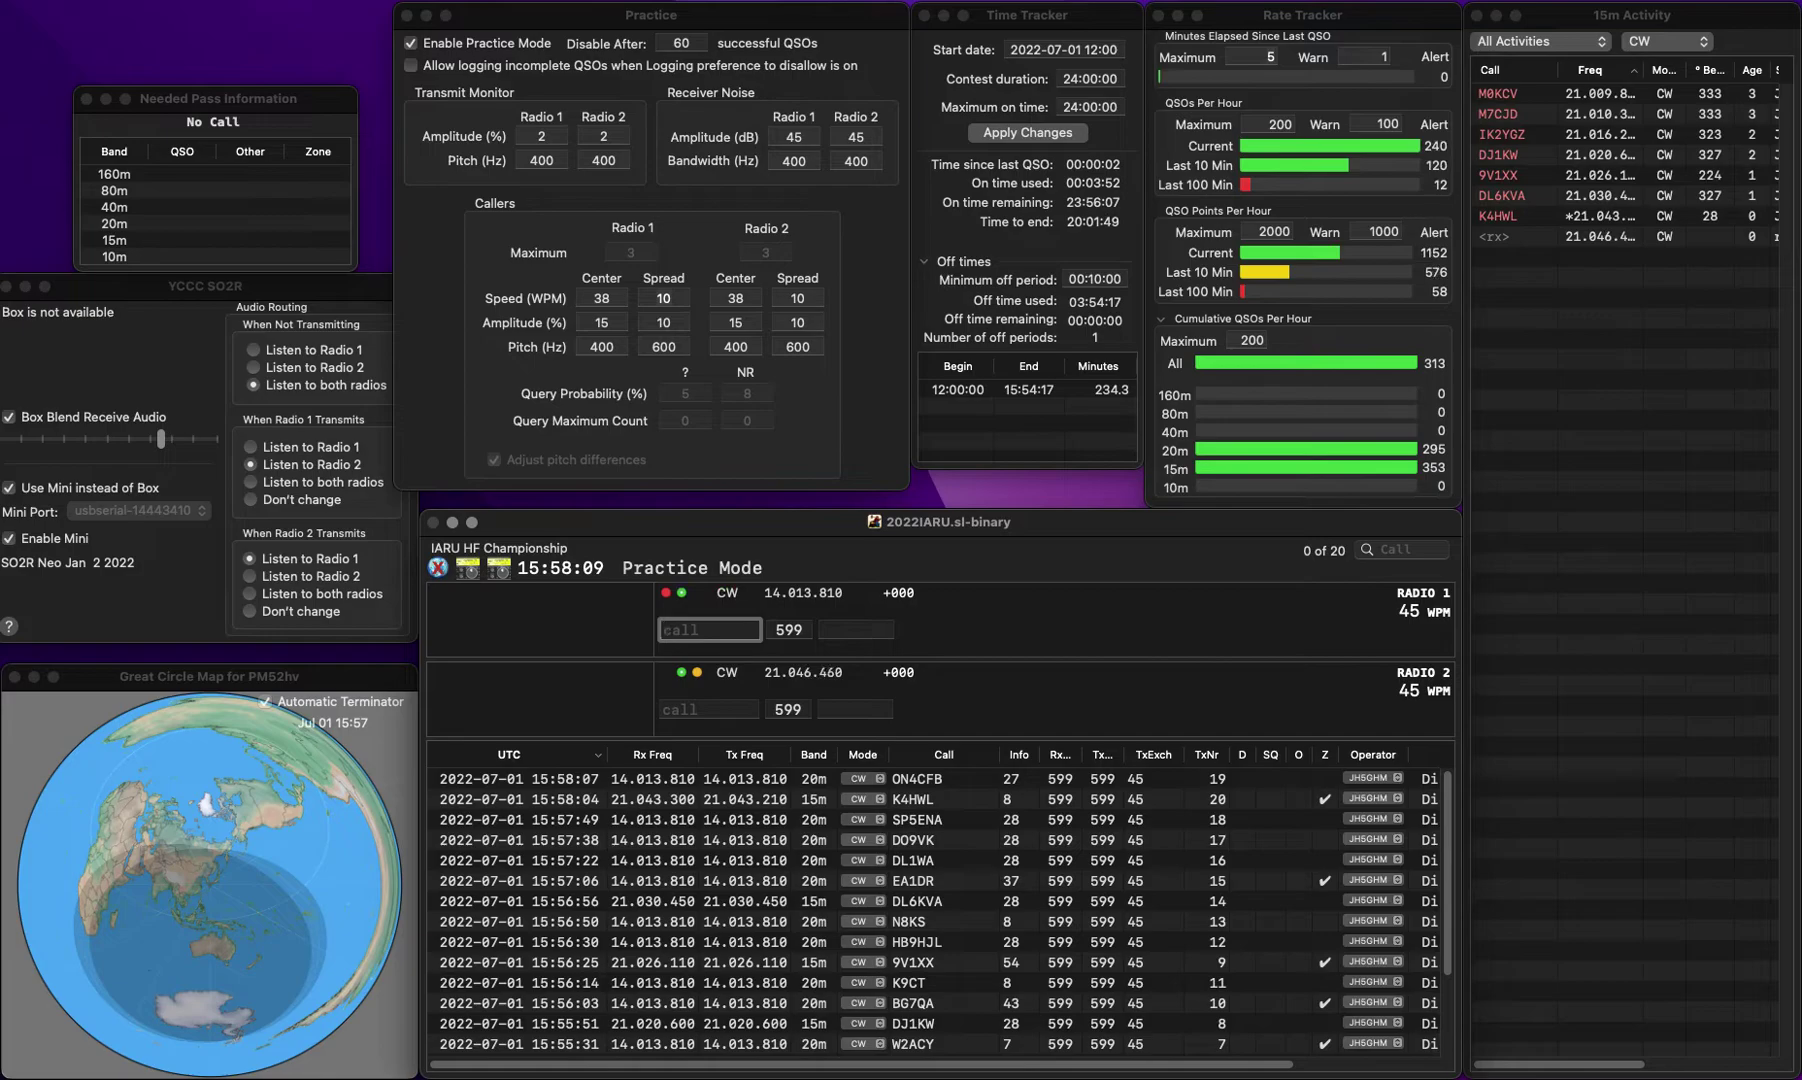
text(N0WLX)
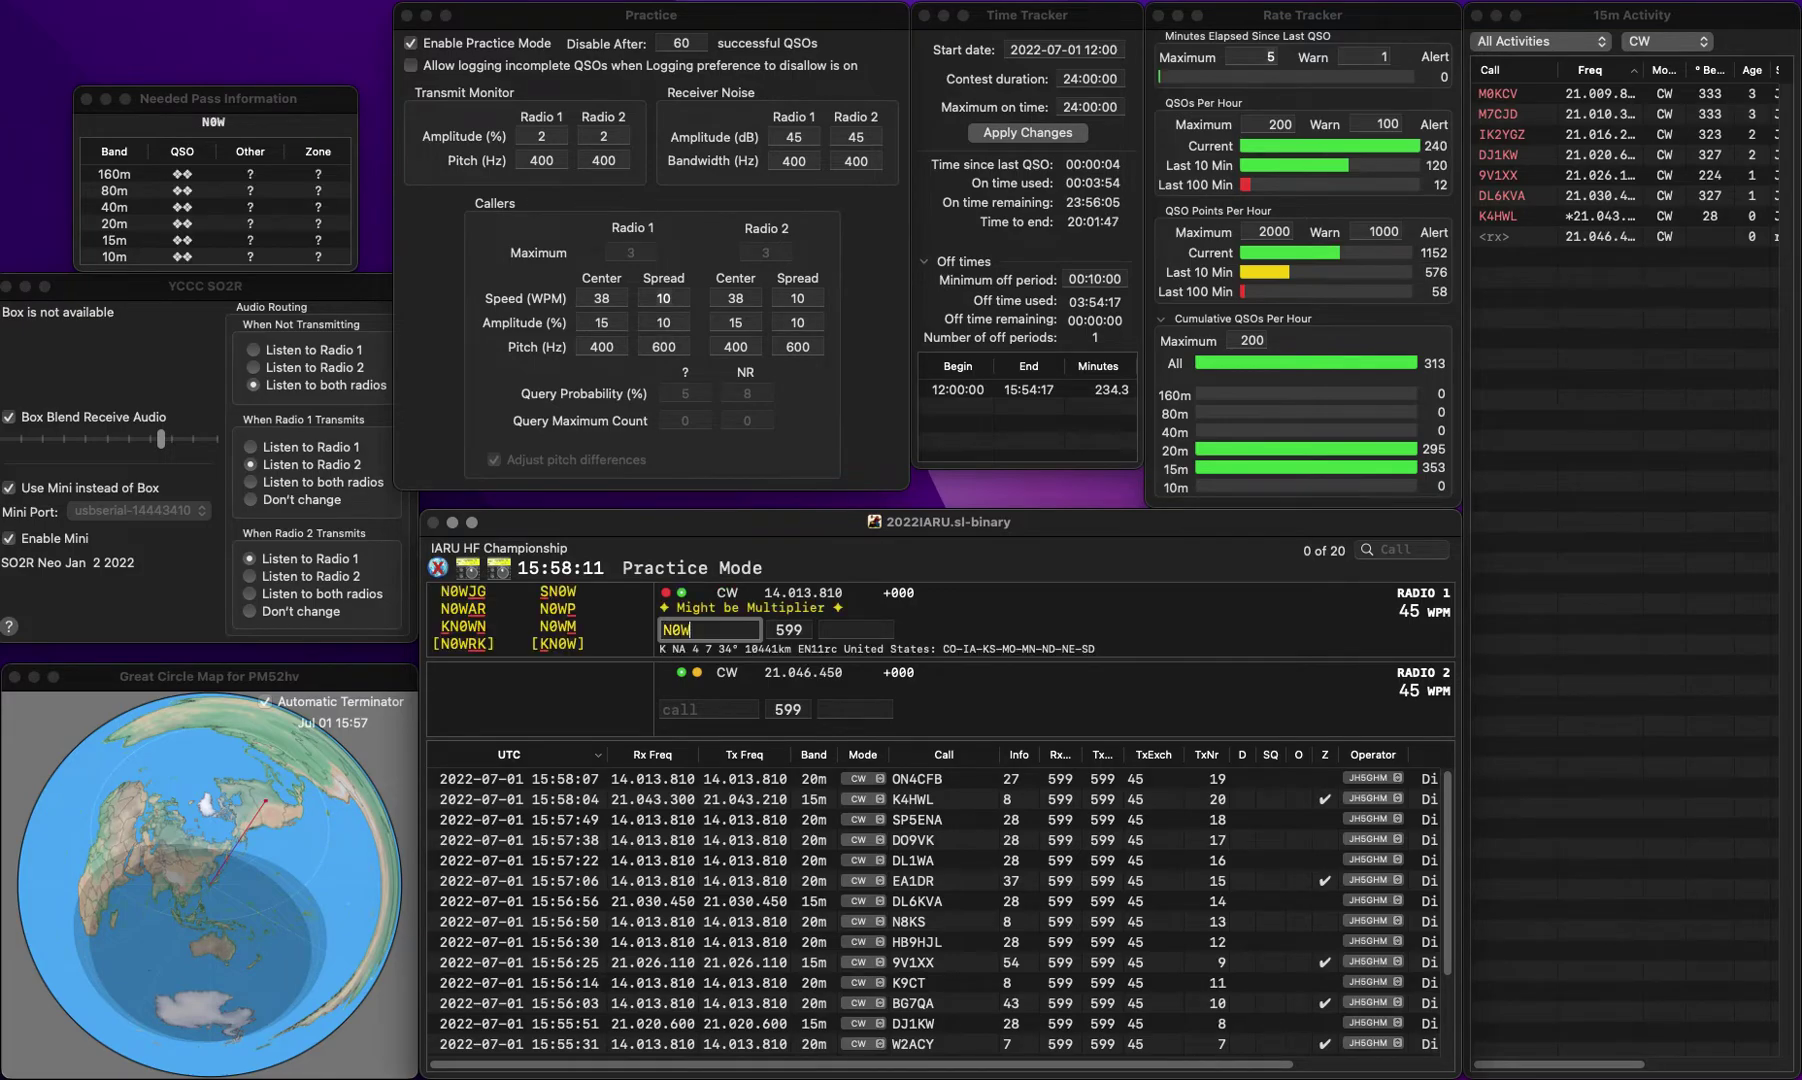
key(space)
text(7)
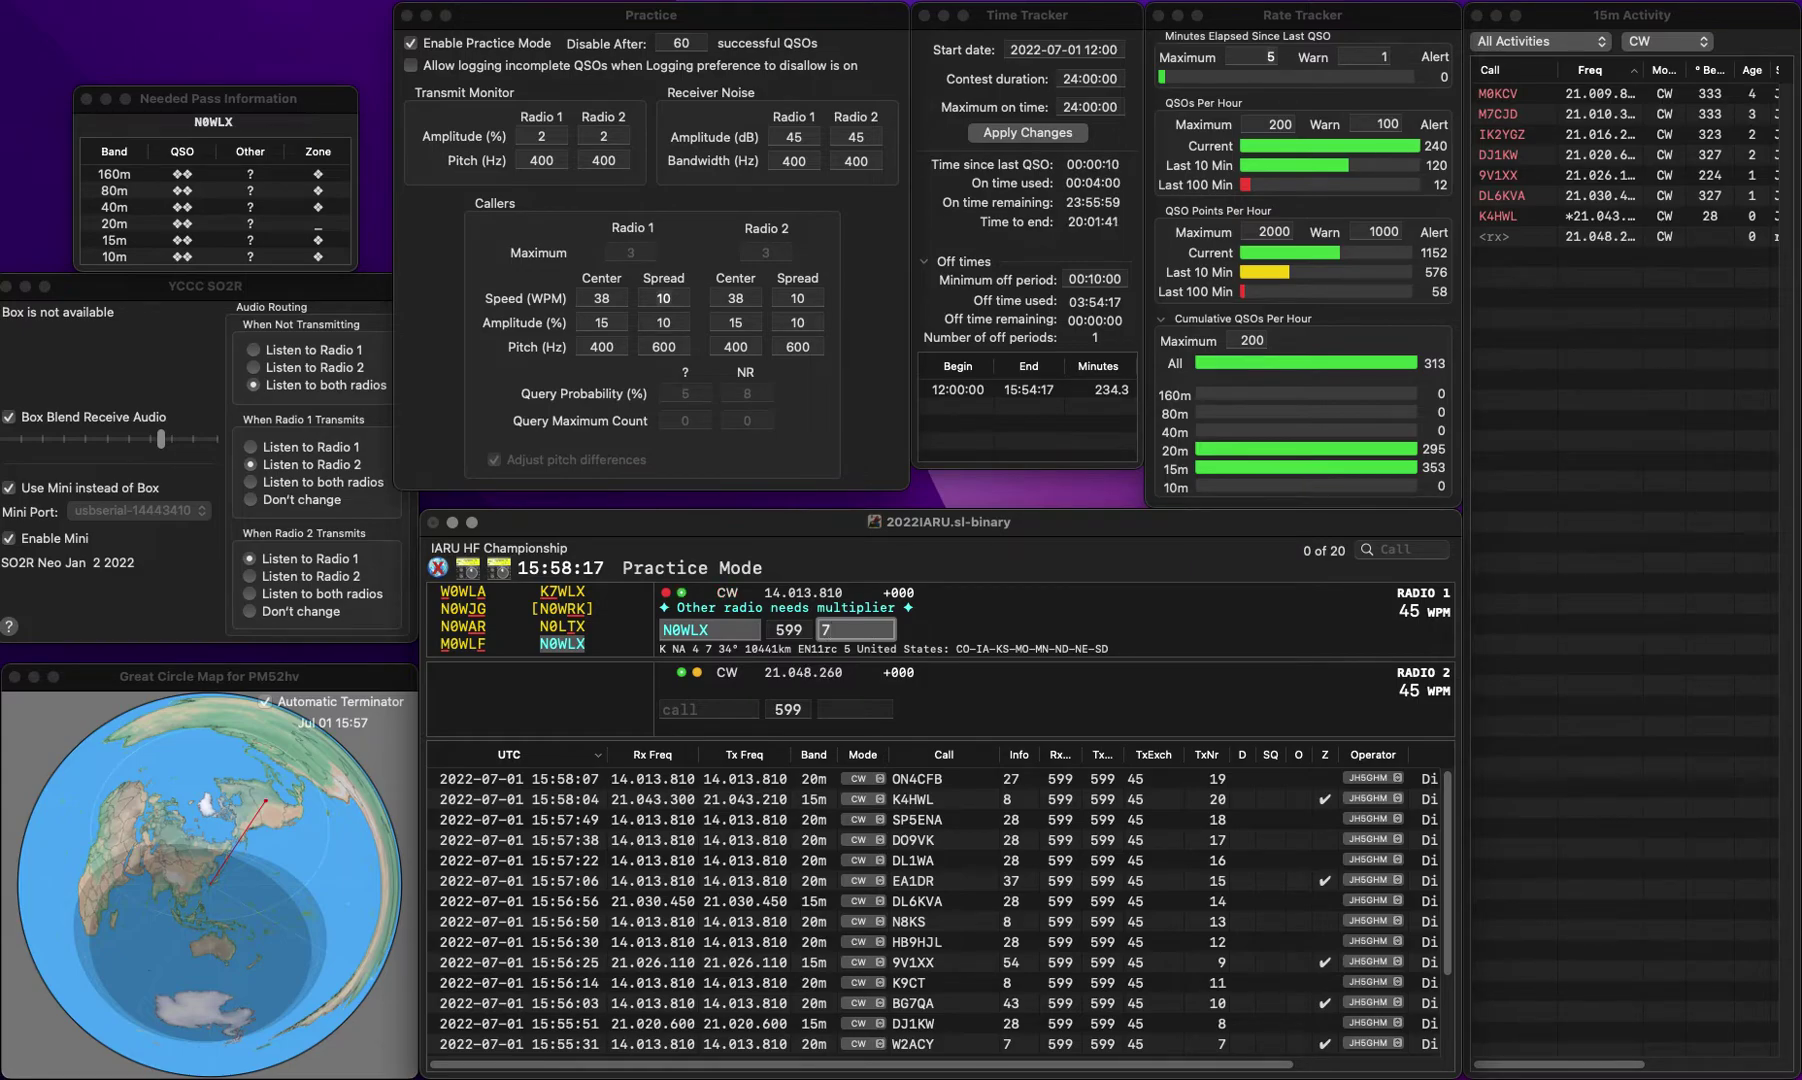
key(Return)
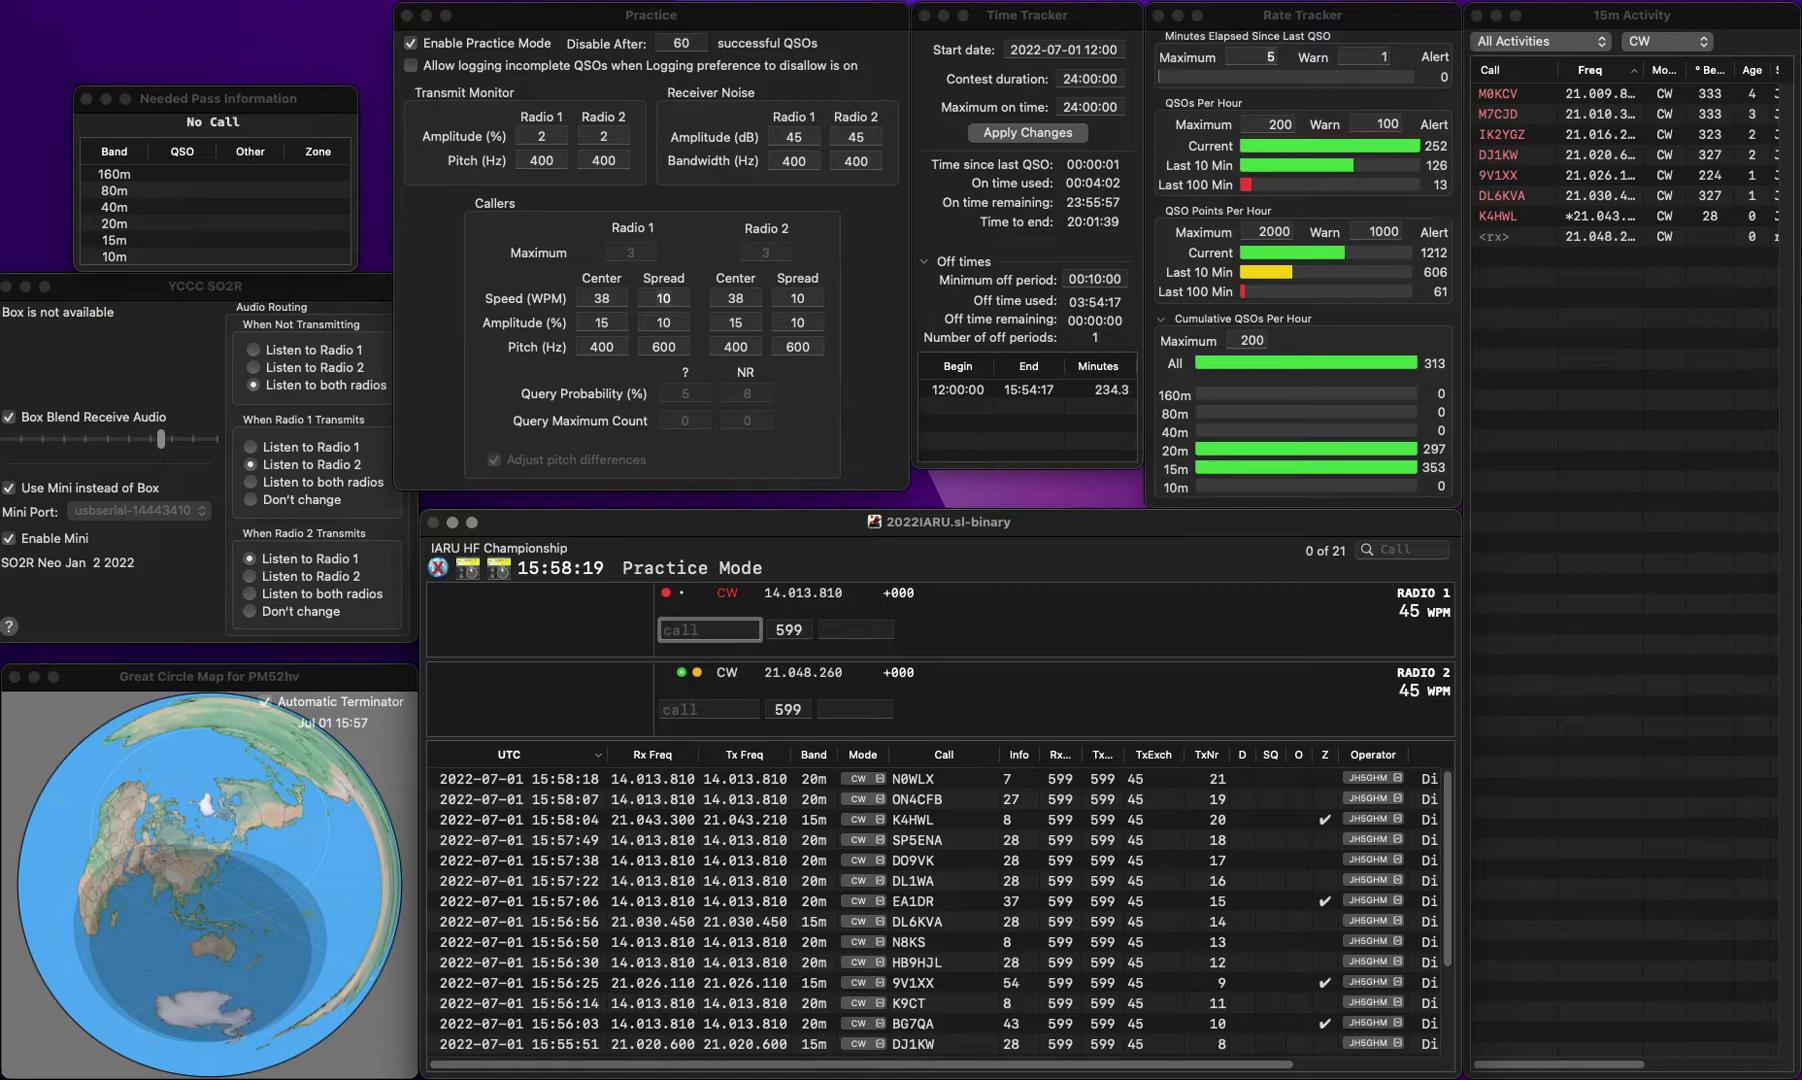
text(5DQV)
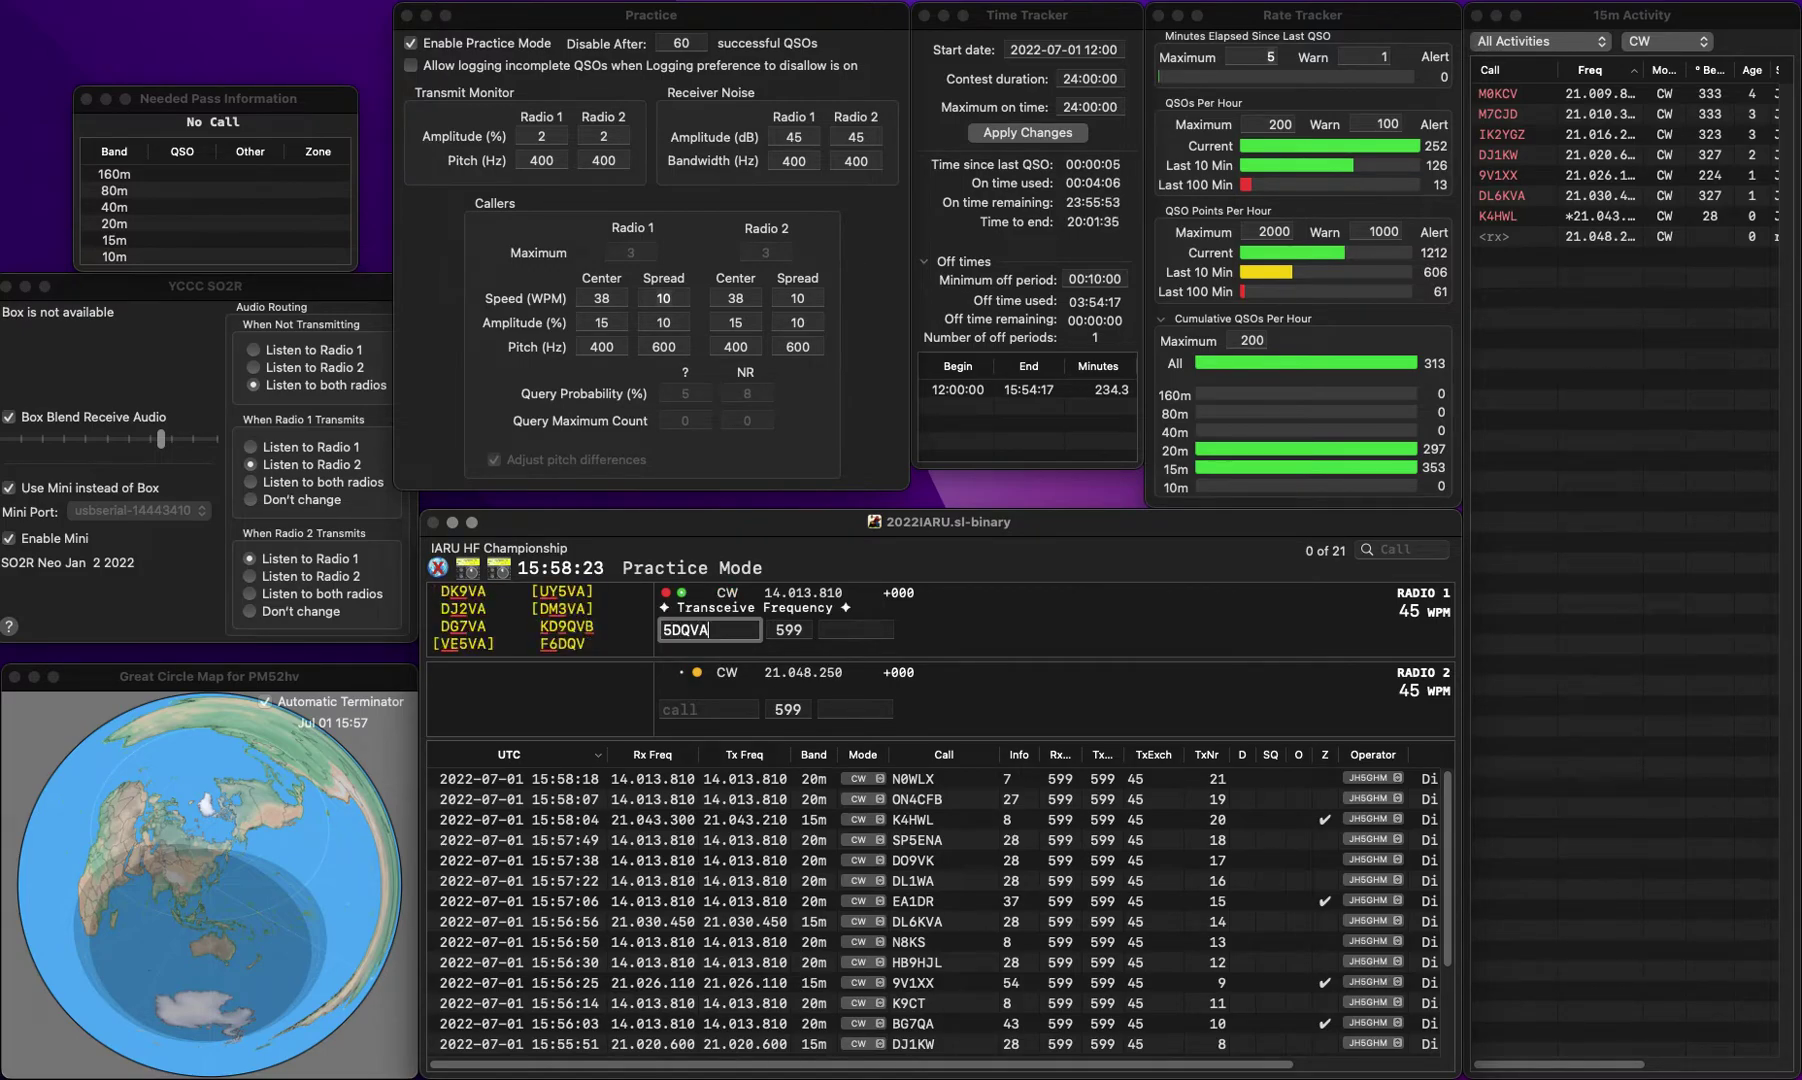
key(Home)
text(F)
key(Delete)
text(6)
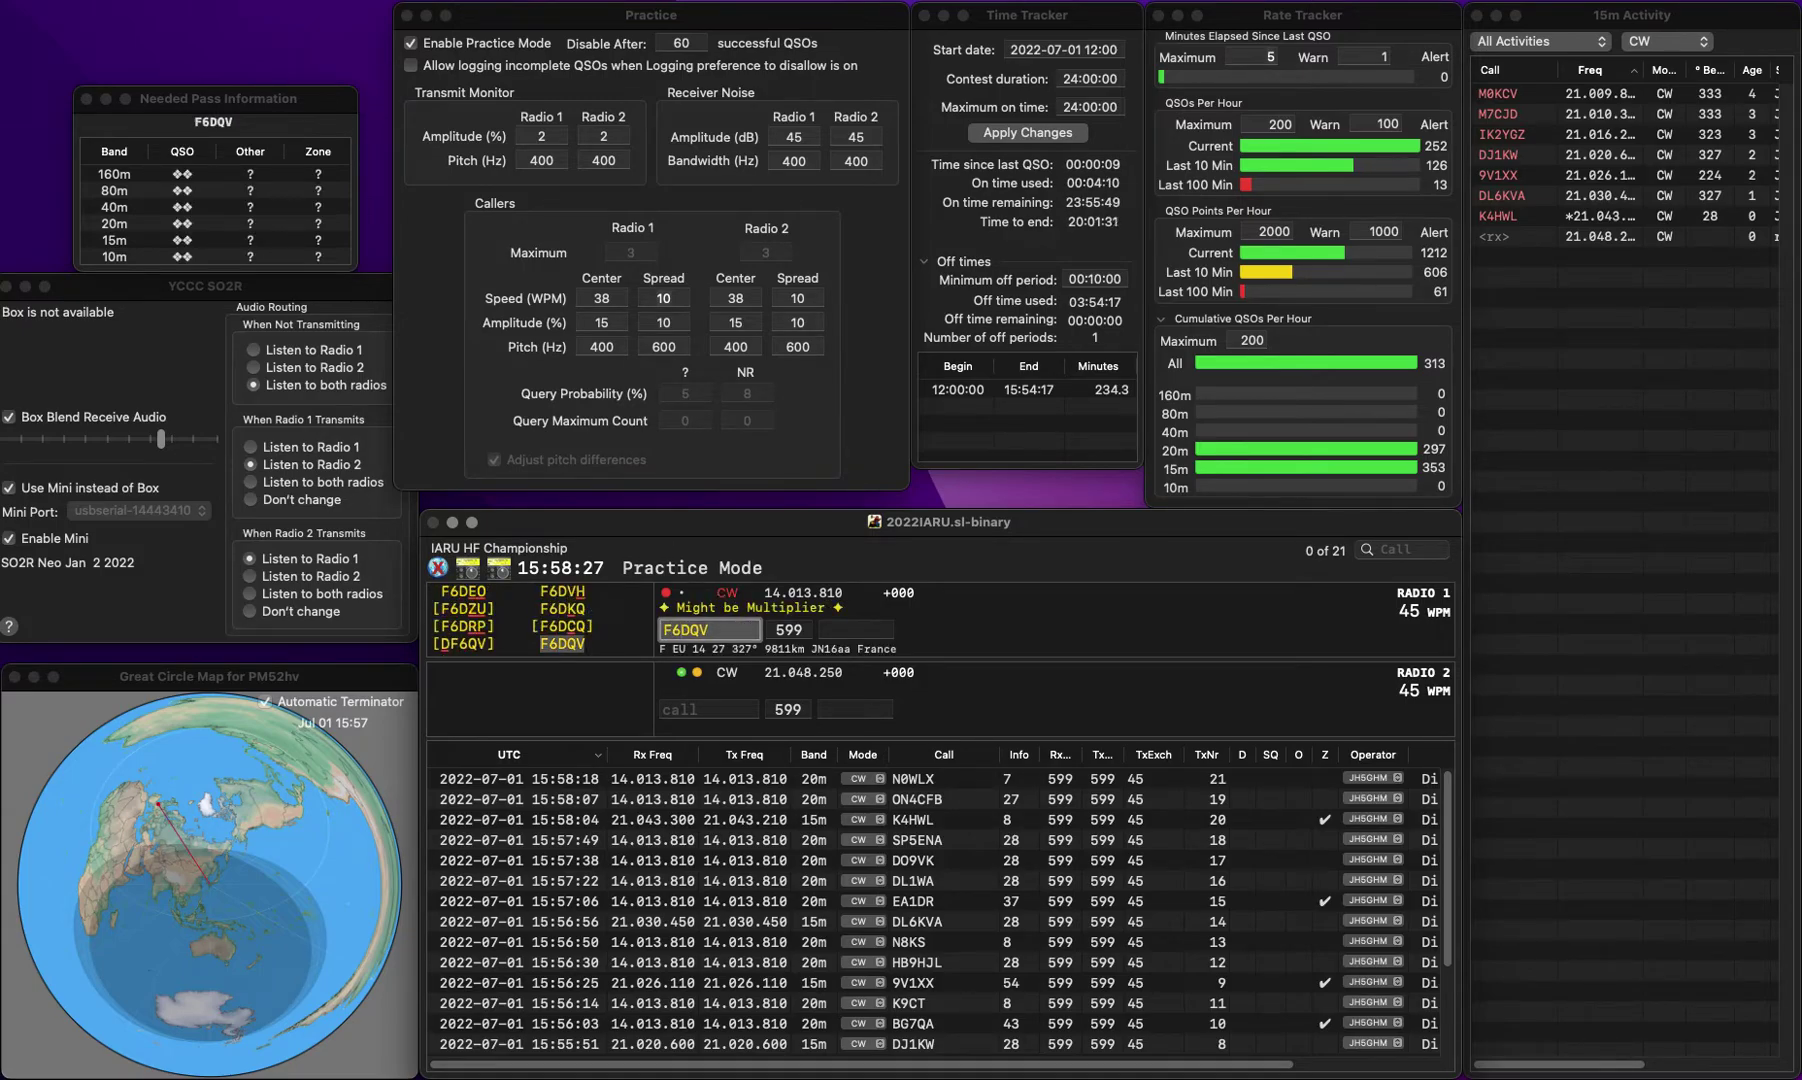
key(space)
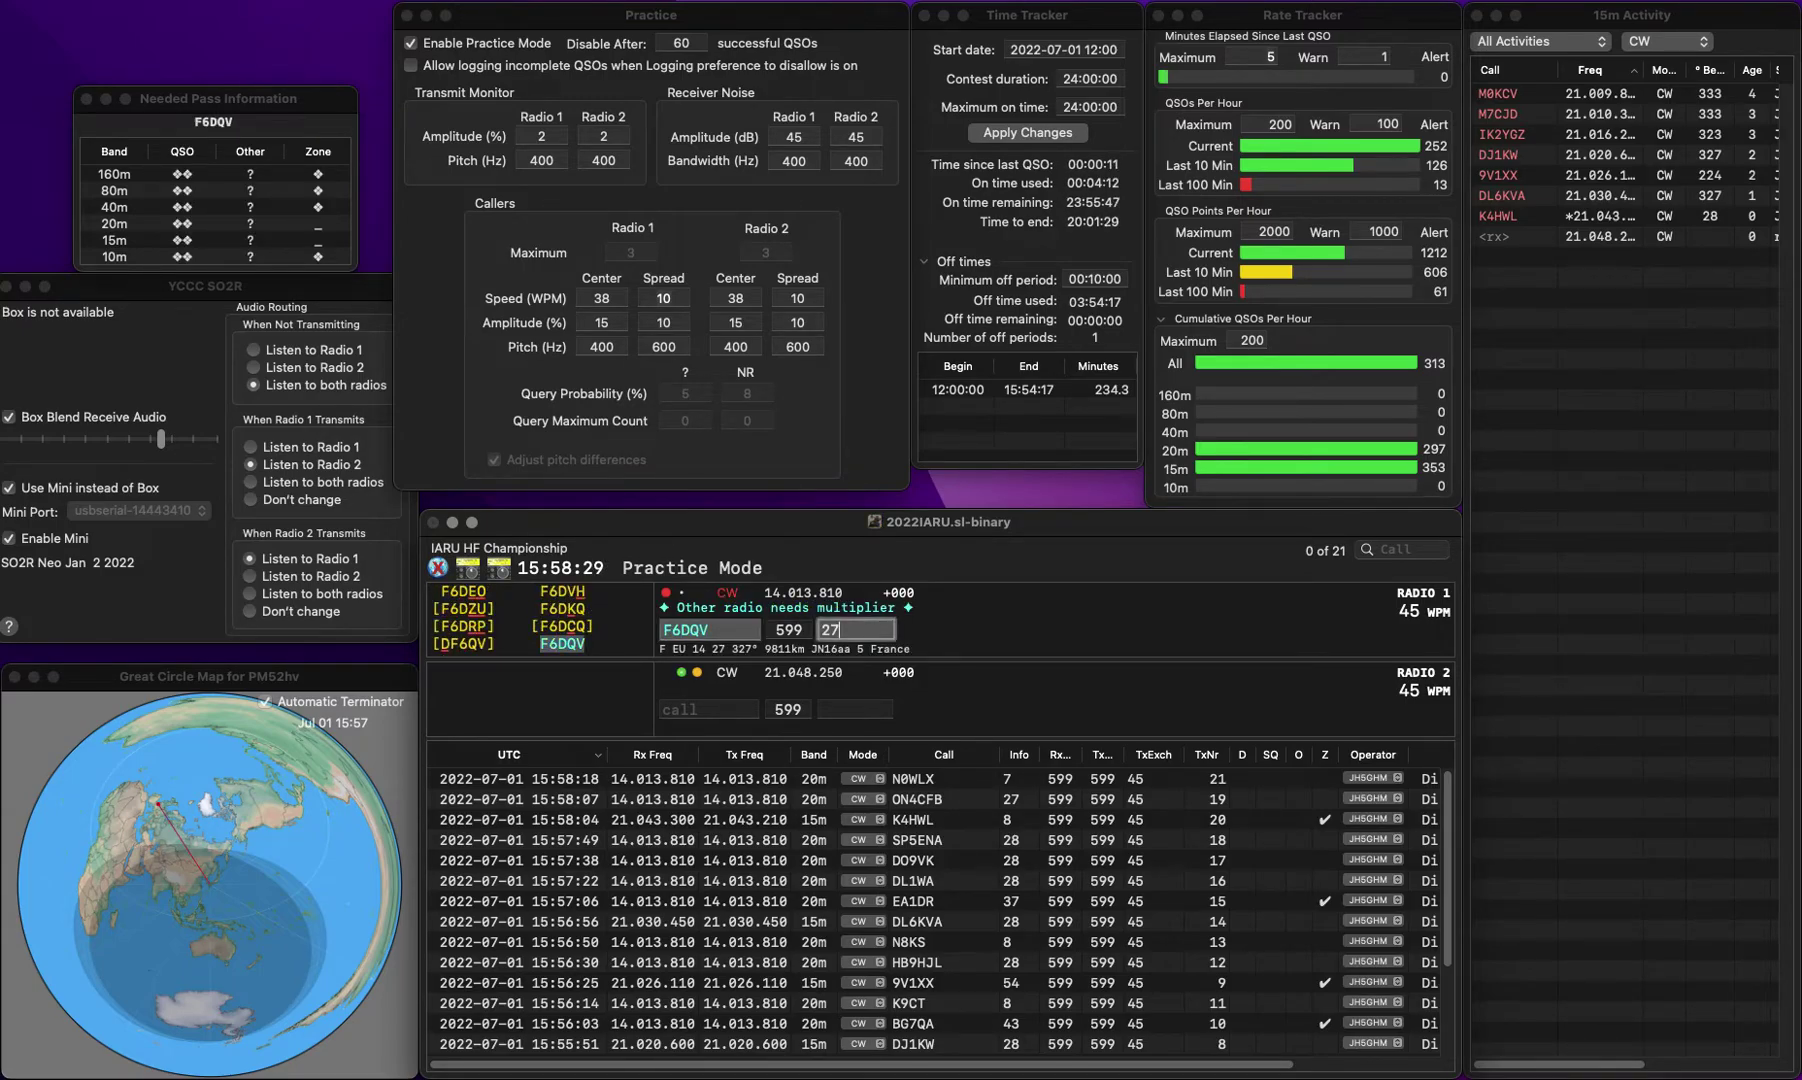
key(Down)
text(N1VH)
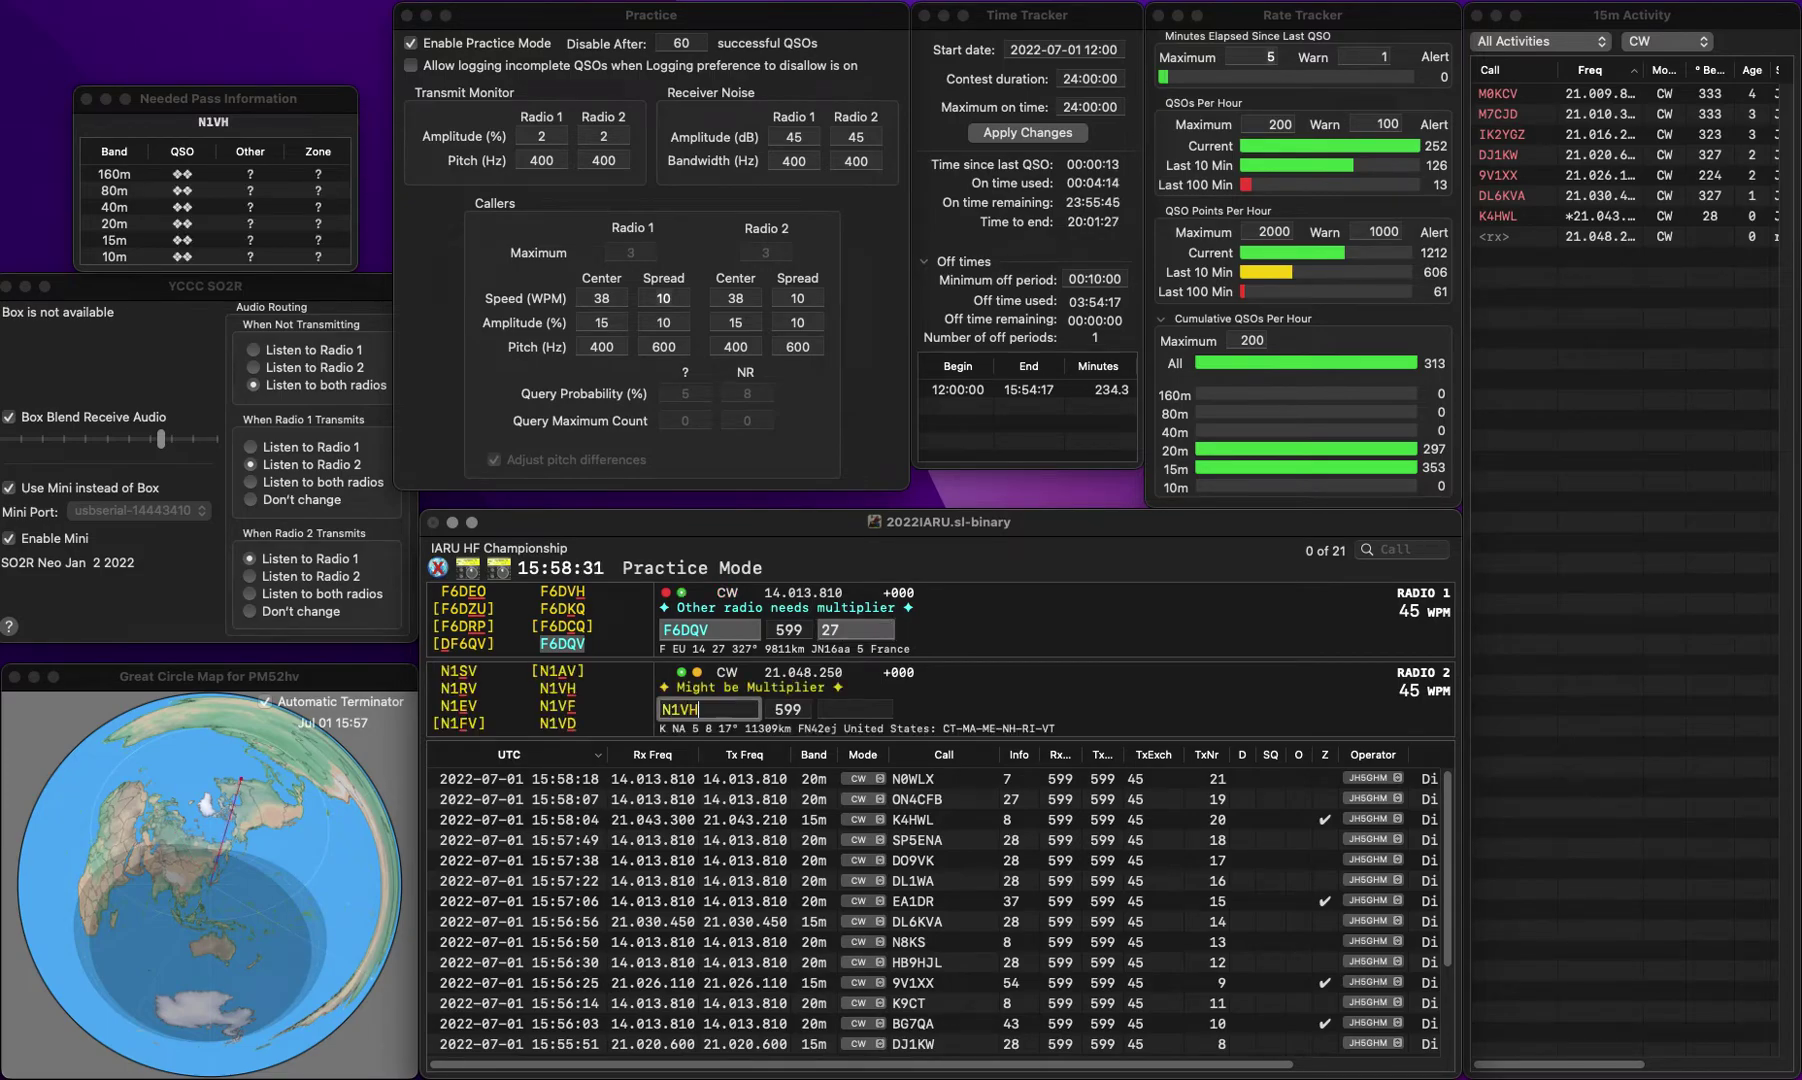
key(space)
key(Return)
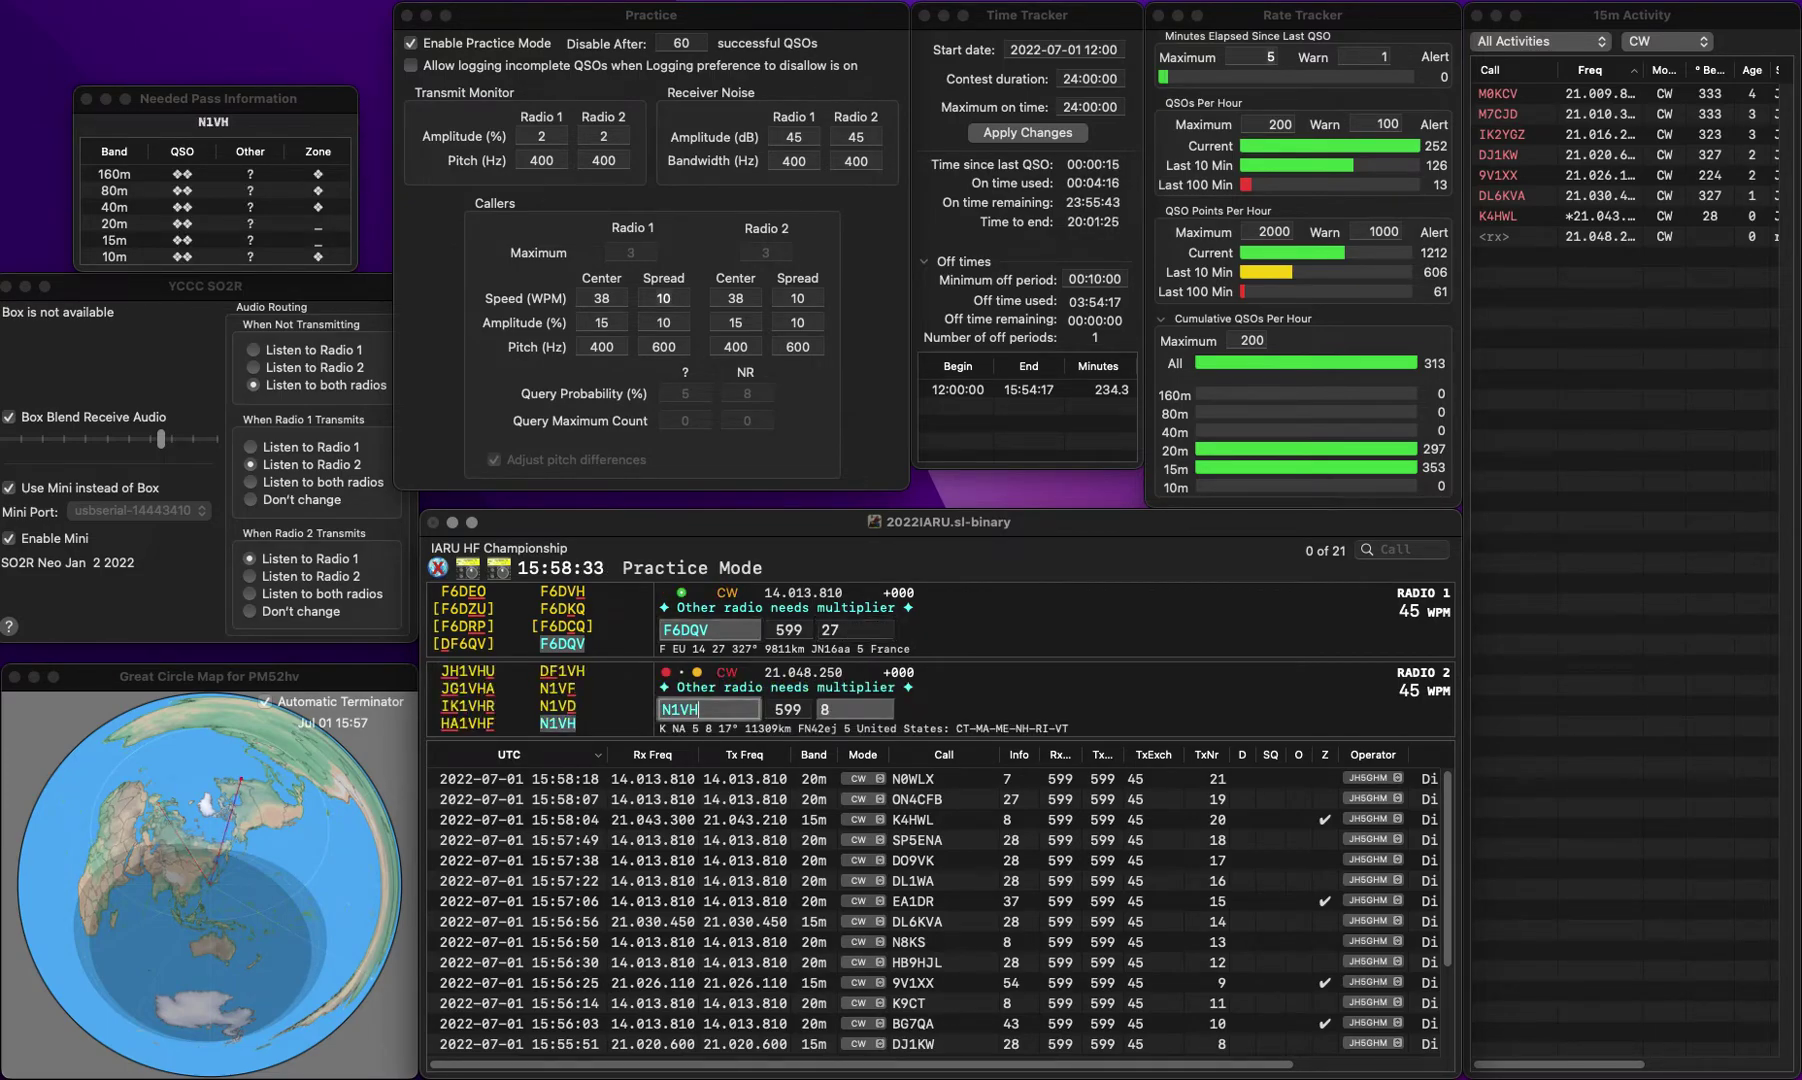
key(Return)
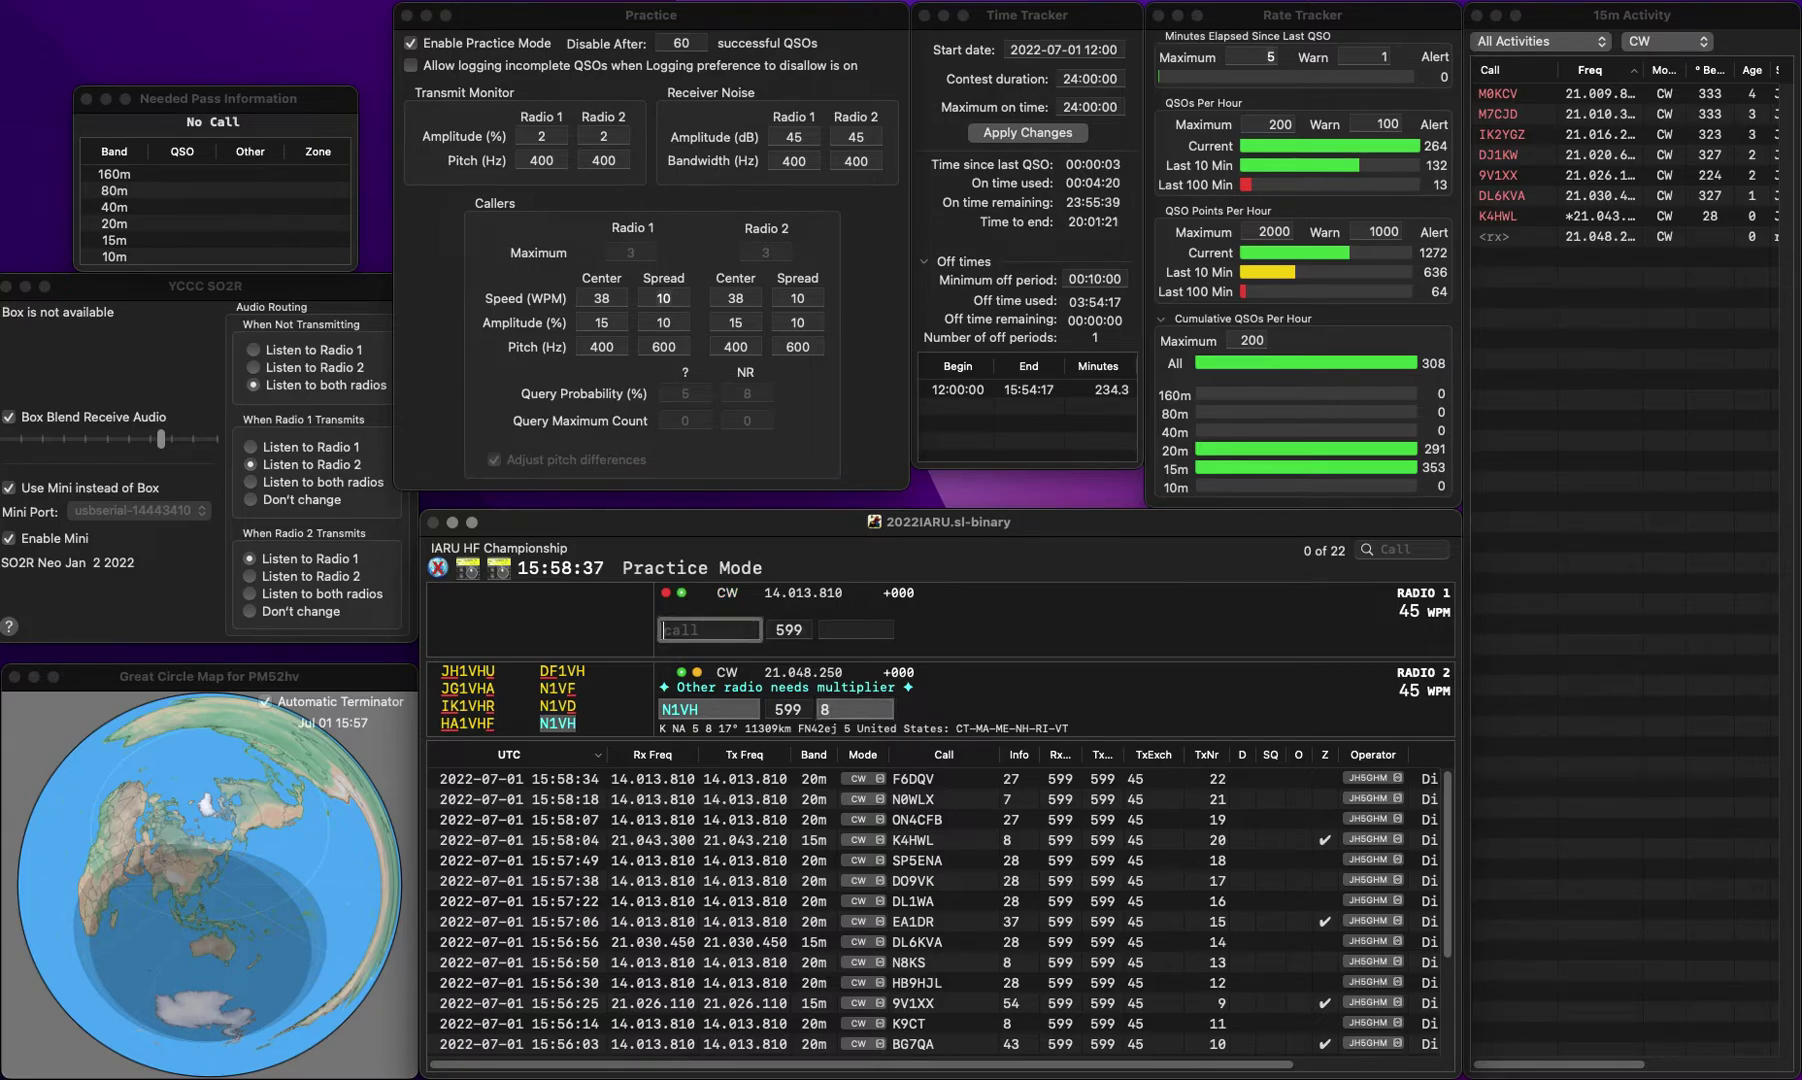
key(Return)
Step: Enter KC2YME on Radio 1, correcting the mistyped letter, and log the contact with the received exchange 8
text(K)
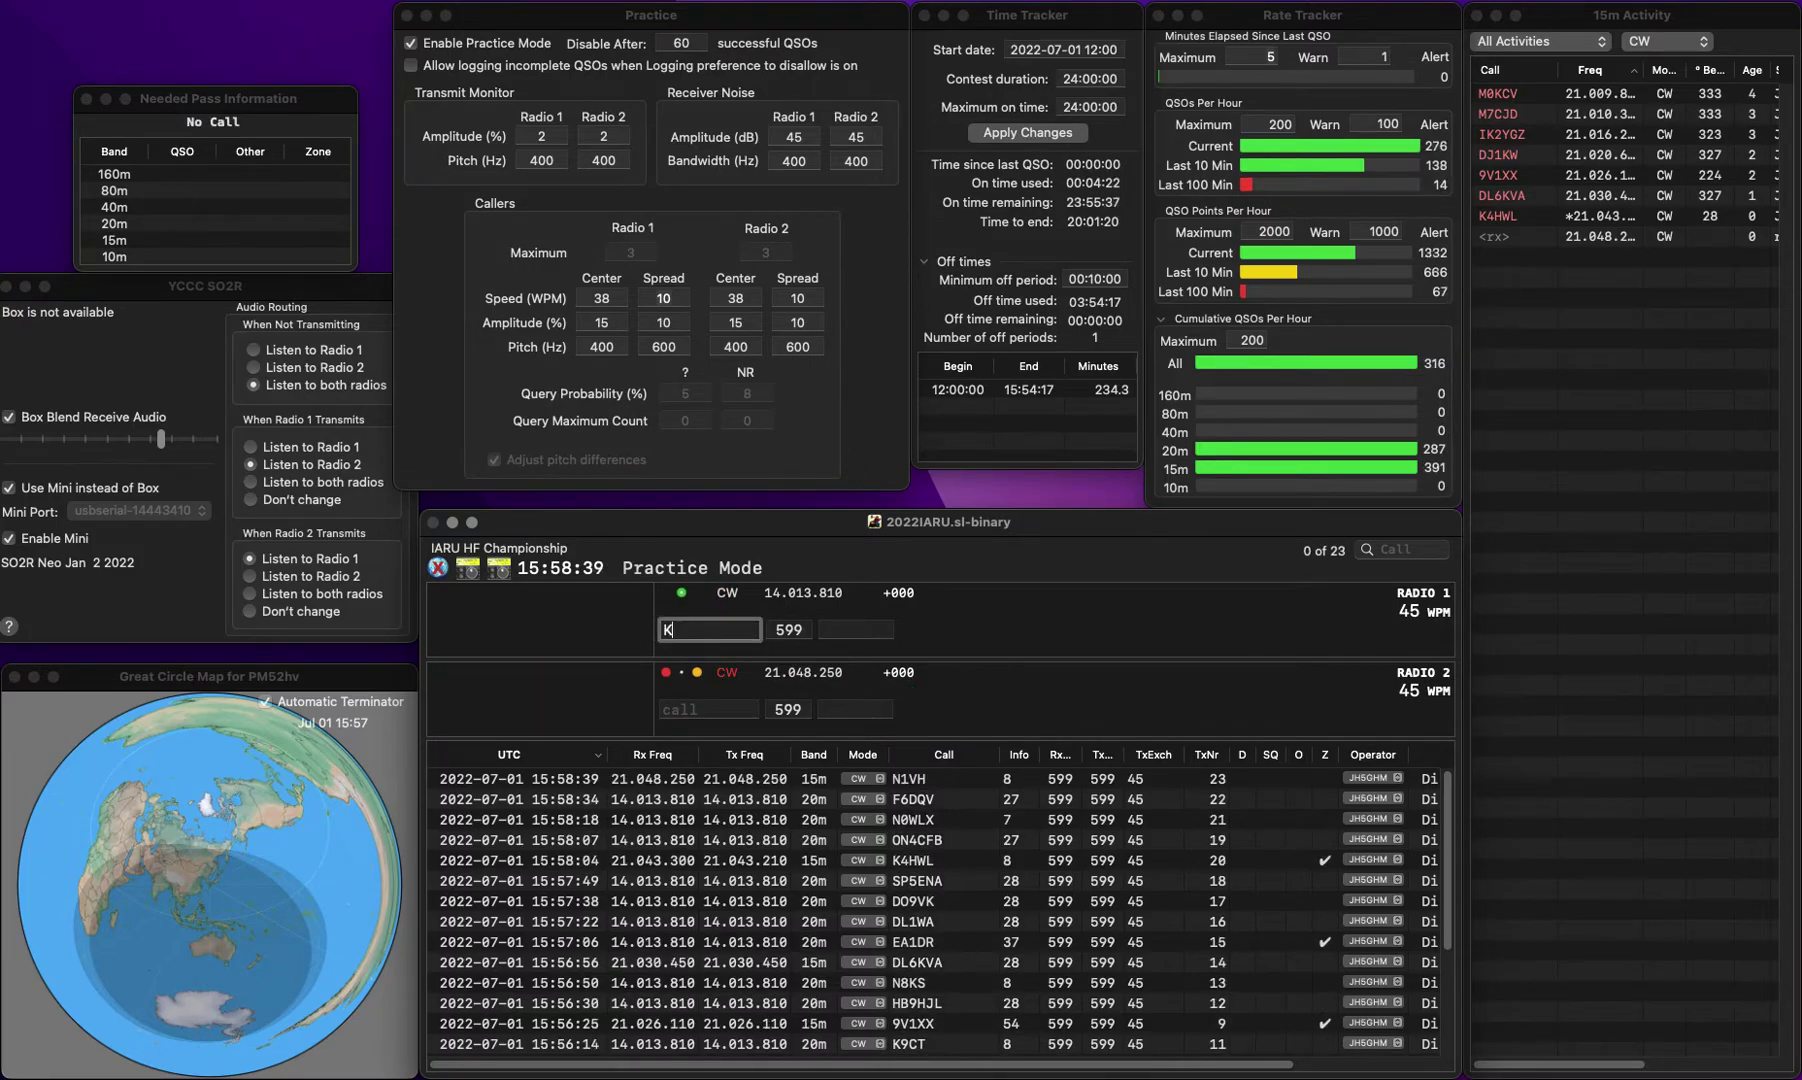
text(C2XME)
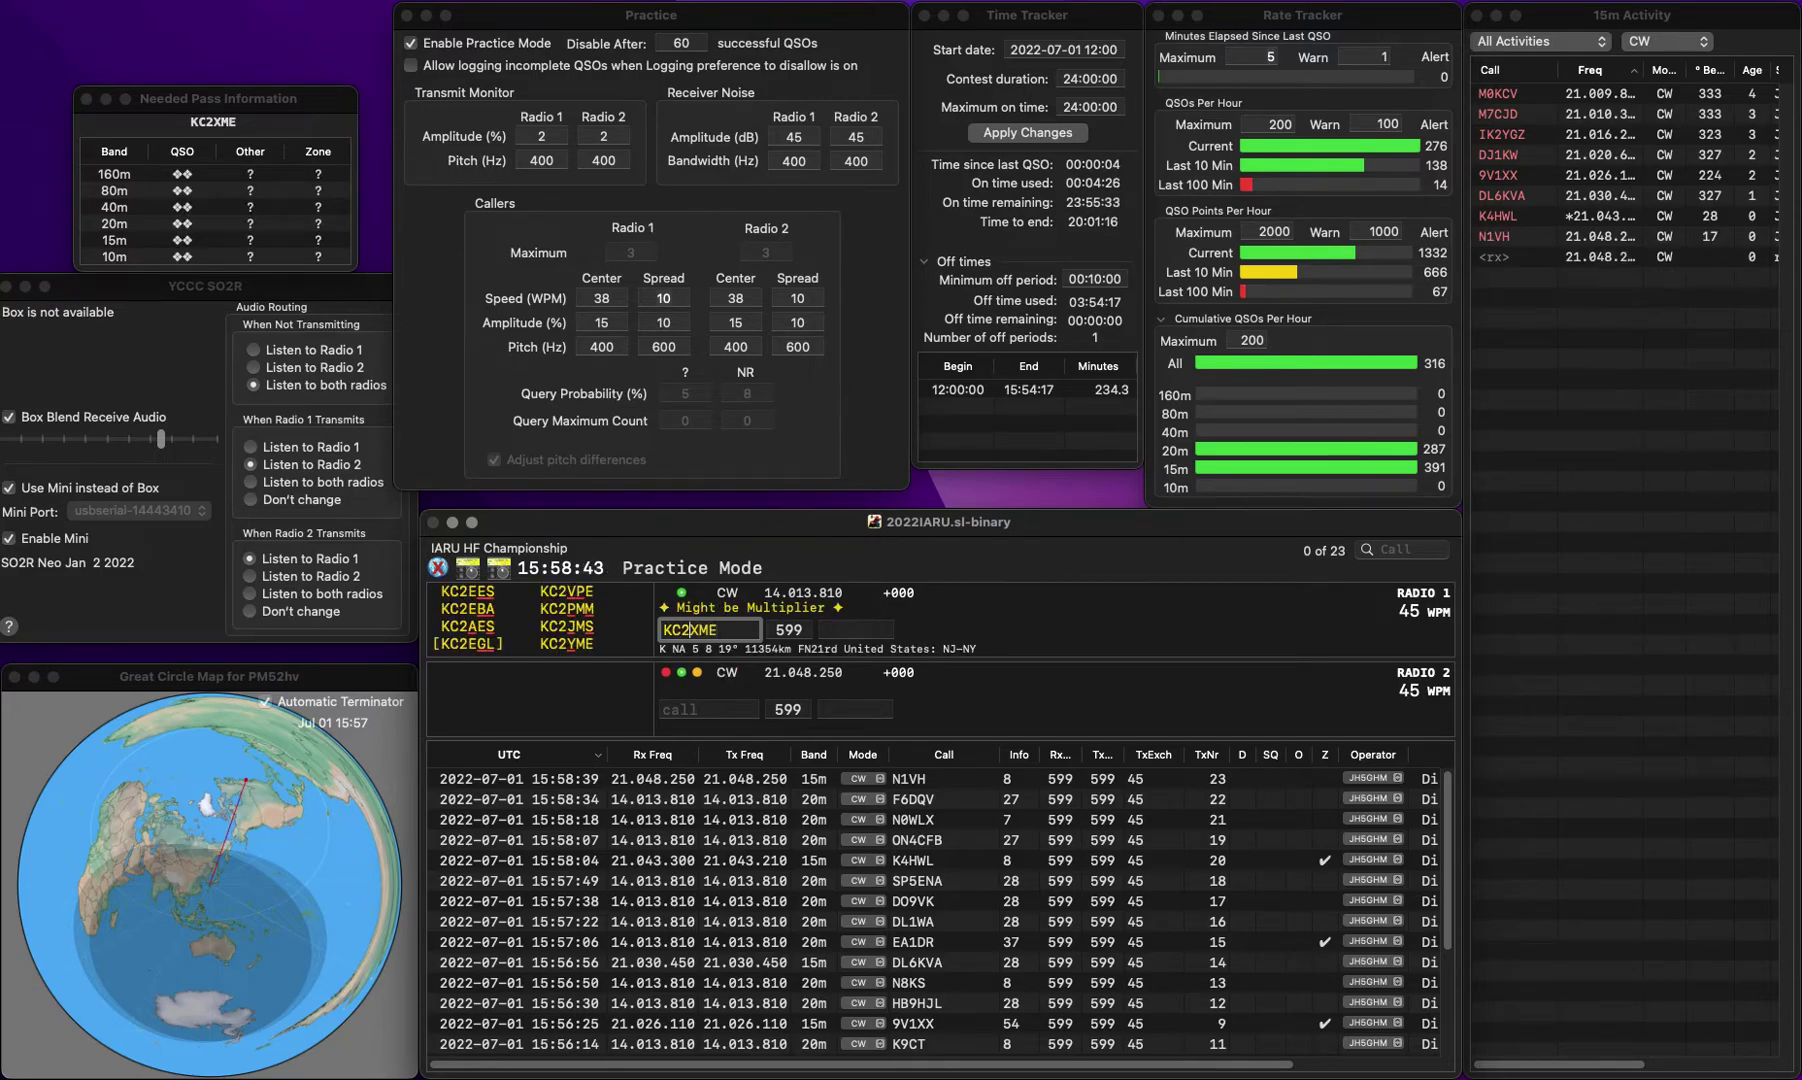
key(Delete)
text(Y)
key(Return)
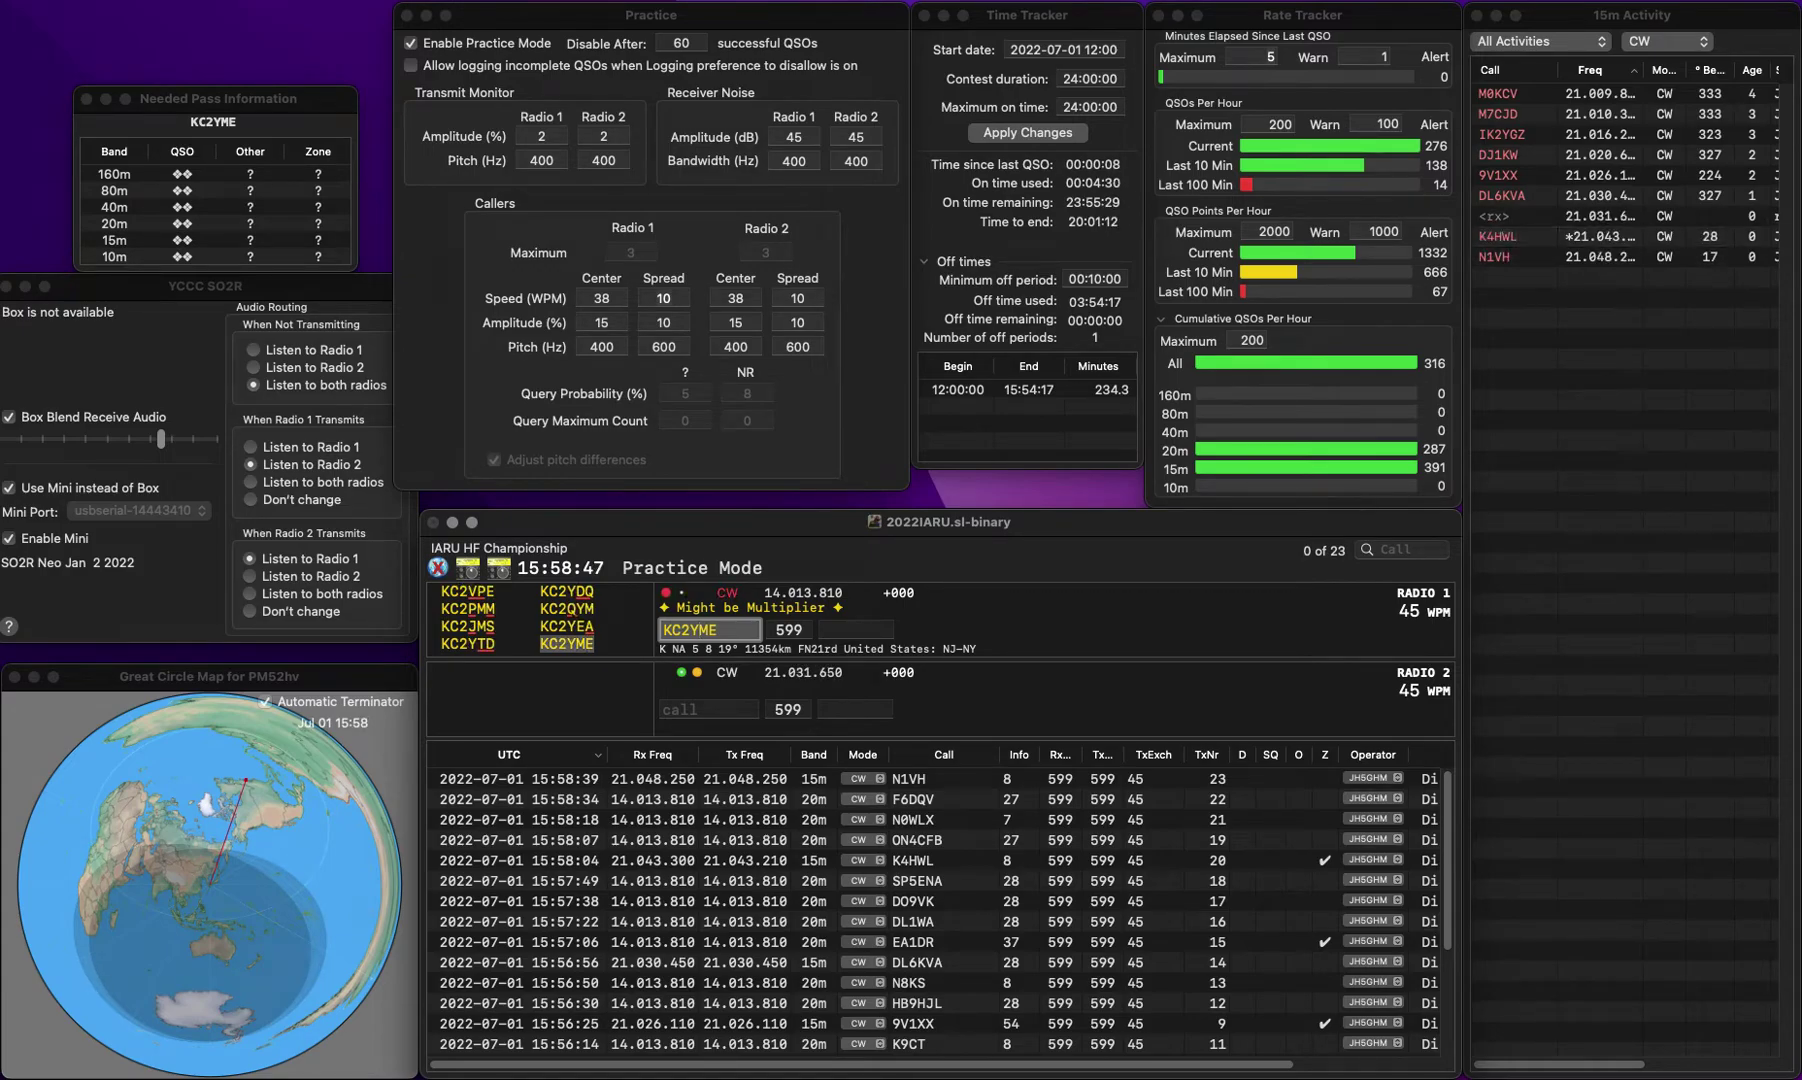
key(Return)
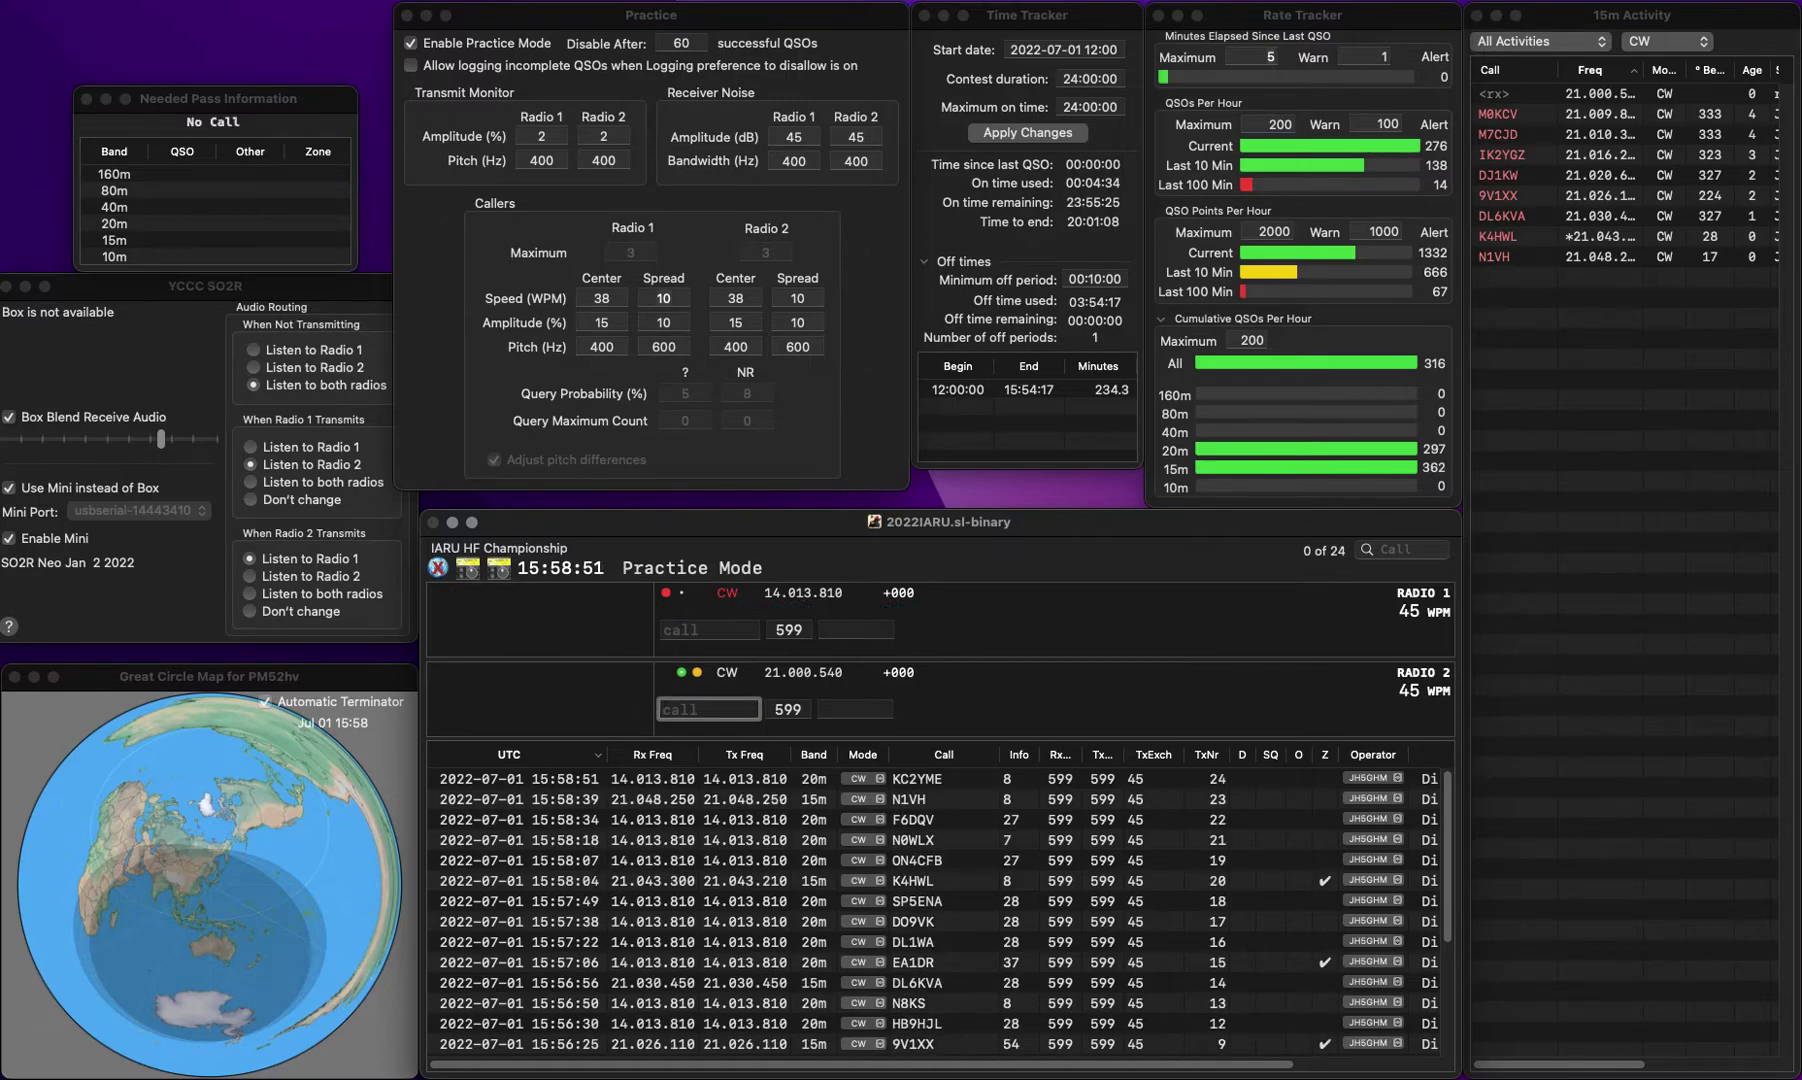
text(WW0ND)
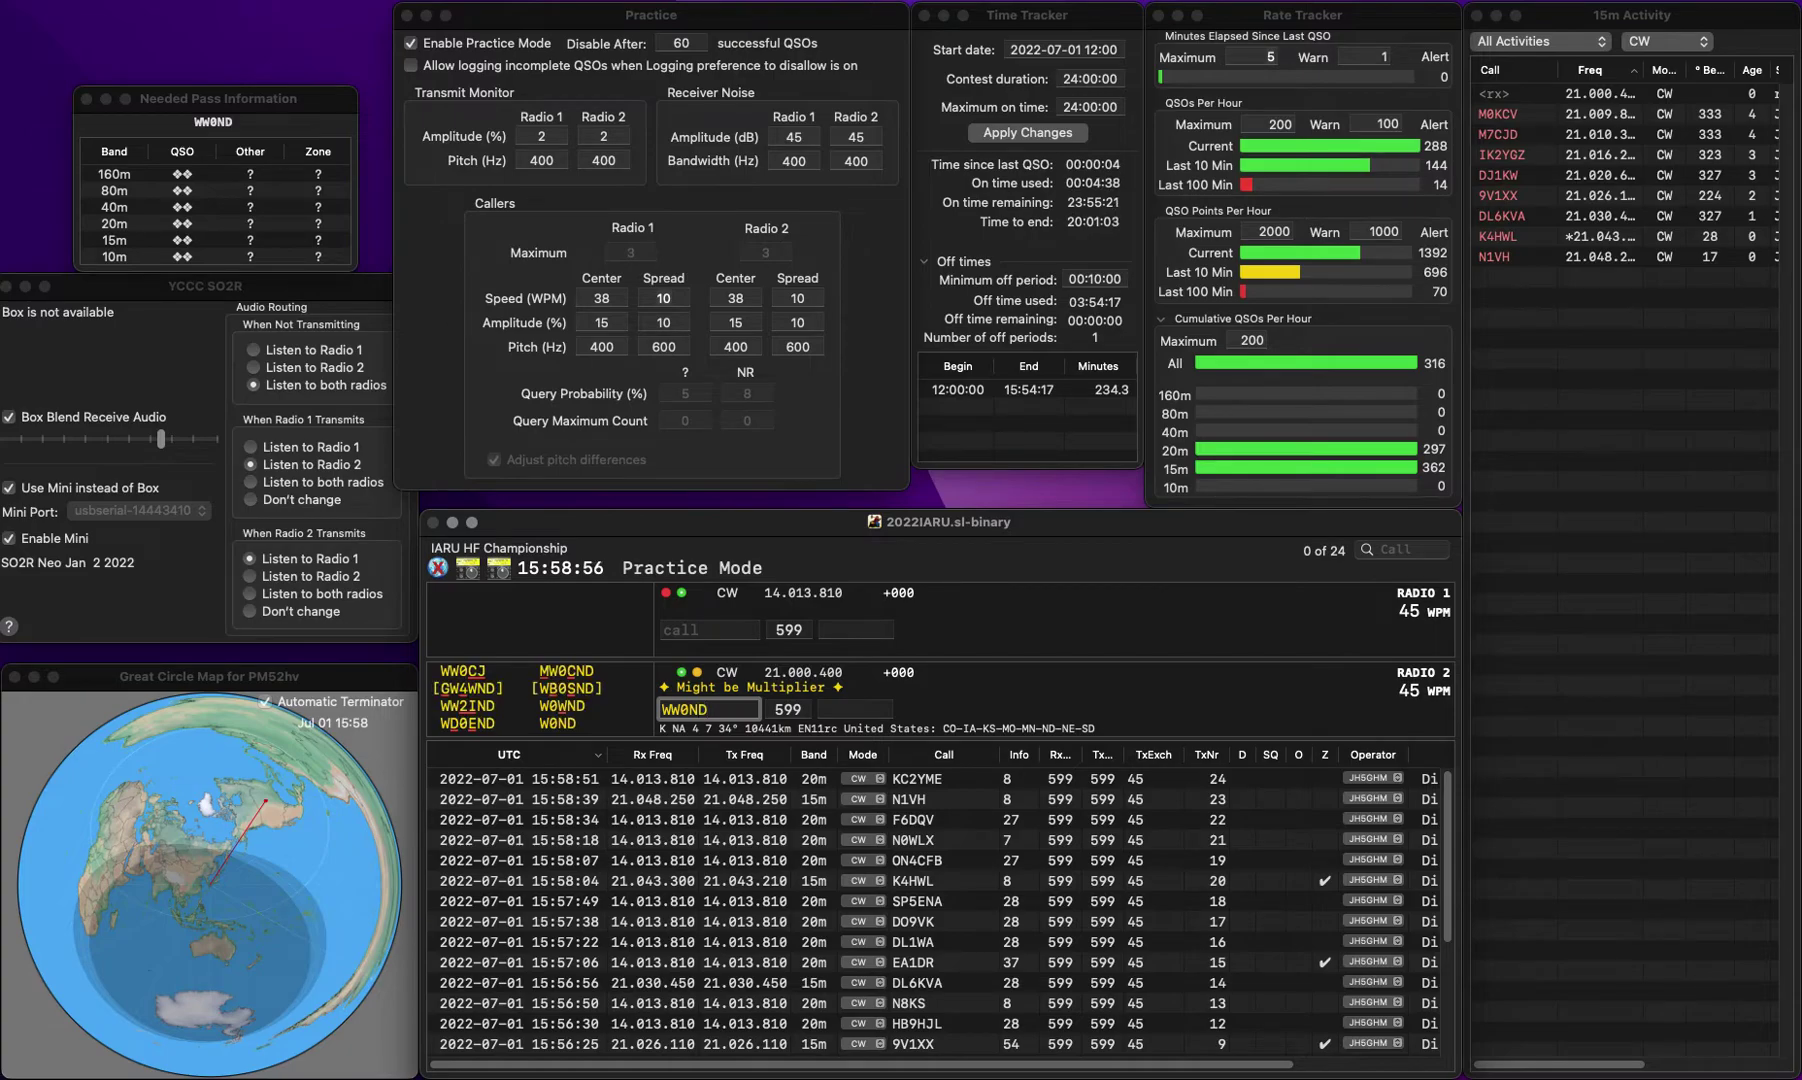
key(Return)
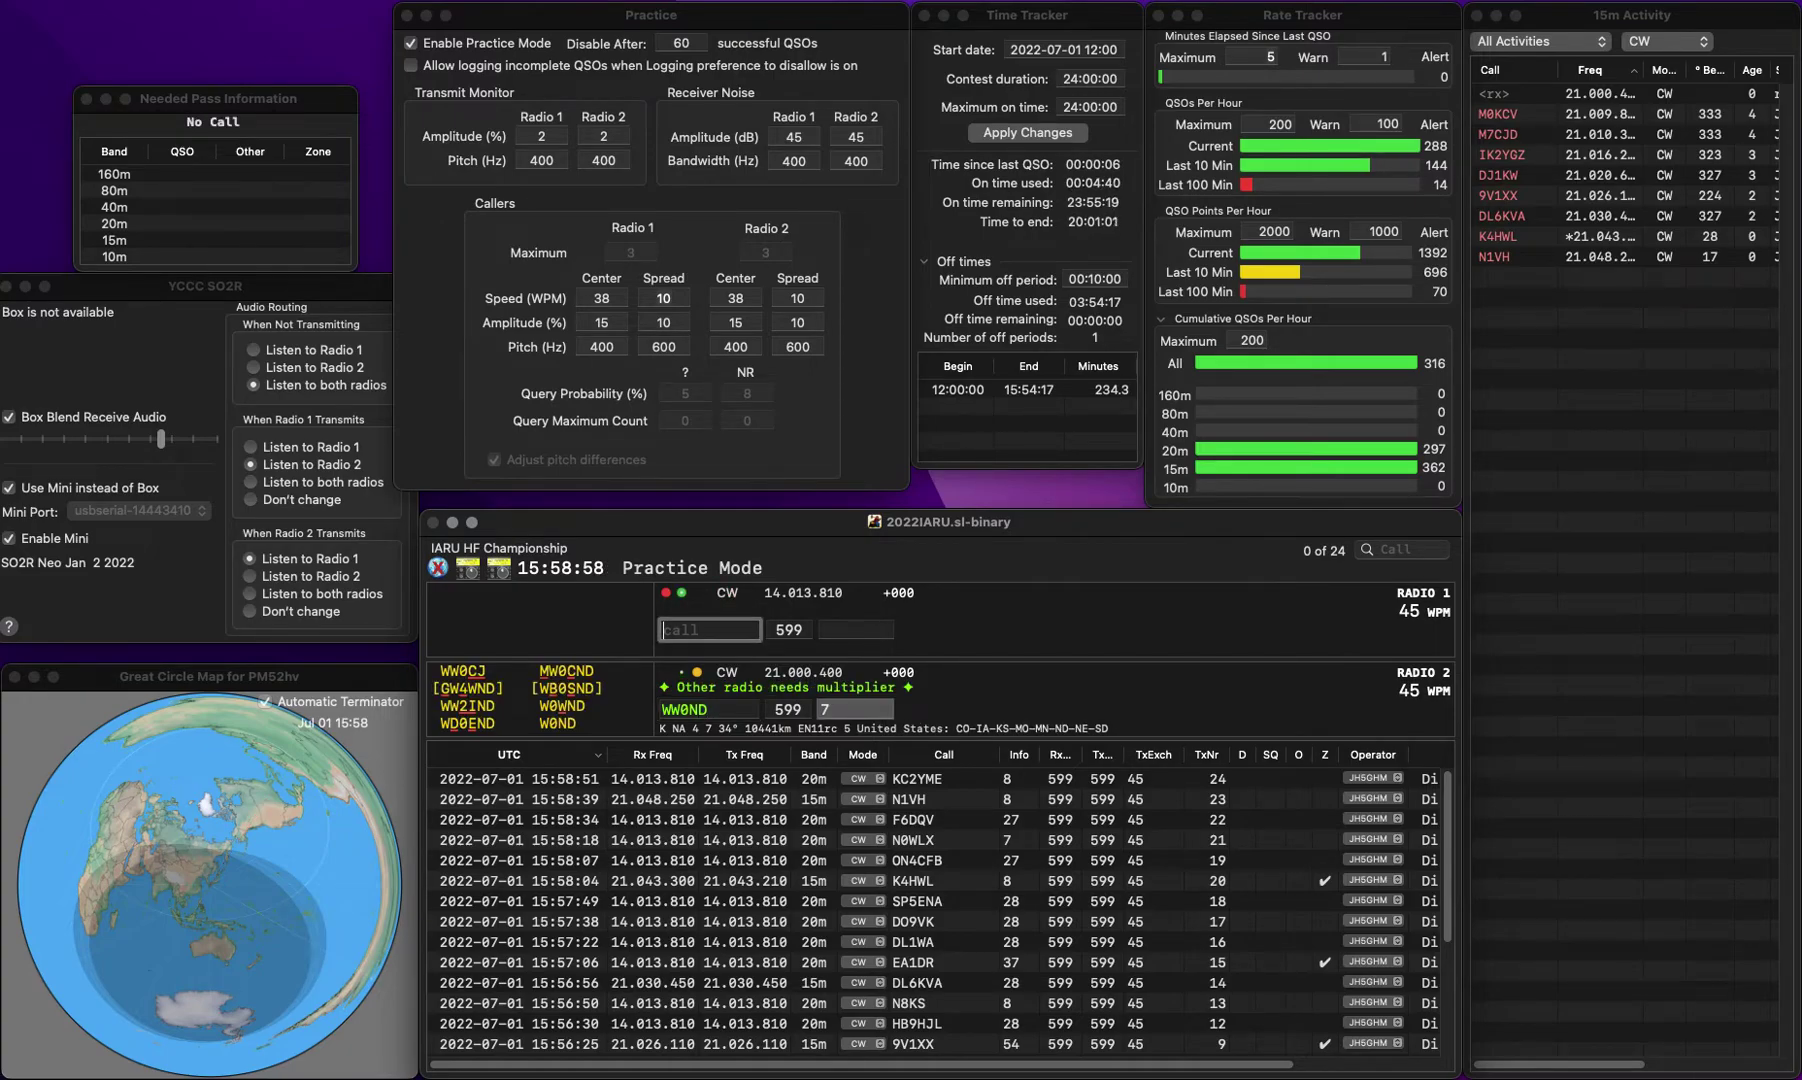
text(AB9V)
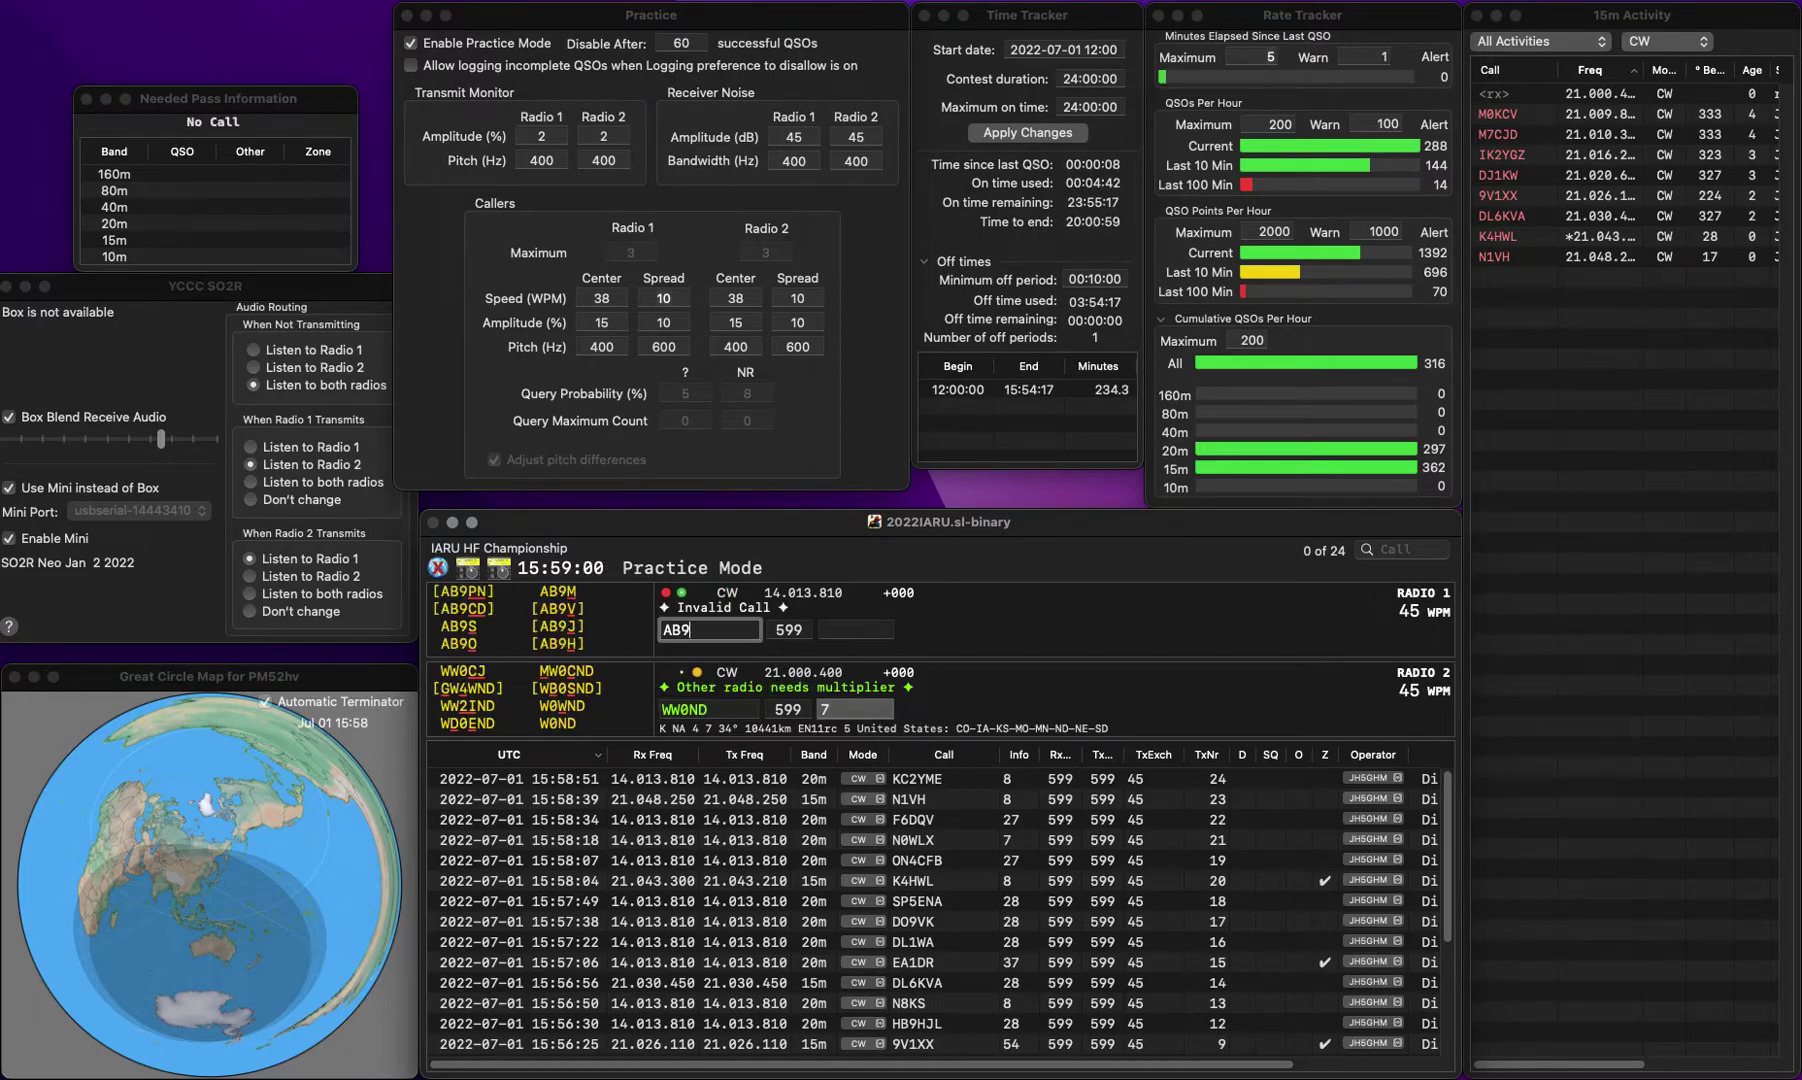
key(Return)
key(Tab)
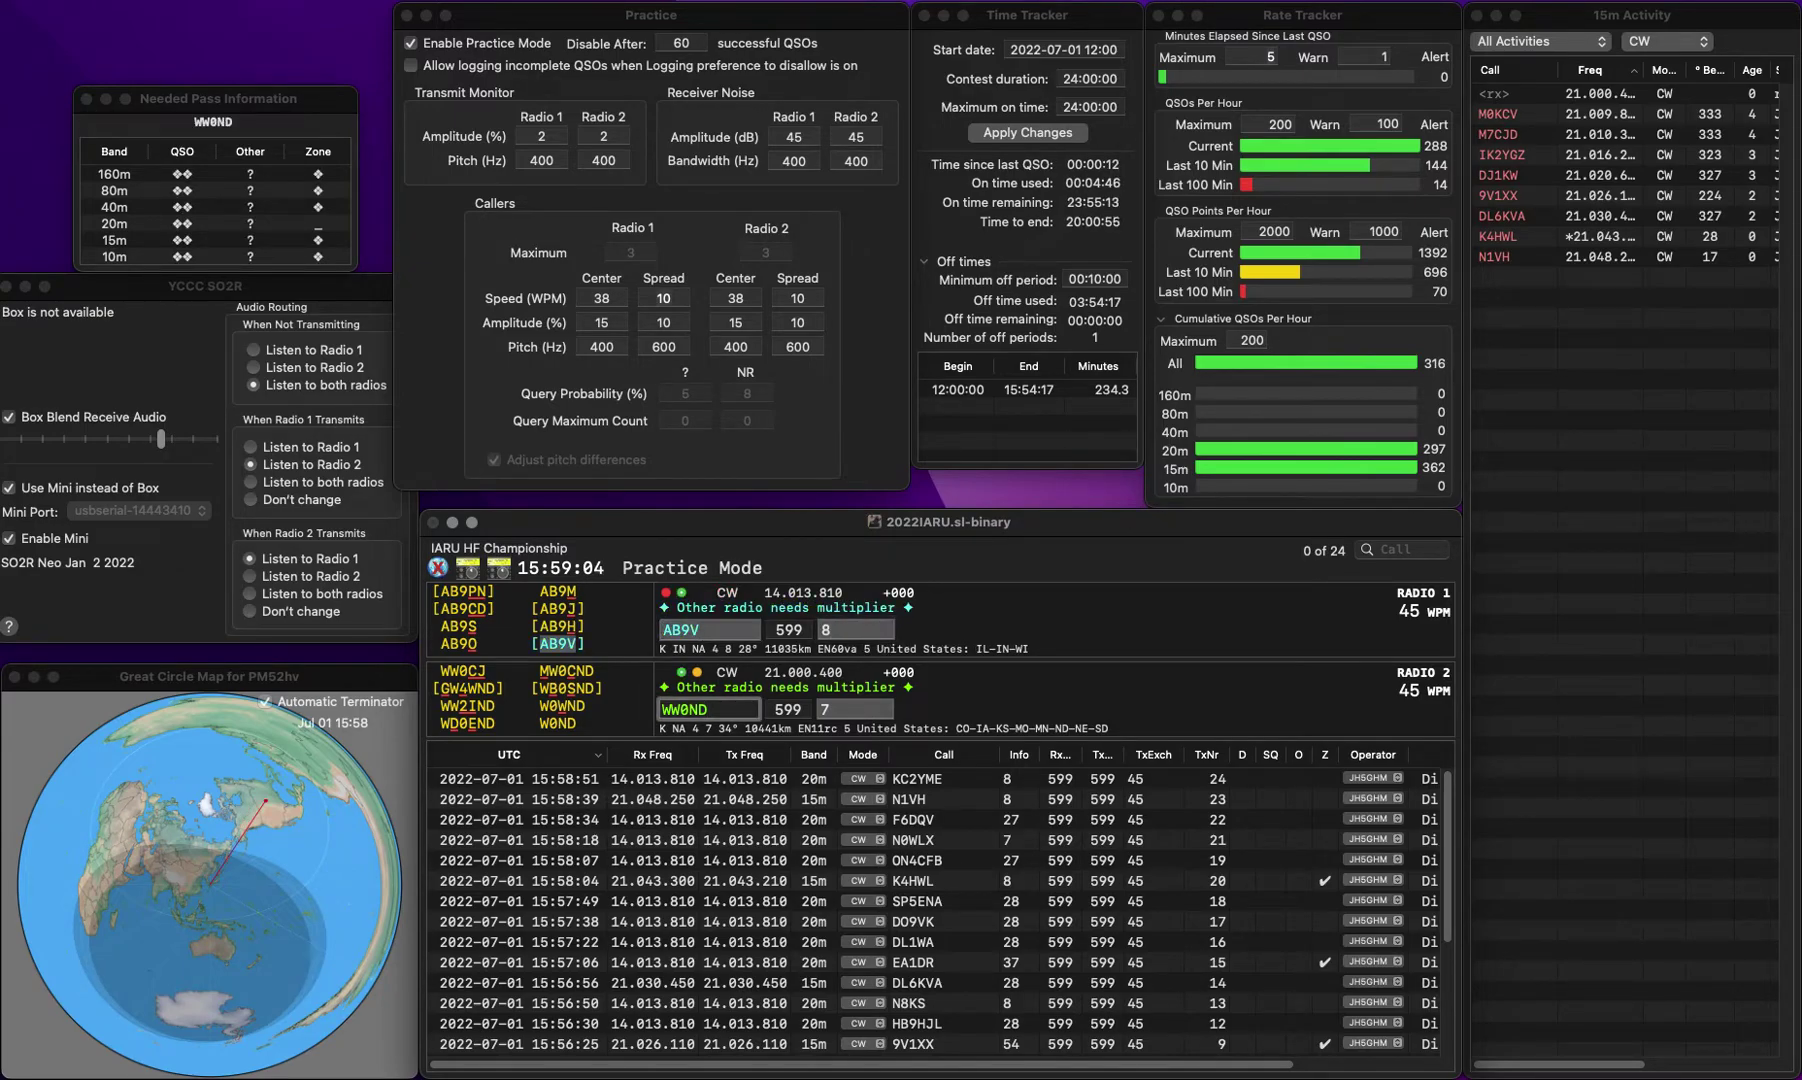
key(ctrl+Left)
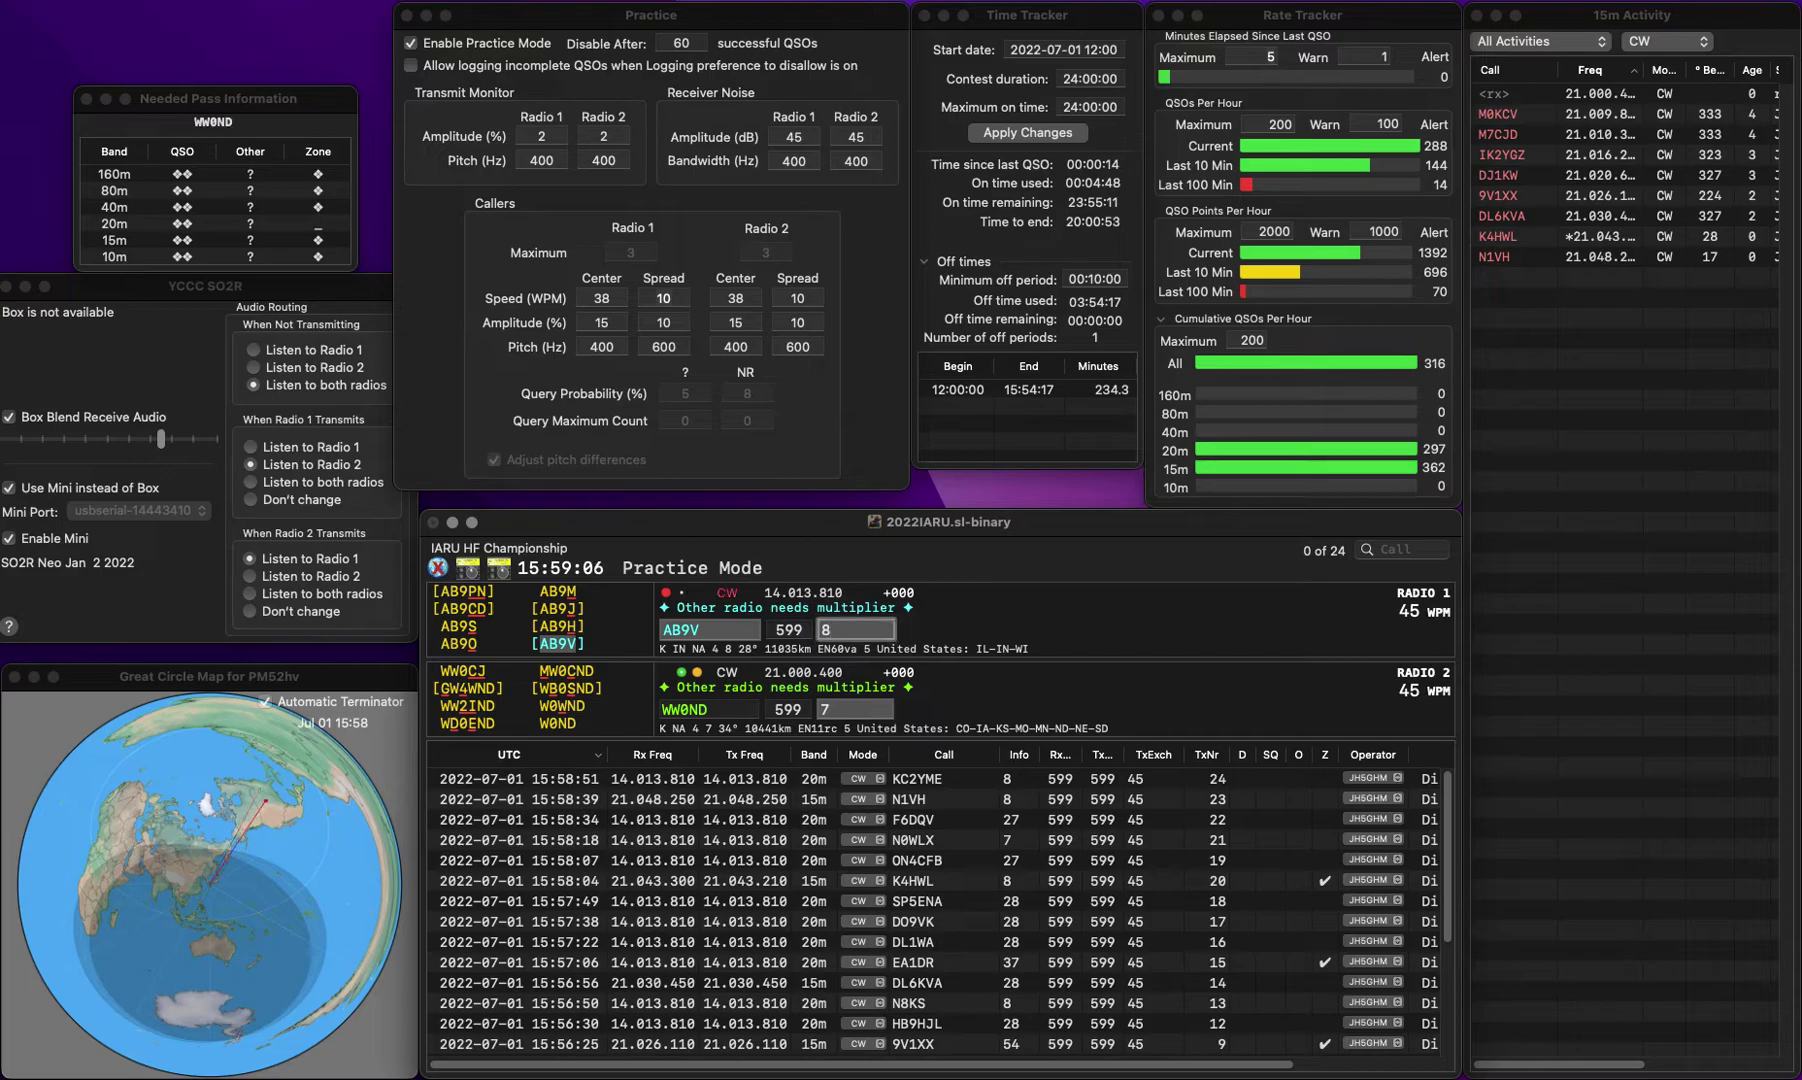
key(Return)
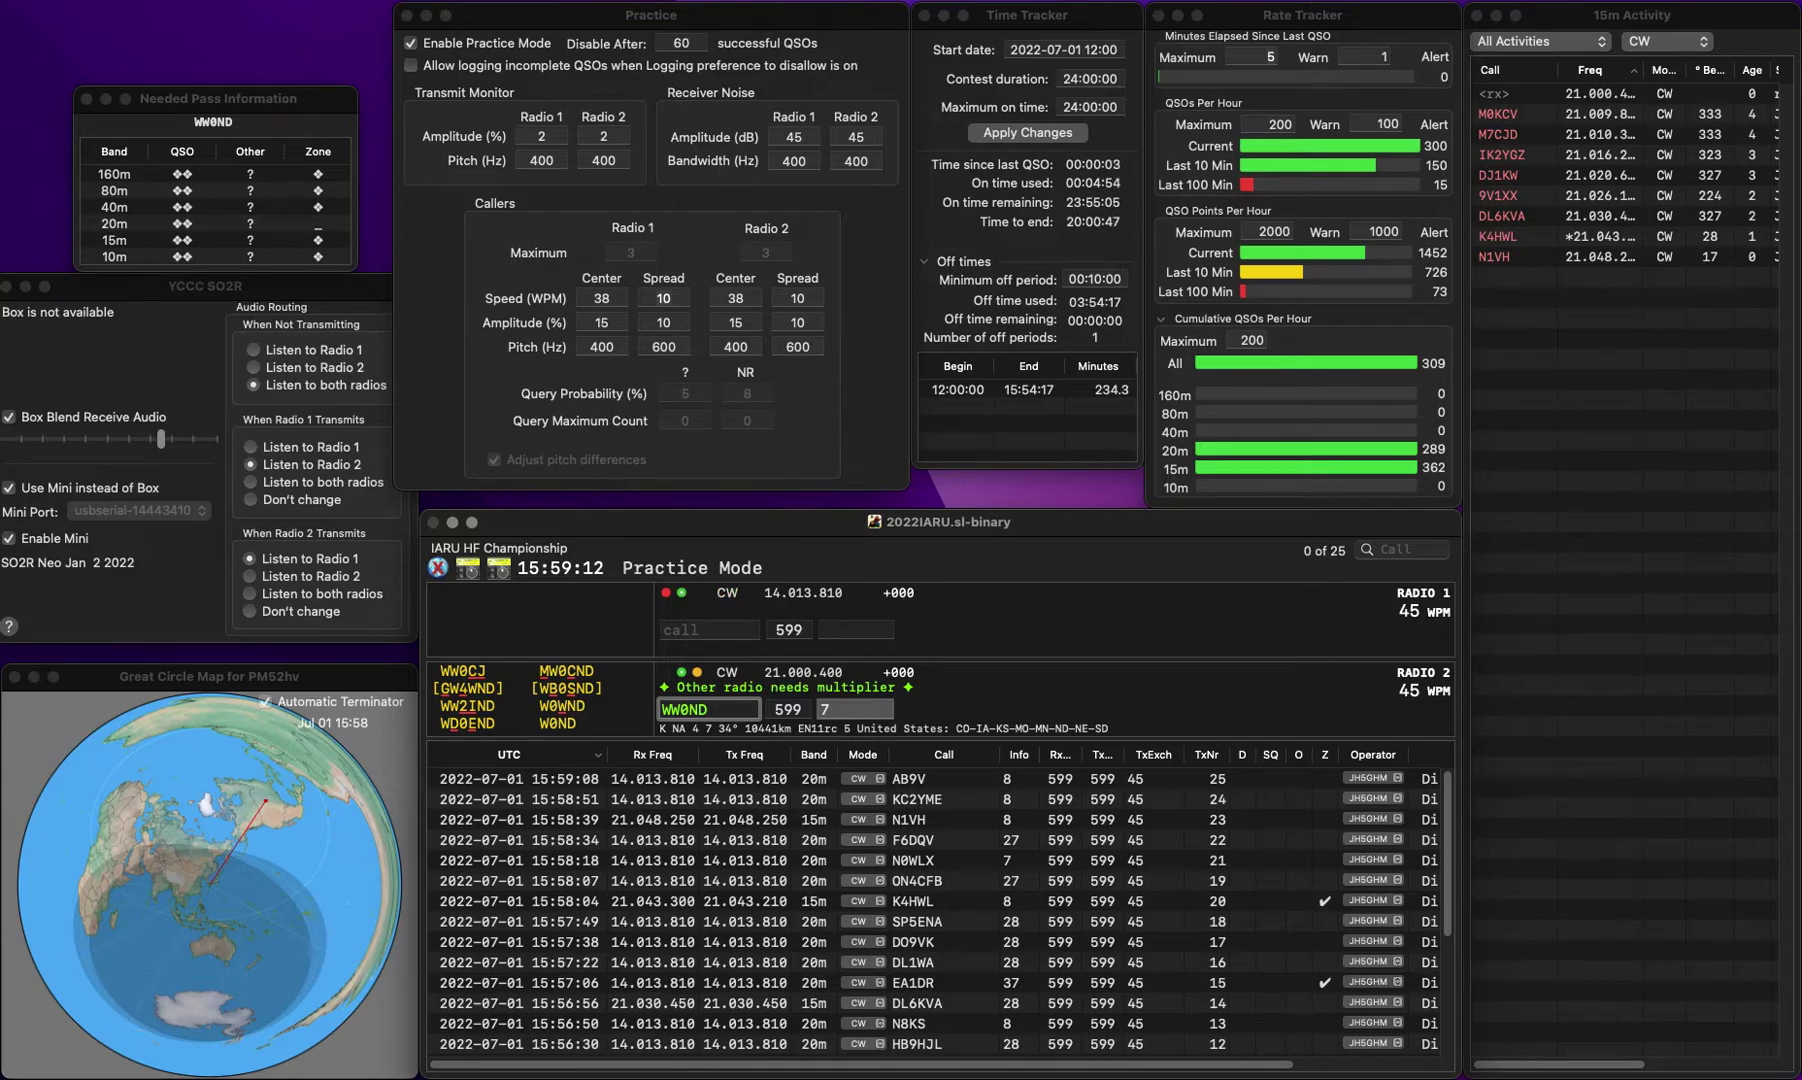
Step: Enter the call KQ2N on Radio 1 with the received exchange 8
click(709, 629)
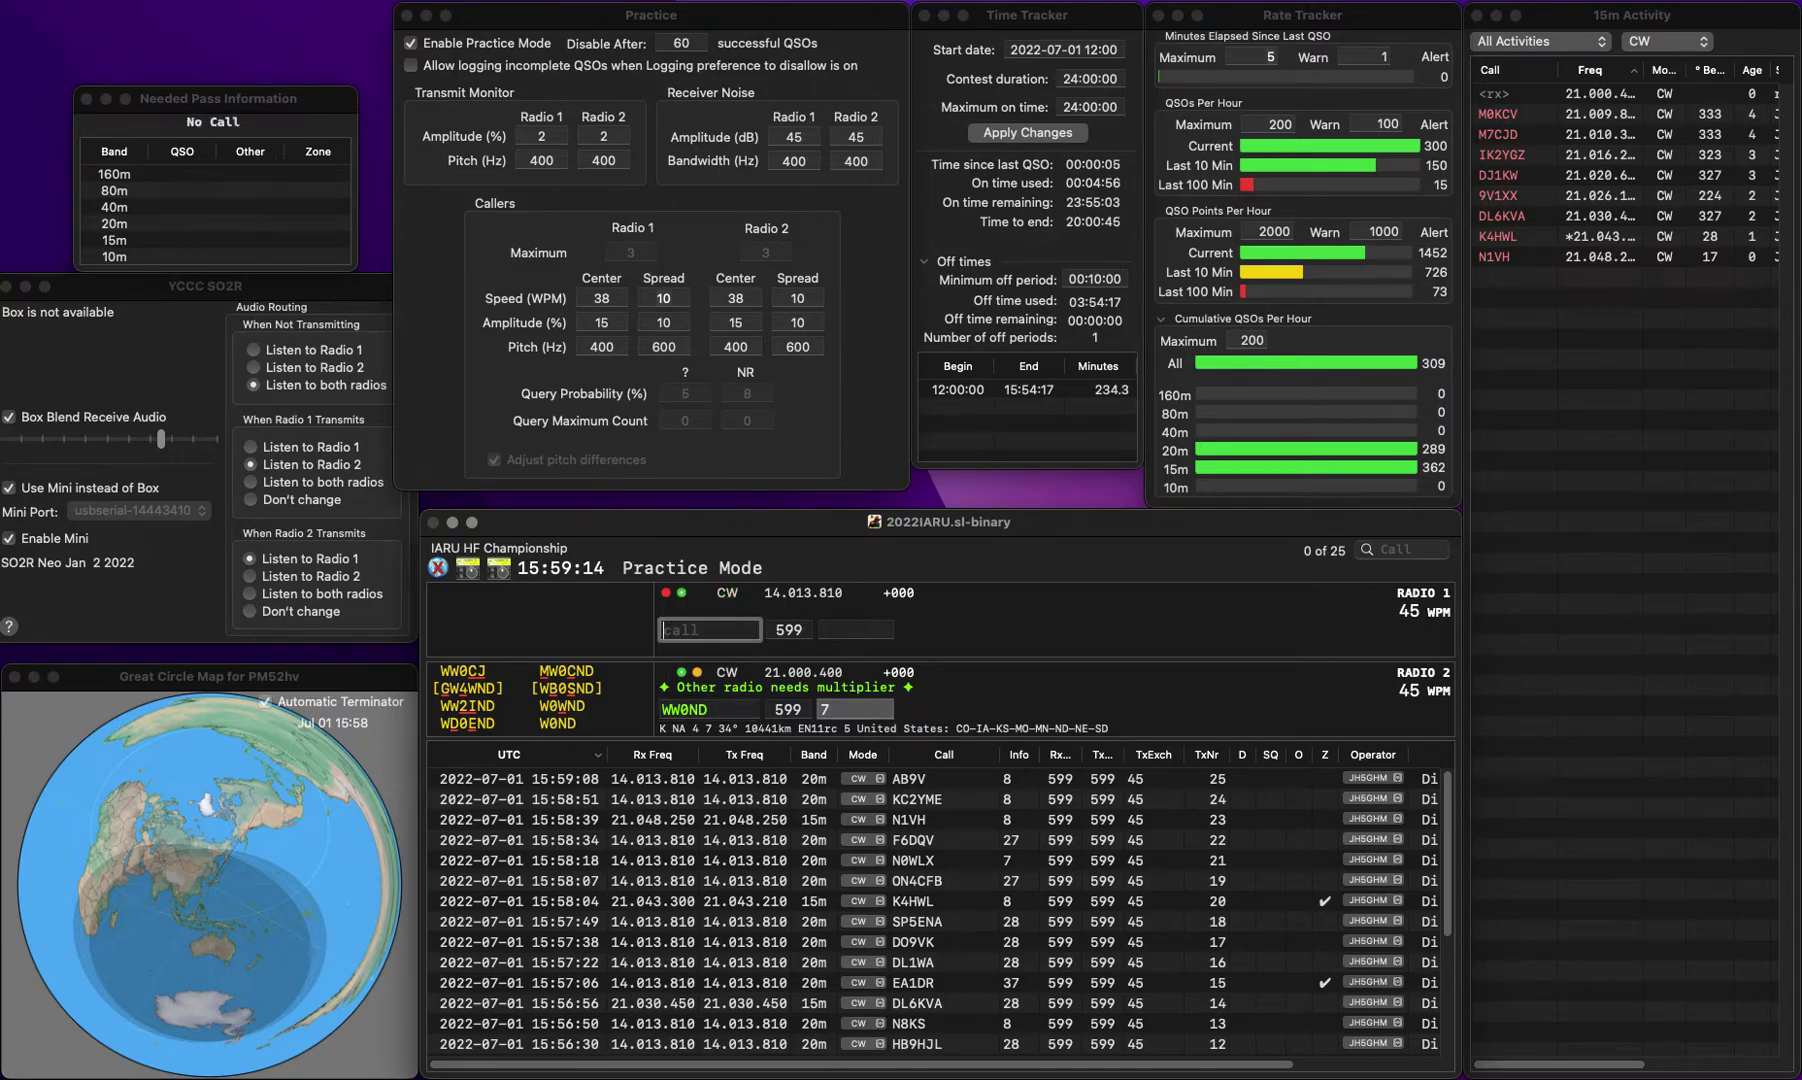
text(KQ2N)
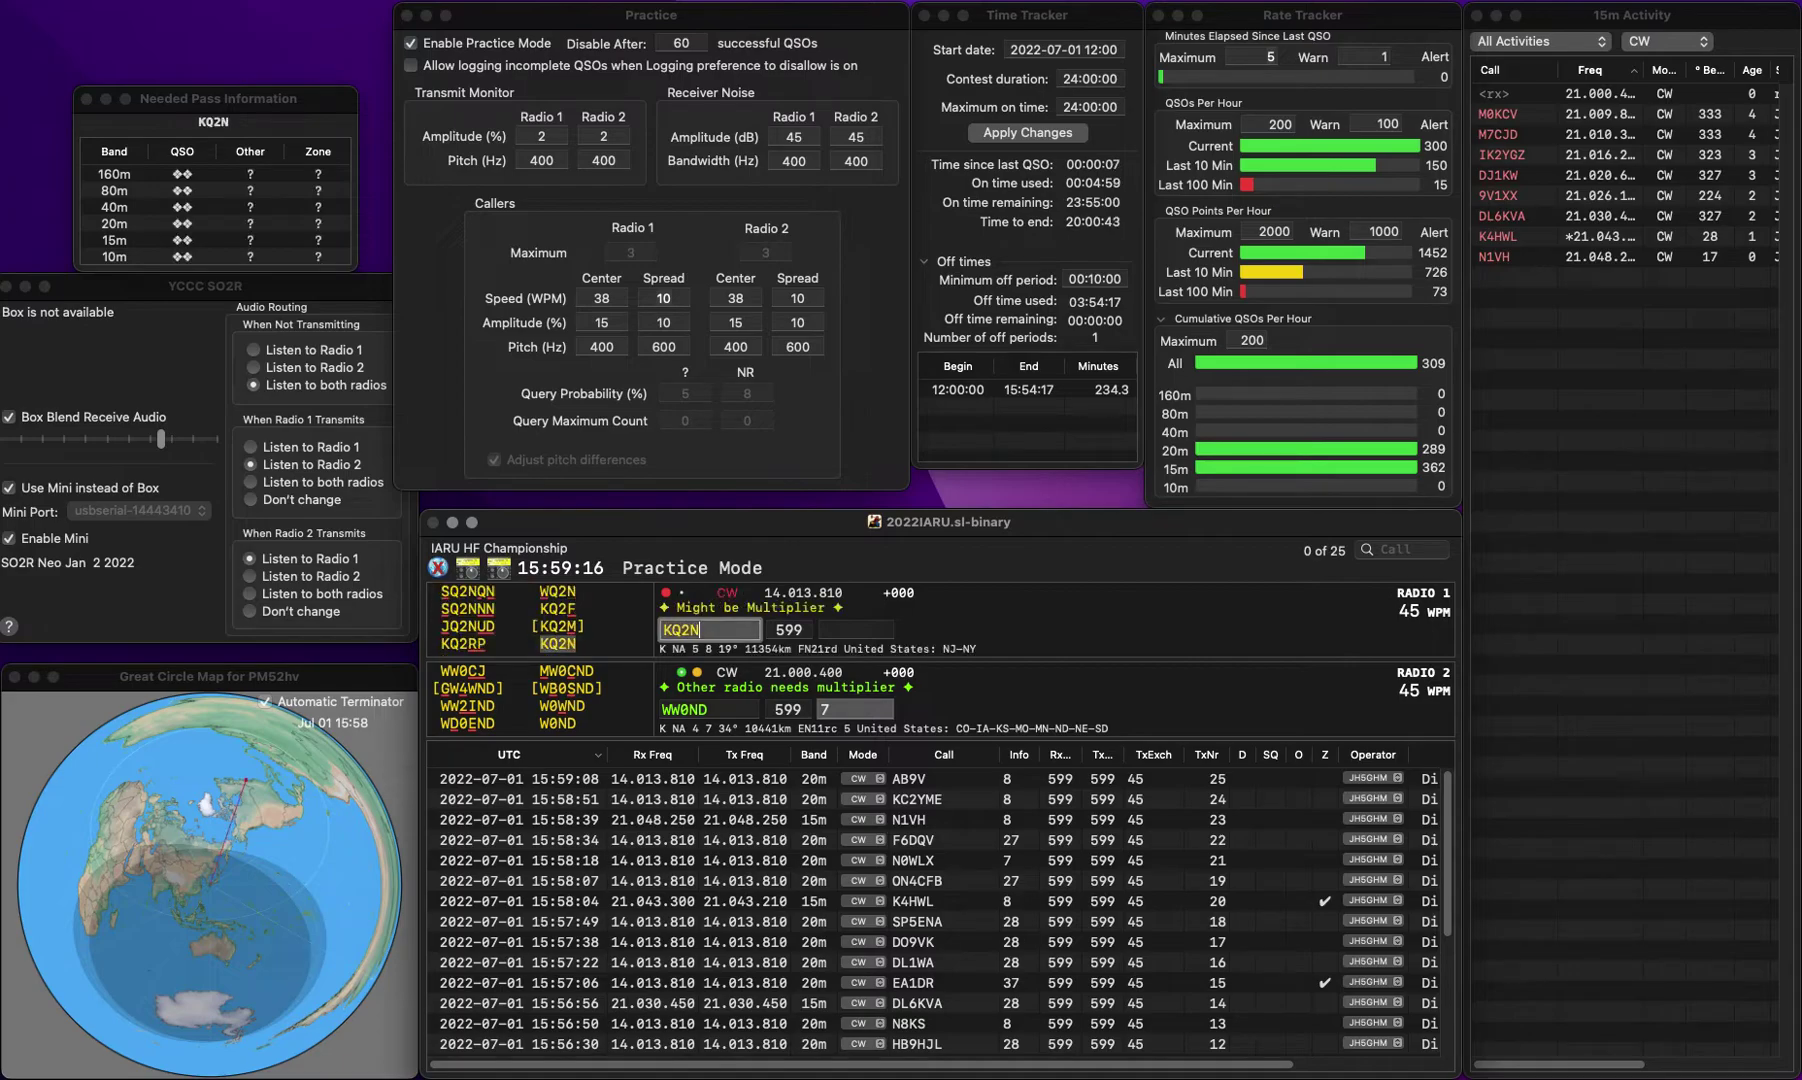
key(Return)
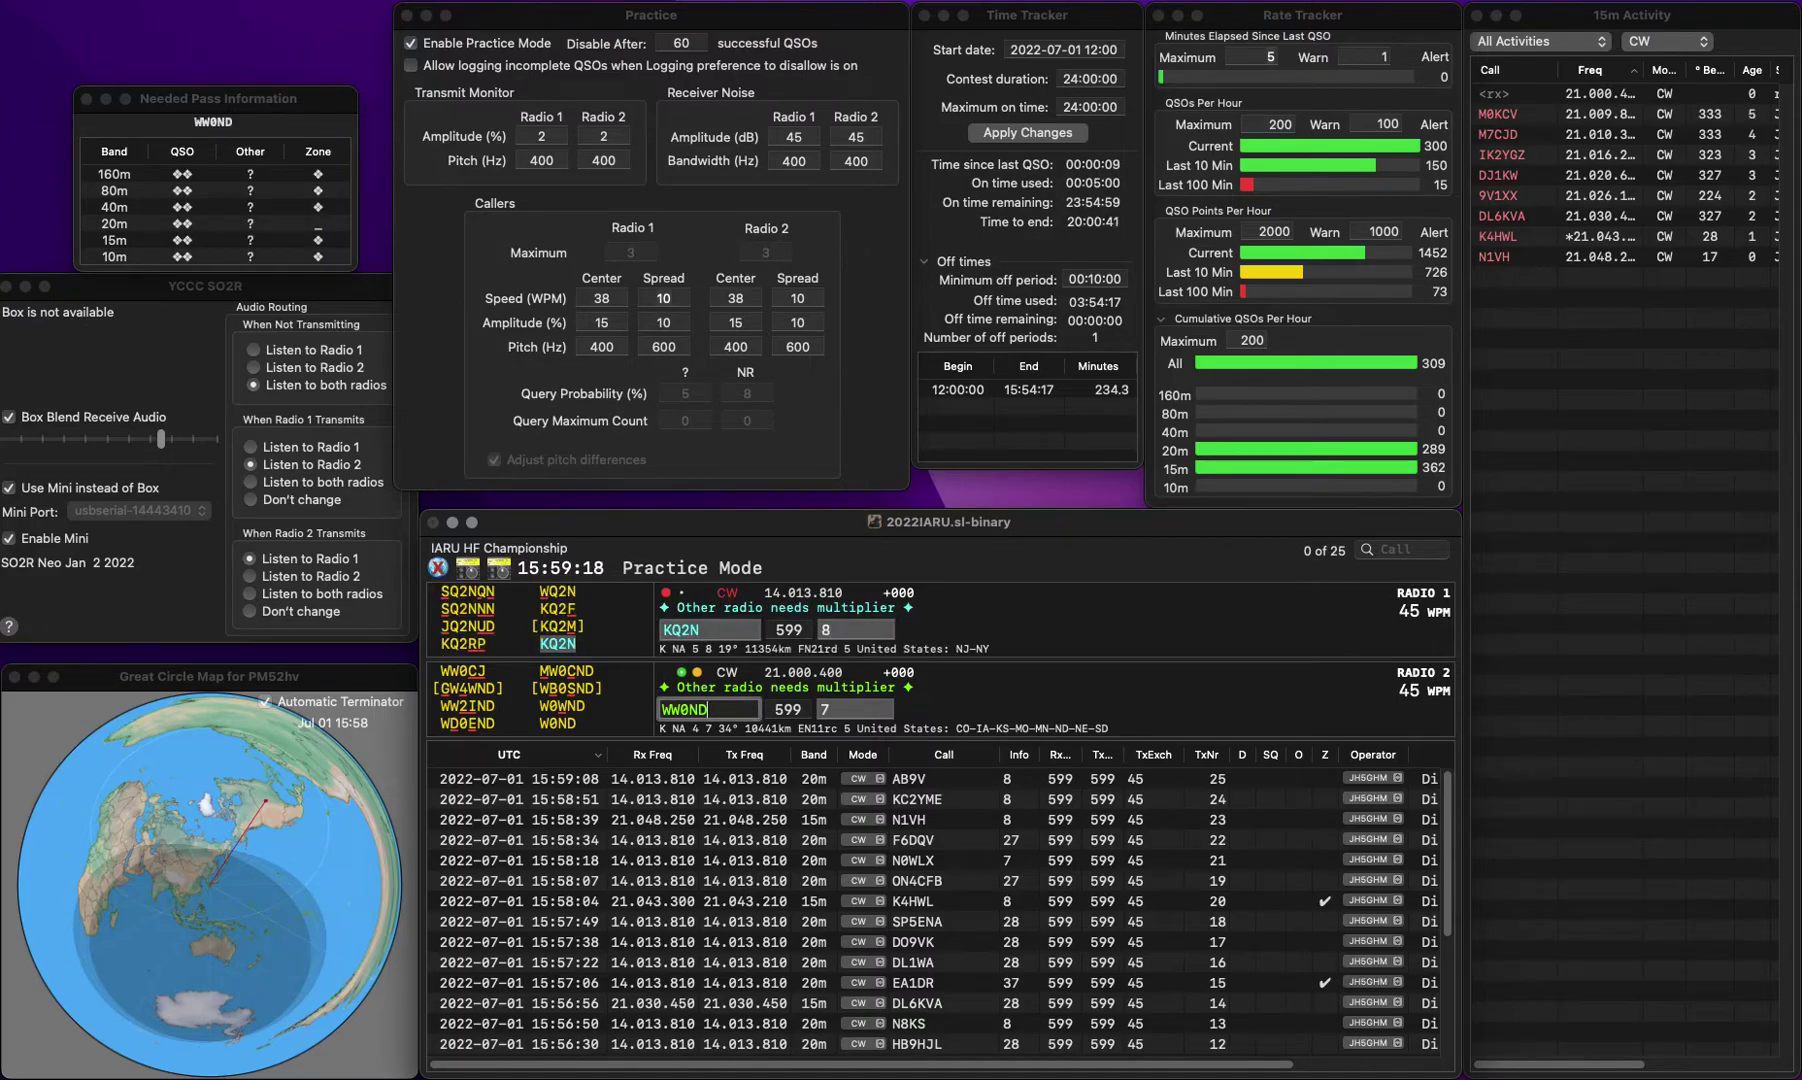
Step: Correct the Radio 2 call to WW0WB and log the KQ2N contact on Radio 1
key(Left)
key(BackSpace)
key(Delete)
text(WB)
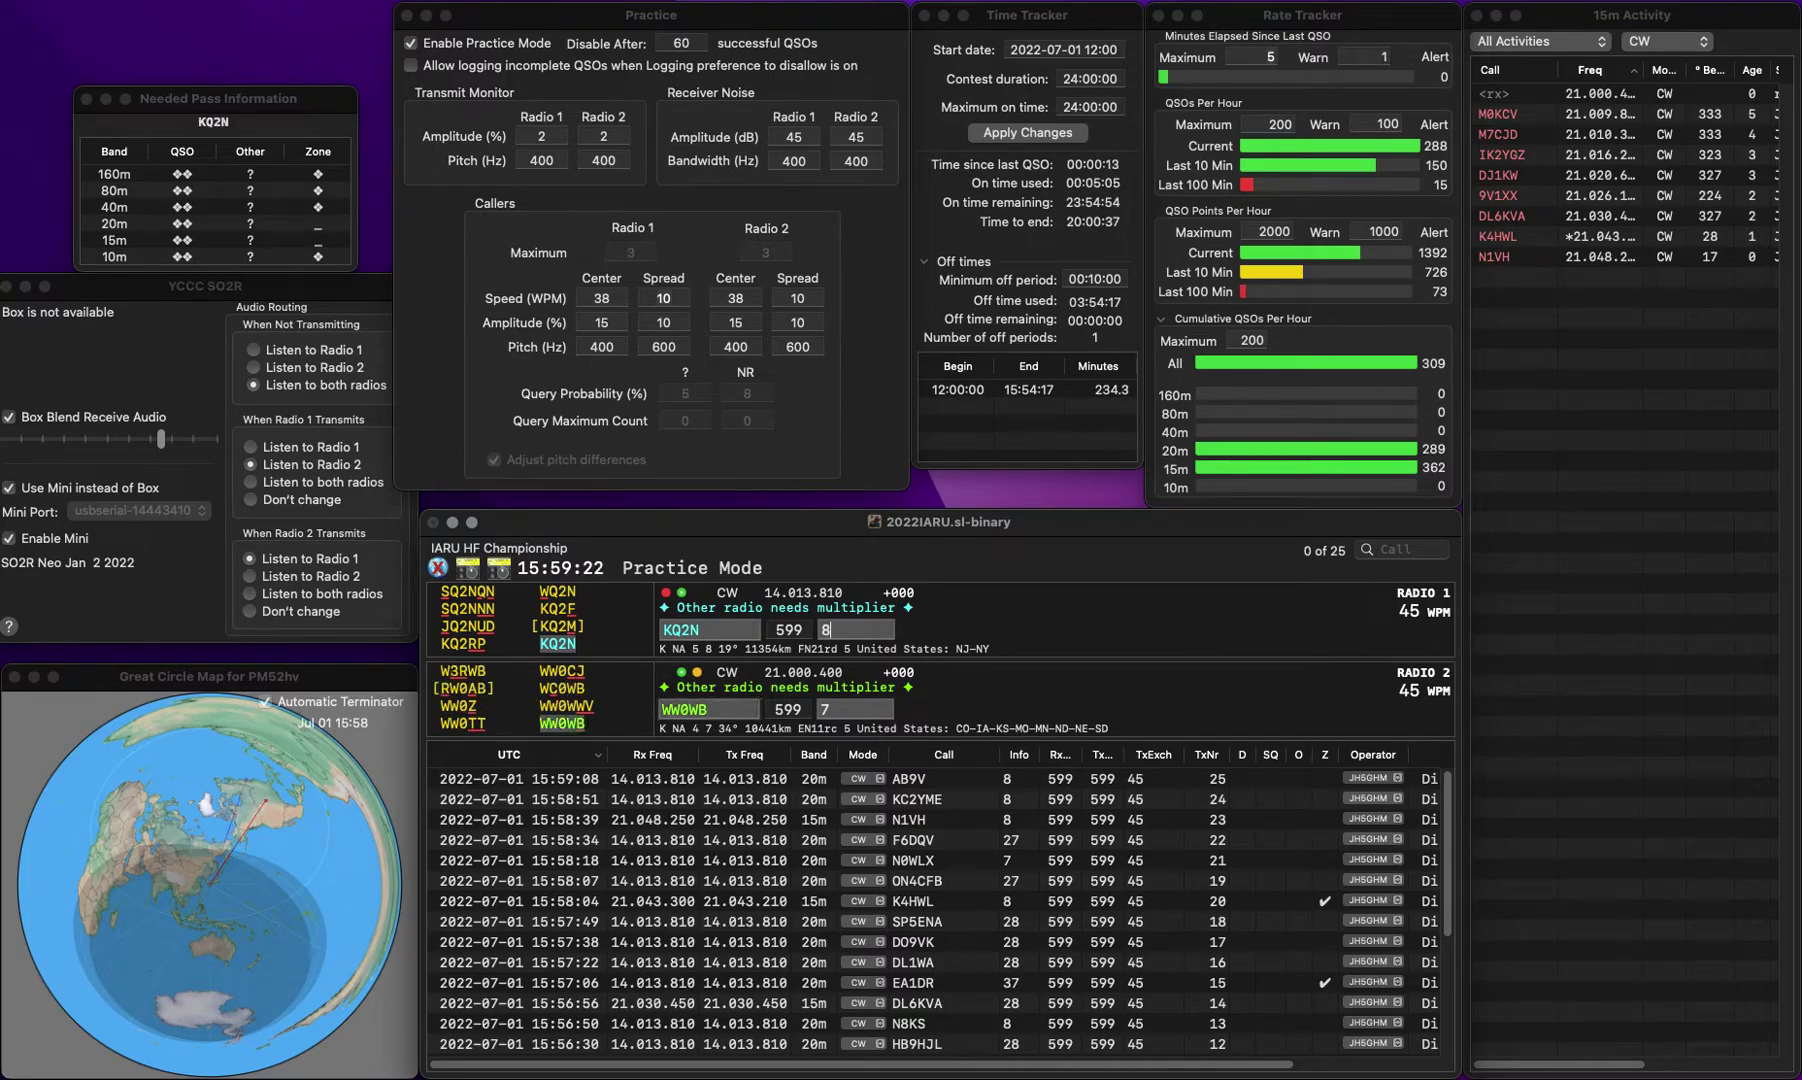
key(Return)
key(Return)
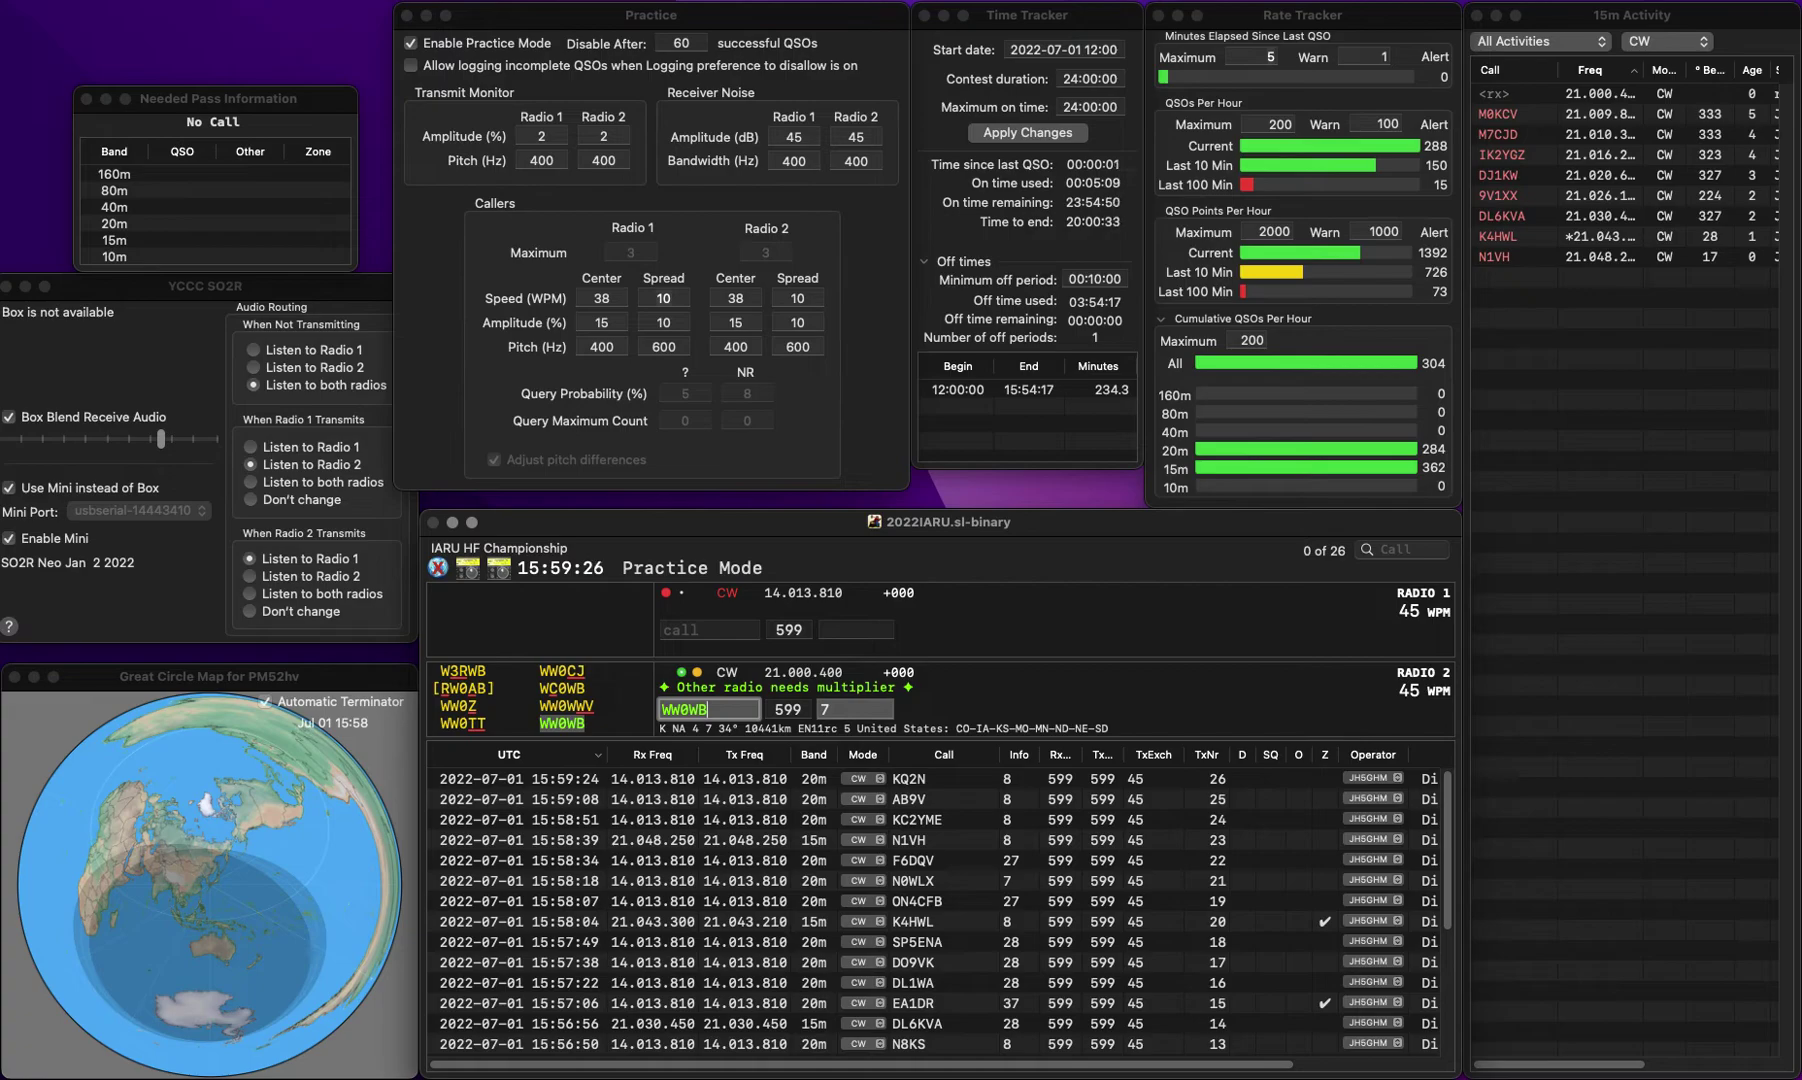
key(space)
key(Up)
text(1)
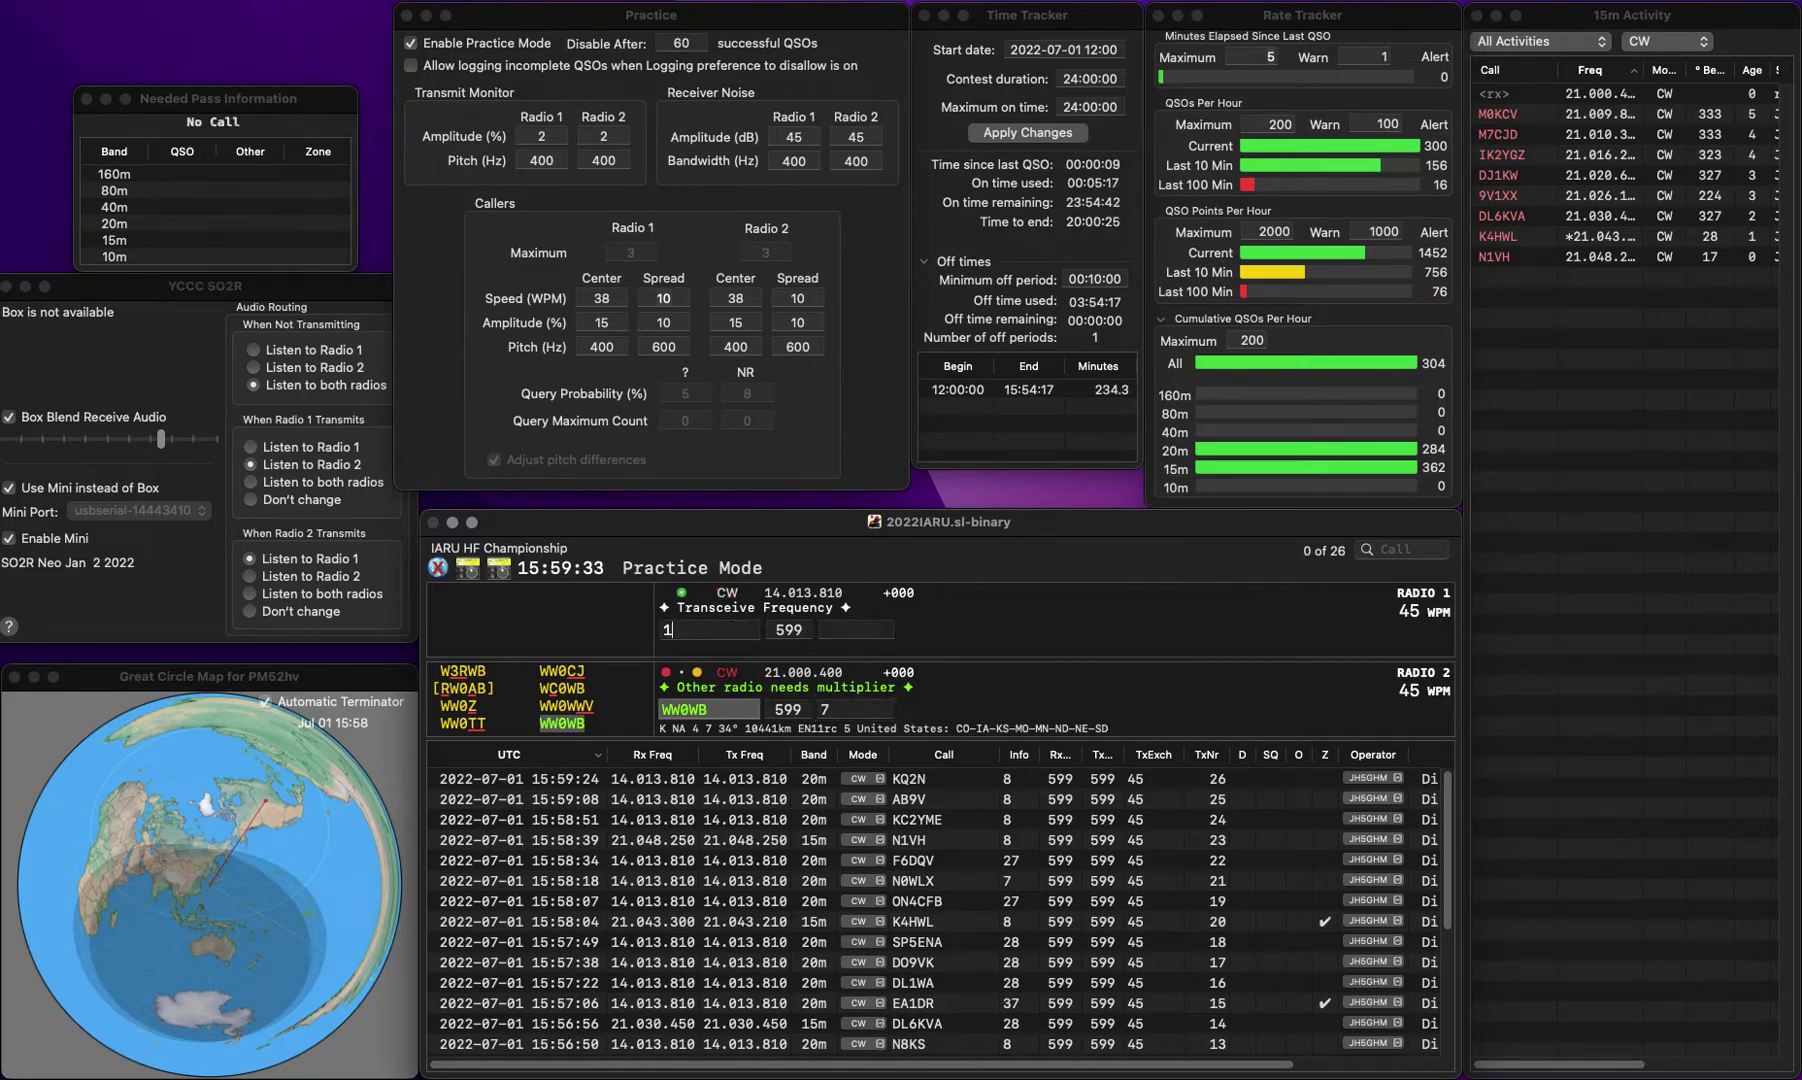
text(1)
text(O)
key(Home)
key(Delete)
key(Return)
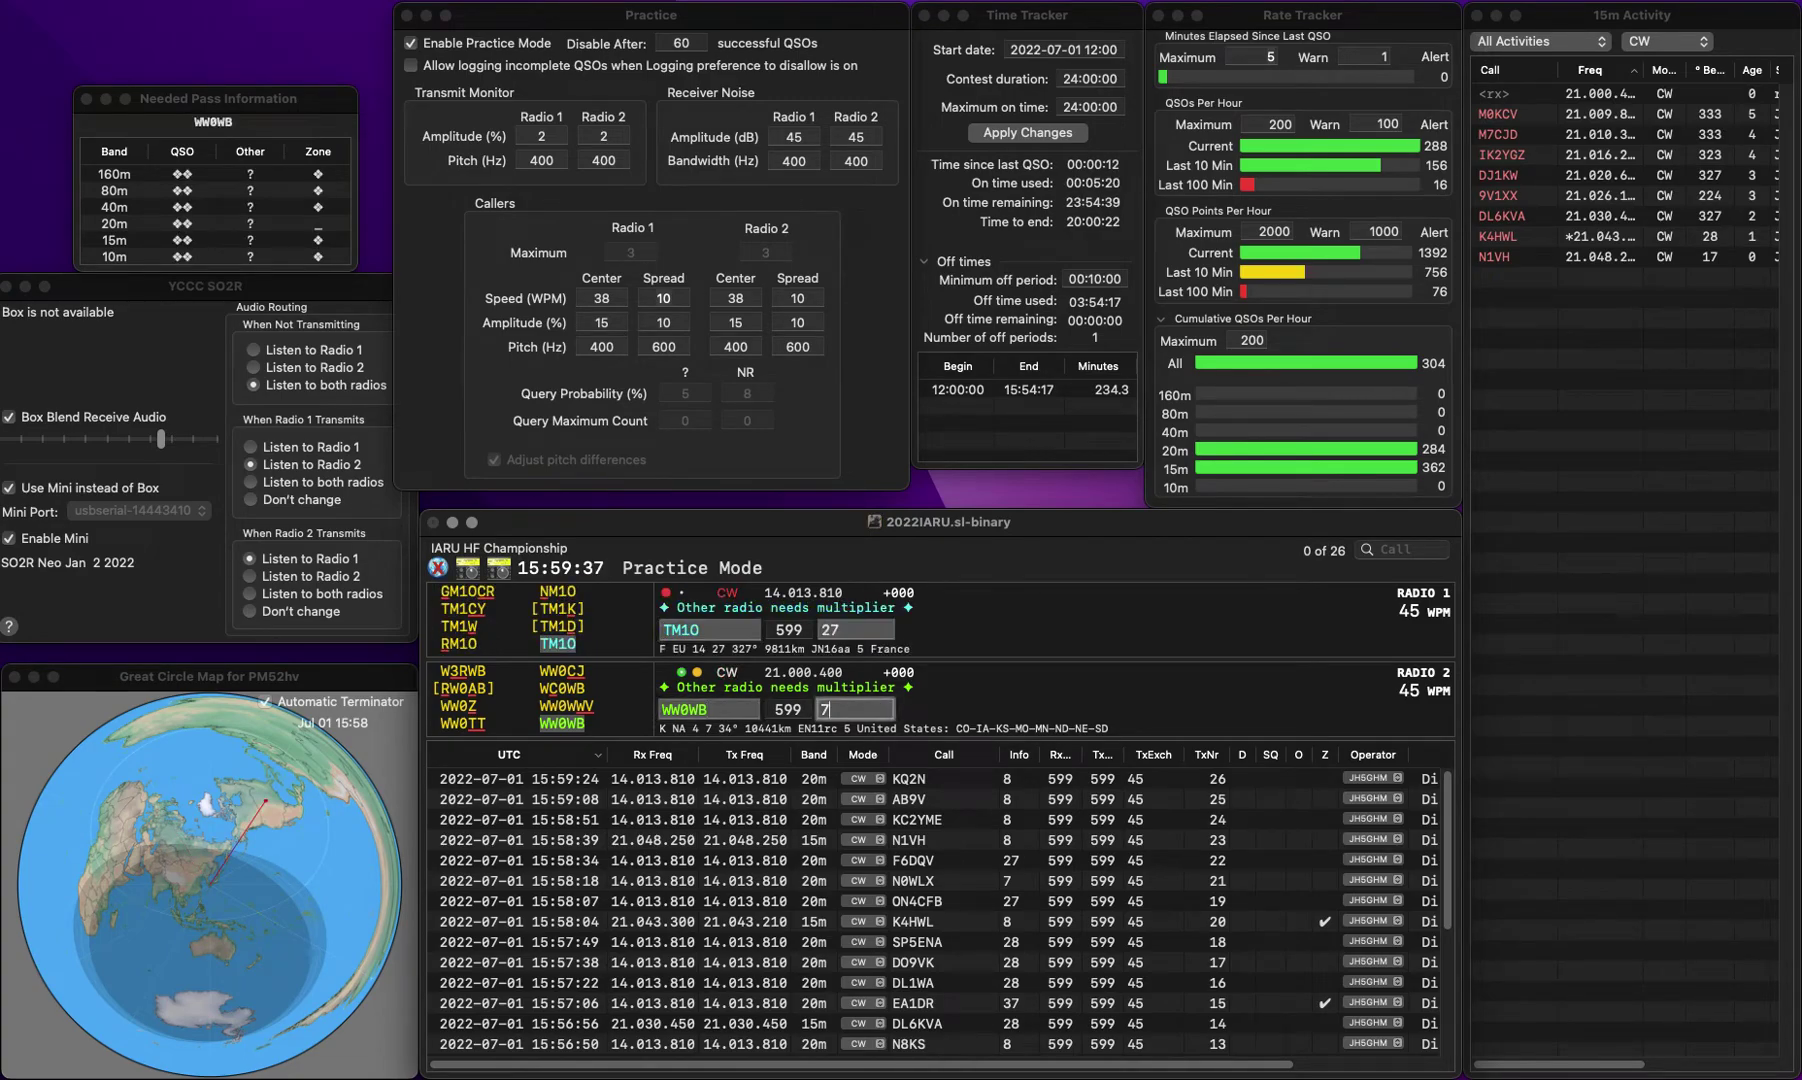
key(Return)
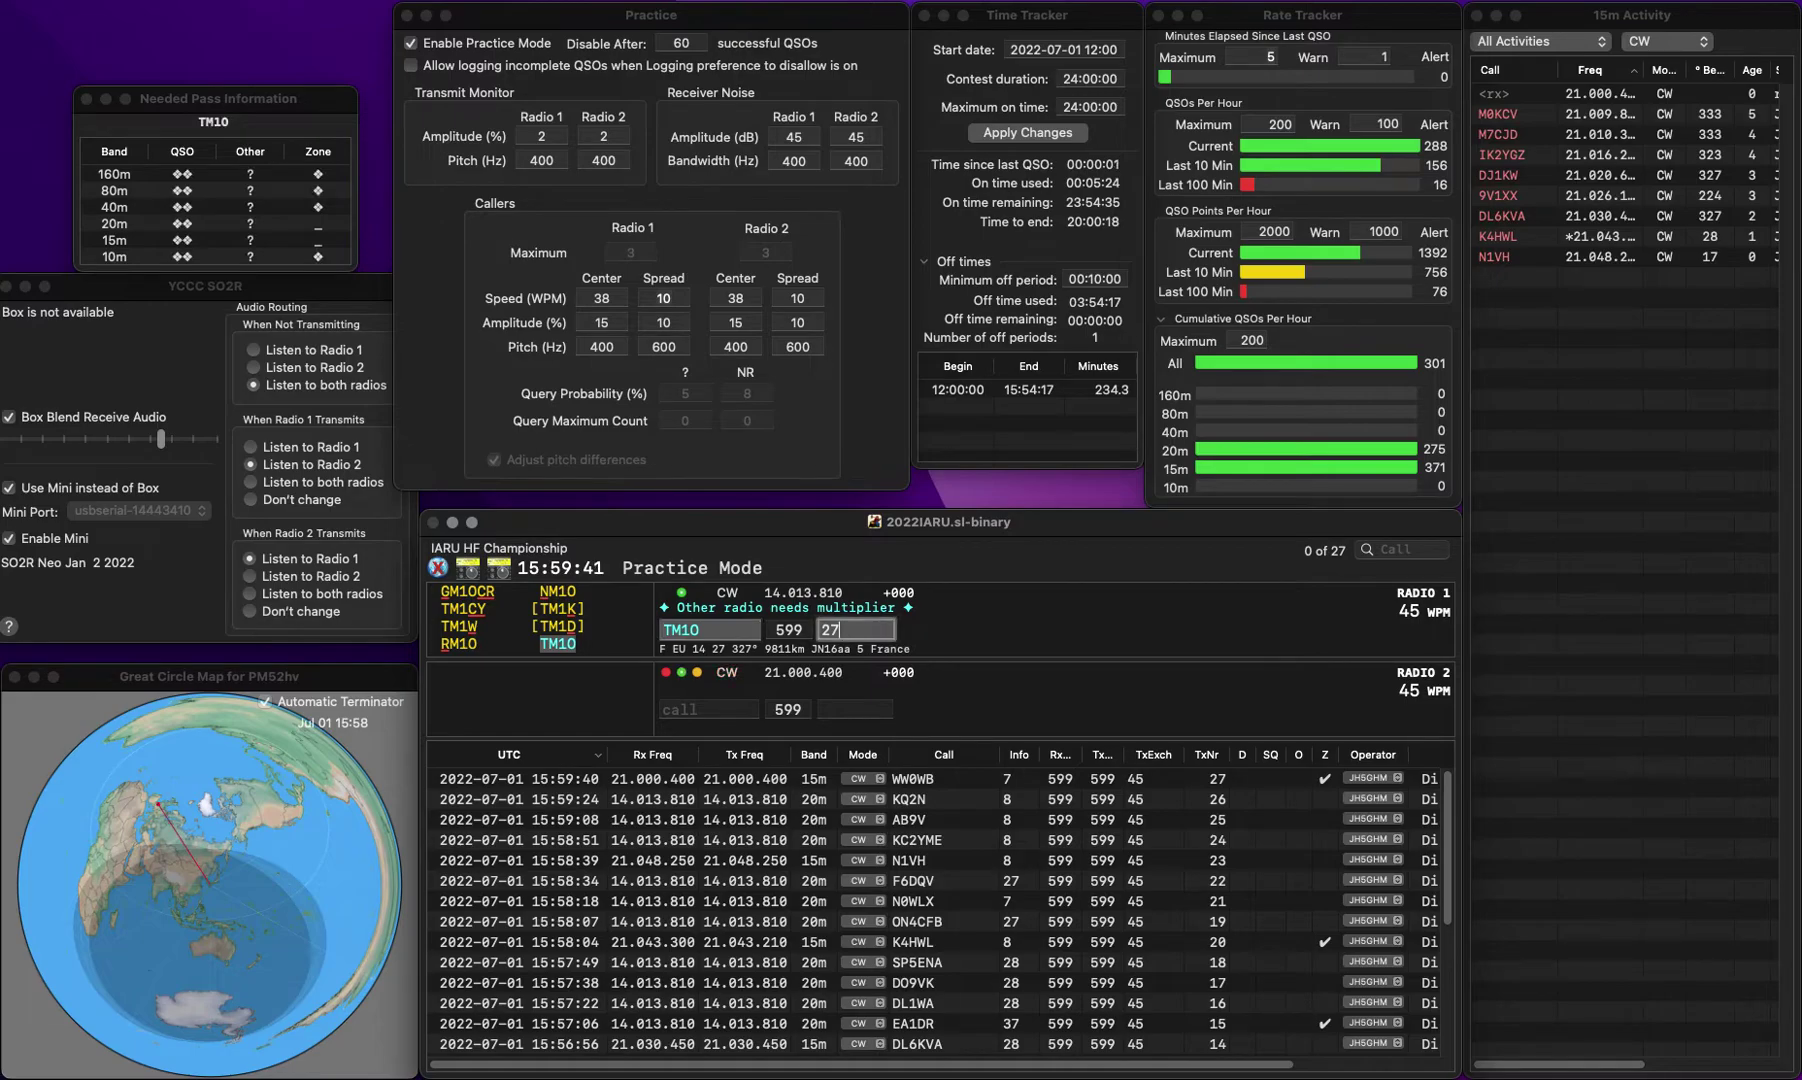
key(Return)
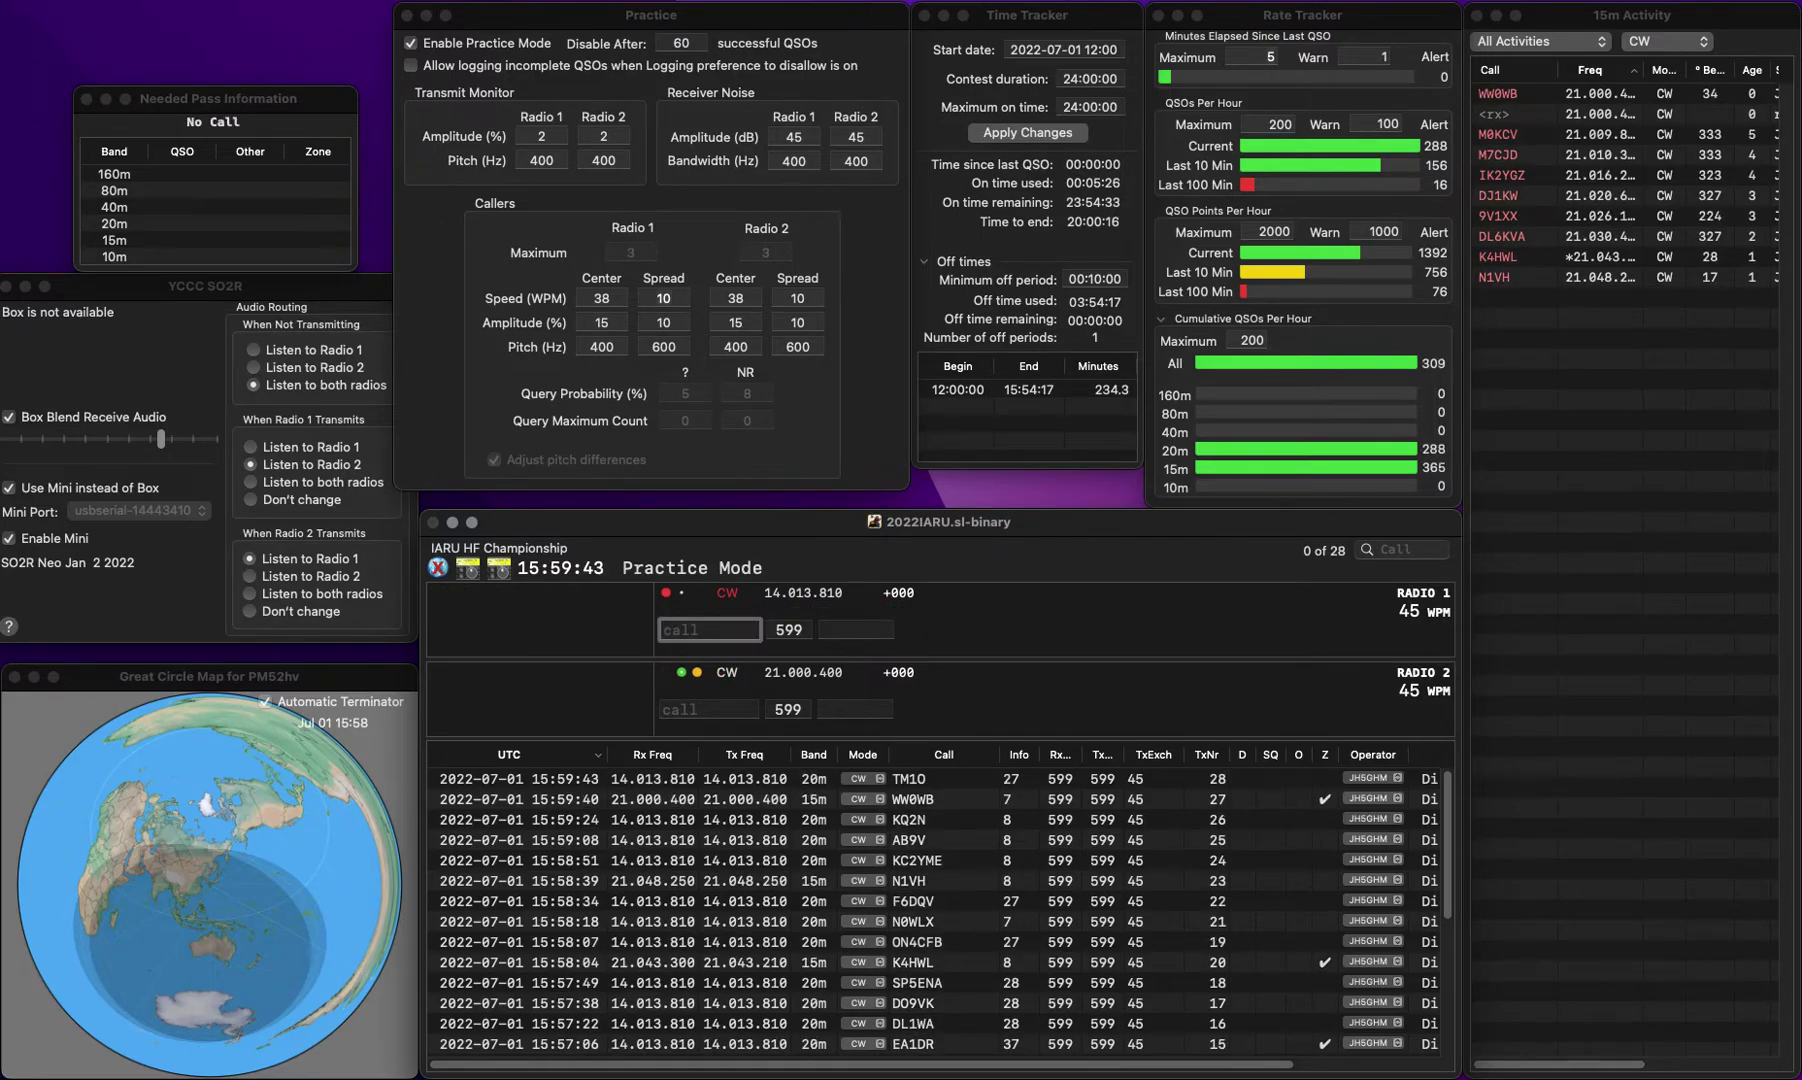
Step: Enter N6RV on Radio 2, inserting the missing digit, and log the contact with the received exchange 6
key(Down)
text(NR)
key(BackSpace)
text(6RV)
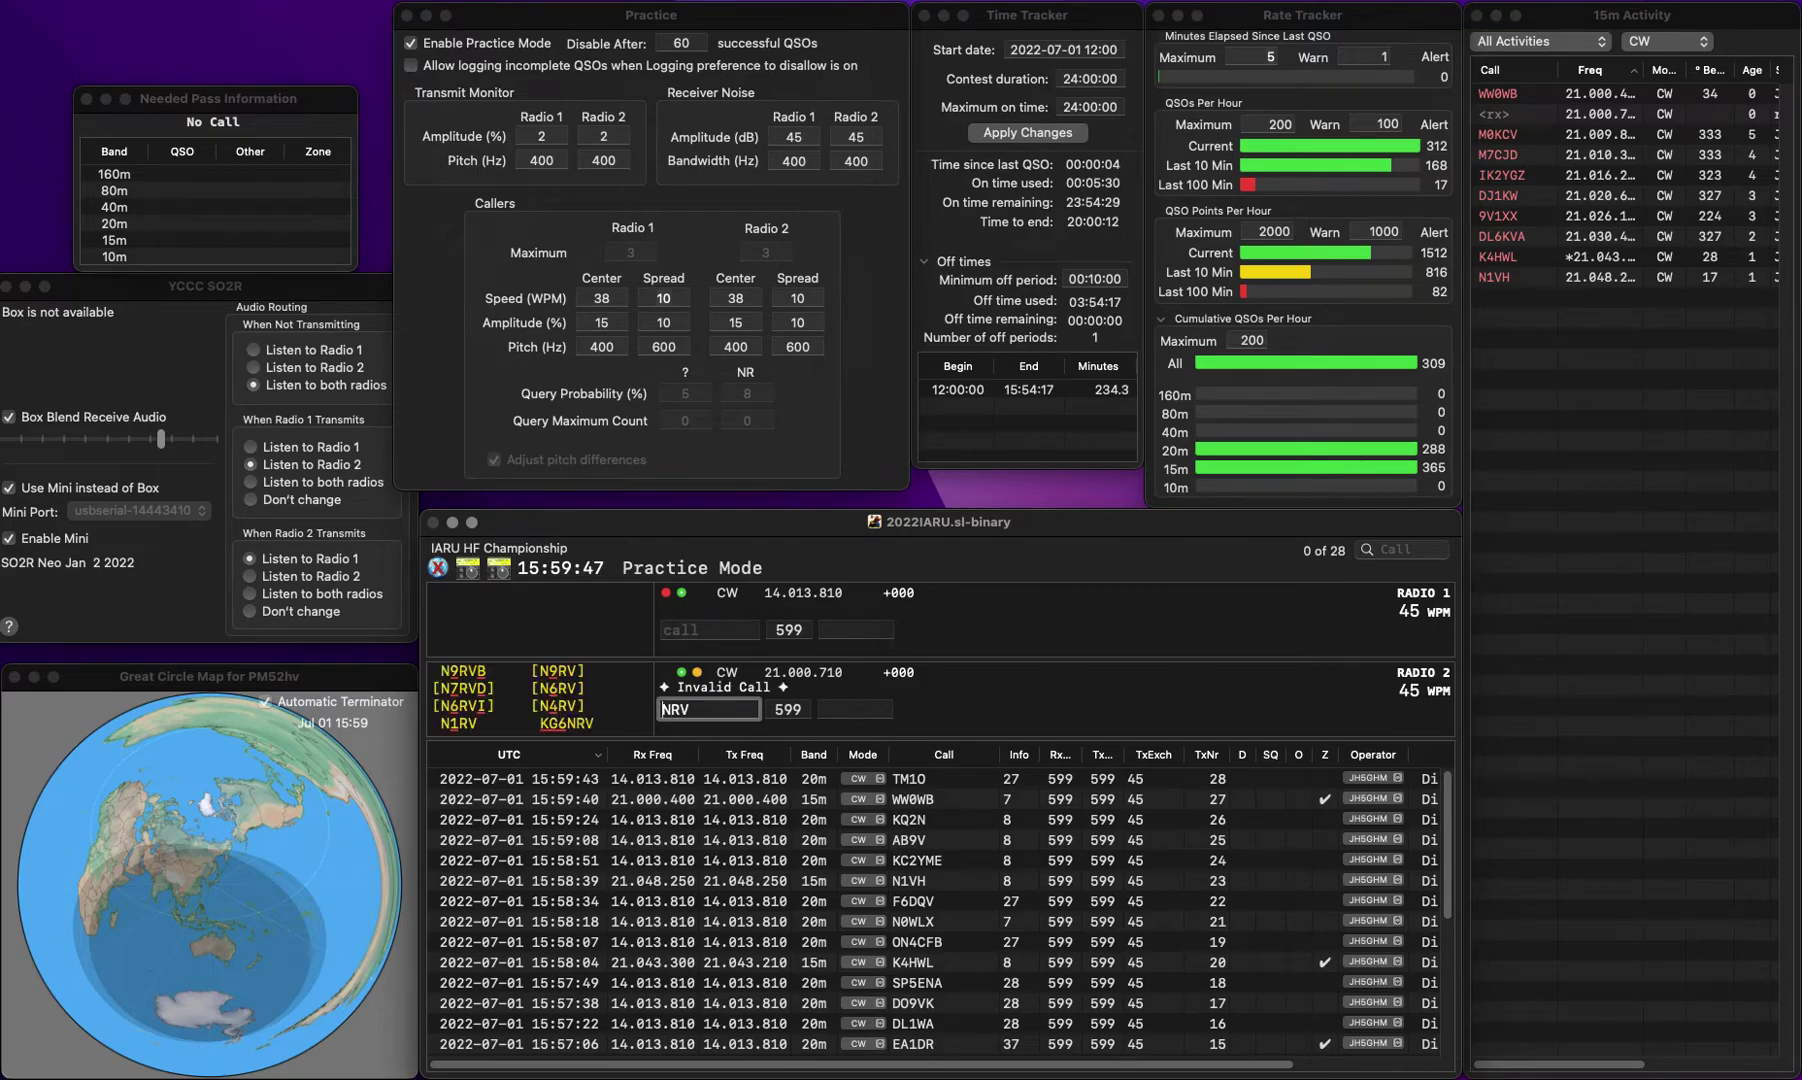
key(Return)
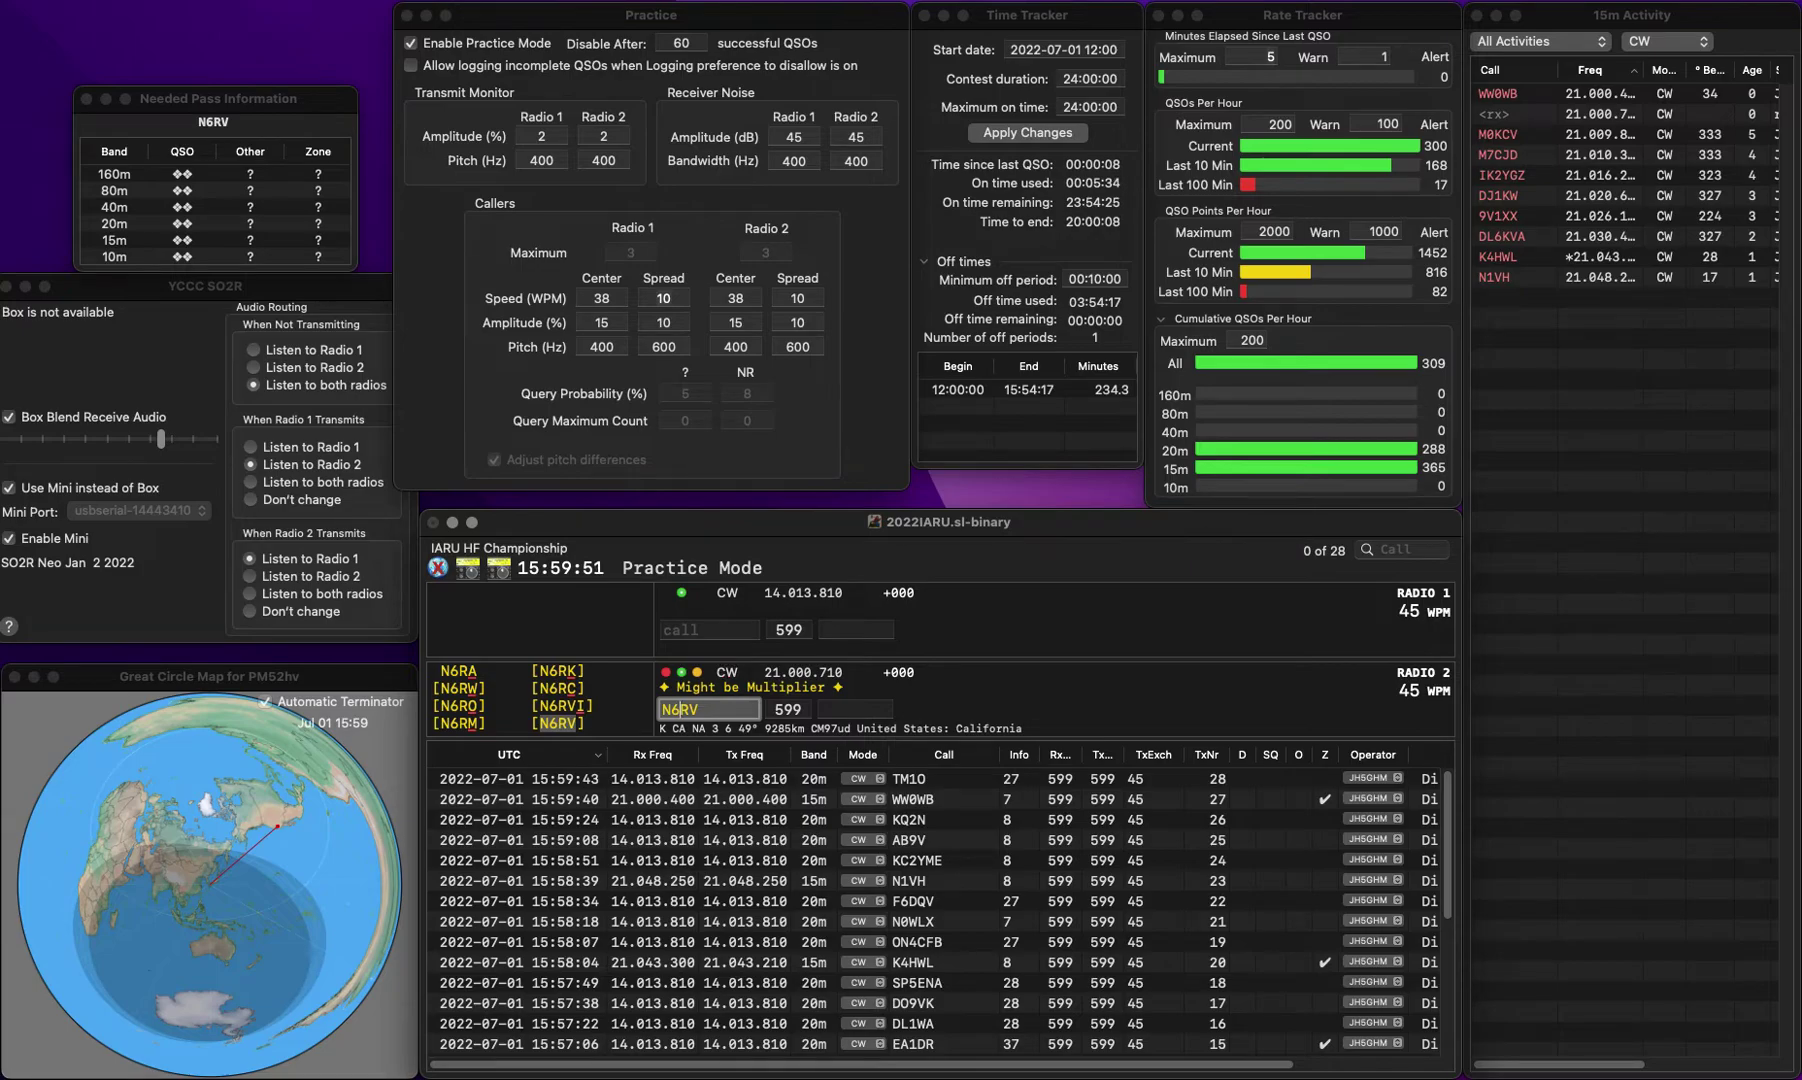
key(Up)
key(Down)
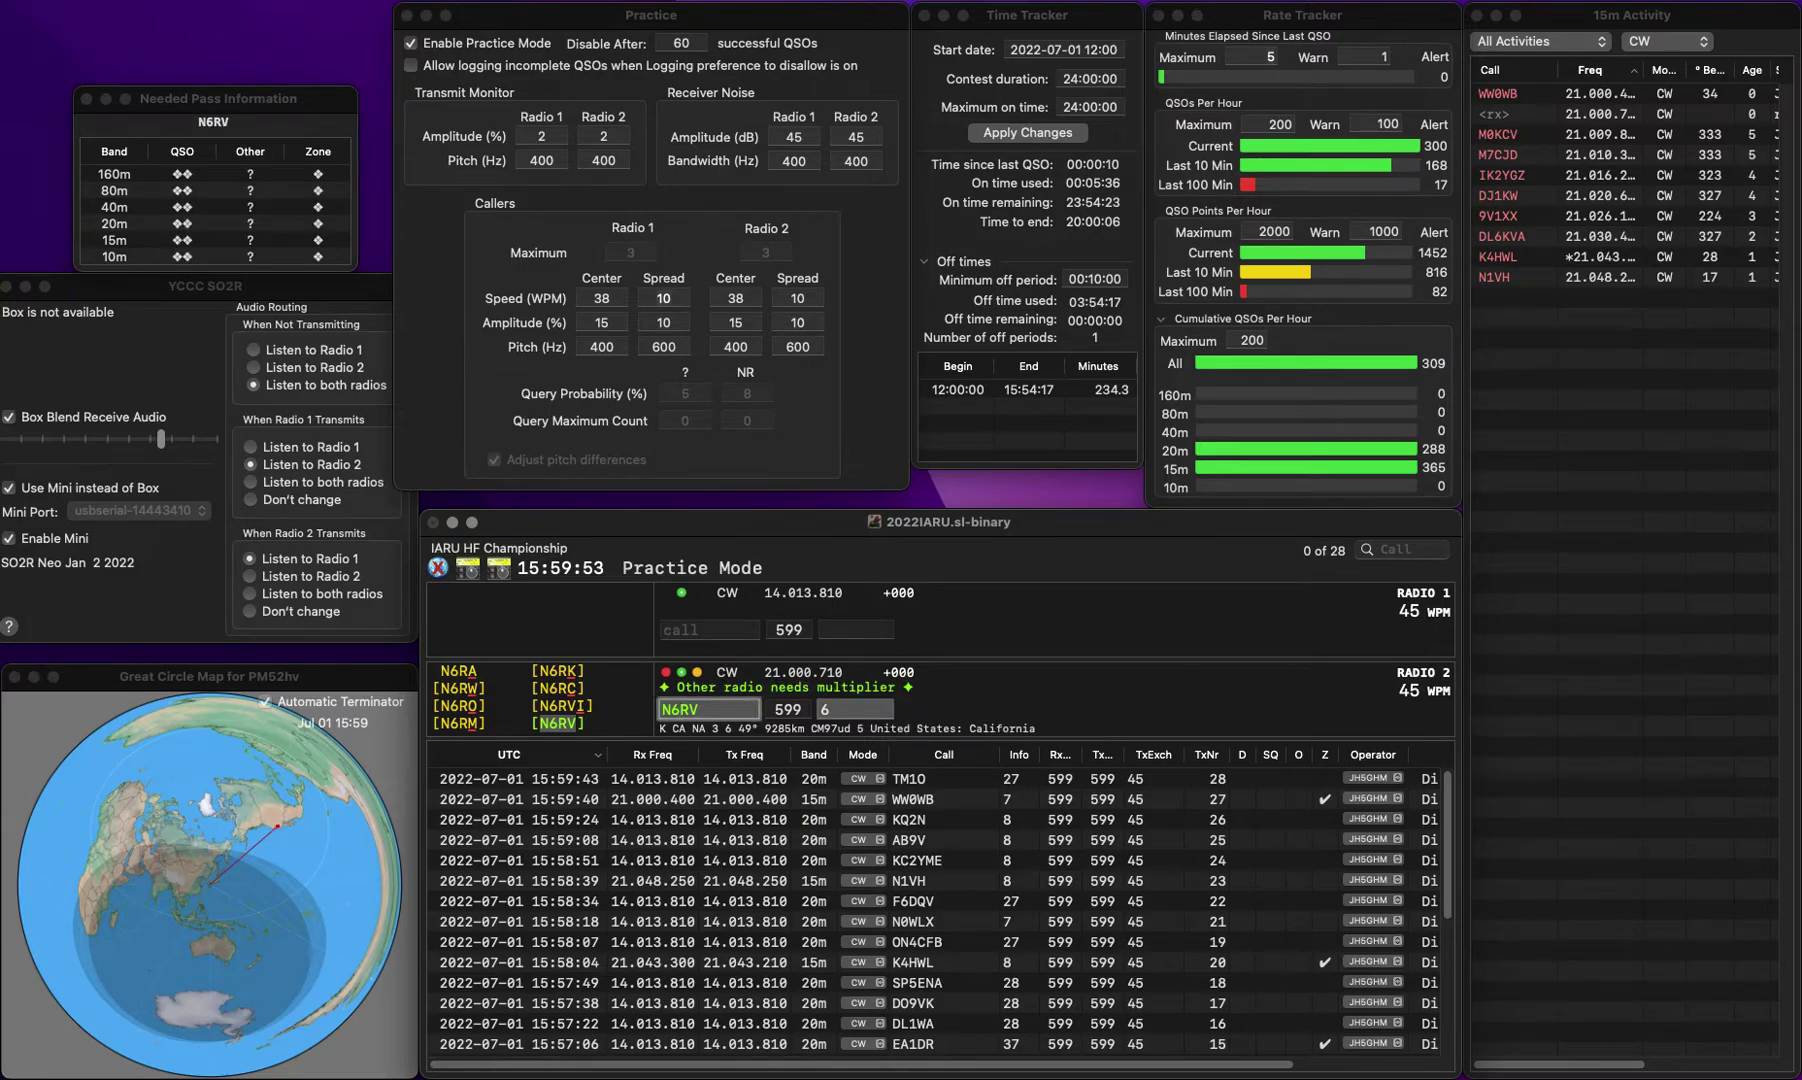
key(BackSpace)
text(V)
key(Up)
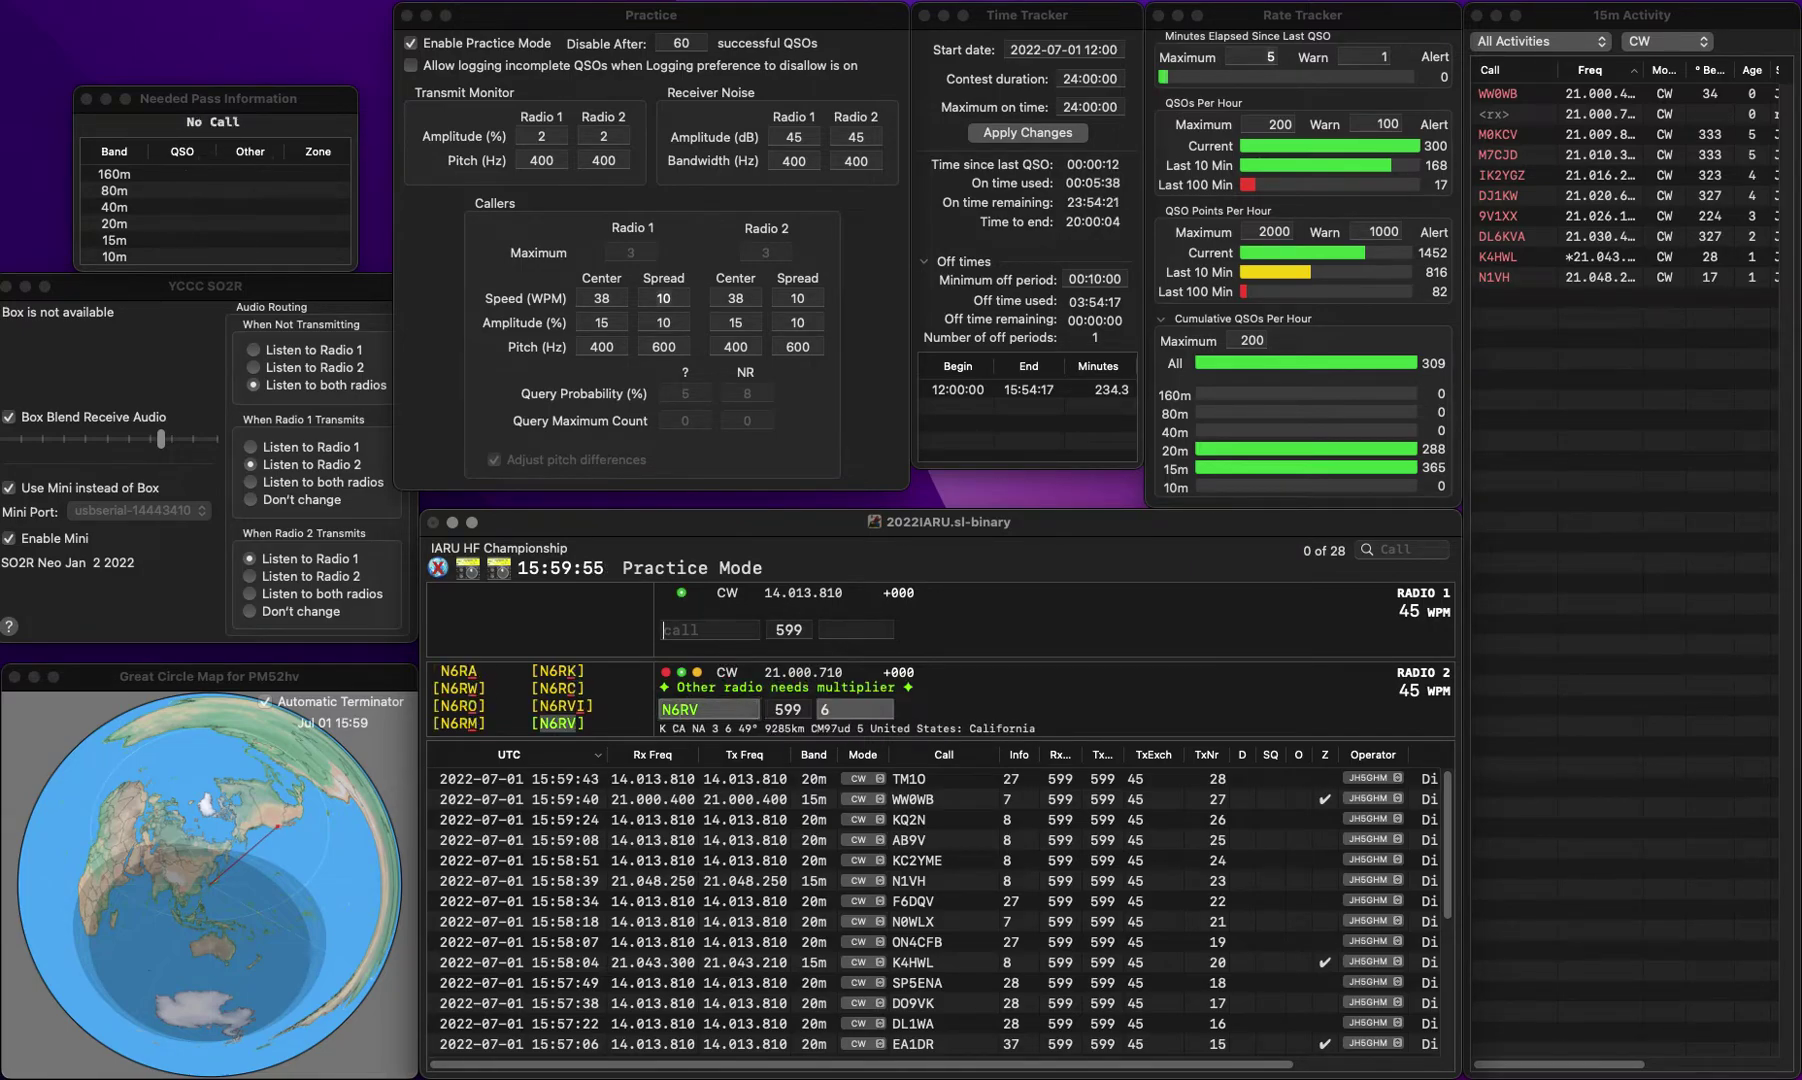
key(Down)
key(Return)
Step: Enter NM9K on Radio 1, completing the partial call NM9, and log the contact with the received exchange 8
key(Up)
text(NM9)
key(Return)
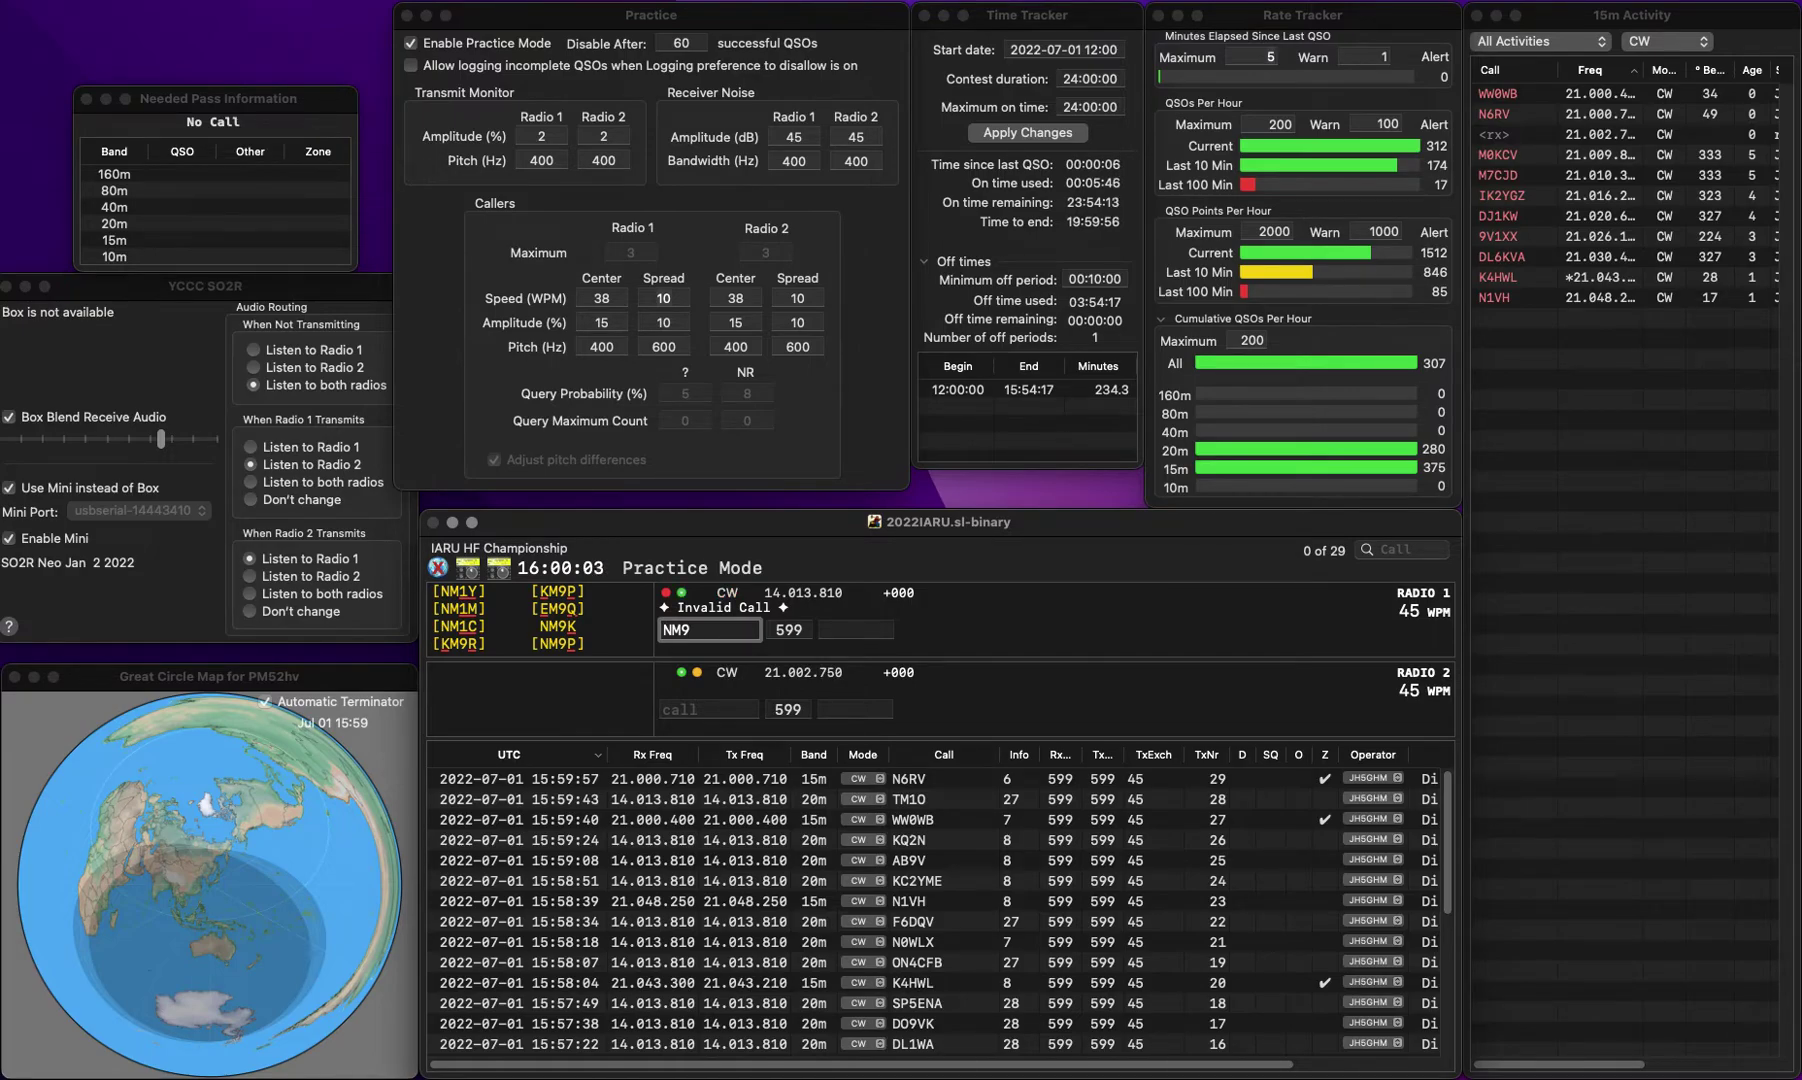
text(K)
key(Return)
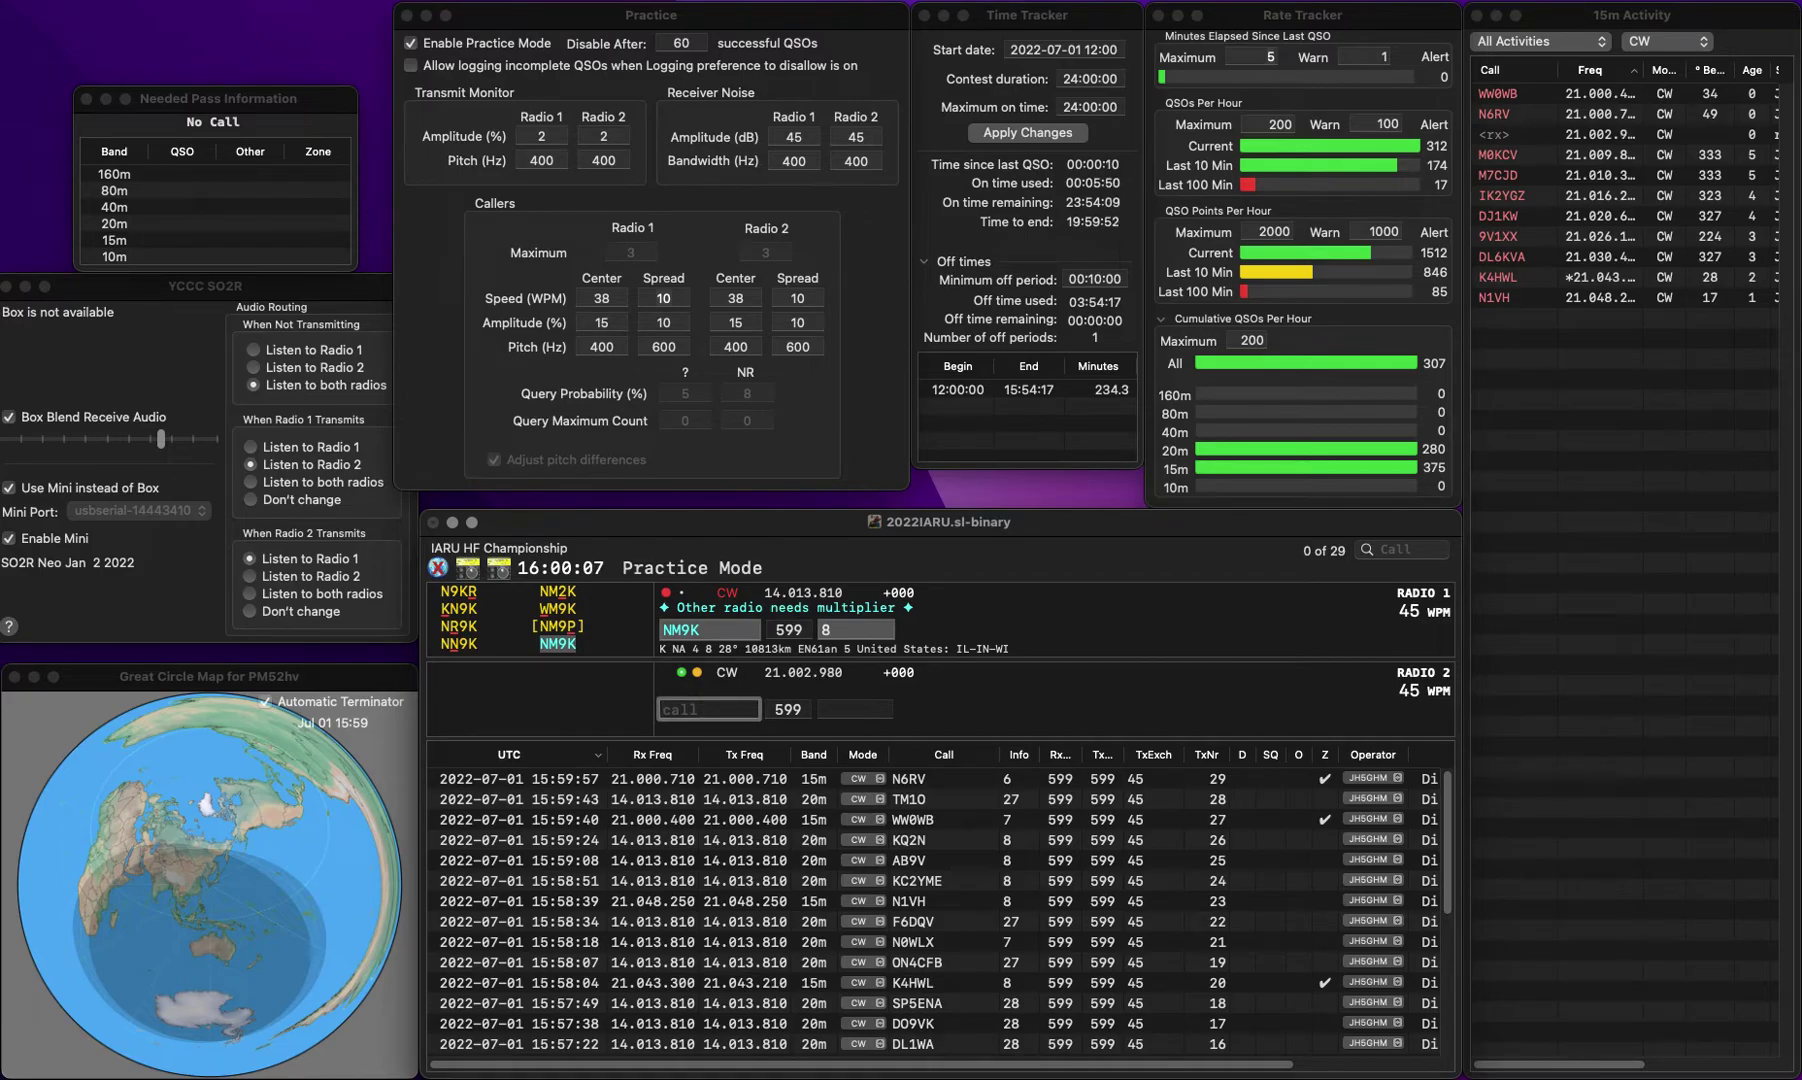
key(Up)
key(Return)
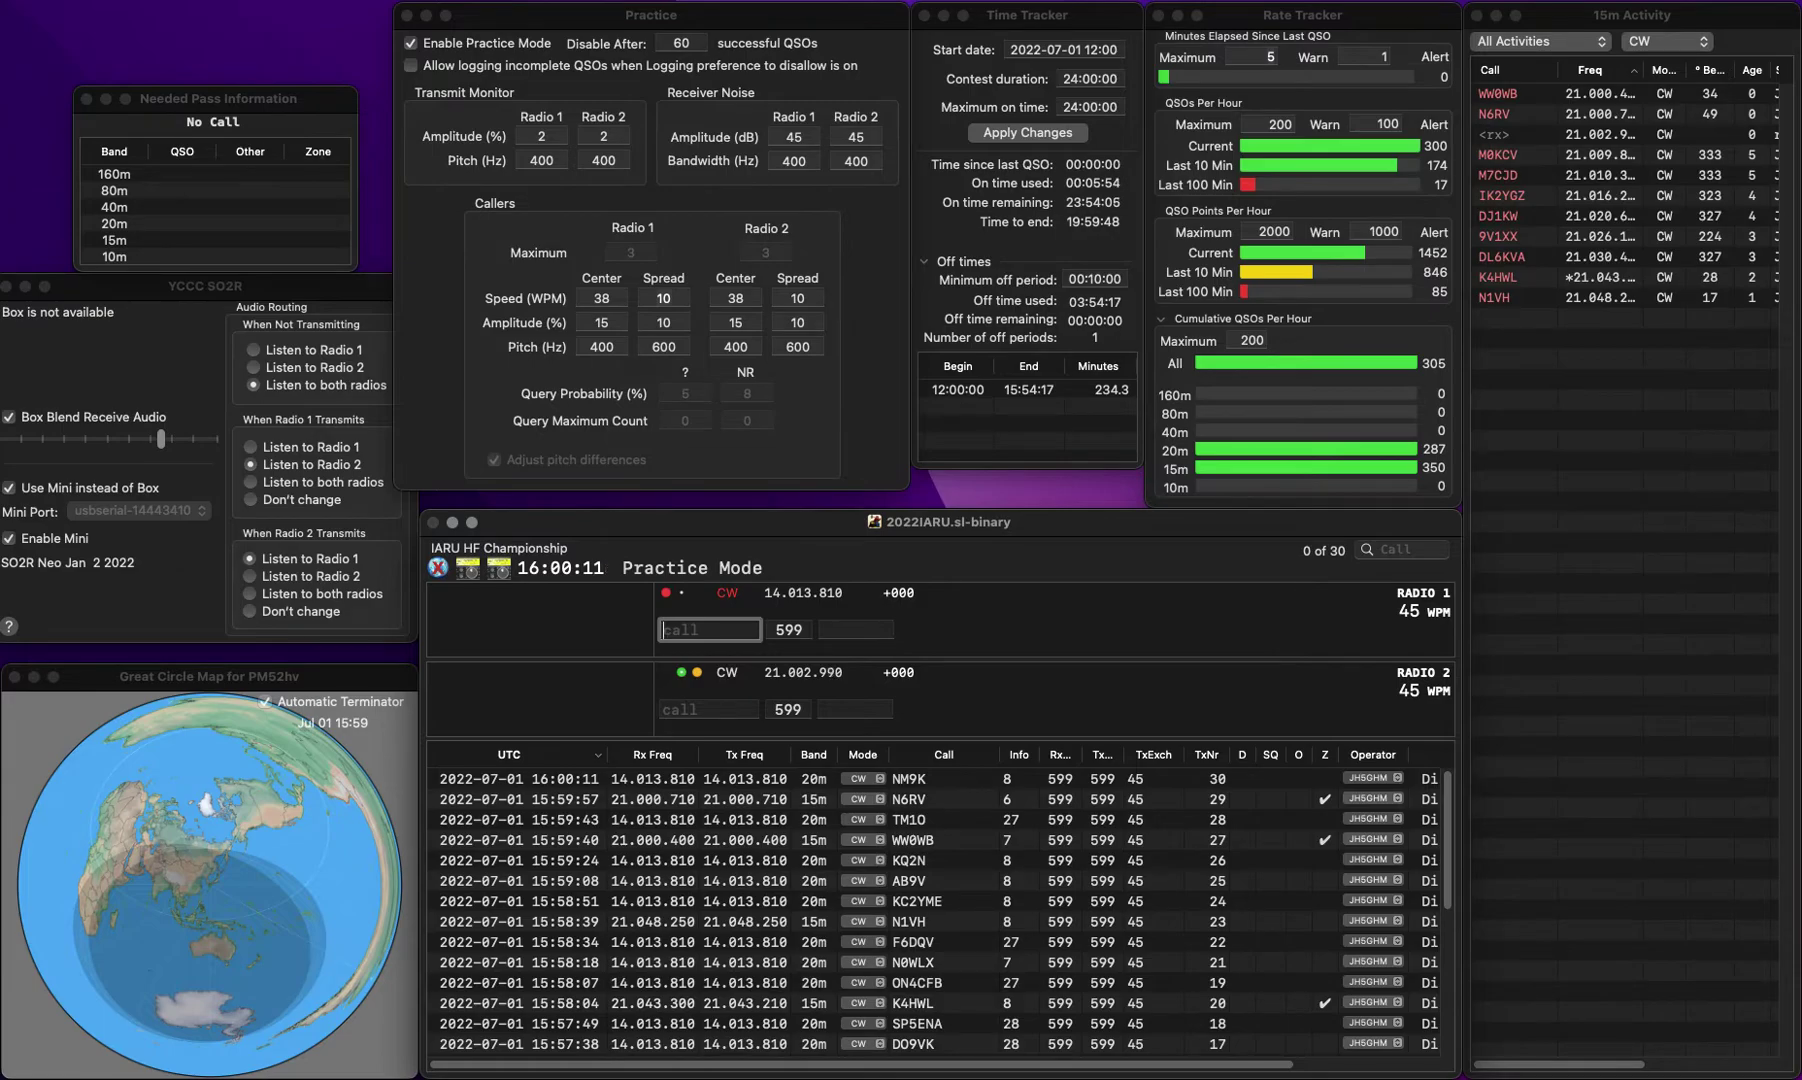
text(W1DTX)
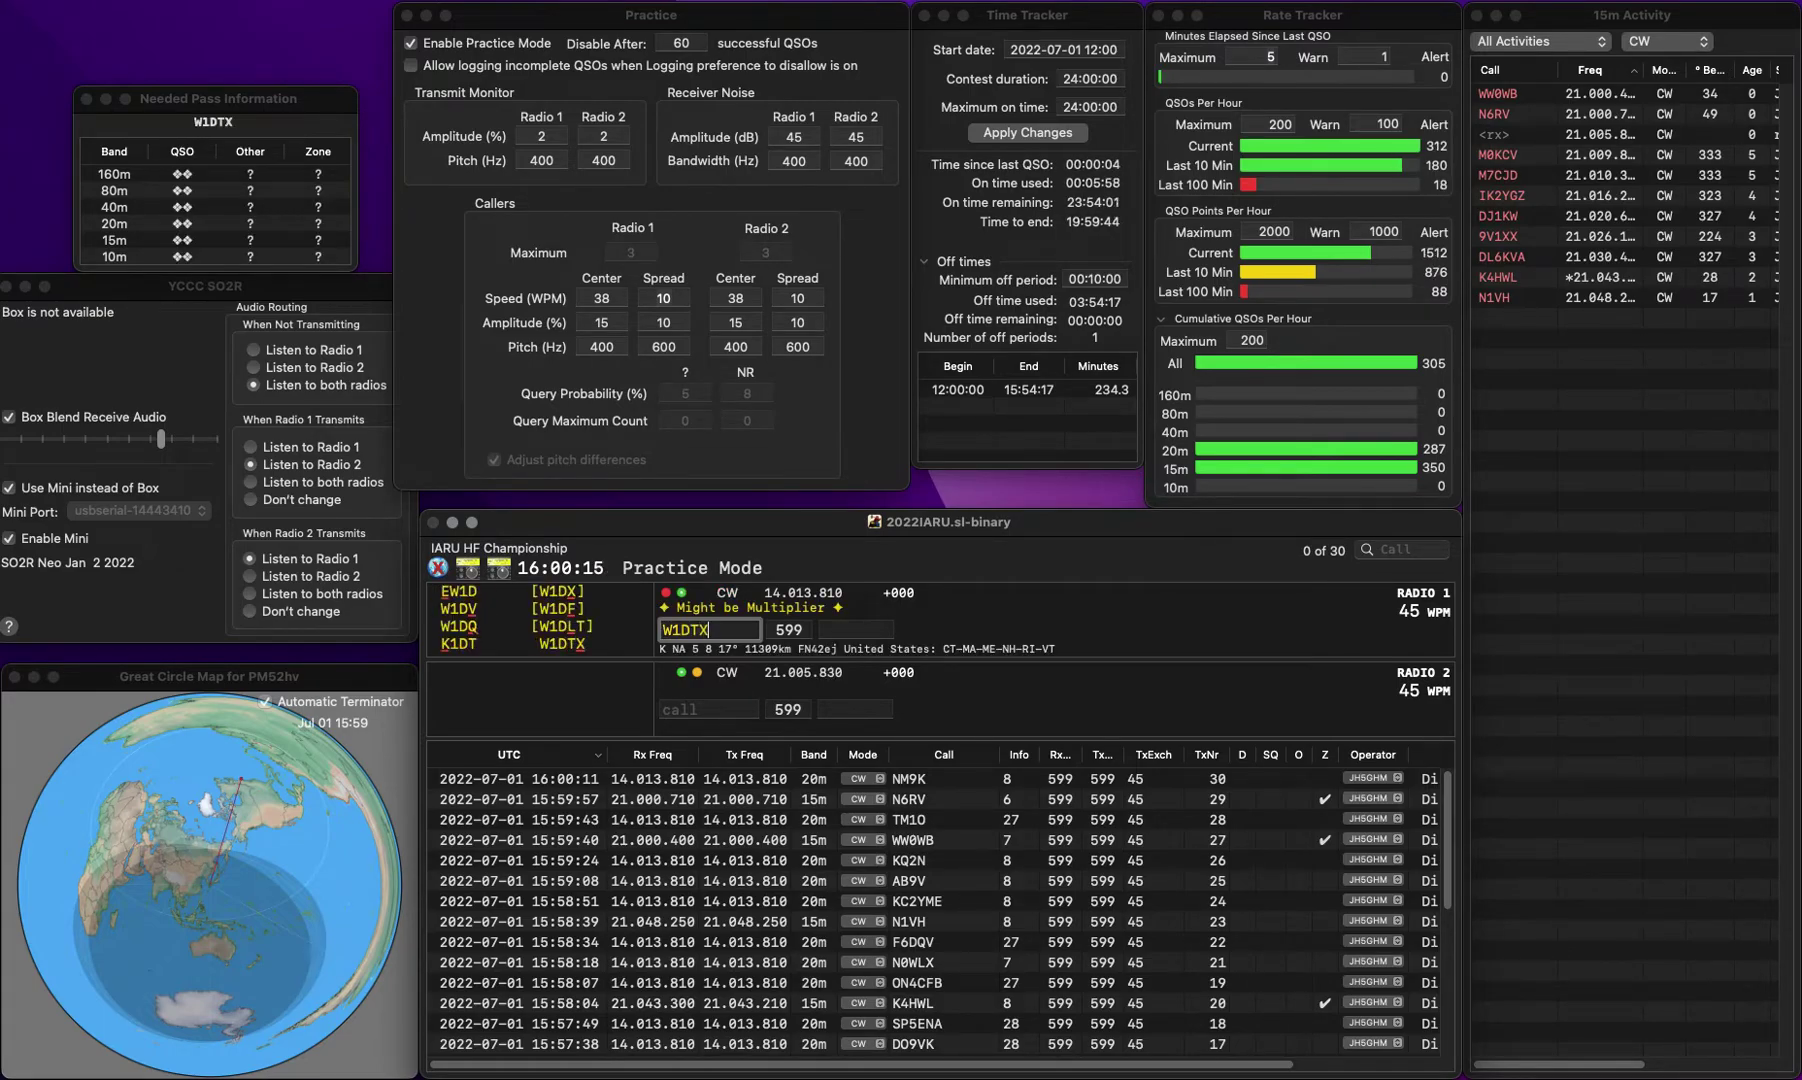
key(space)
text(8)
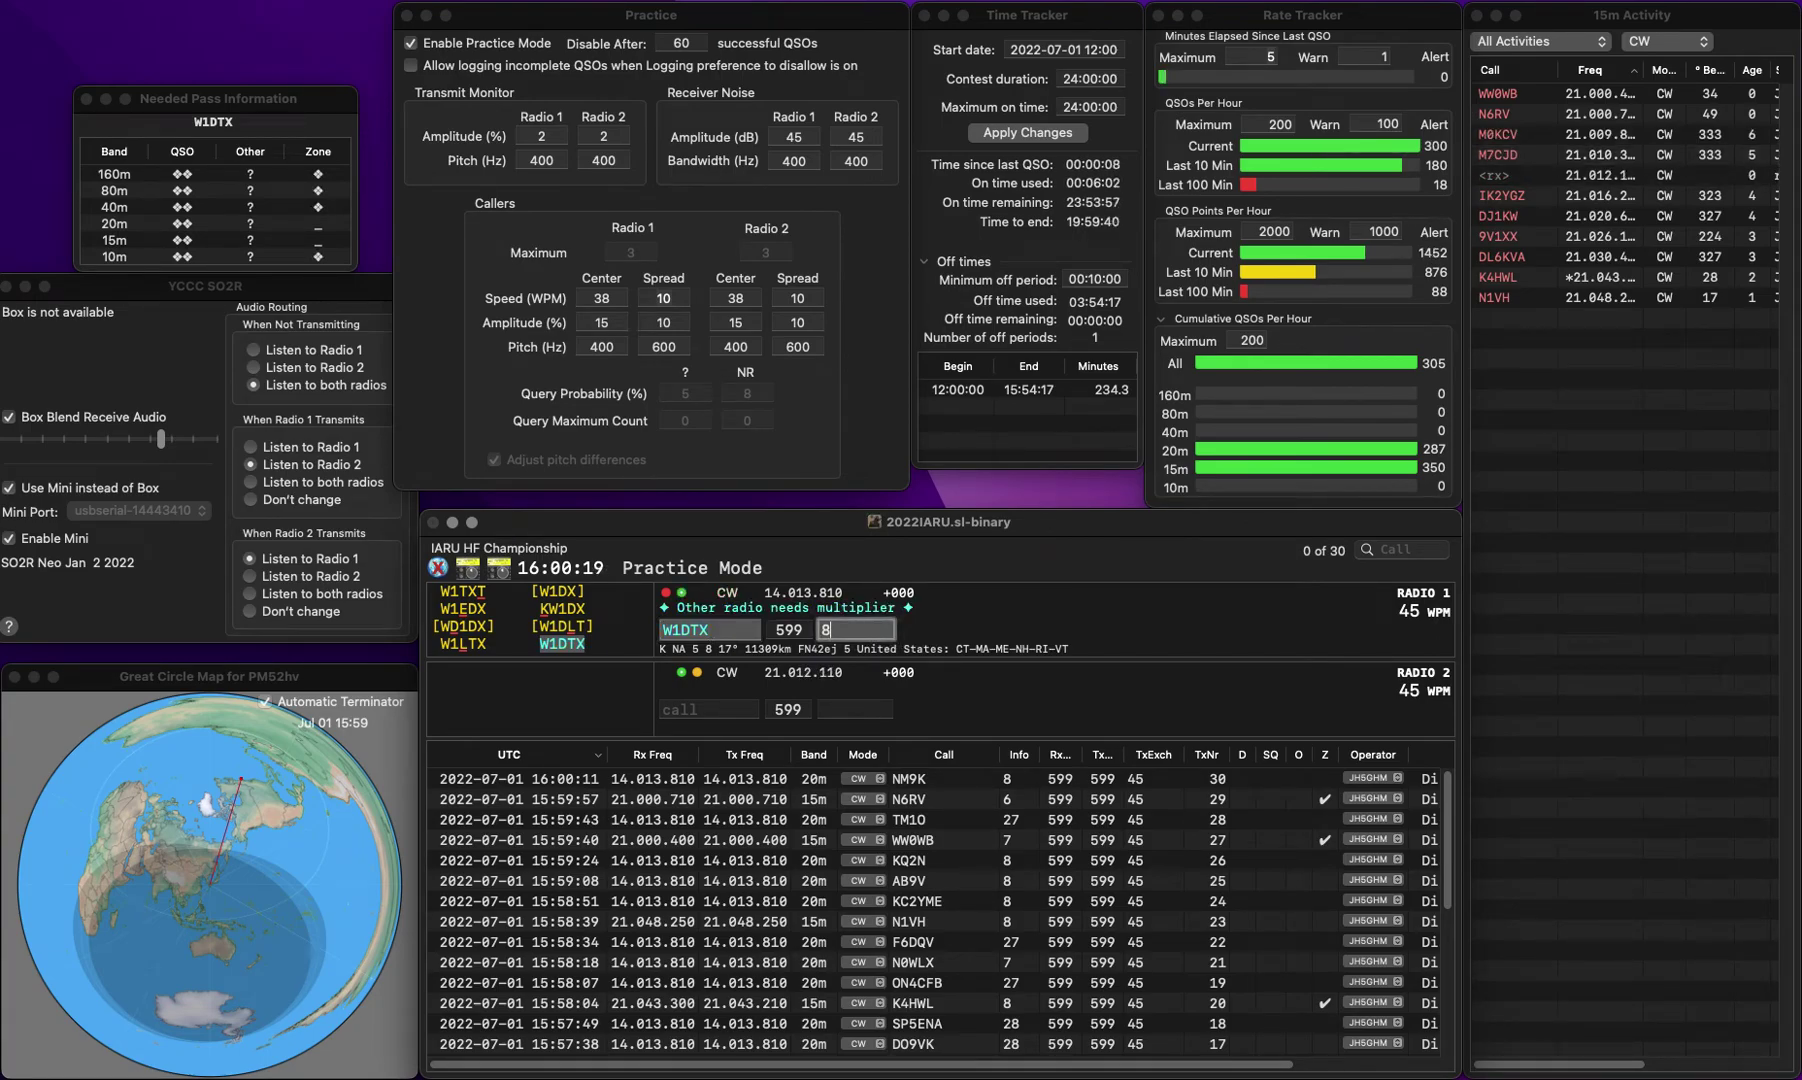
key(Return)
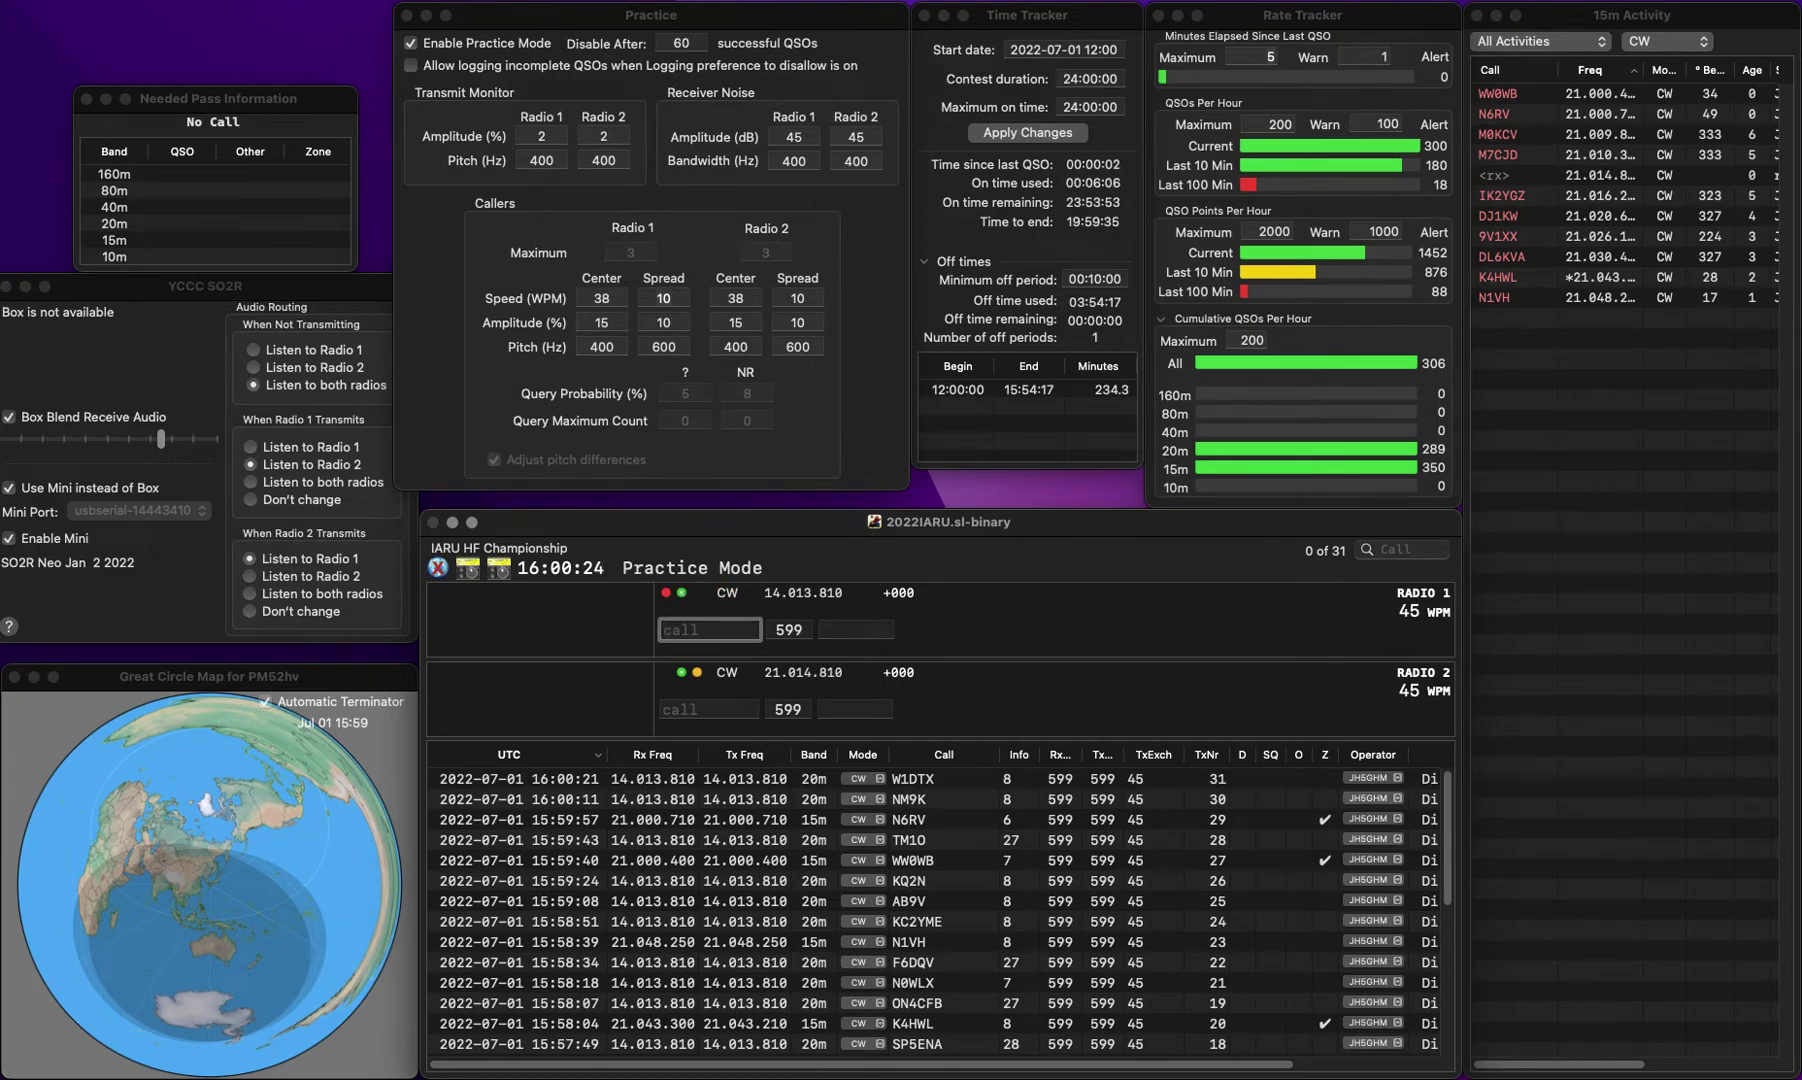
Step: Enter LW1EUD on Radio 1, adding the missing leading L, and fill in the received exchange 14
text(W1EUD)
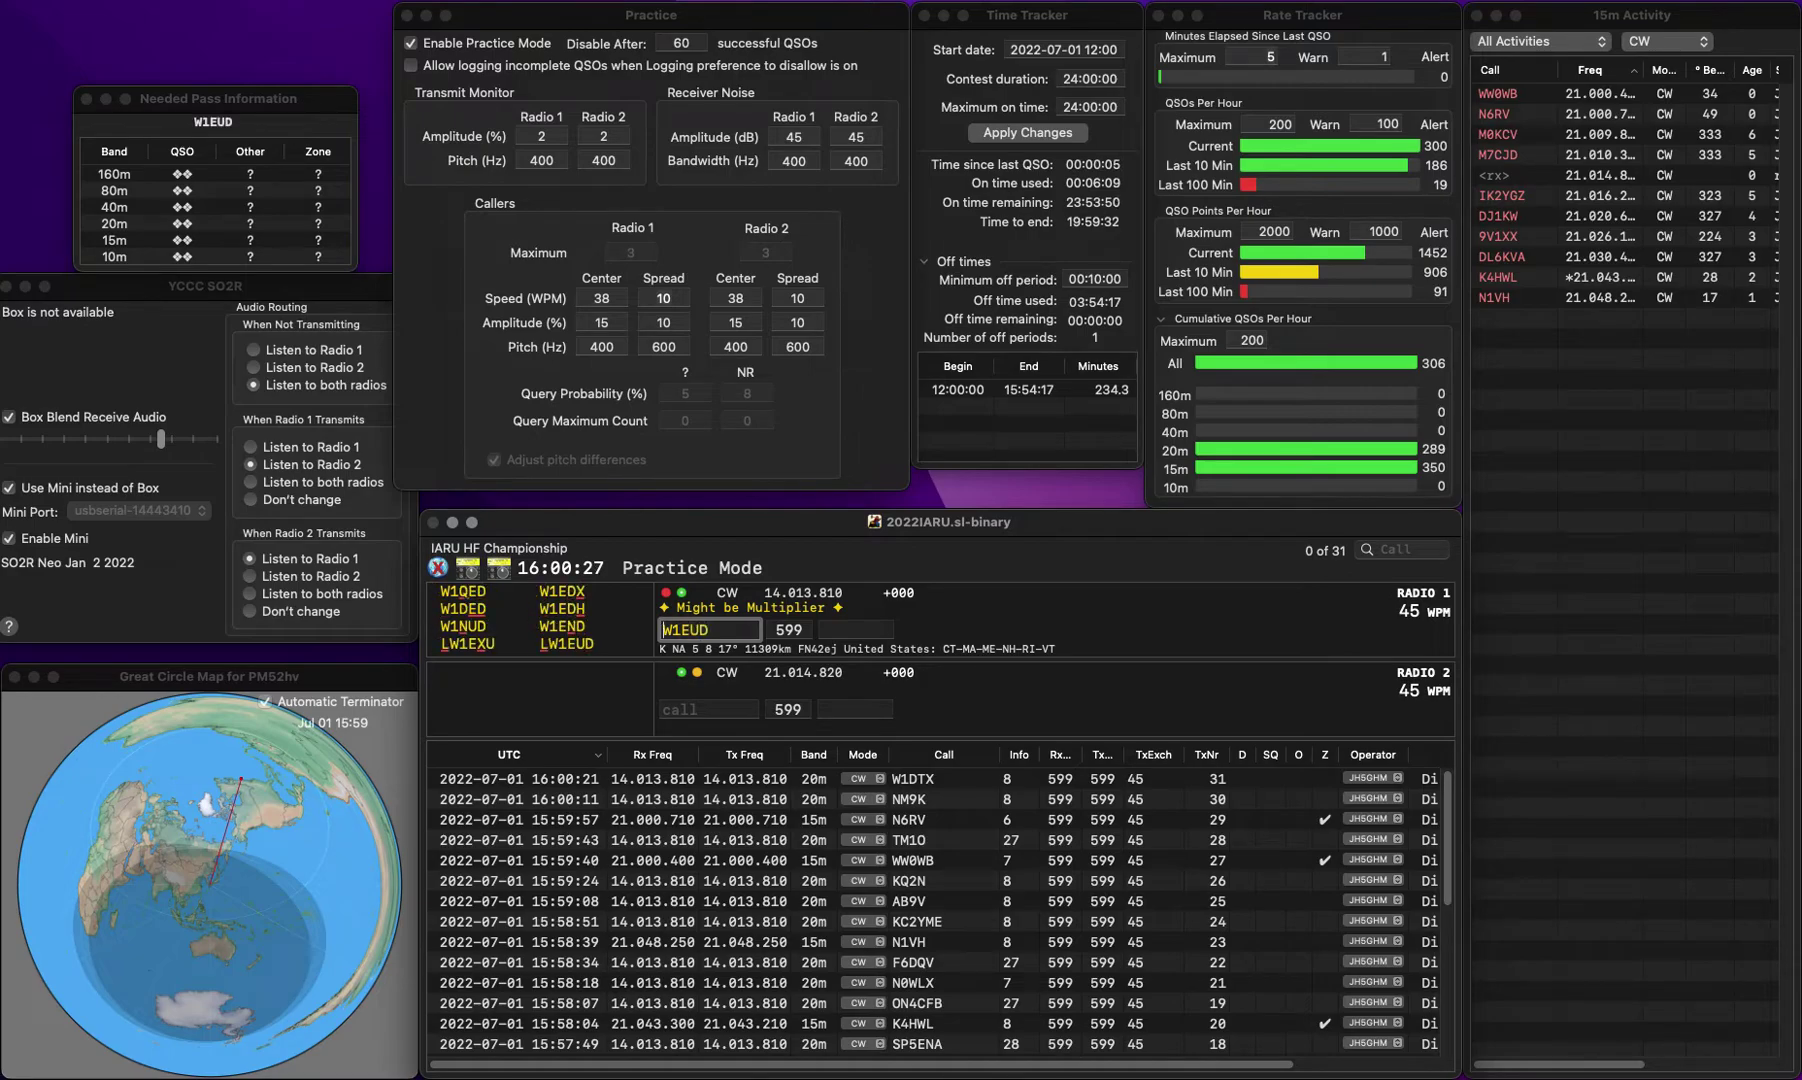
click(663, 629)
text(L)
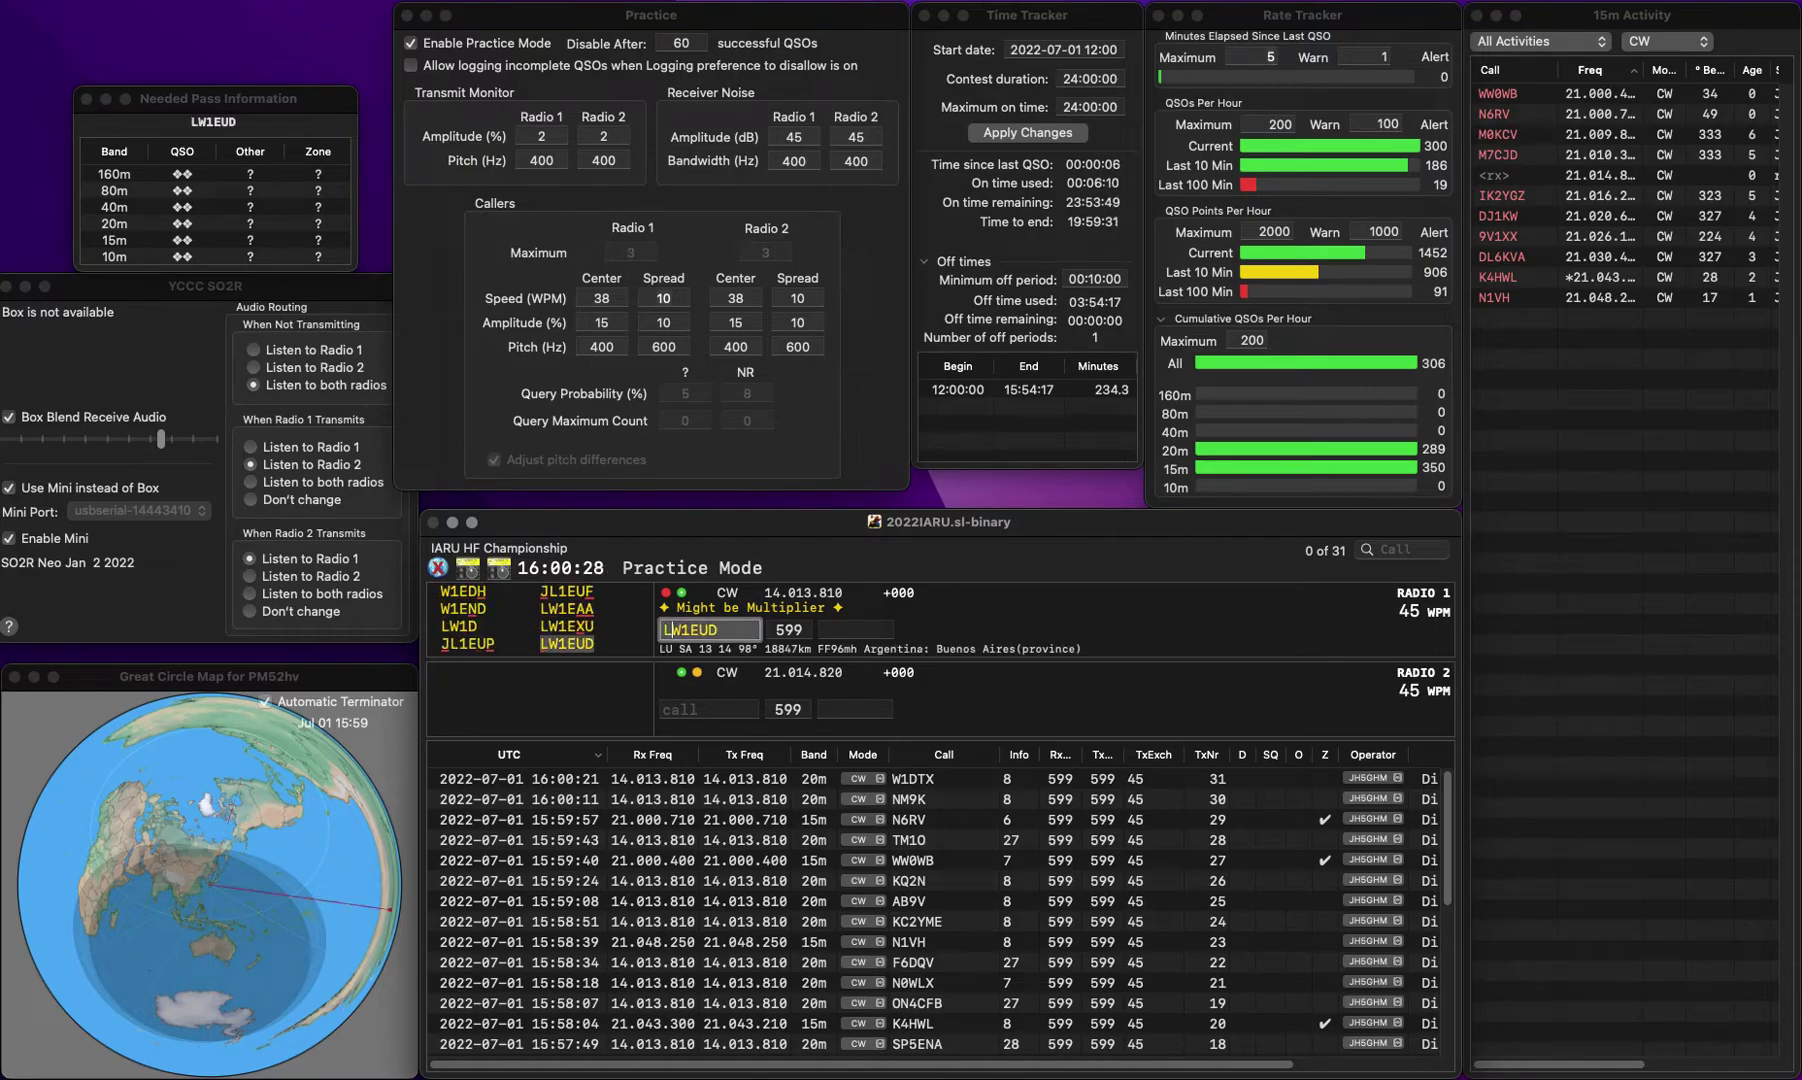
key(Tab)
text(14)
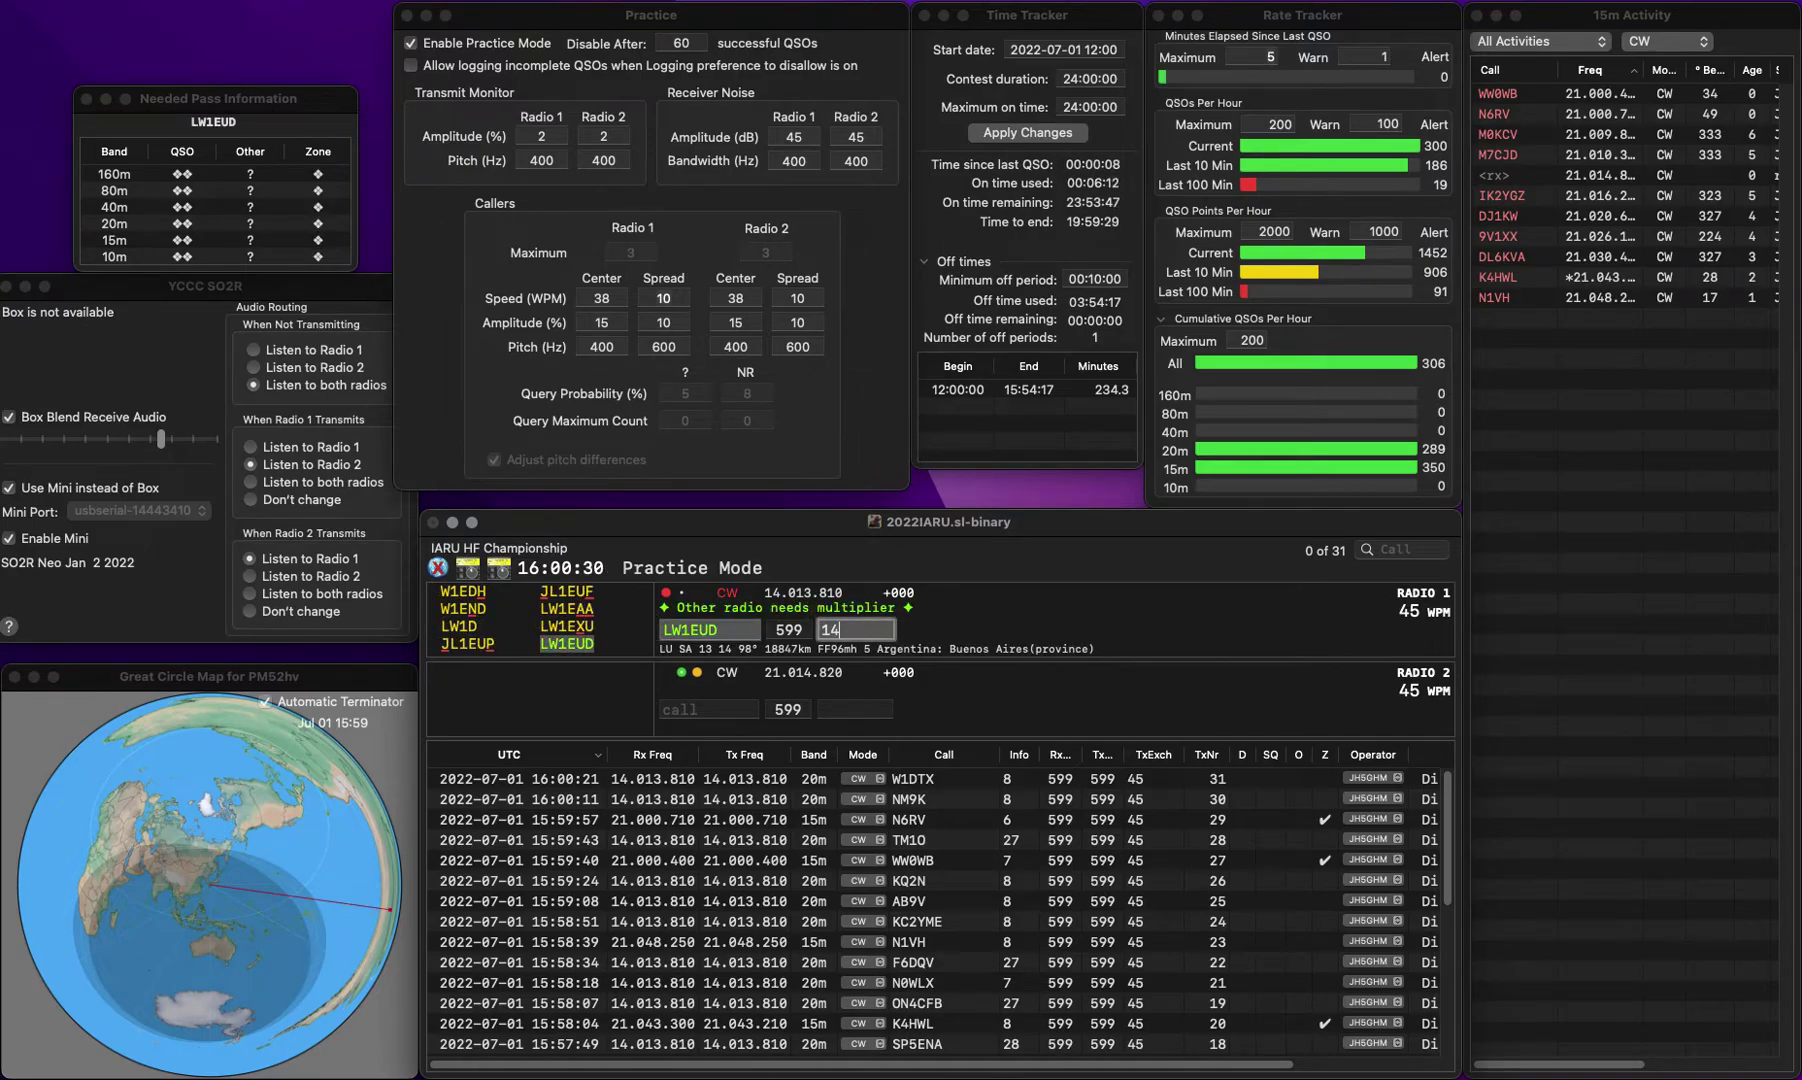
Step: Enter DL0HBN with exchange 28 on Radio 2, and log both the LW1EUD and DL0HBN contacts
click(708, 709)
text(DL0HBN)
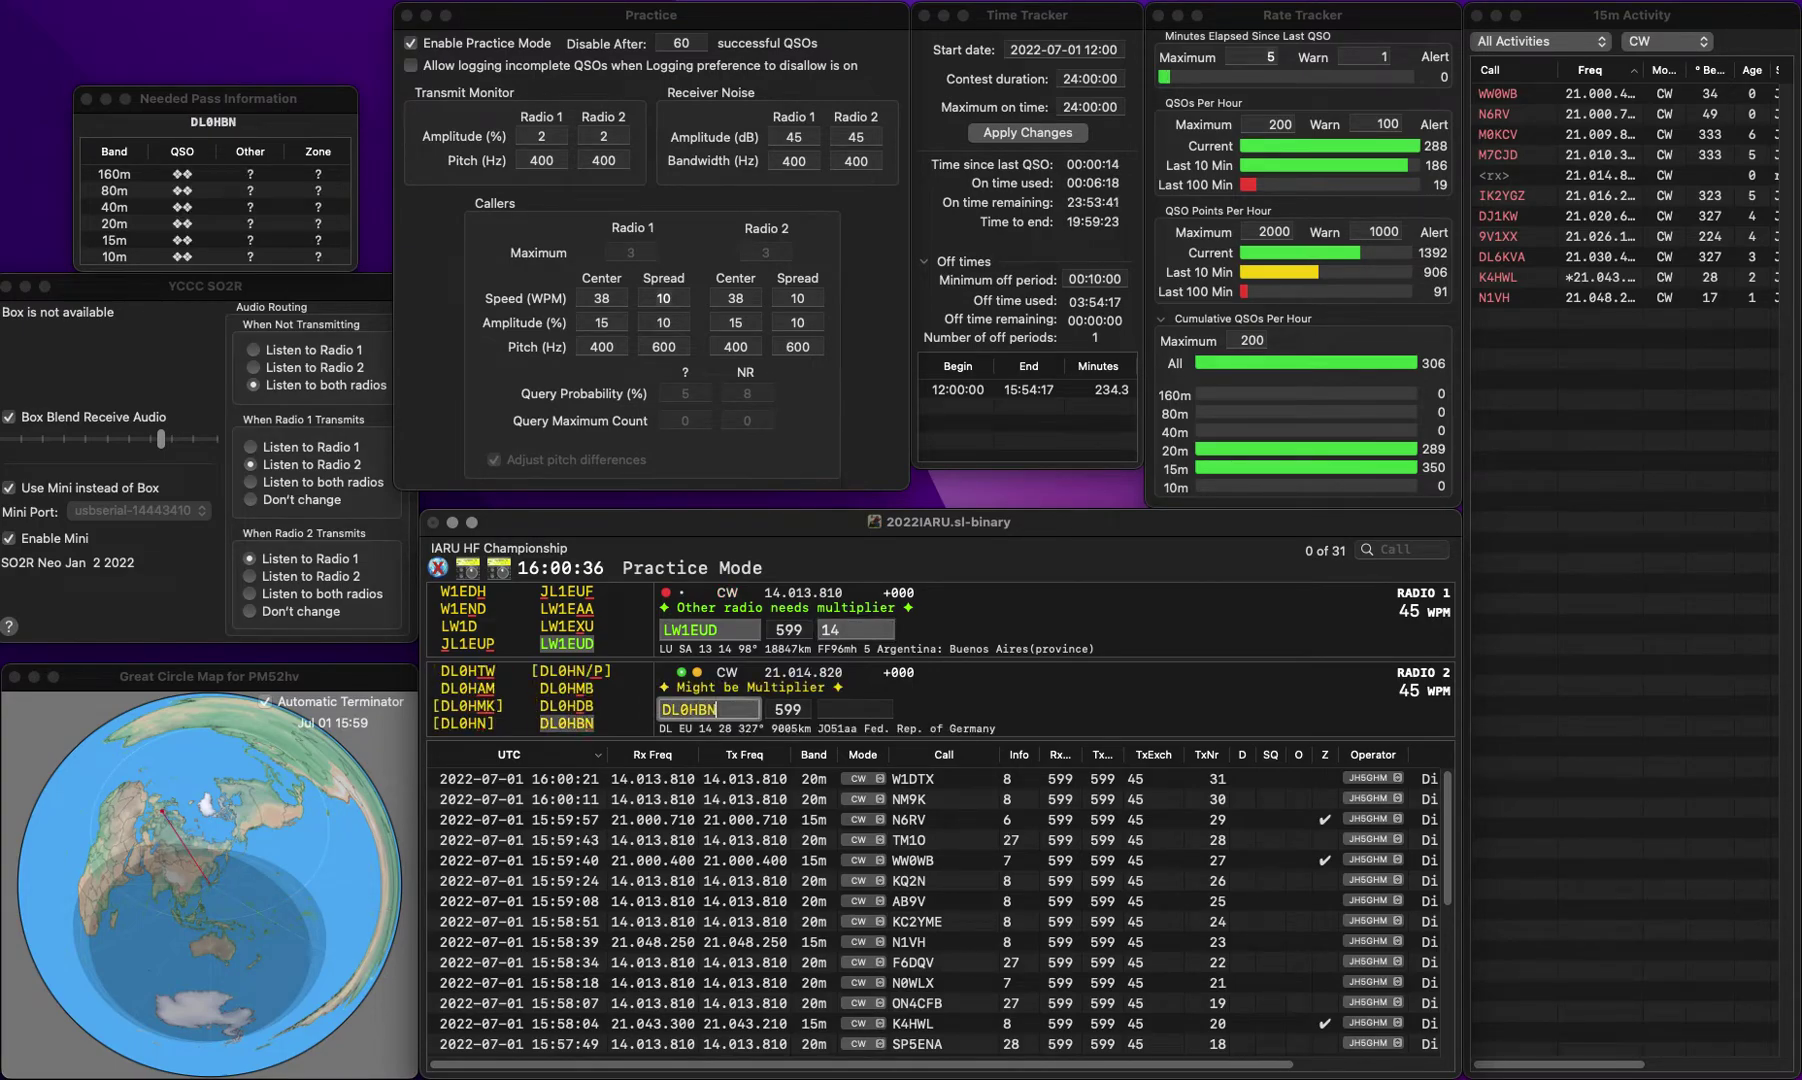
key(Return)
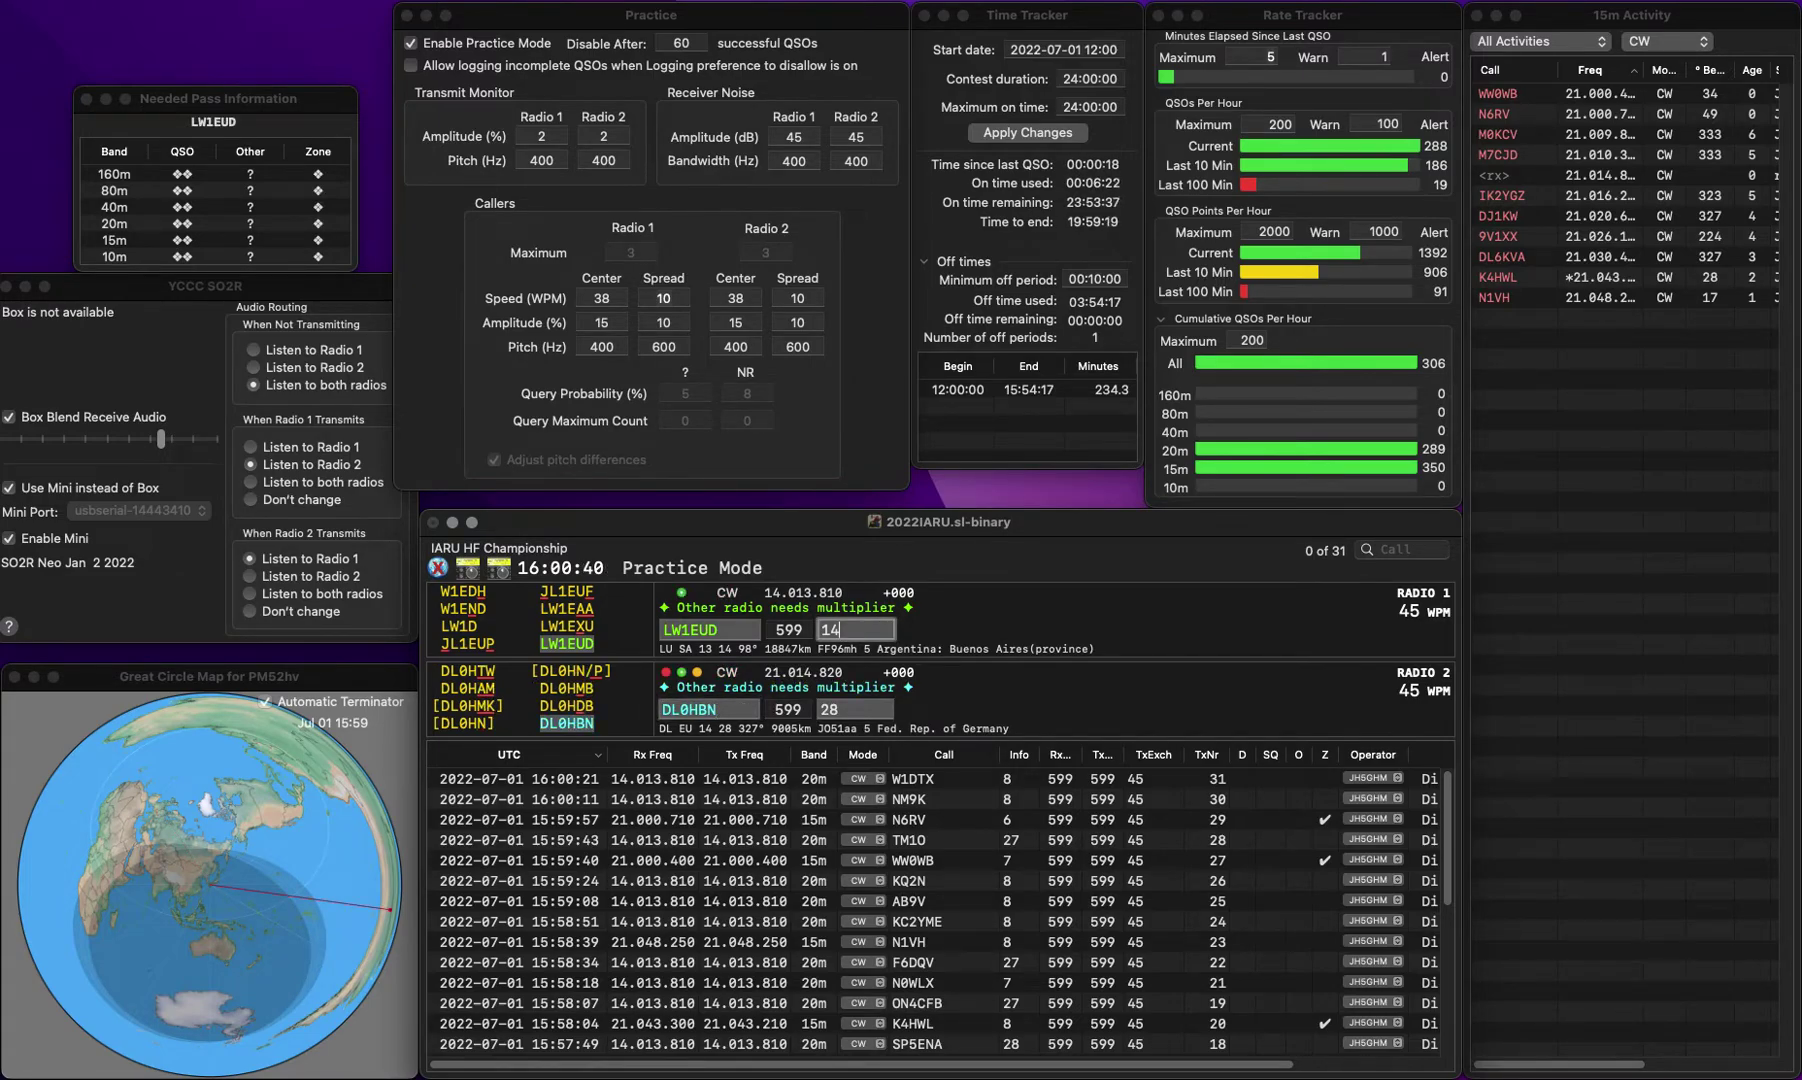
key(Return)
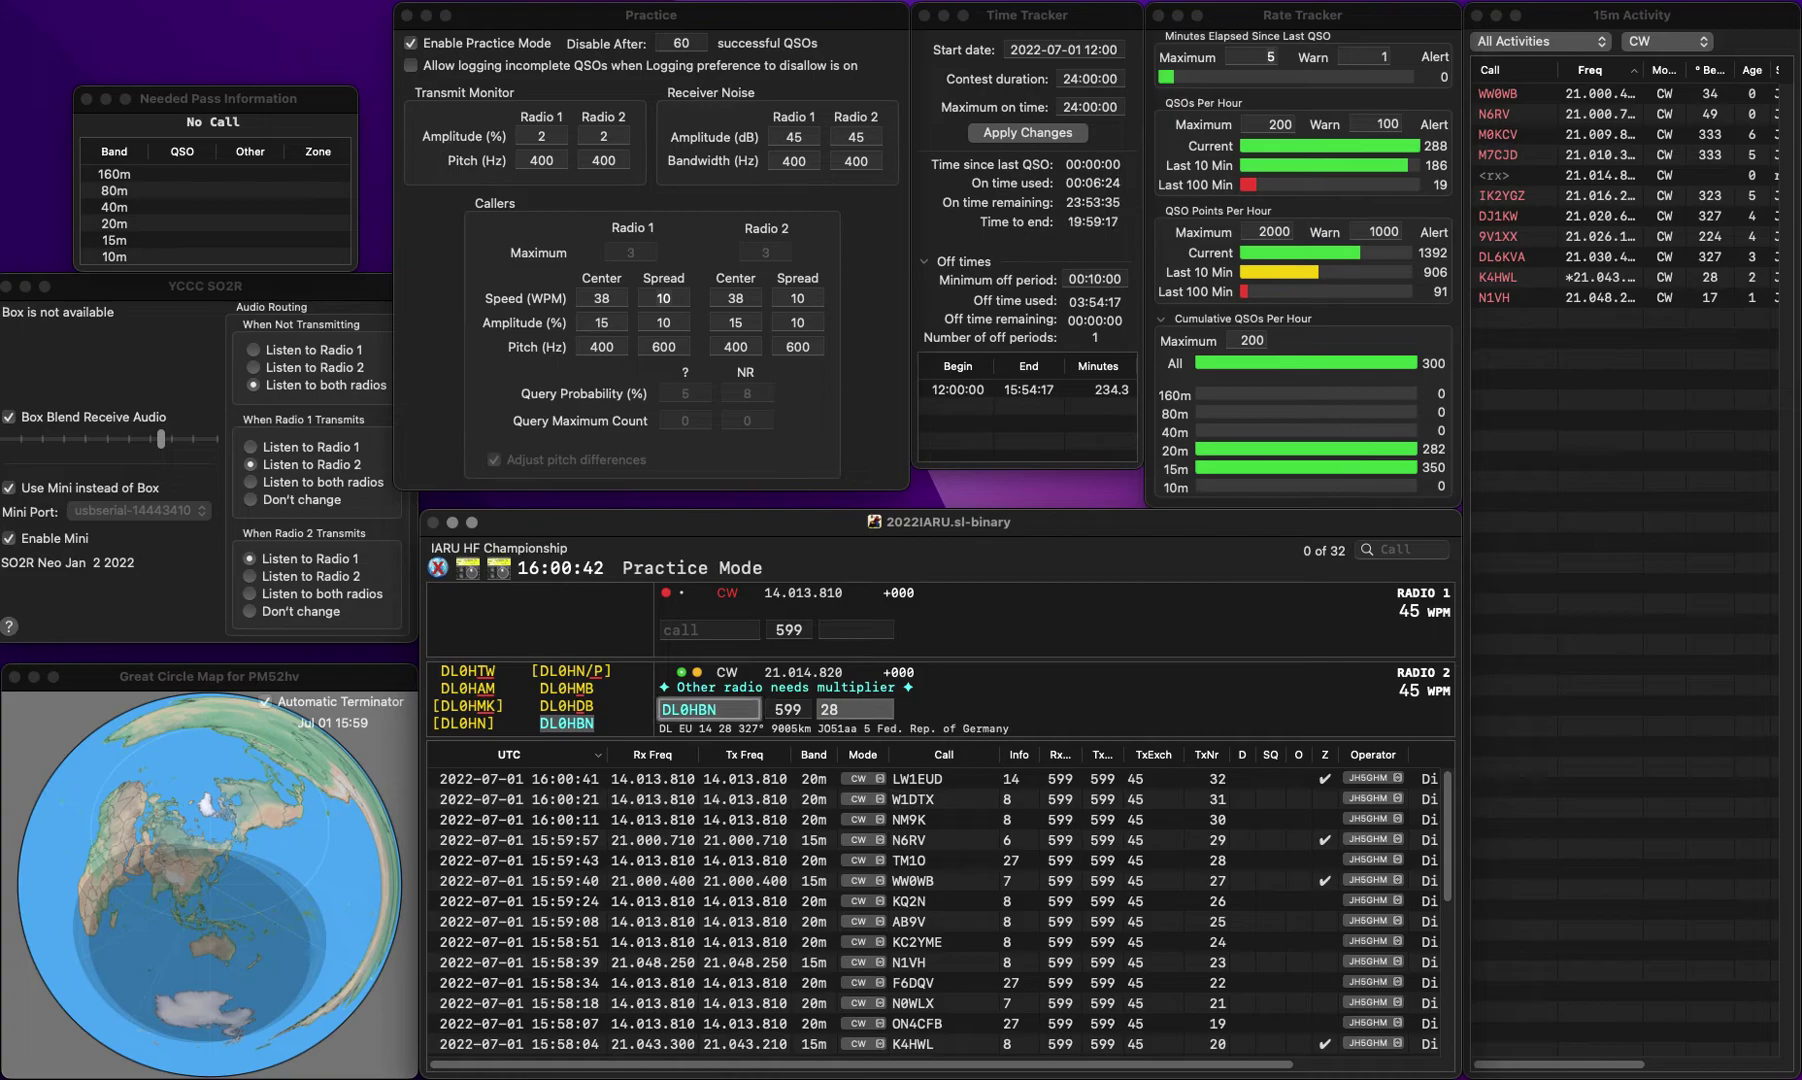
key(Tab)
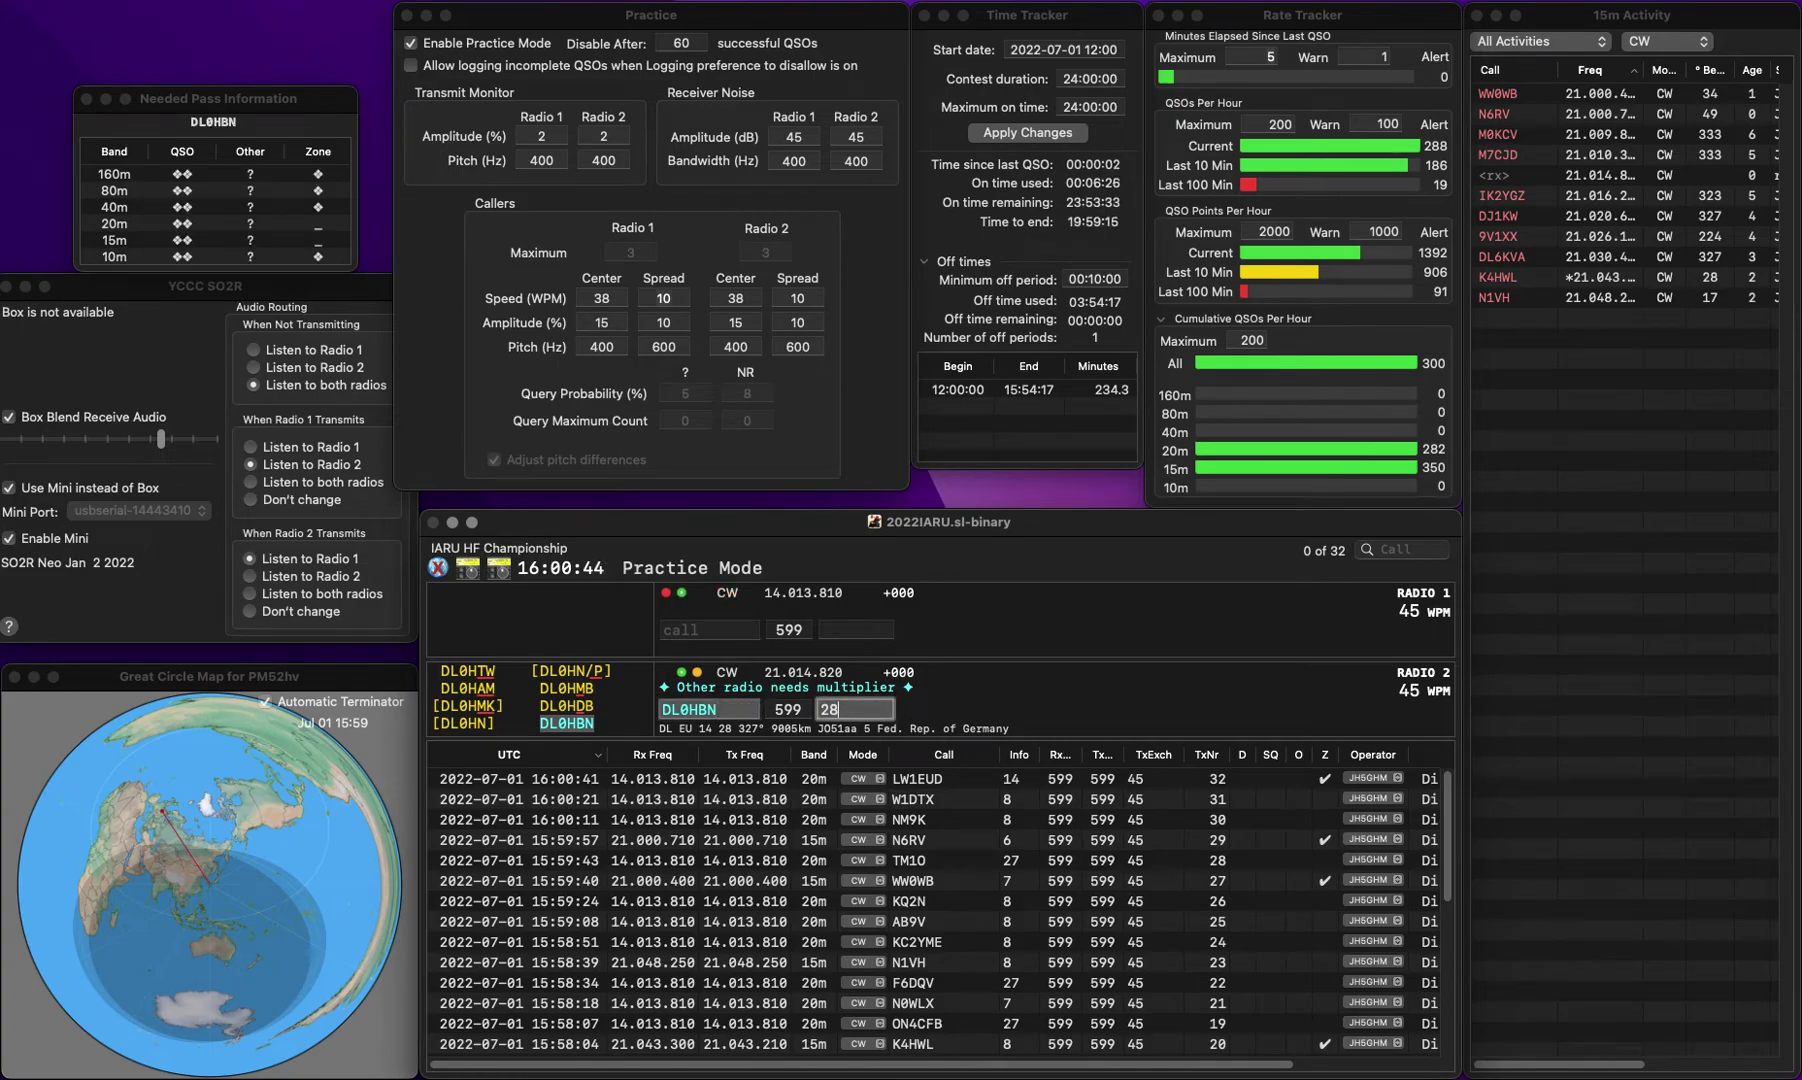
key(Return)
Step: Enter MW1X on Radio 1, correct the call to M1X, and log the contact with the received exchange 27
text(MW)
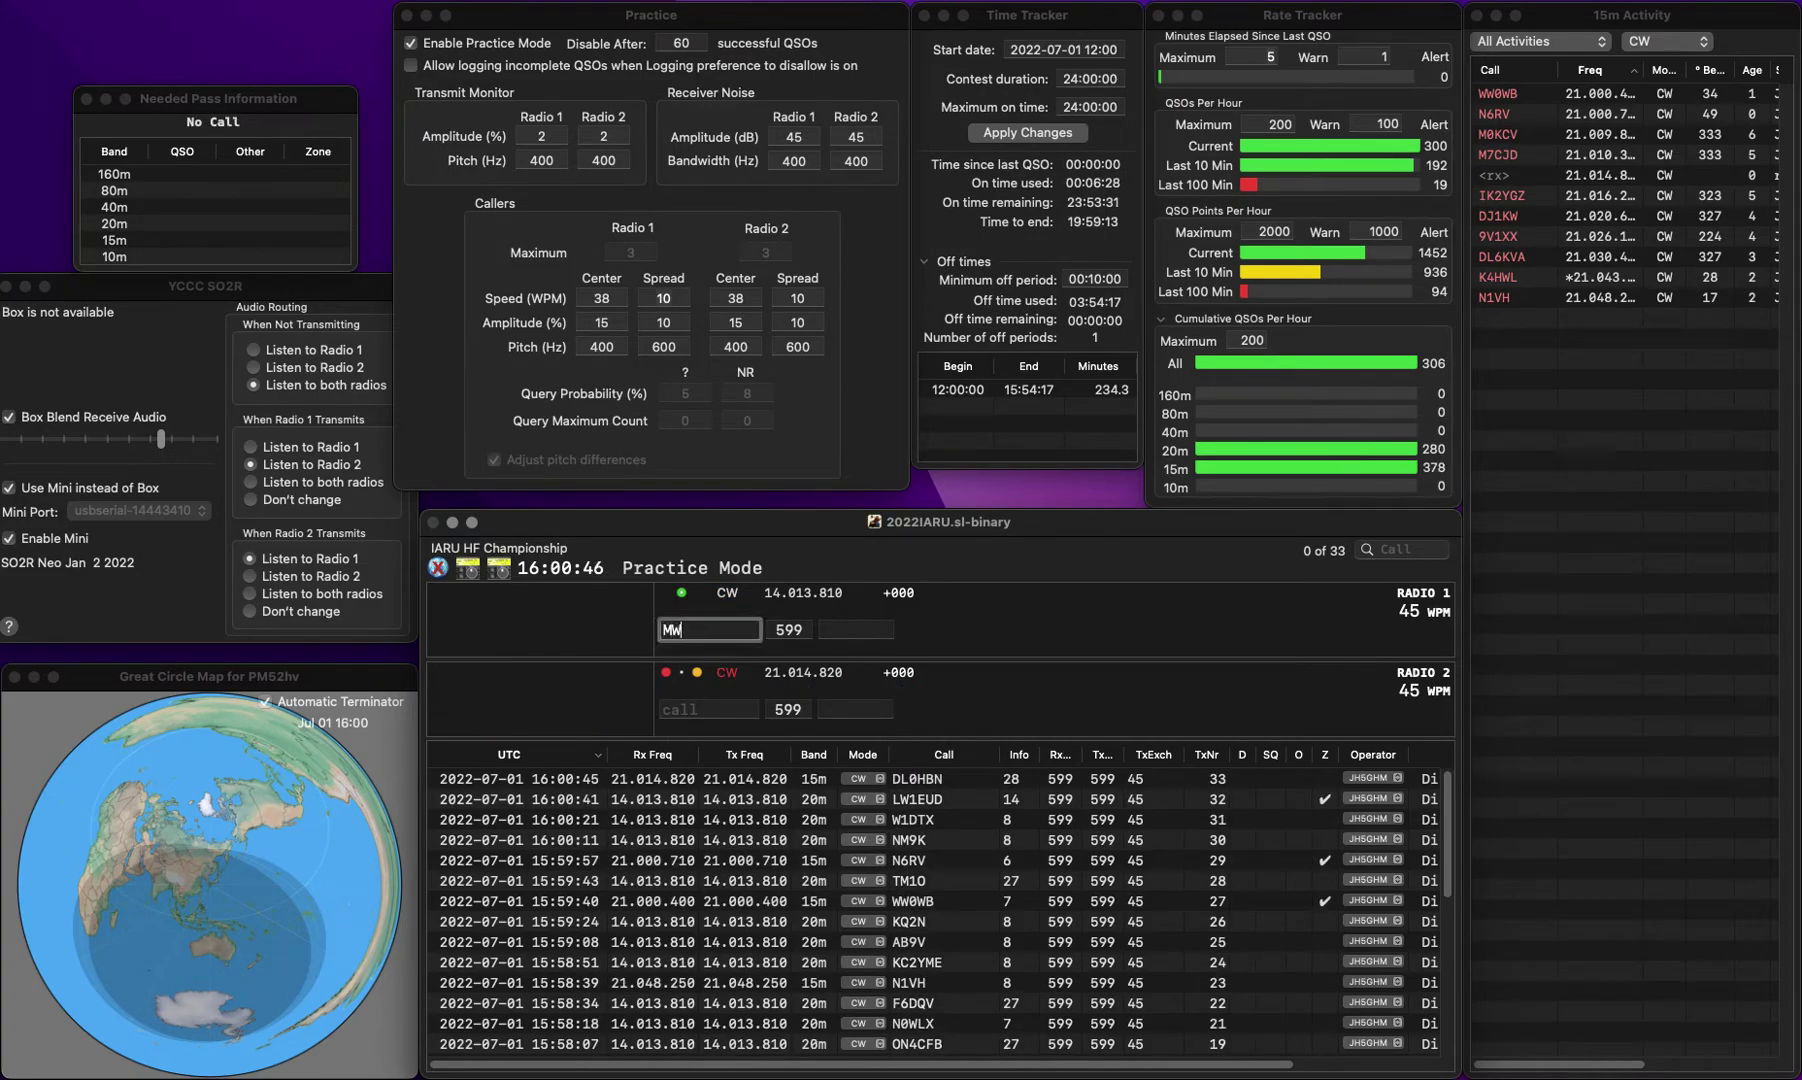
text(1X)
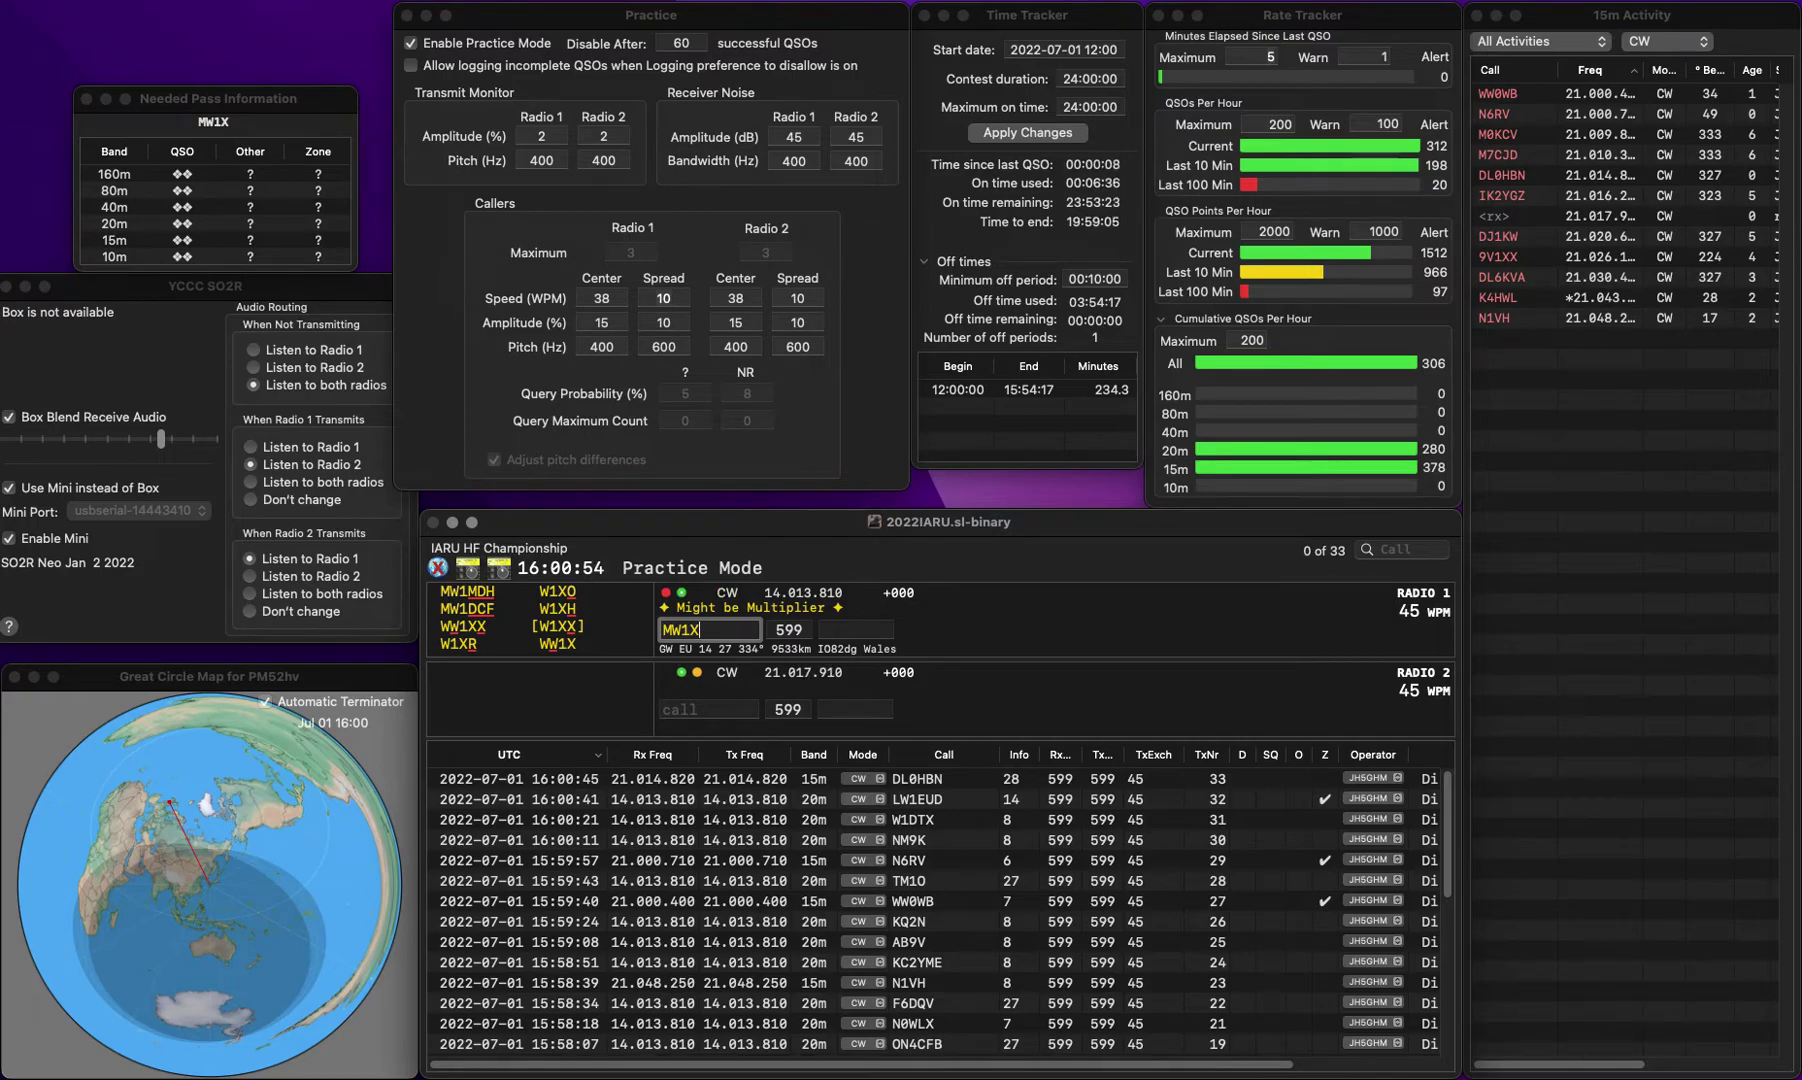
key(BackSpace)
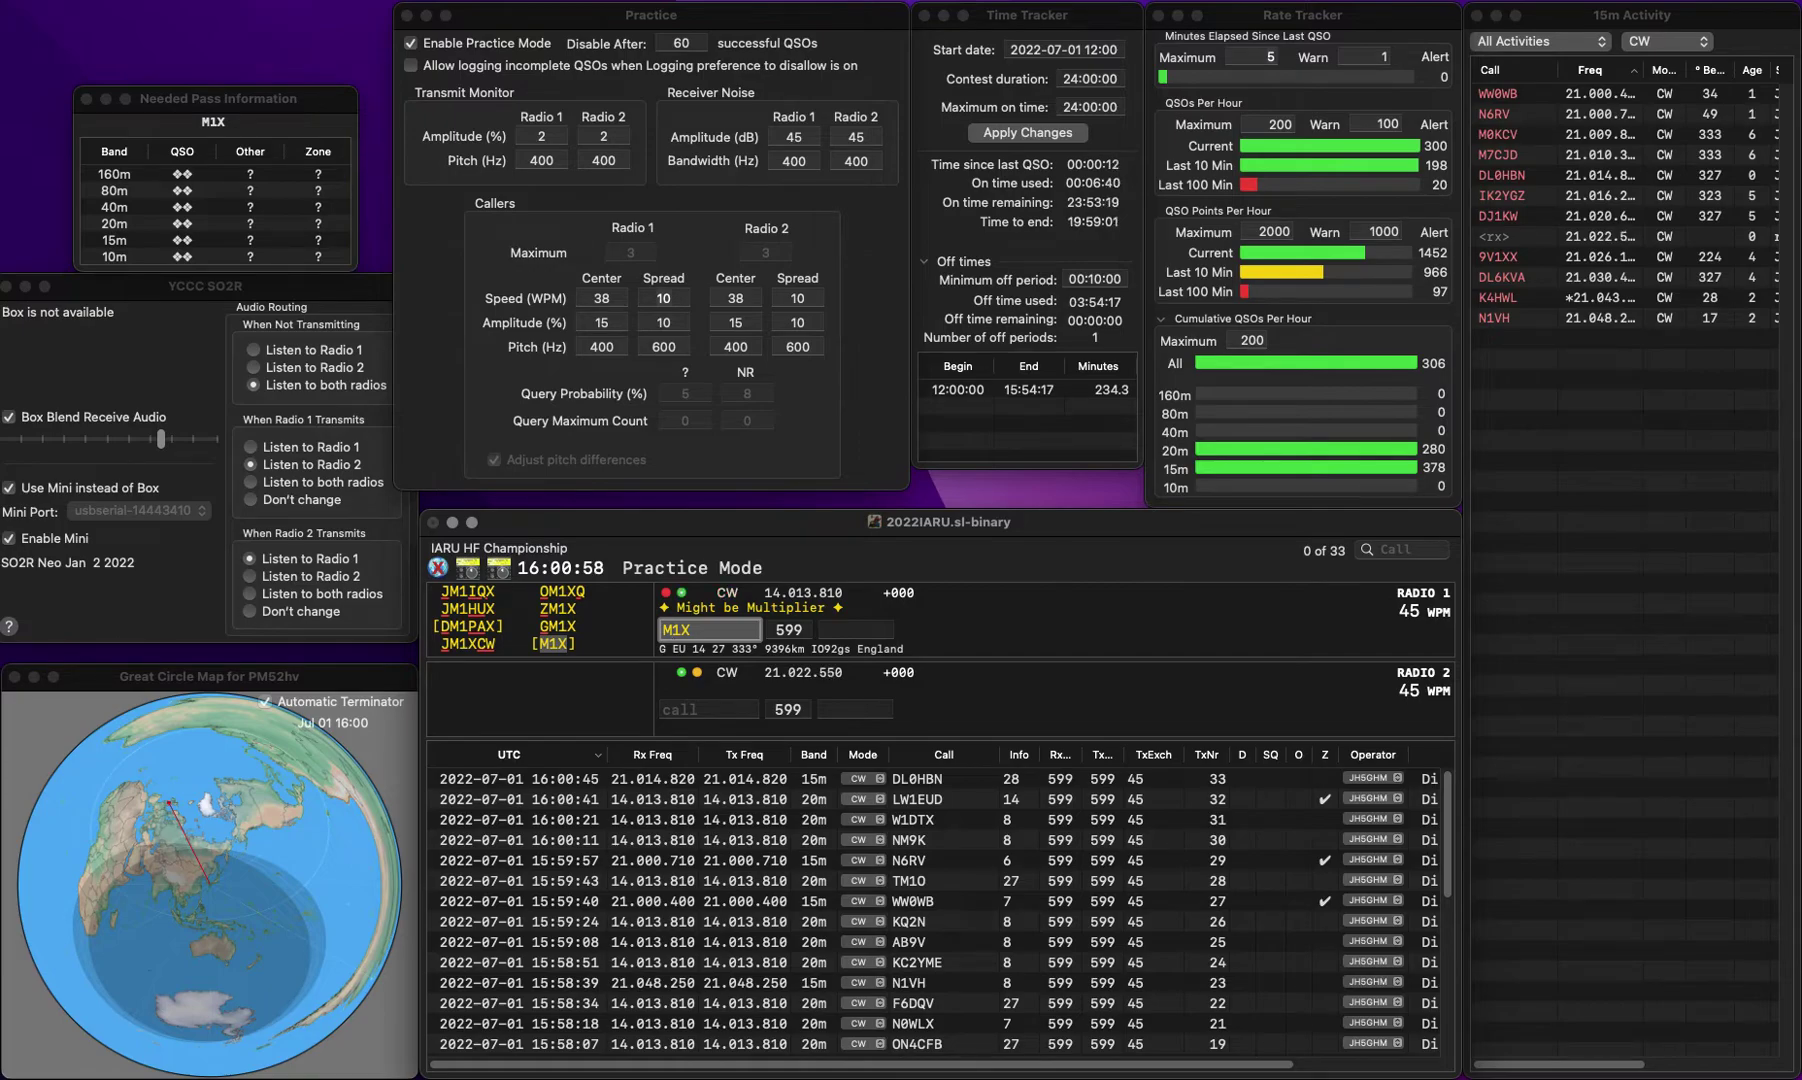
key(space)
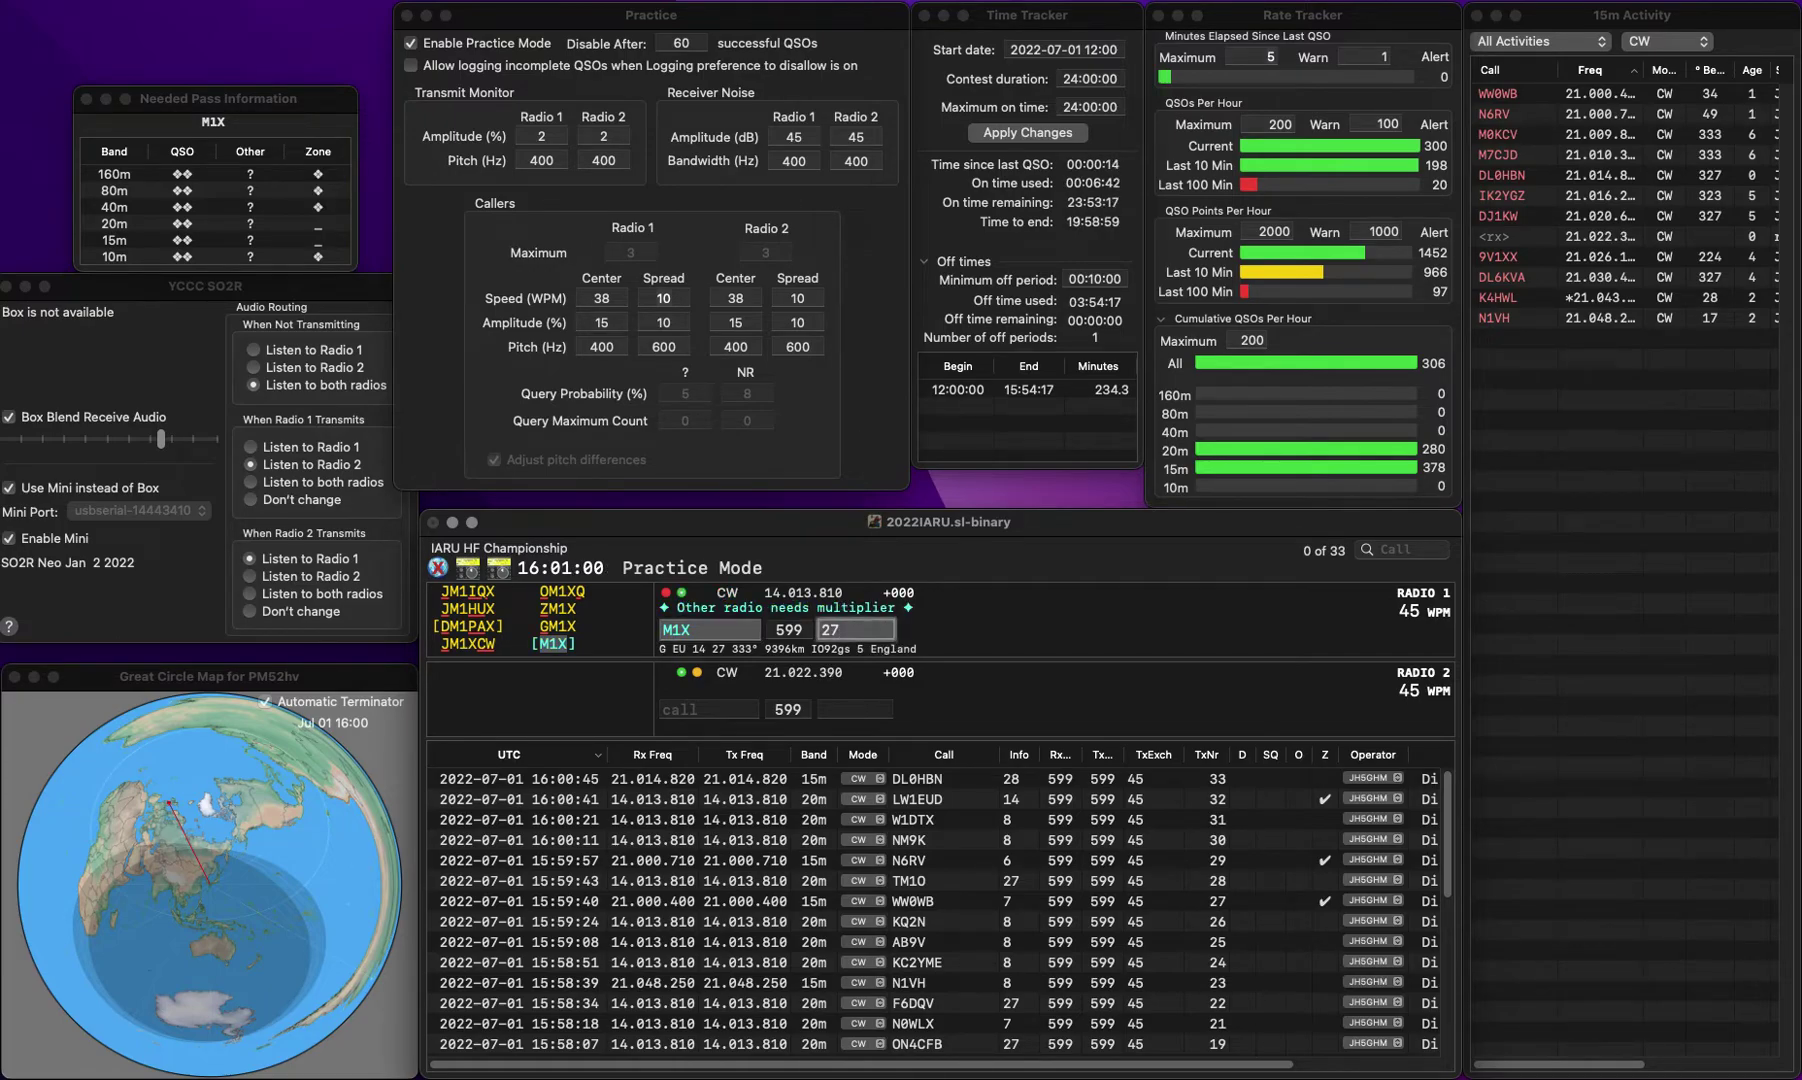
key(Return)
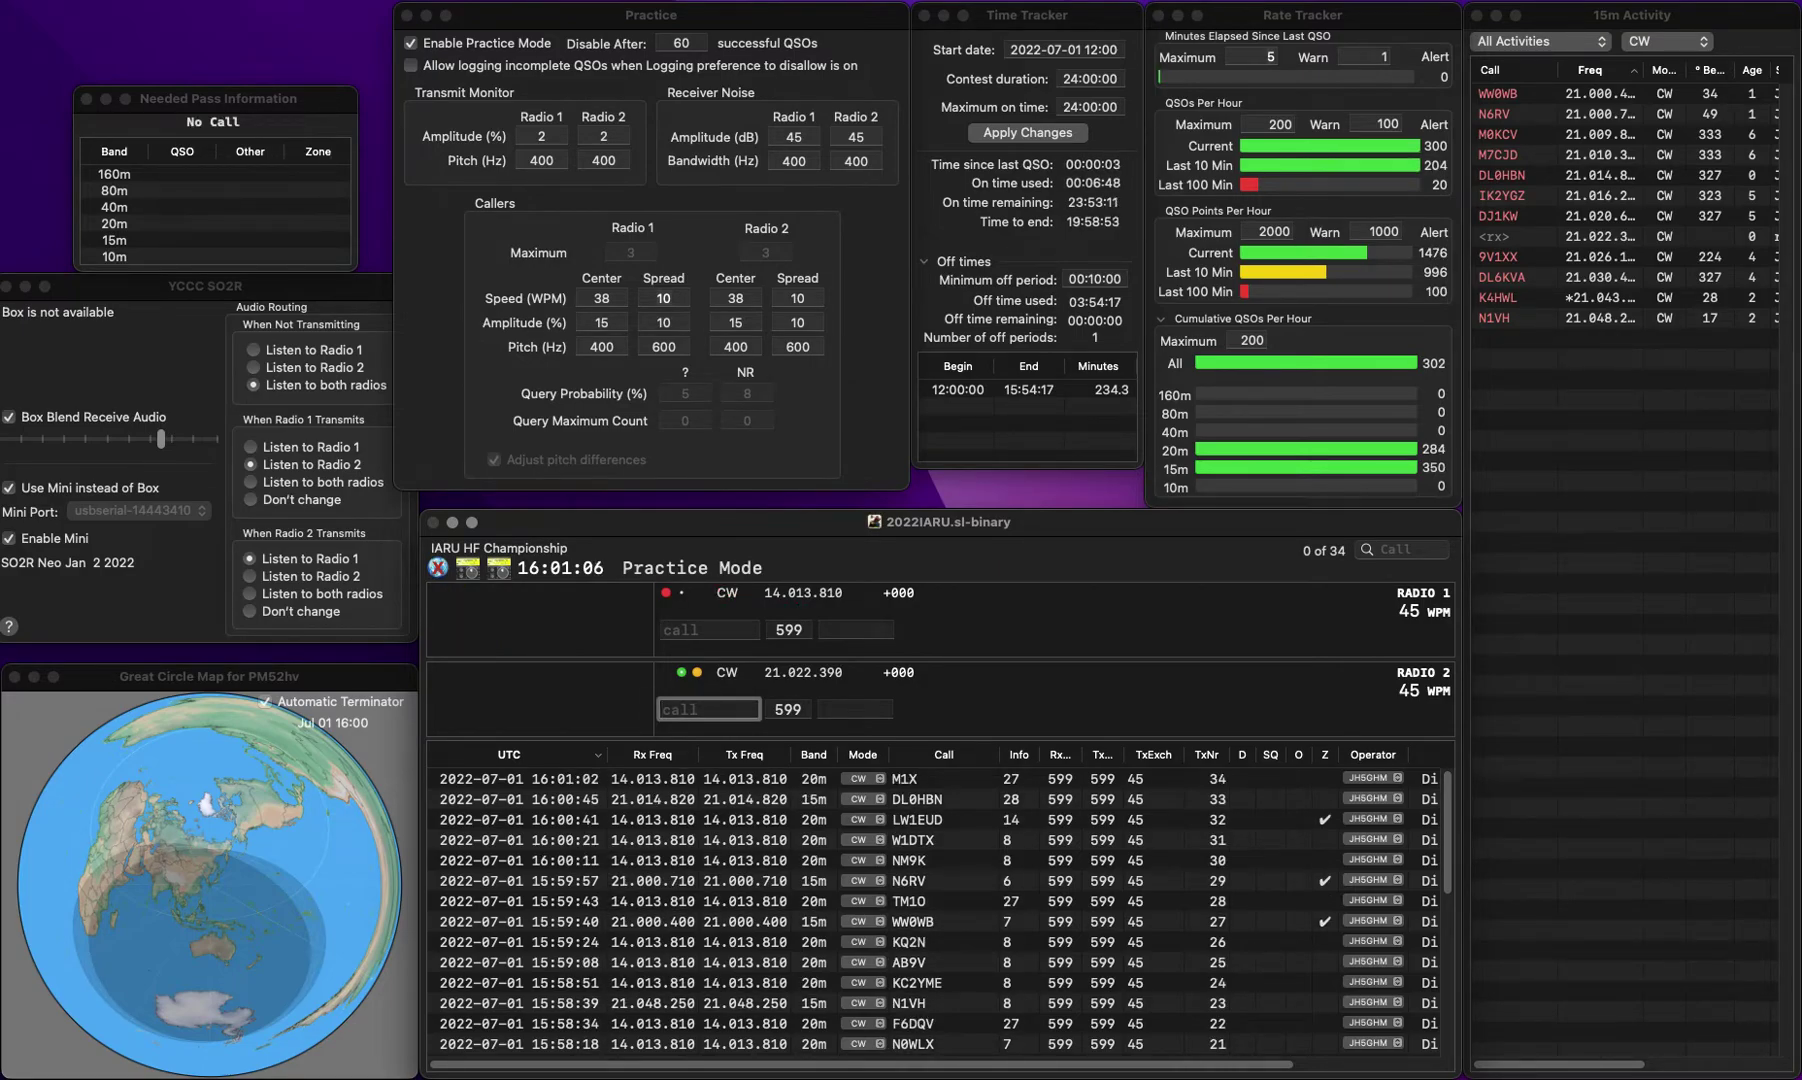
key(Up)
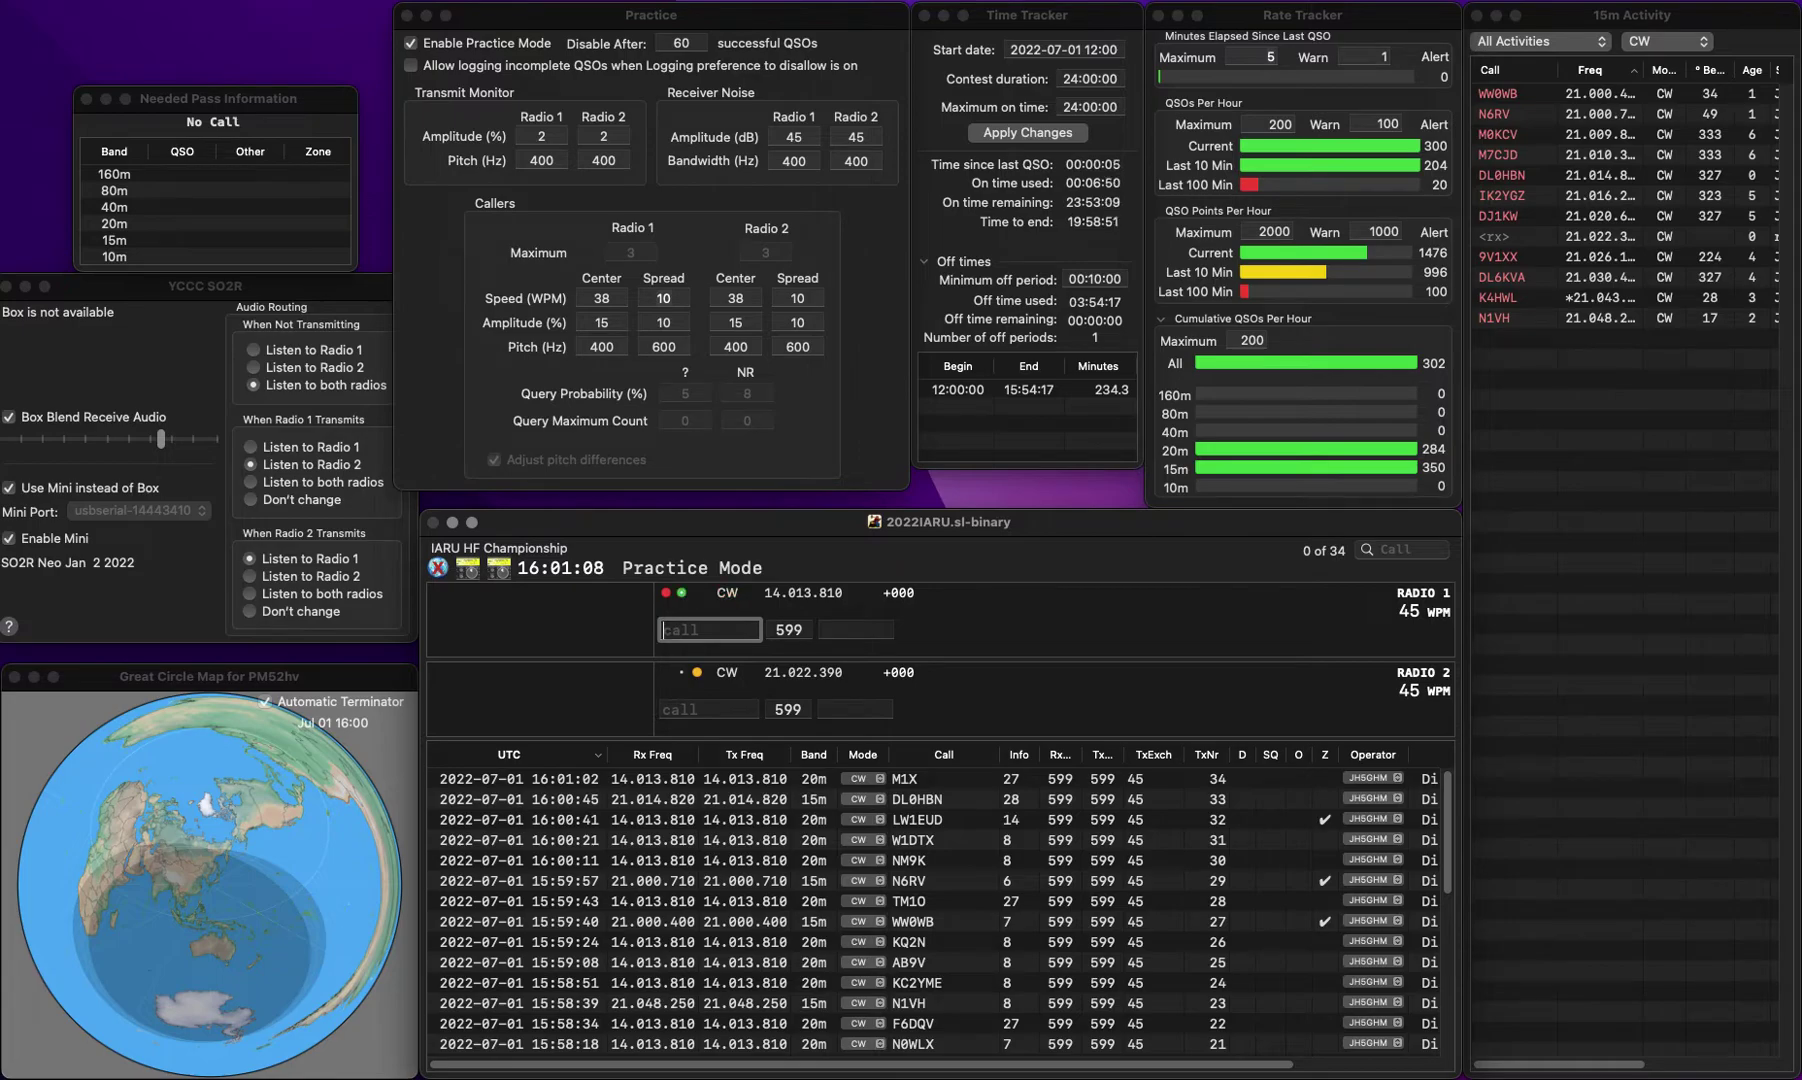
text(AA5)
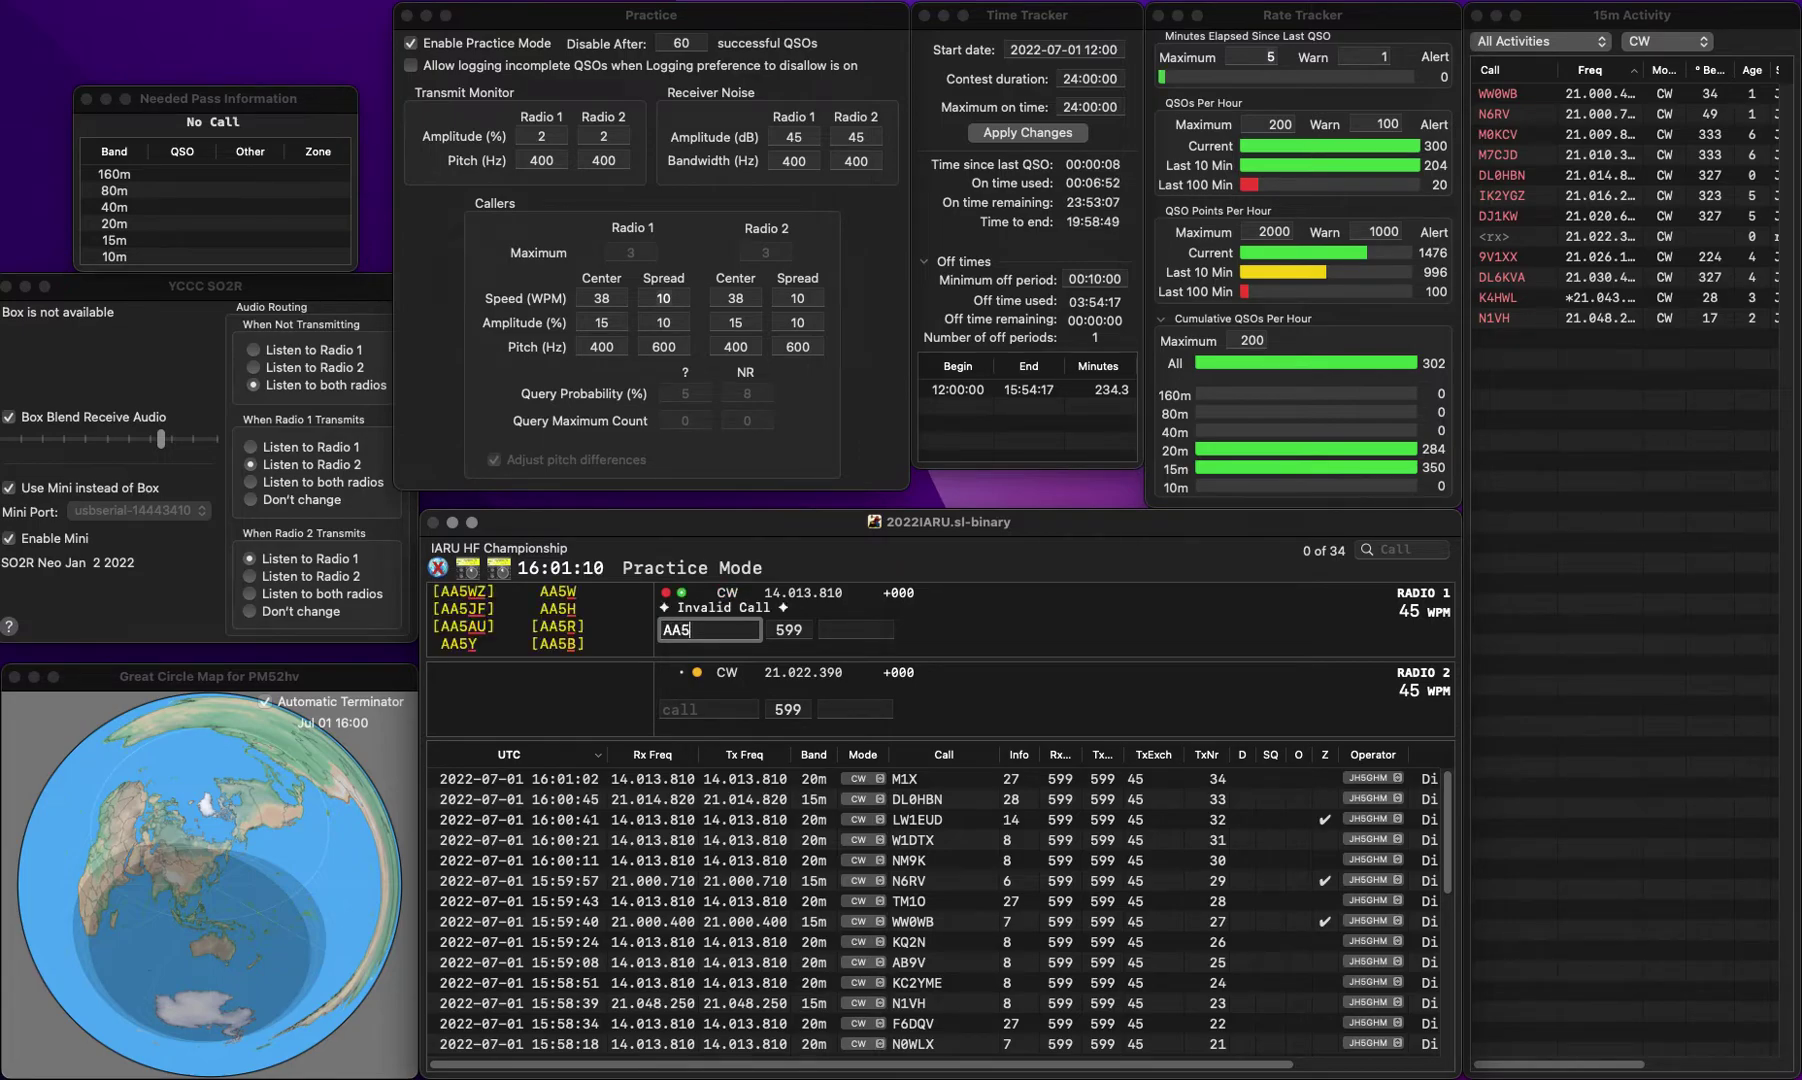
text(UN)
key(Return)
key(Down)
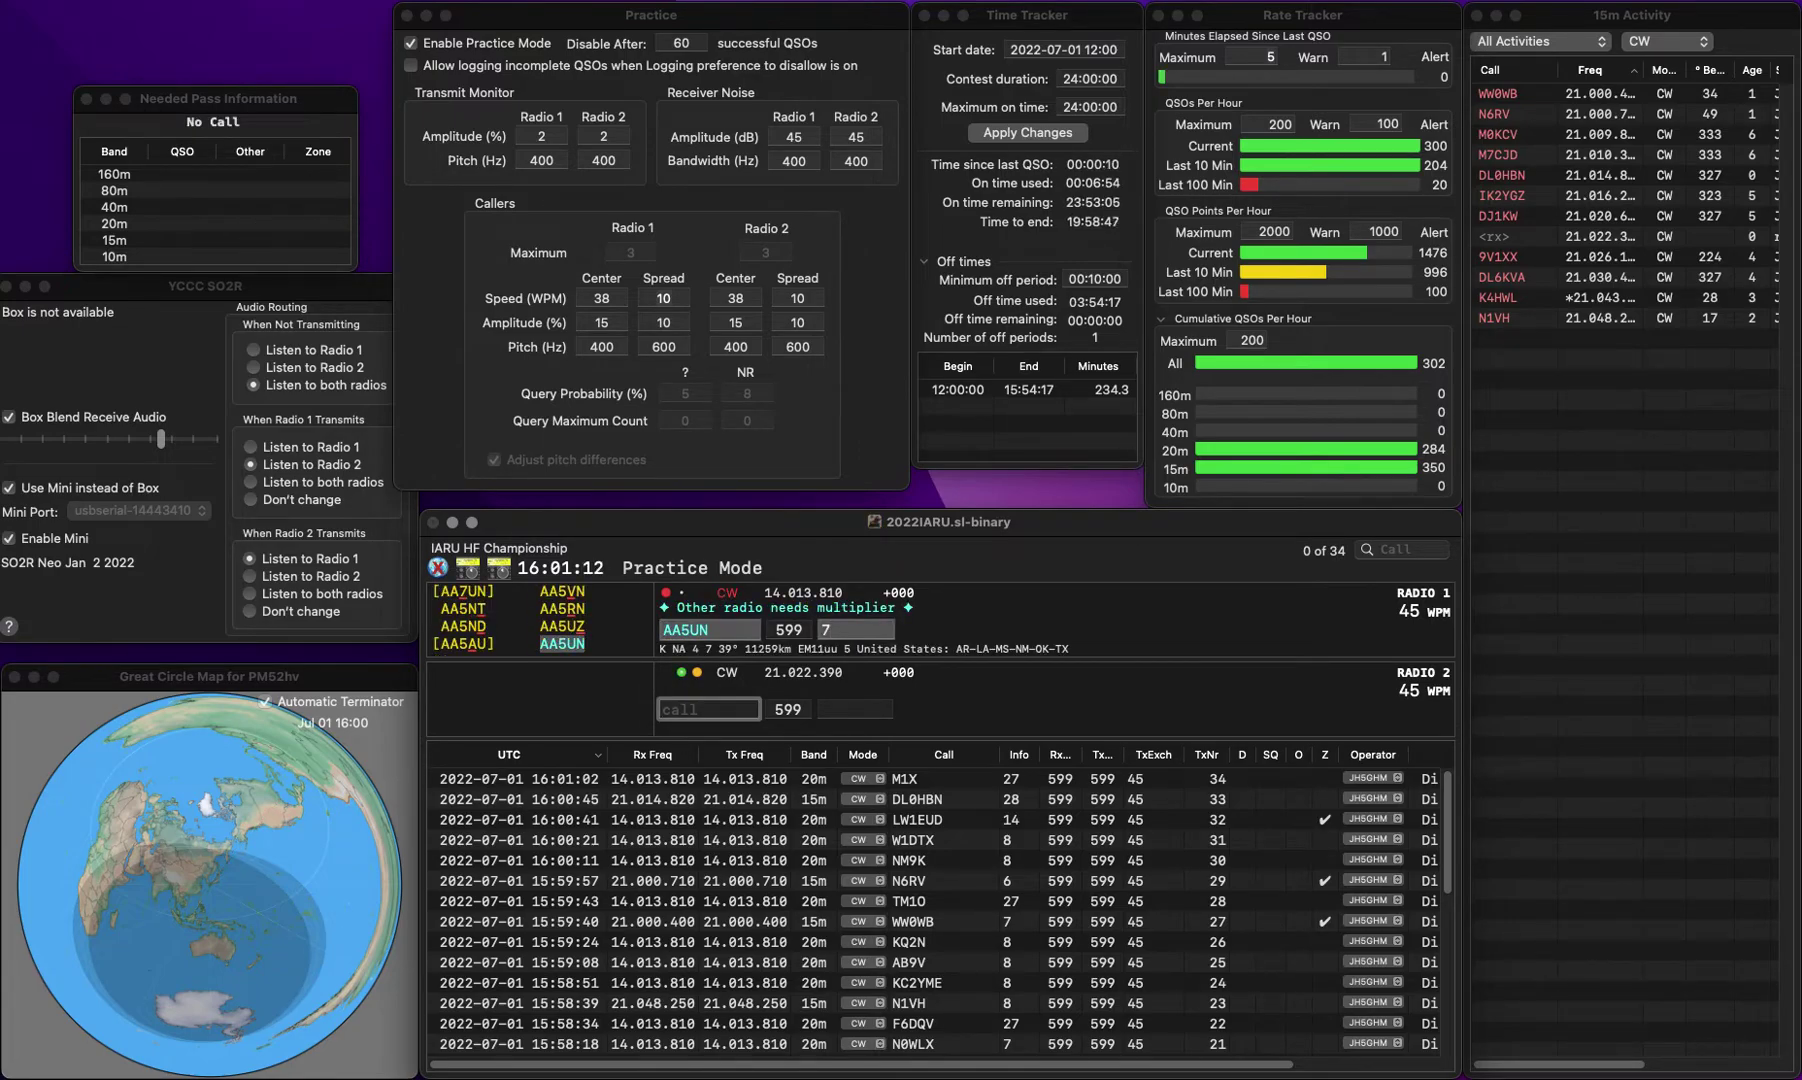
key(Up)
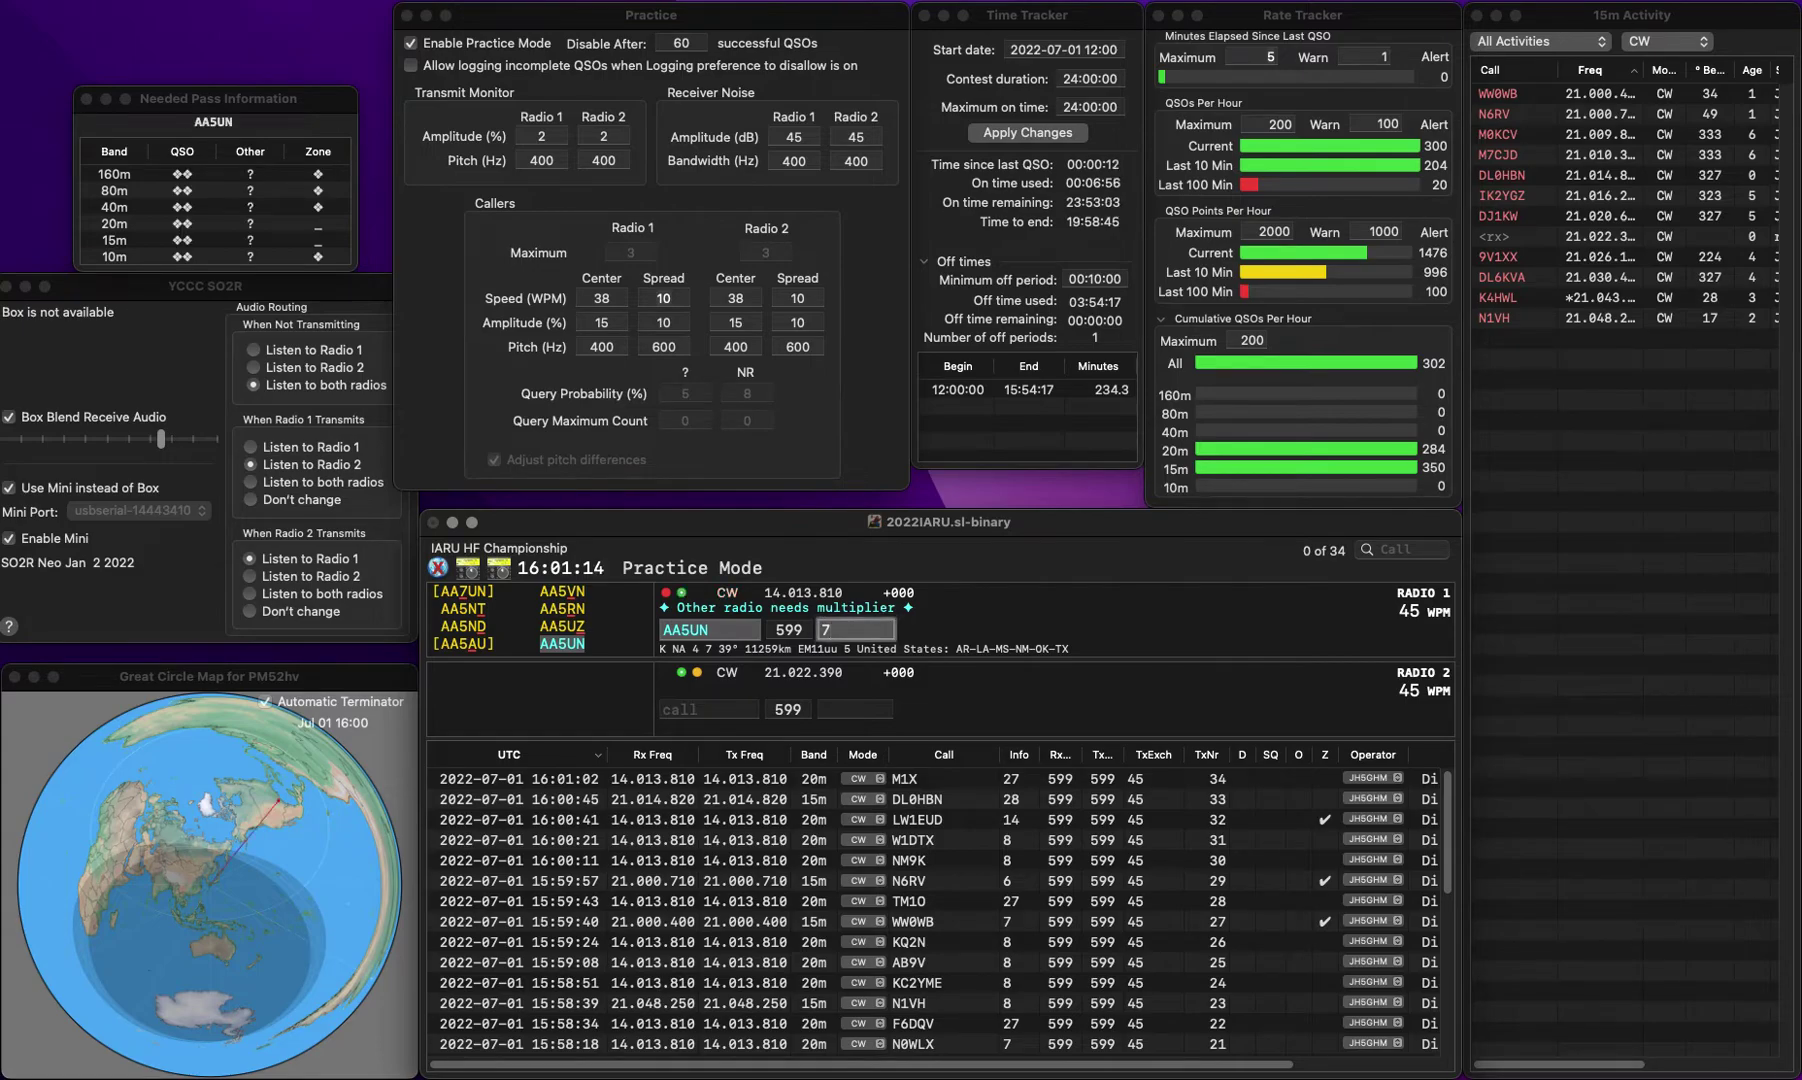
key(Return)
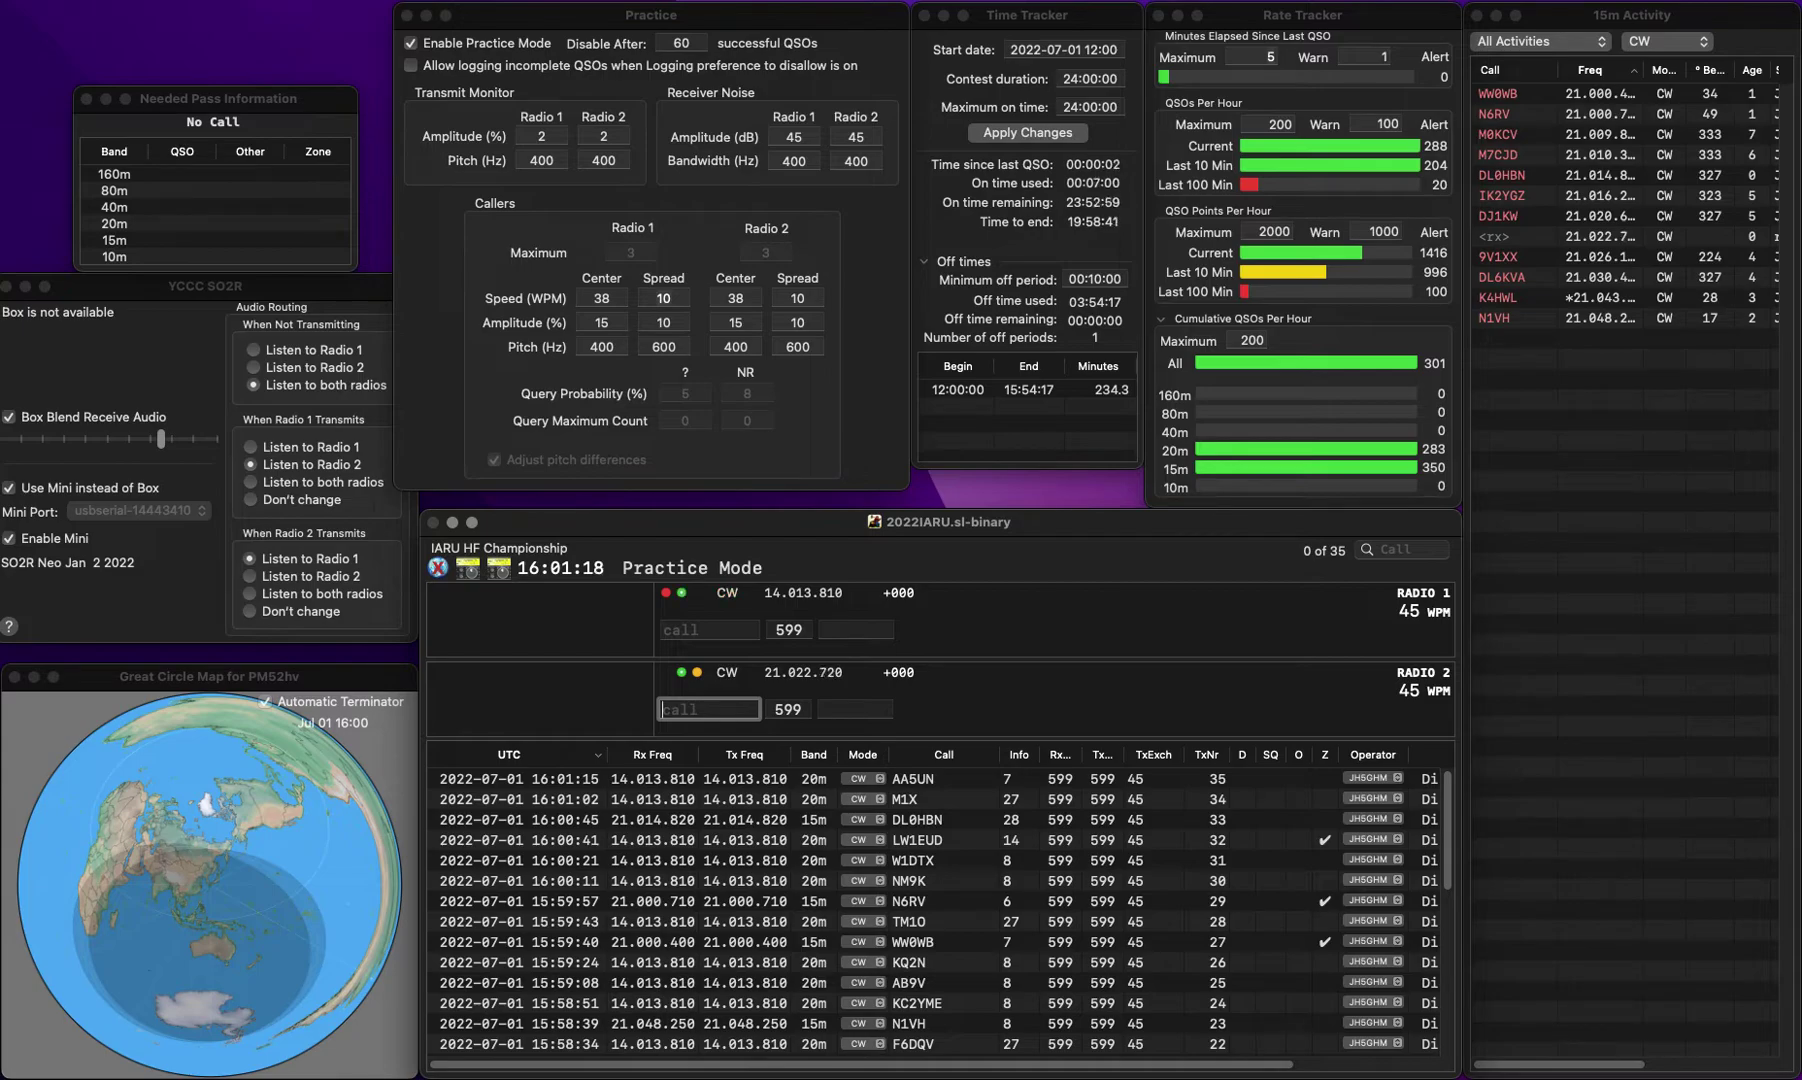
text(9K)
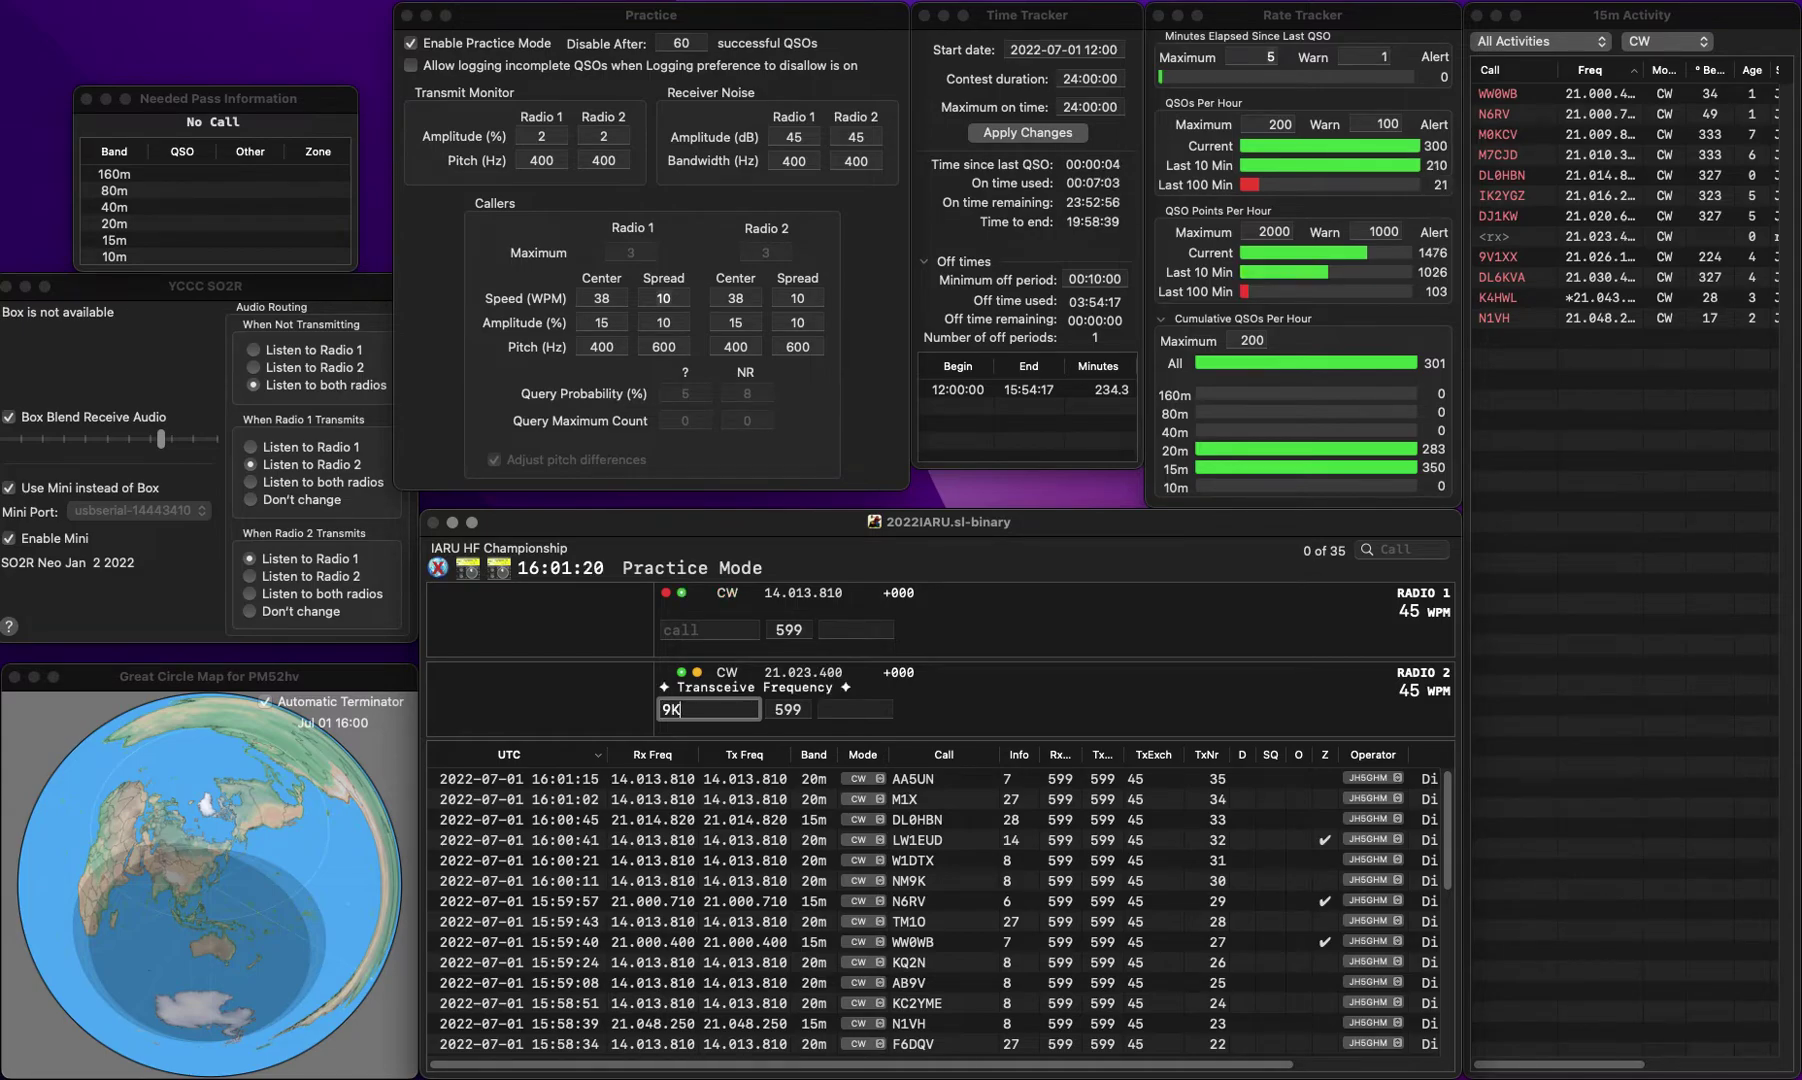
text(9HQ)
key(space)
key(Escape)
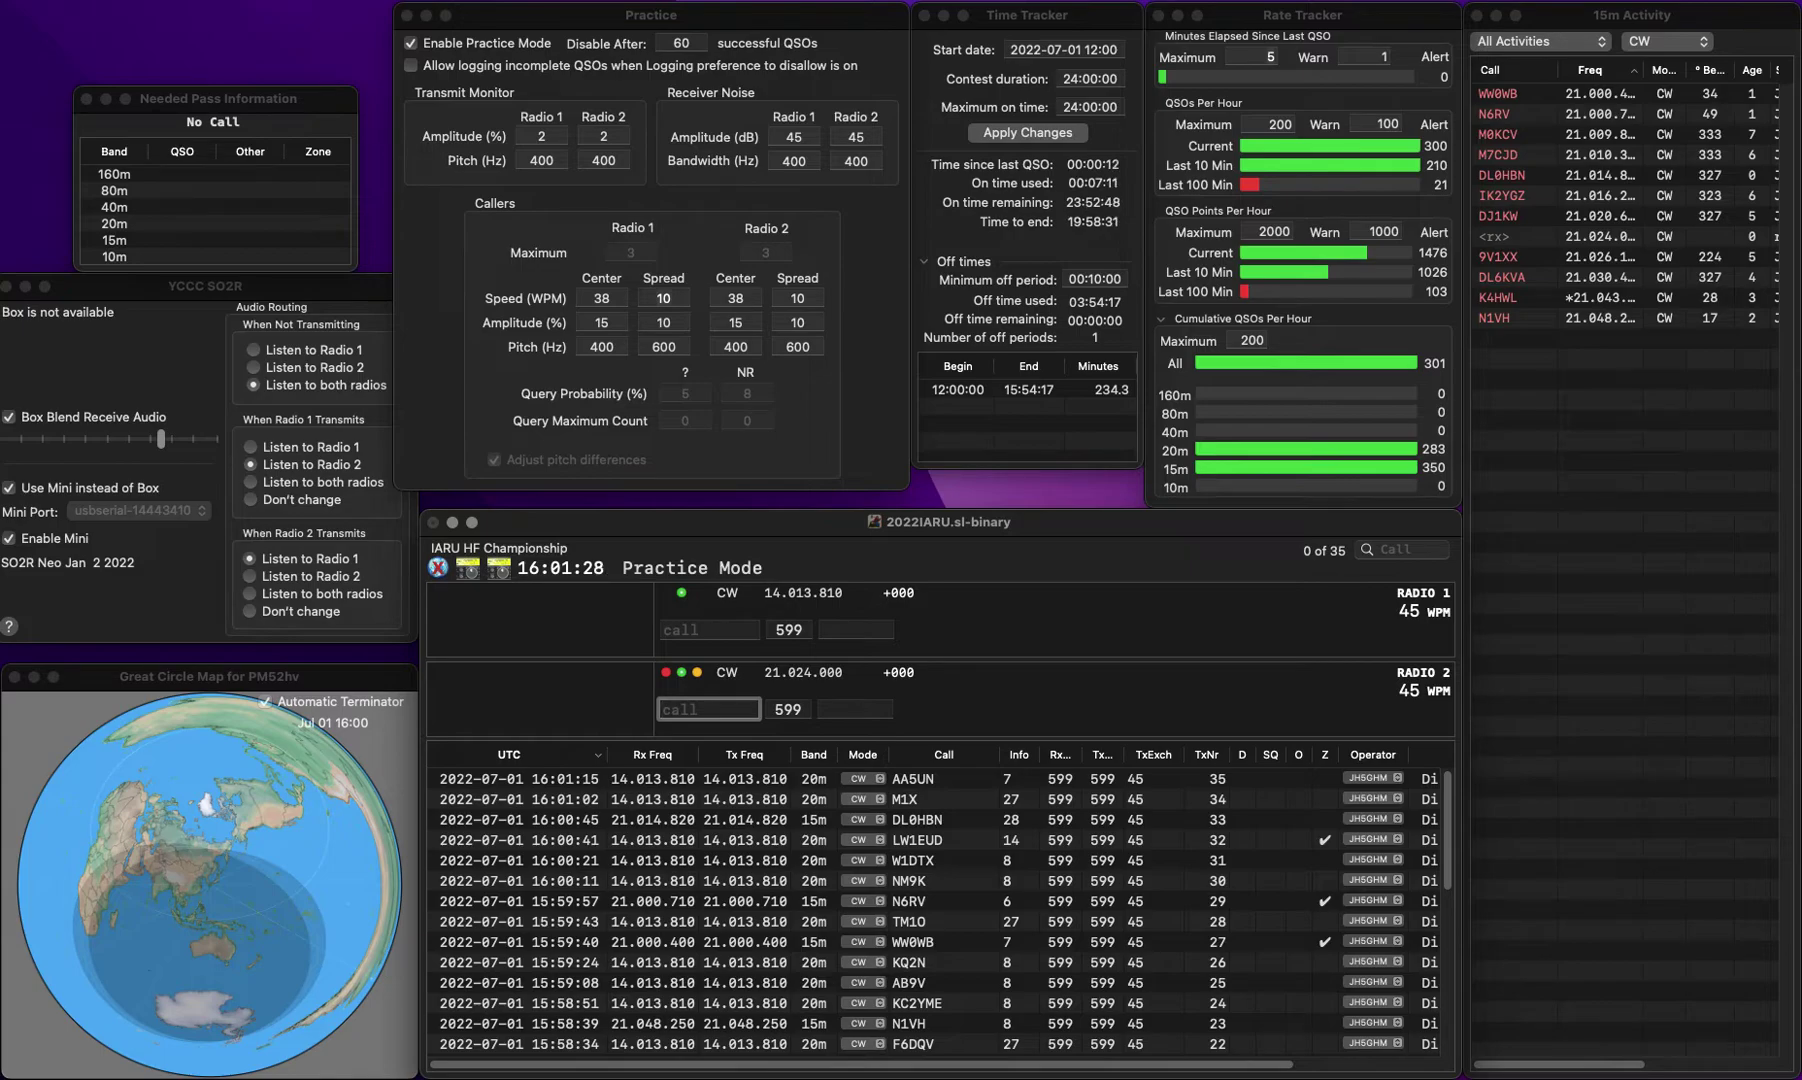
Step: Enter 9K1HQ on Radio 1, correct the call to 9K9HQ, and log the contact with the received exchange KARS
click(709, 629)
text(9K1HQ)
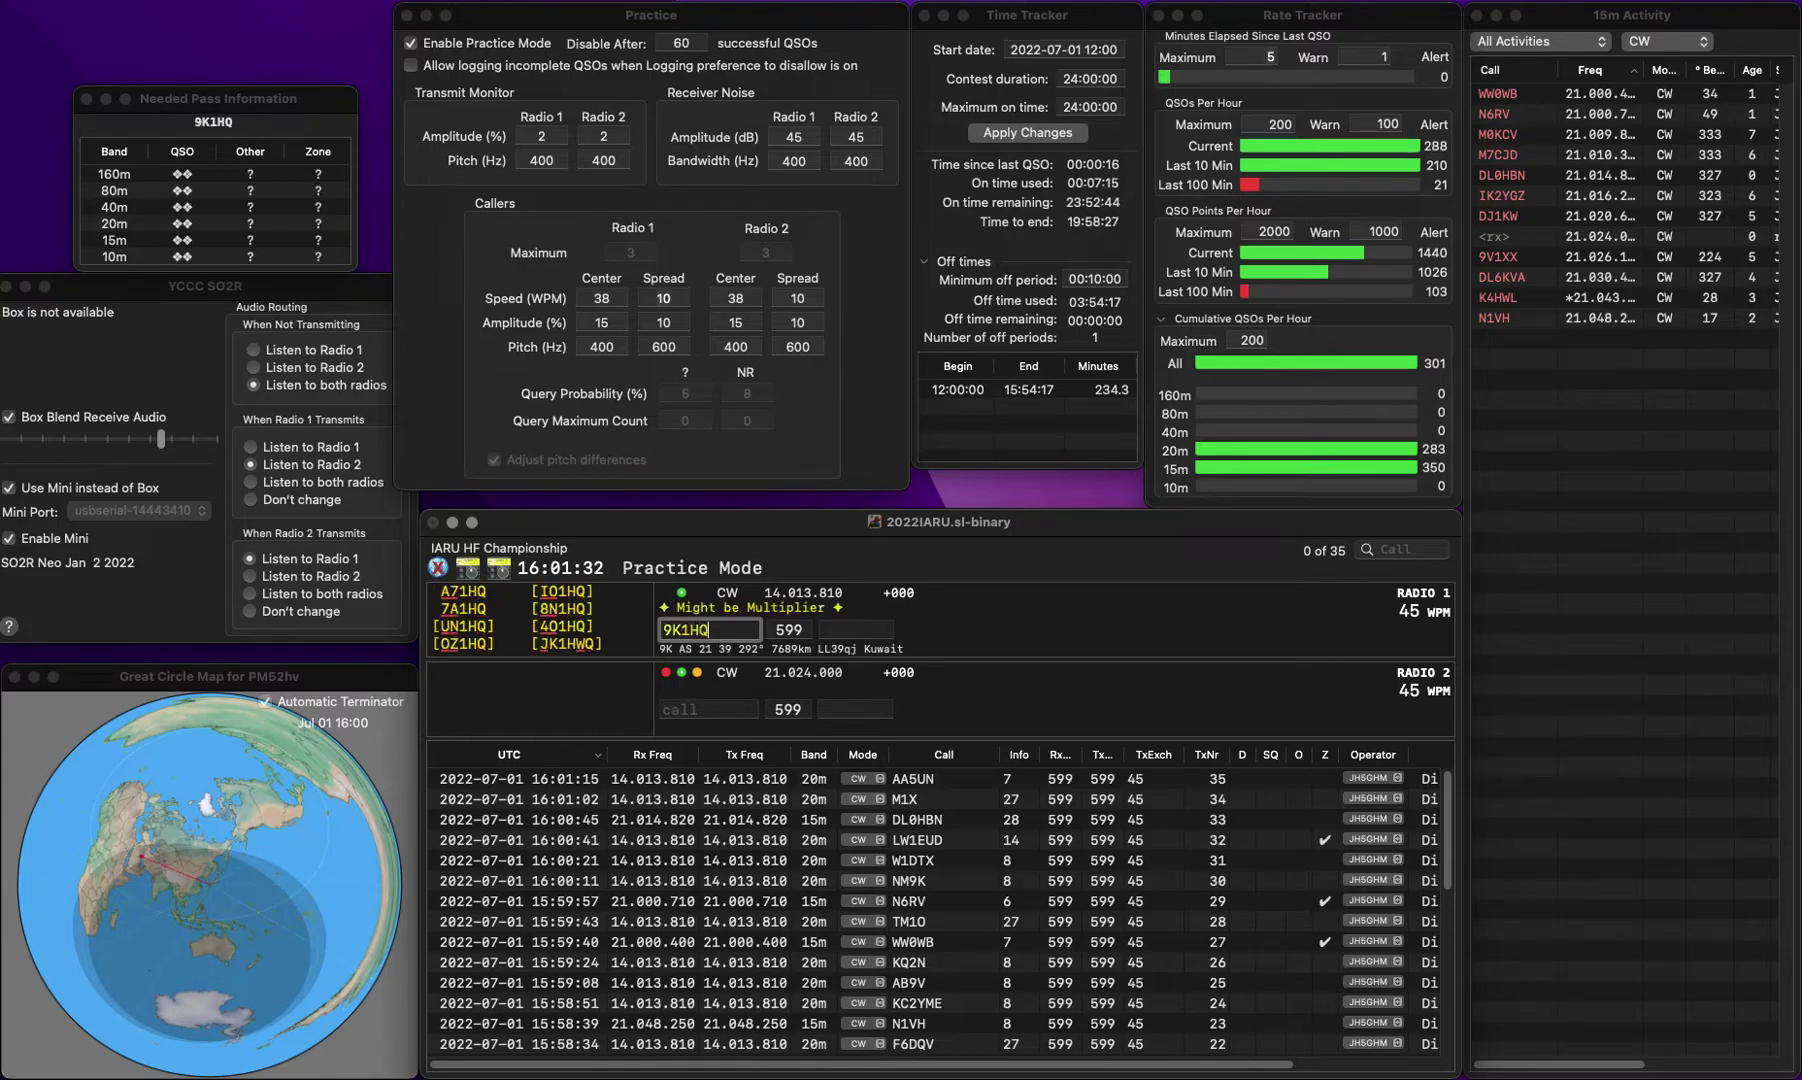
click(690, 629)
key(BackSpace)
text(9)
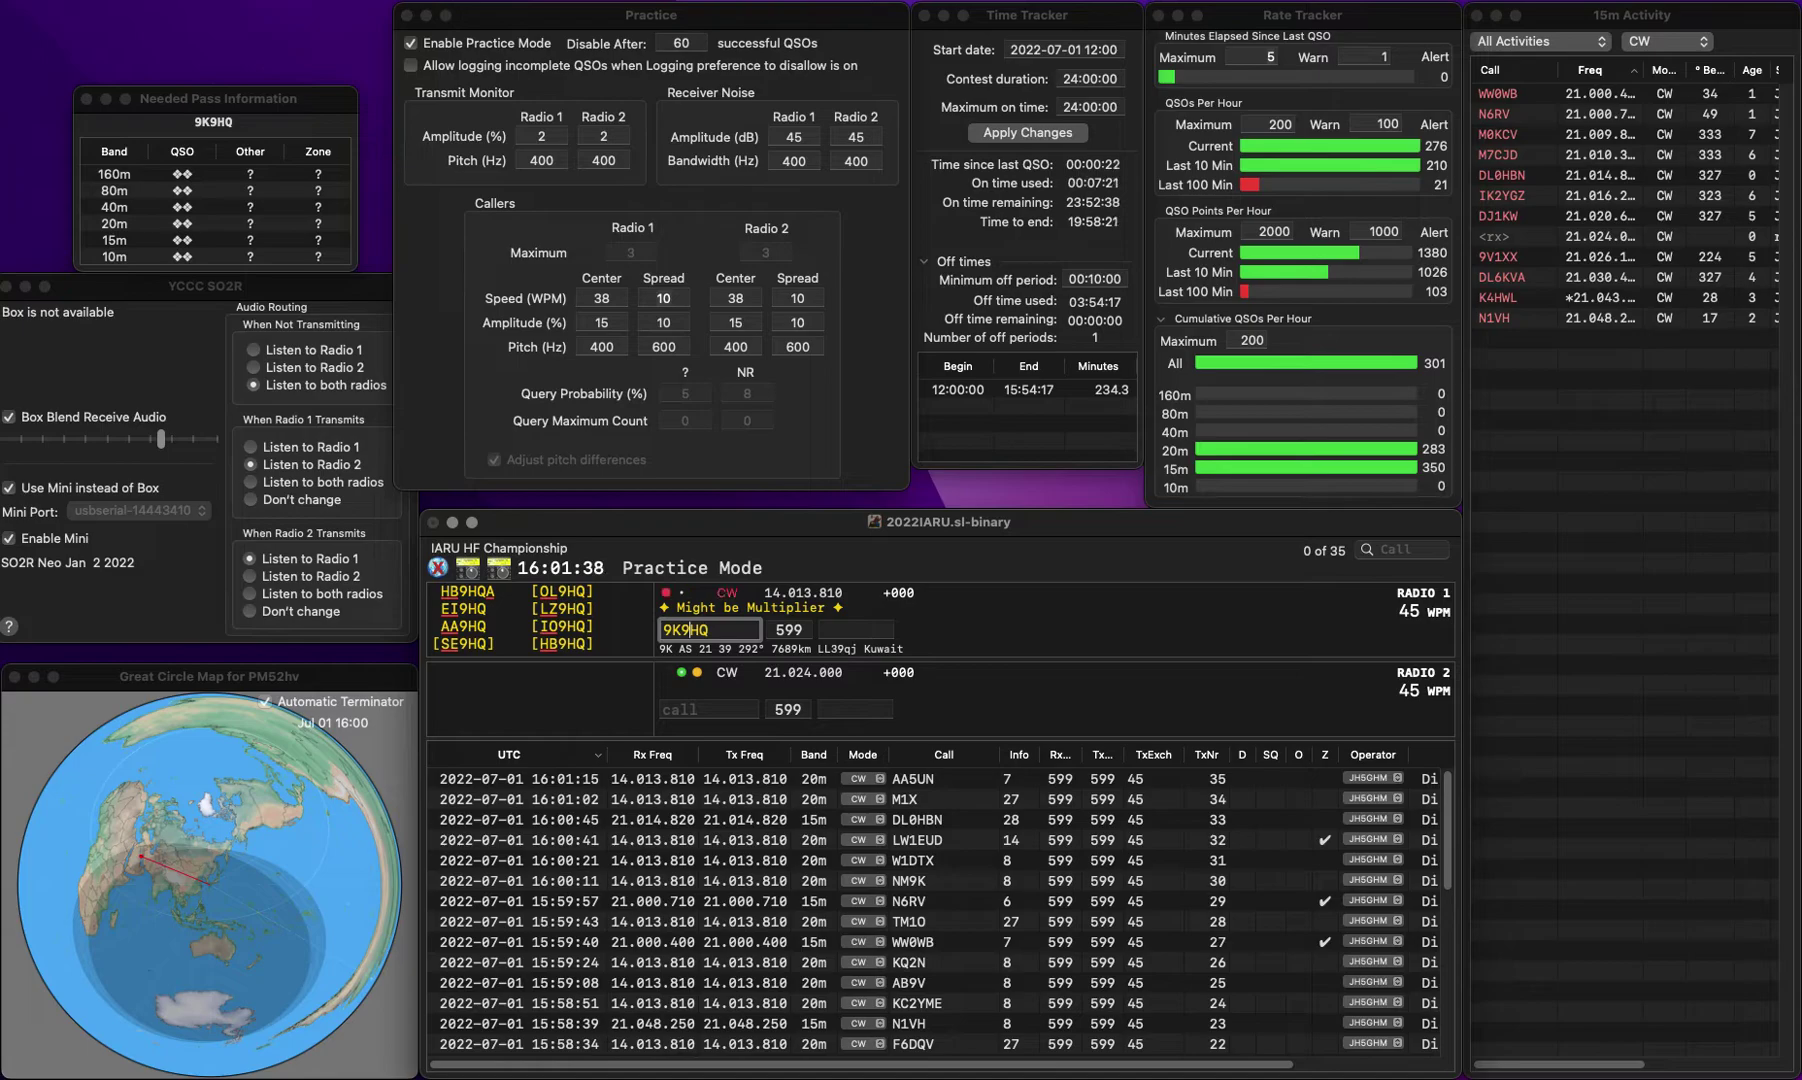
key(Return)
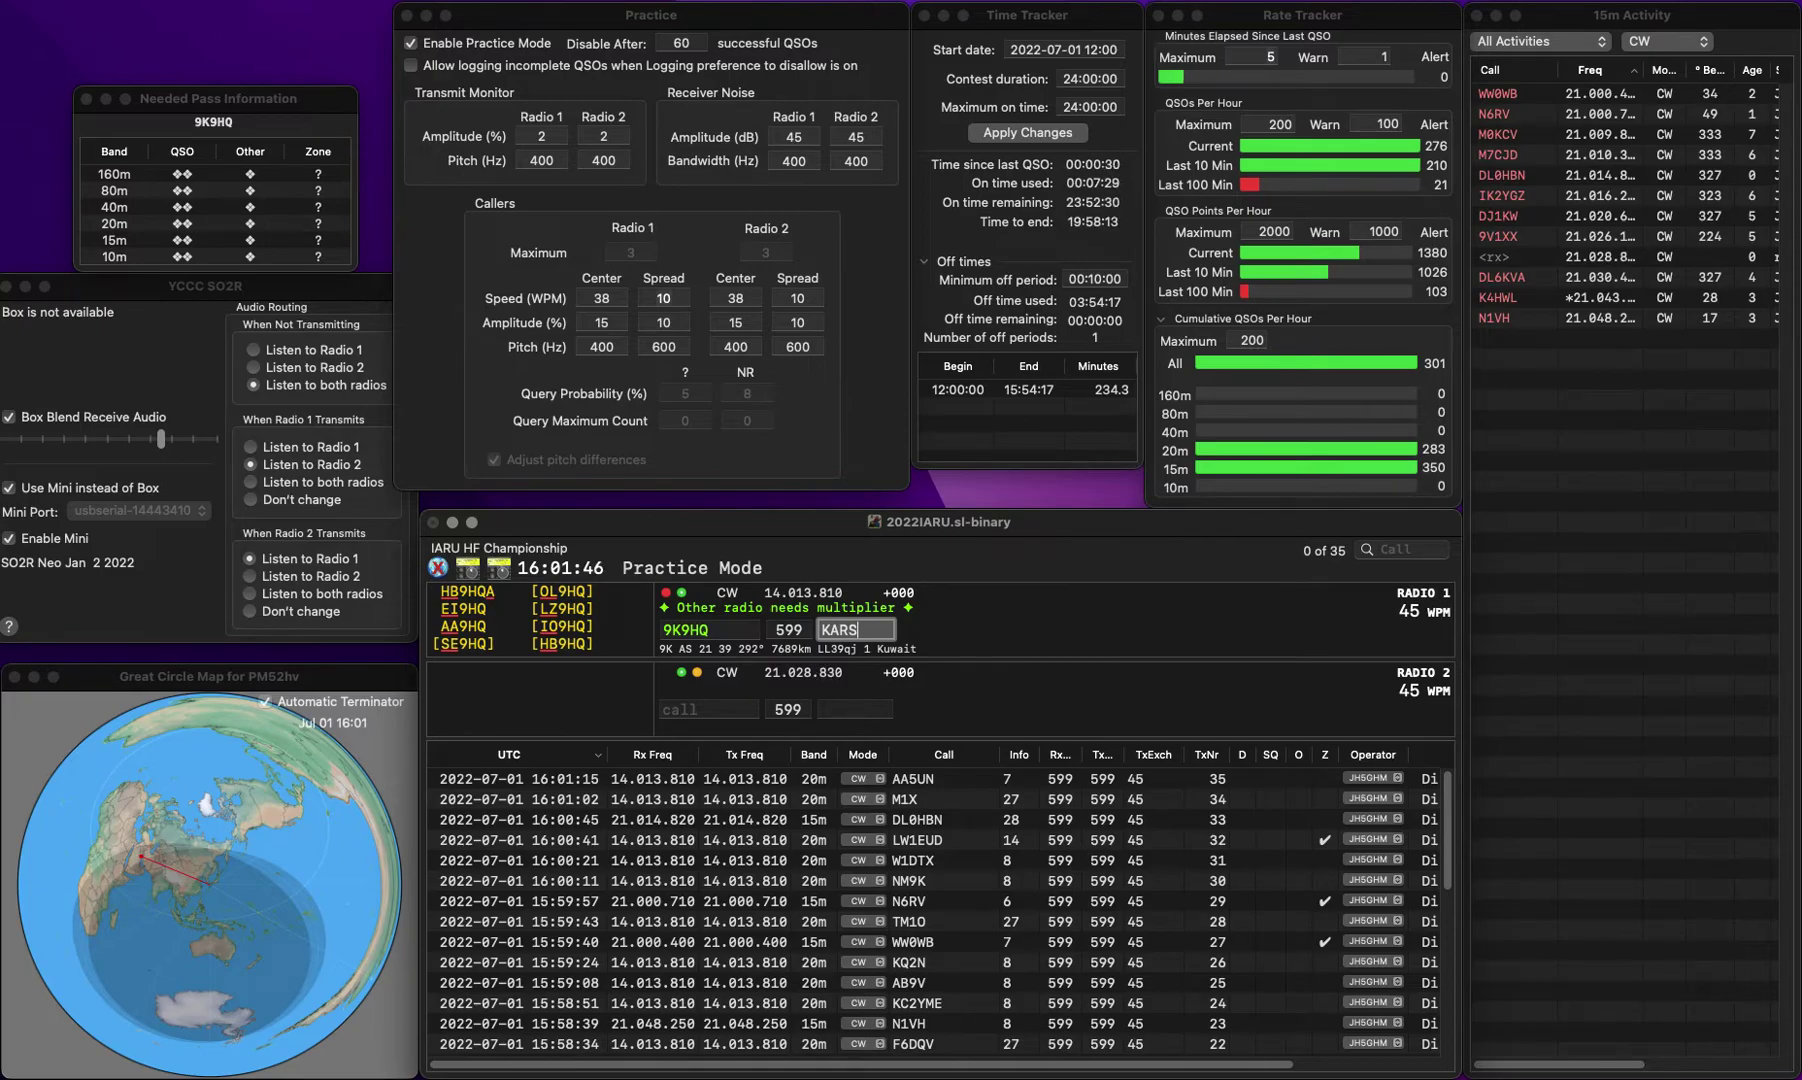
key(Return)
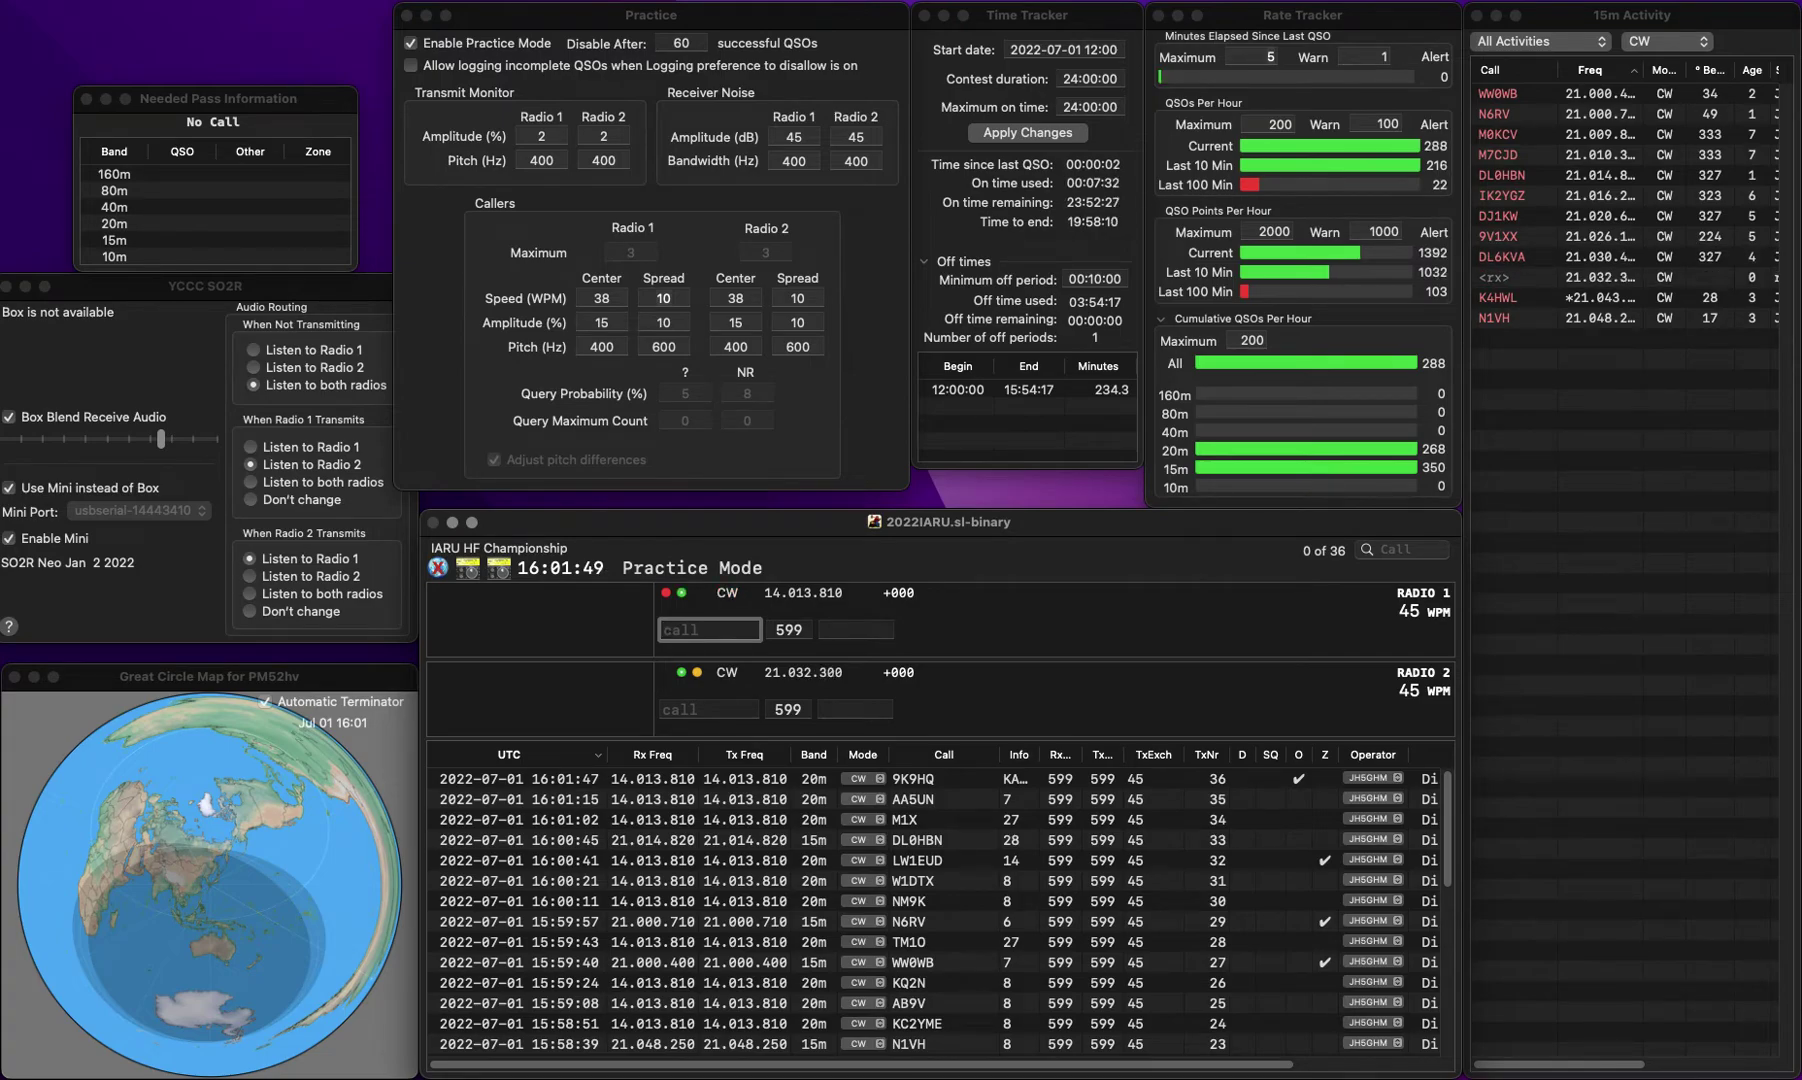
Step: Enter K4BYN on Radio 1, completing the partial call BYN, and correct it to K5BYN with exchange 7
text(BYN)
key(Home)
text(K4)
key(Return)
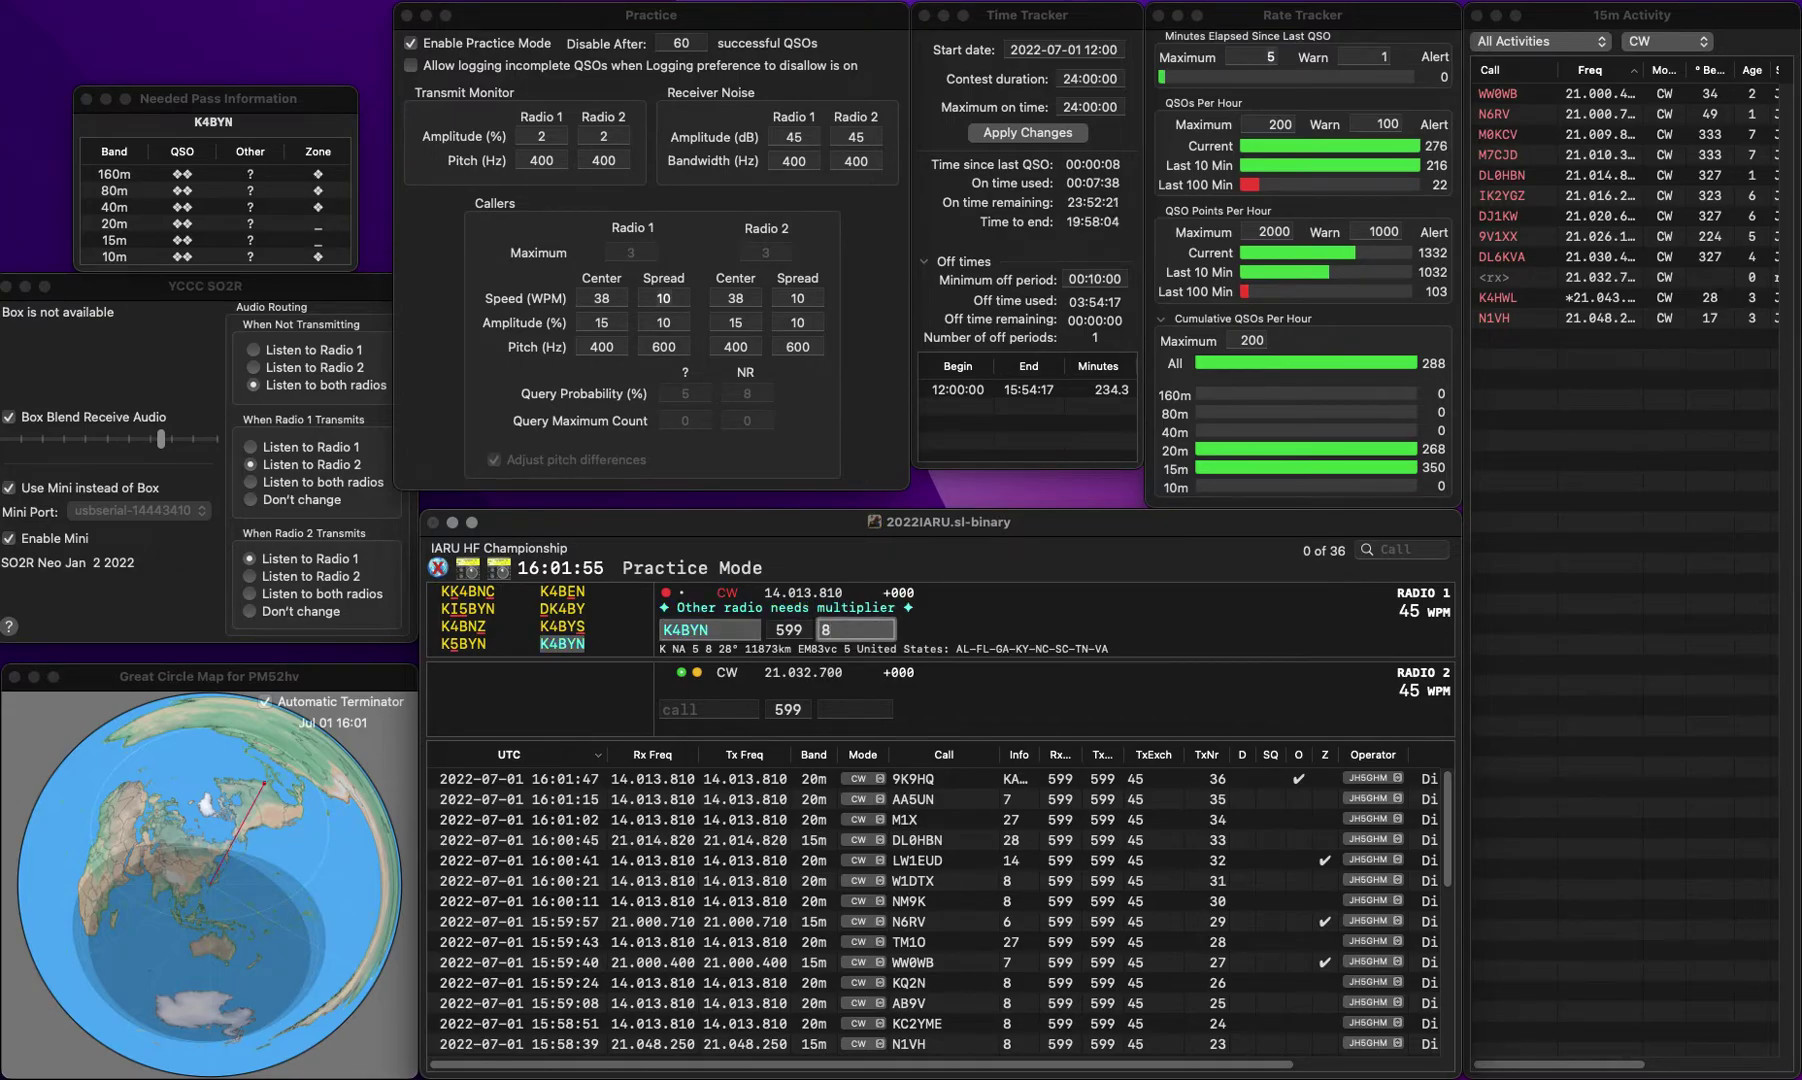
click(662, 709)
key(backslash)
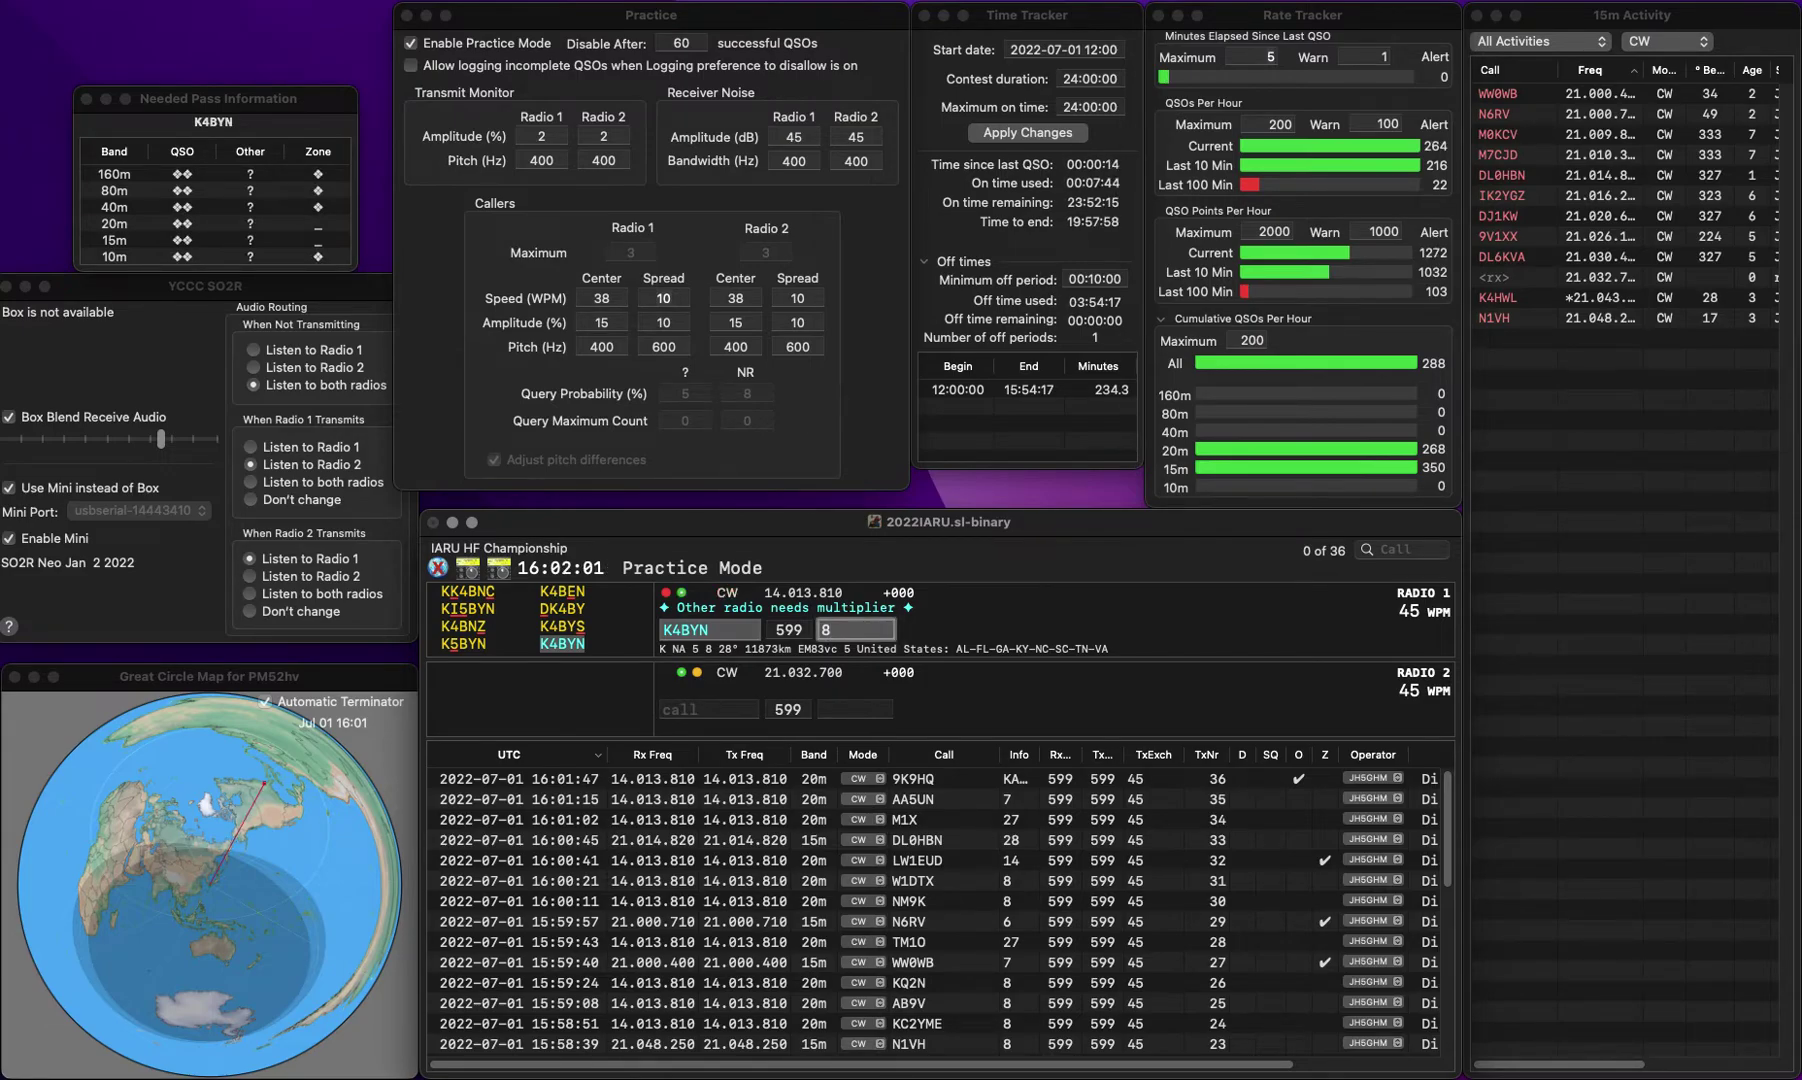
click(681, 629)
key(BackSpace)
text(5)
key(backslash)
text(NY1)
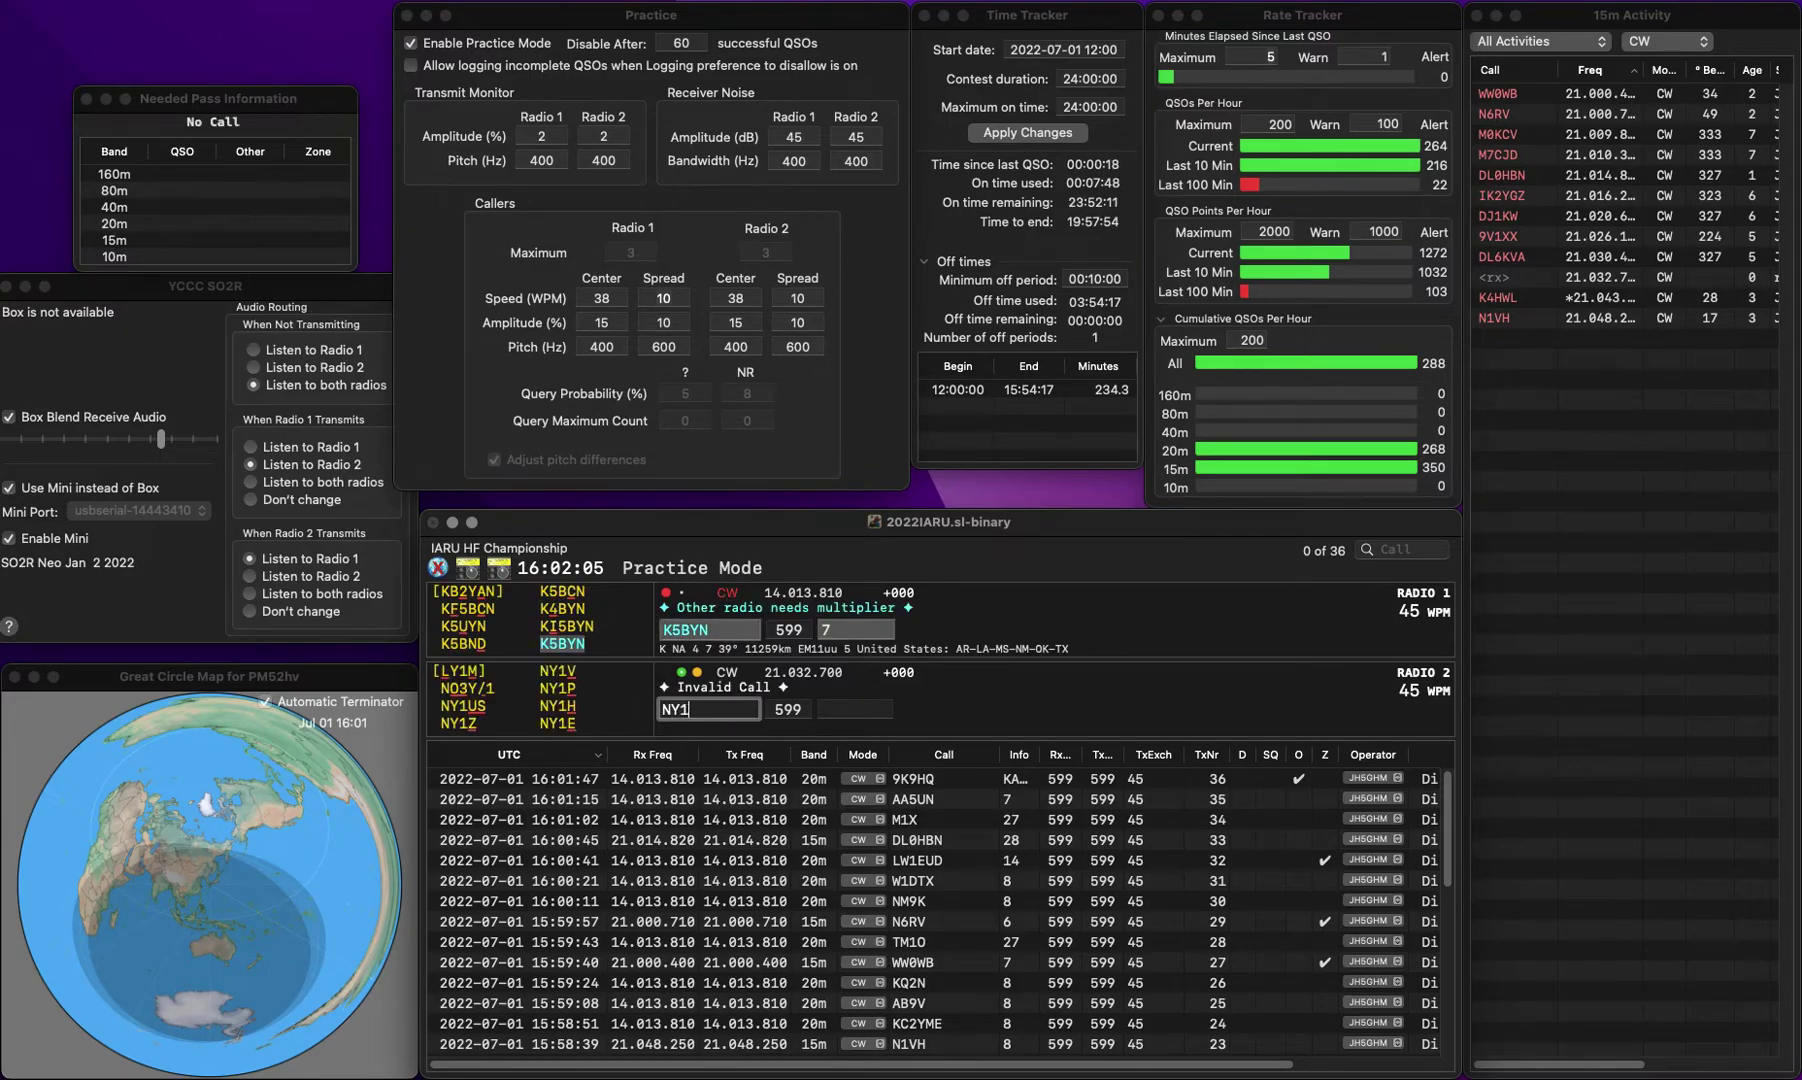
text(P)
key(Return)
key(backslash)
key(space)
key(Return)
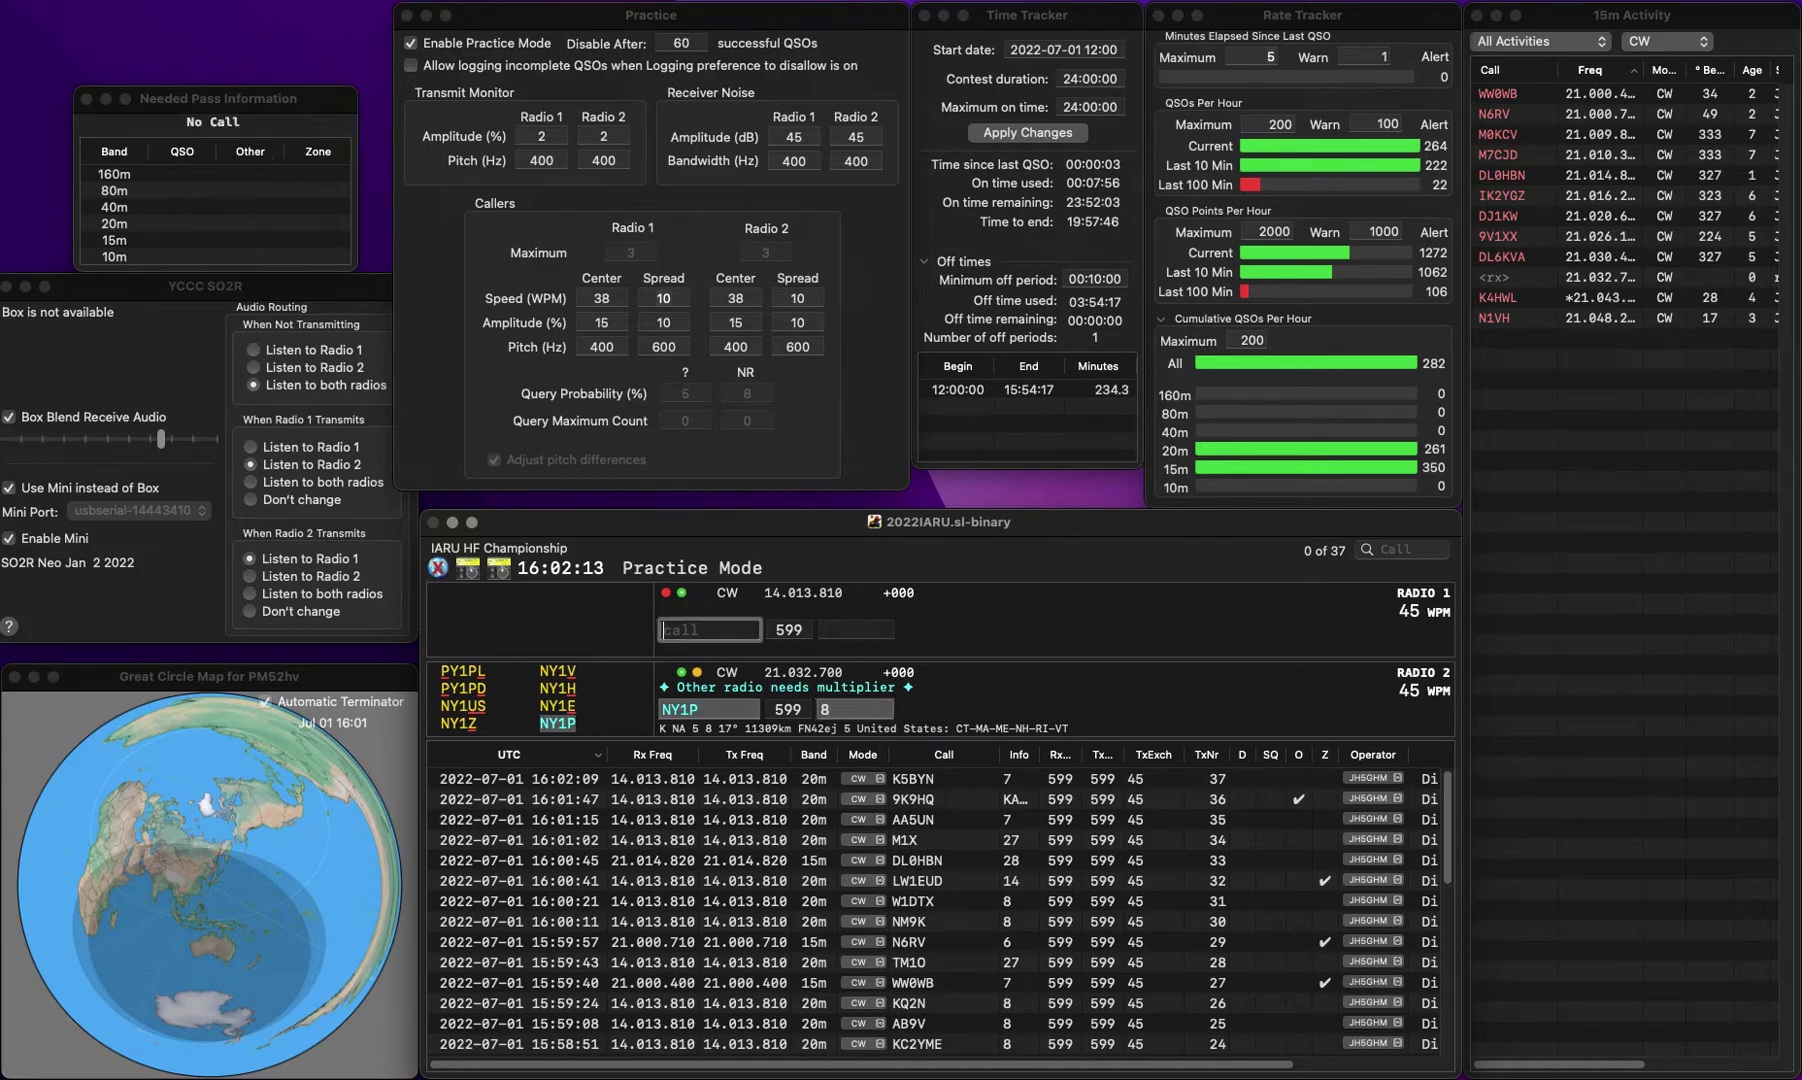
key(Return)
Step: Enter XE1UN on Radio 1 and log the contact with the received exchange 10
text(XE1)
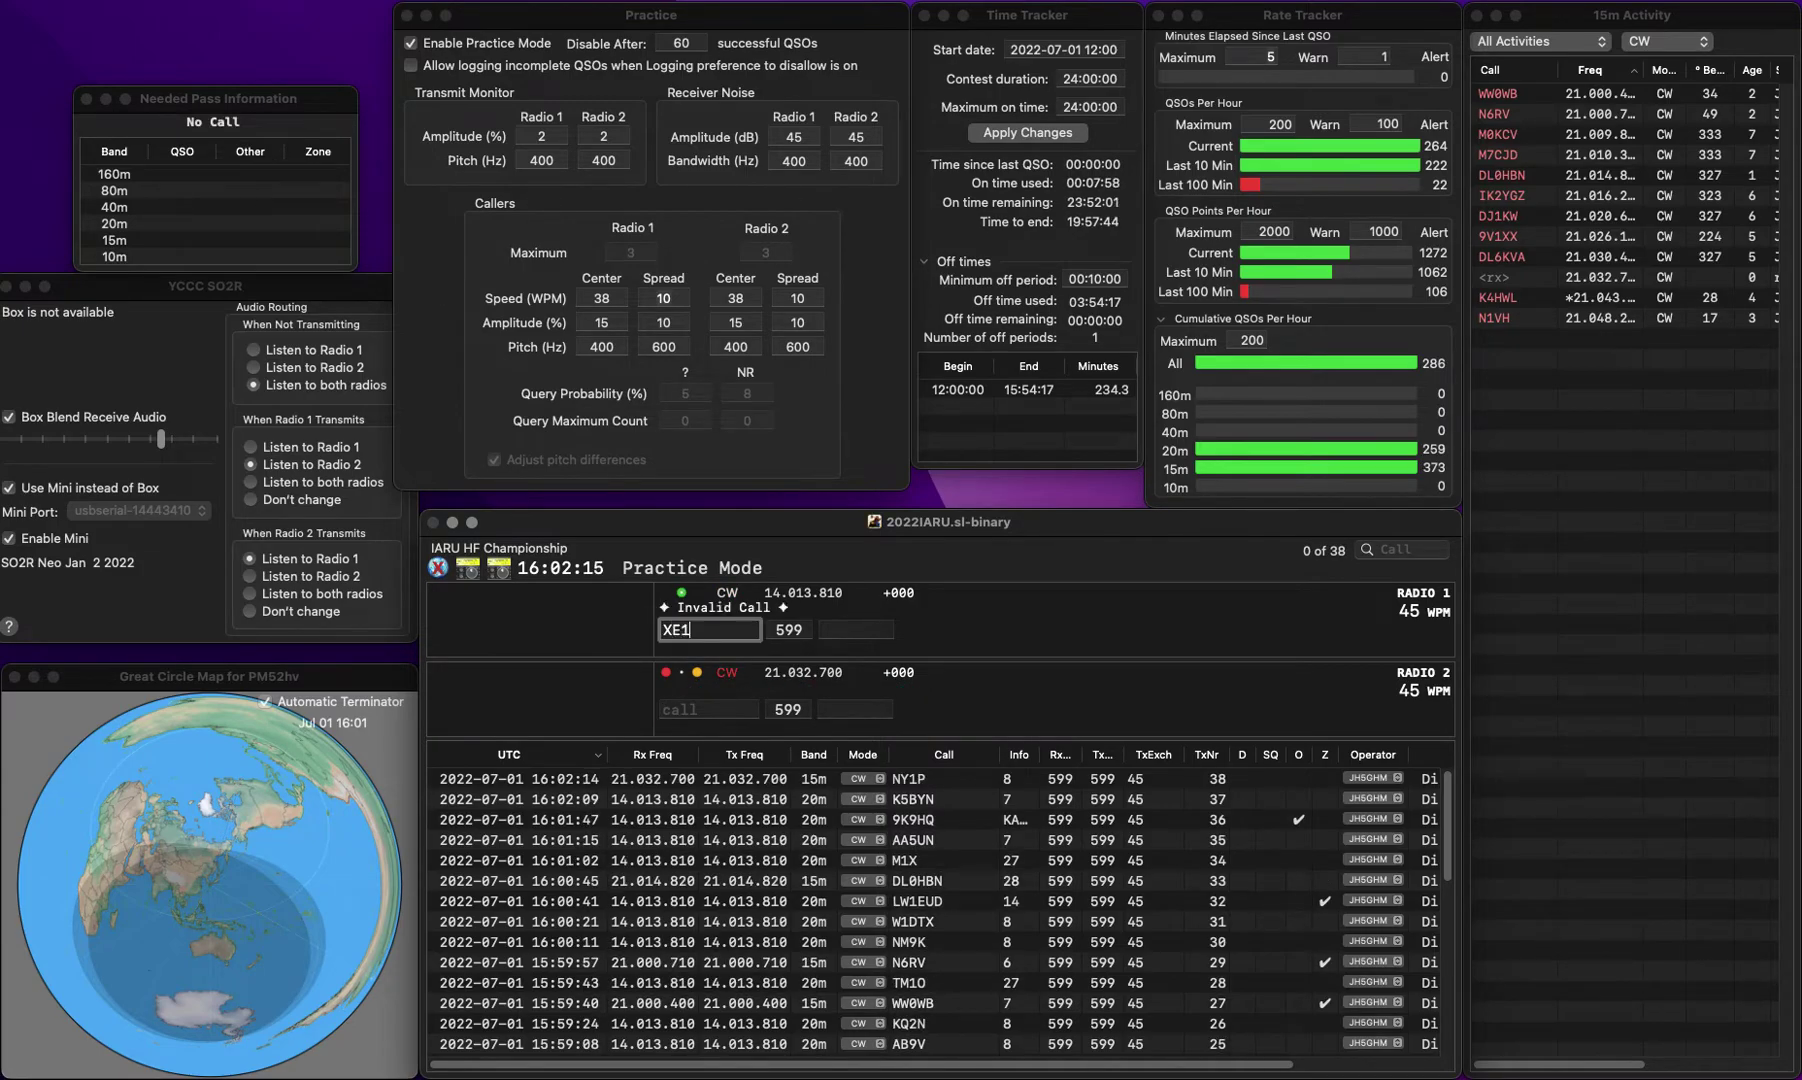
text(UN)
key(Tab)
text(10)
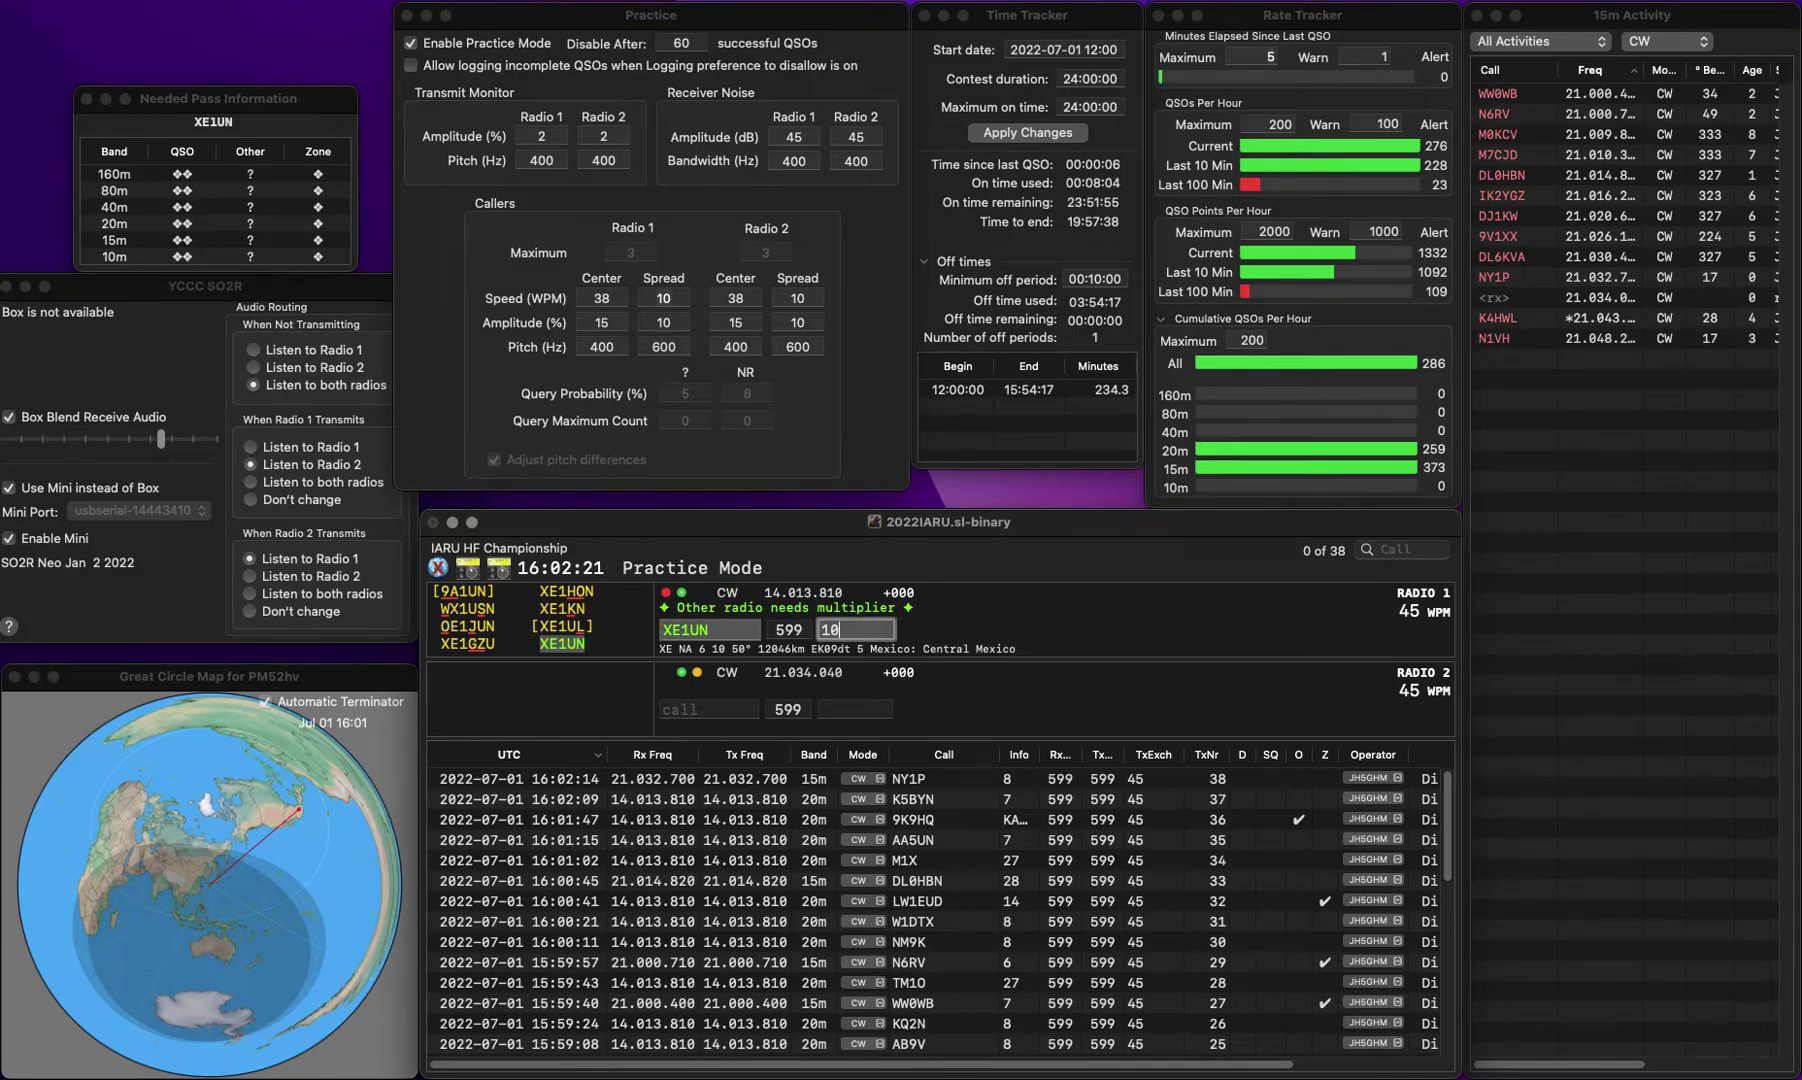
key(Return)
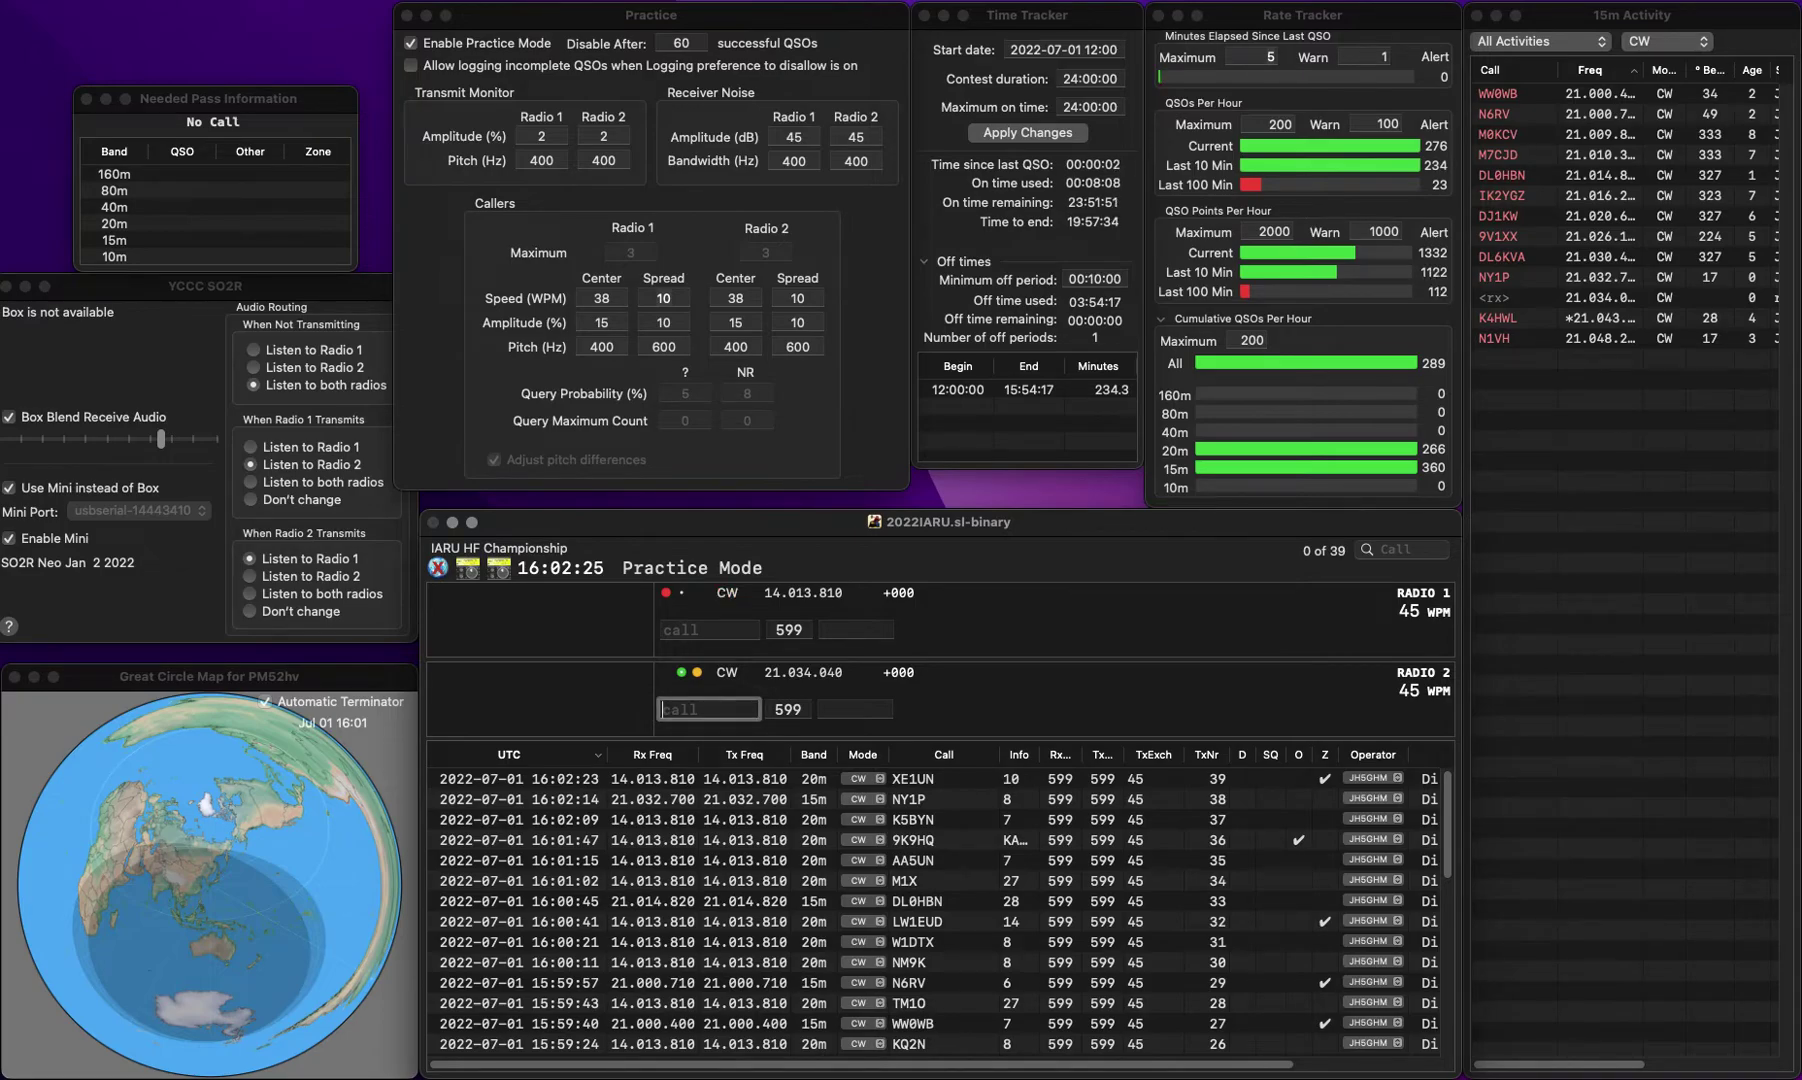
key(Up)
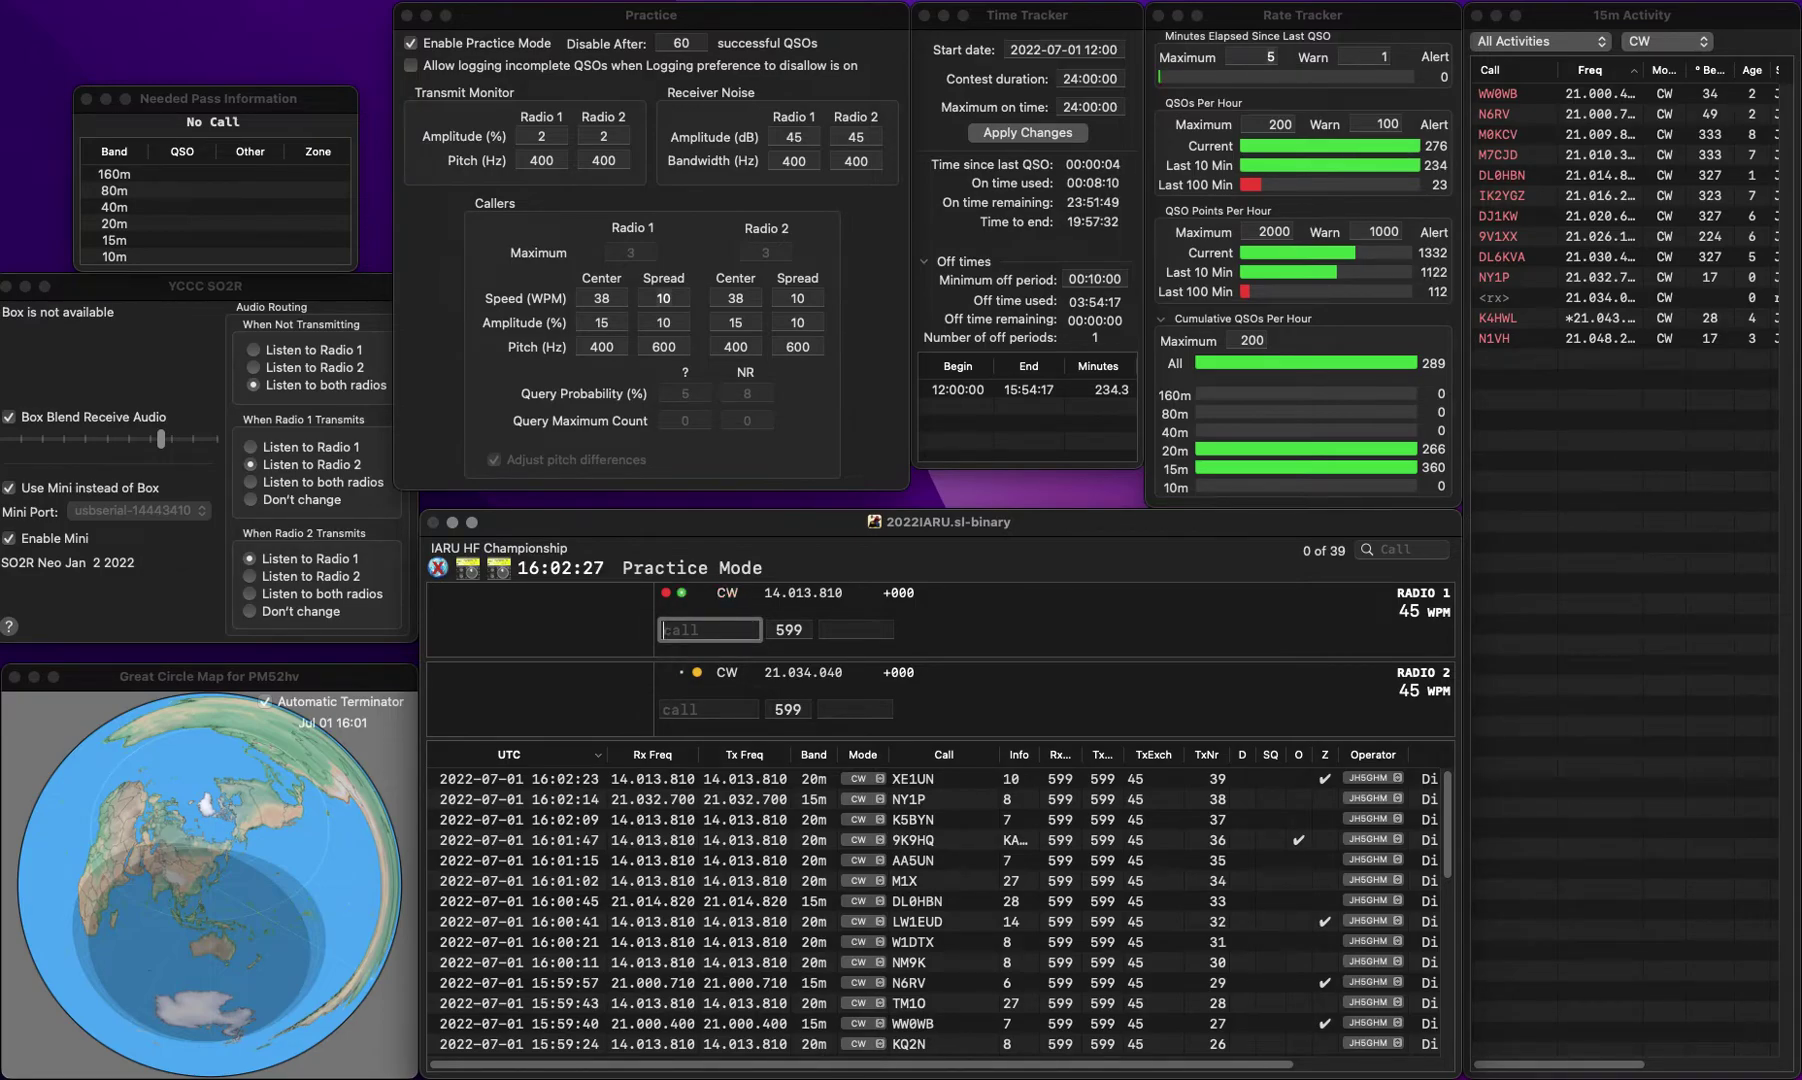
text(VA3QR)
key(space)
text(4)
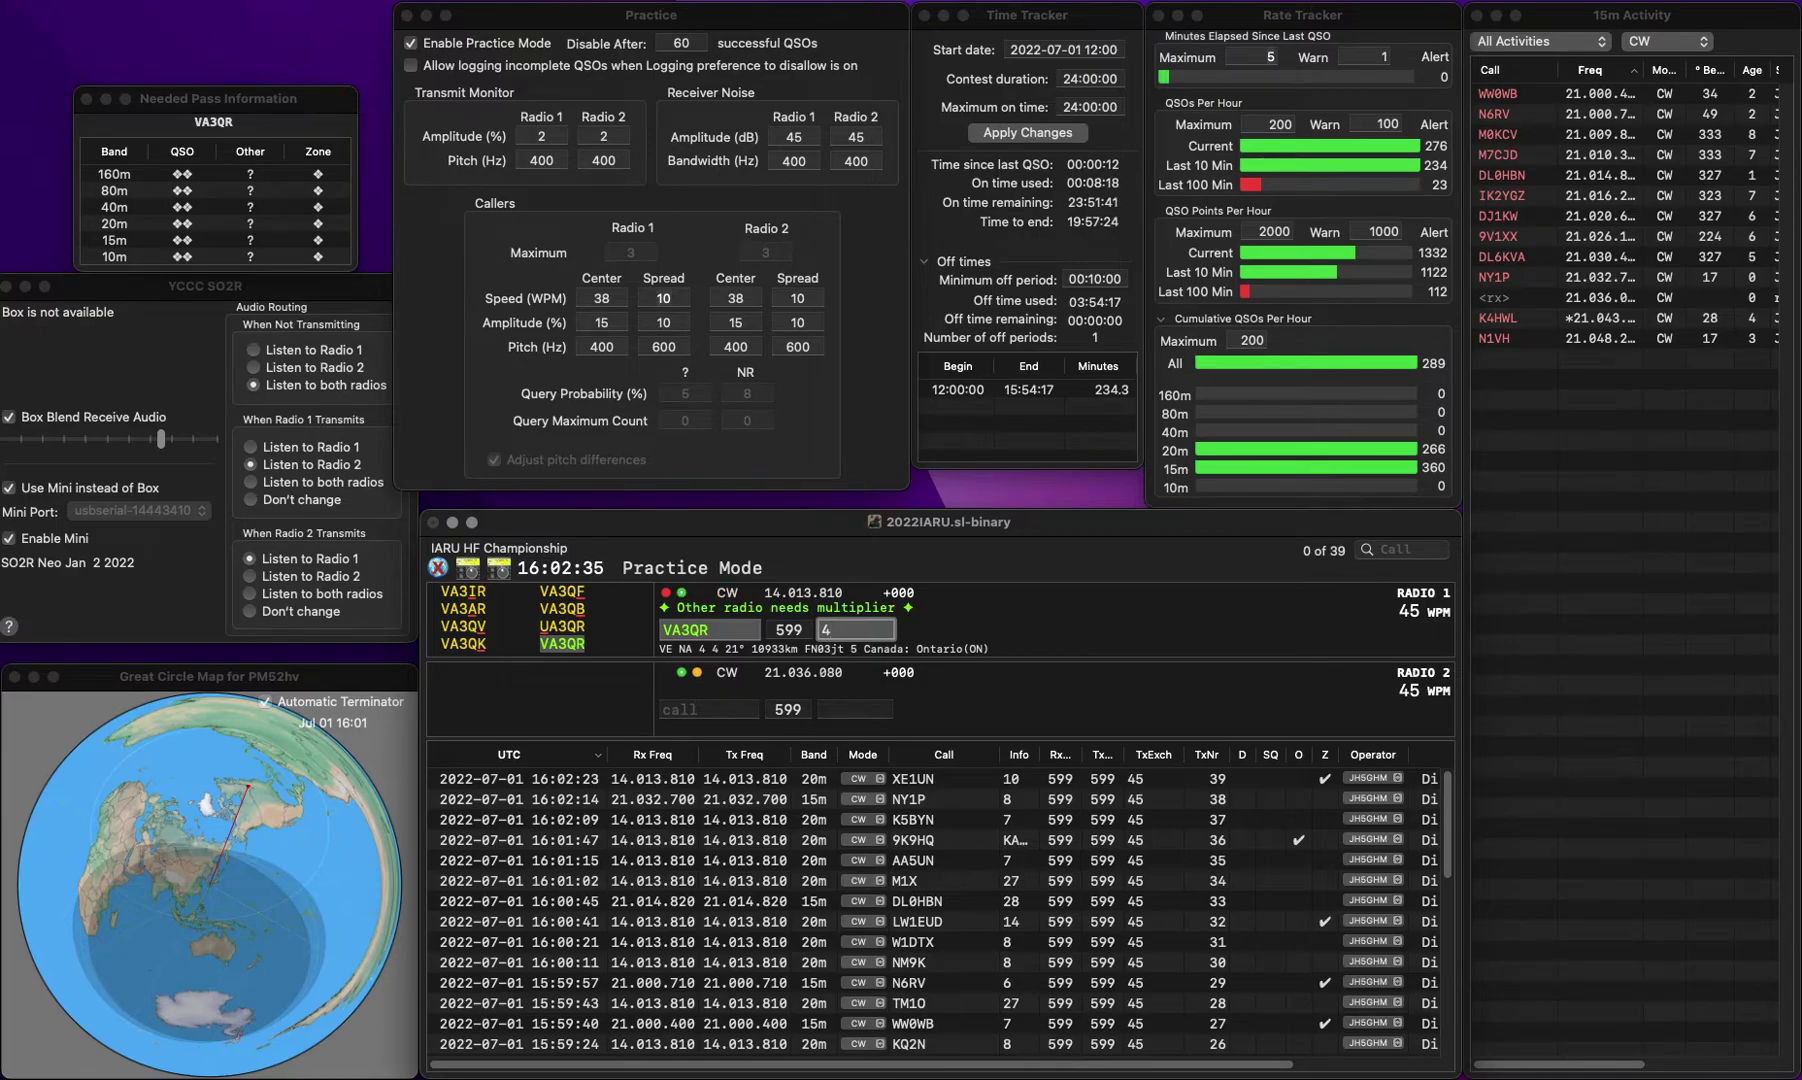
key(Return)
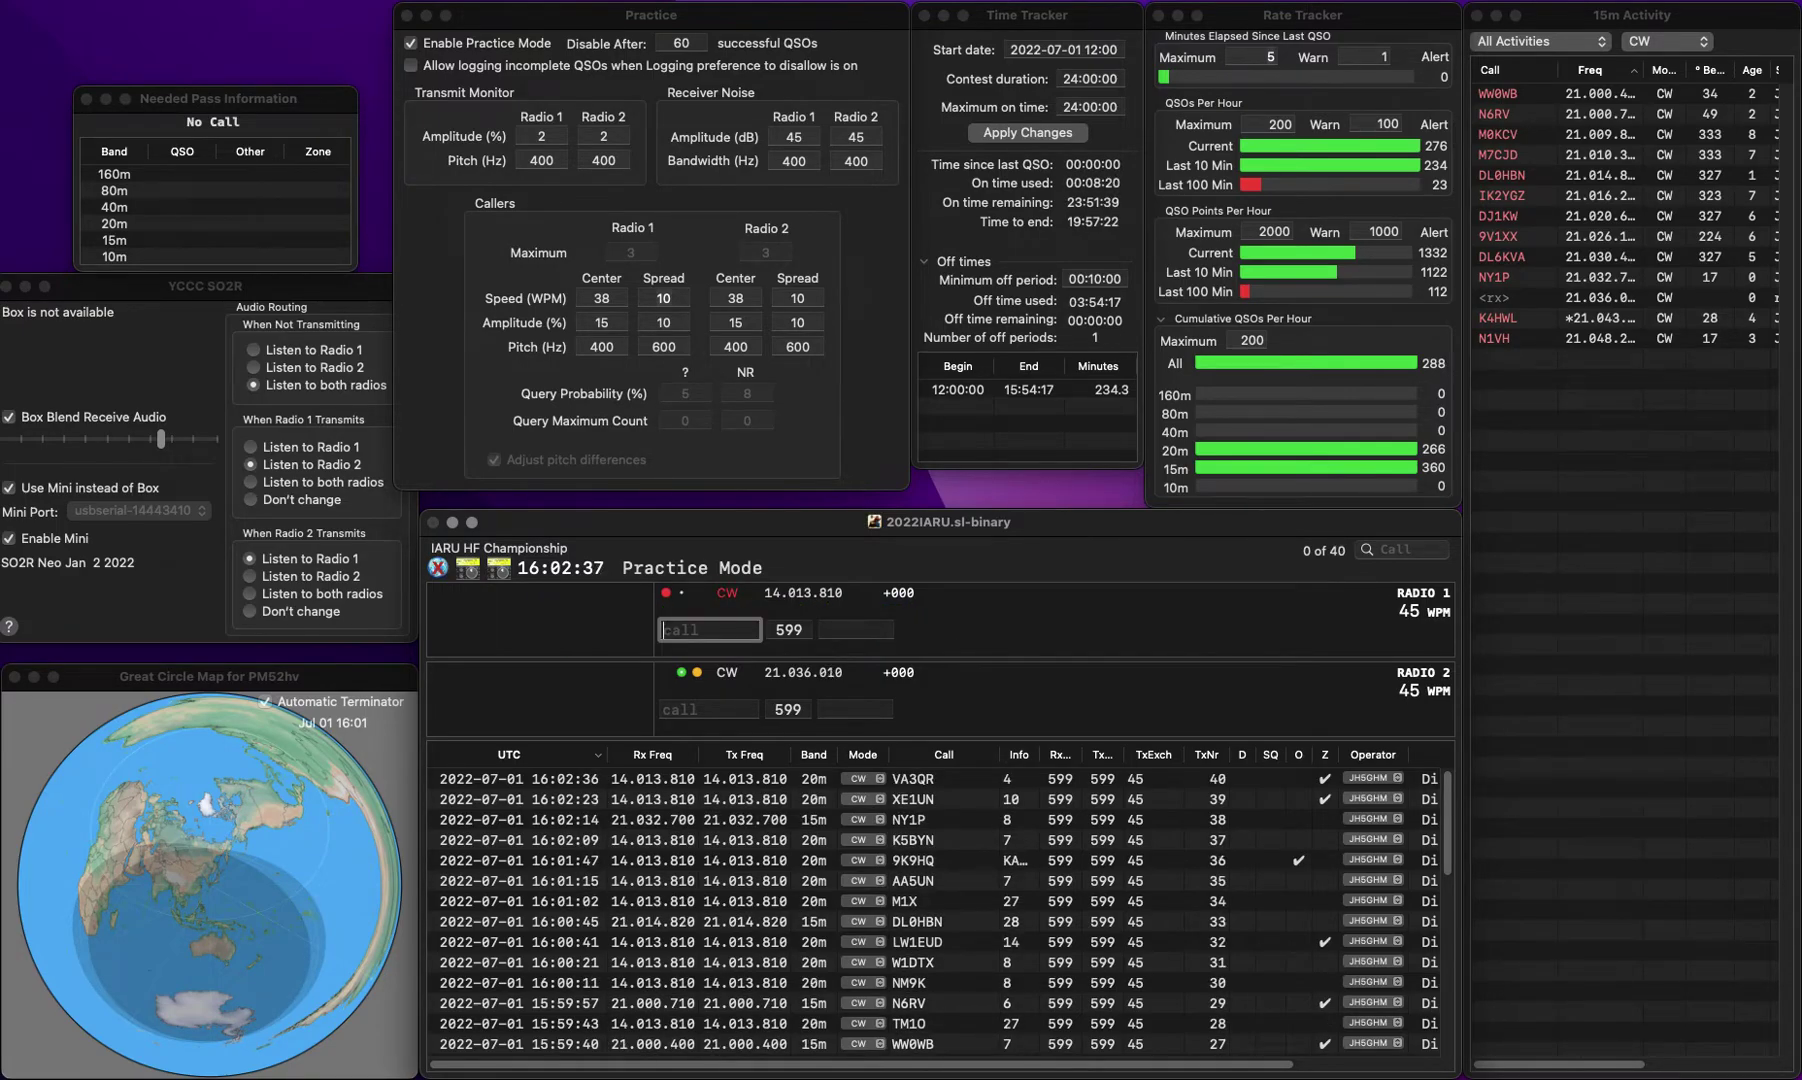
click(709, 709)
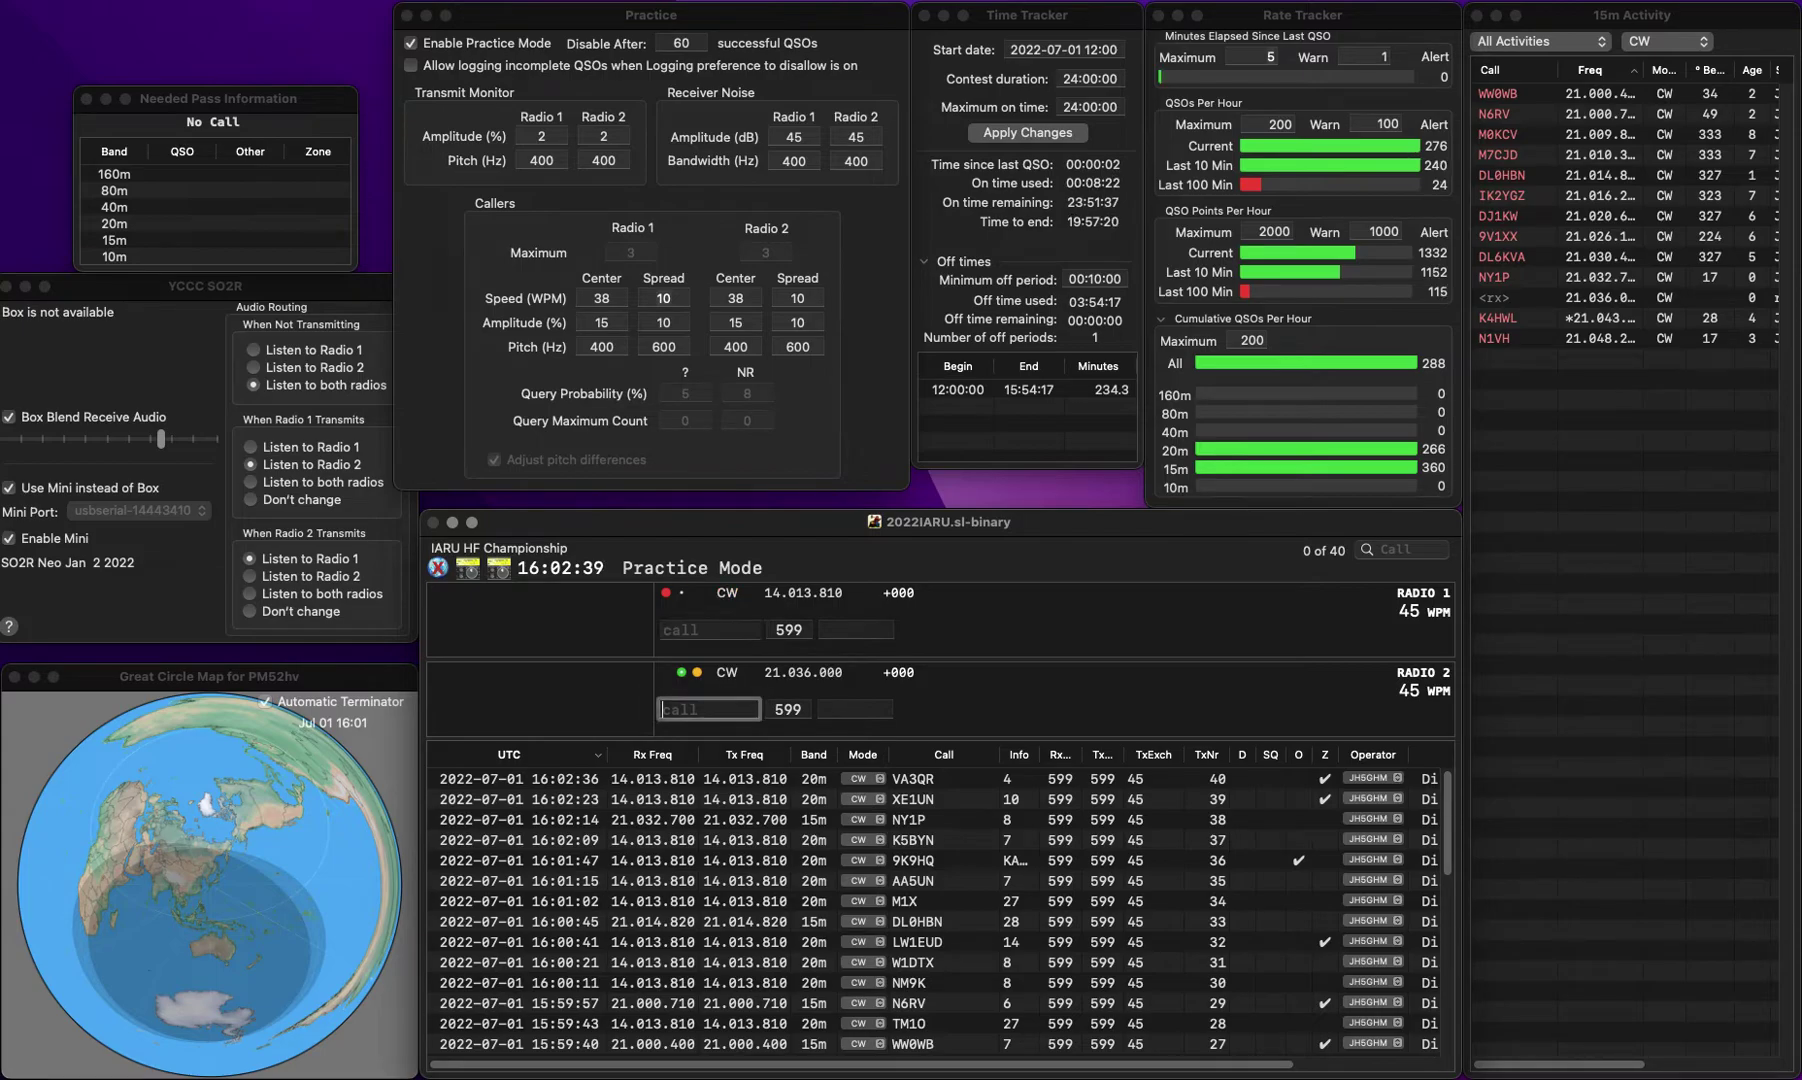
text(YO980U)
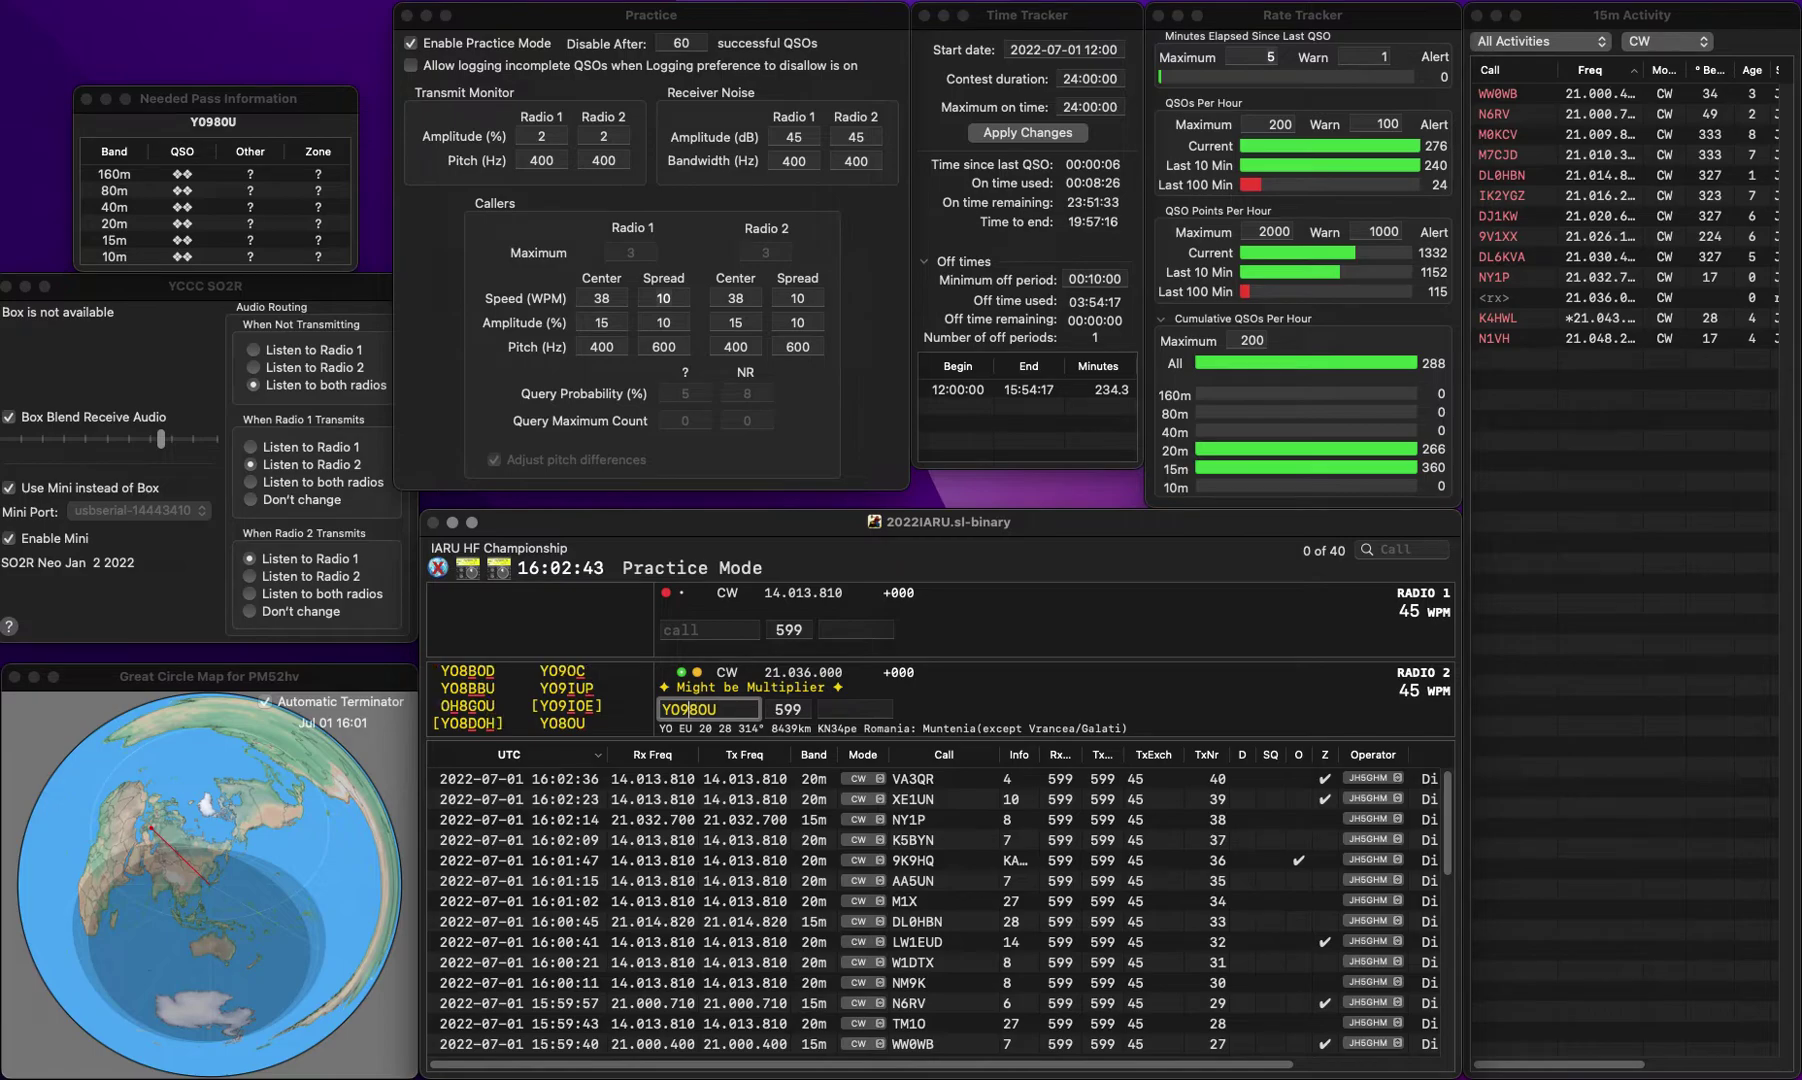
key(BackSpace)
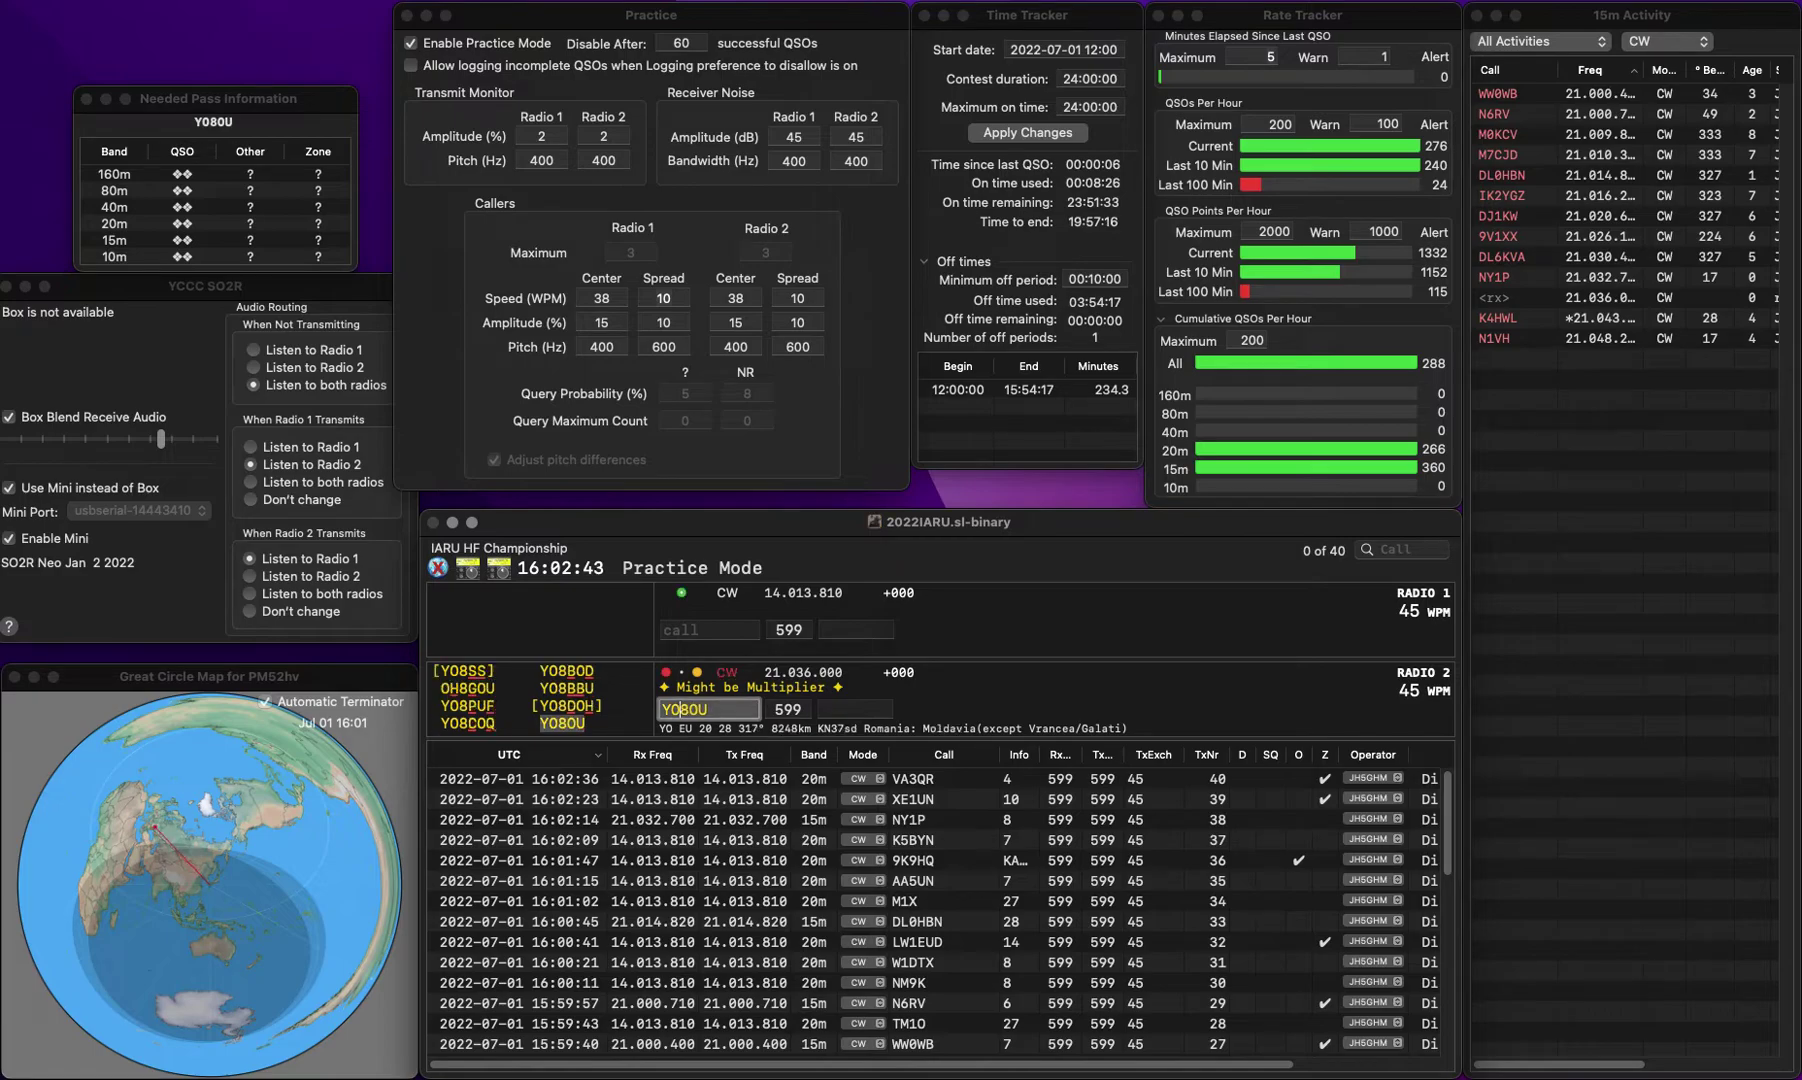
key(space)
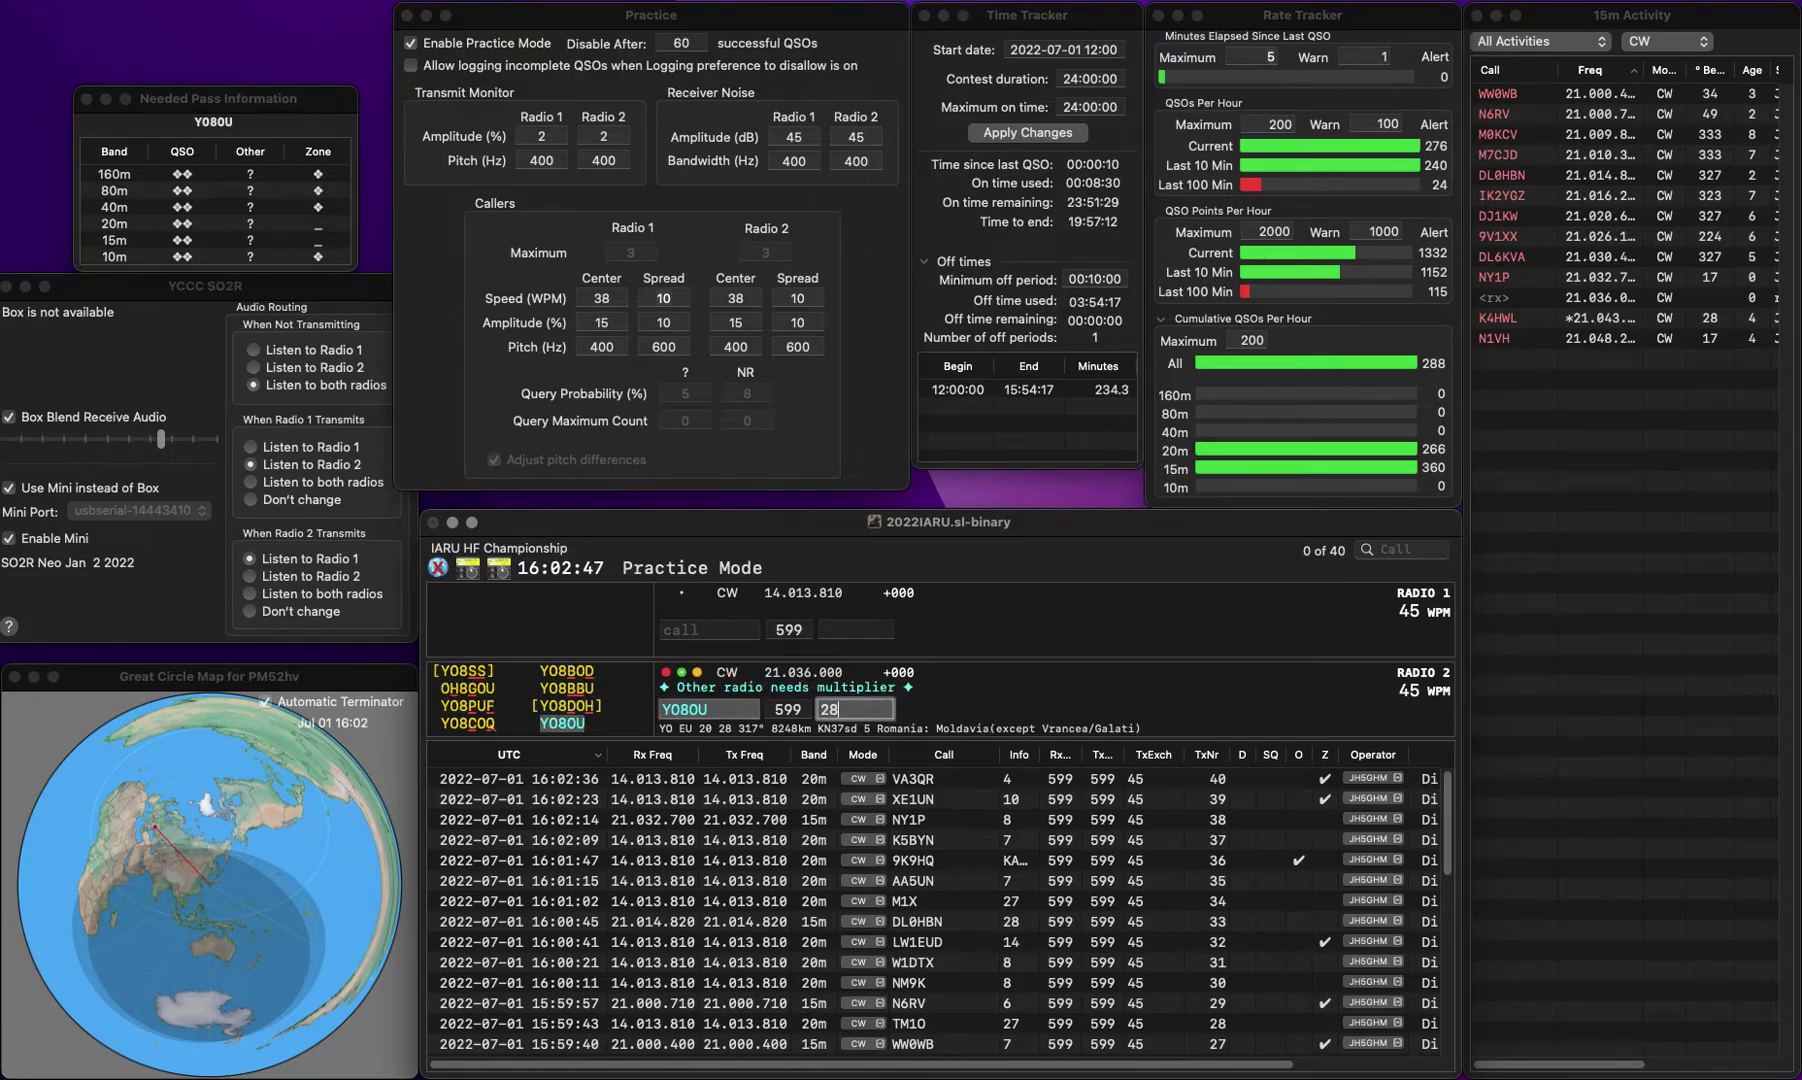
key(Up)
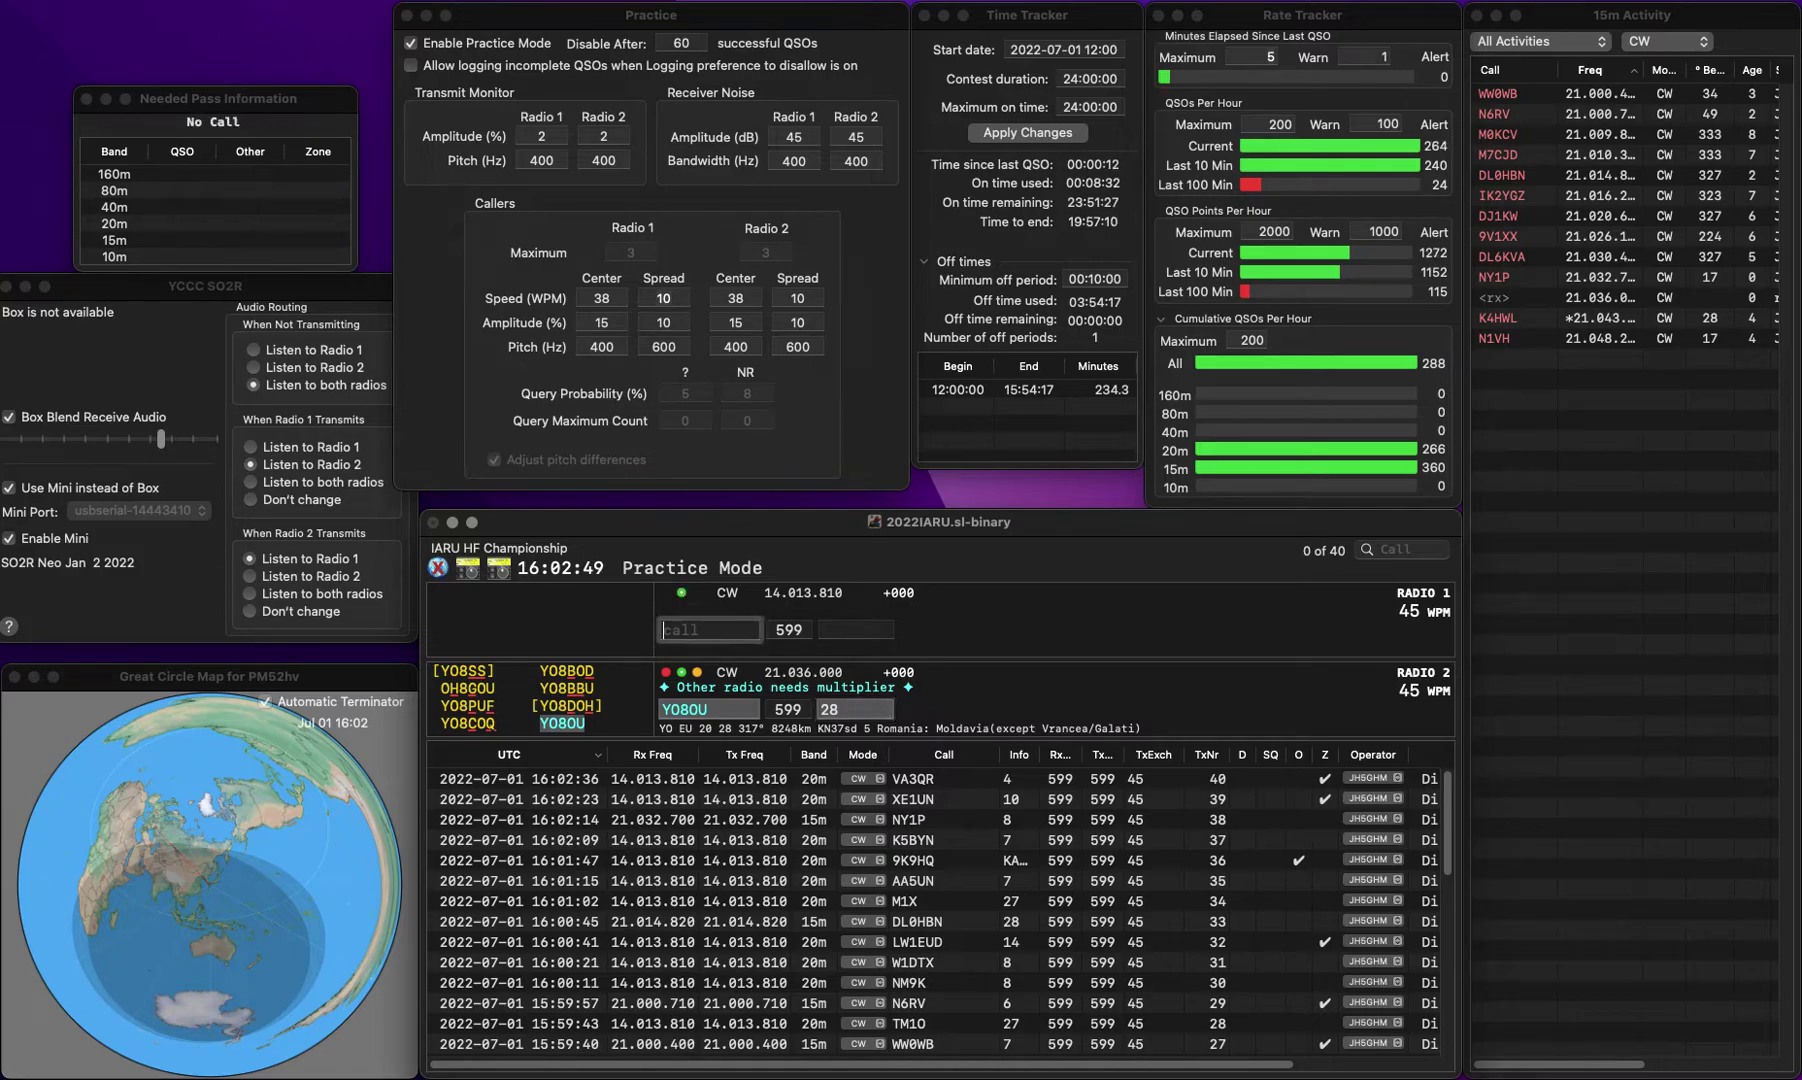
key(Return)
key(Return)
text(DM)
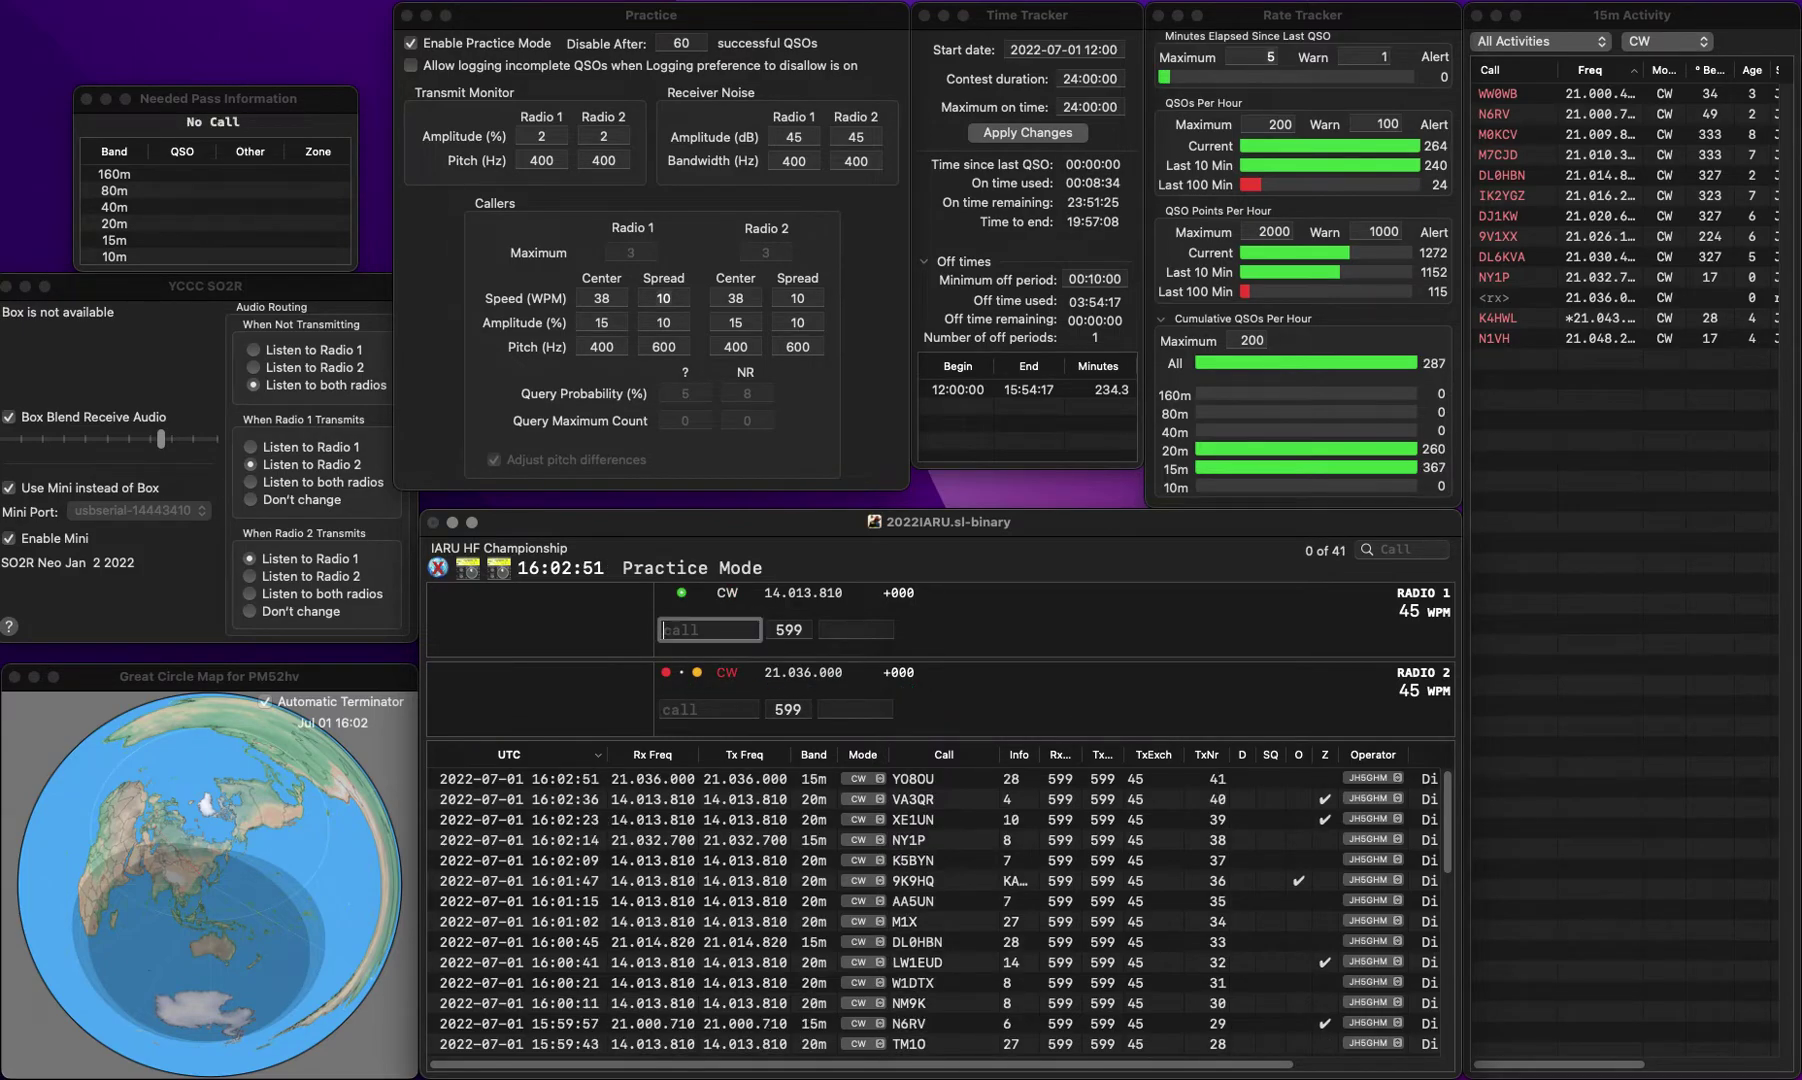
text(7C)
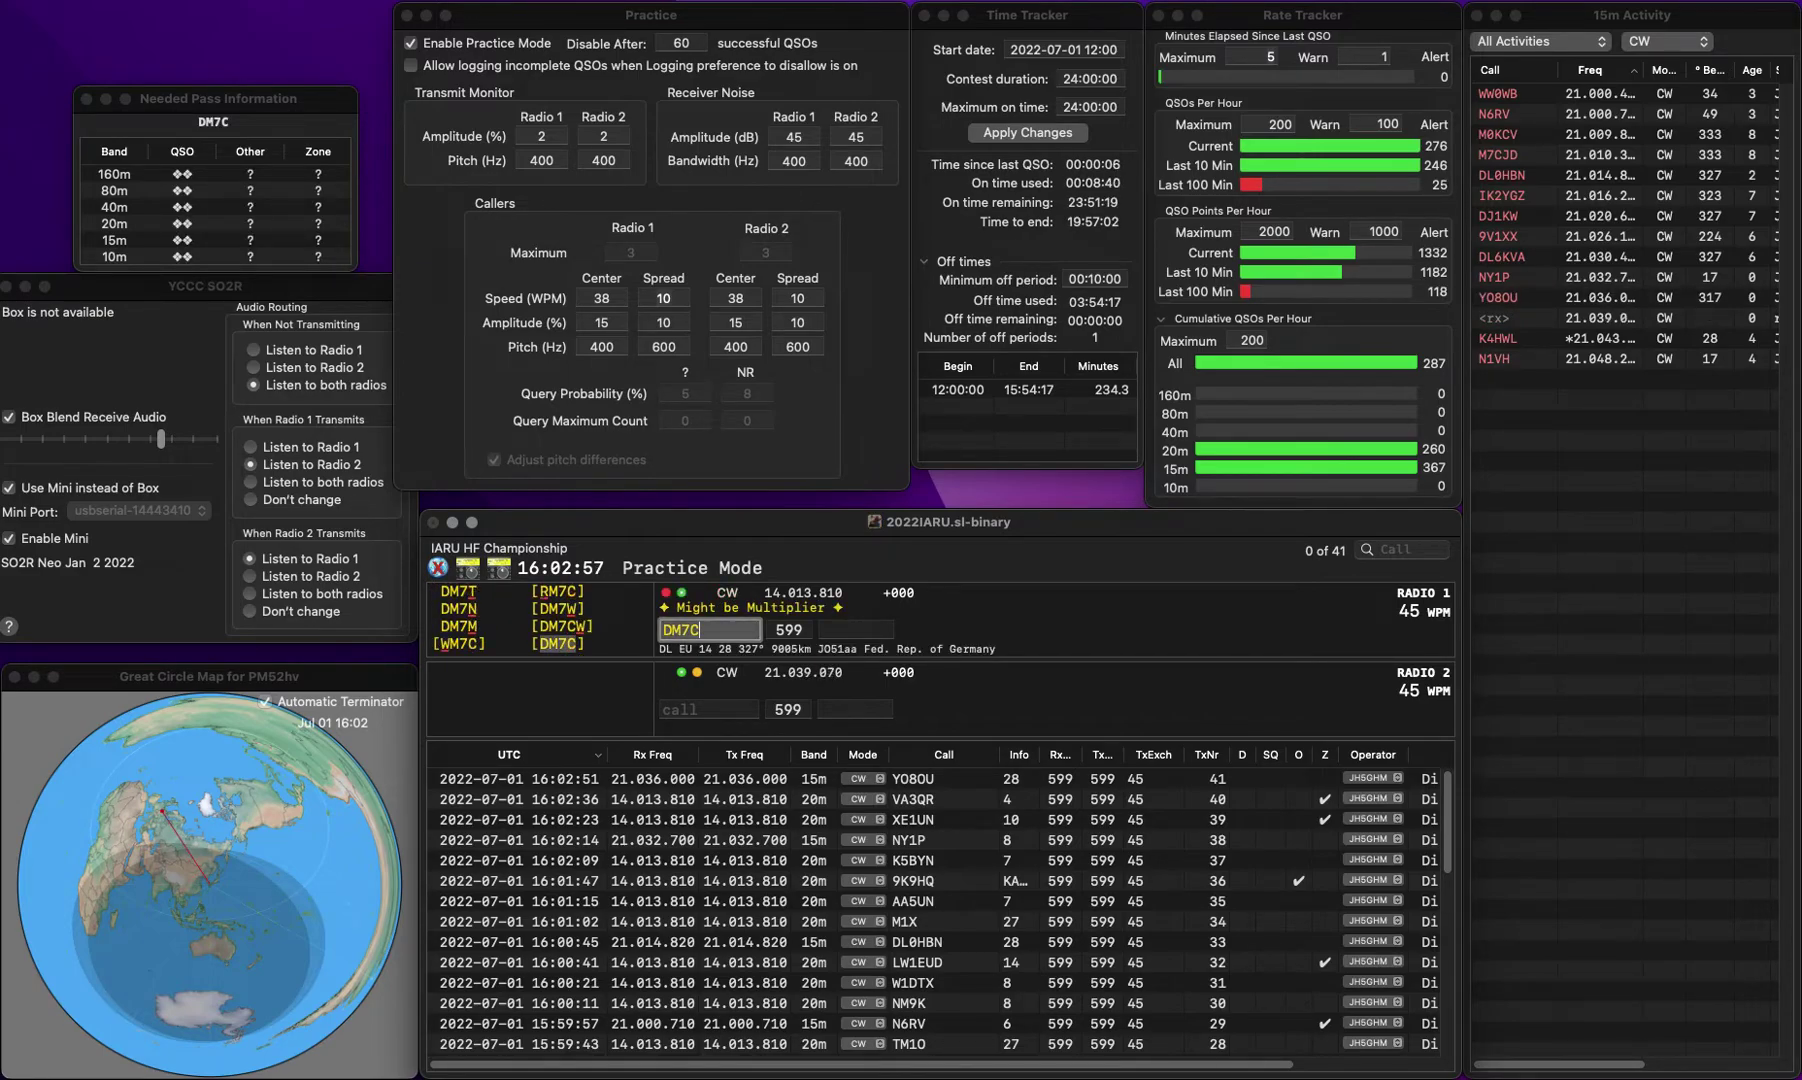
key(Return)
key(Return)
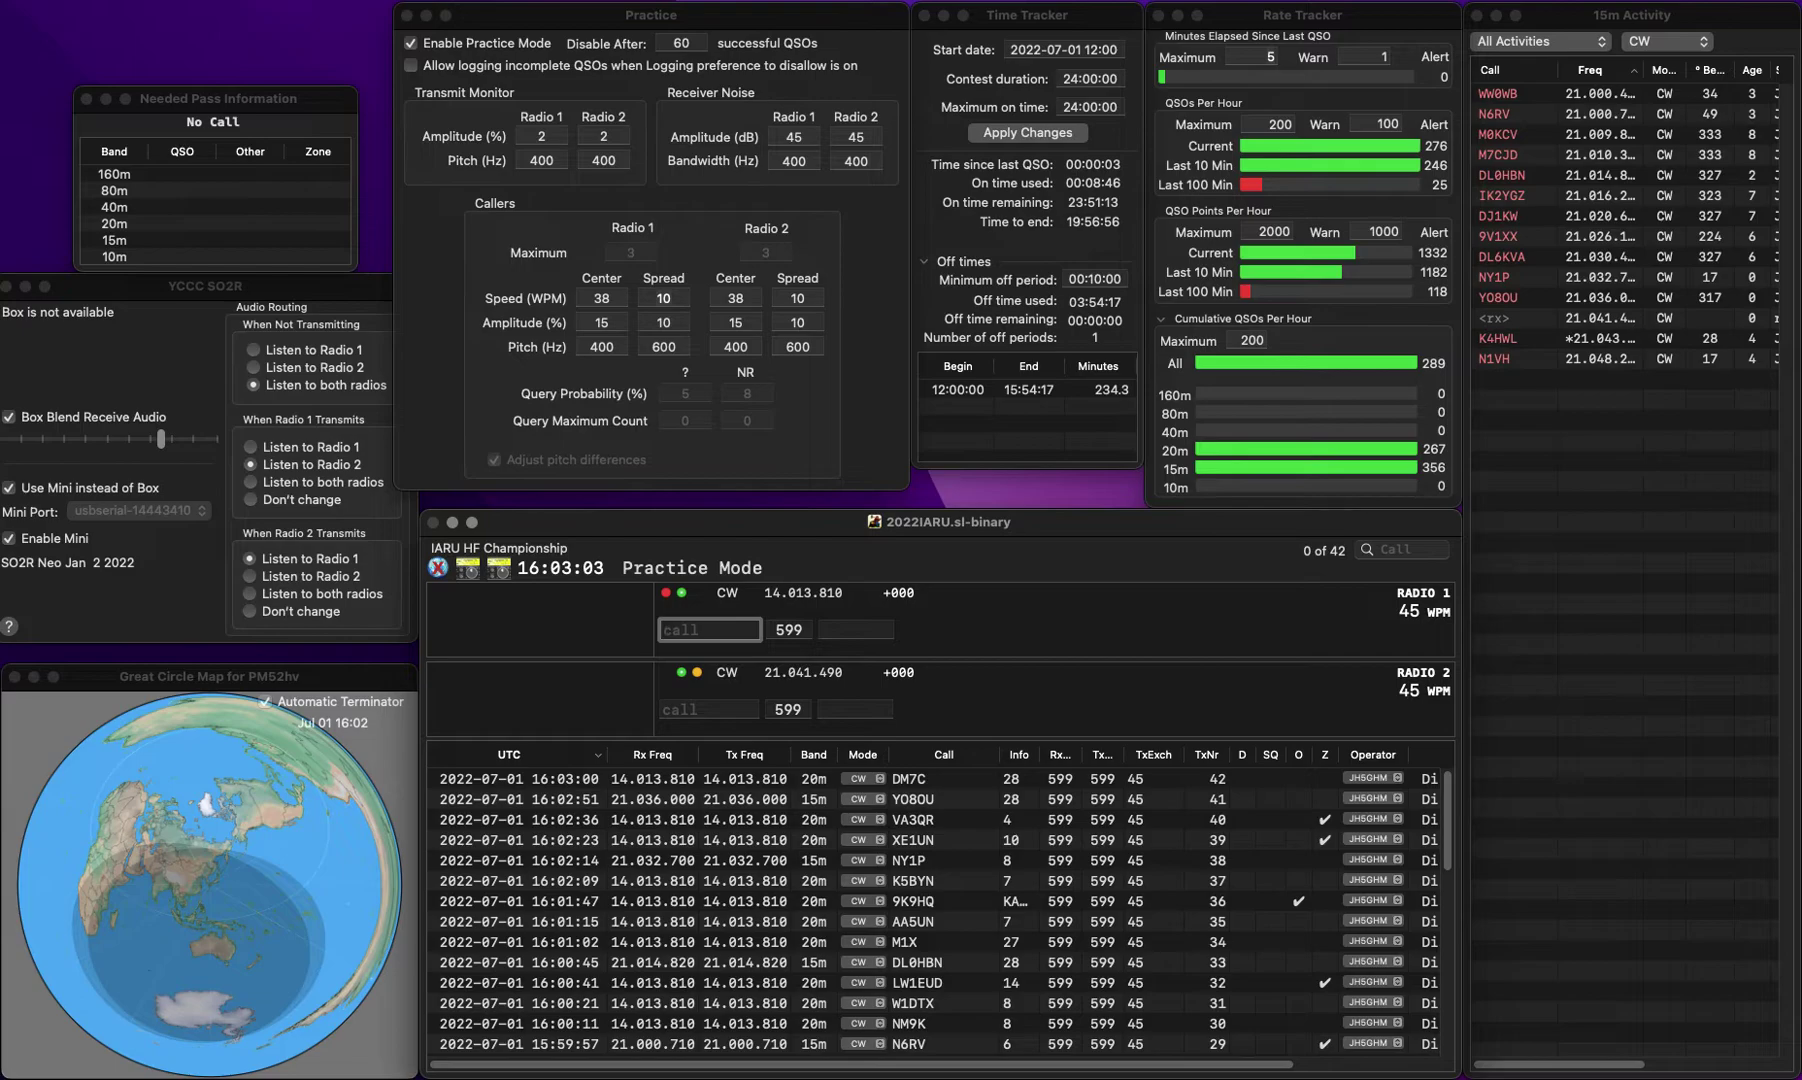
text(DDZ)
key(BackSpace)
key(super+Left)
text(ON7)
key(super+Right)
text(G)
key(Return)
click(708, 709)
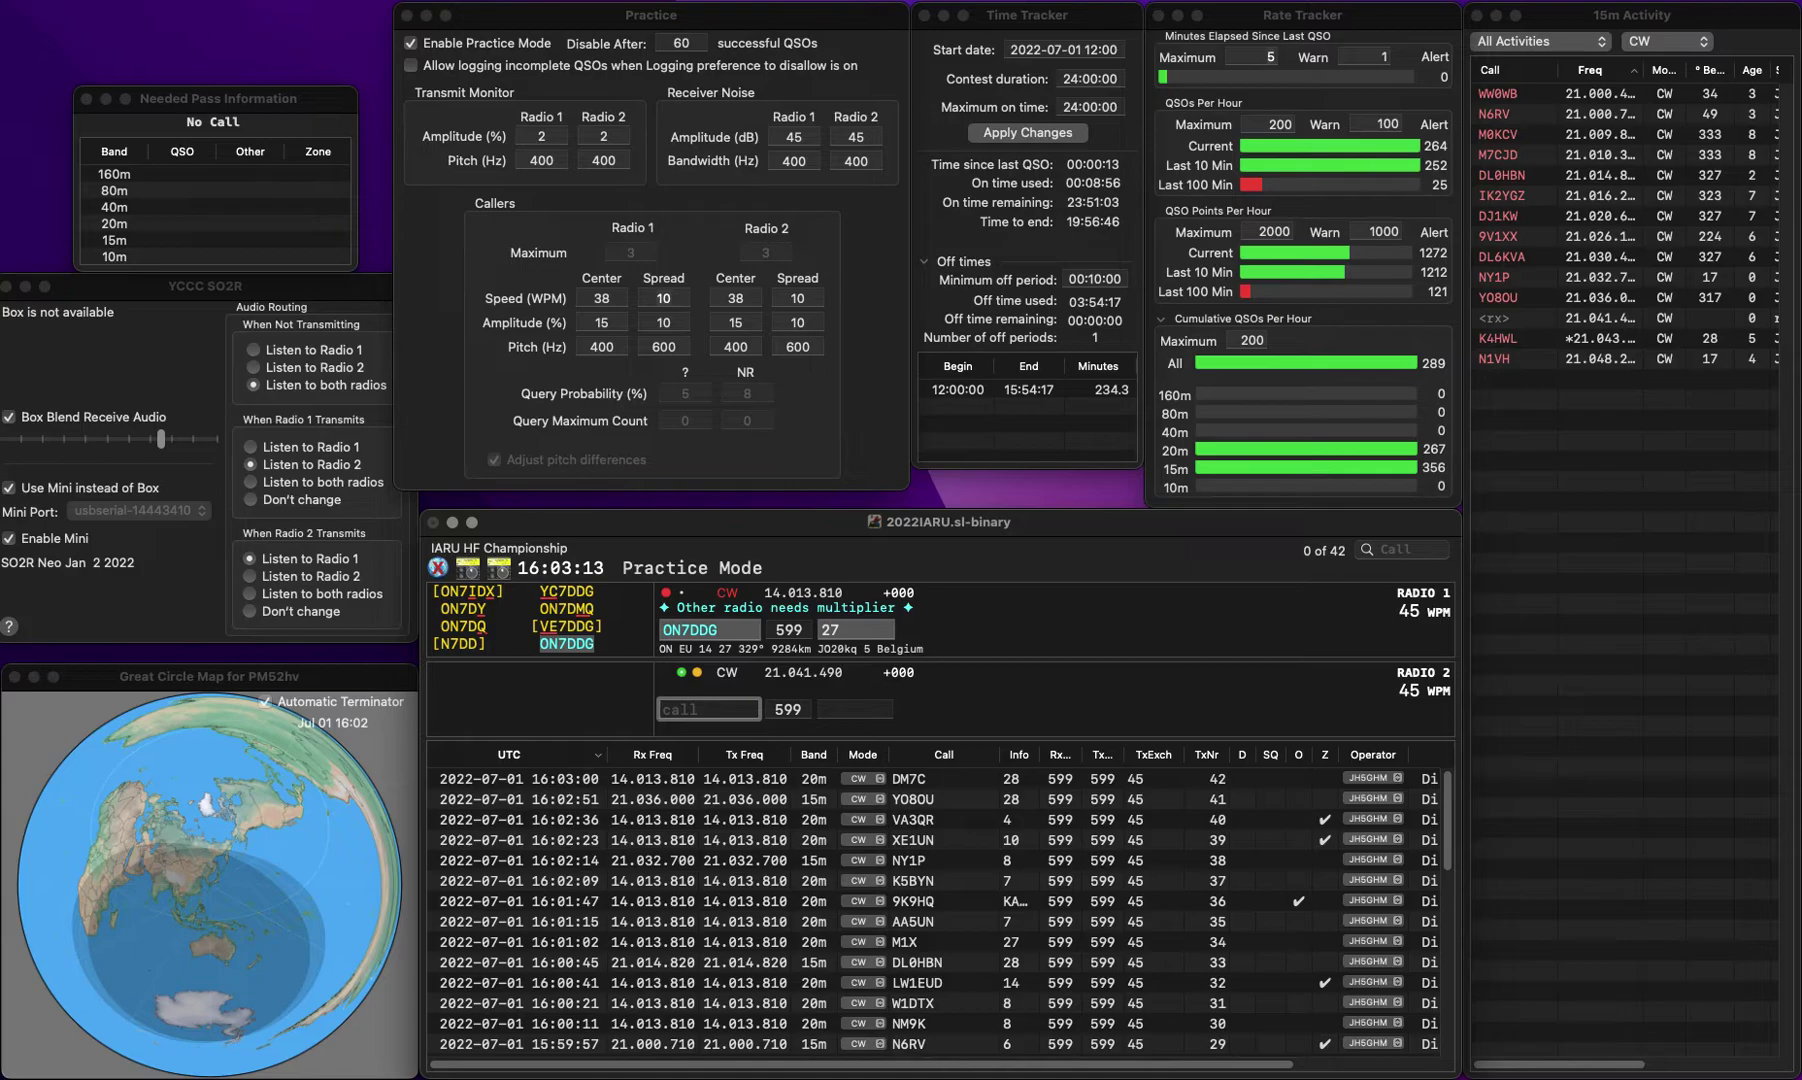
key(grave)
key(Return)
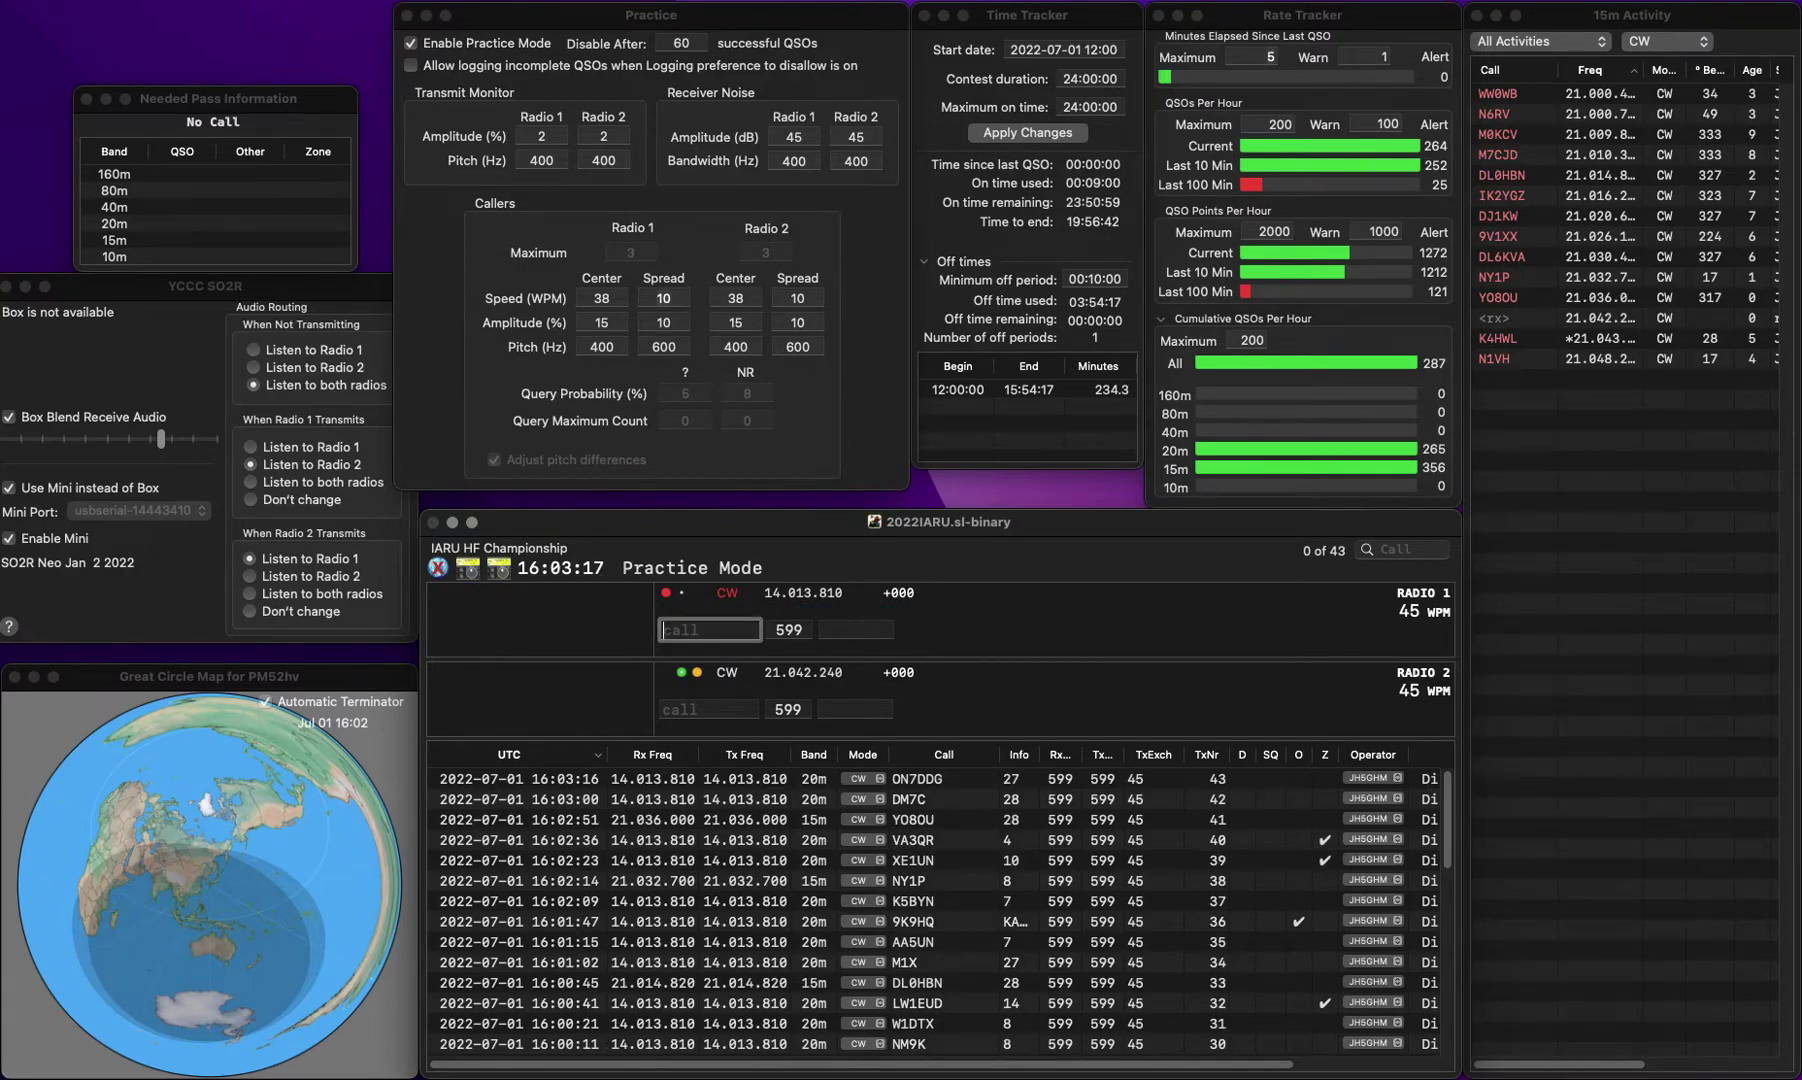
Step: Enter L2B on Radio 1, correct the call through VL2B and ZL2B to ZM2B, and log the contact with exchange 60
text(L2B)
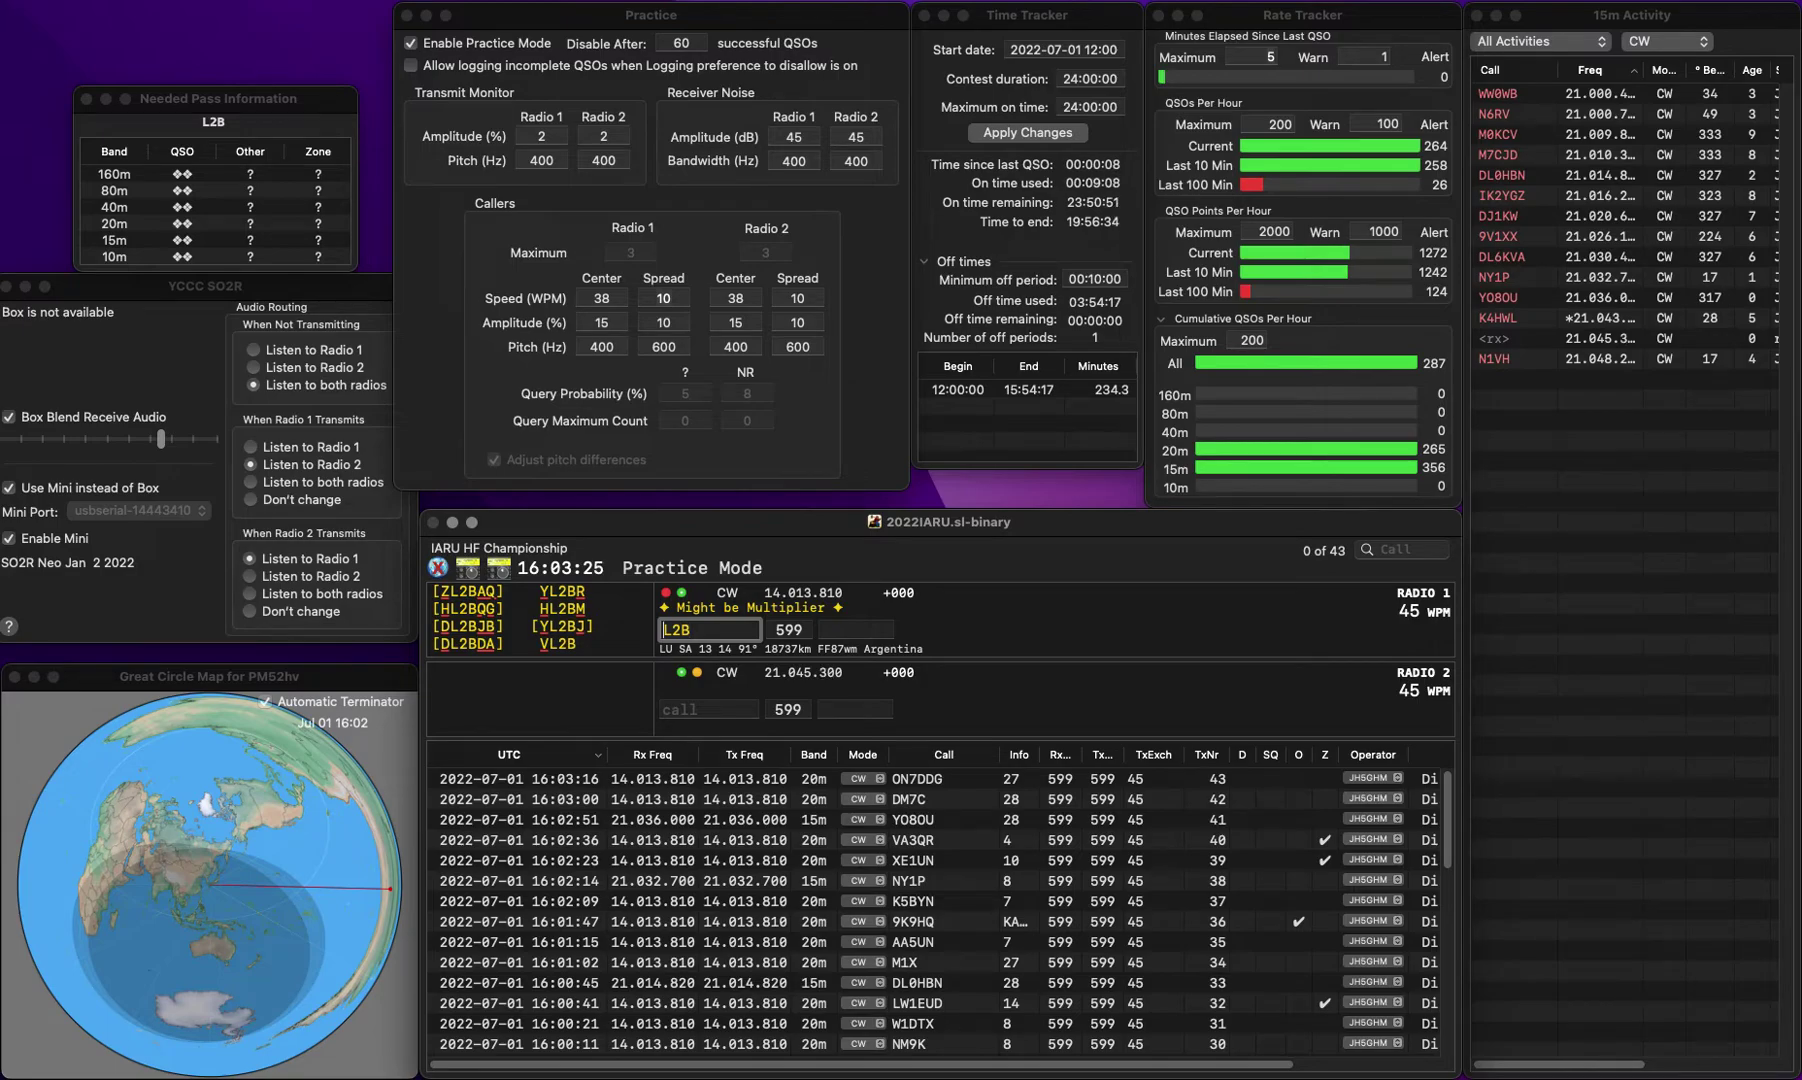
text(V)
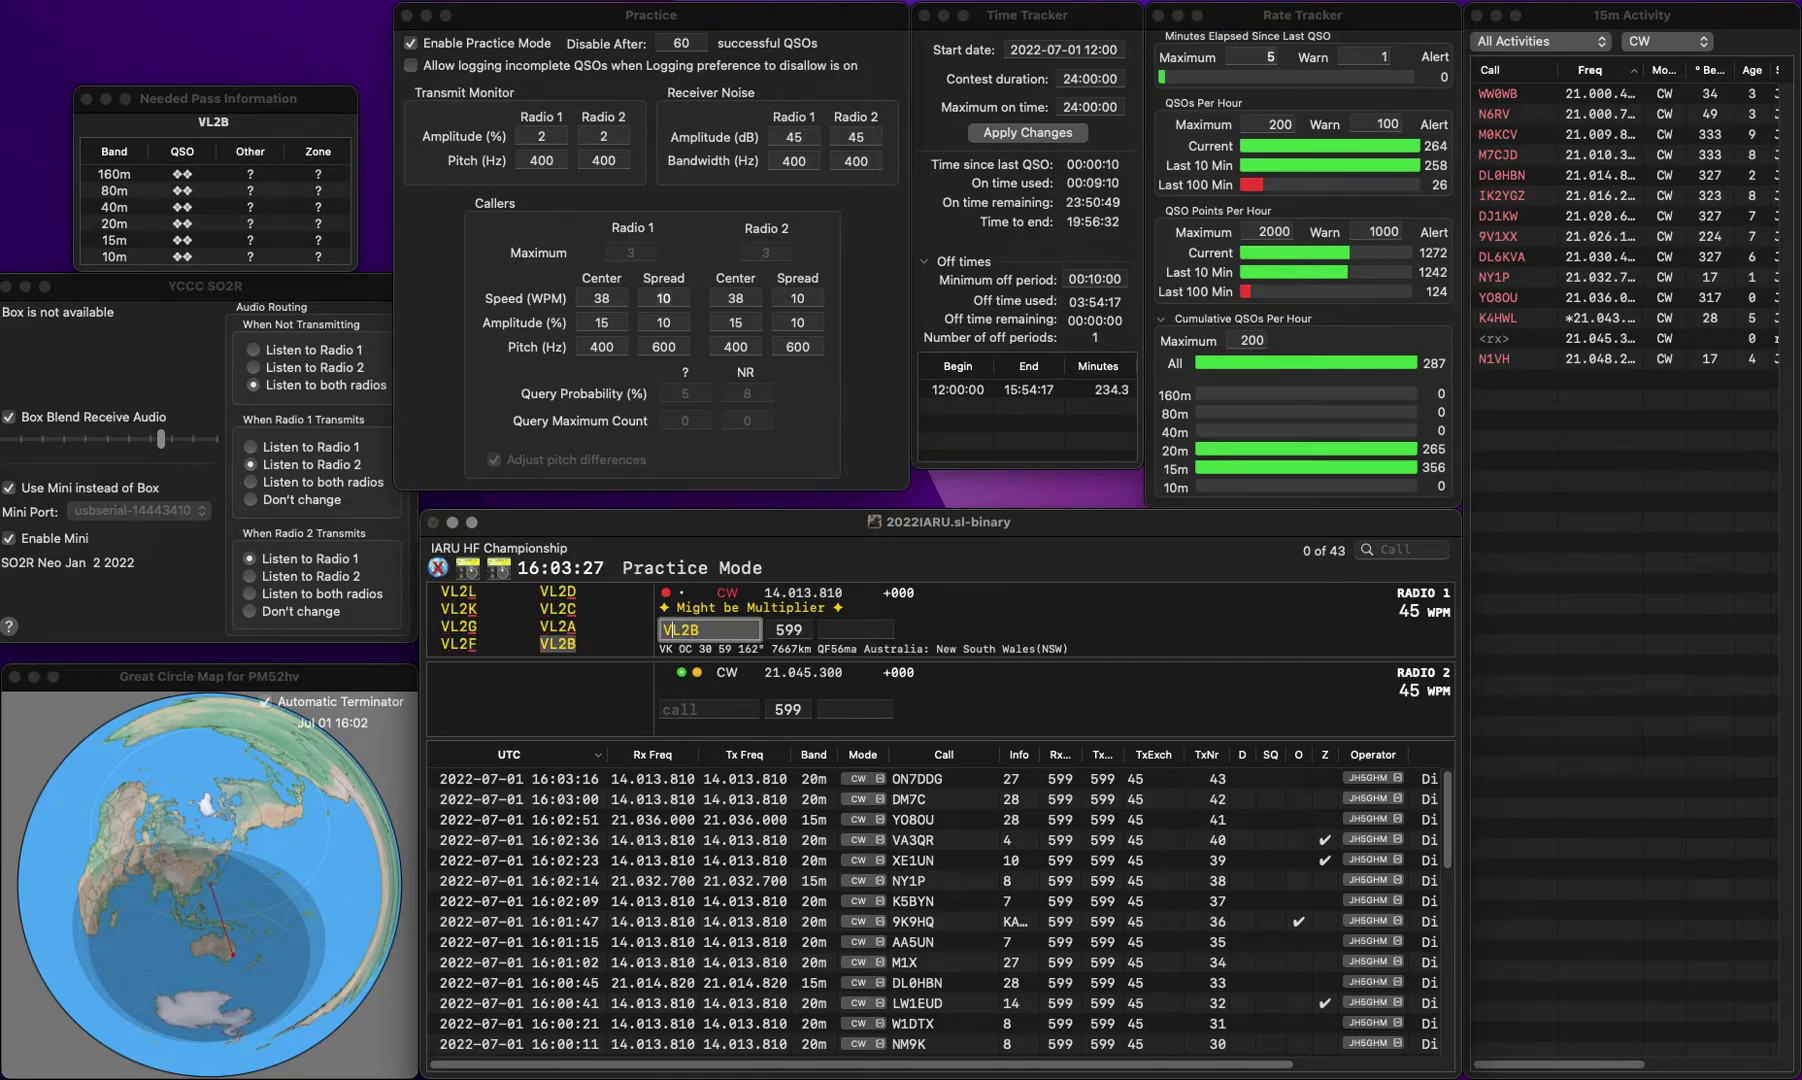
key(space)
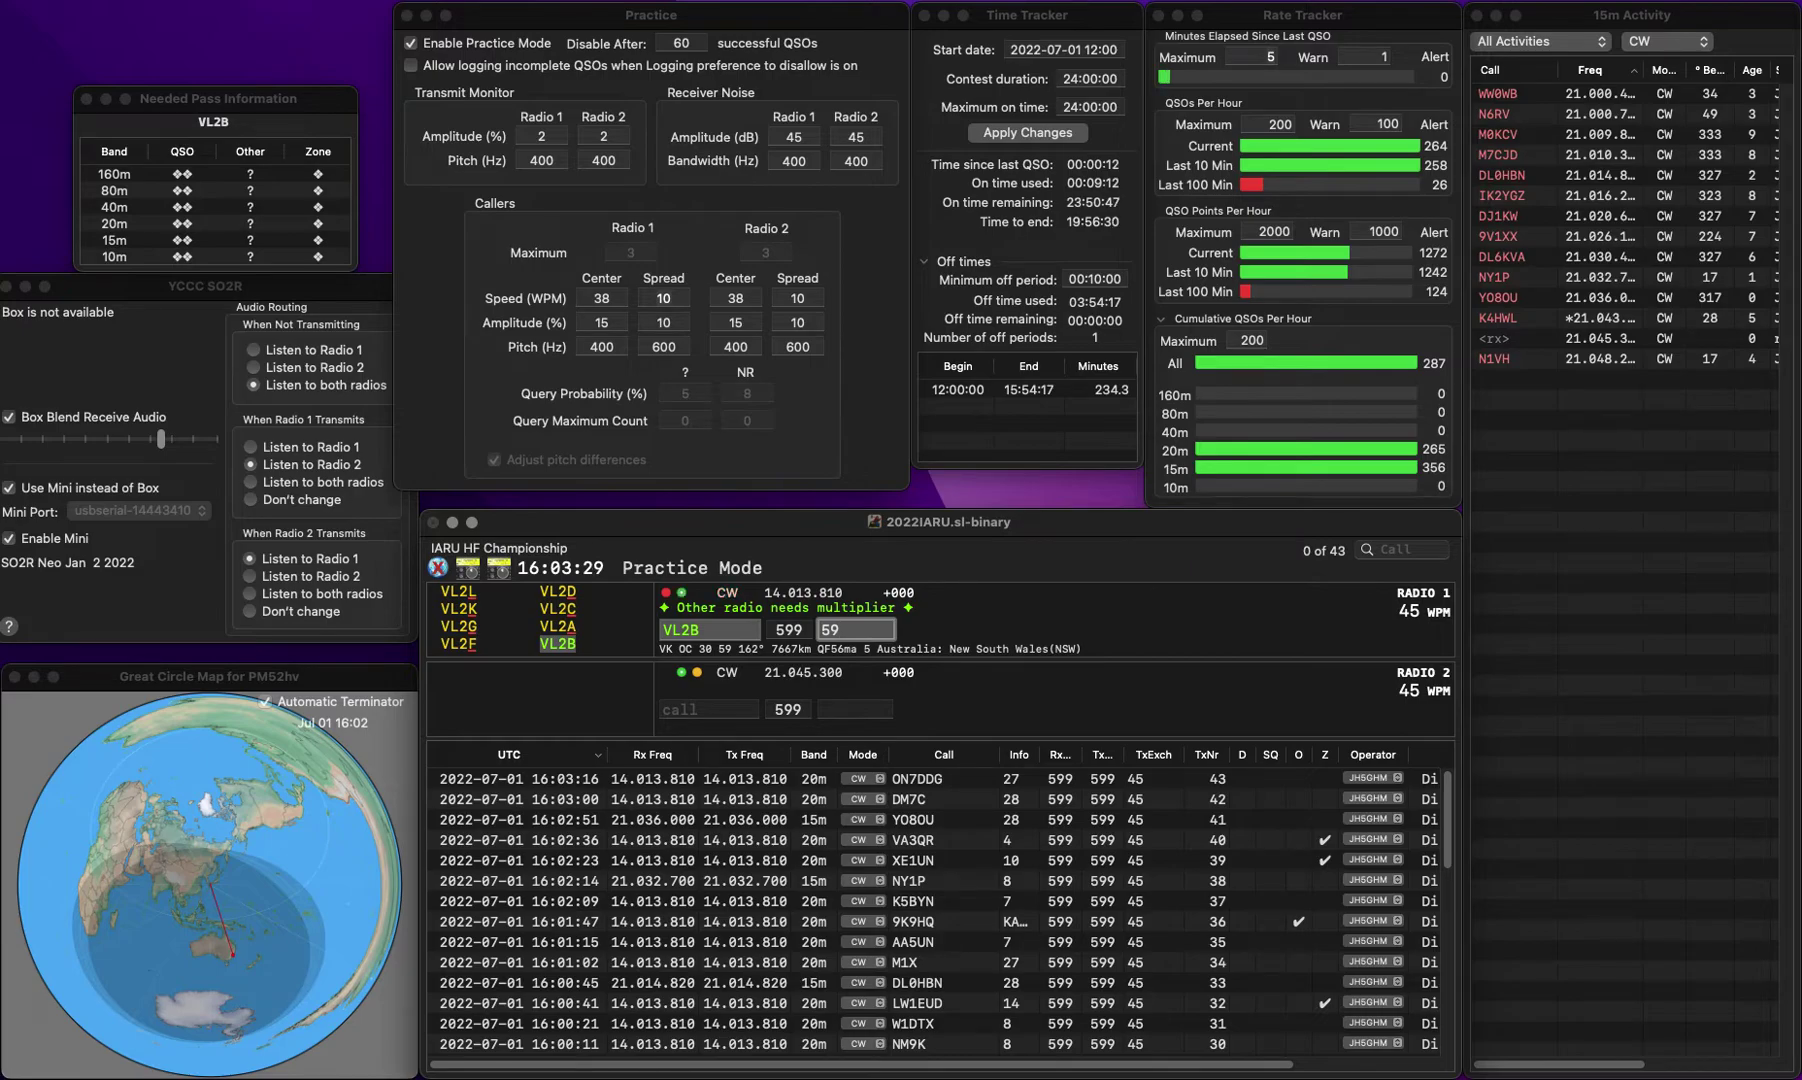
key(space)
key(BackSpace)
text(Z)
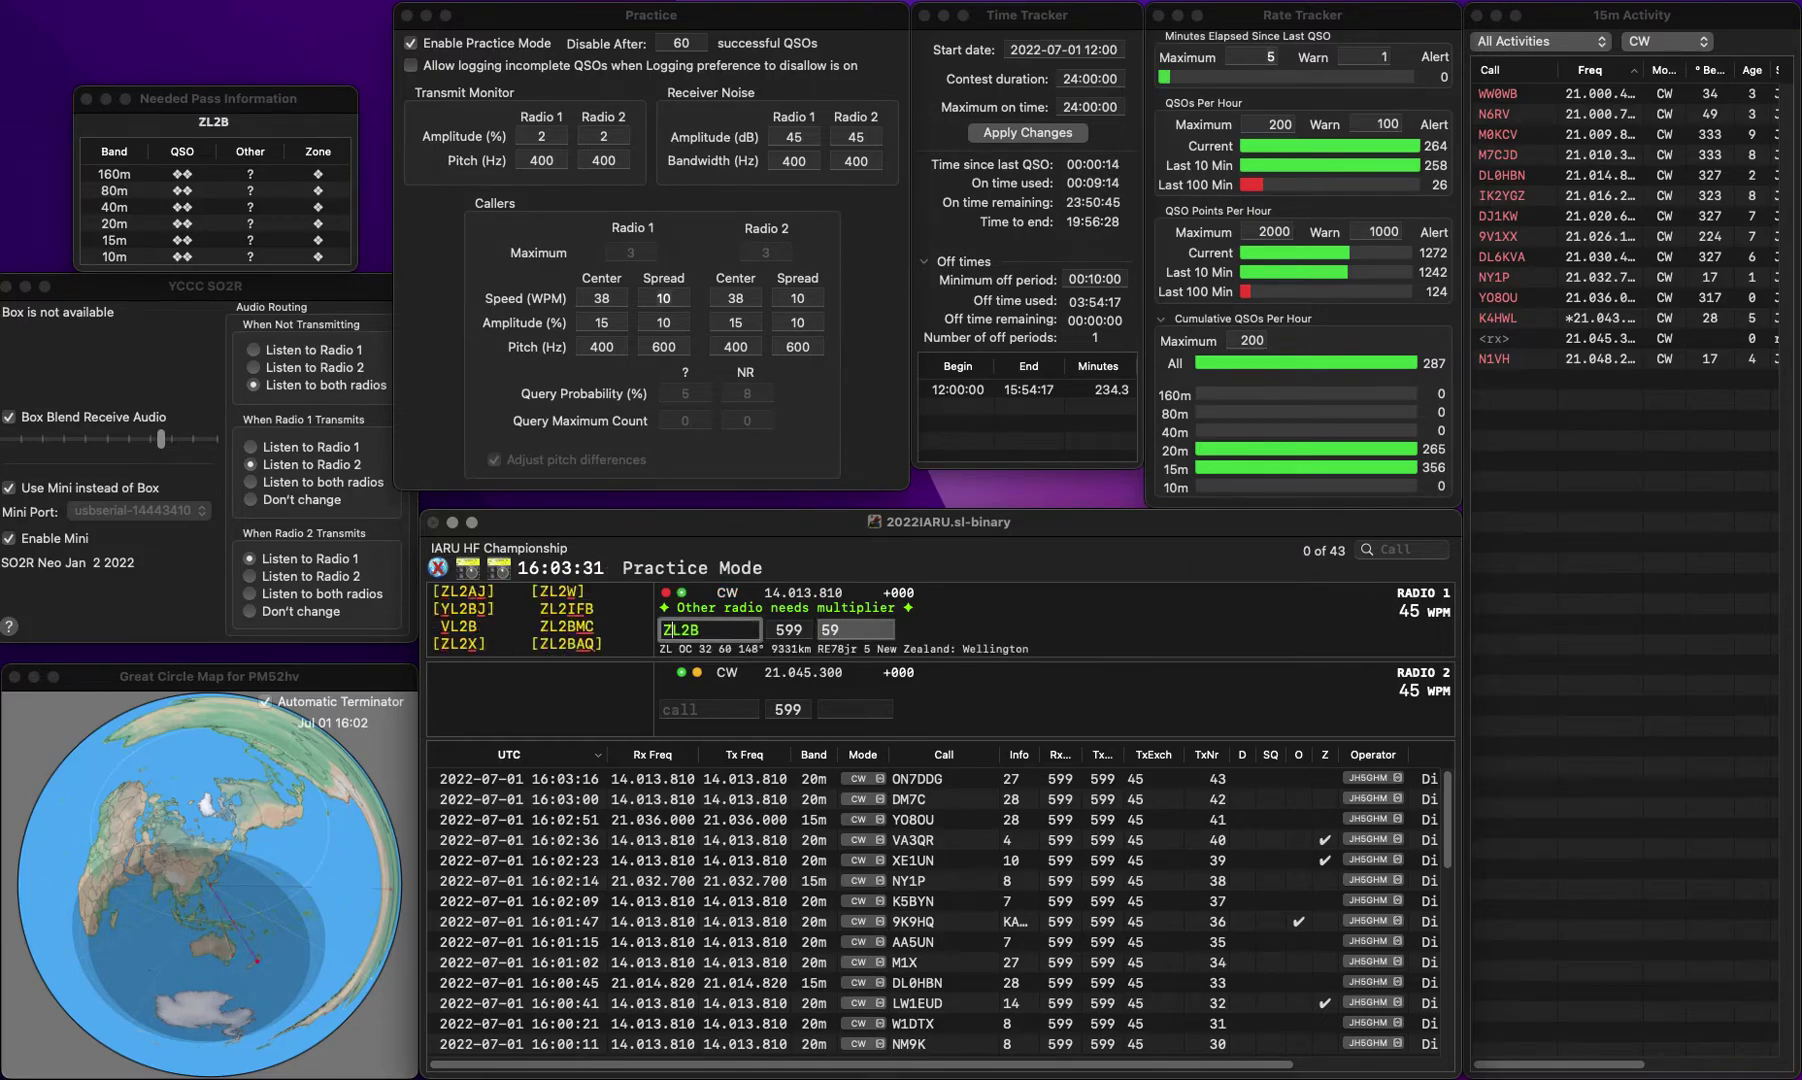
key(Return)
key(Delete)
text(M)
key(Return)
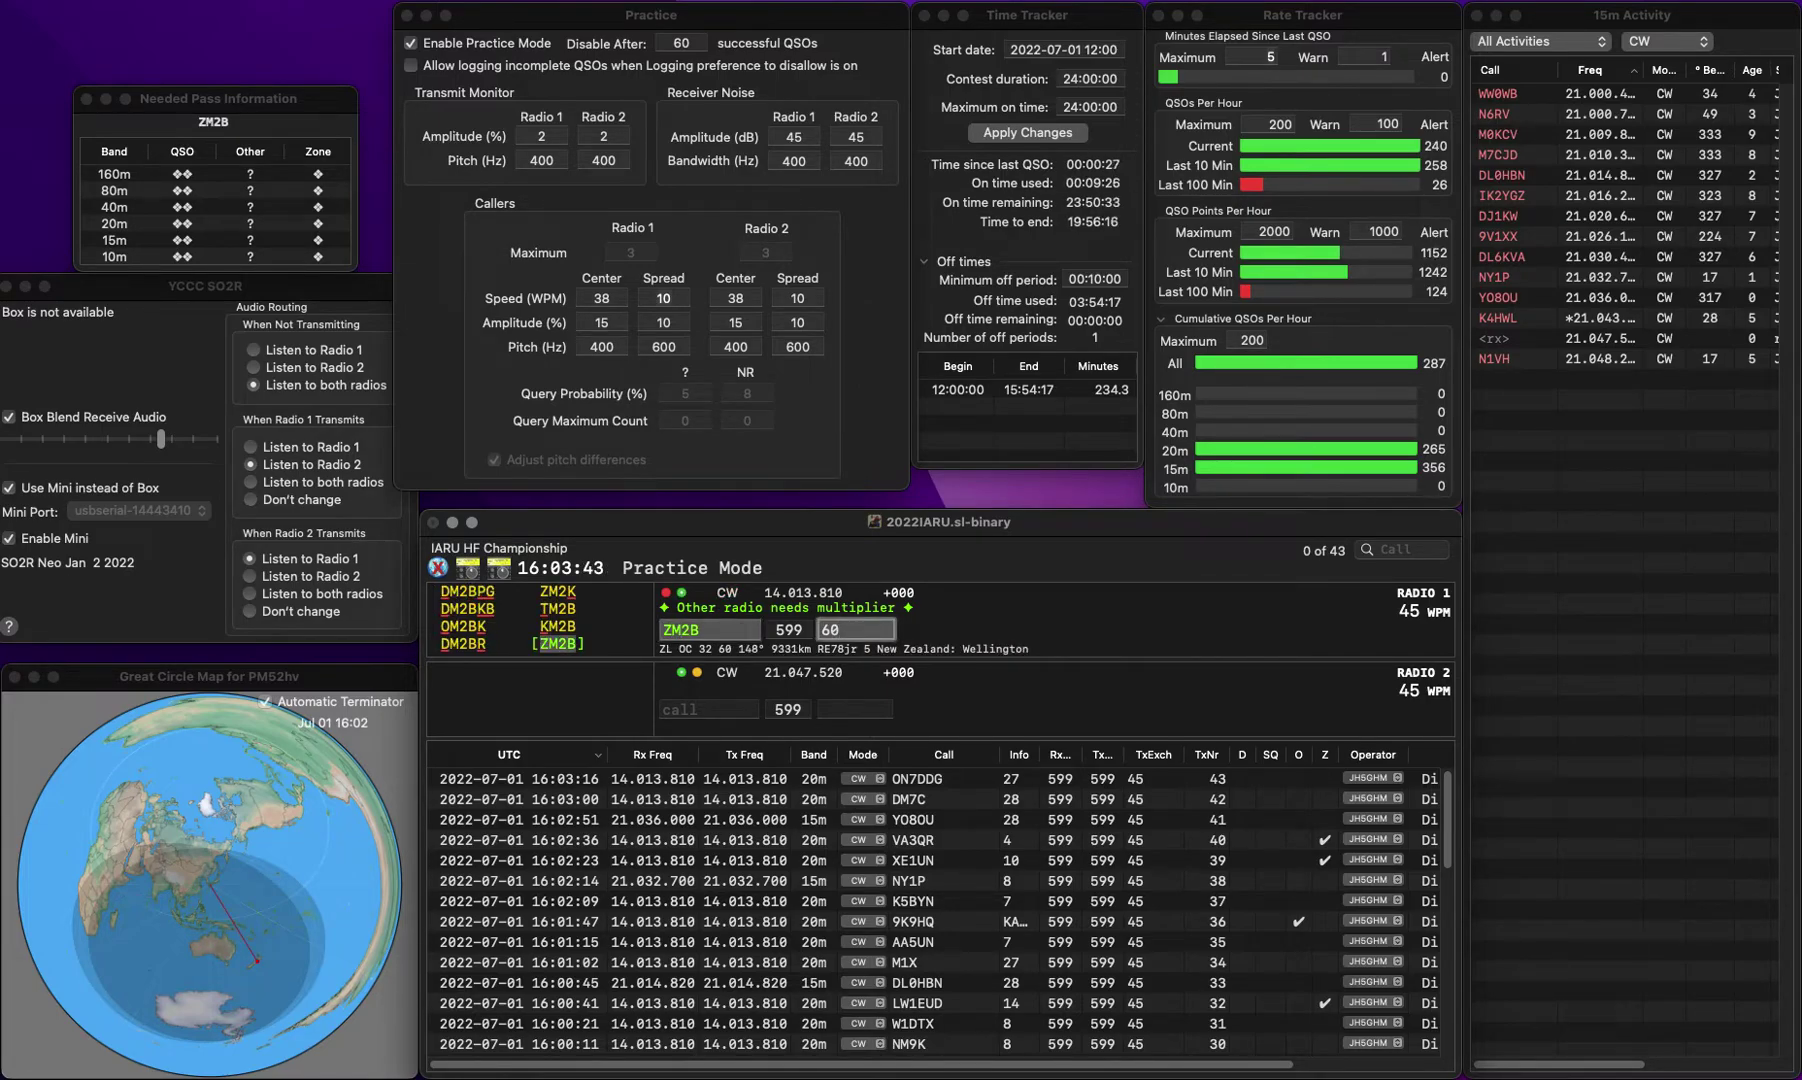
key(Return)
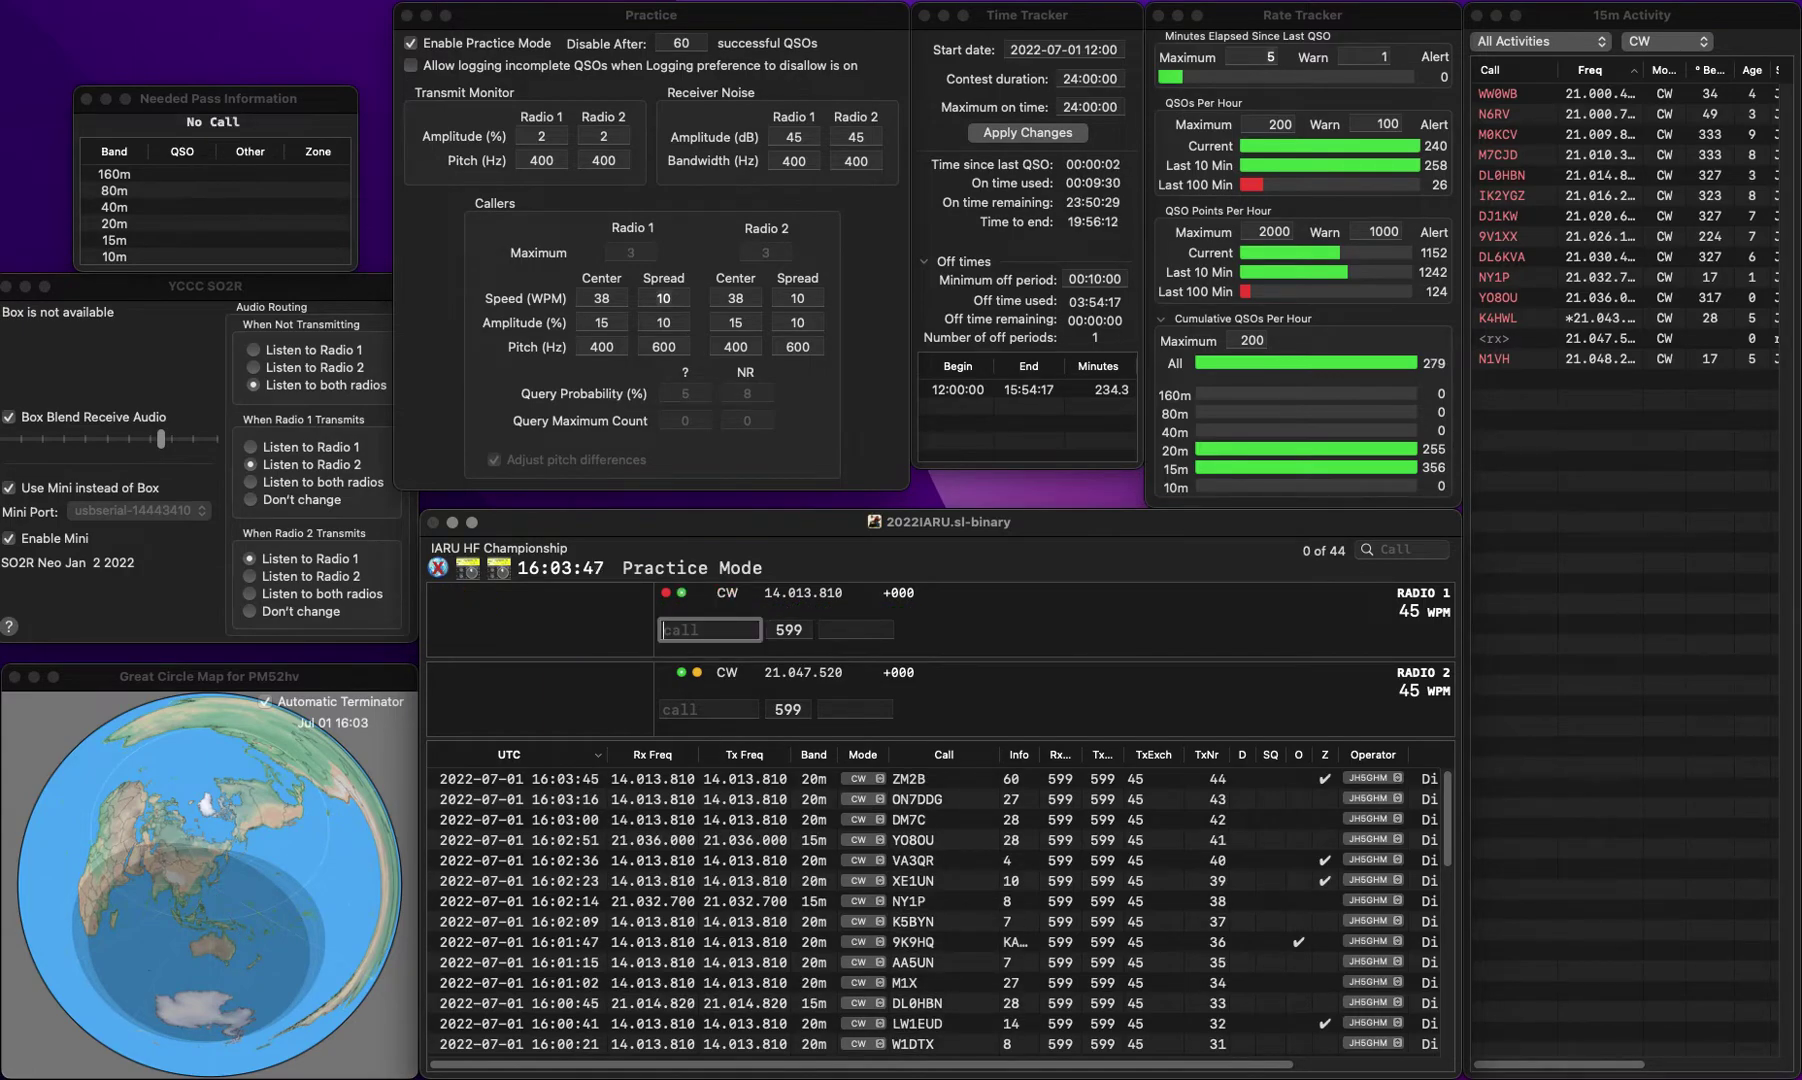
text(VE3WY)
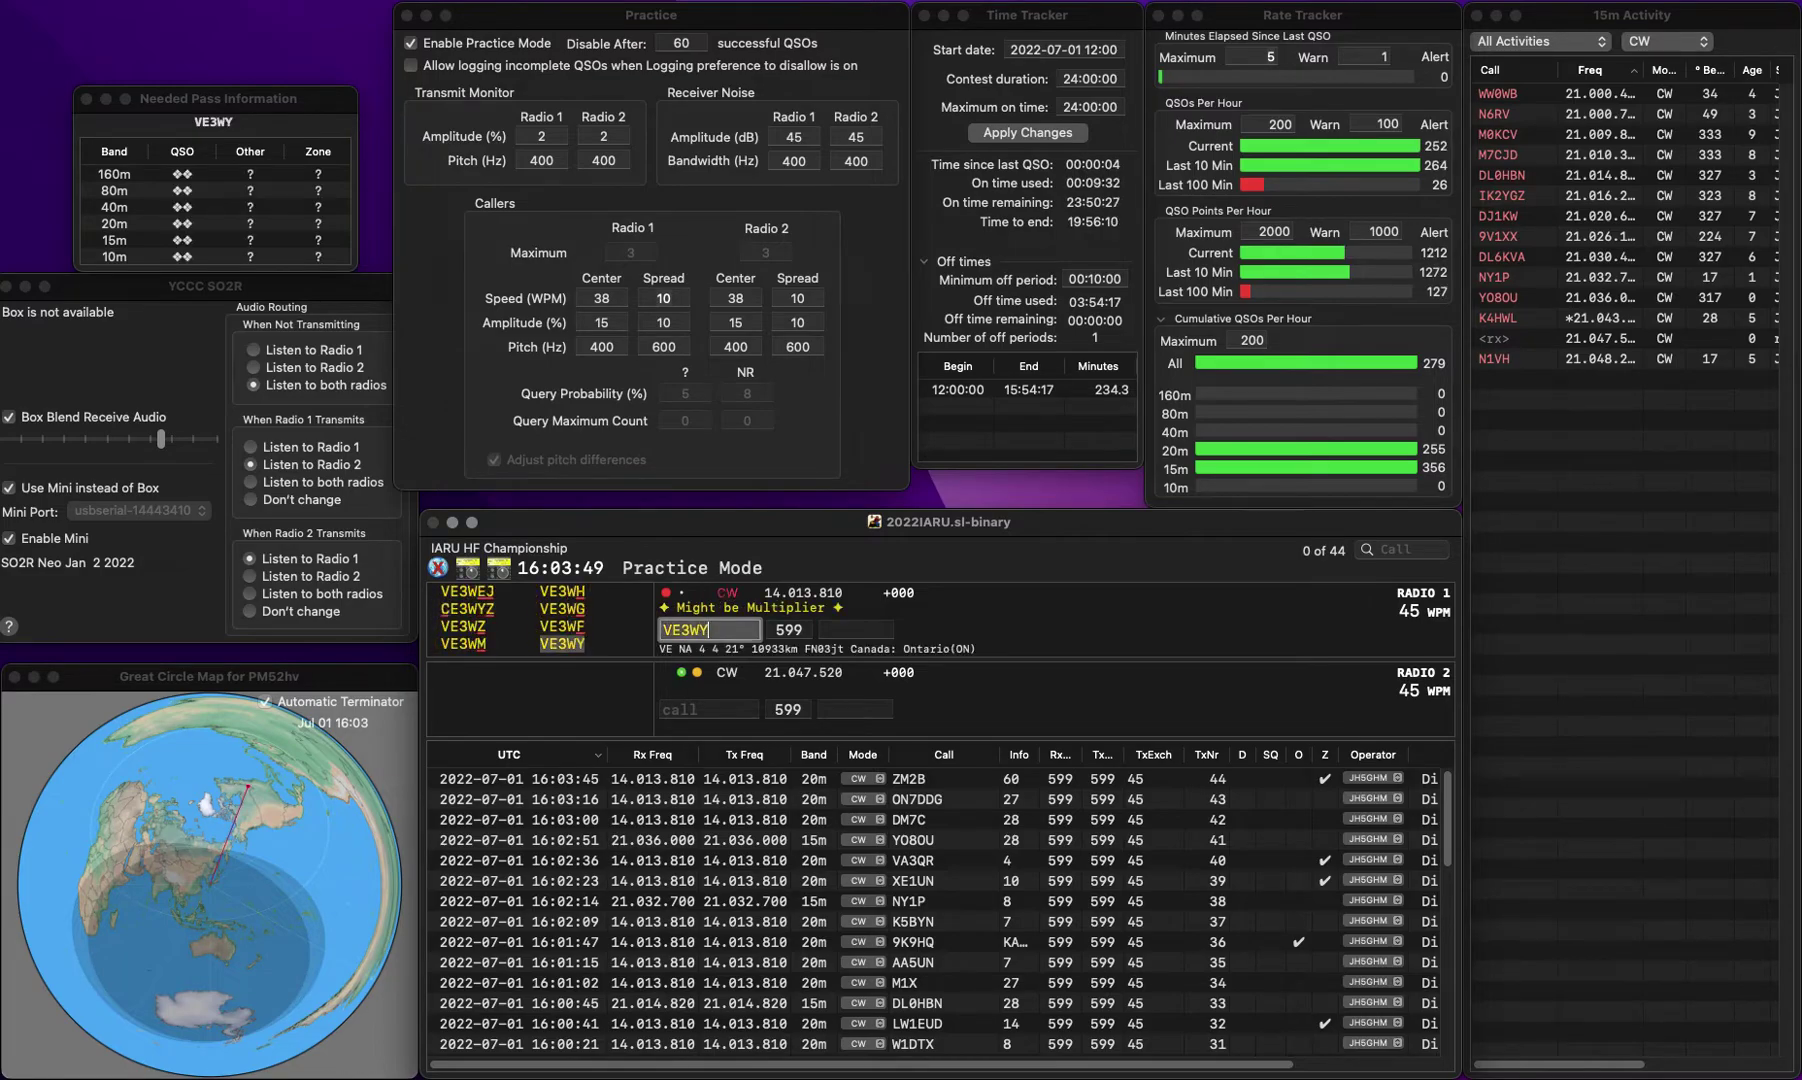
key(Return)
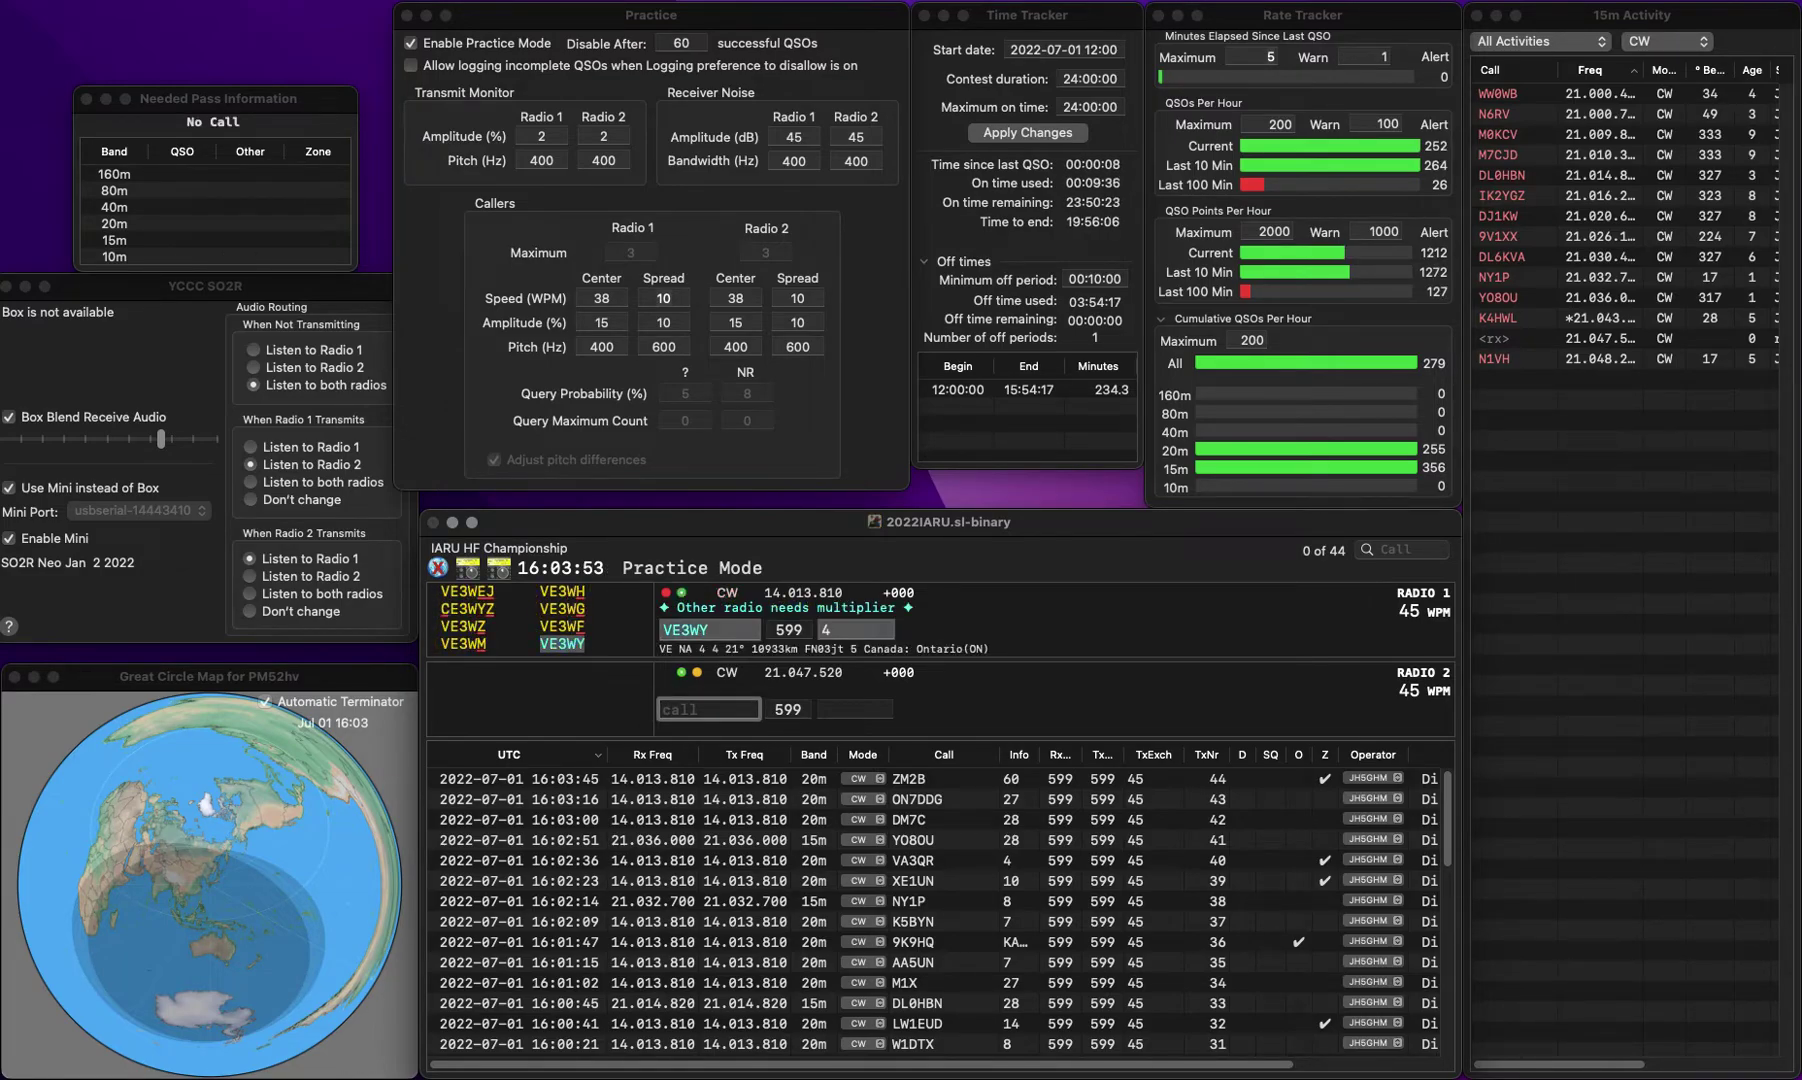
click(709, 629)
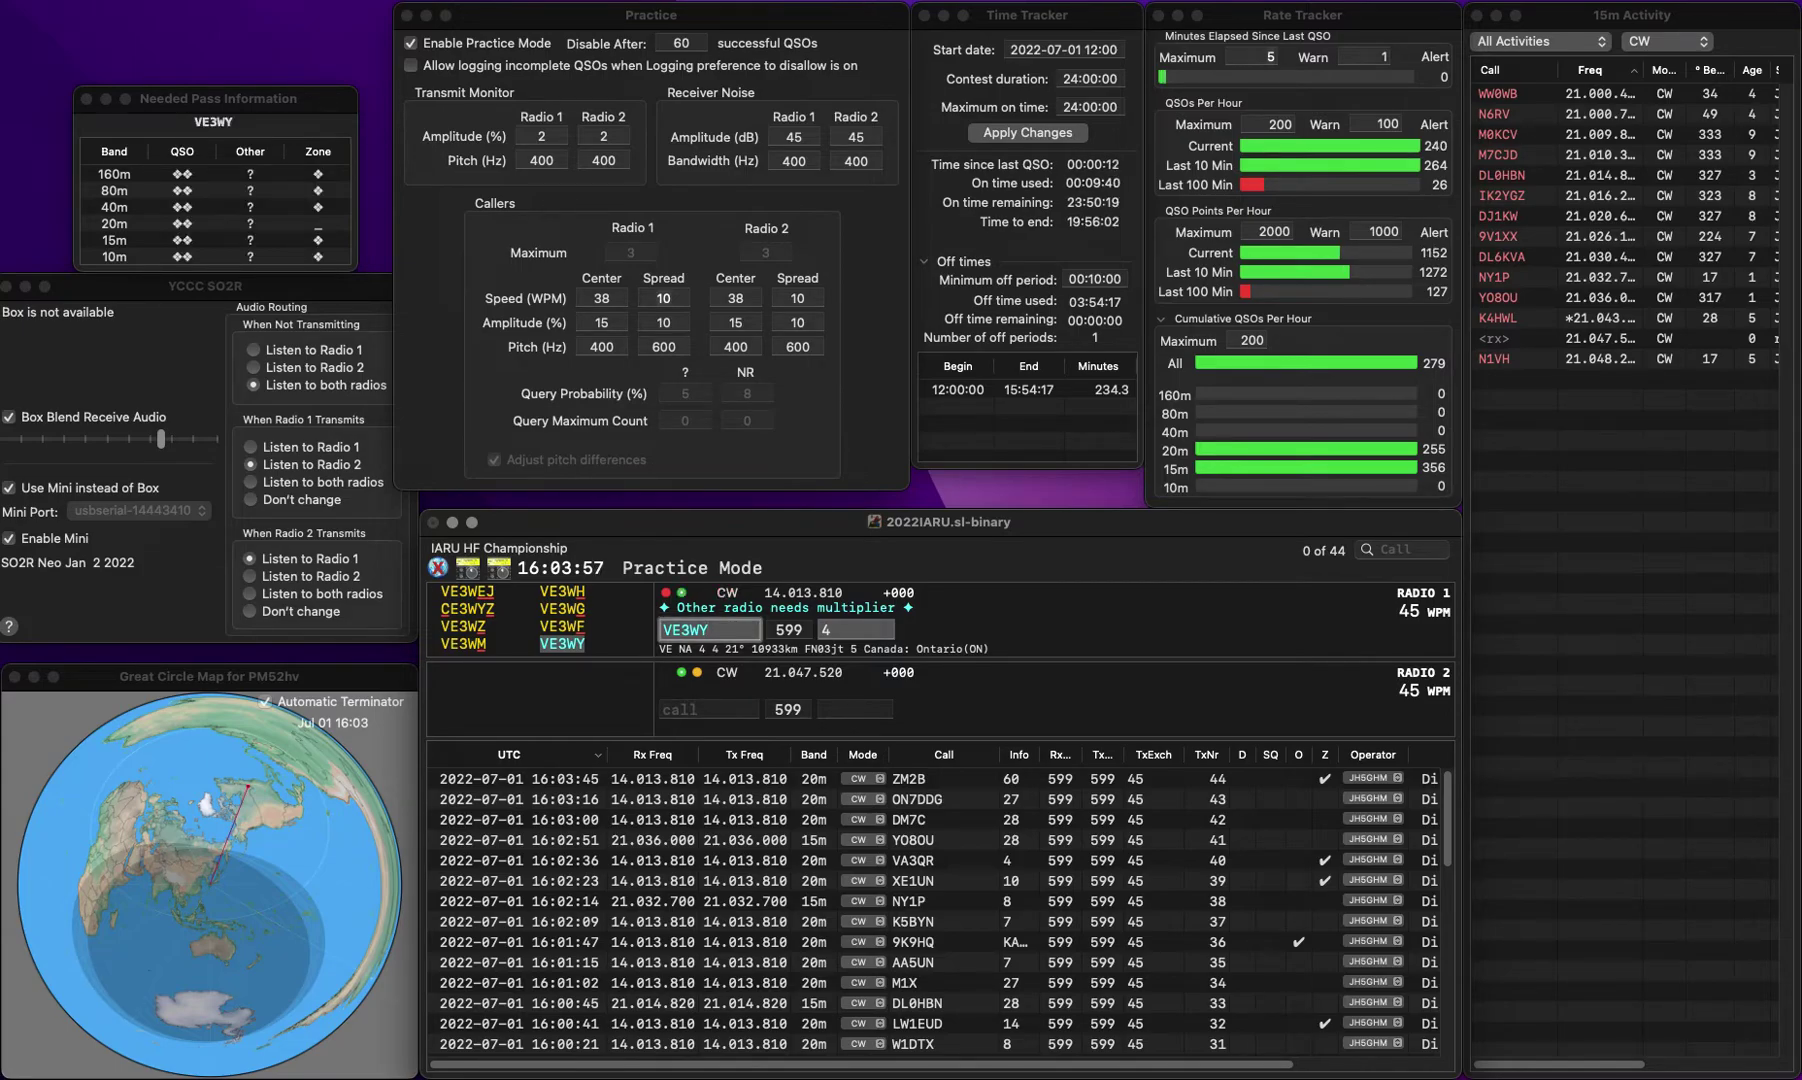
key(Return)
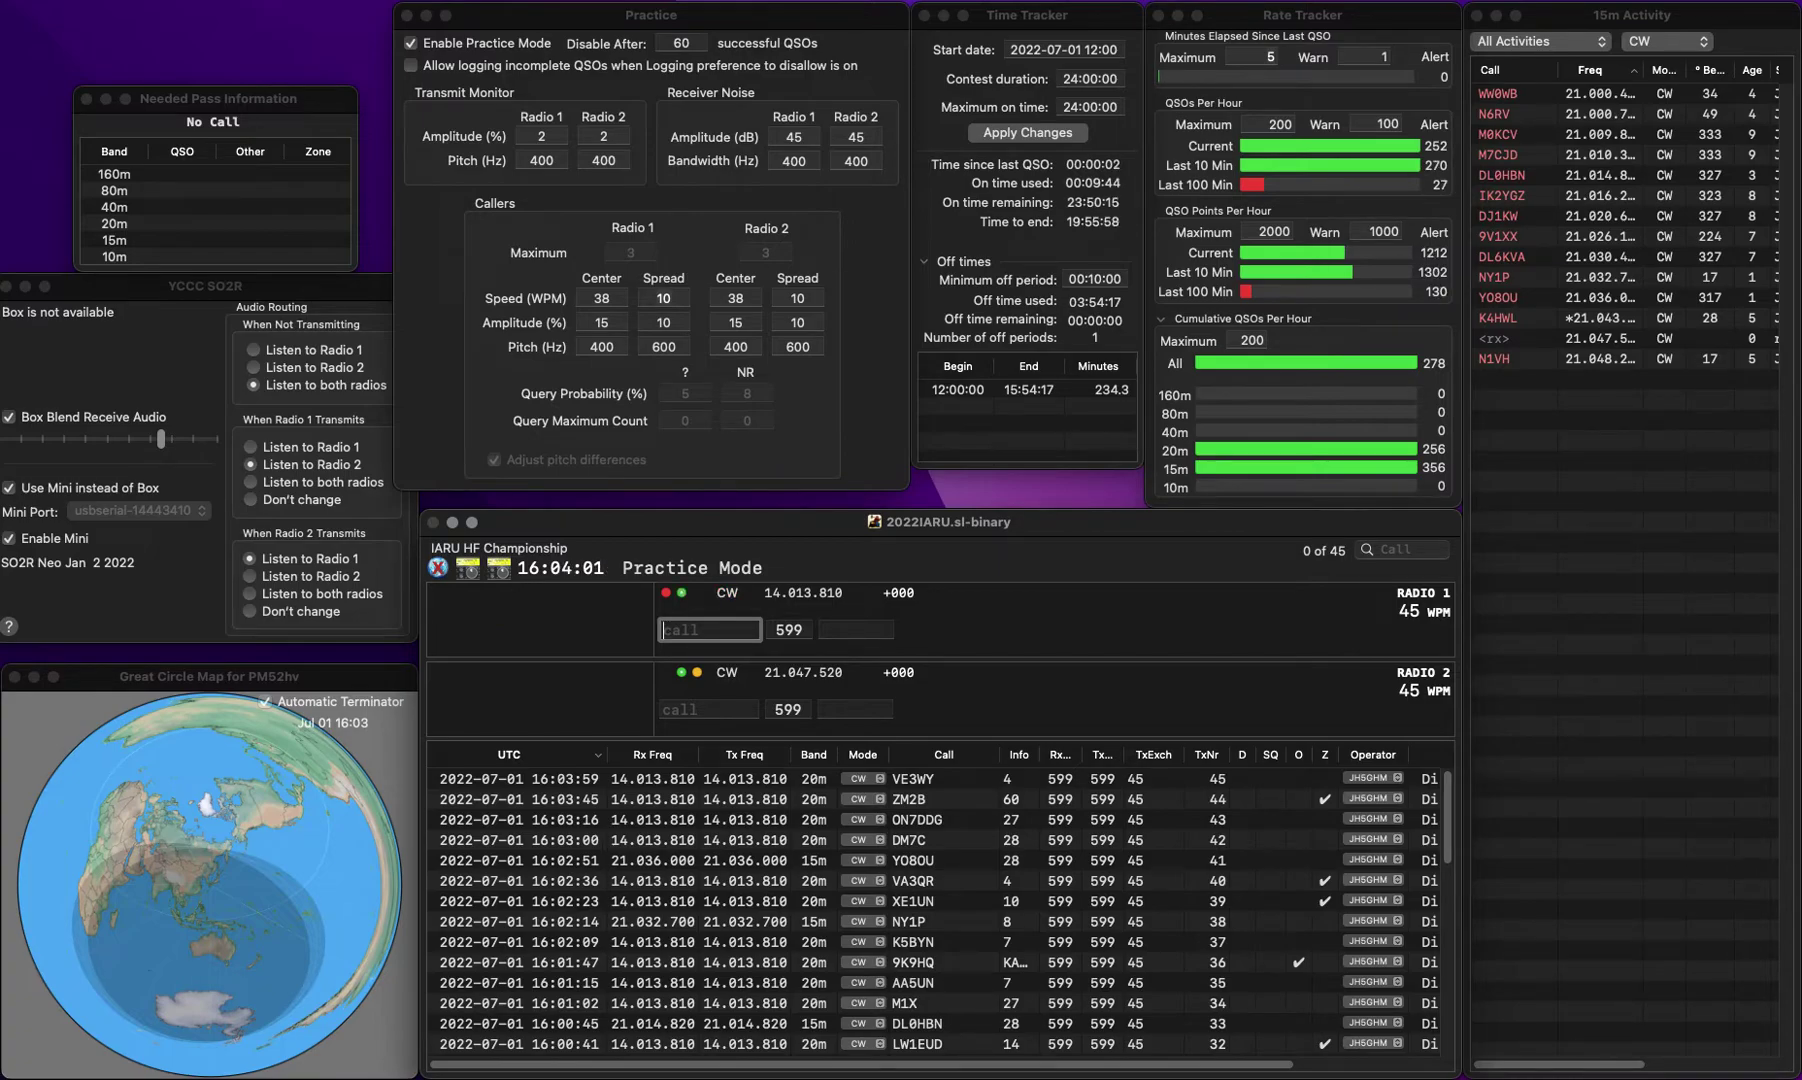
Step: Enter DL3HAA with exchange 28 on Radio 1 and UT2T with exchange 29 on Radio 2
text(3HAA)
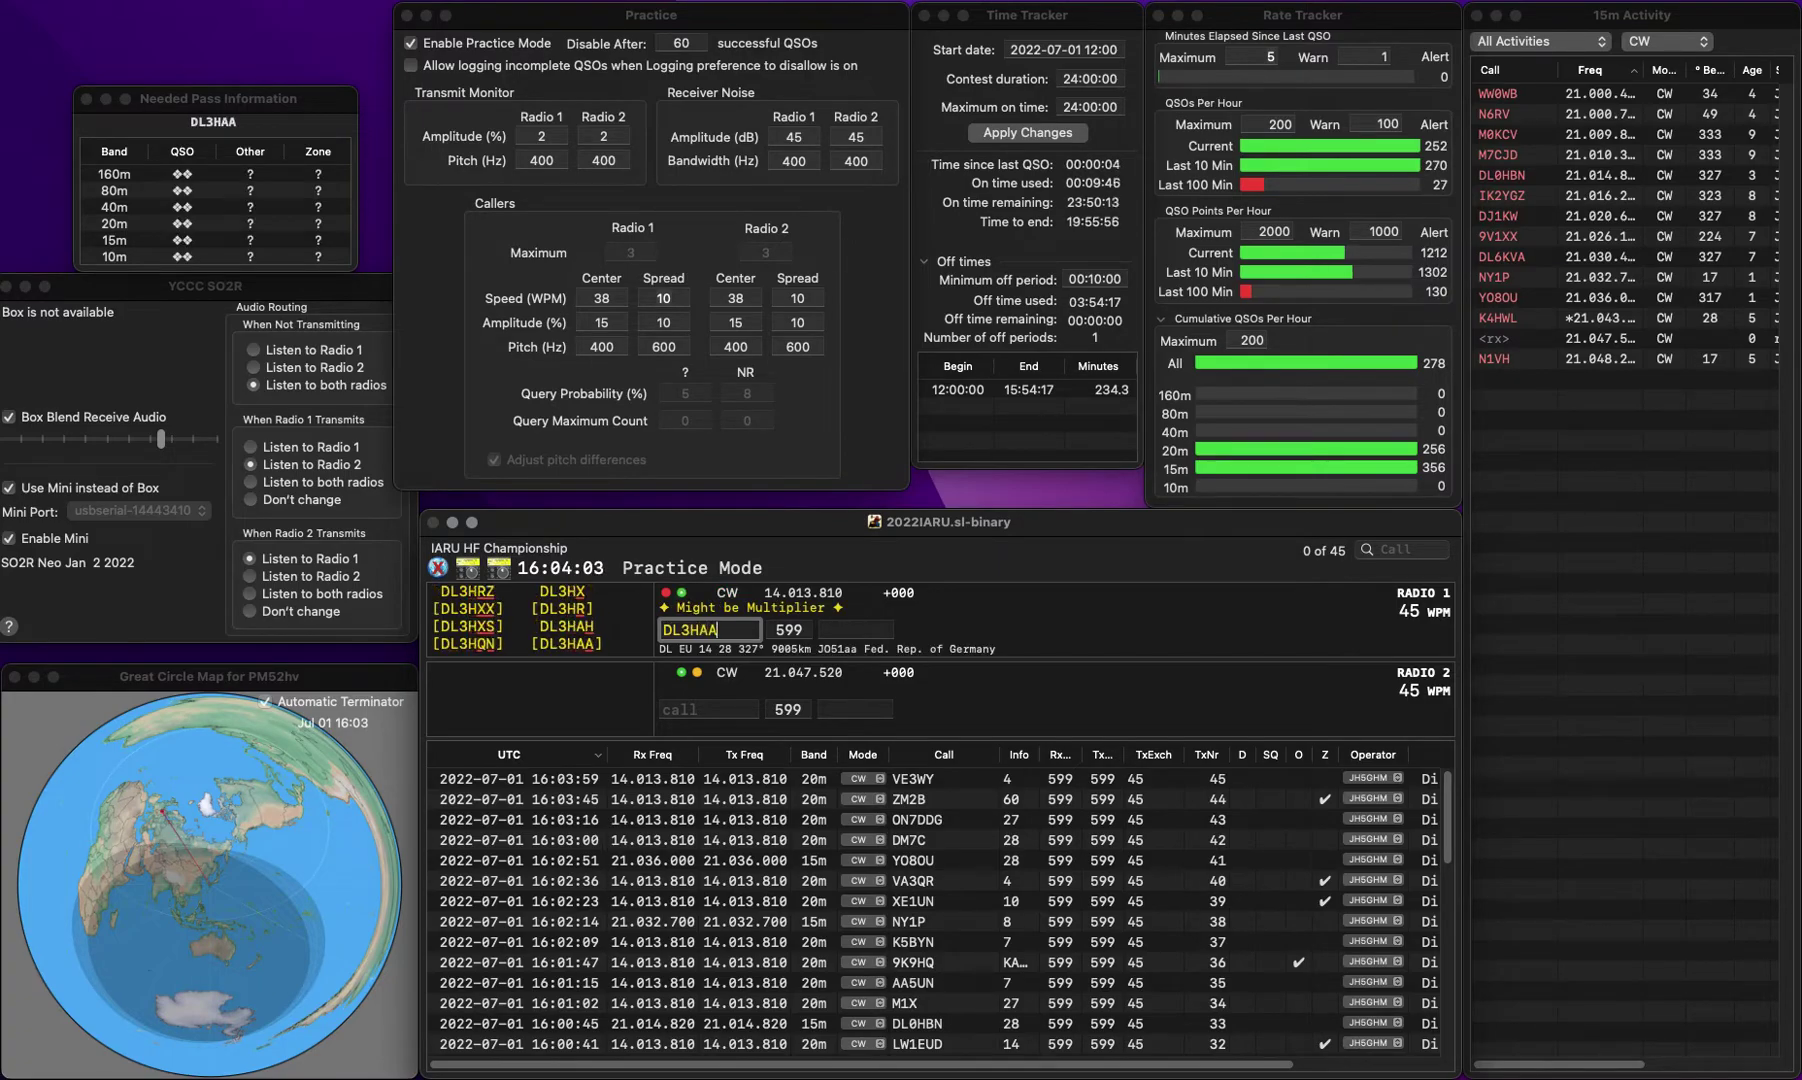
key(Return)
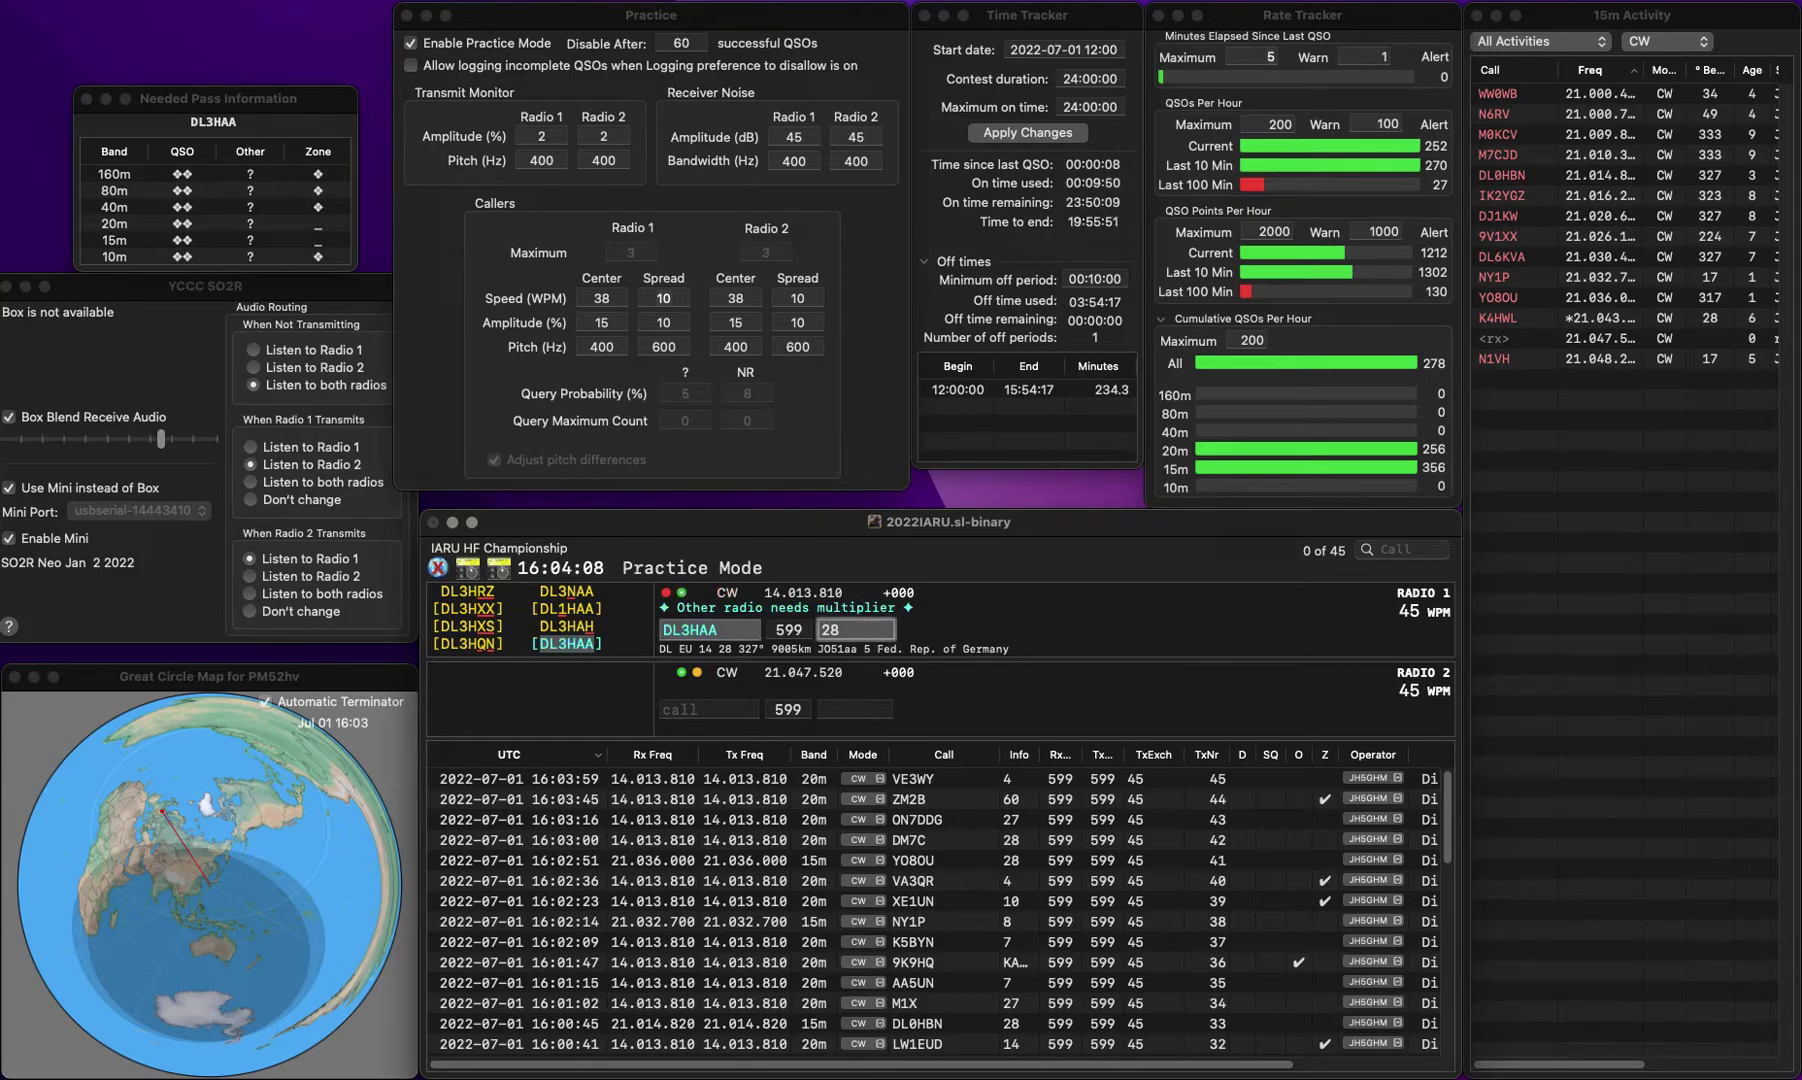
key(Down)
text(VUT)
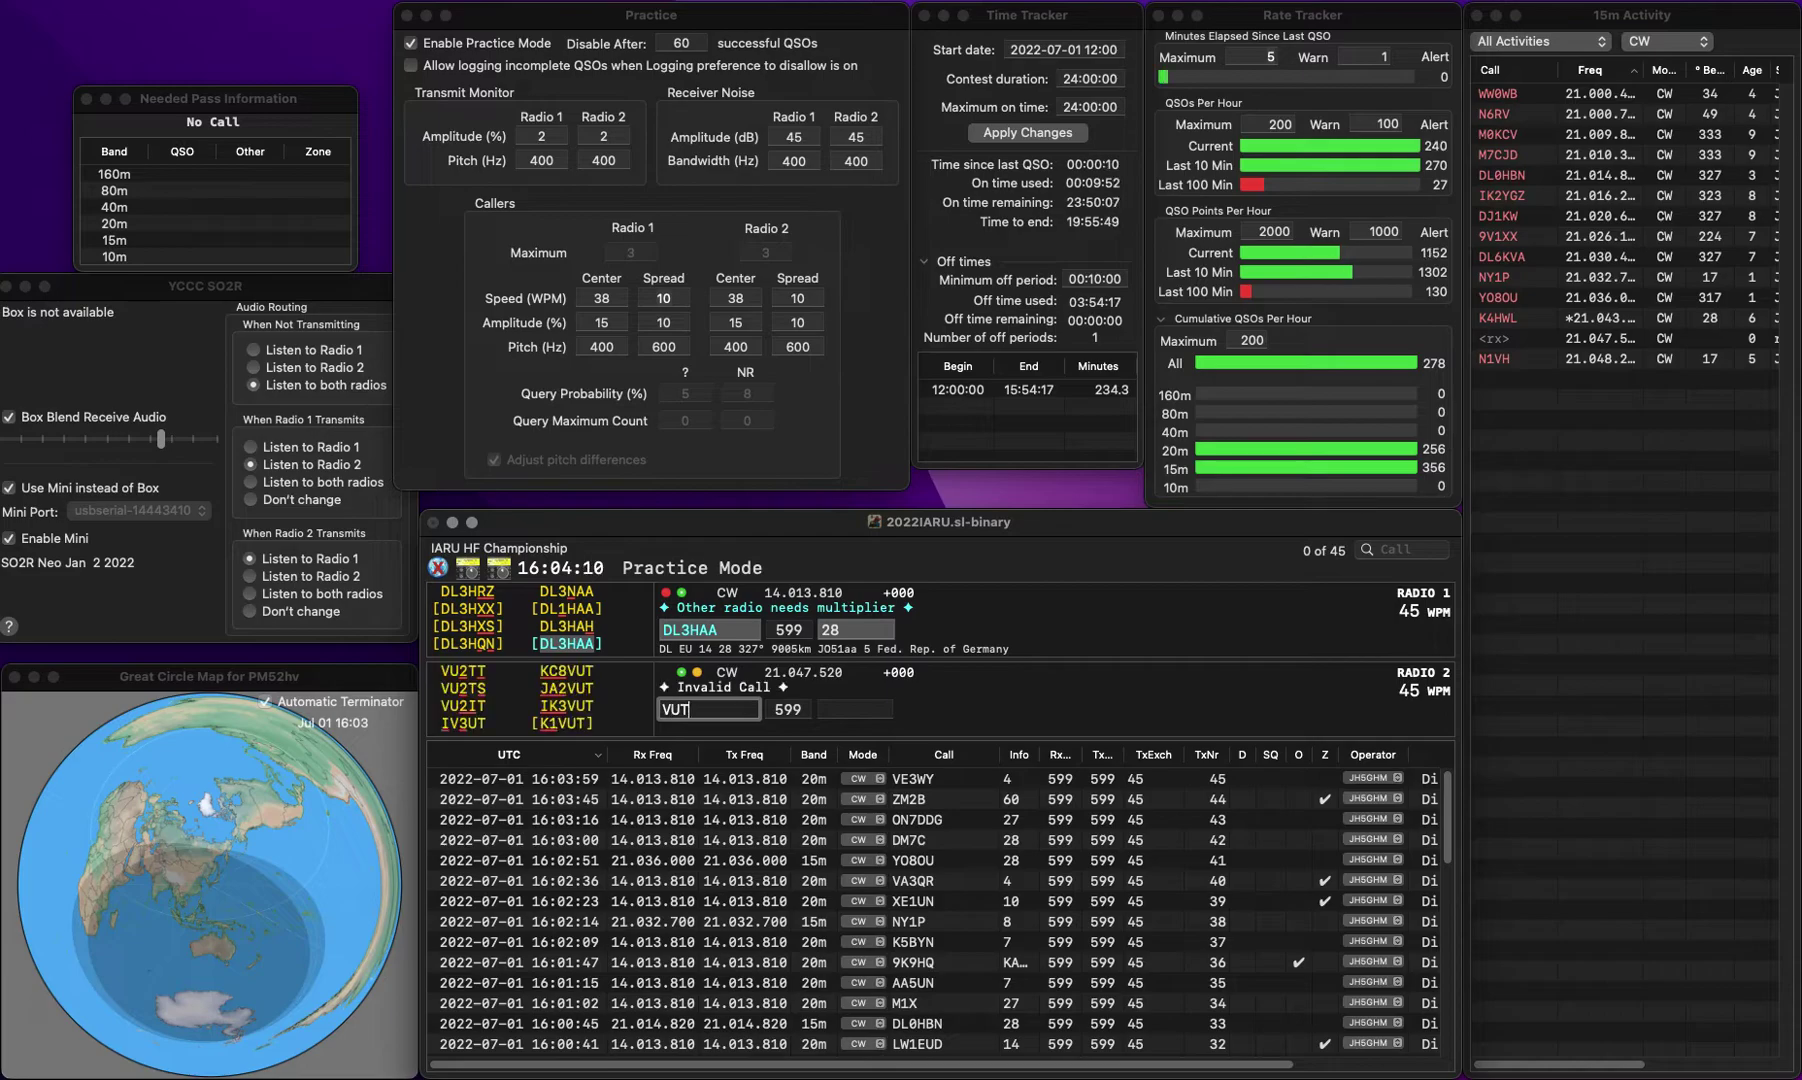
text(2T)
key(Delete)
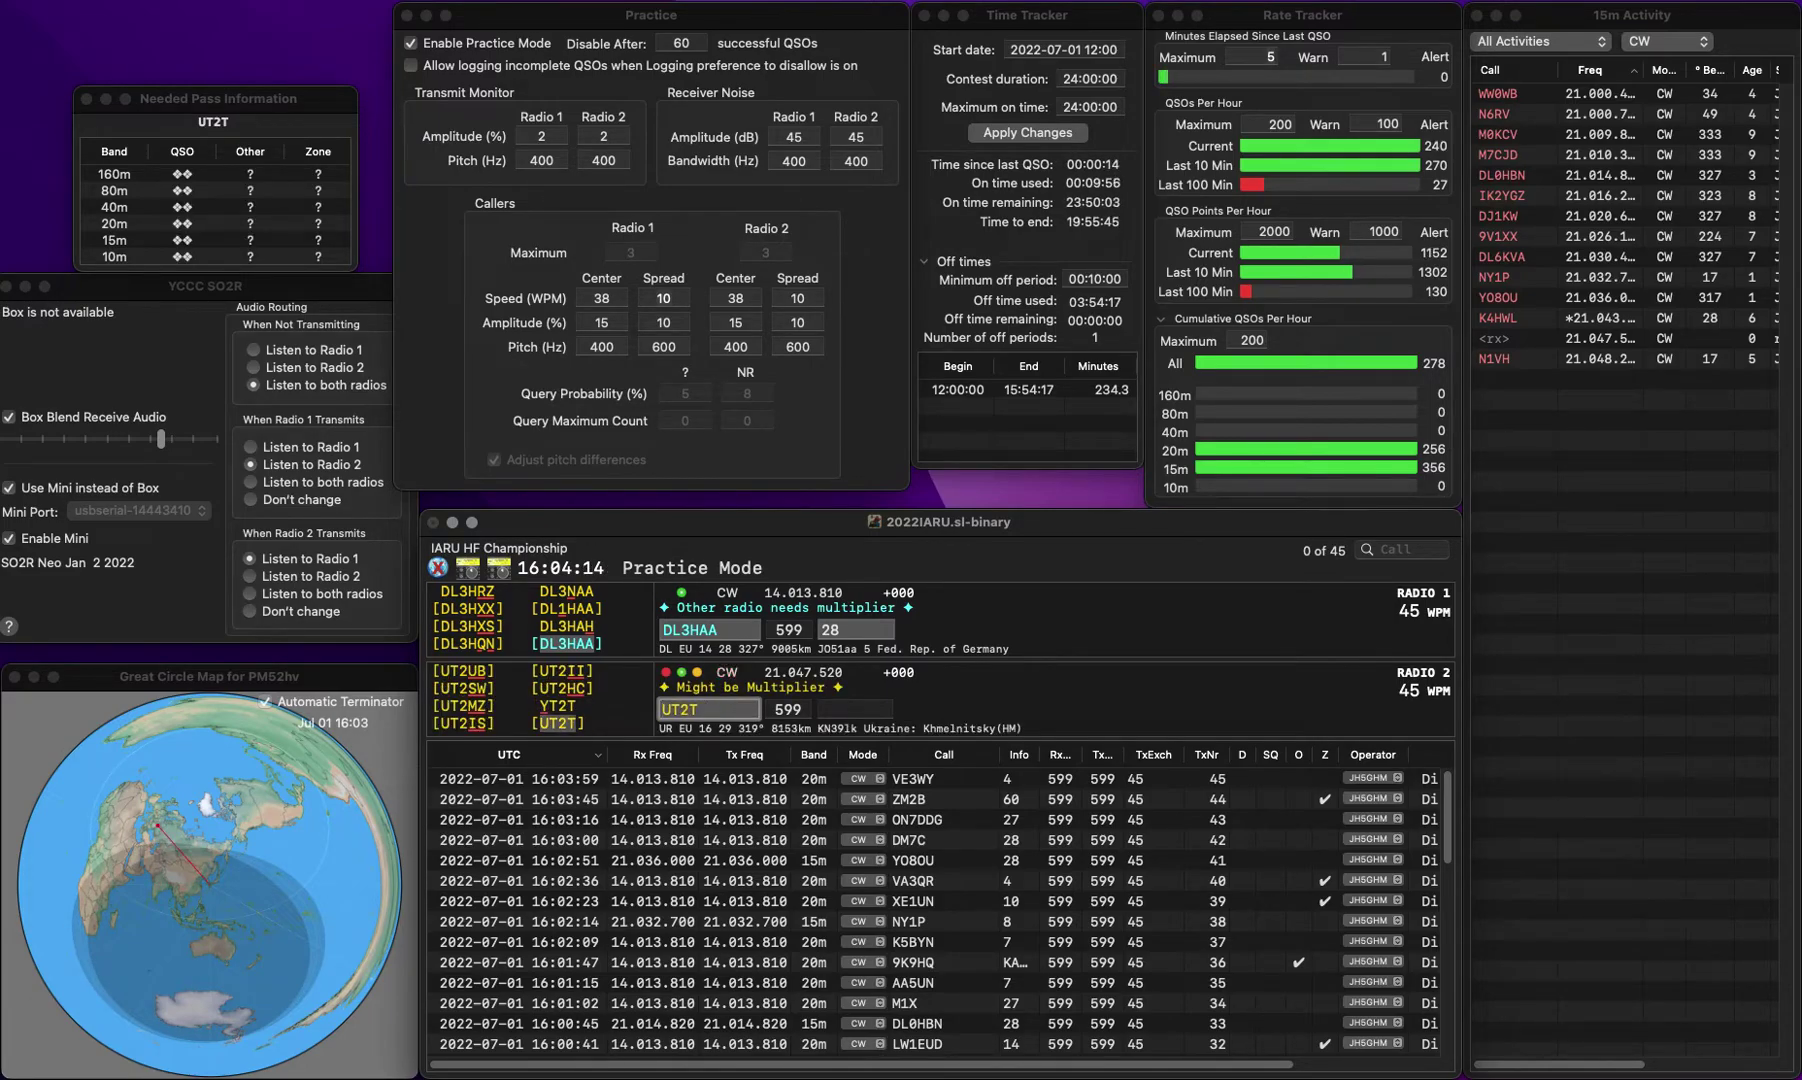
key(space)
key(Return)
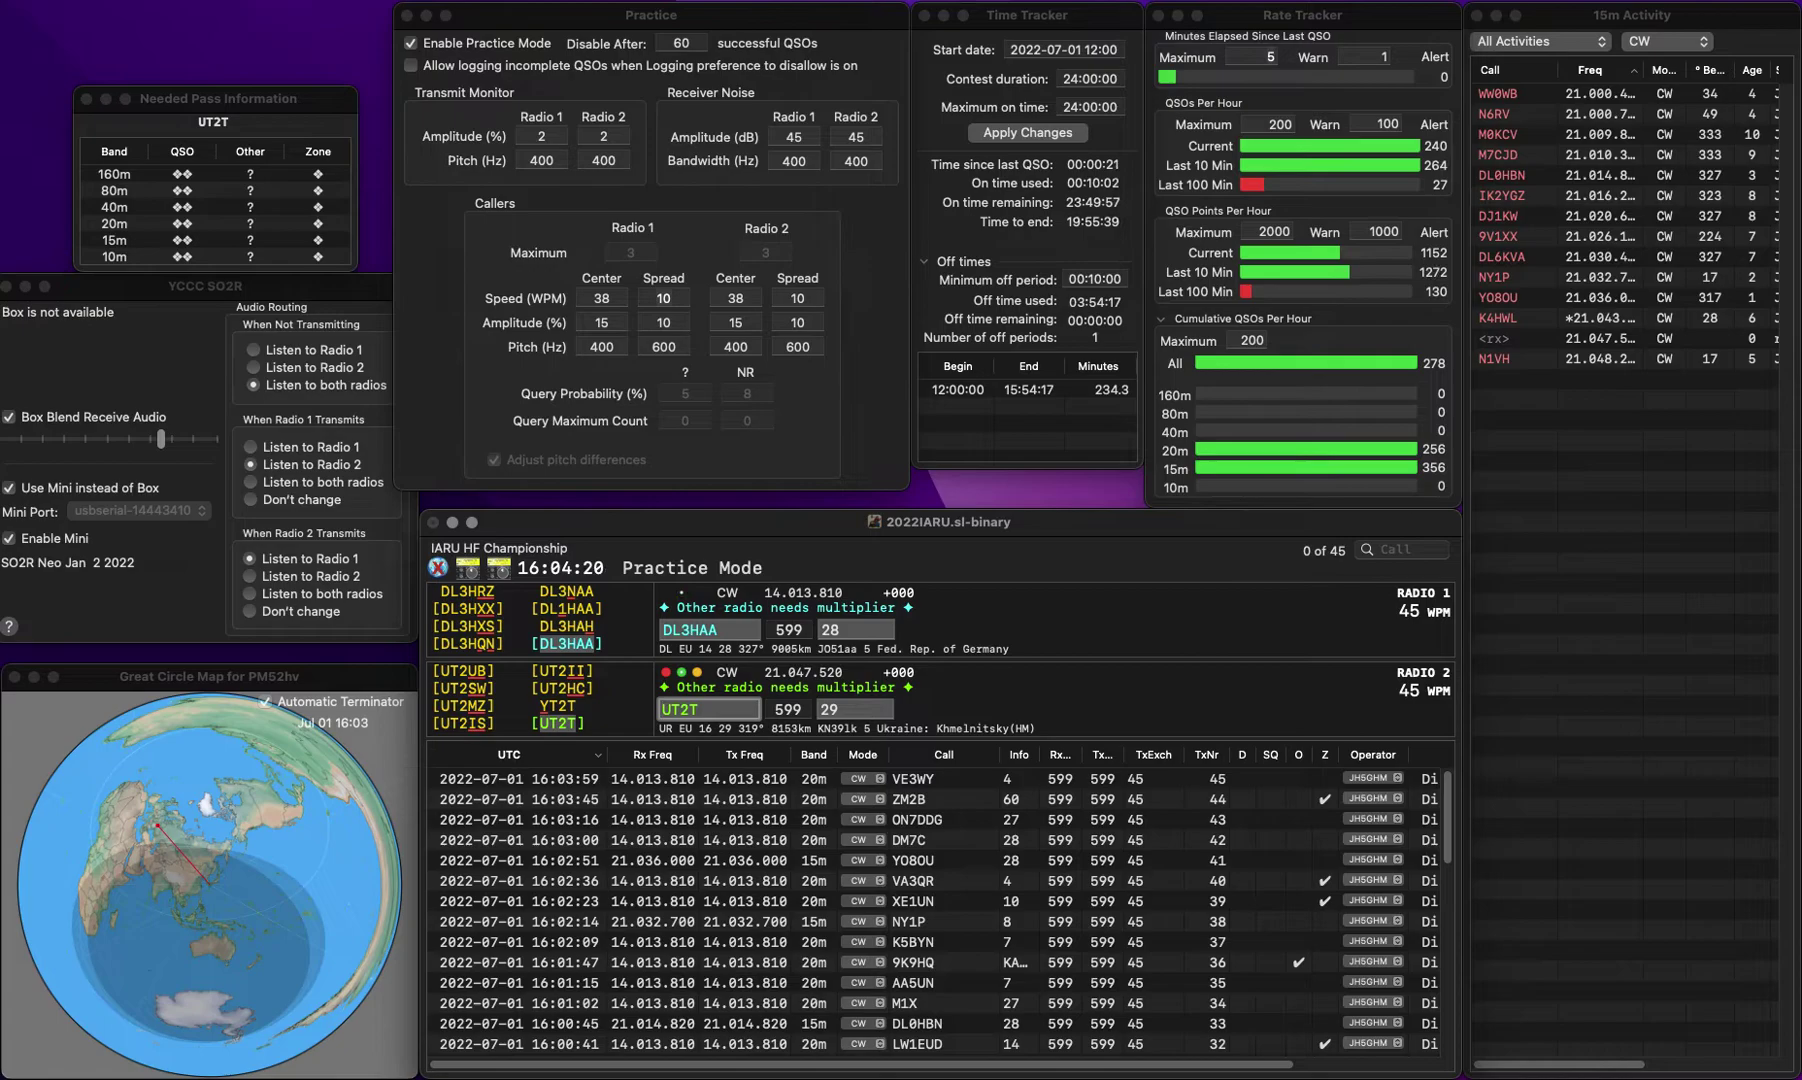
key(Up)
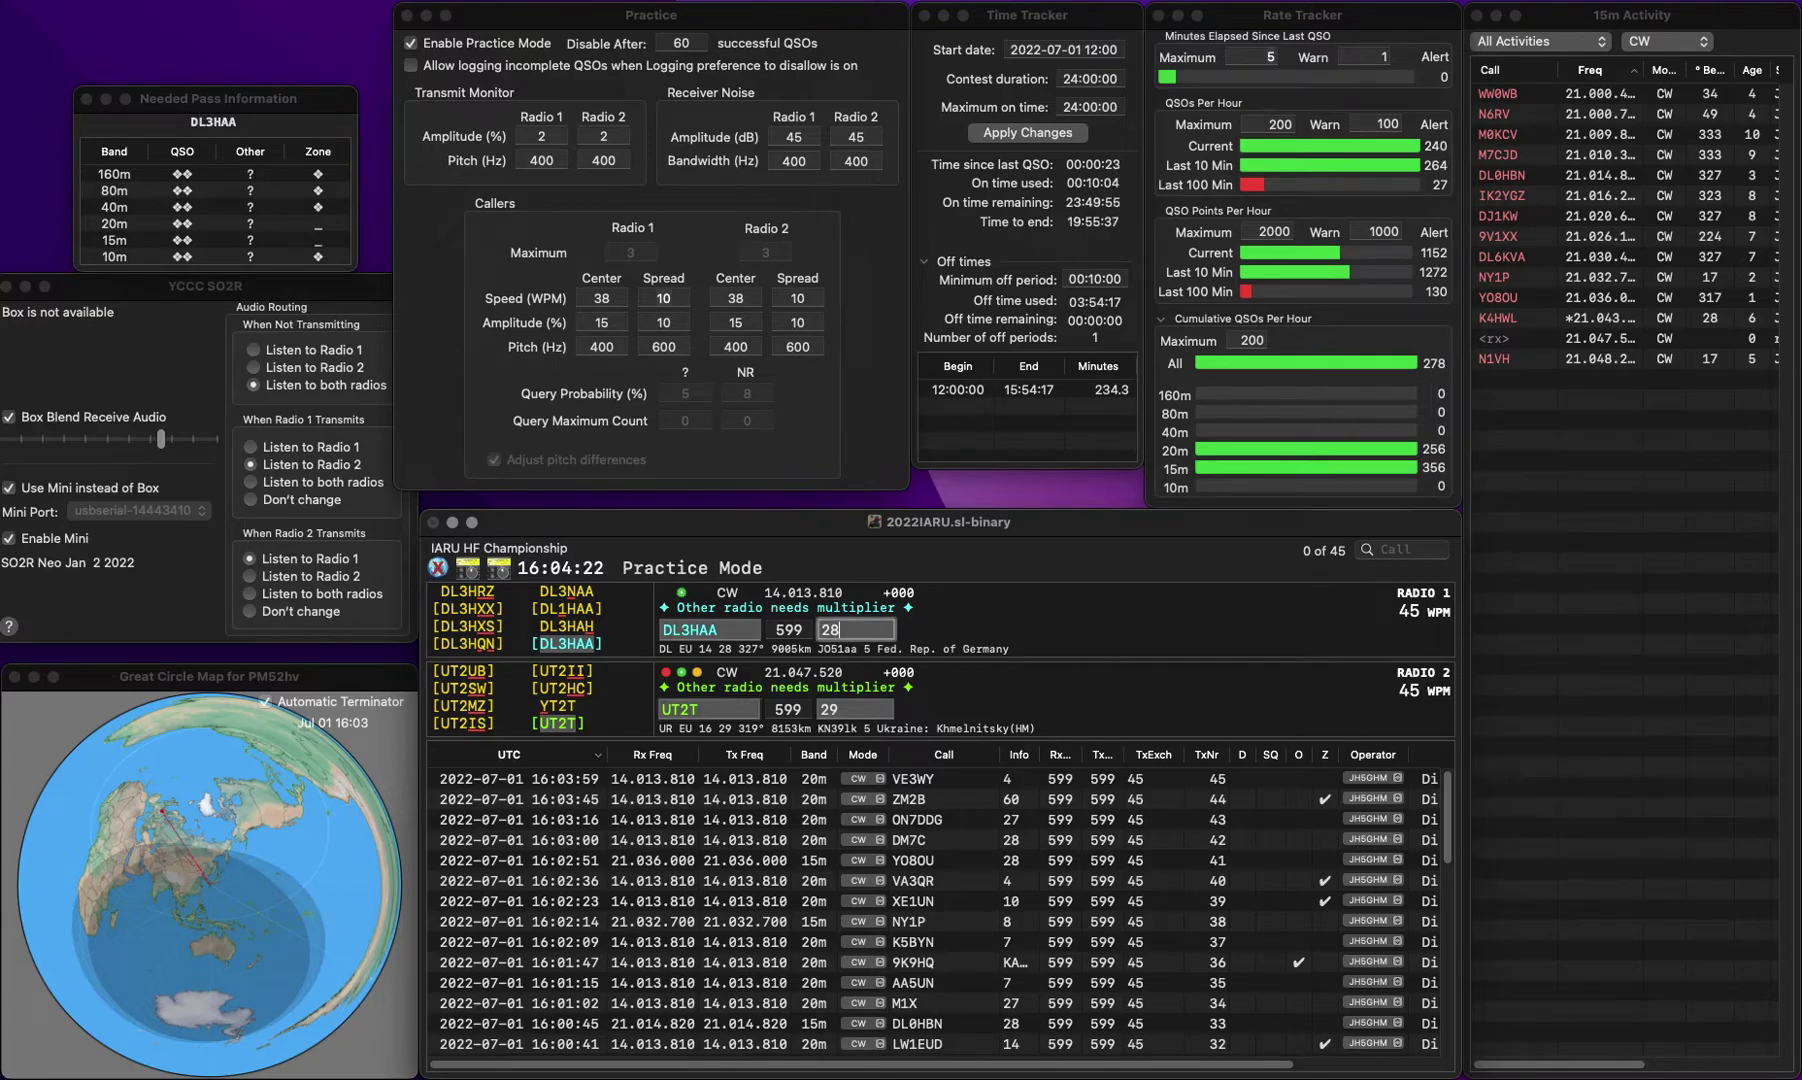
key(Return)
key(Down)
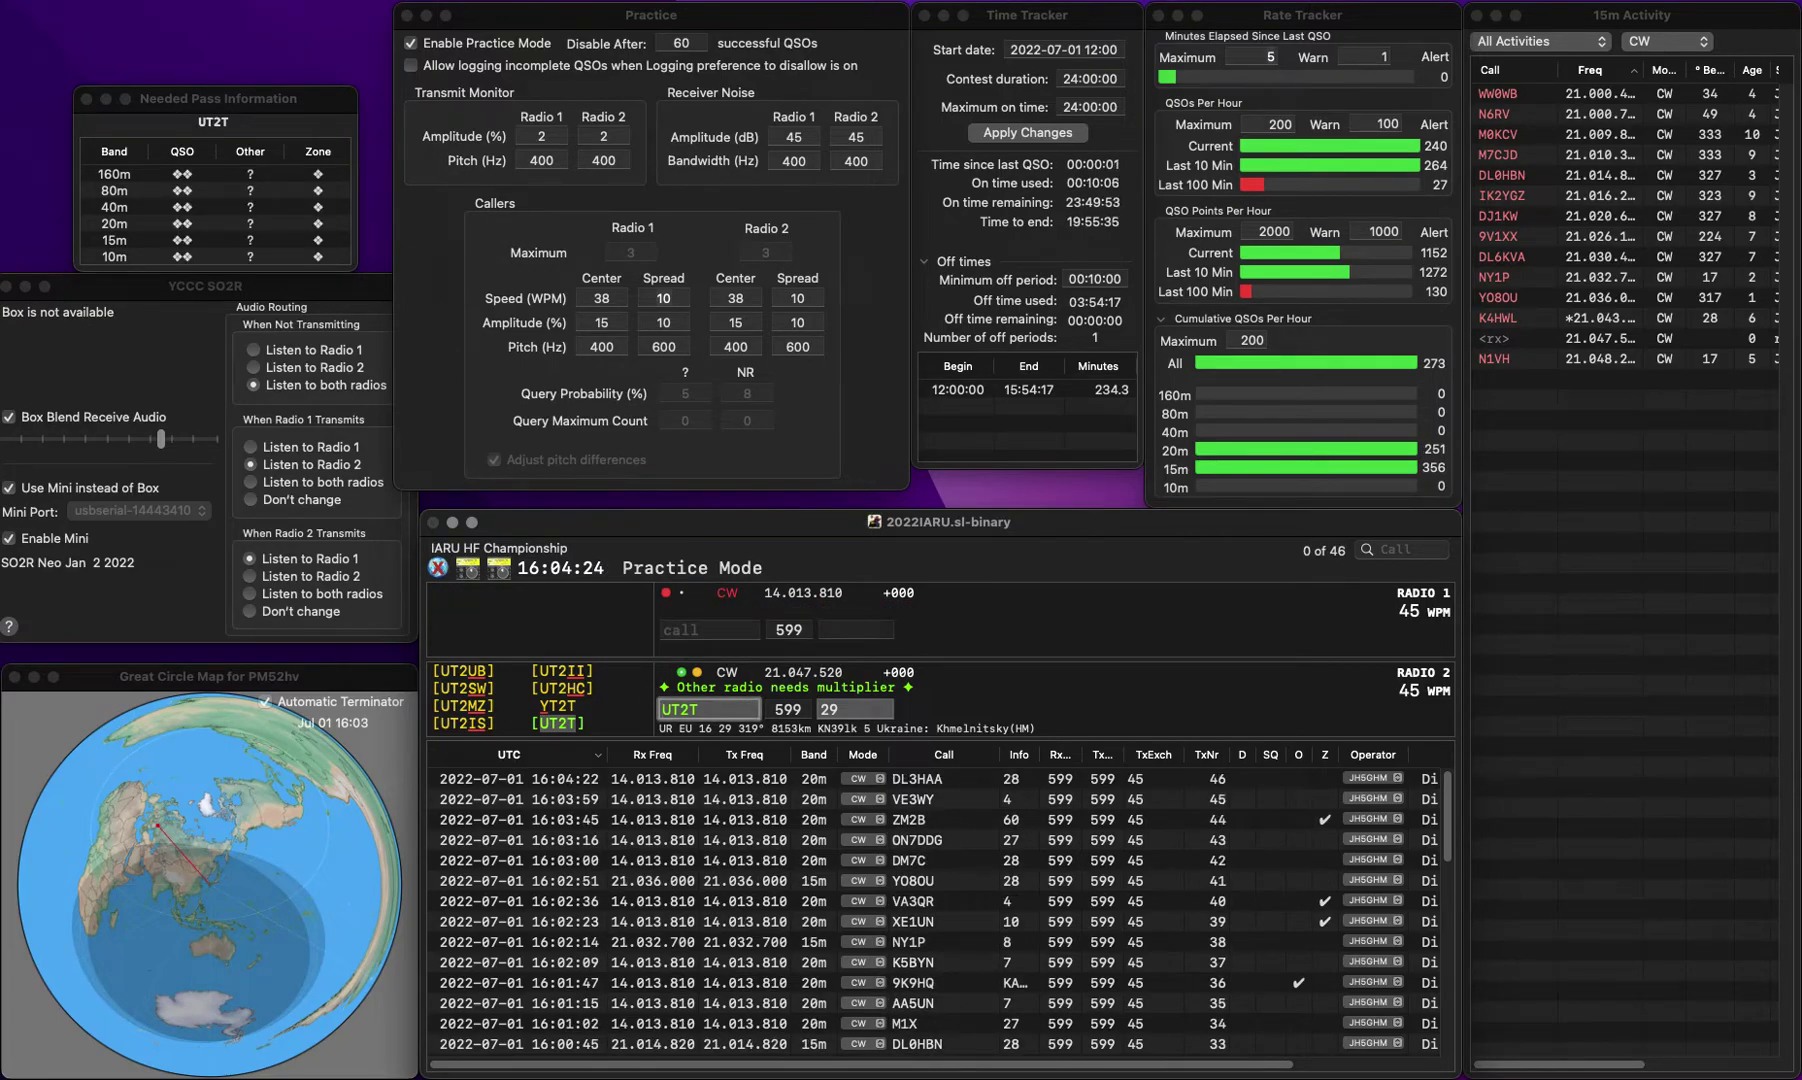
Step: Enter JA1GLE on Radio 1 with exchange 45, adding the prefix JA to the partial call 1GLE
key(Up)
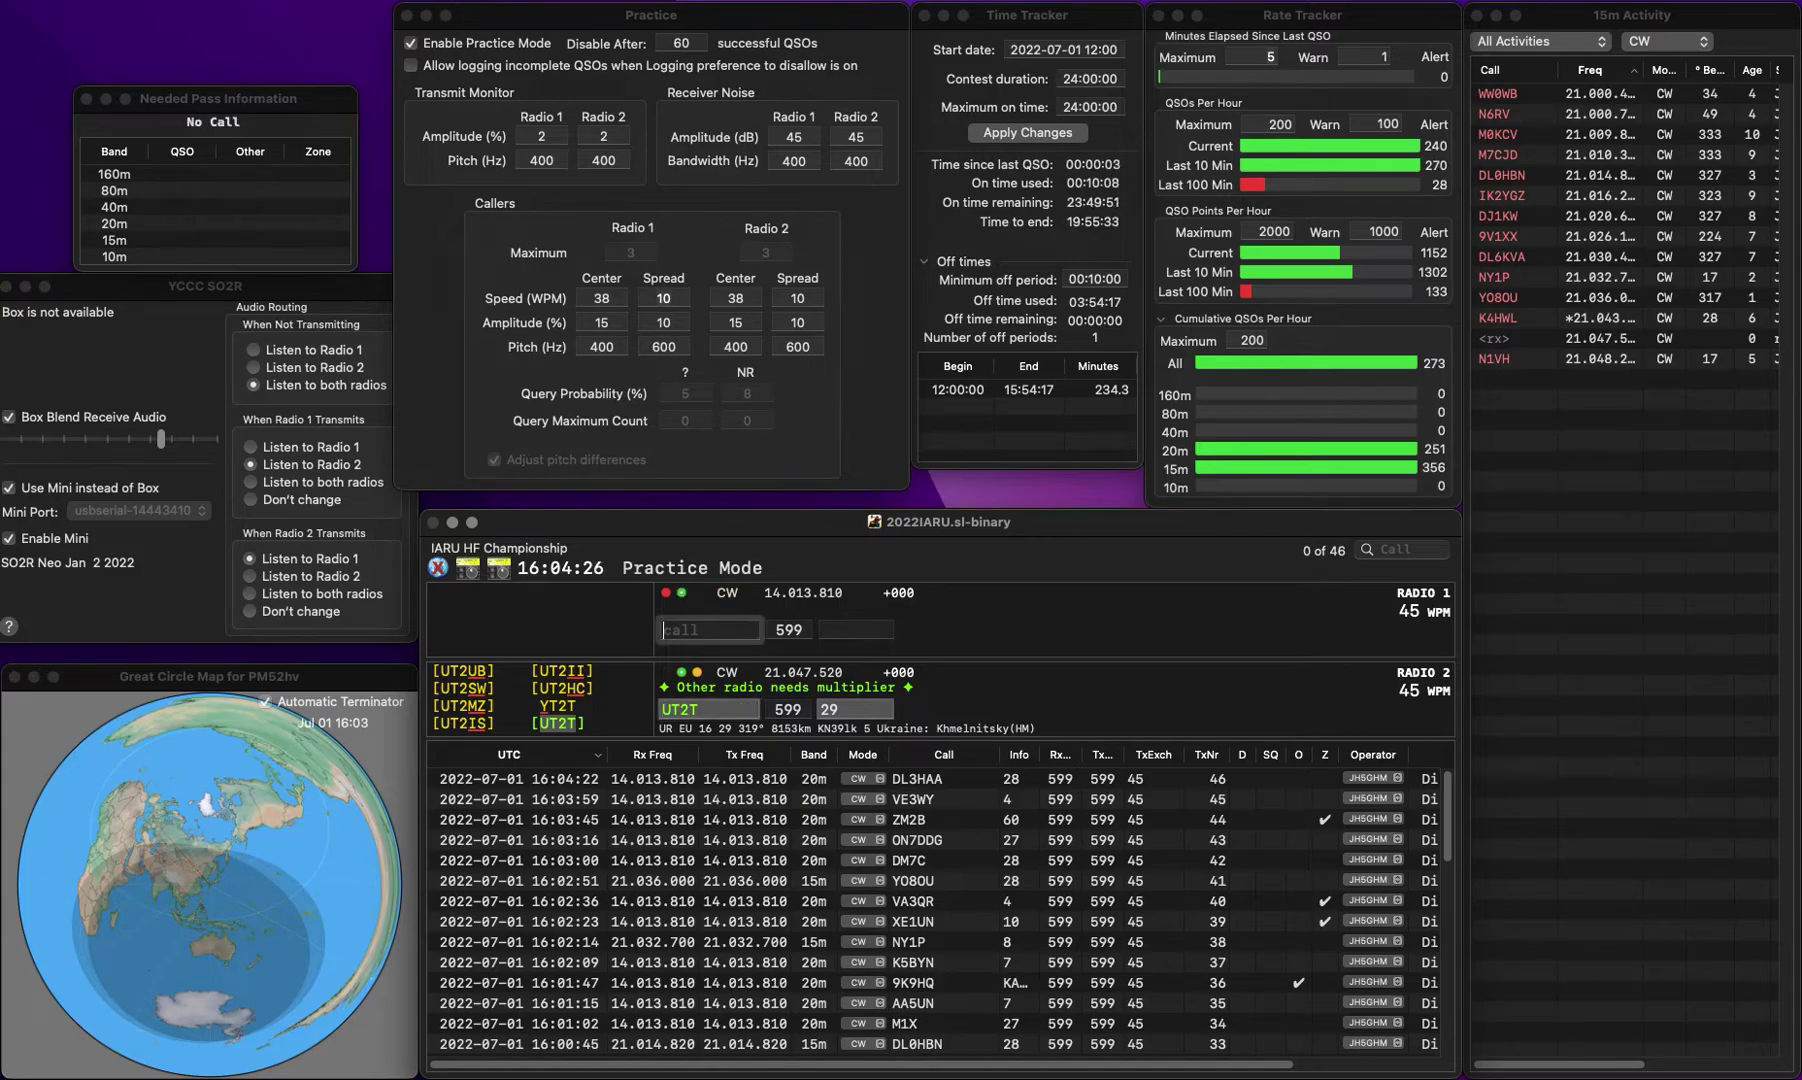
text(1GLE)
key(Home)
text(JA)
key(Return)
key(Down)
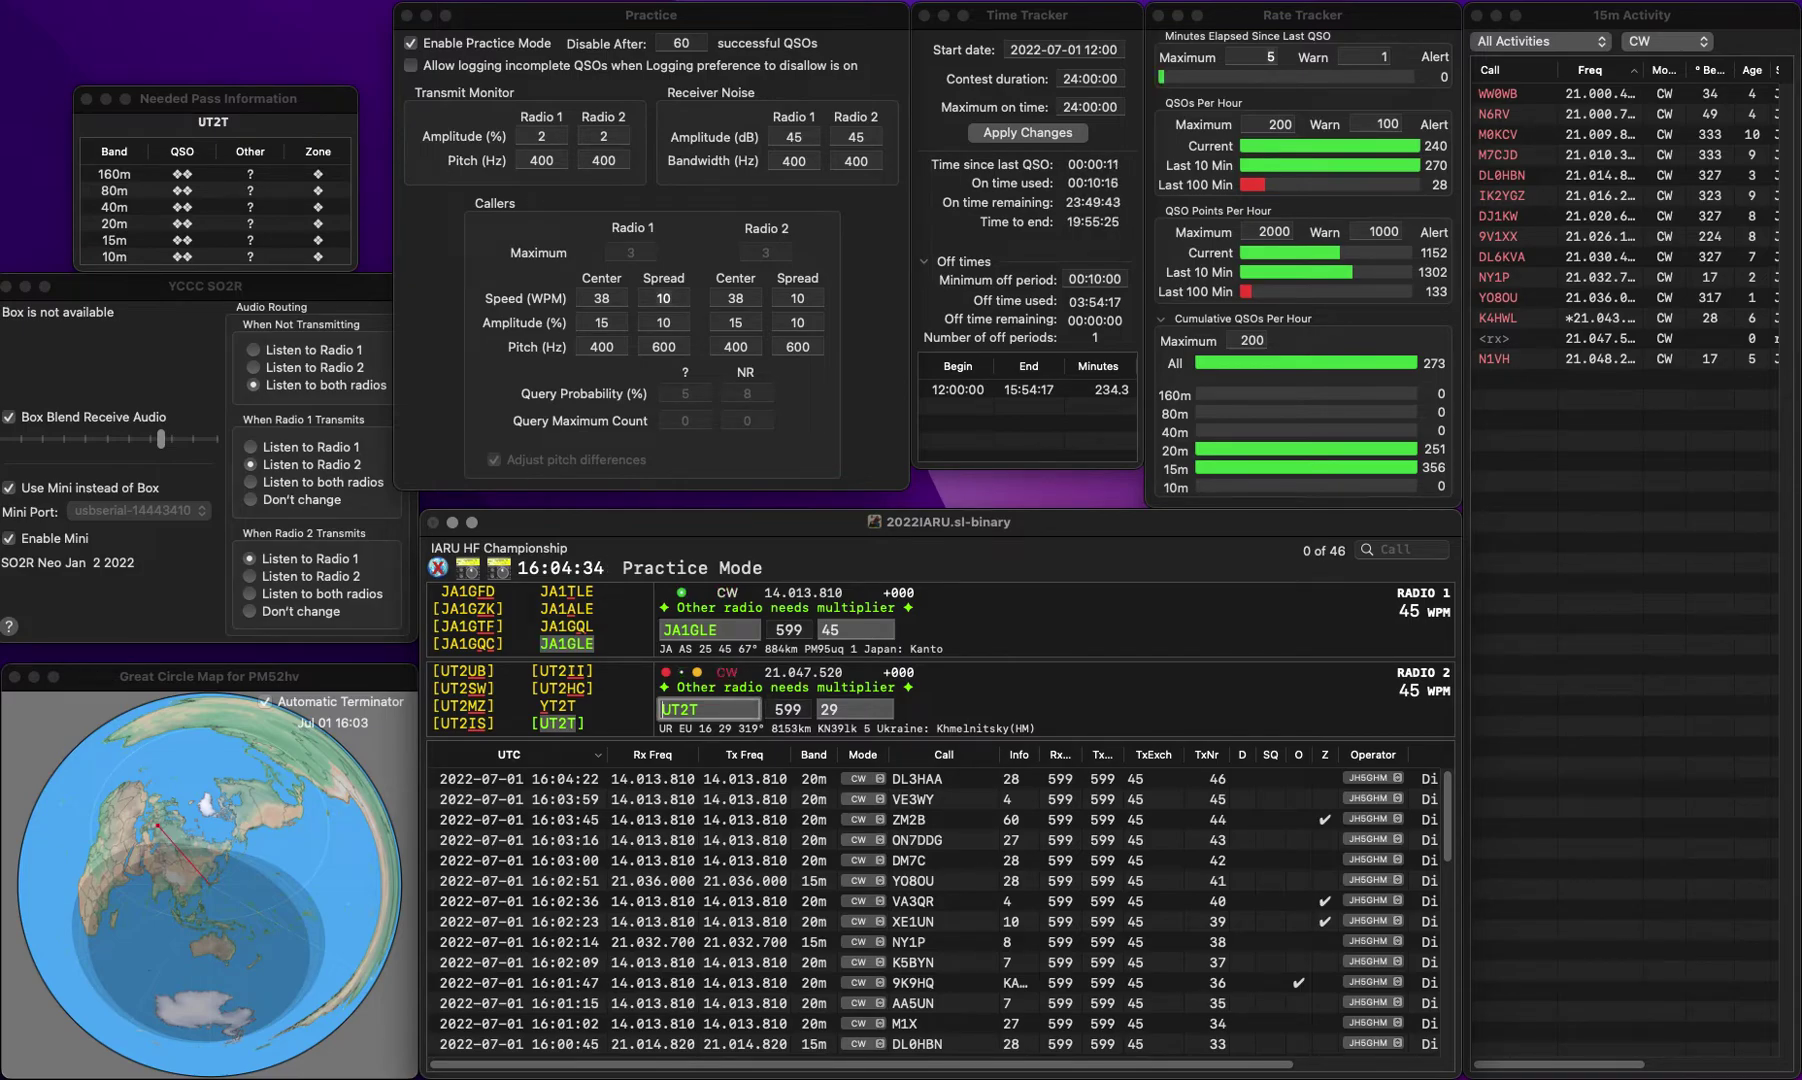
key(Up)
key(Return)
key(Down)
key(space)
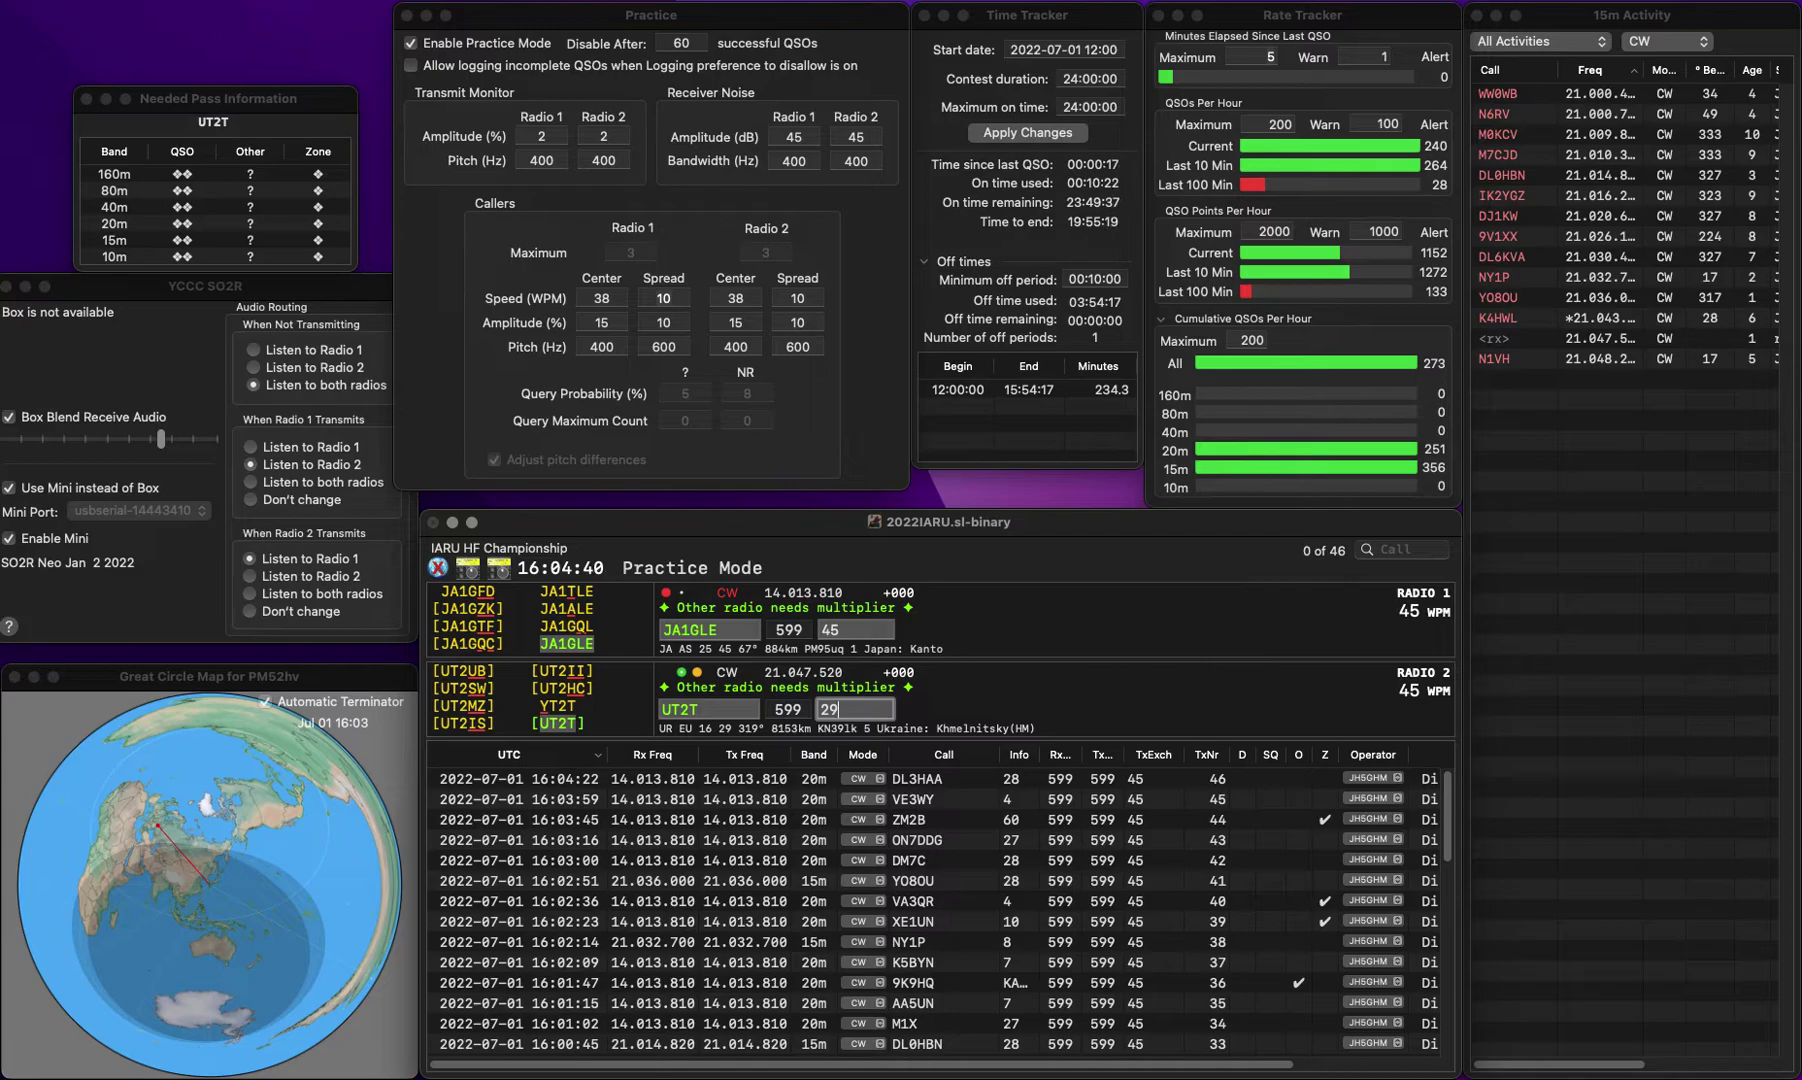
key(Return)
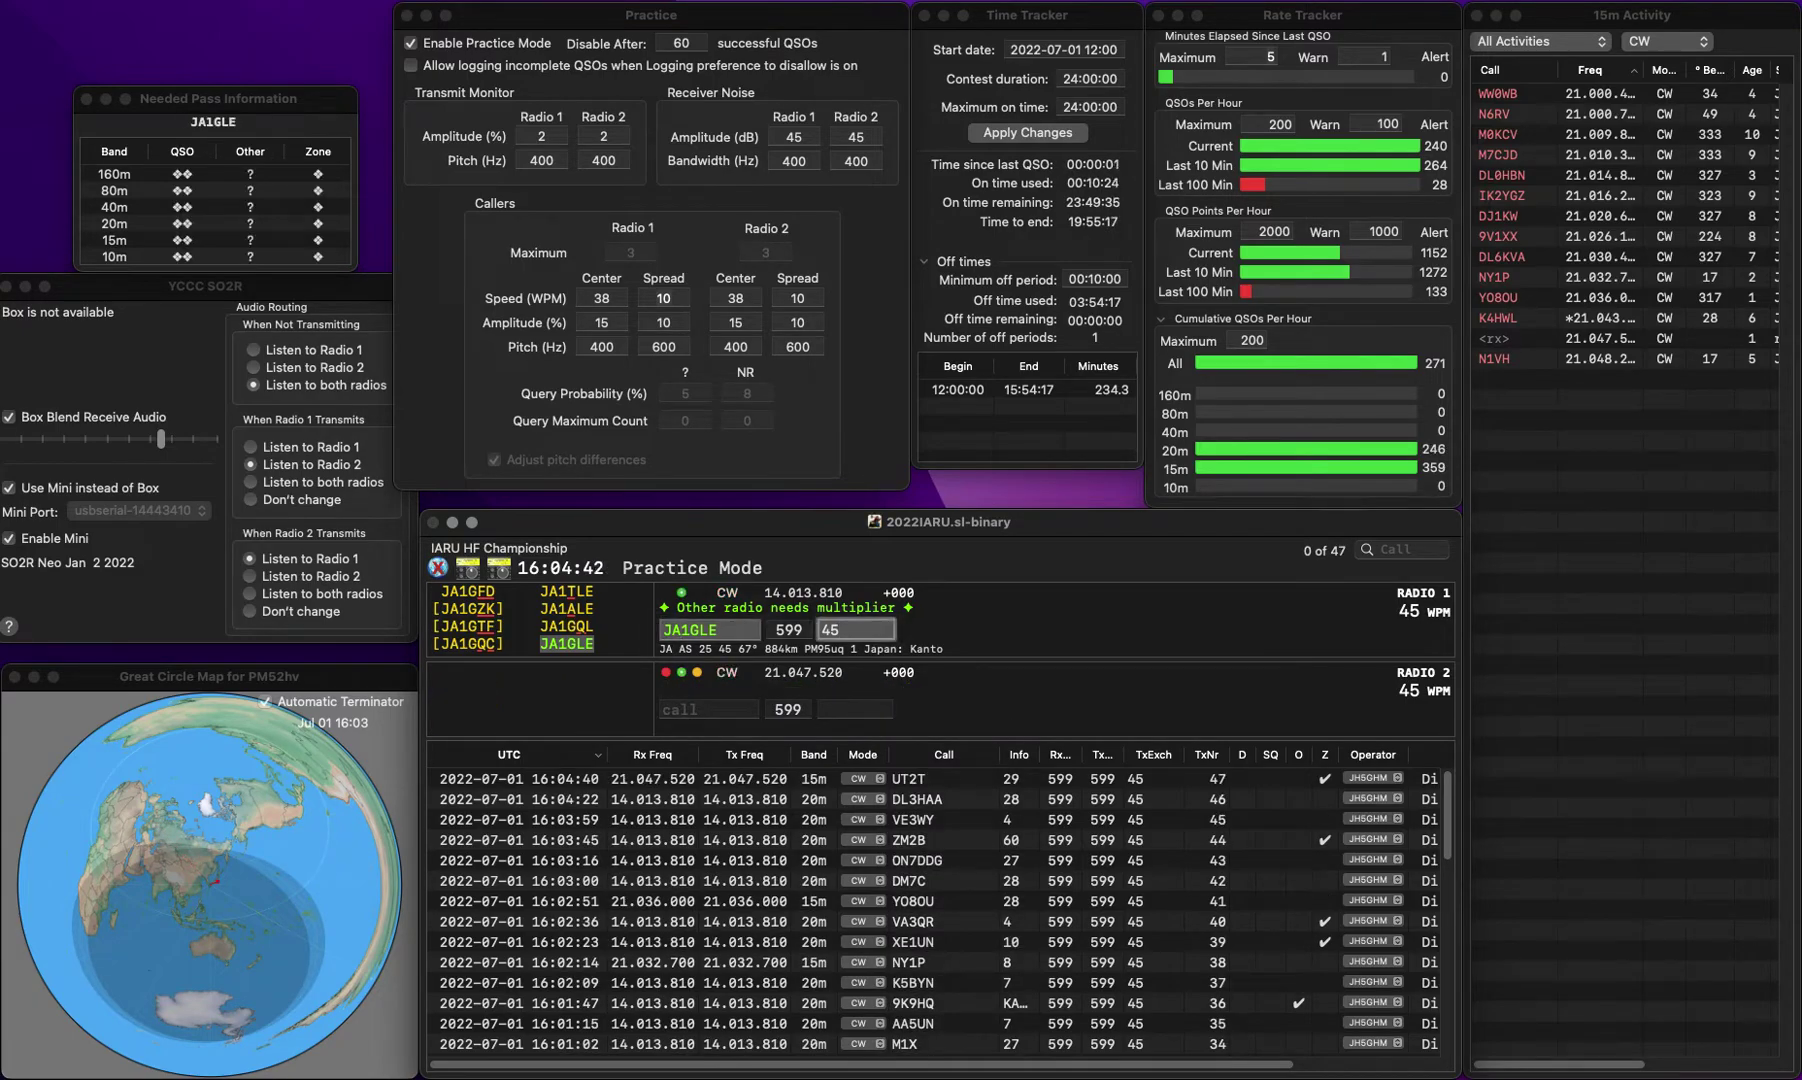
key(Return)
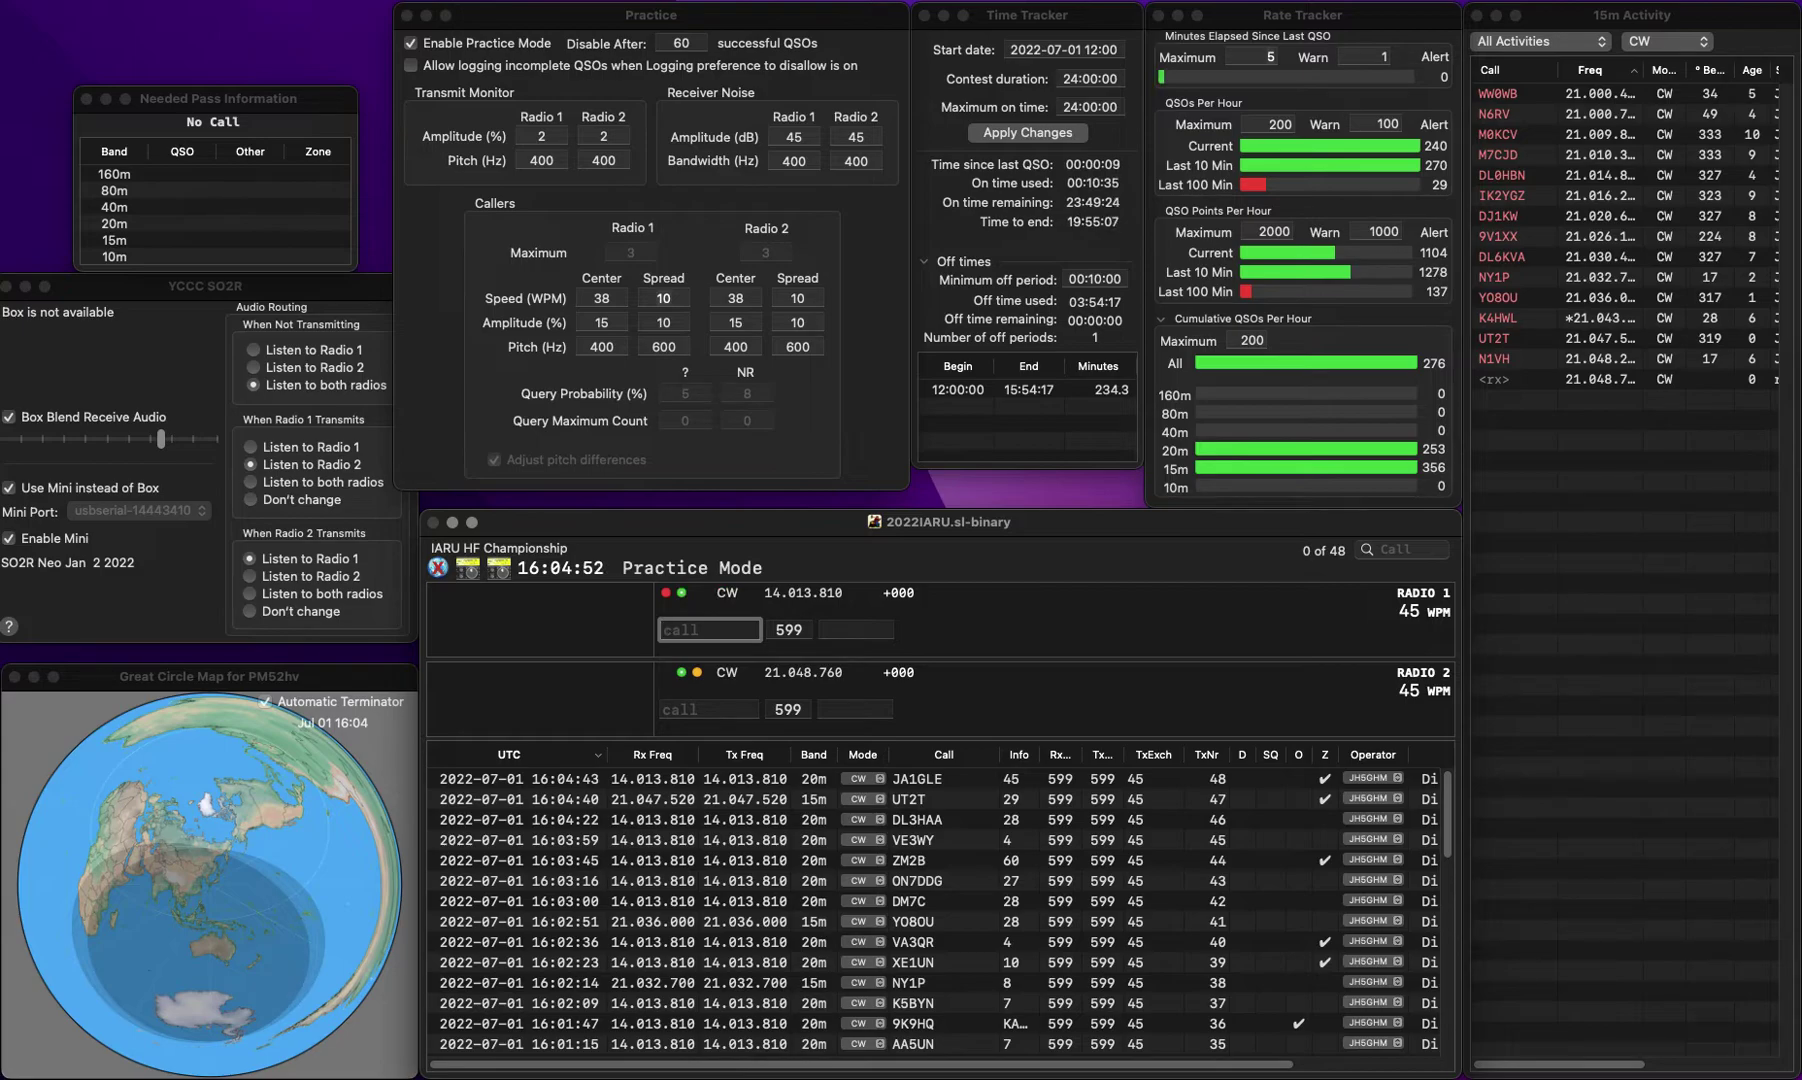
Step: Call CQ on Radio 1 and enter KR7W with exchange 6 on Radio 2
key(Return)
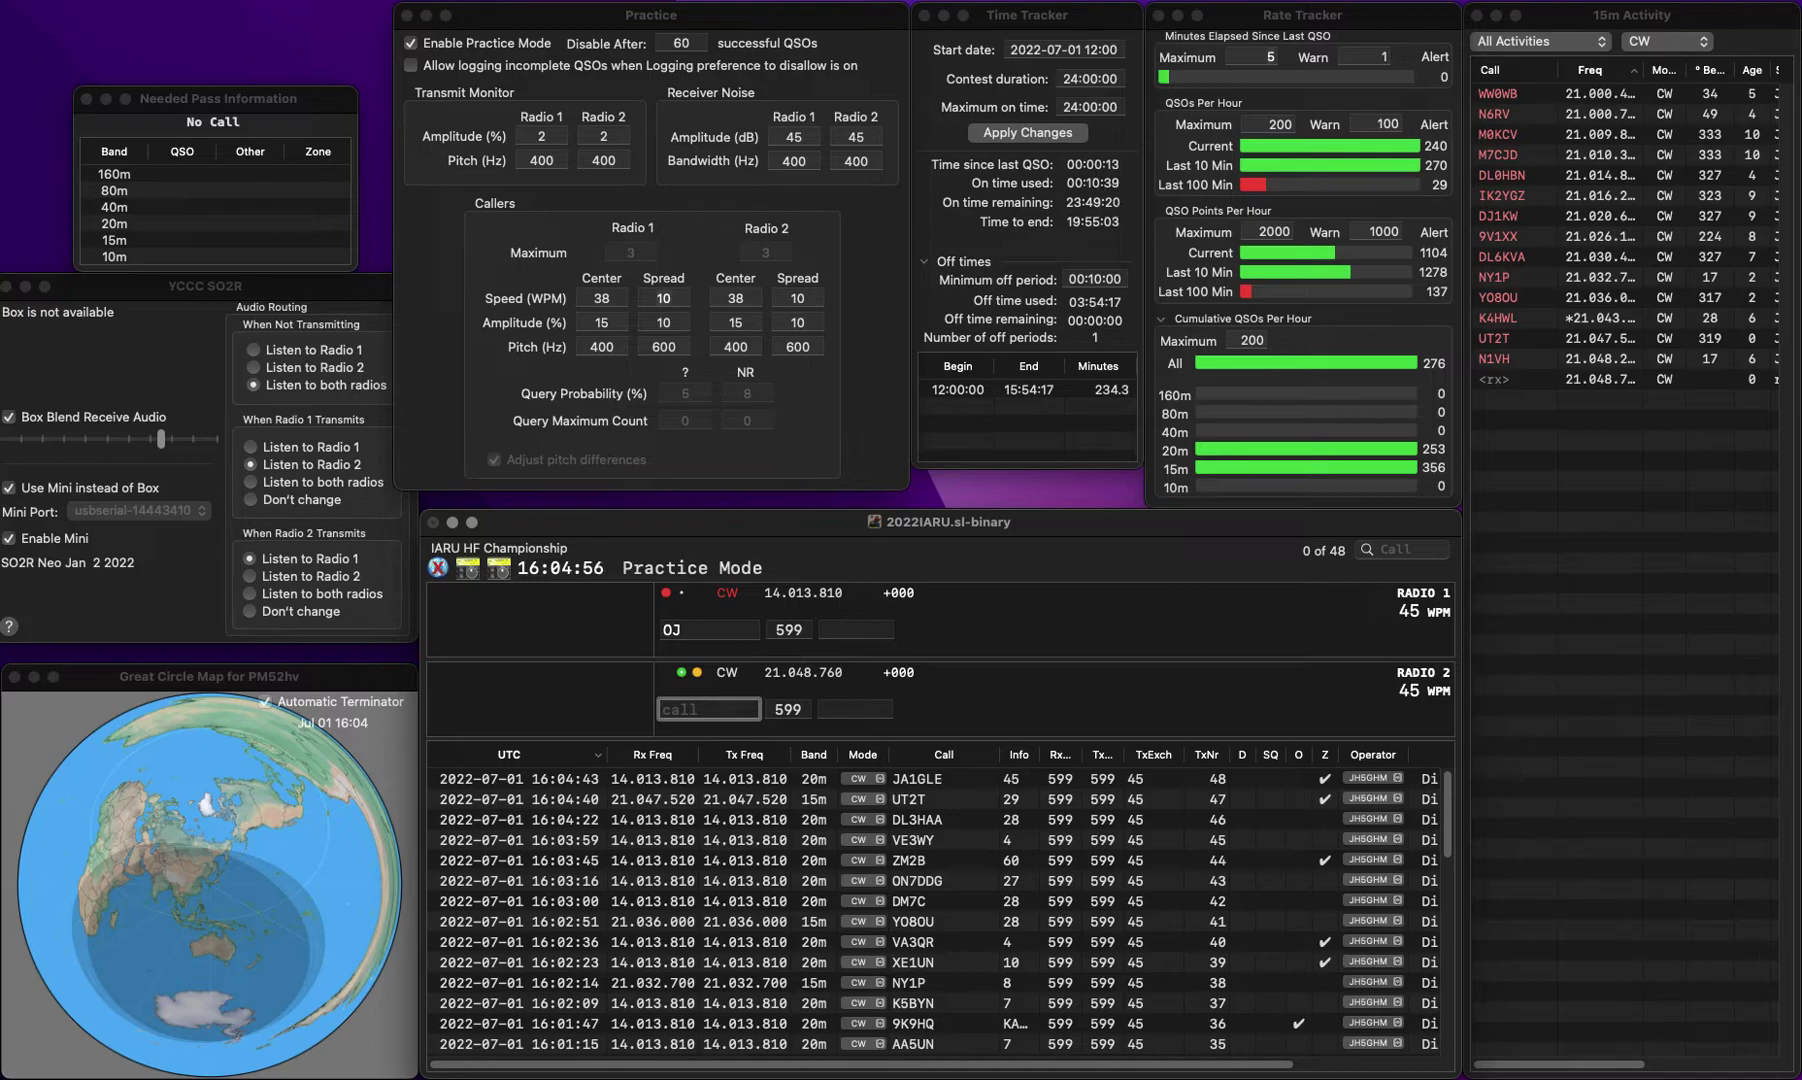
text(KR7W)
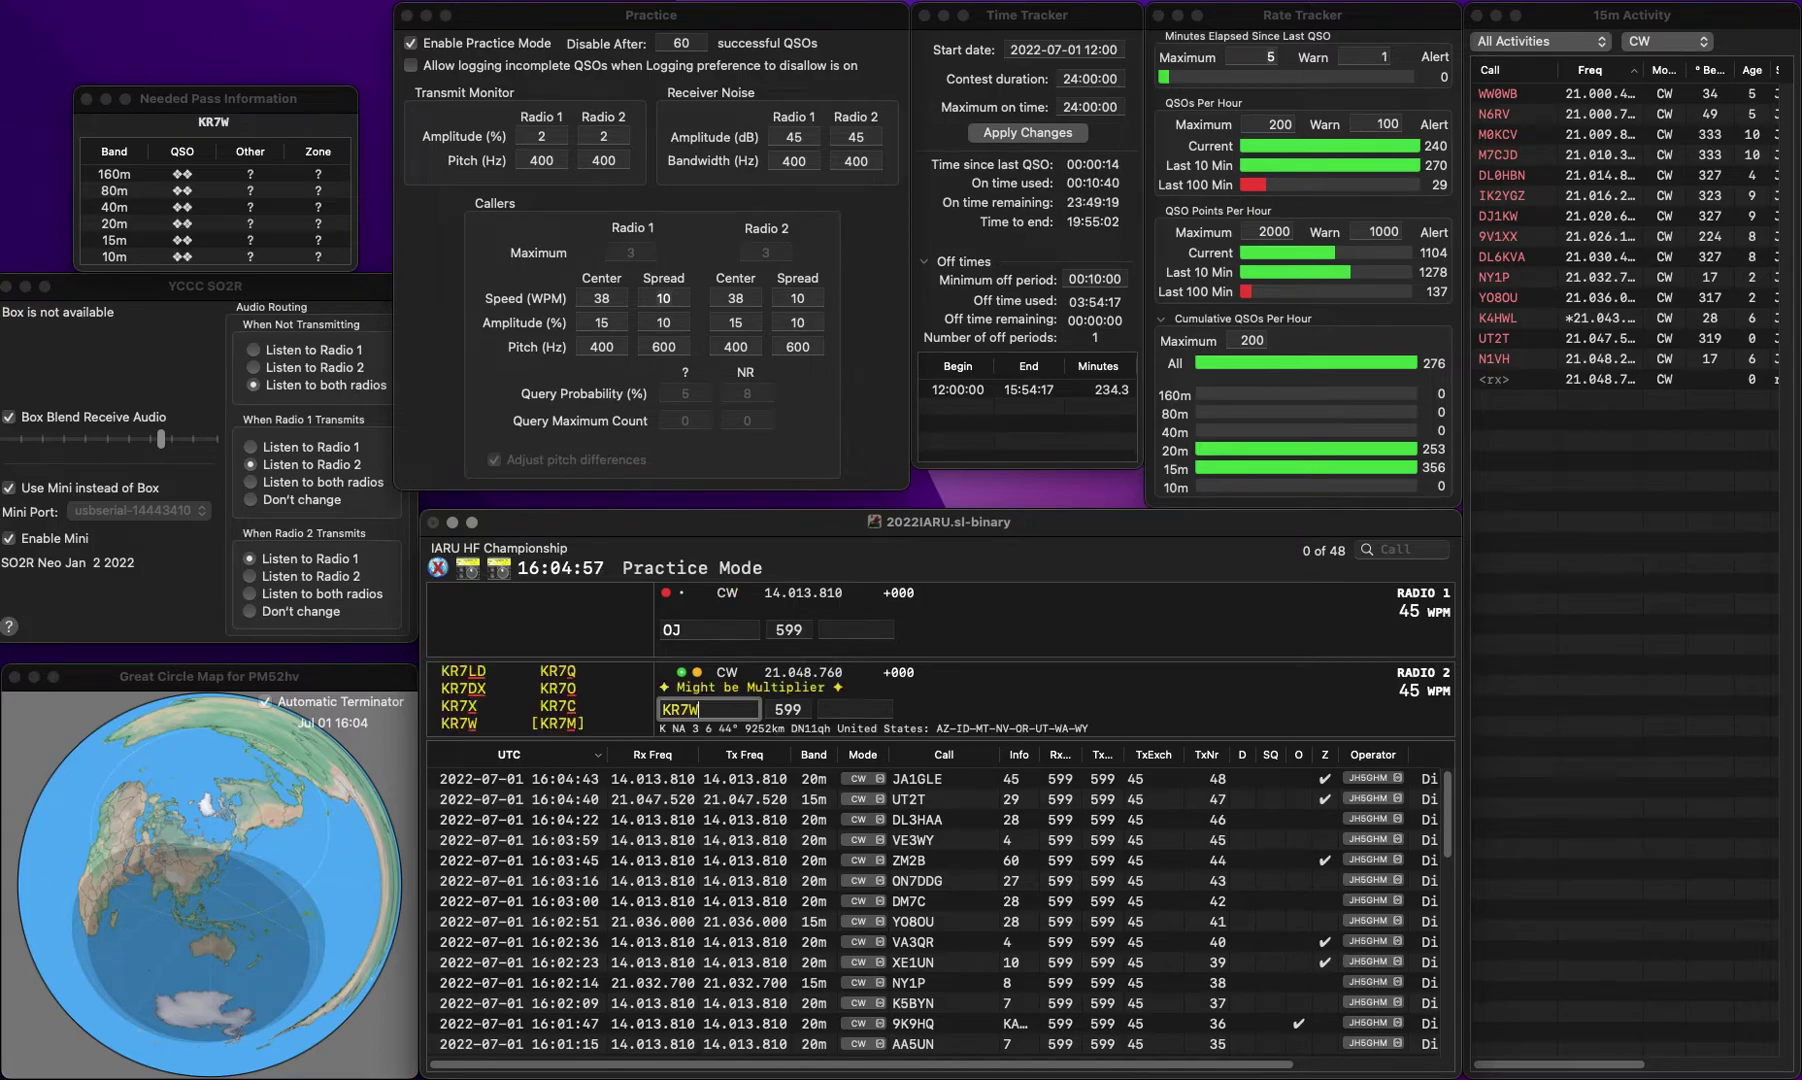
key(Return)
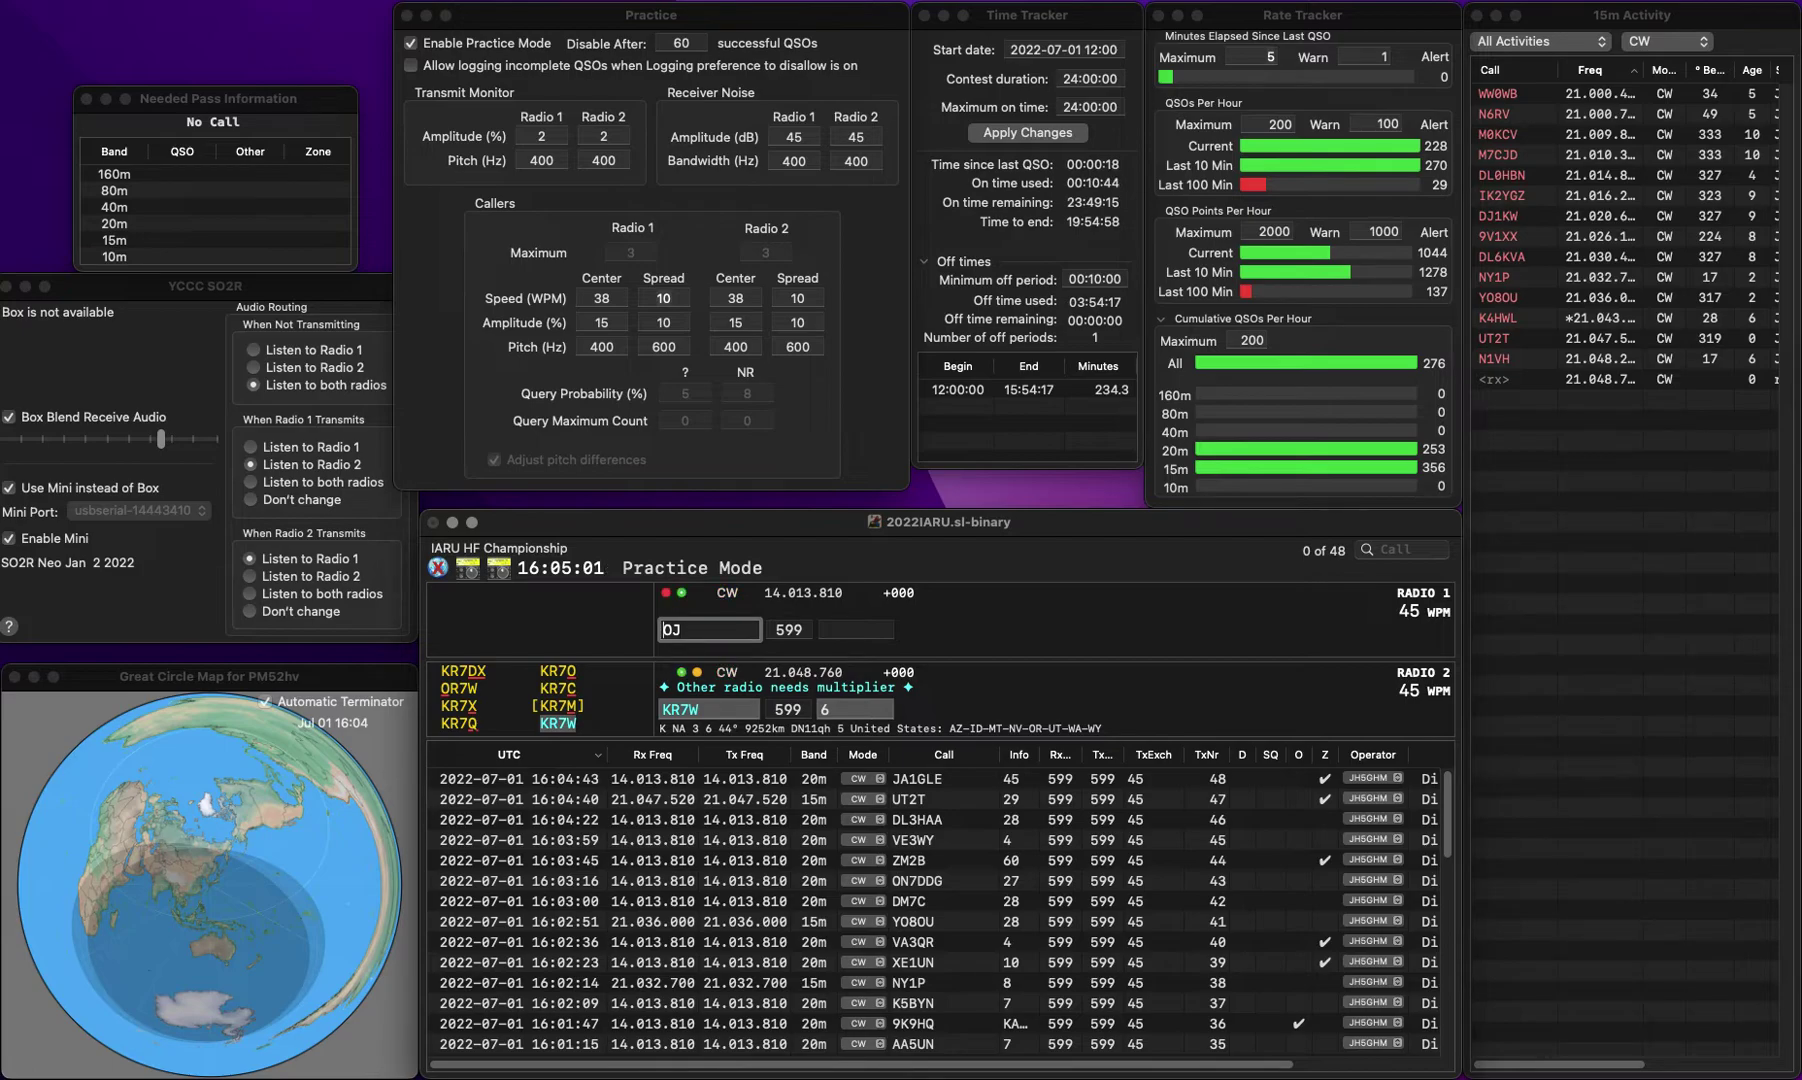
Step: Enter the call KDOOW on Radio 1 and send it, alternating with the KR7W entry on Radio 2
text(KD)
key(BackSpace)
text(OW)
key(Return)
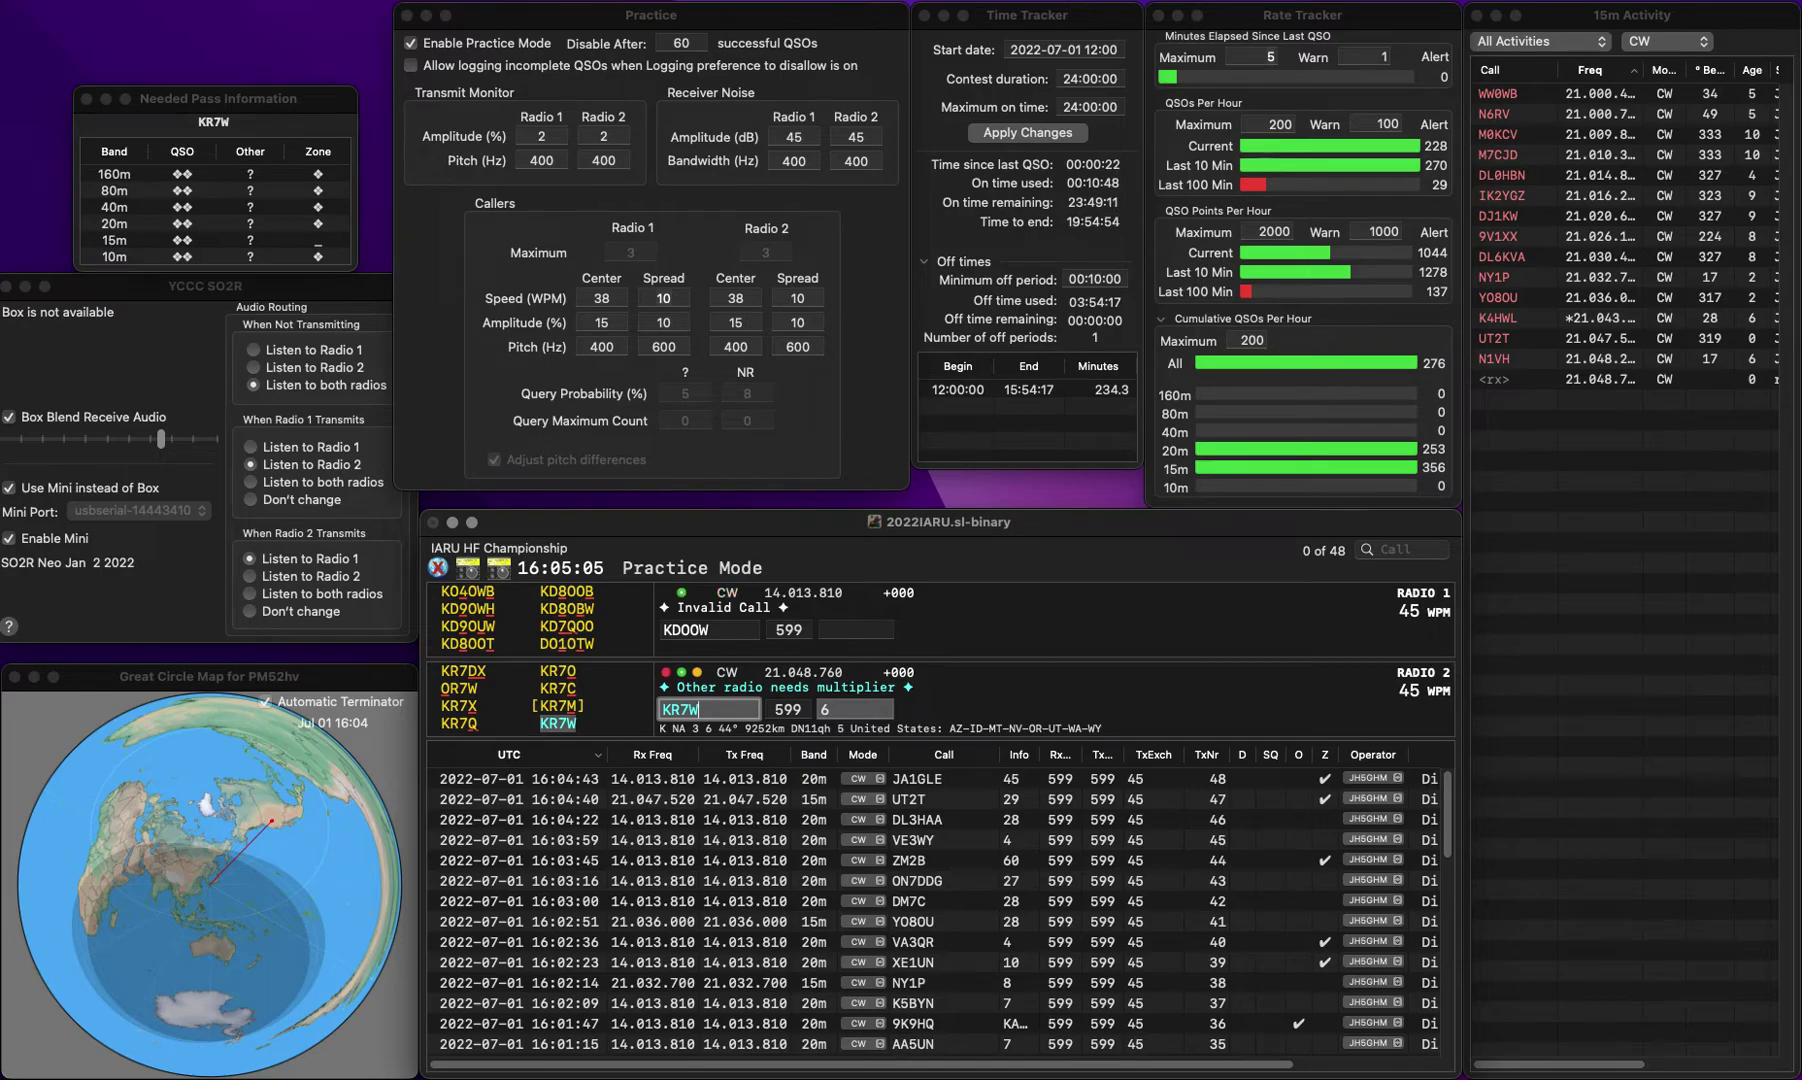
key(Return)
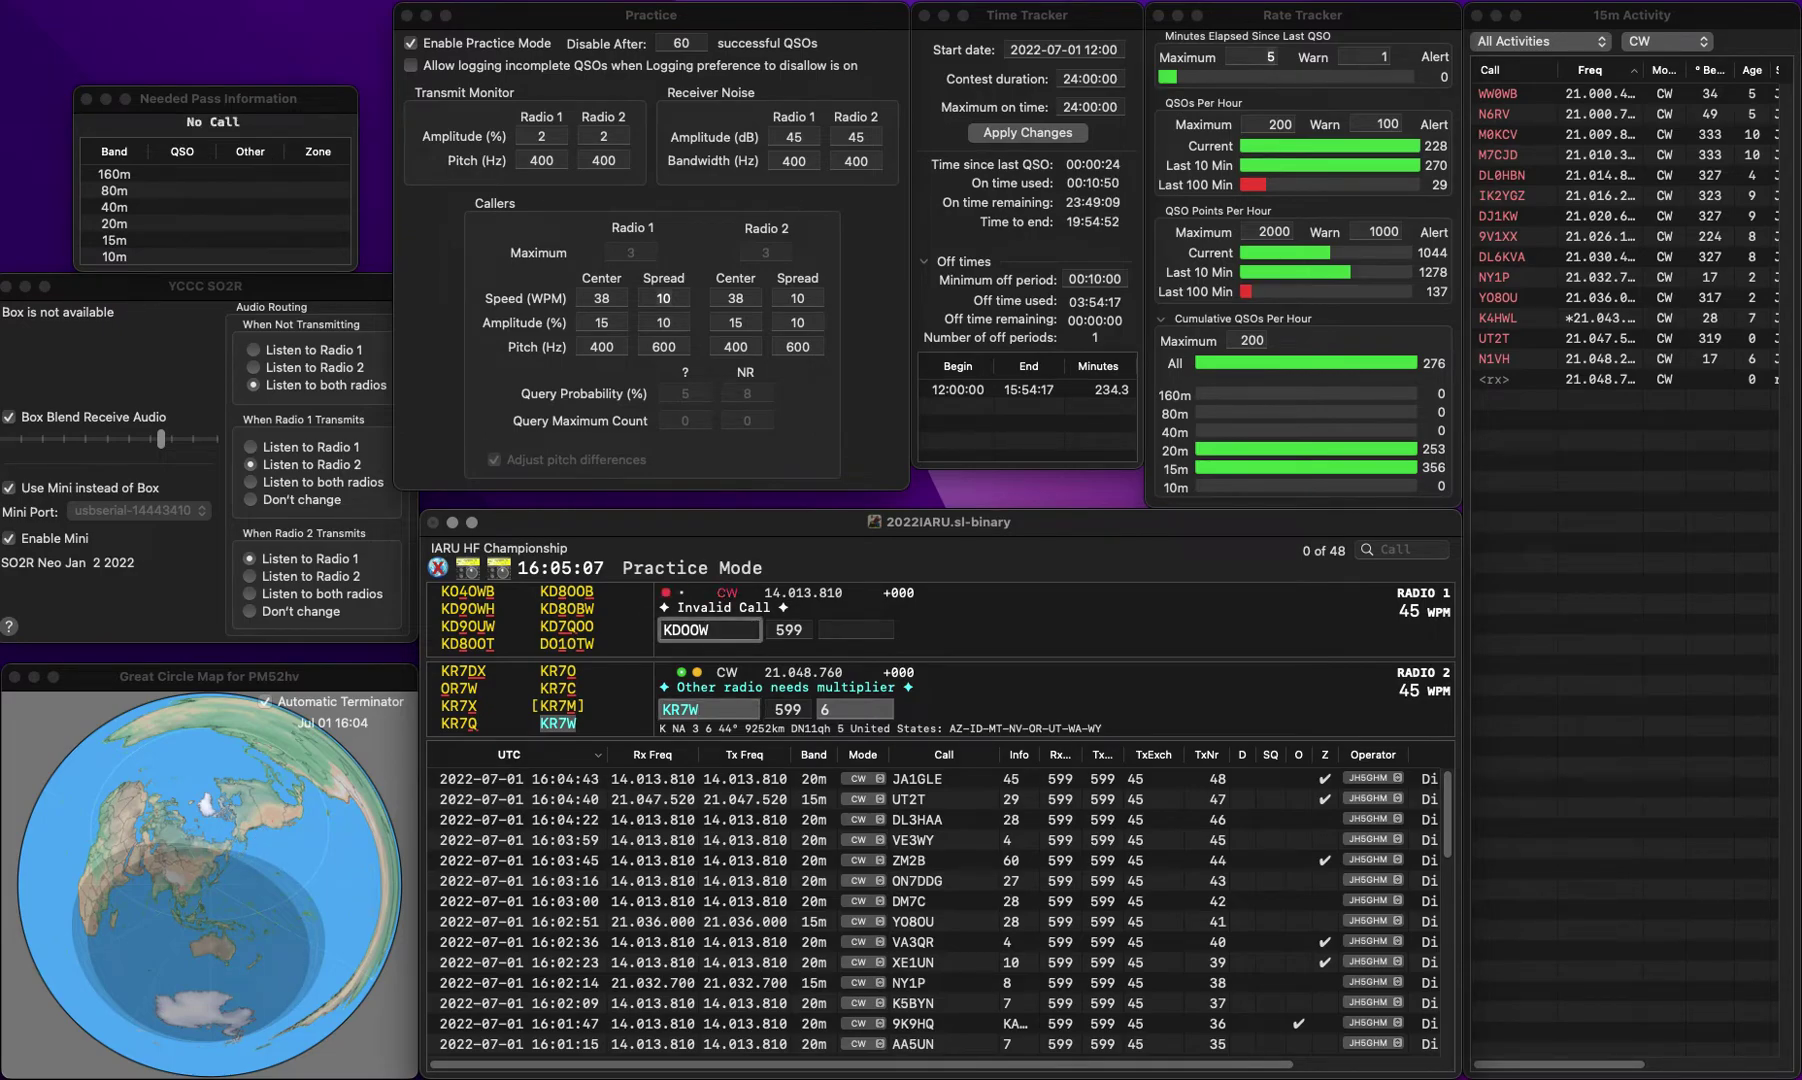
key(Down)
key(Up)
key(Return)
key(Return)
key(Return)
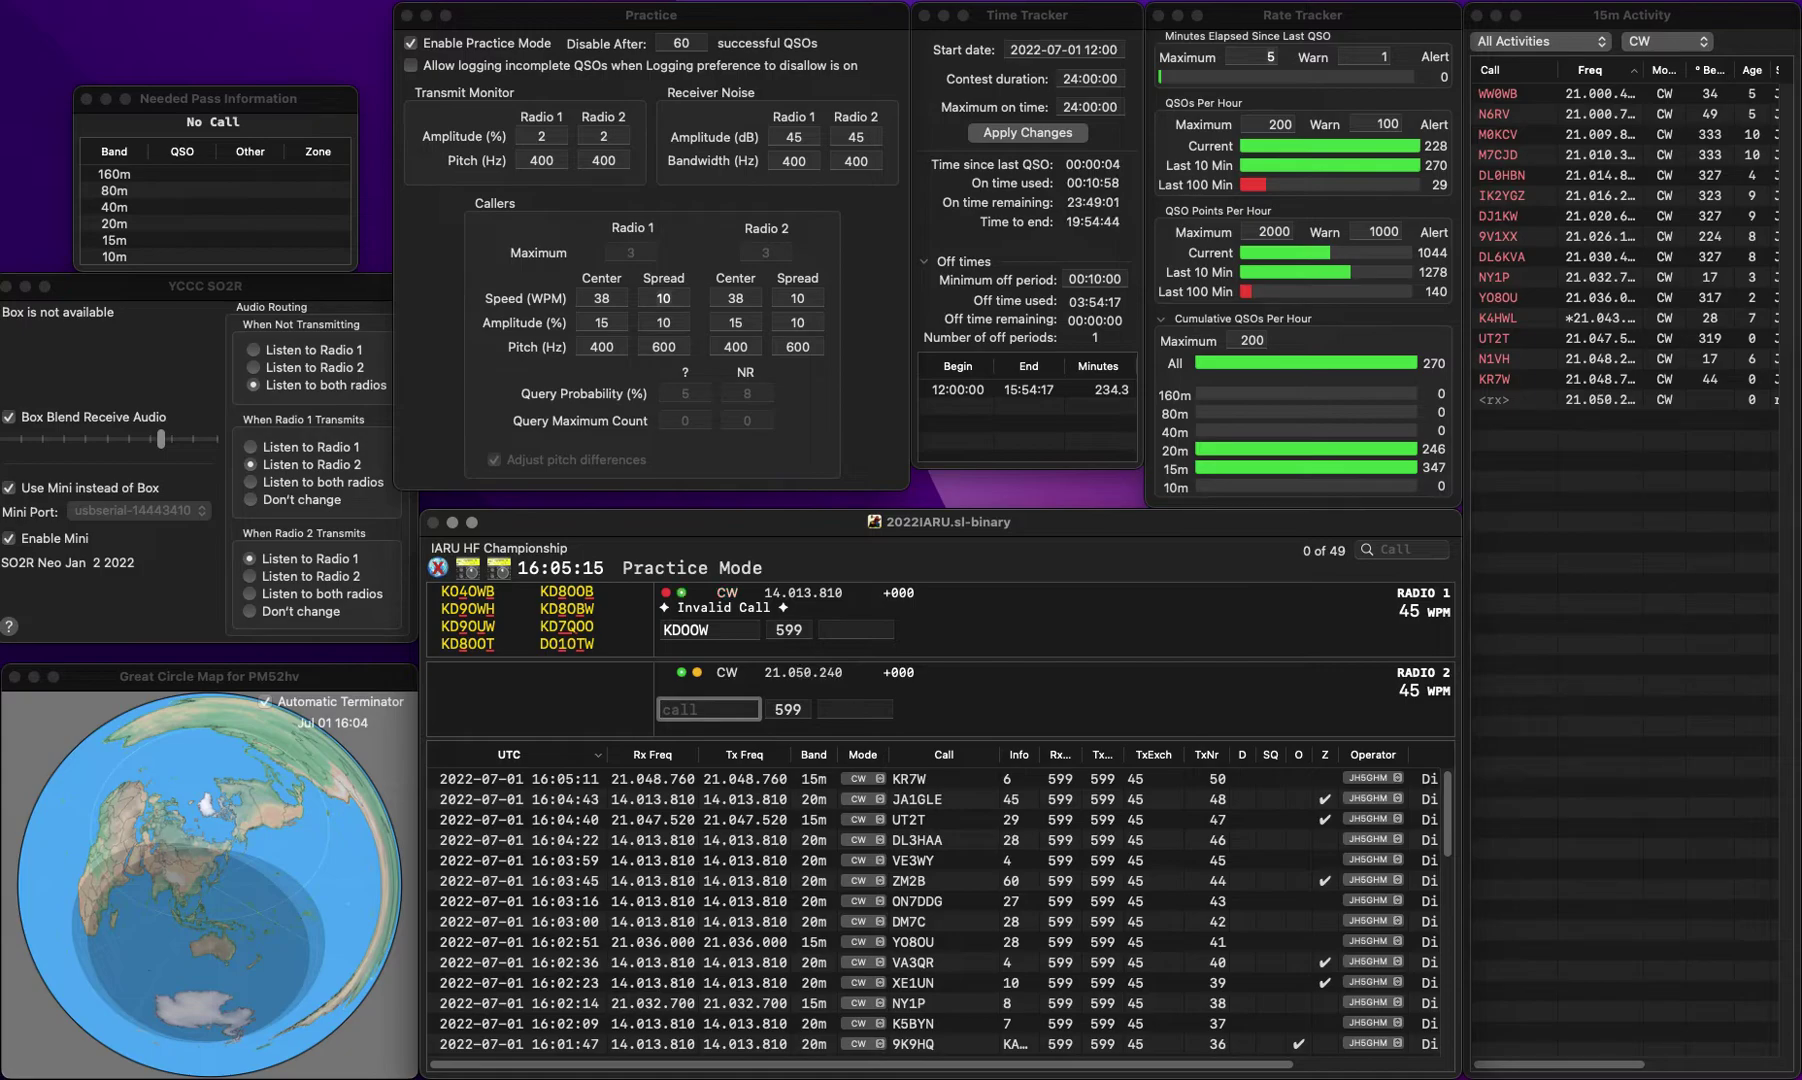
key(Up)
key(Left)
key(Left)
key(Left)
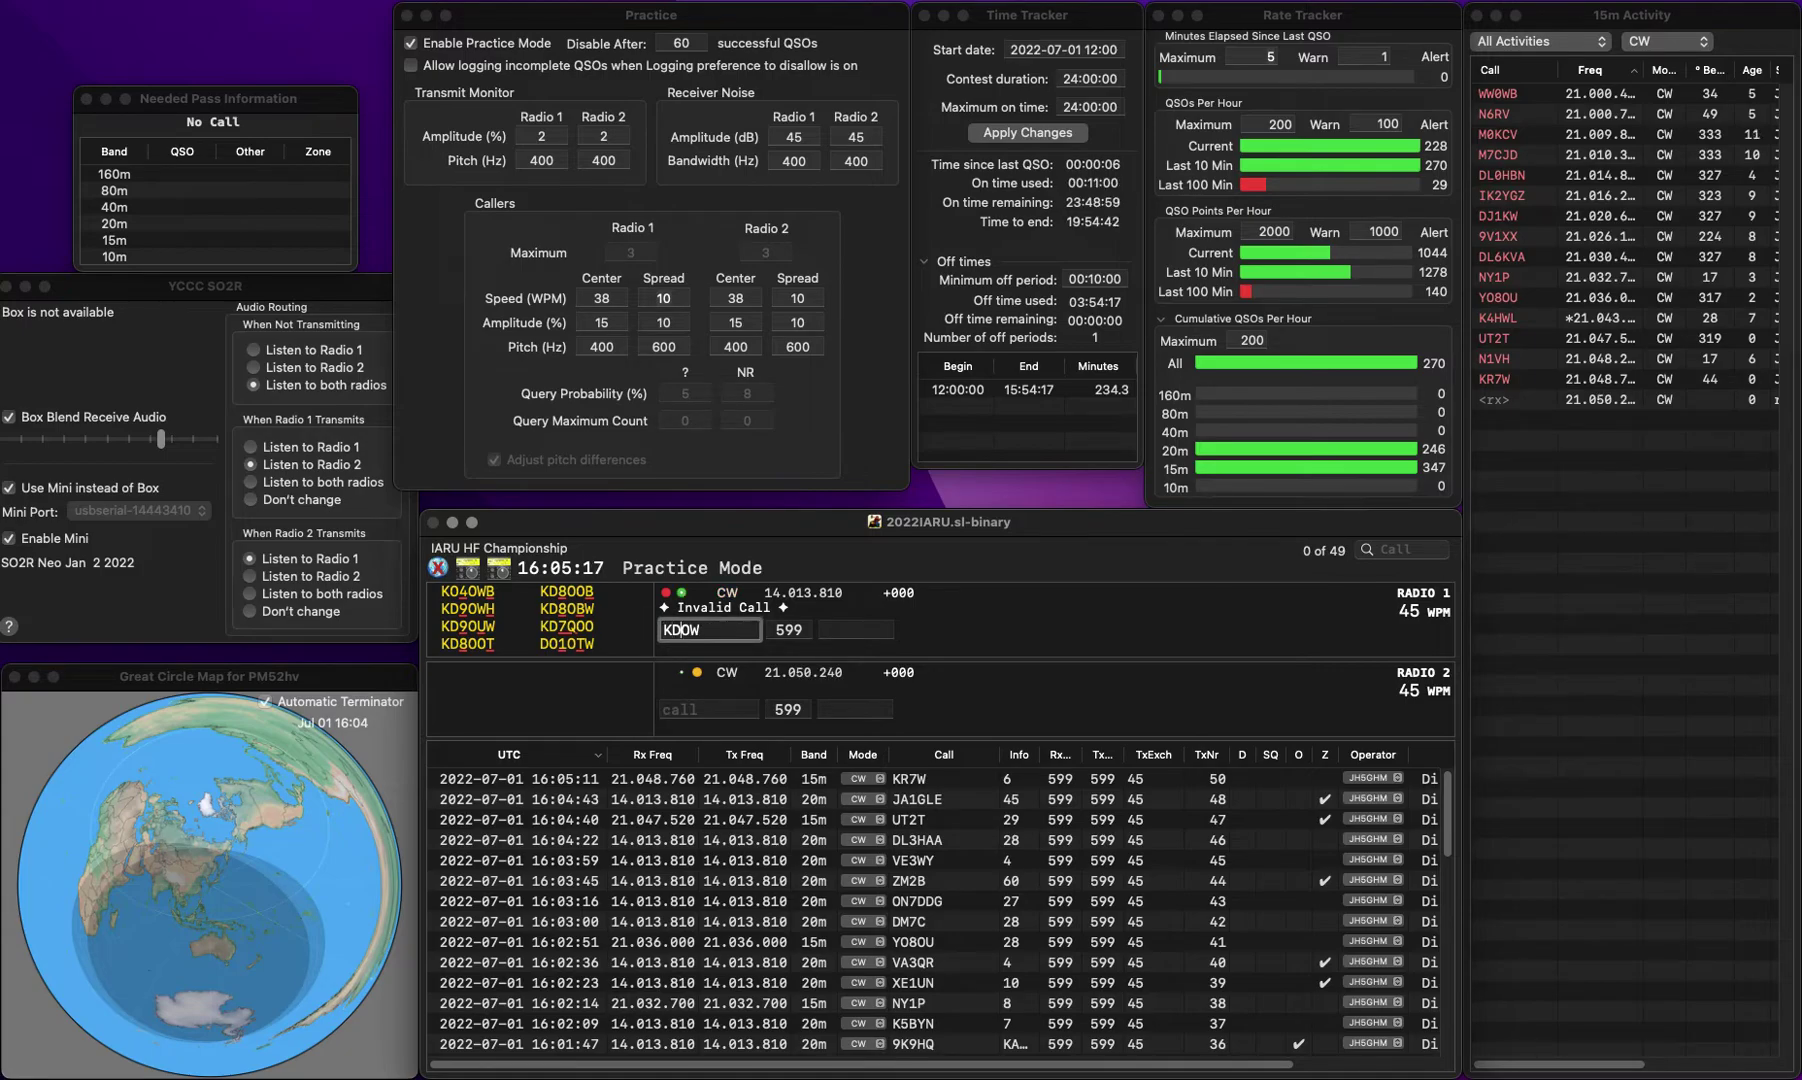
key(Delete)
text(1)
key(Return)
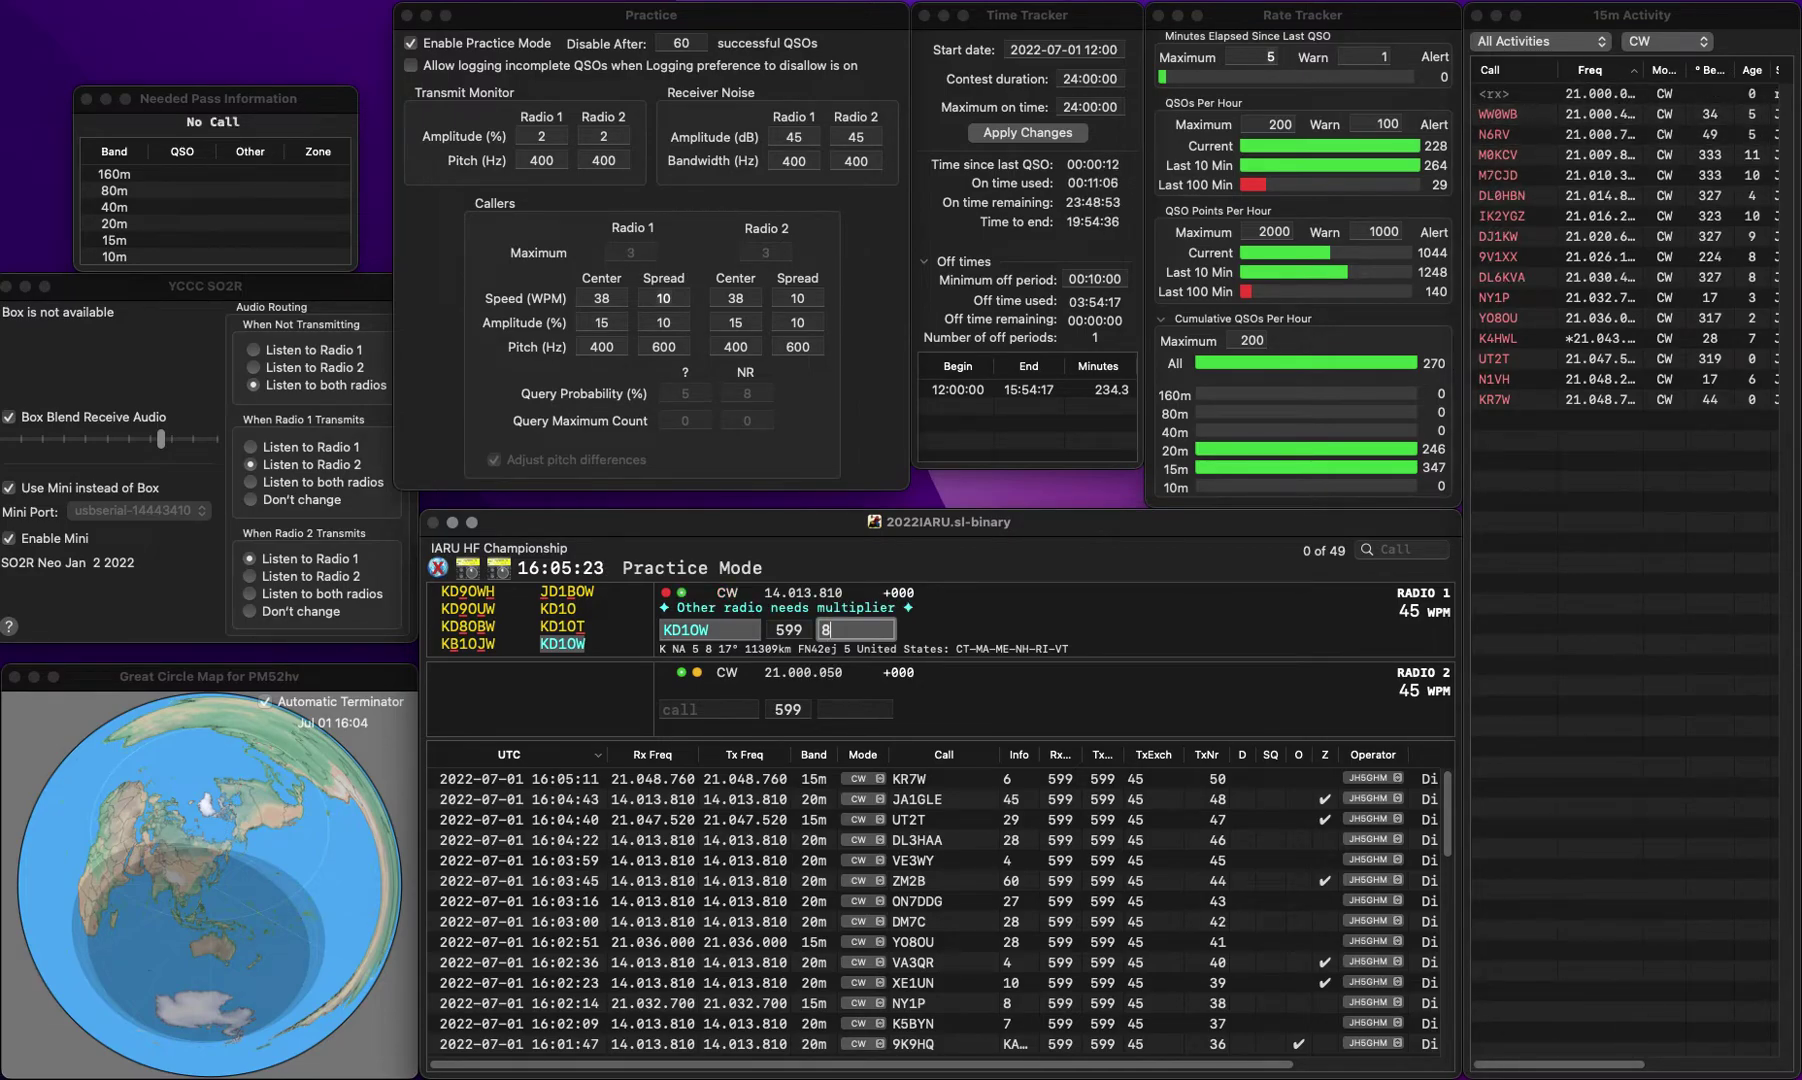
key(Return)
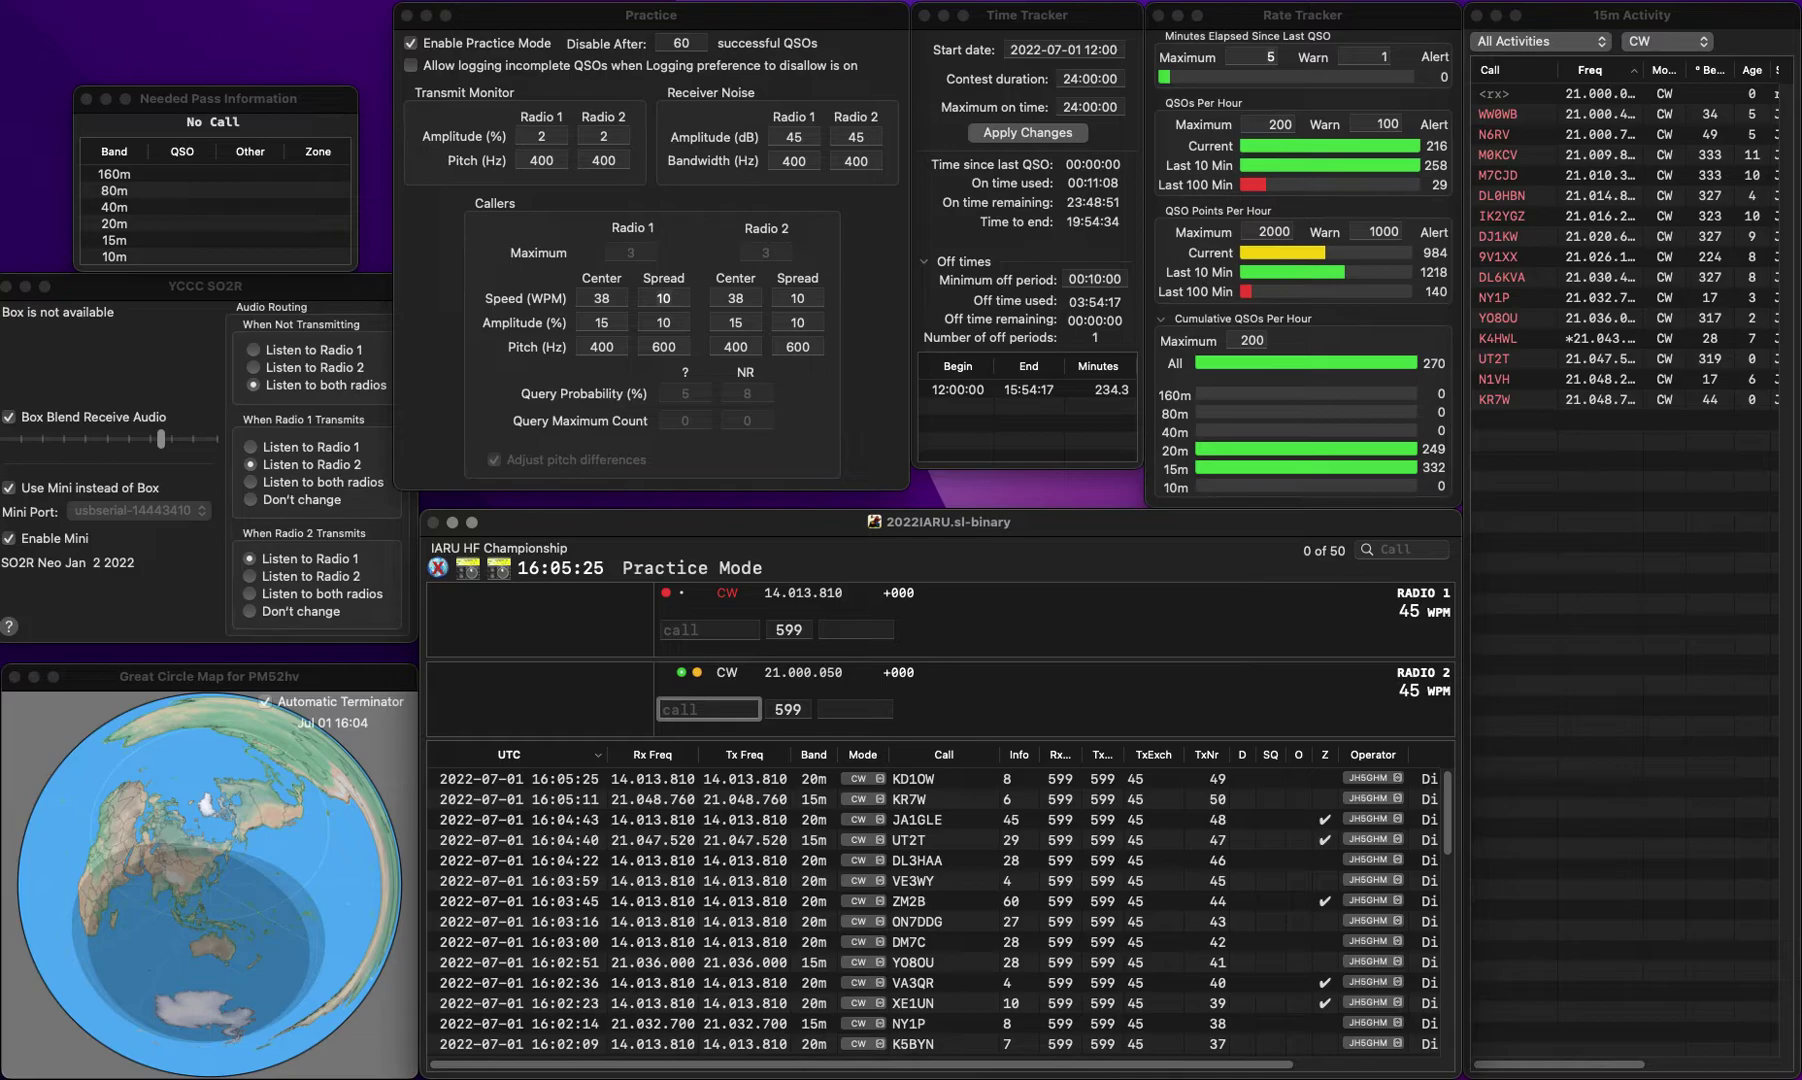
key(Up)
text(SM5CAK)
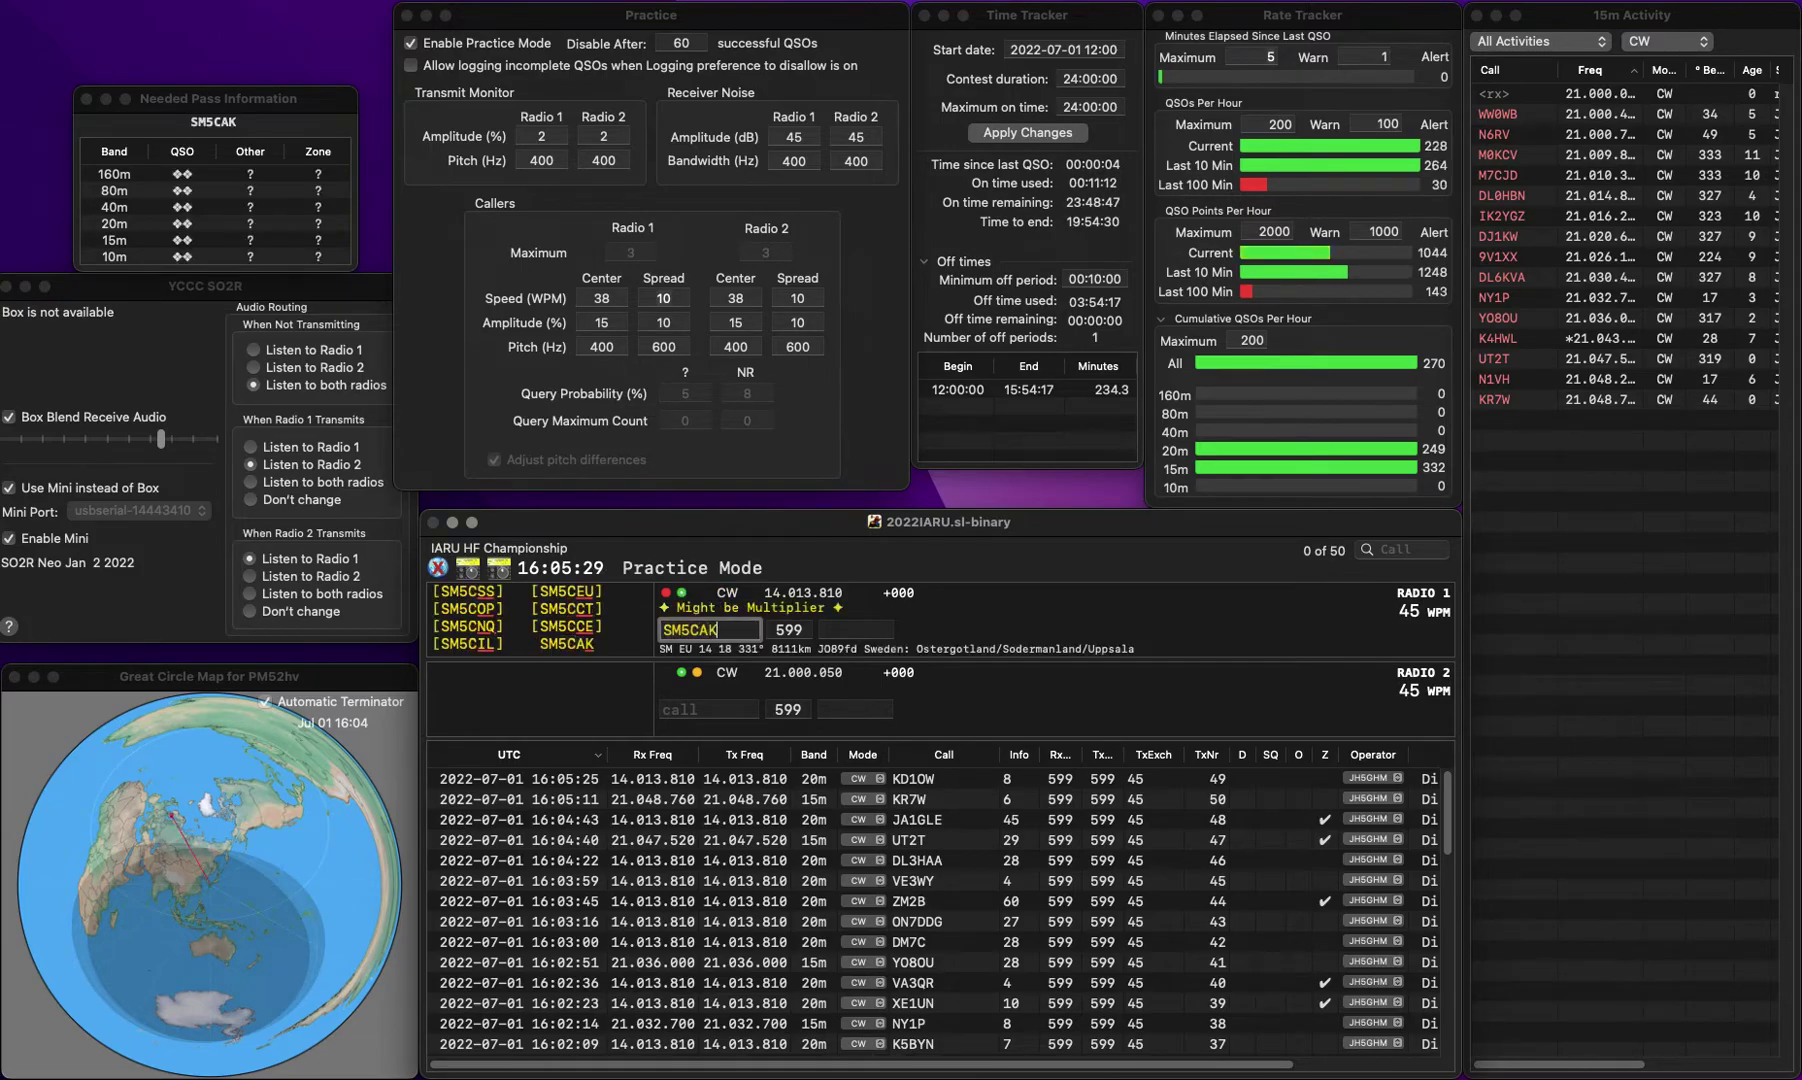
key(space)
text(18)
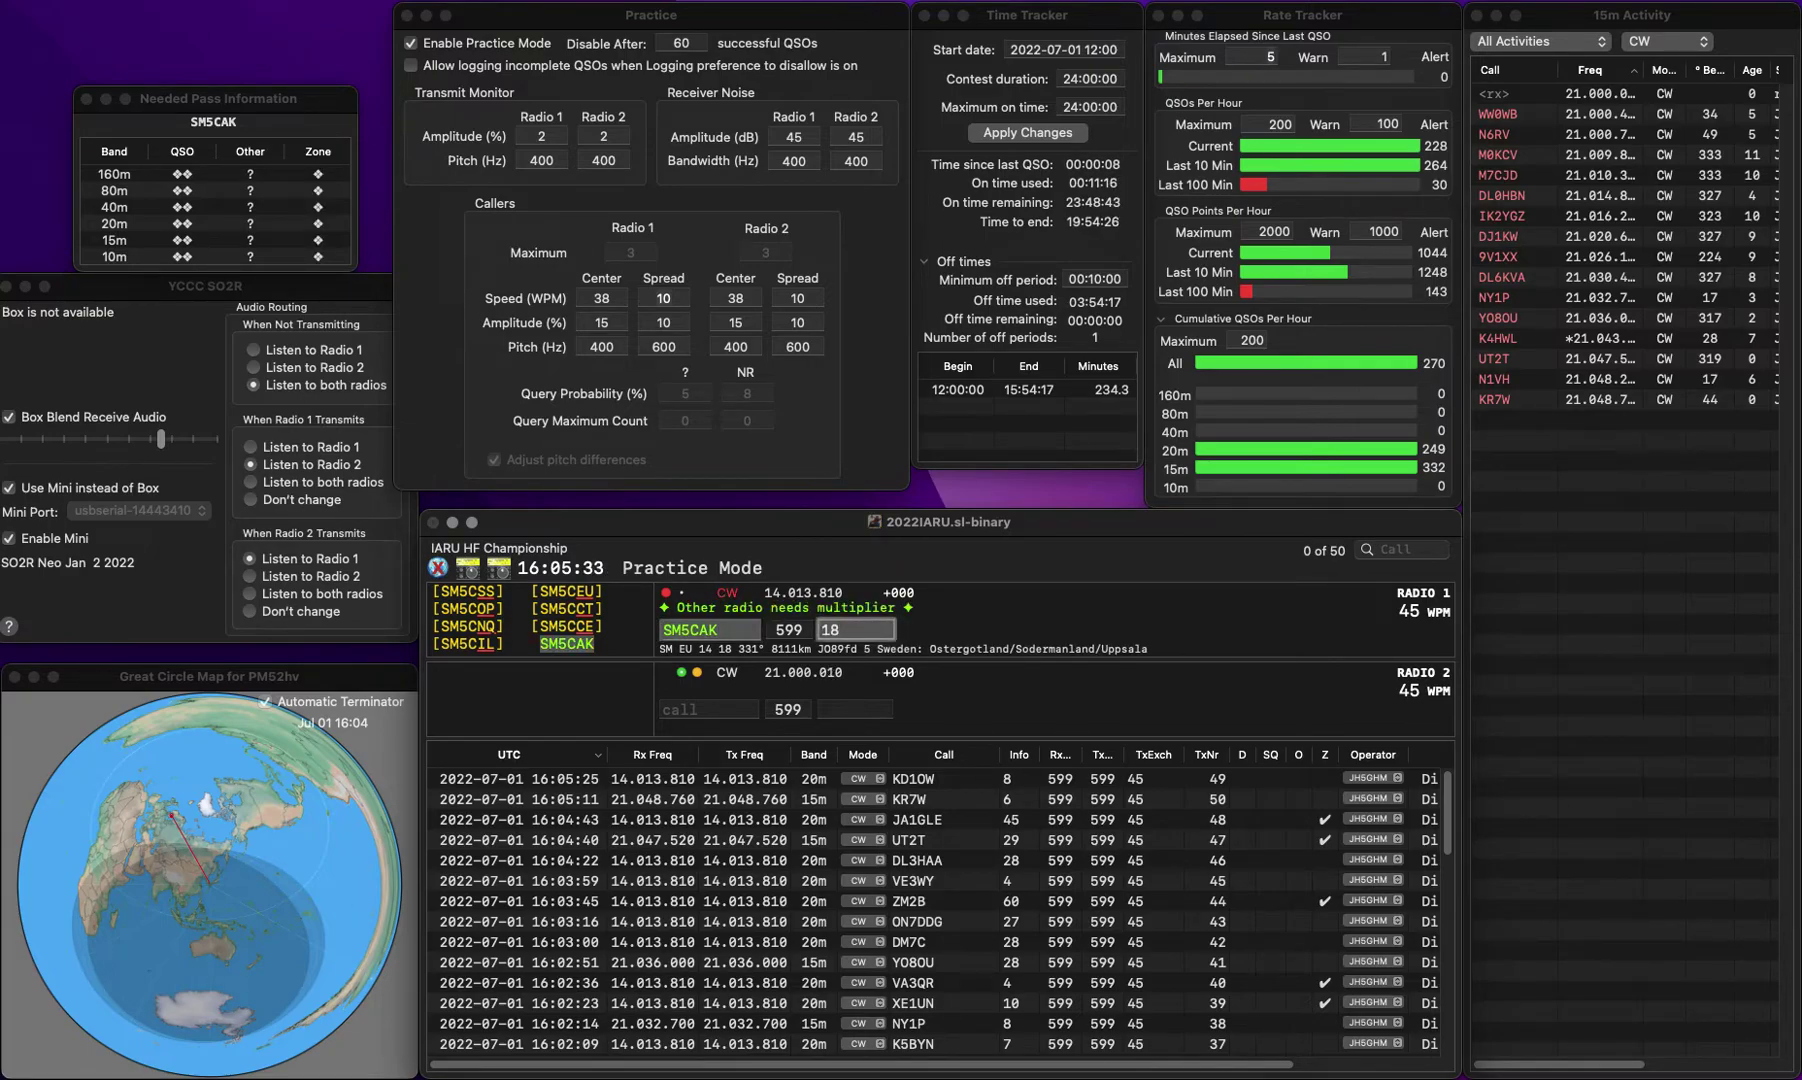
click(708, 709)
text(N9YZA)
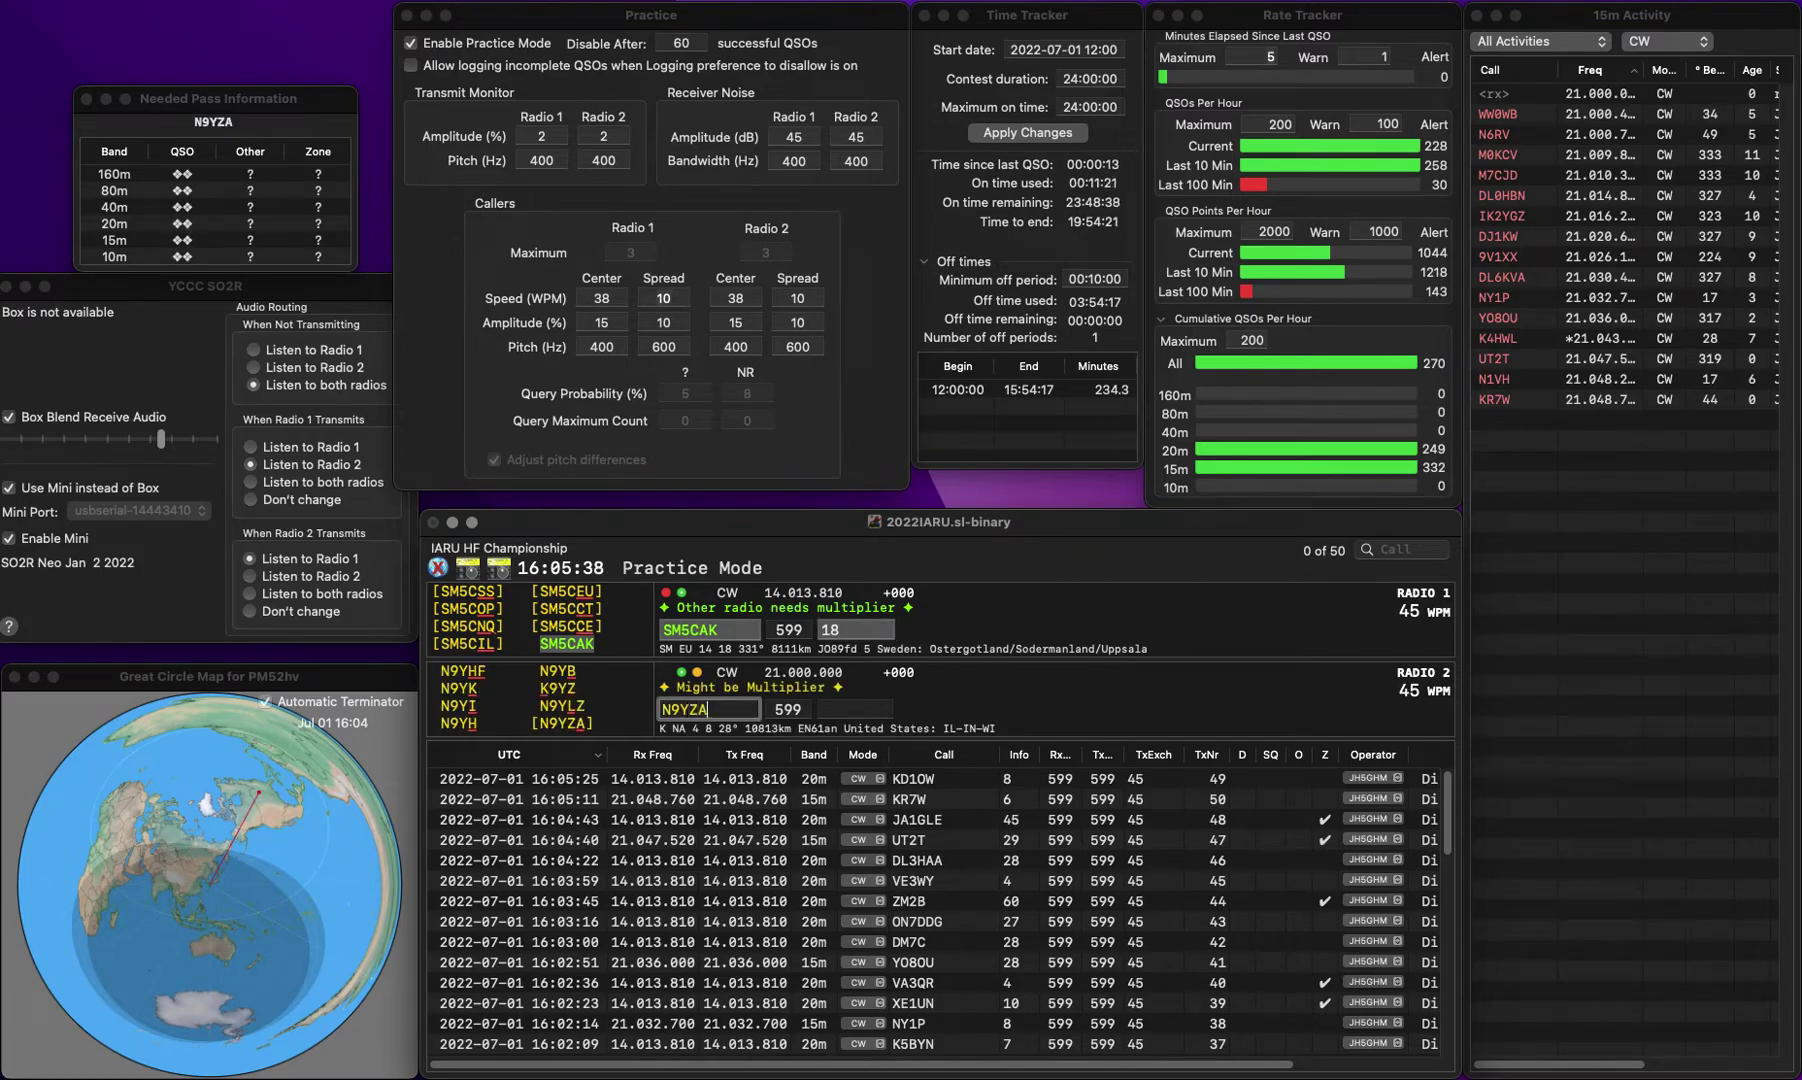
key(Return)
click(708, 709)
key(Return)
key(Return)
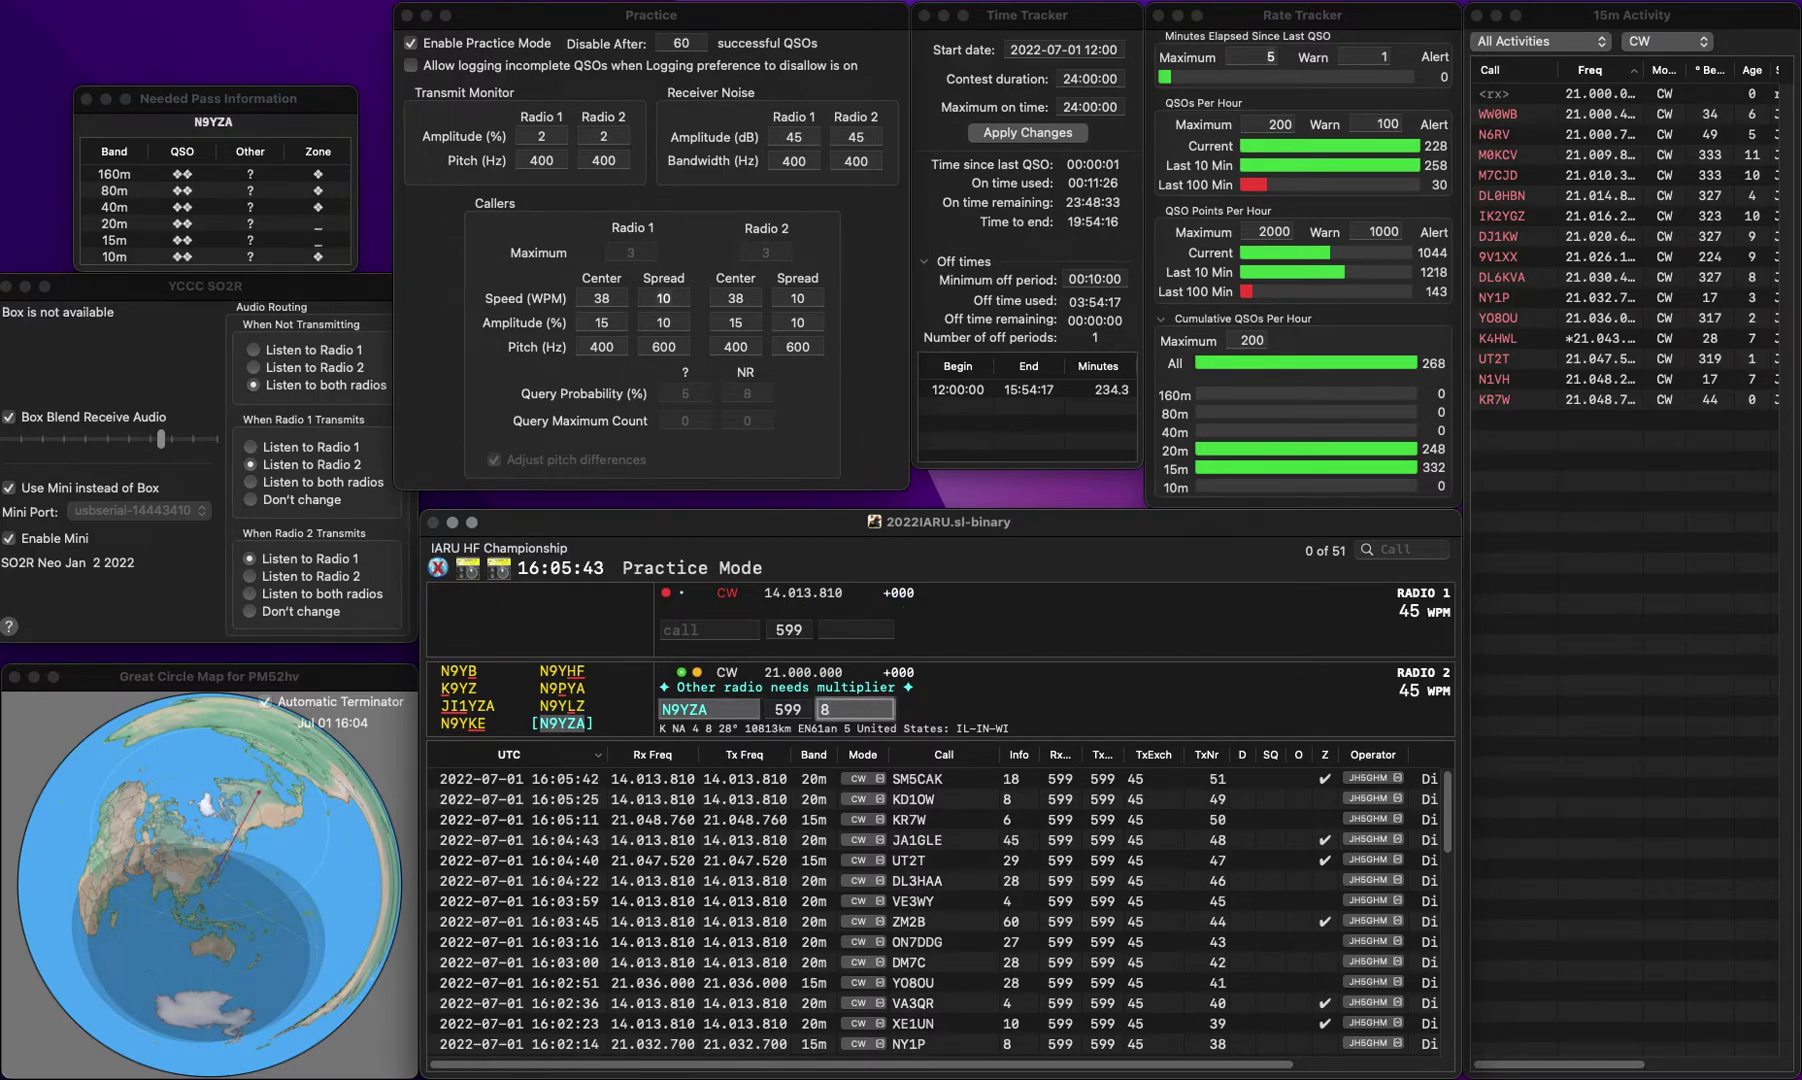
key(Return)
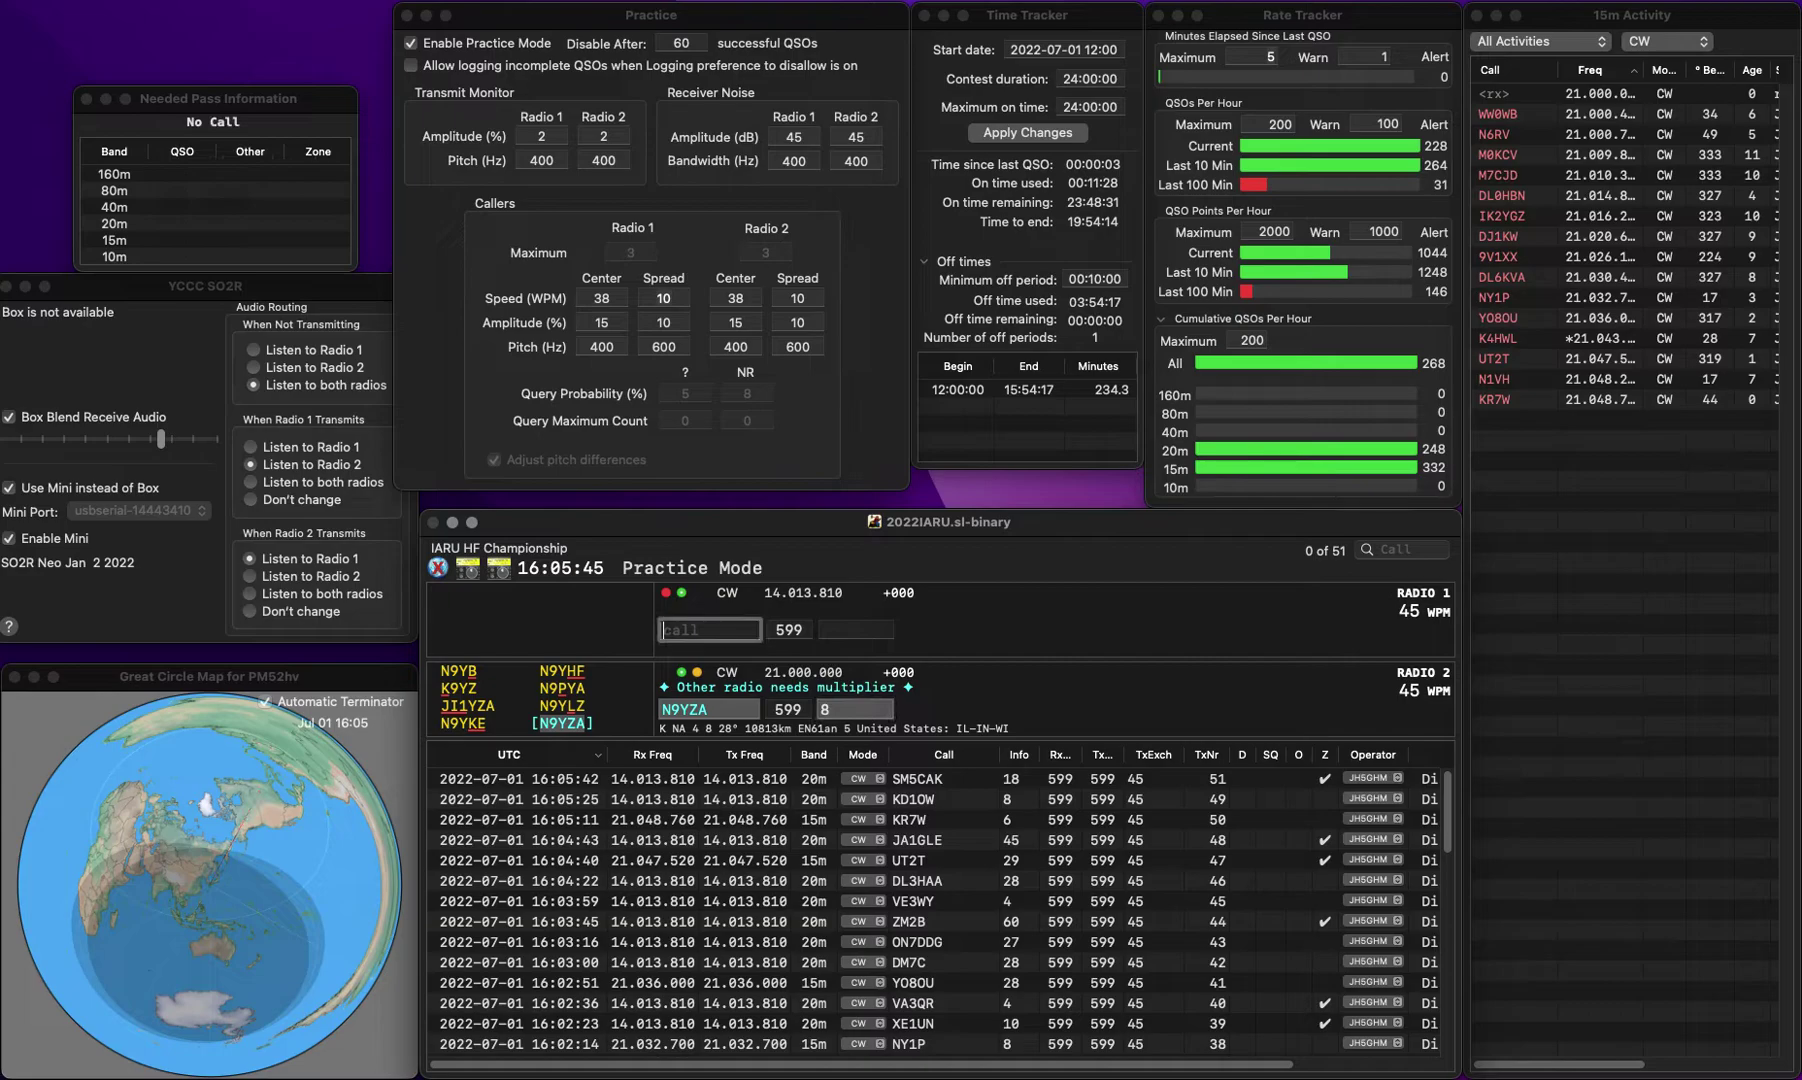
Step: Enter RM3A with exchange 29 on Radio 1 and log the contact
text(RM3A)
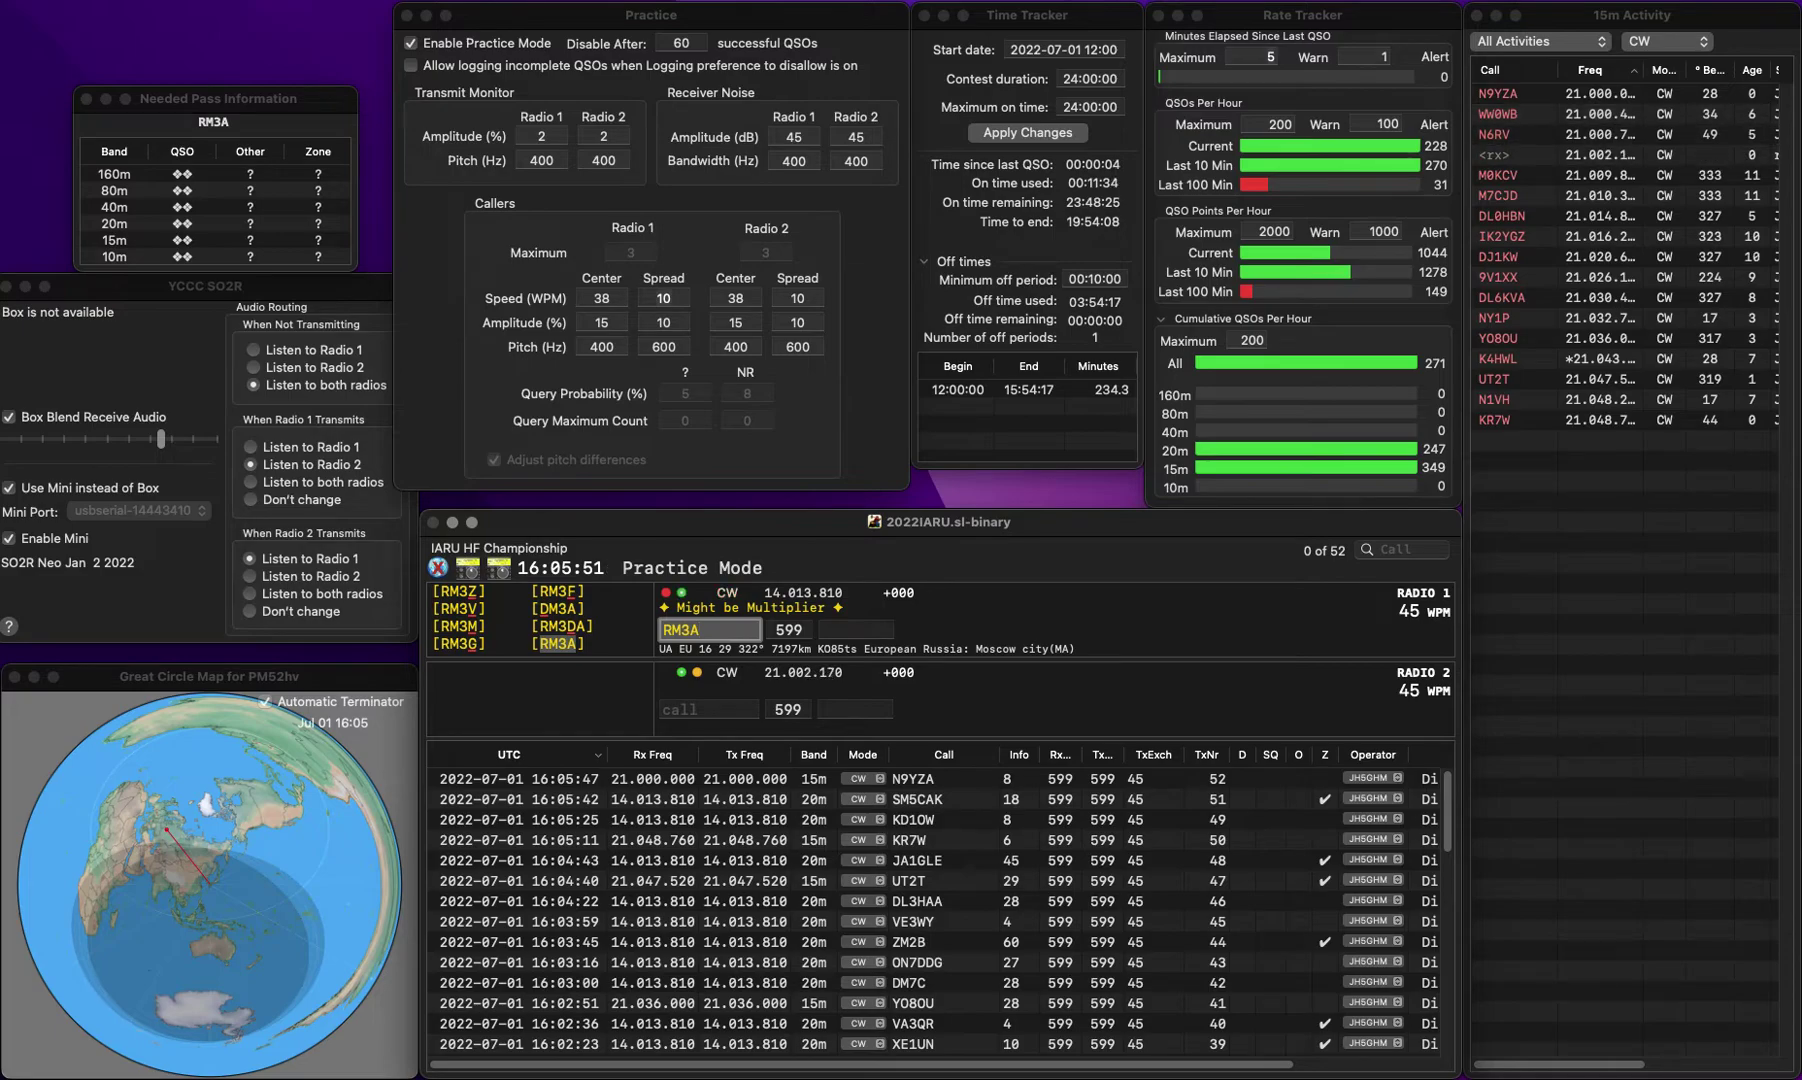
key(space)
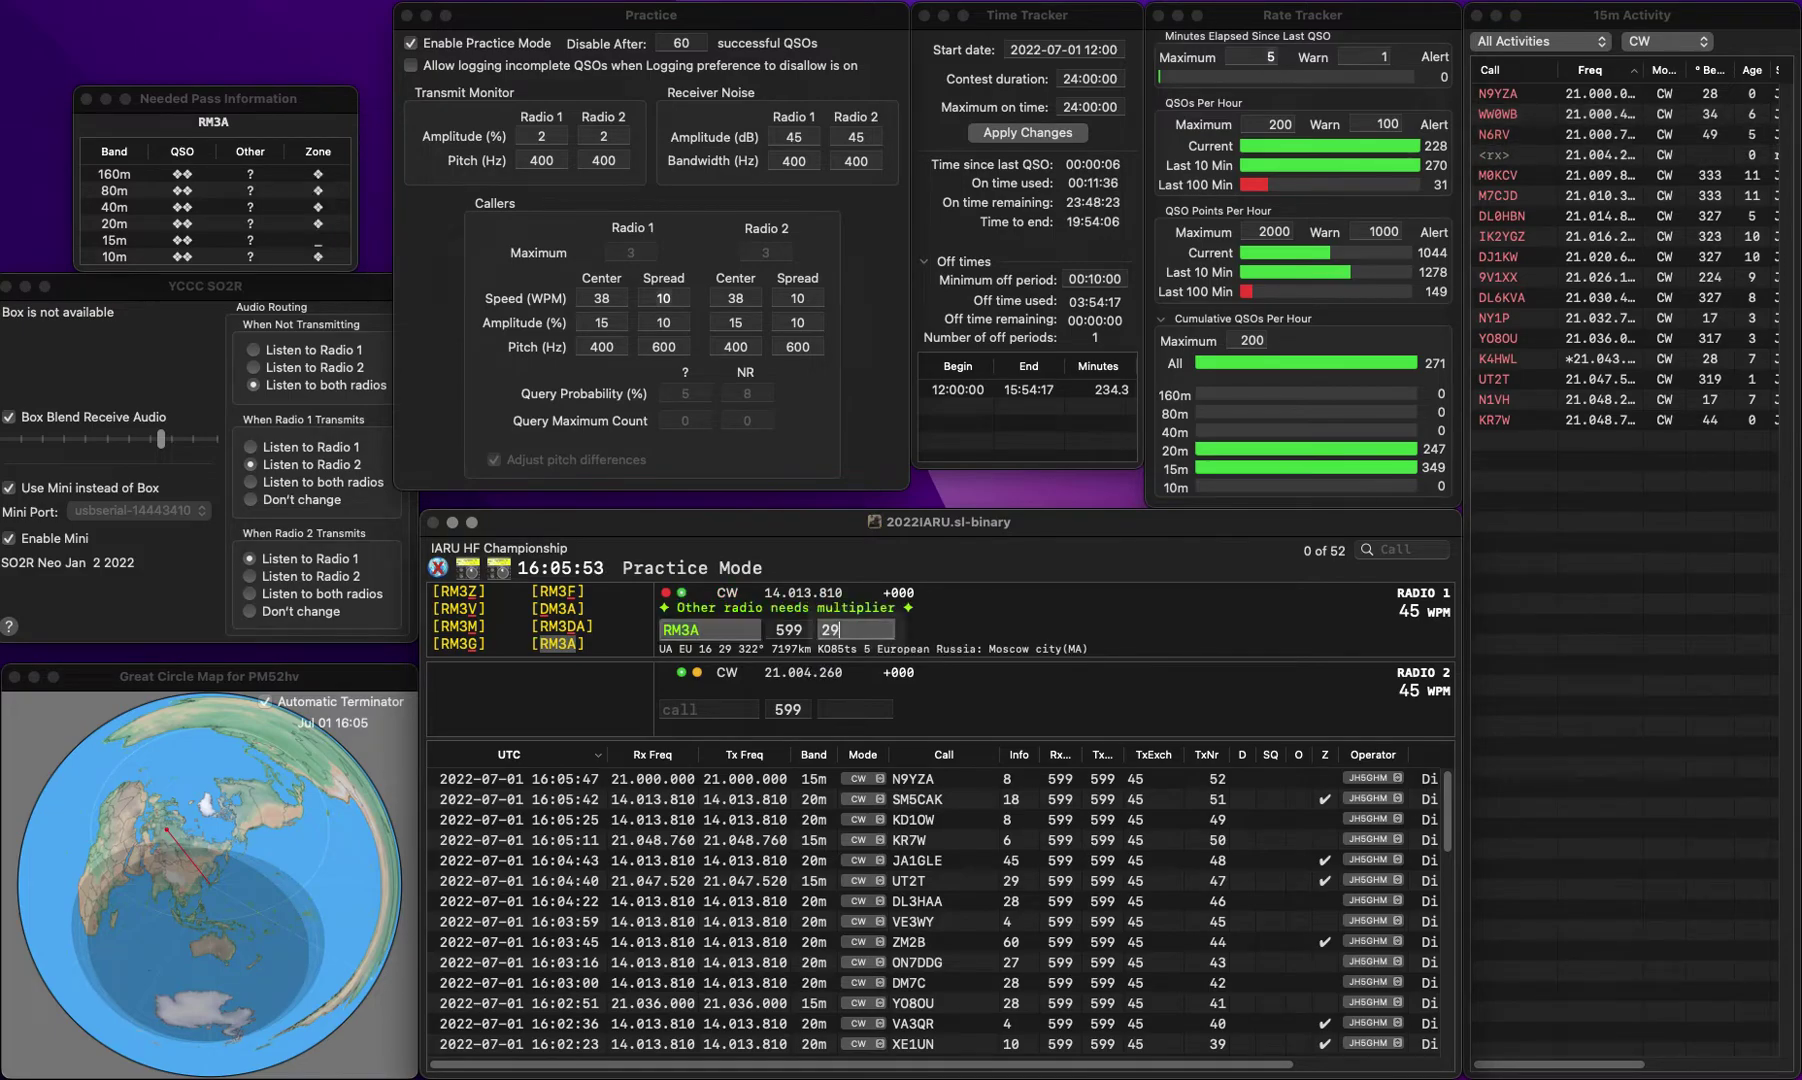
key(Return)
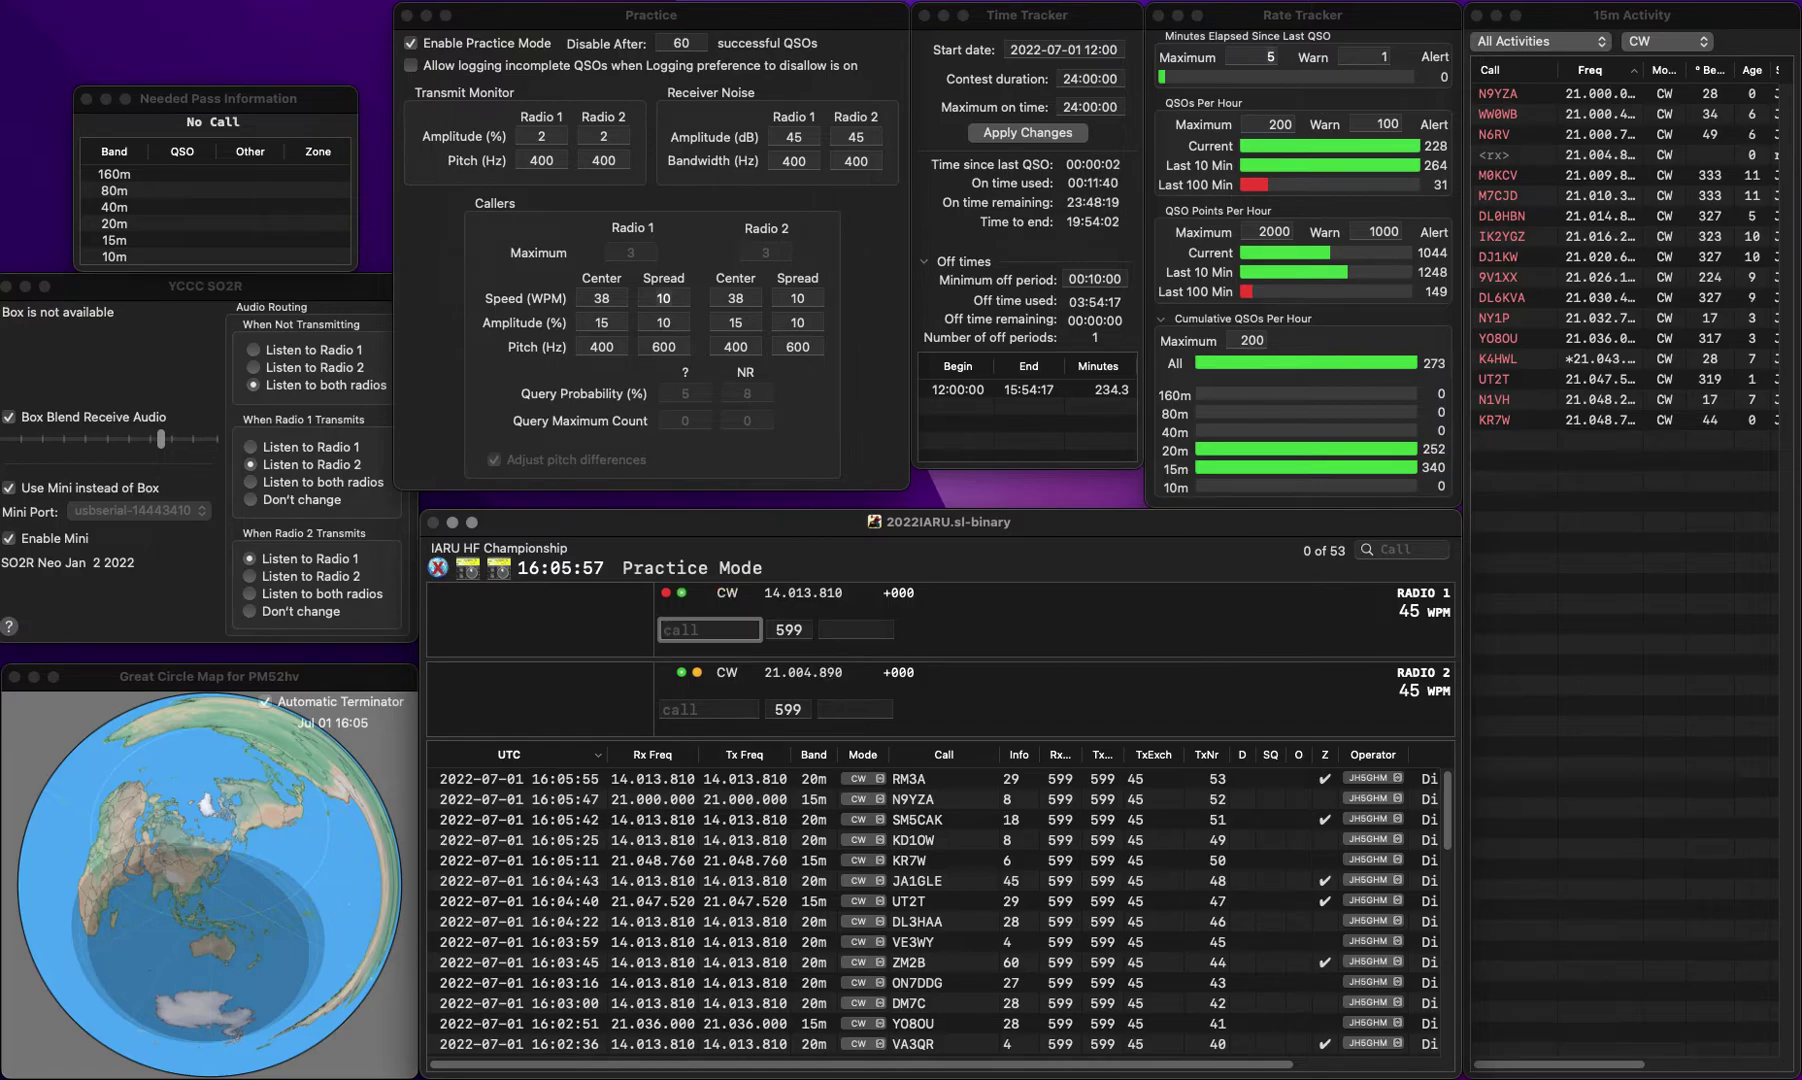
Step: Replace the mistaken call KTZ on Radio 1 with KT7E and log the contact with exchange 06
text(KTZ)
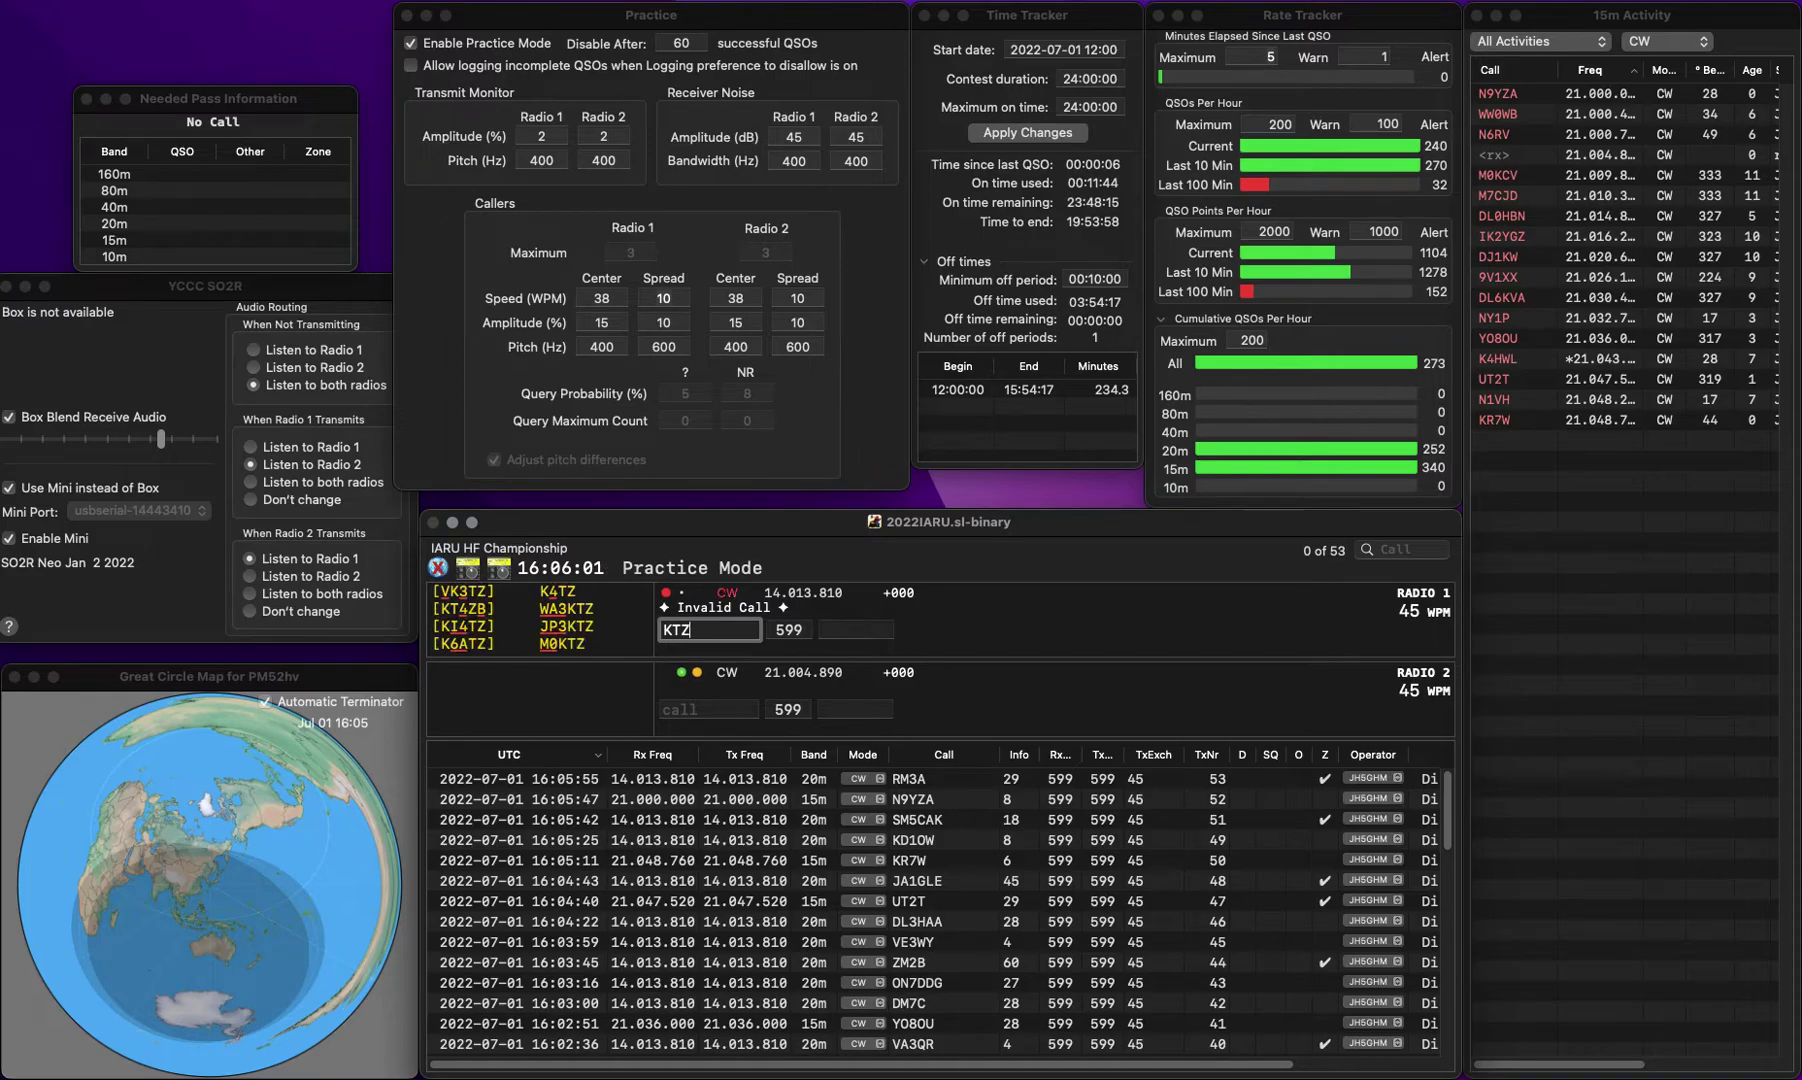
key(Escape)
text(KT7E)
key(Return)
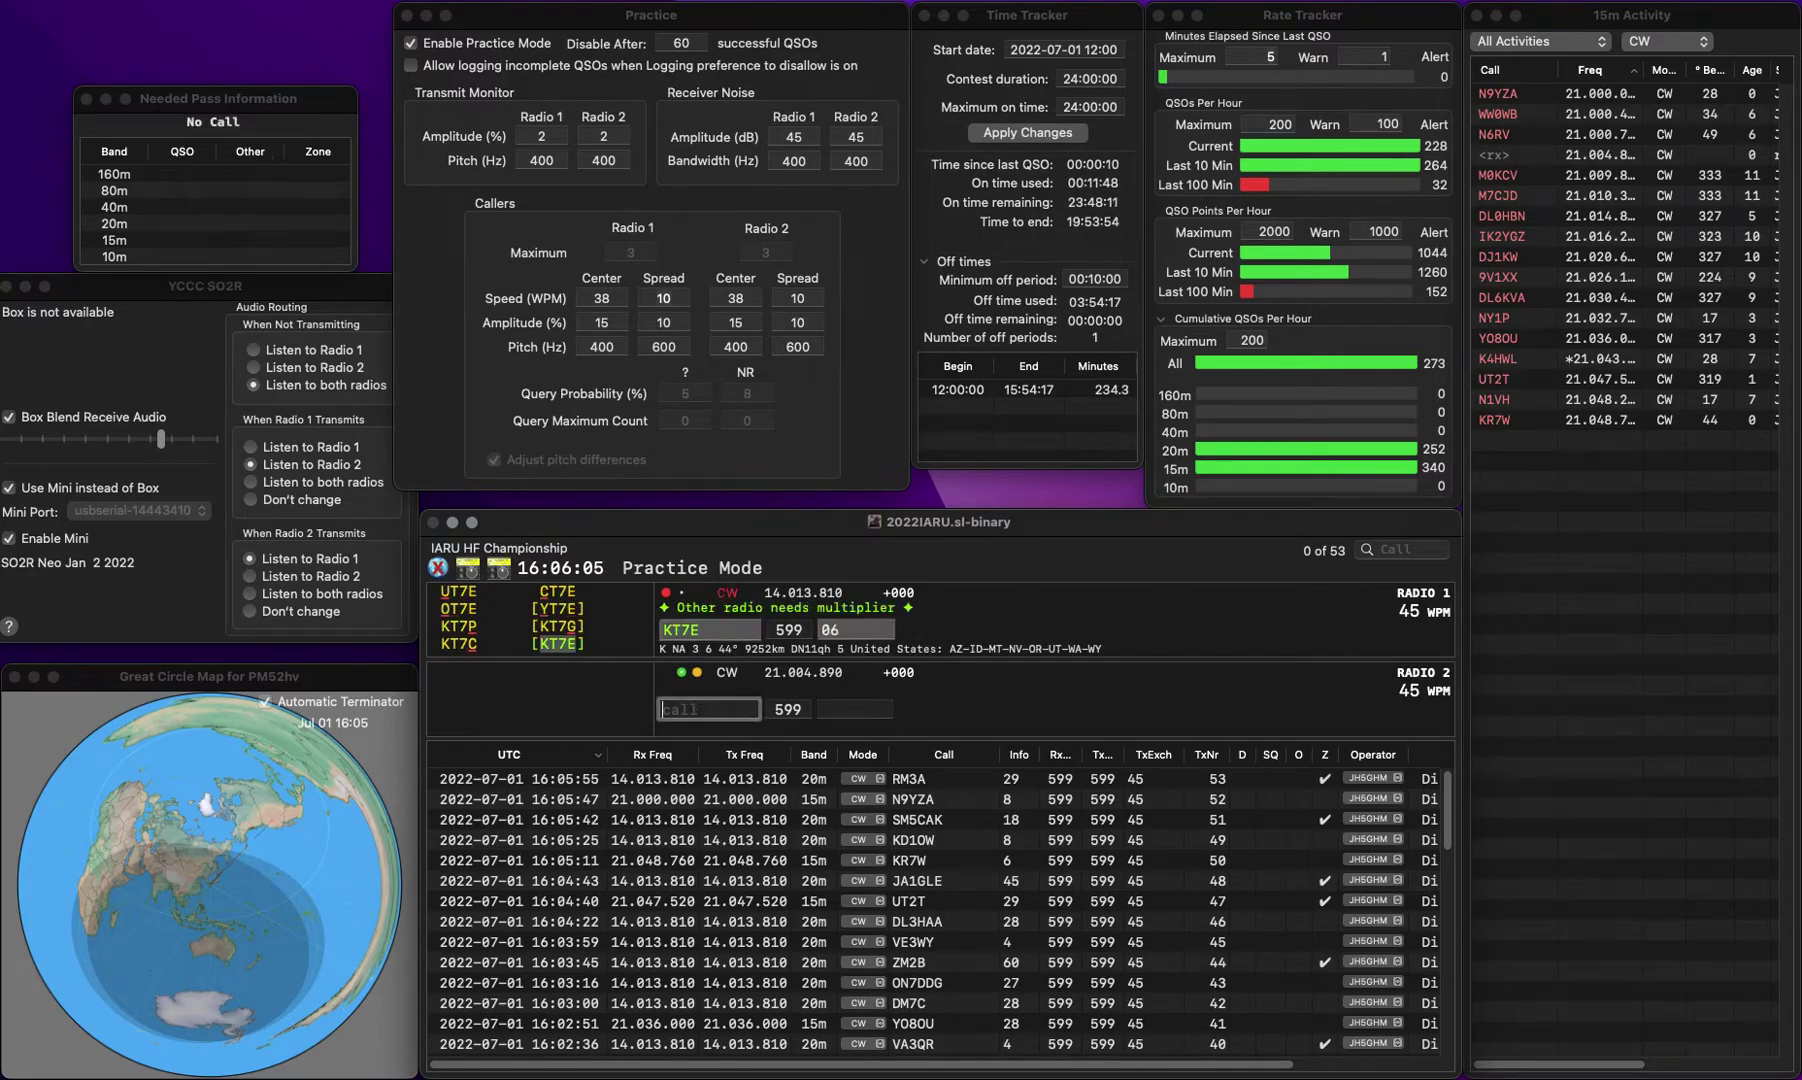
key(Up)
key(Tab)
key(Return)
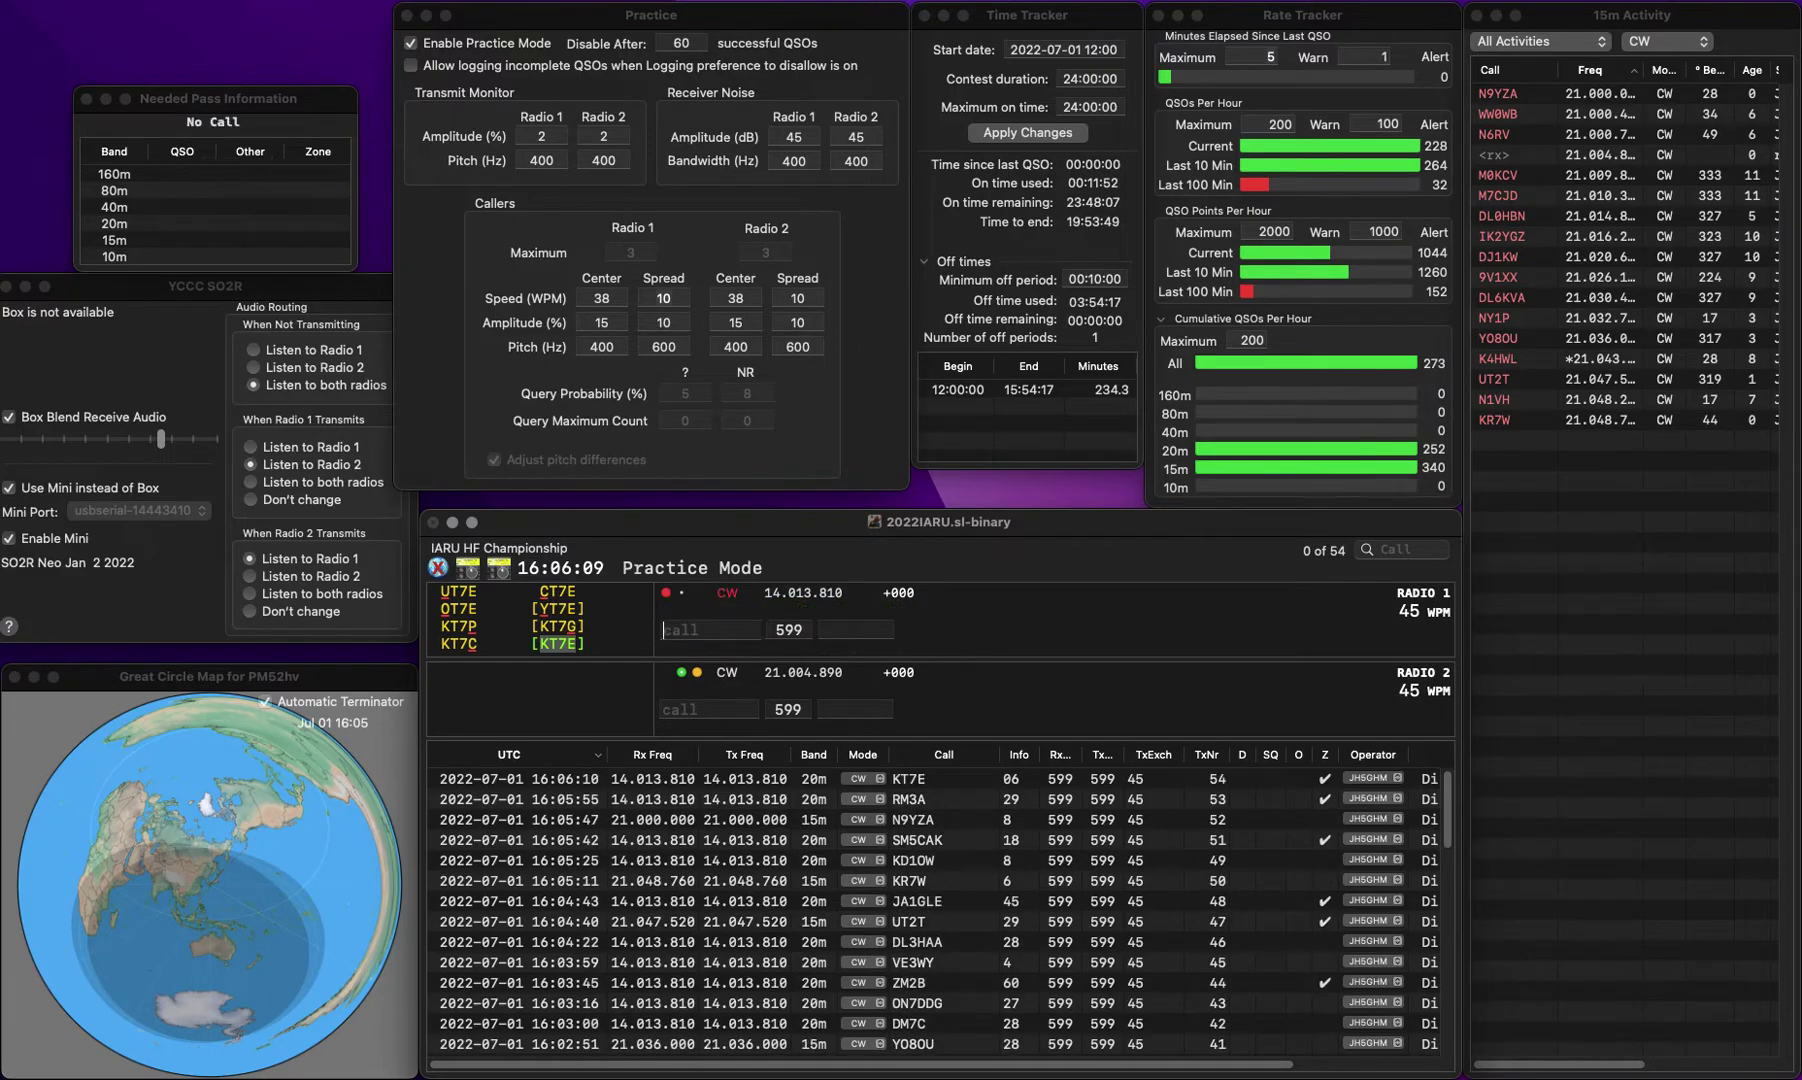
key(Down)
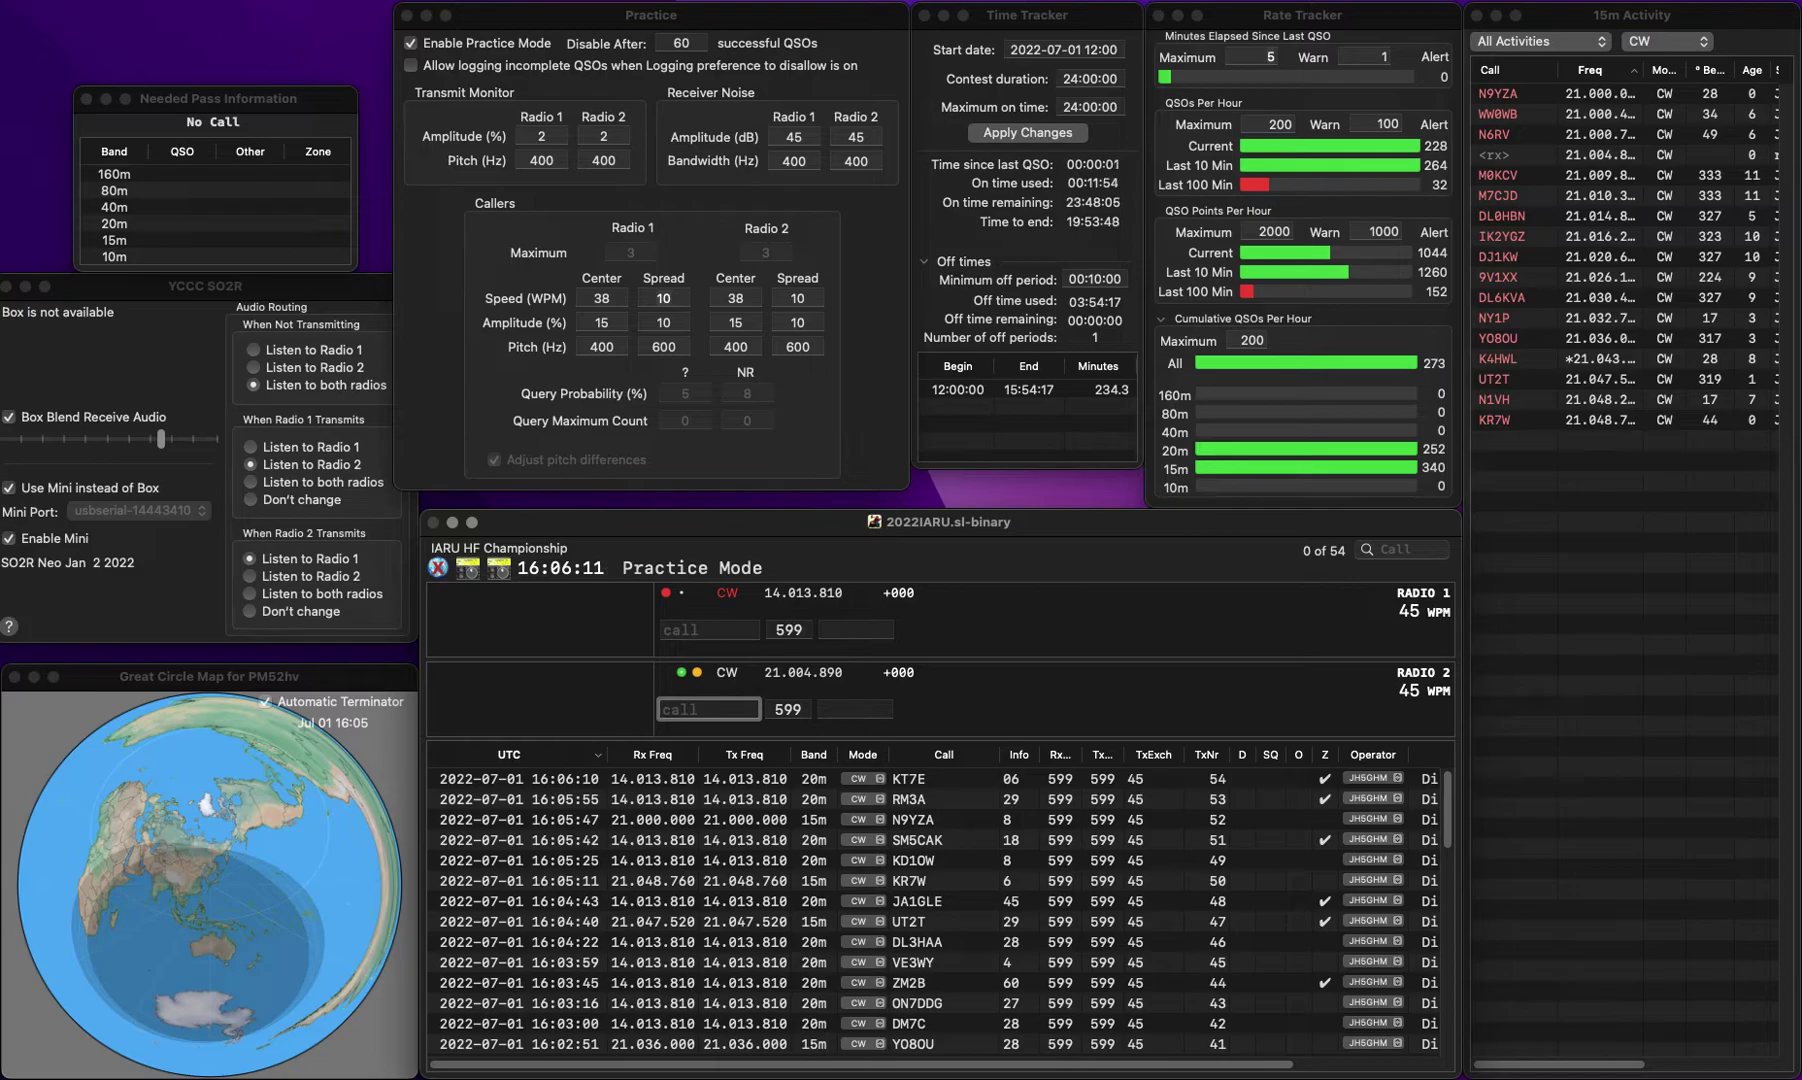
Step: Enter N0UK with exchange 7 on Radio 1, adding the prefix N to the partial call 0UK
key(Up)
text(0UK)
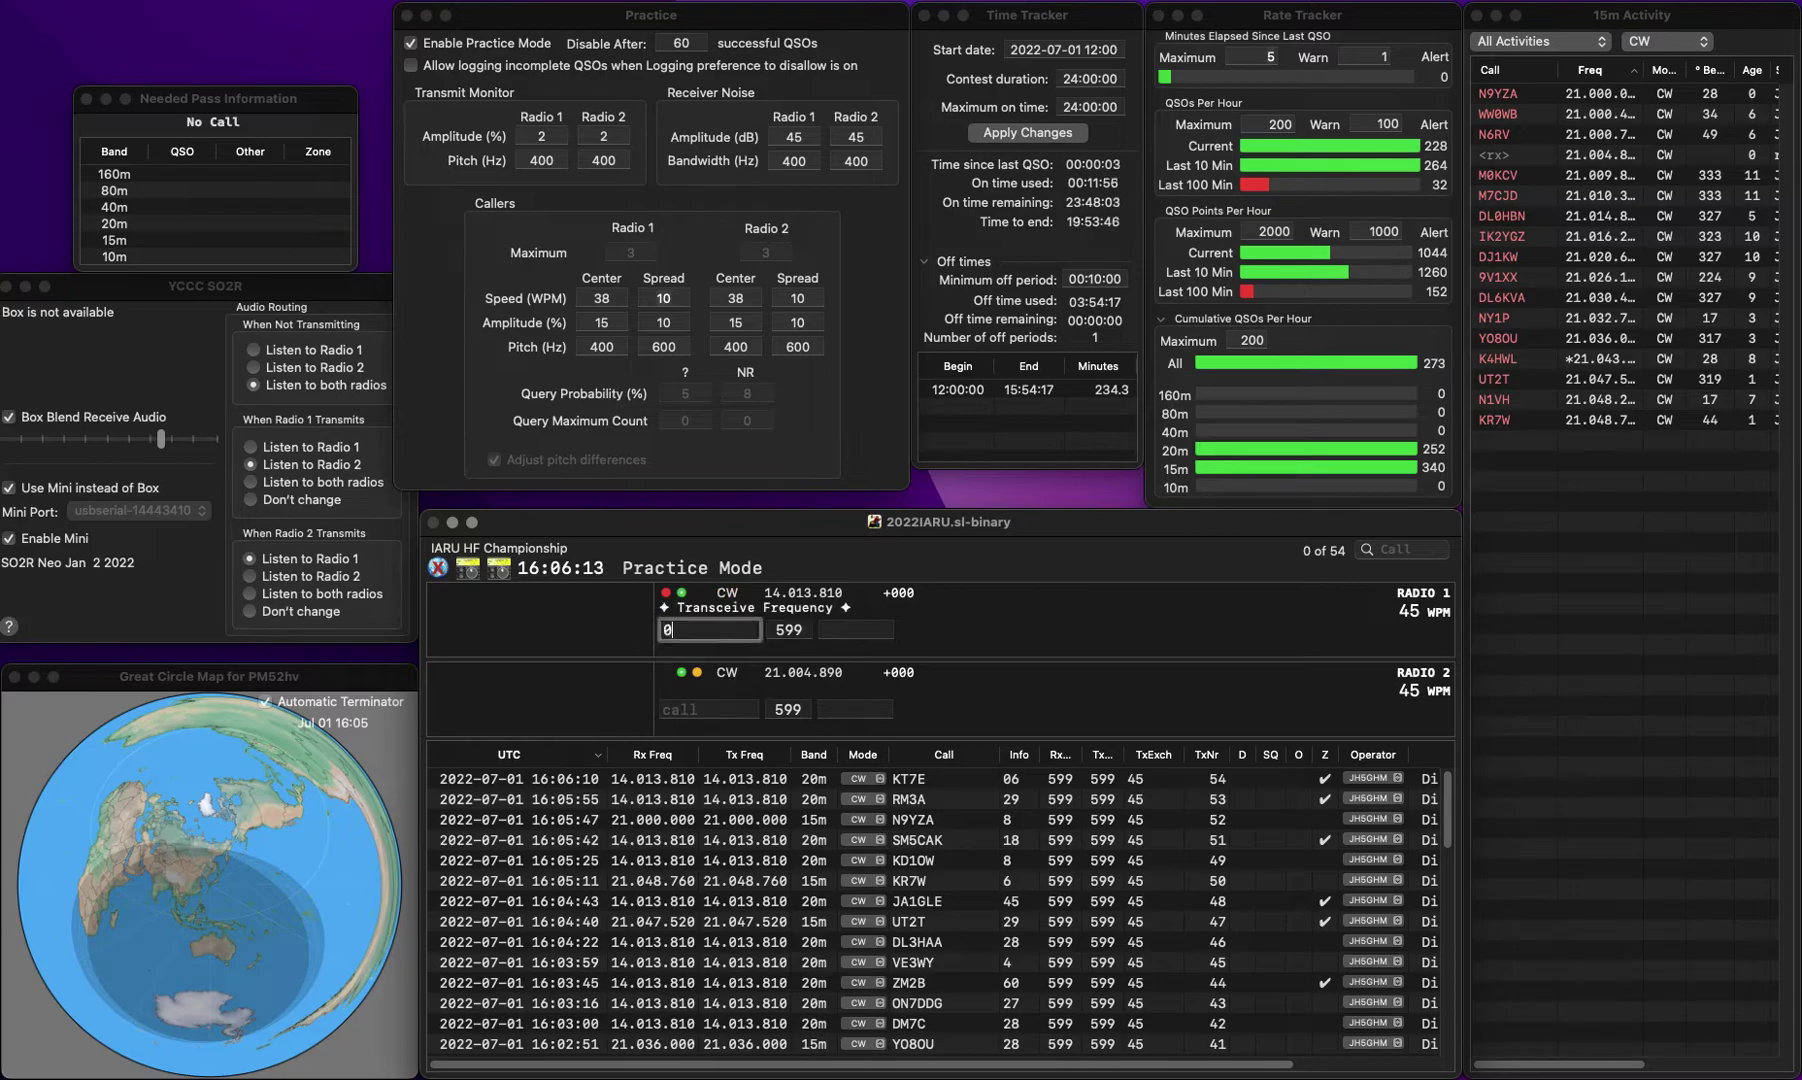
key(Home)
text(N)
key(Return)
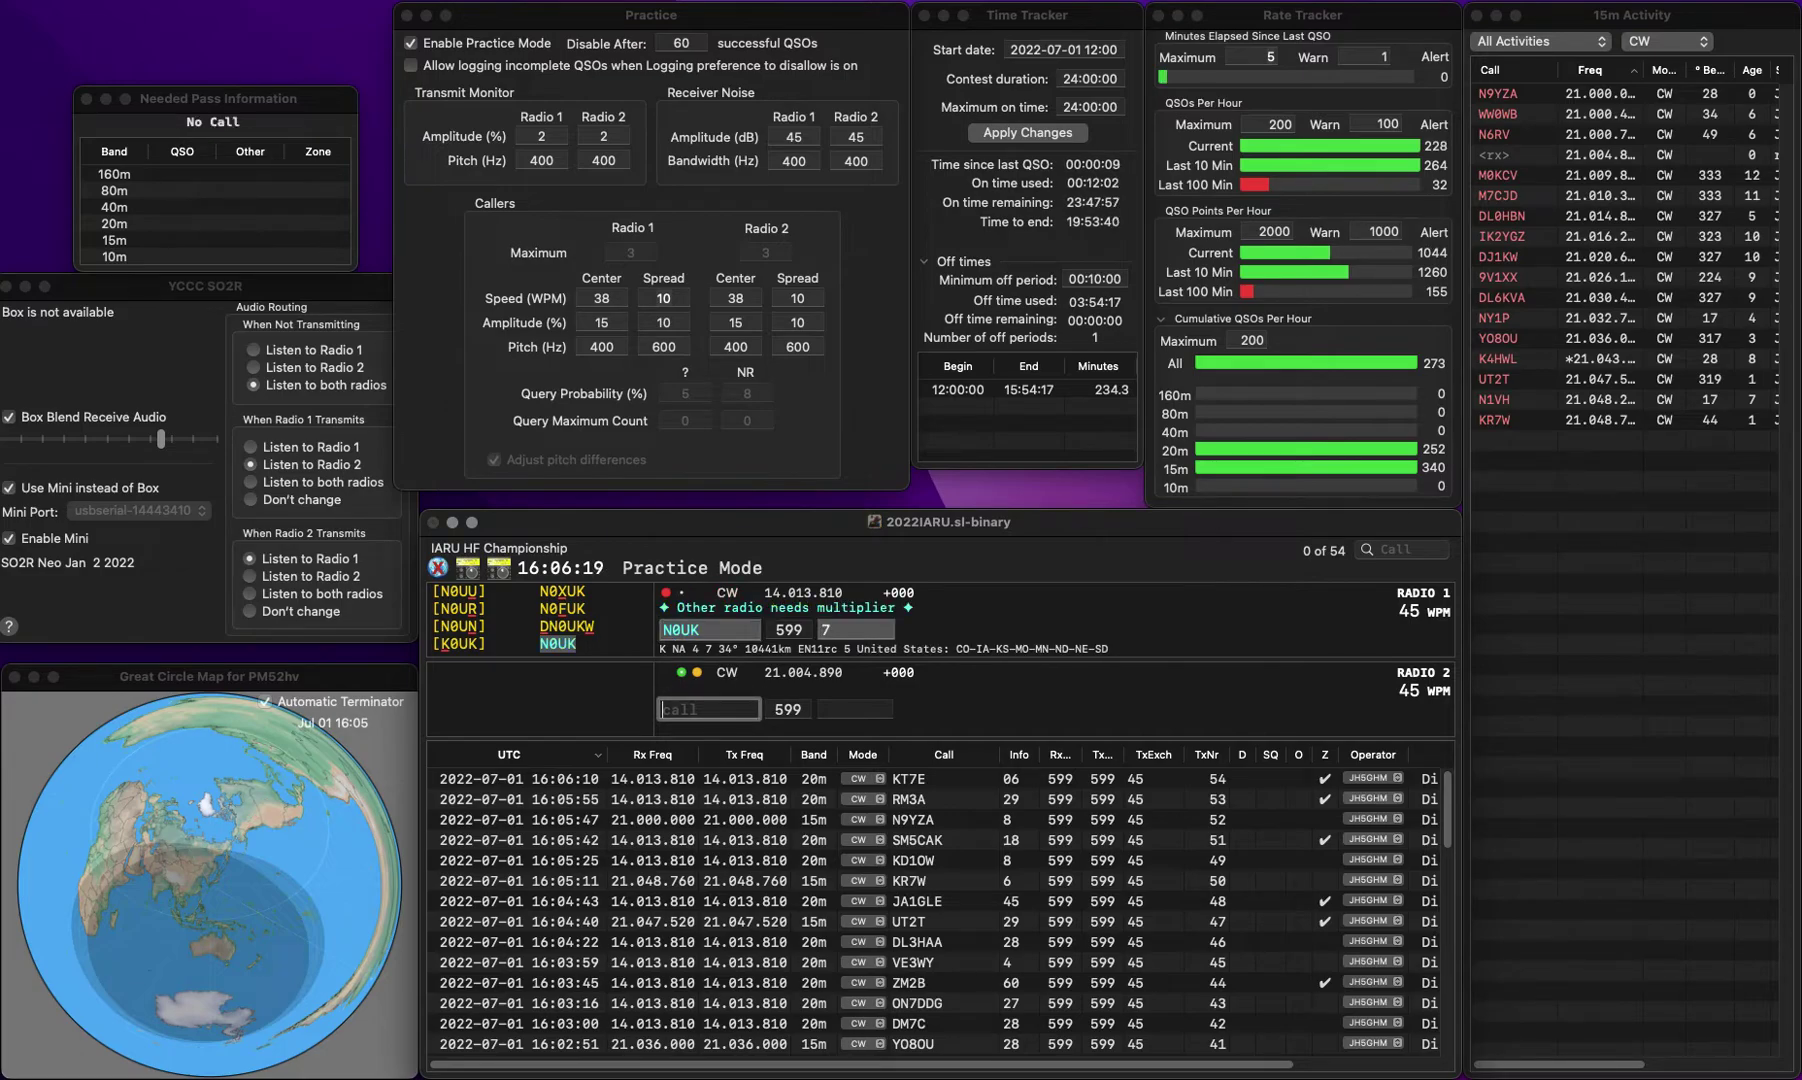
text(W1UED)
key(Up)
key(Tab)
key(Return)
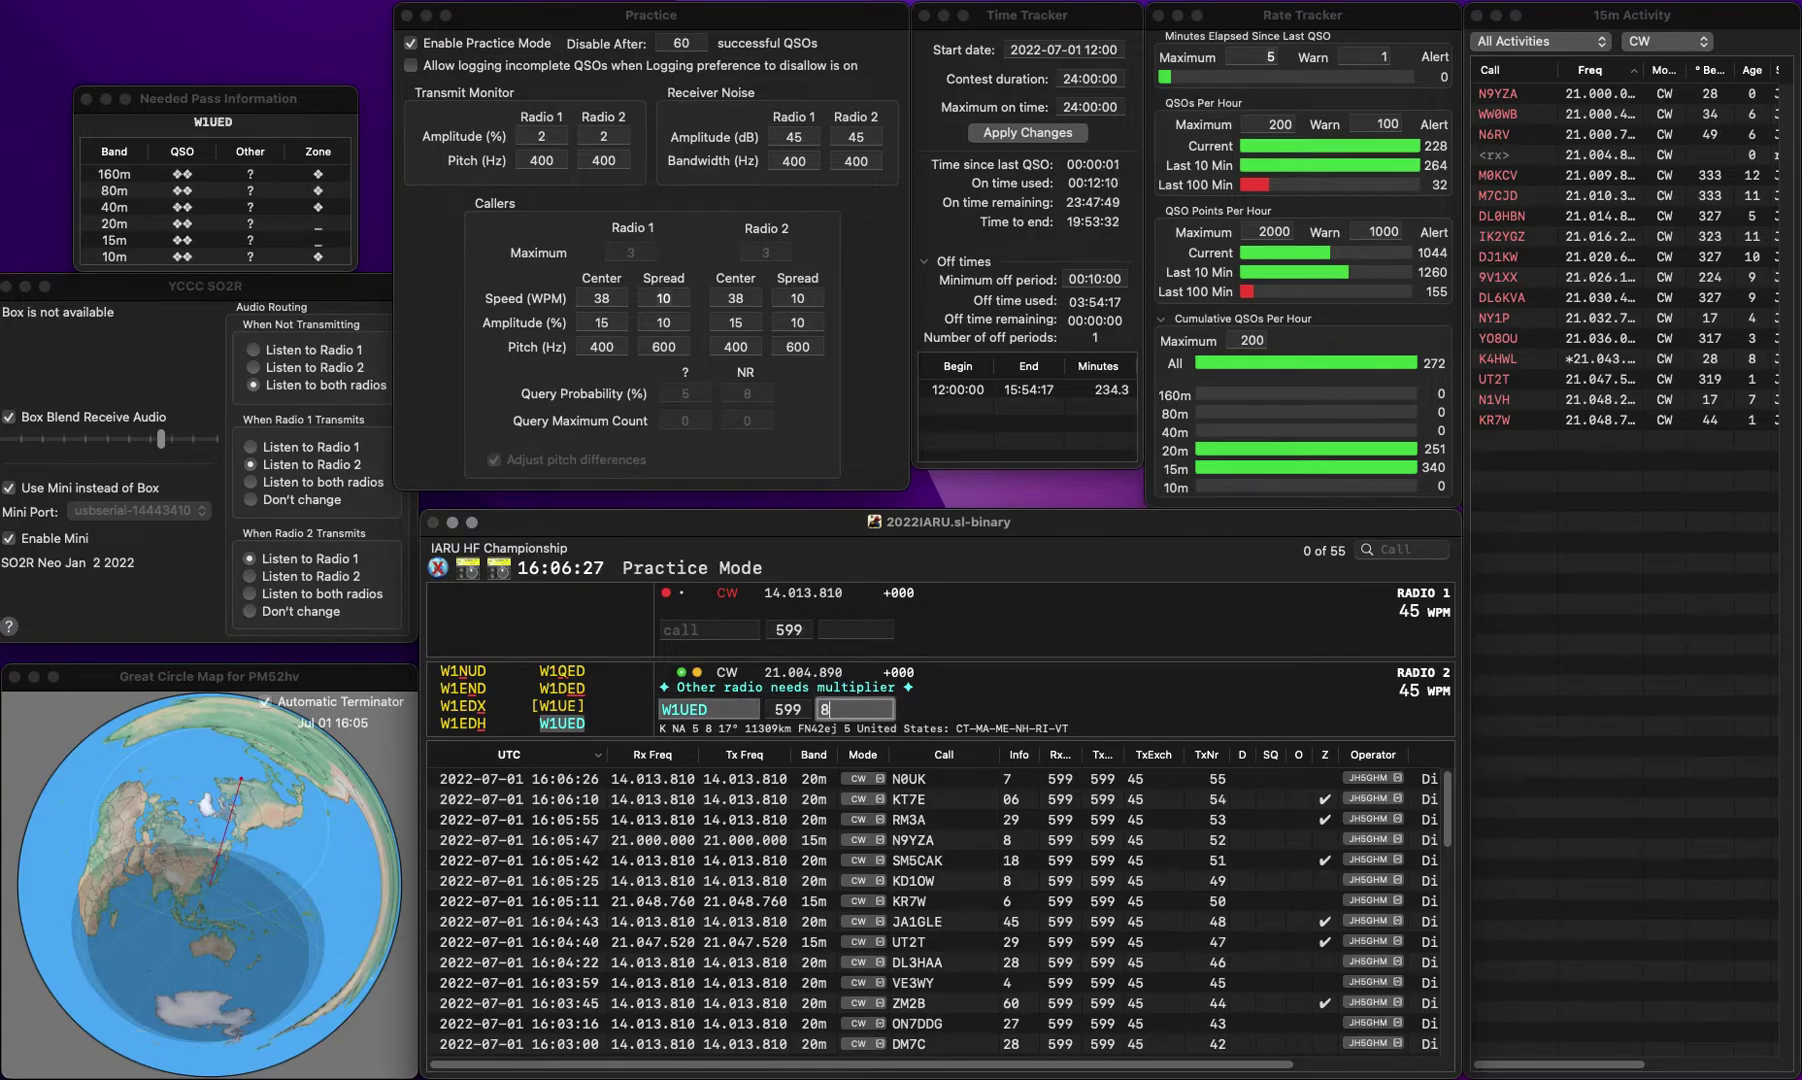
key(Return)
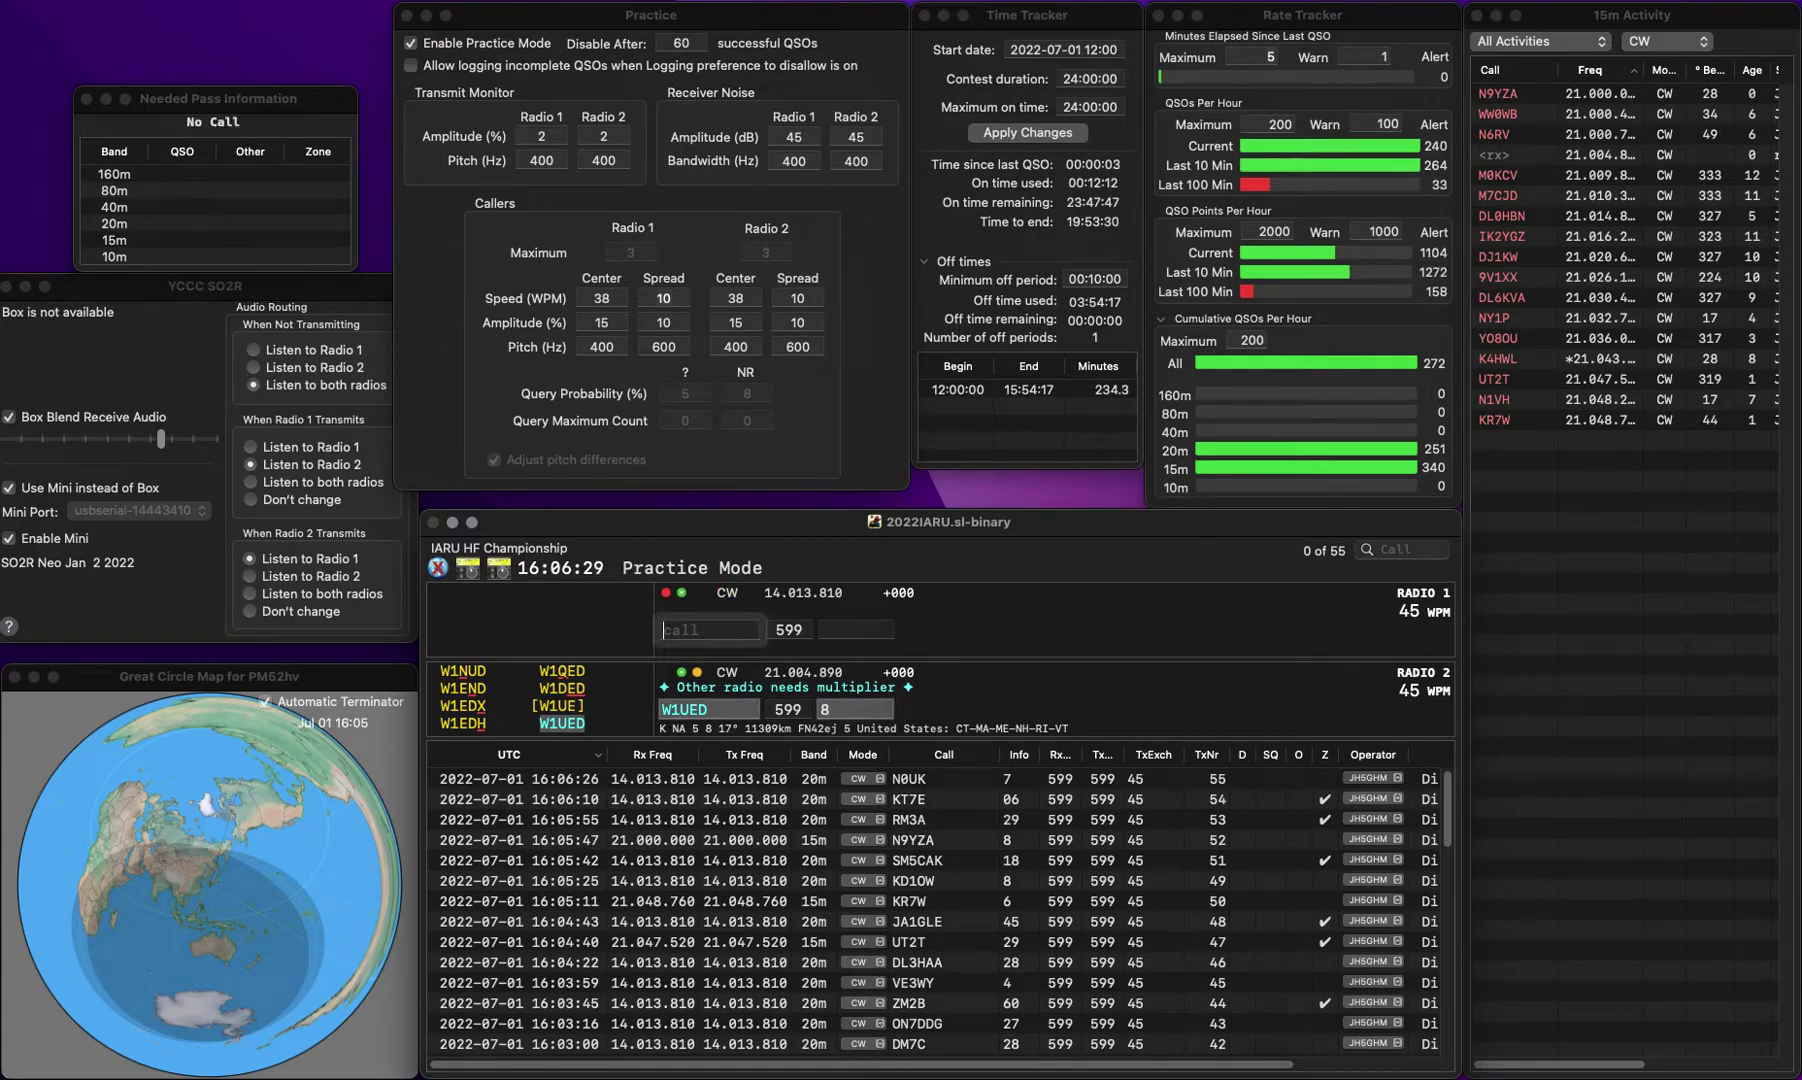
text(R4FDH)
key(Return)
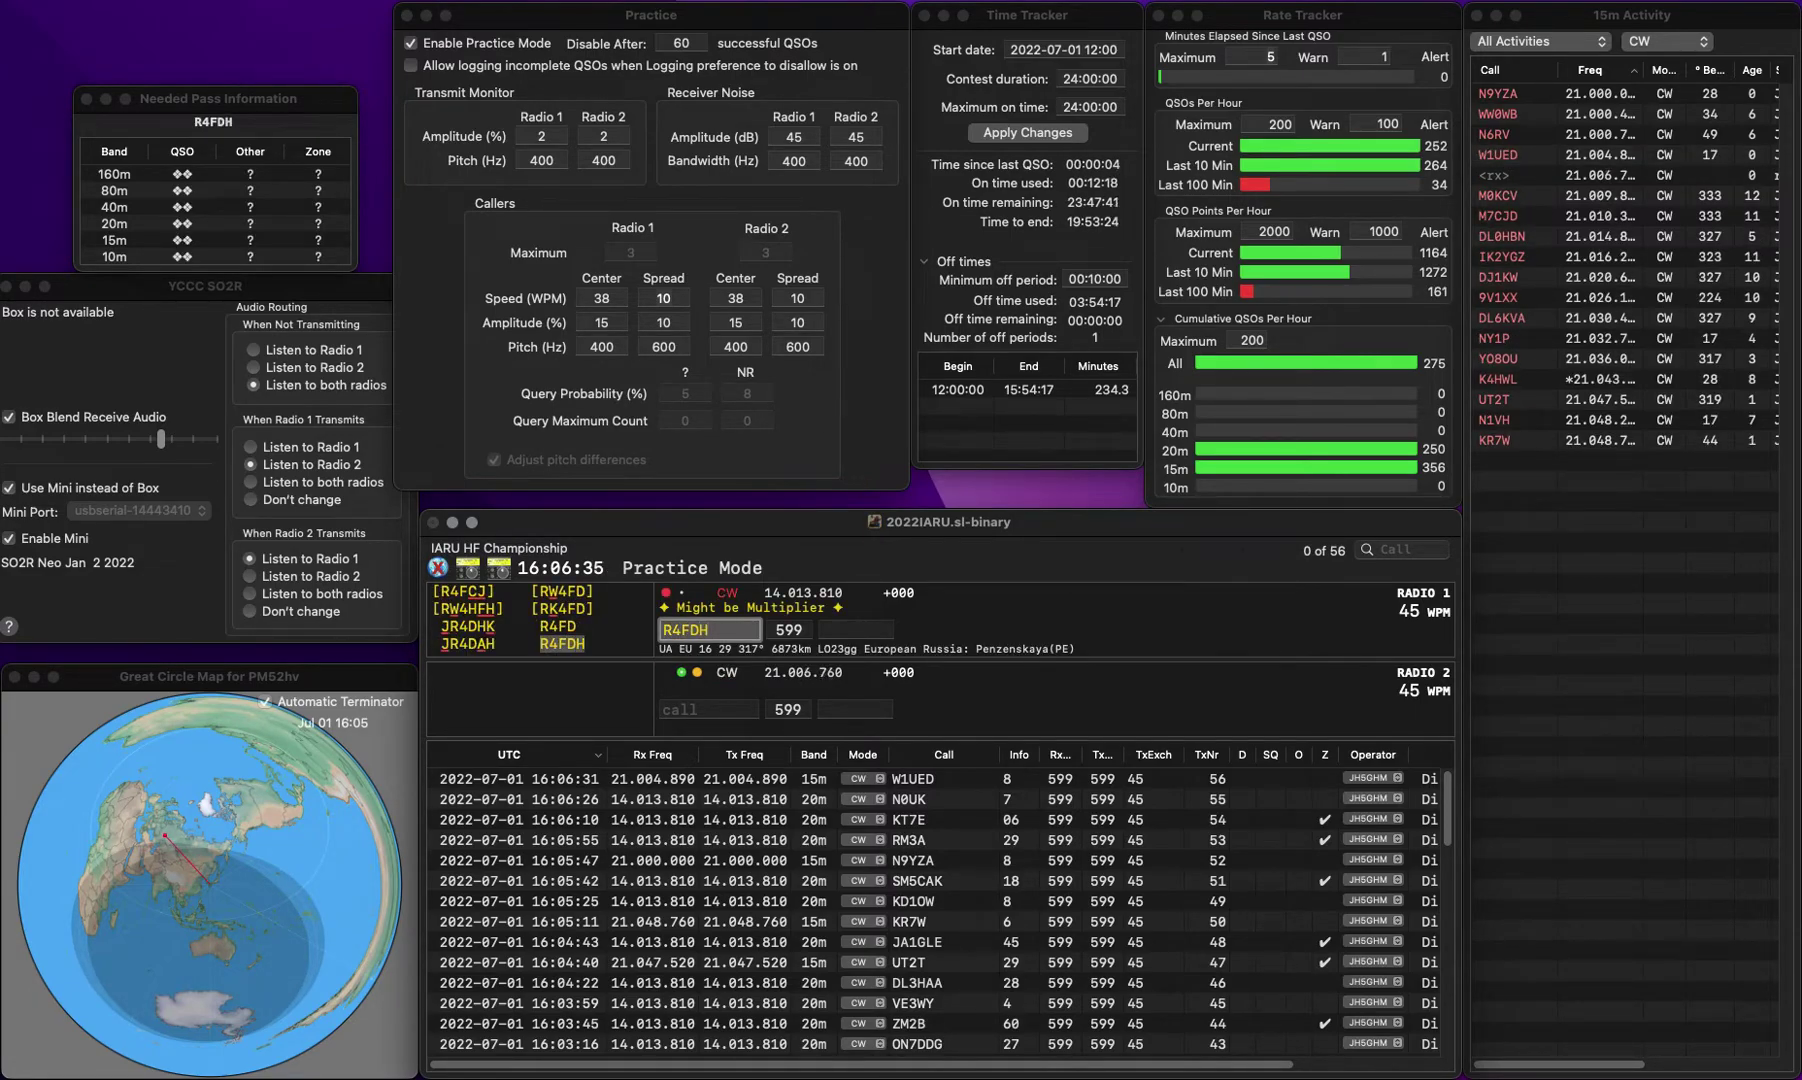
key(space)
key(Return)
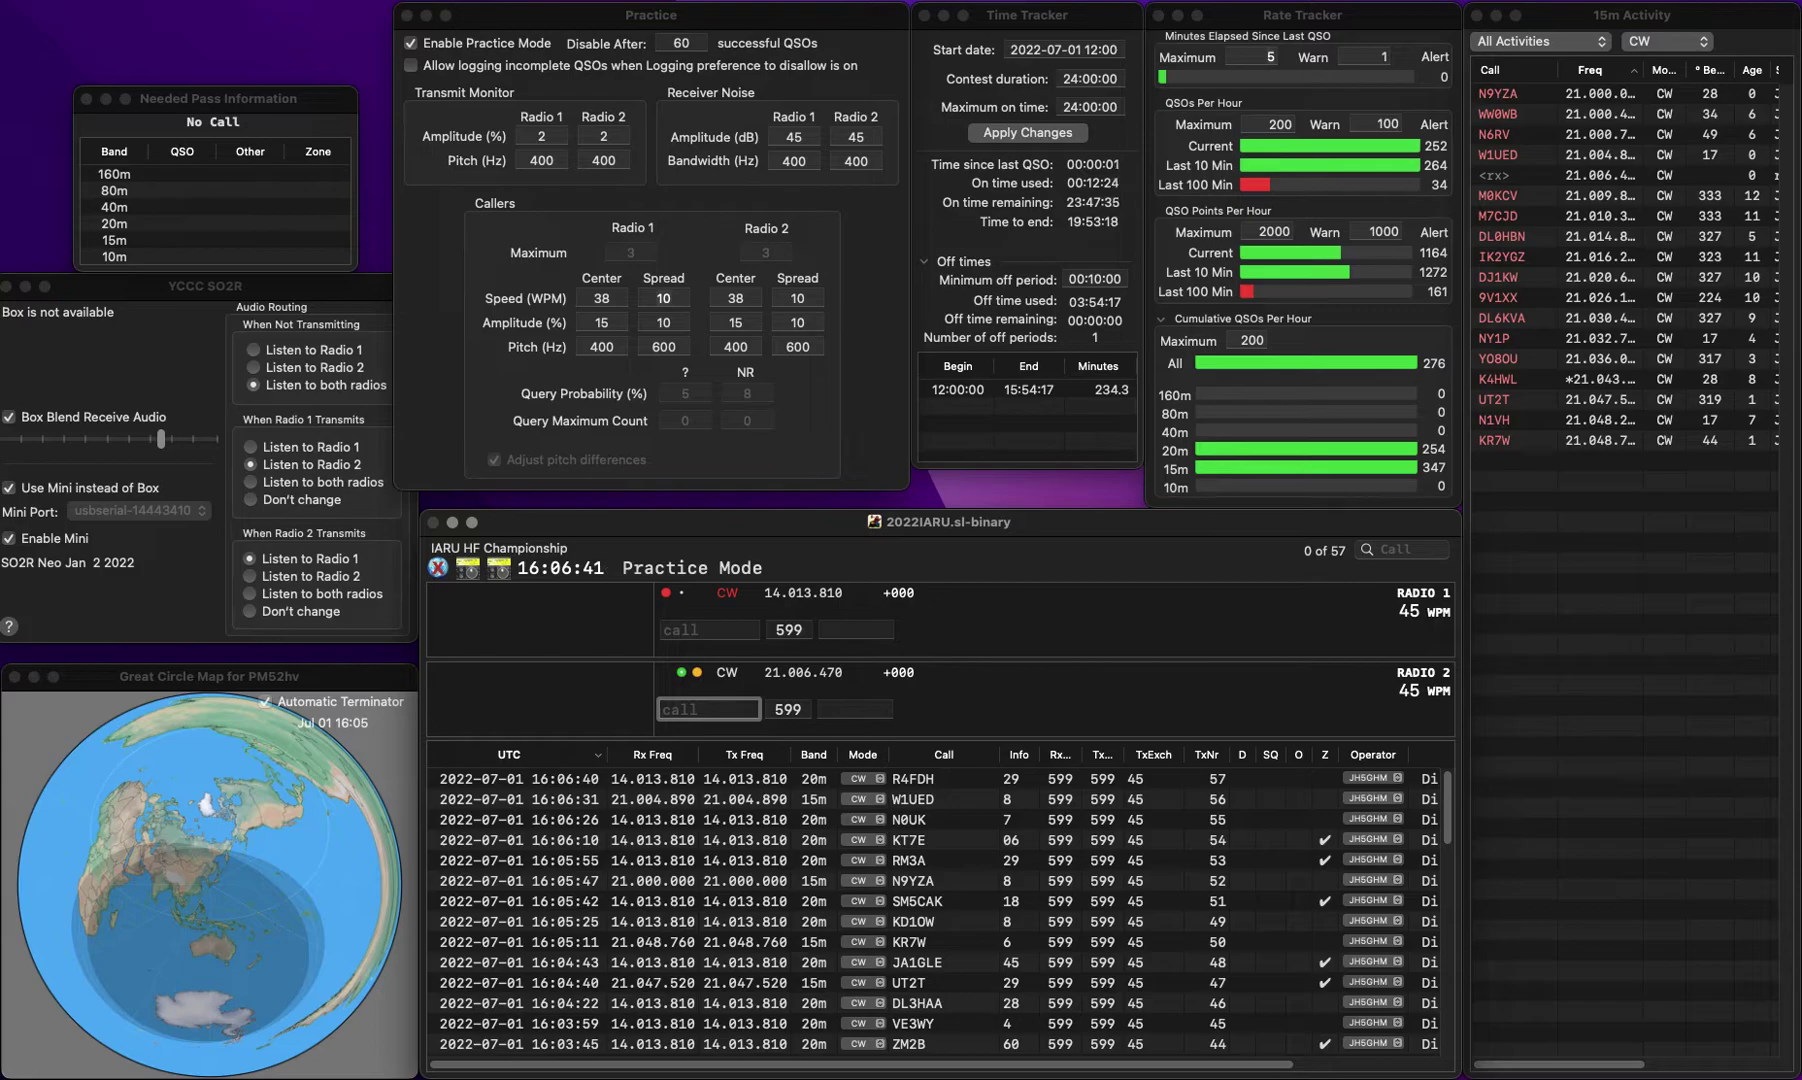
Step: Enter NQ4D with exchange 8 on Radio 1
key(Up)
text(NQ)
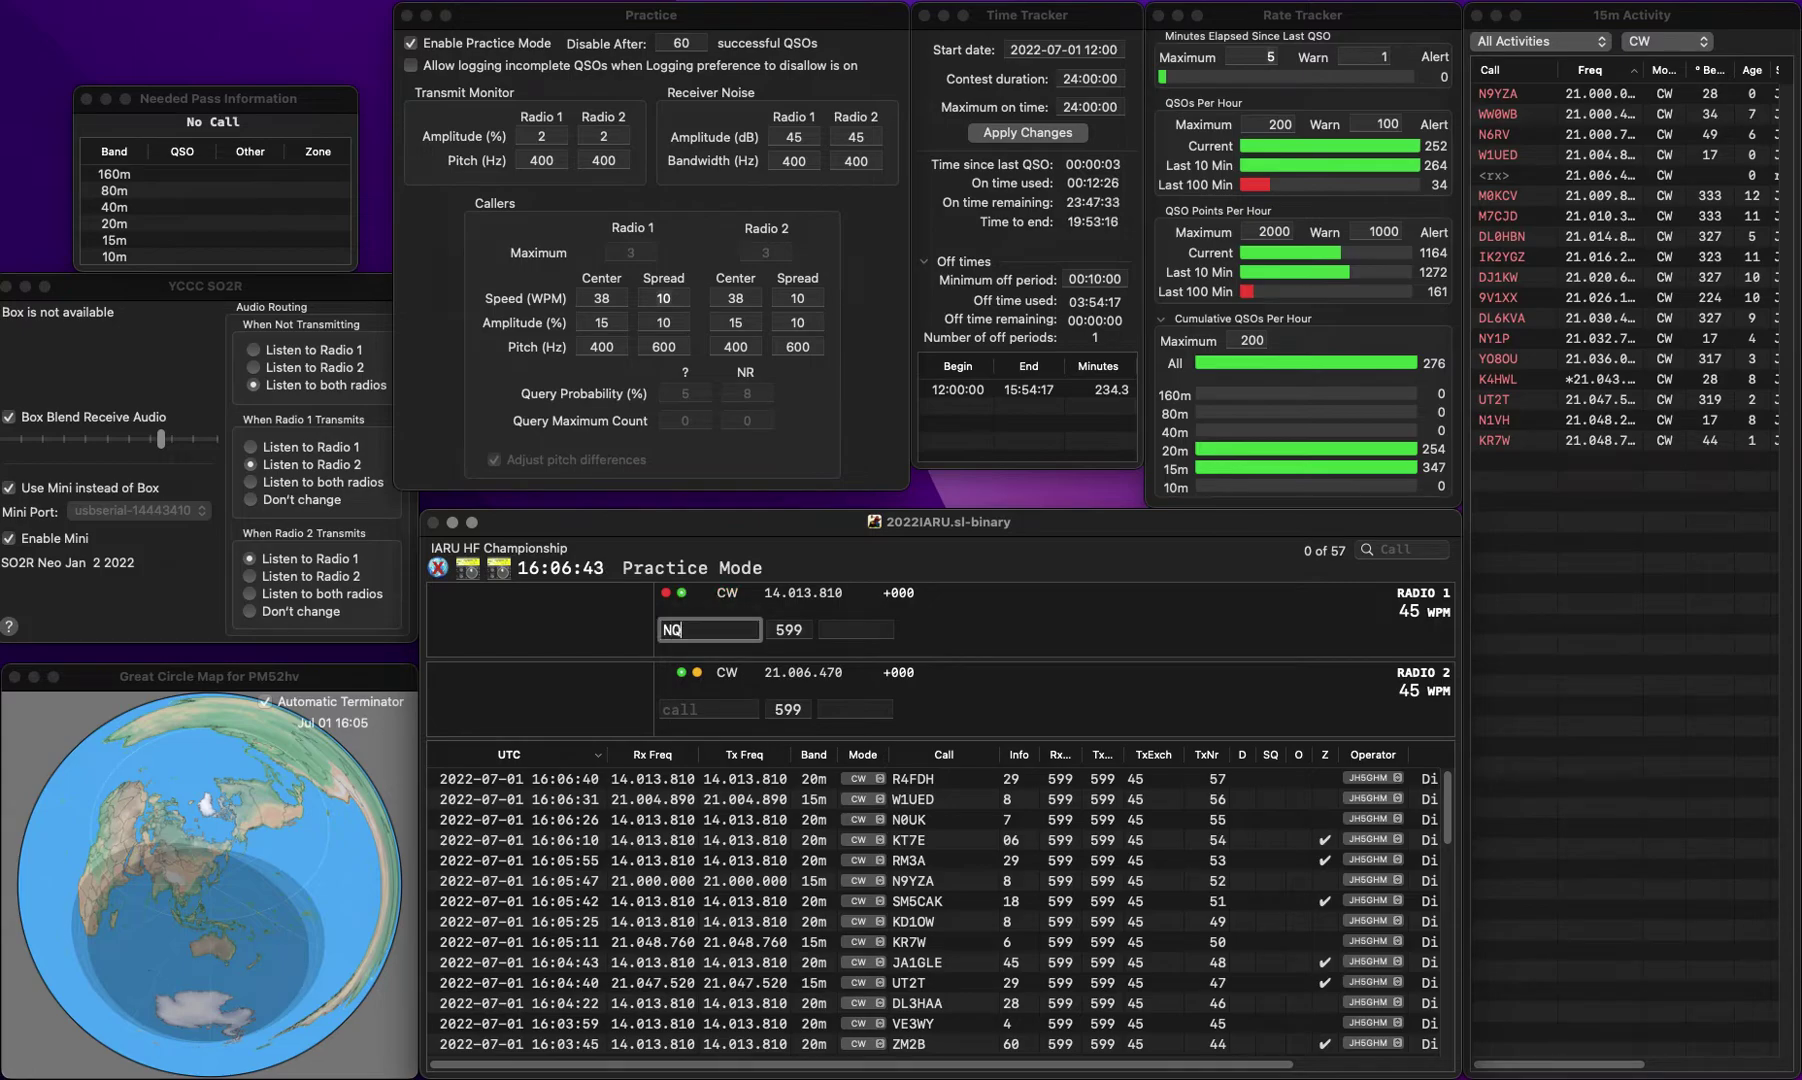
text(4D)
key(Return)
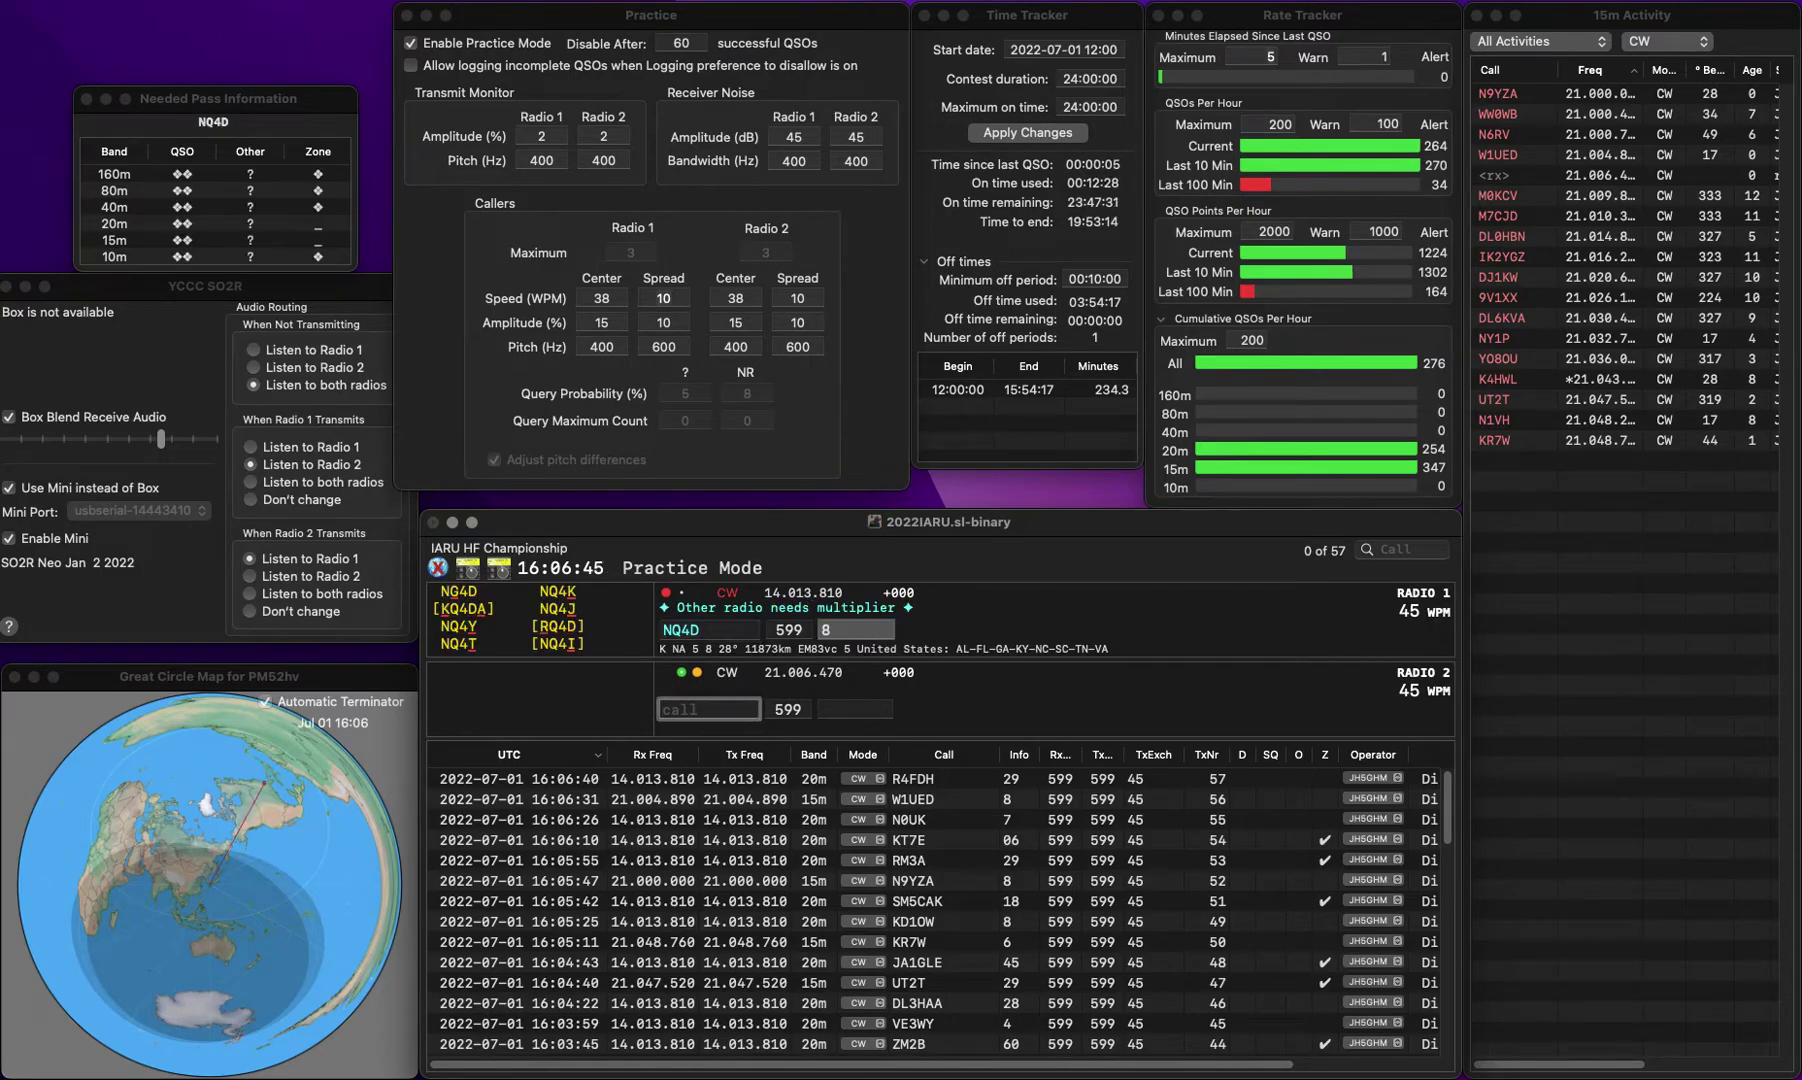
text(W)
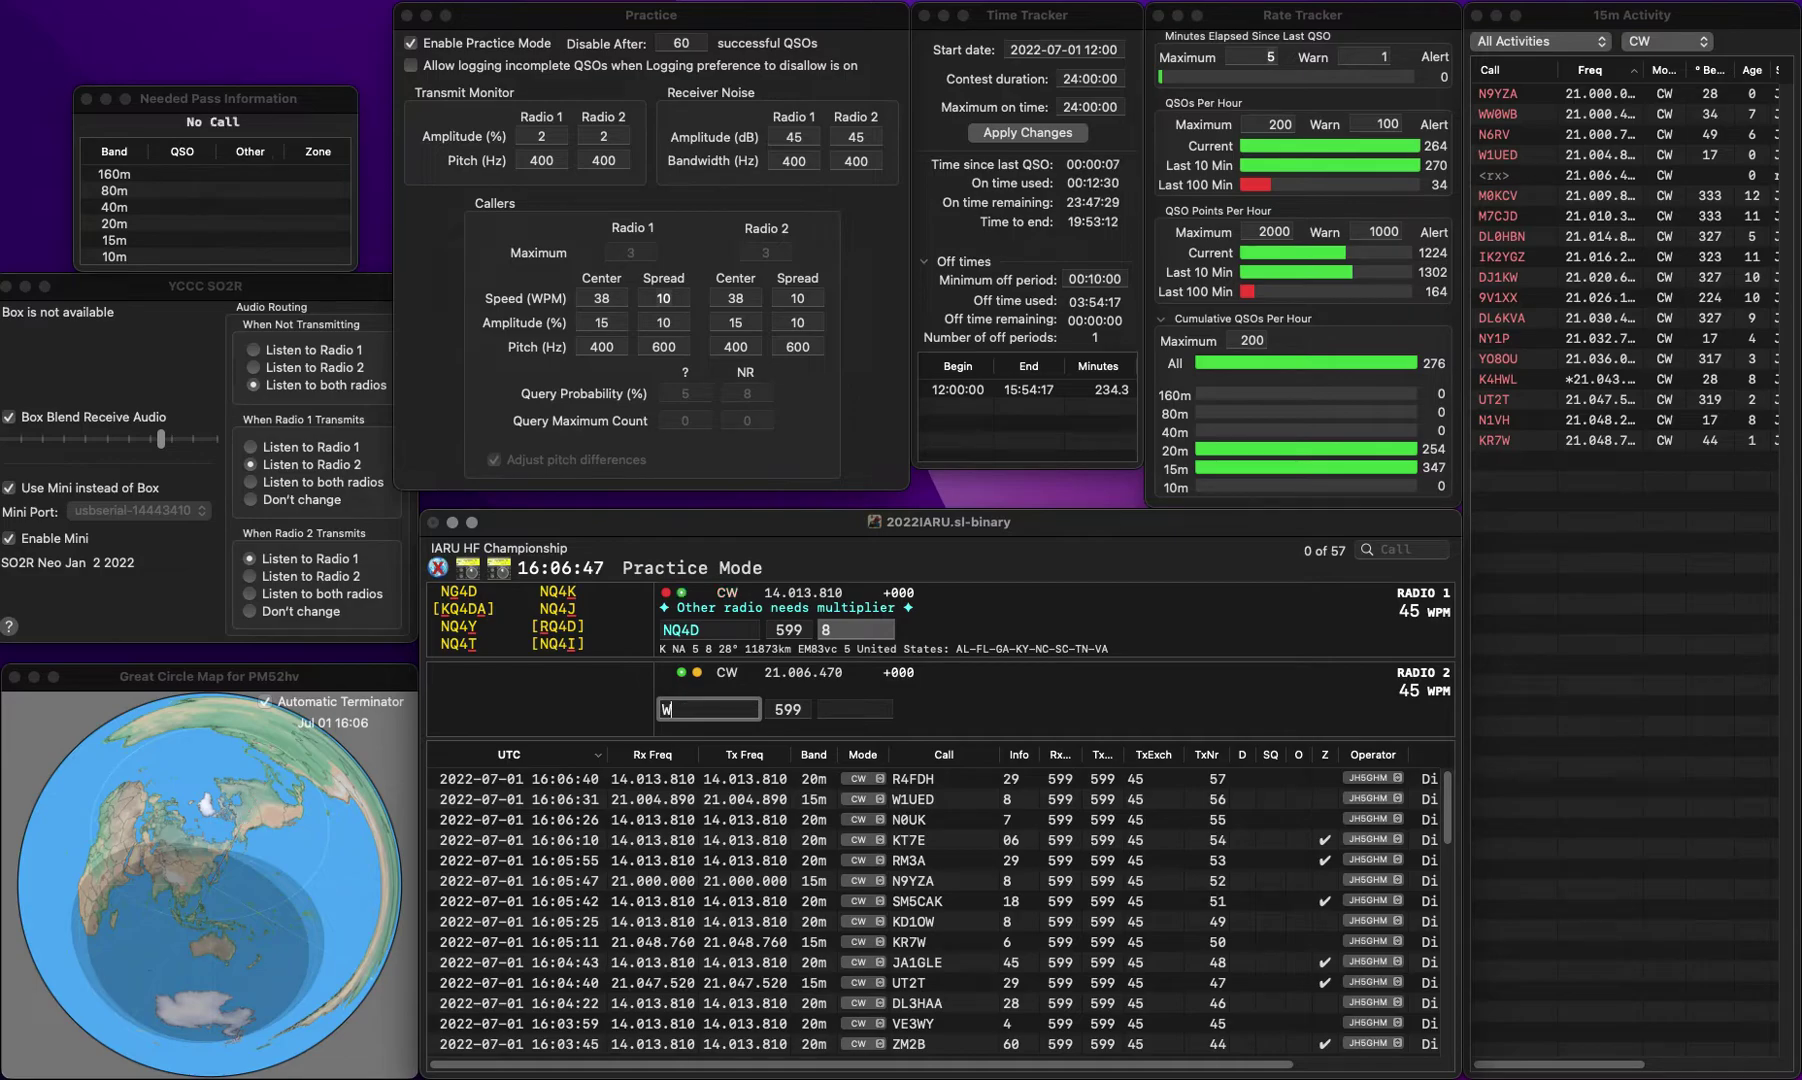
text(0OWM)
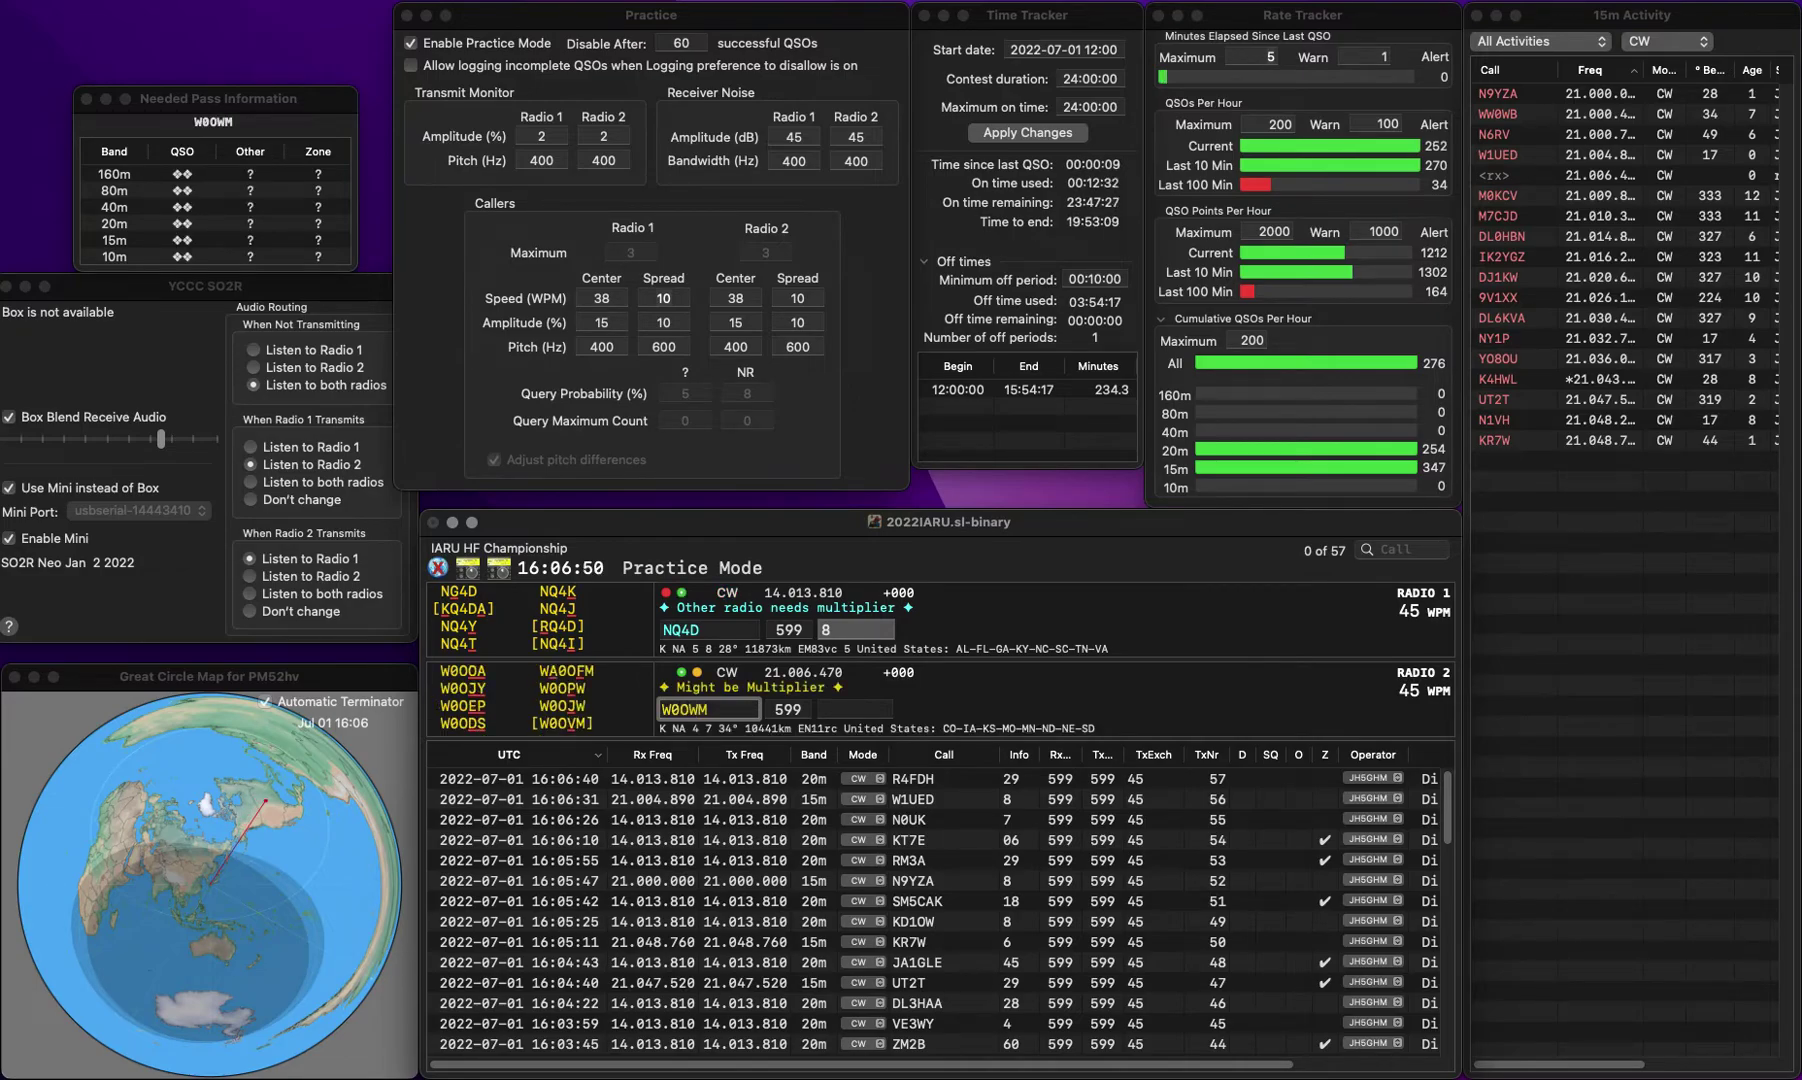
key(Return)
key(Return)
key(BackSpace)
key(BackSpace)
text(VM)
key(Return)
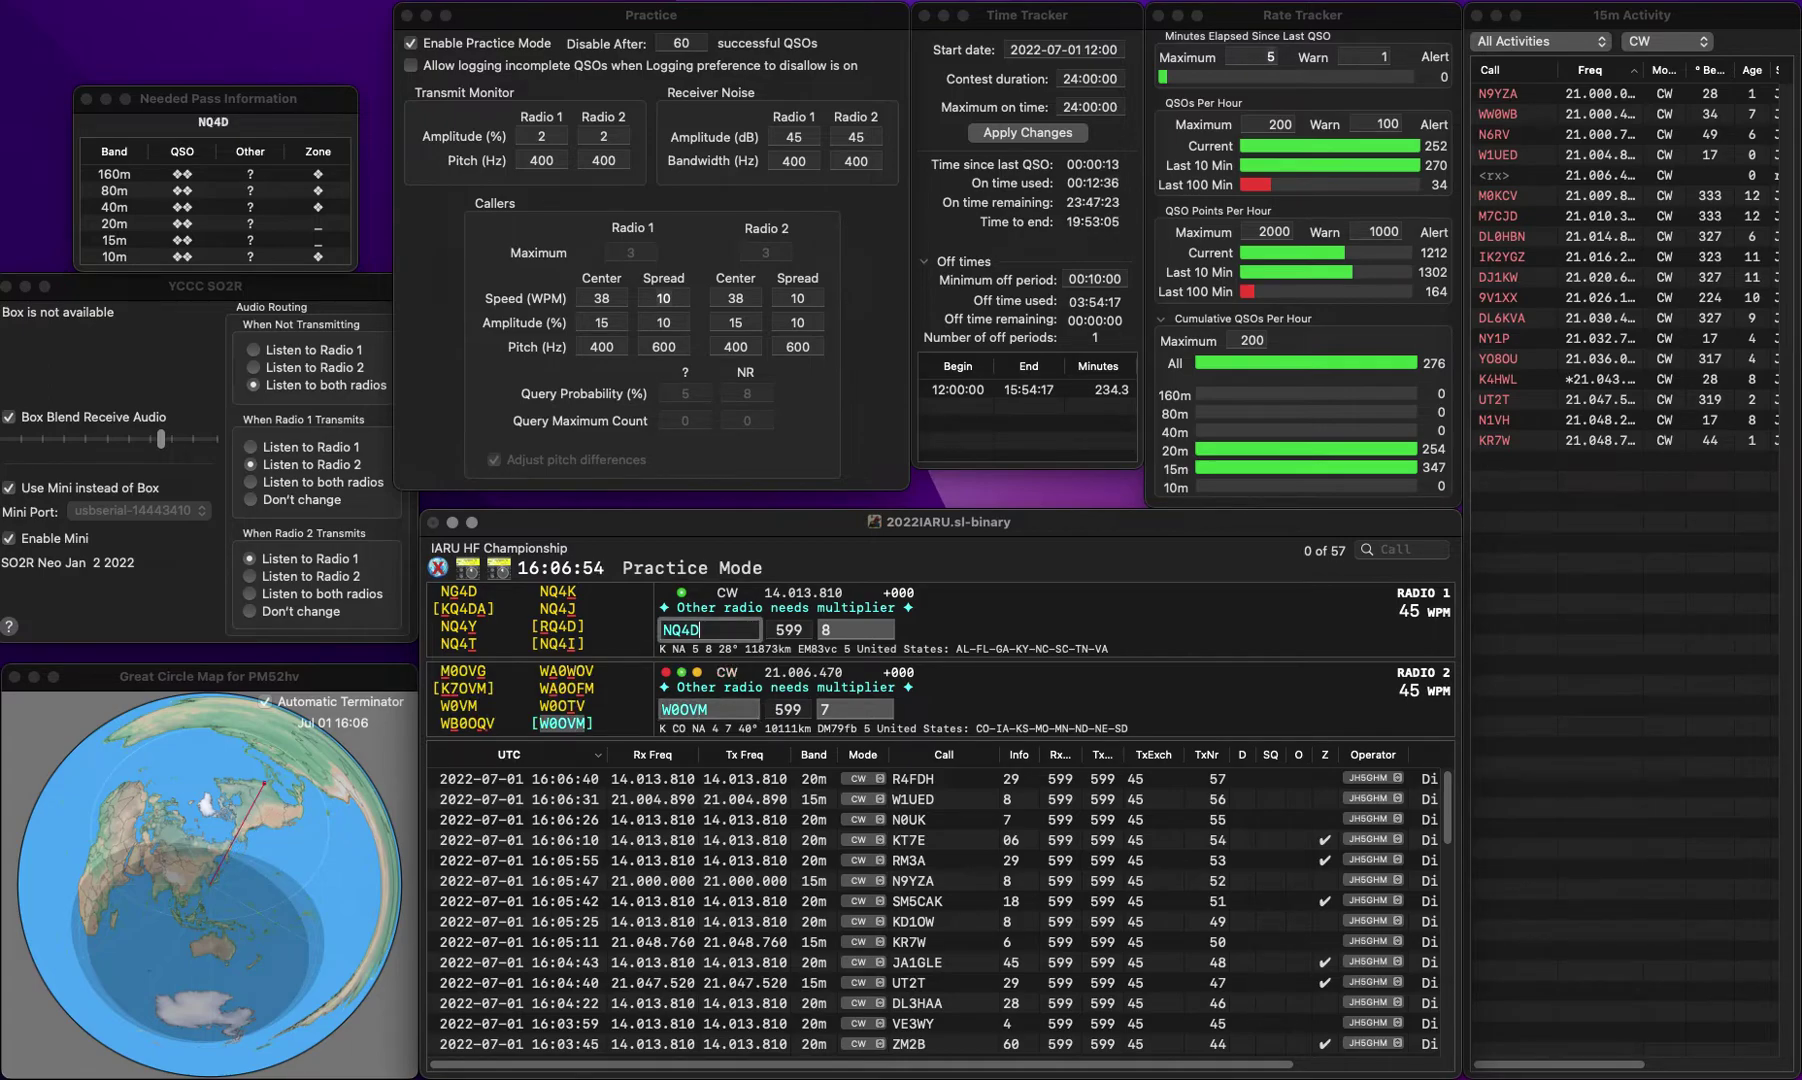
key(Return)
key(BackSpace)
key(BackSpace)
text(5D)
key(Return)
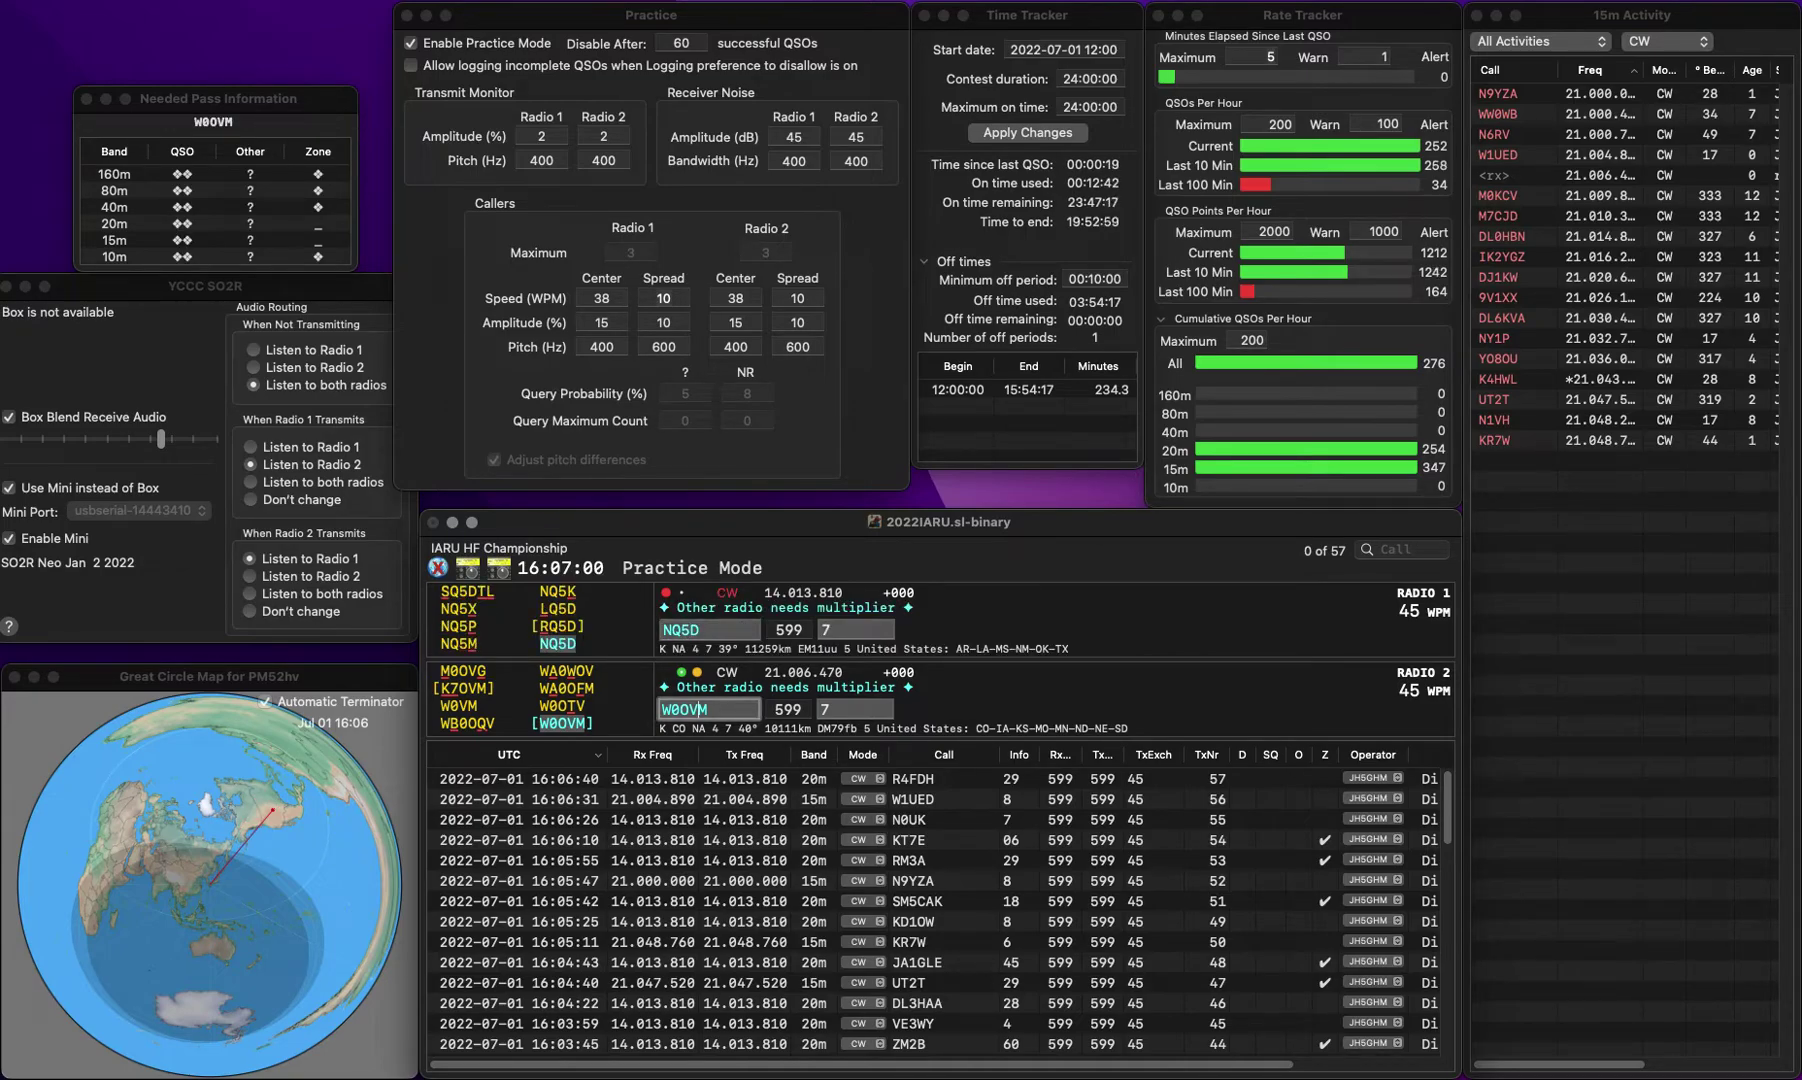
key(BackSpace)
key(BackSpace)
text(PW)
key(Return)
key(Return)
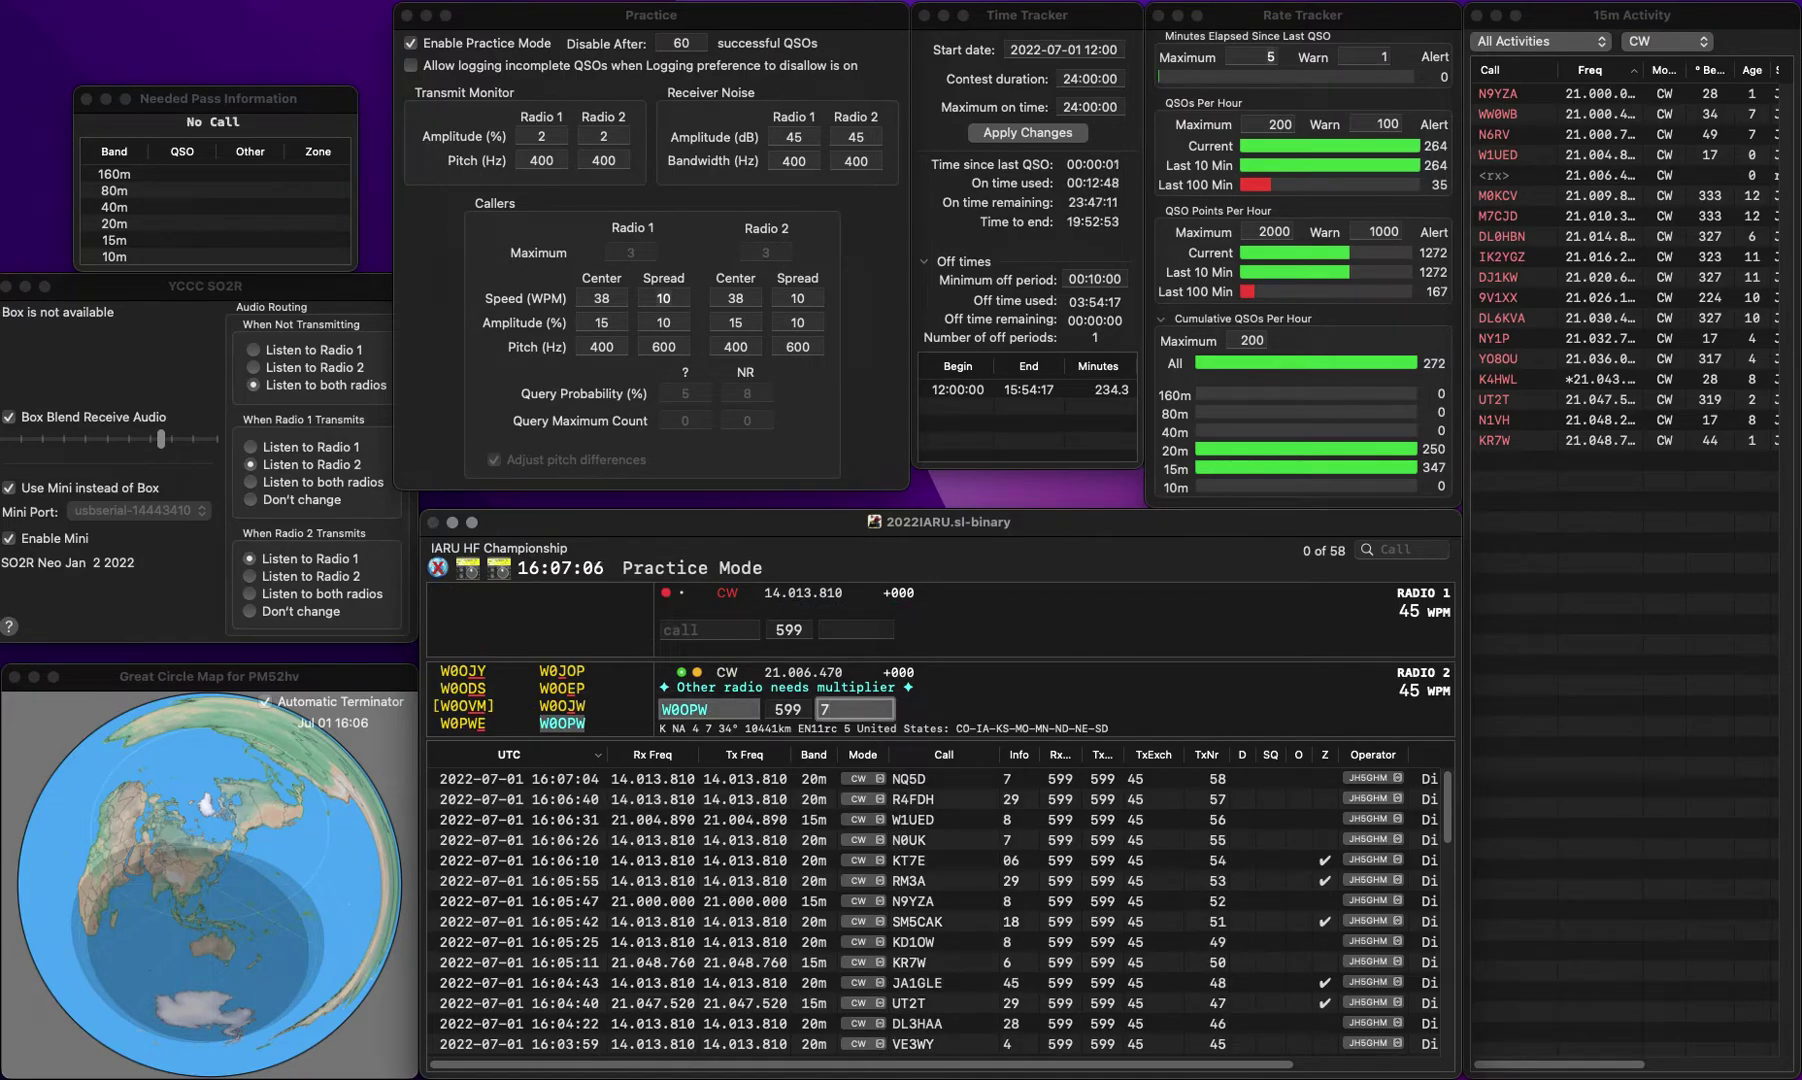
key(Return)
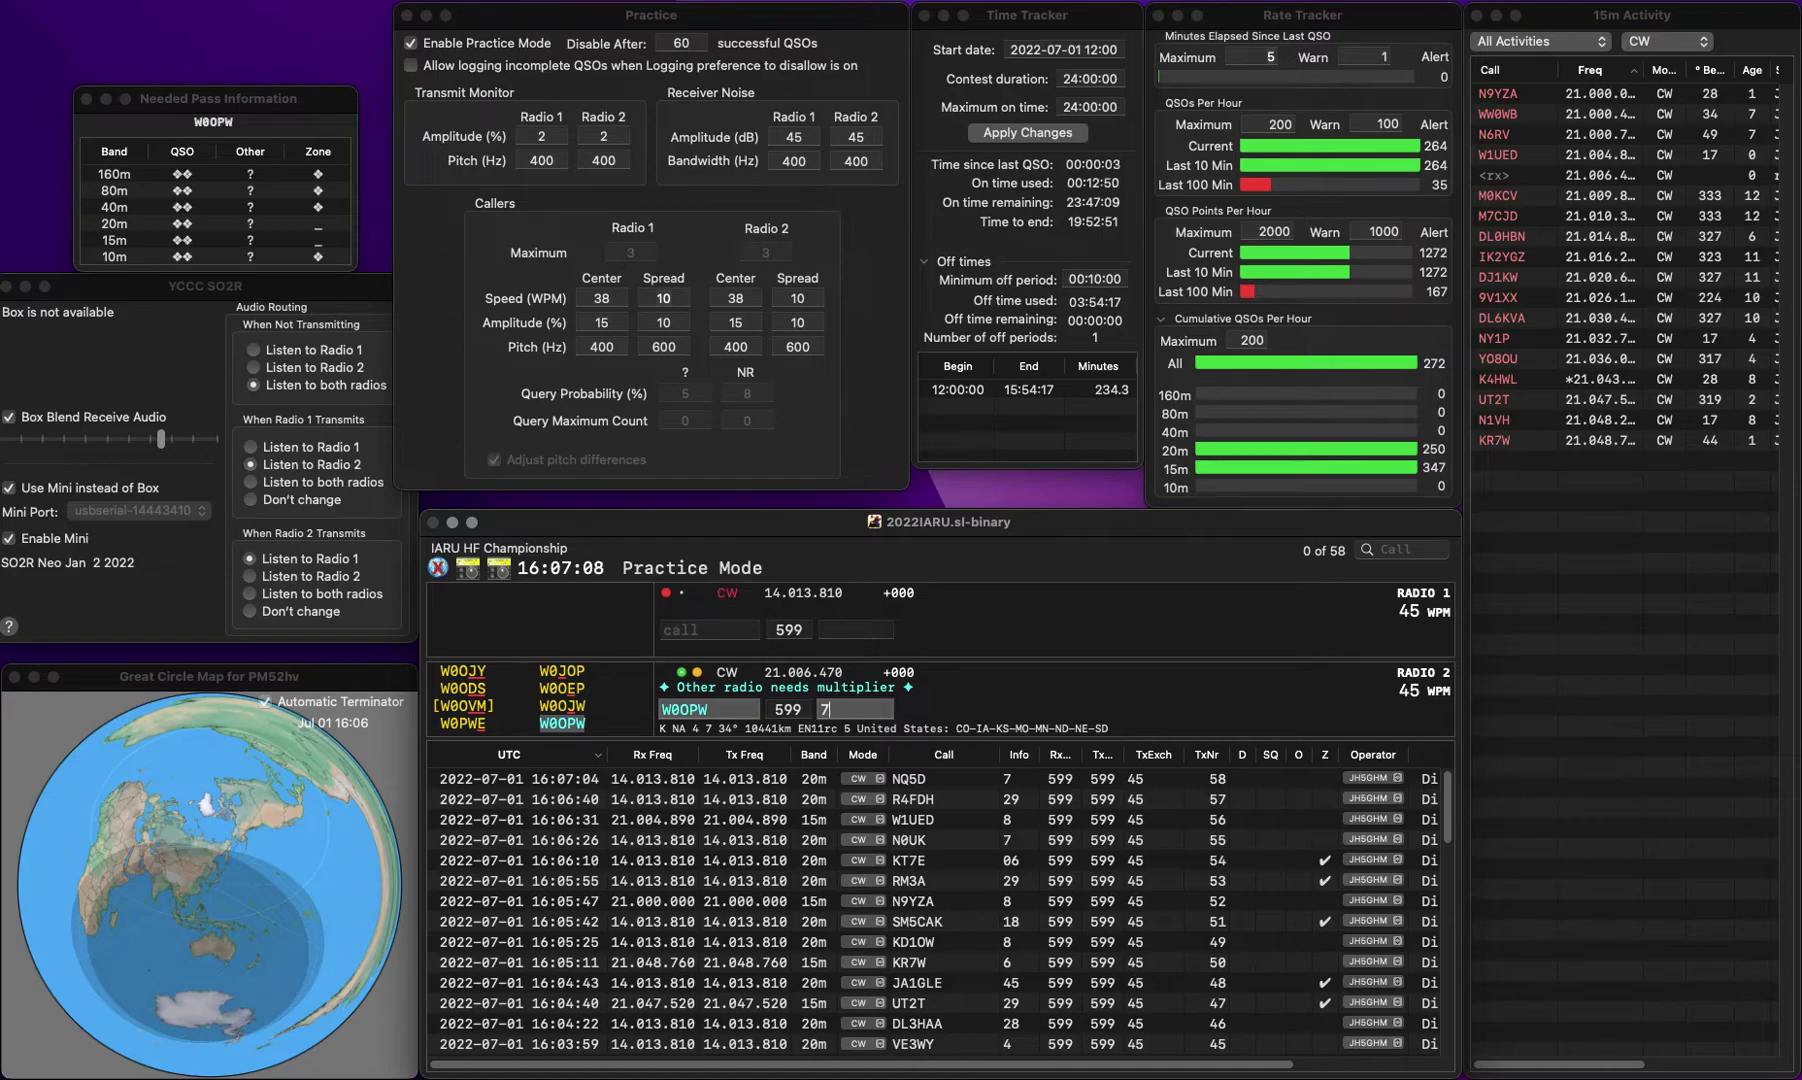
text(N6AF)
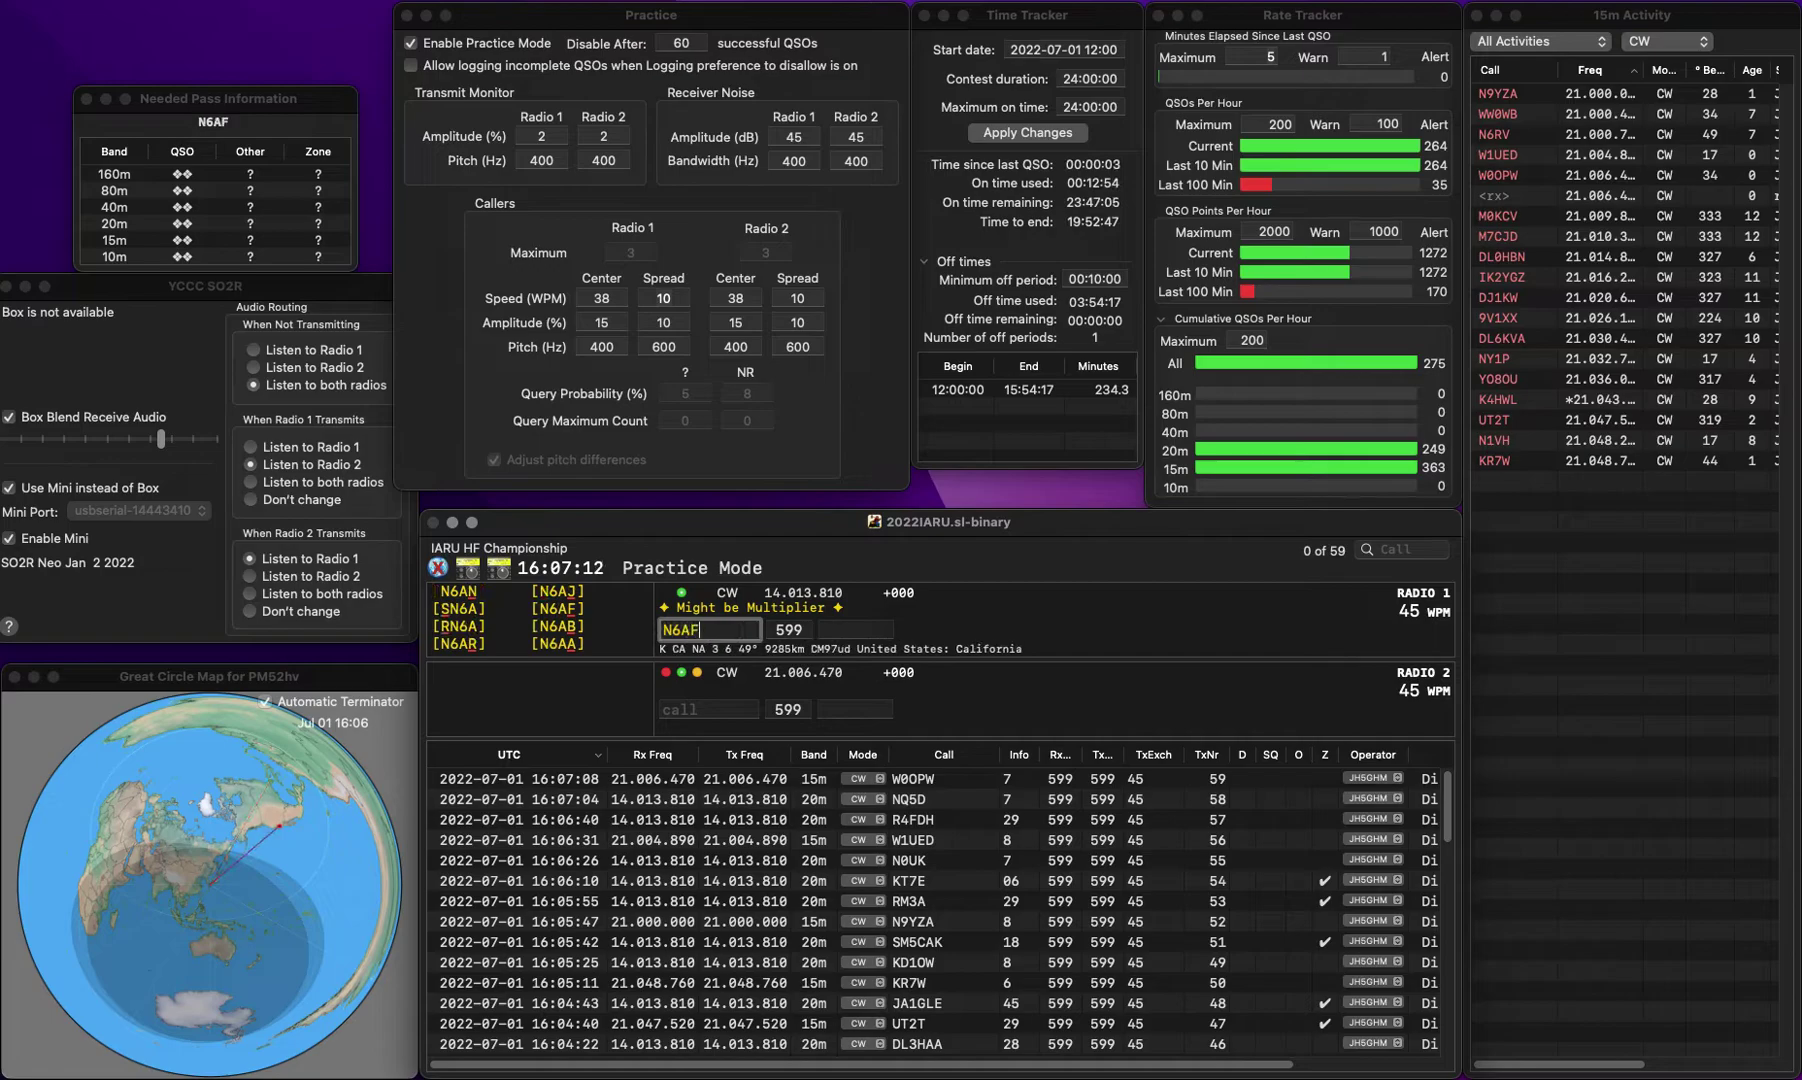
key(Return)
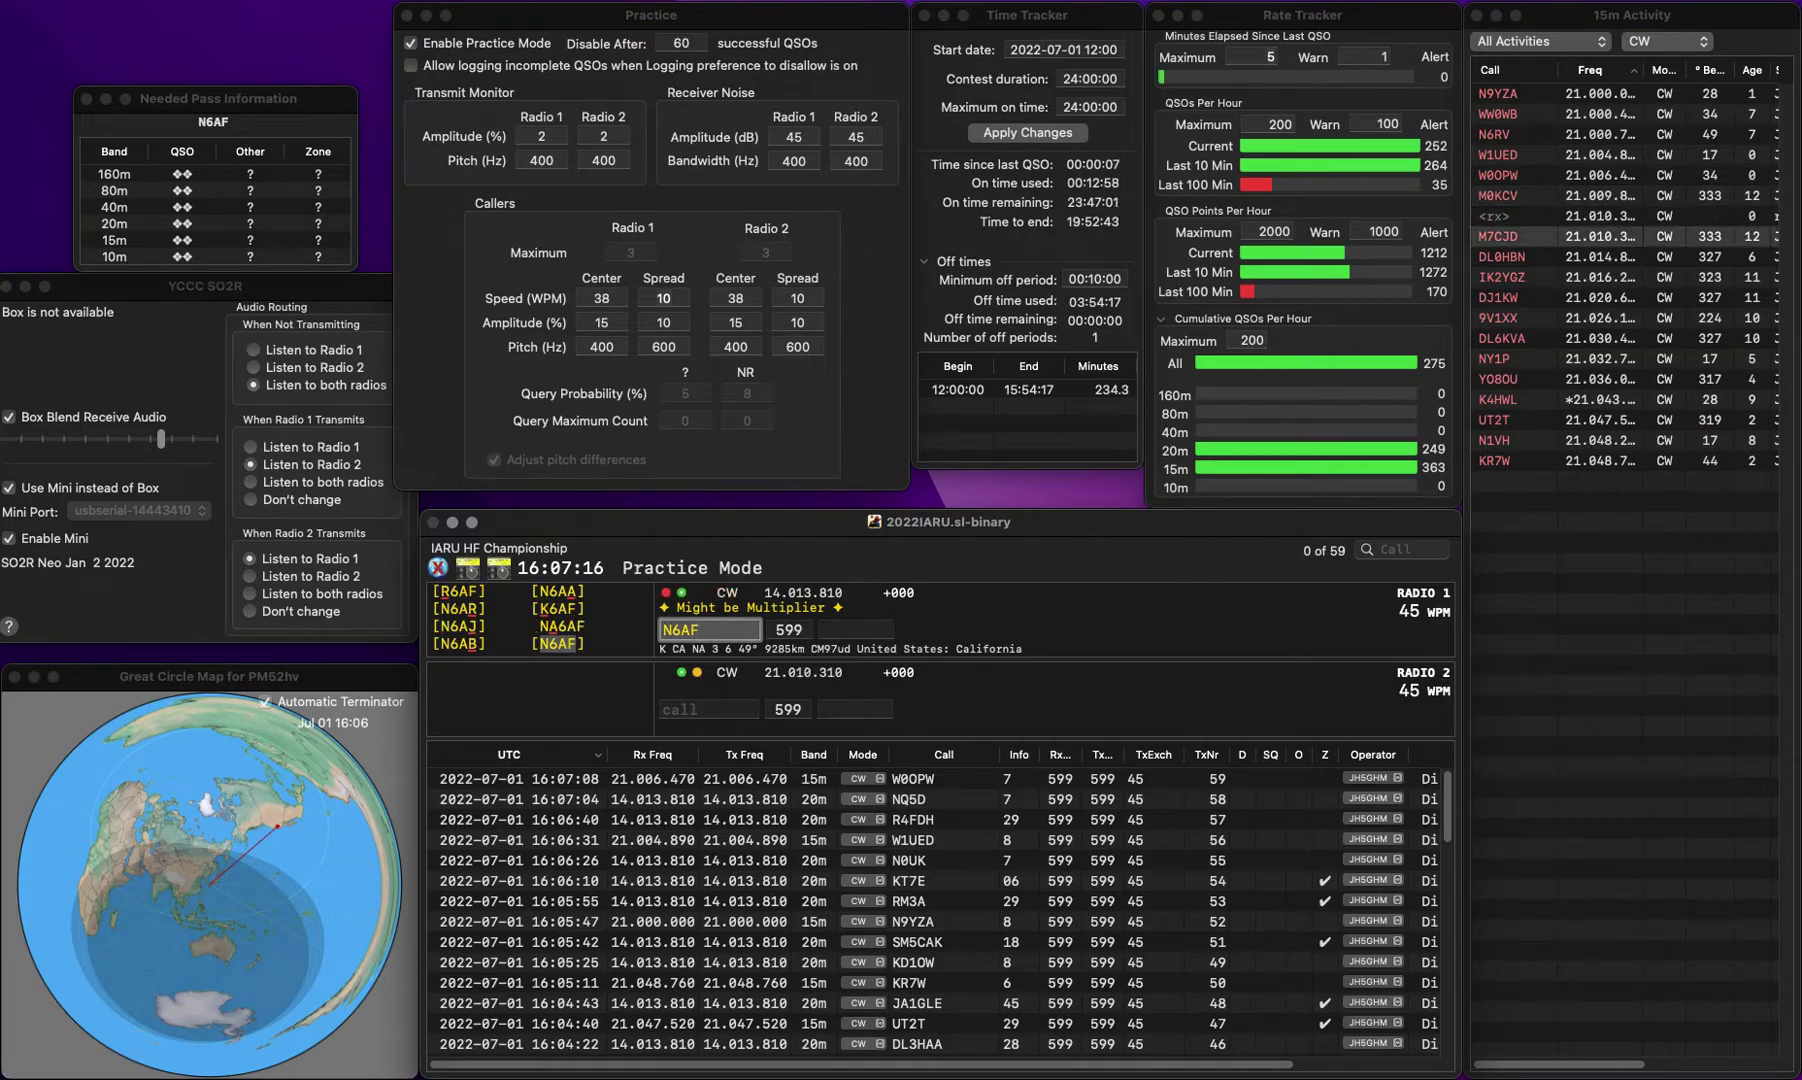
key(BackSpace)
text(R)
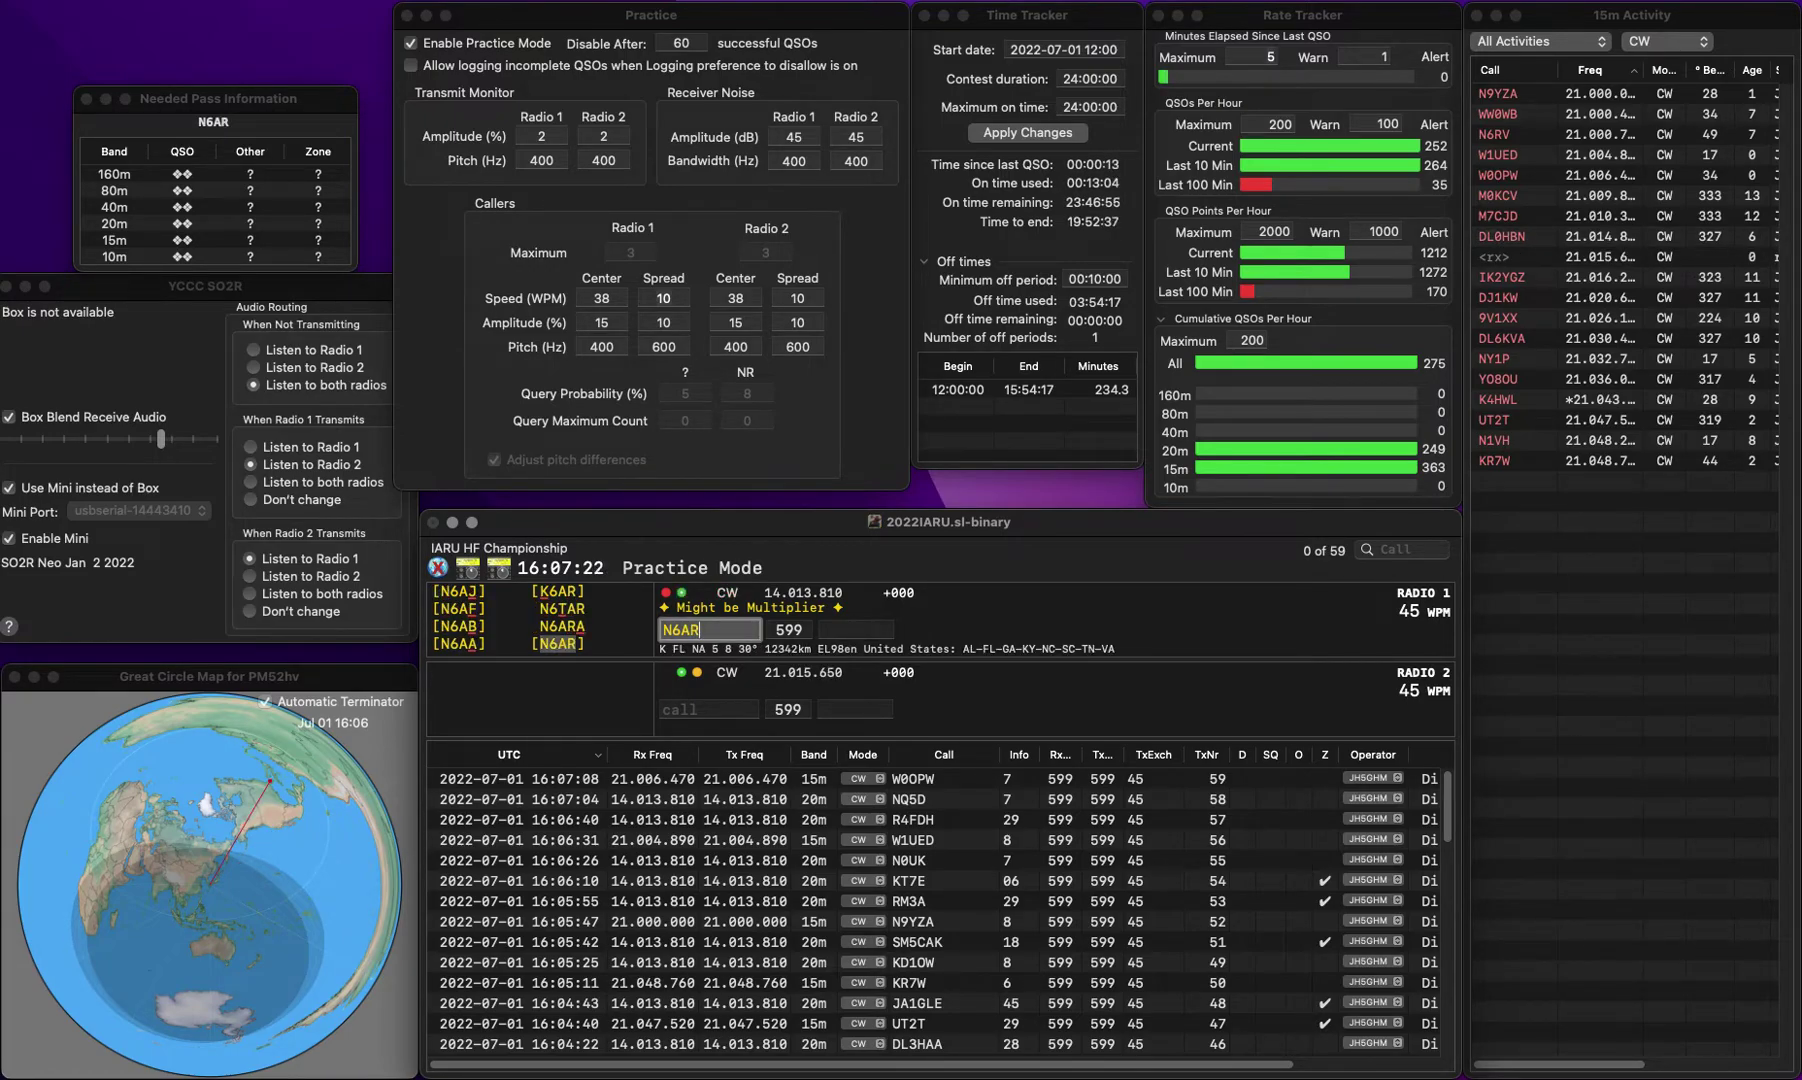
key(Return)
click(708, 709)
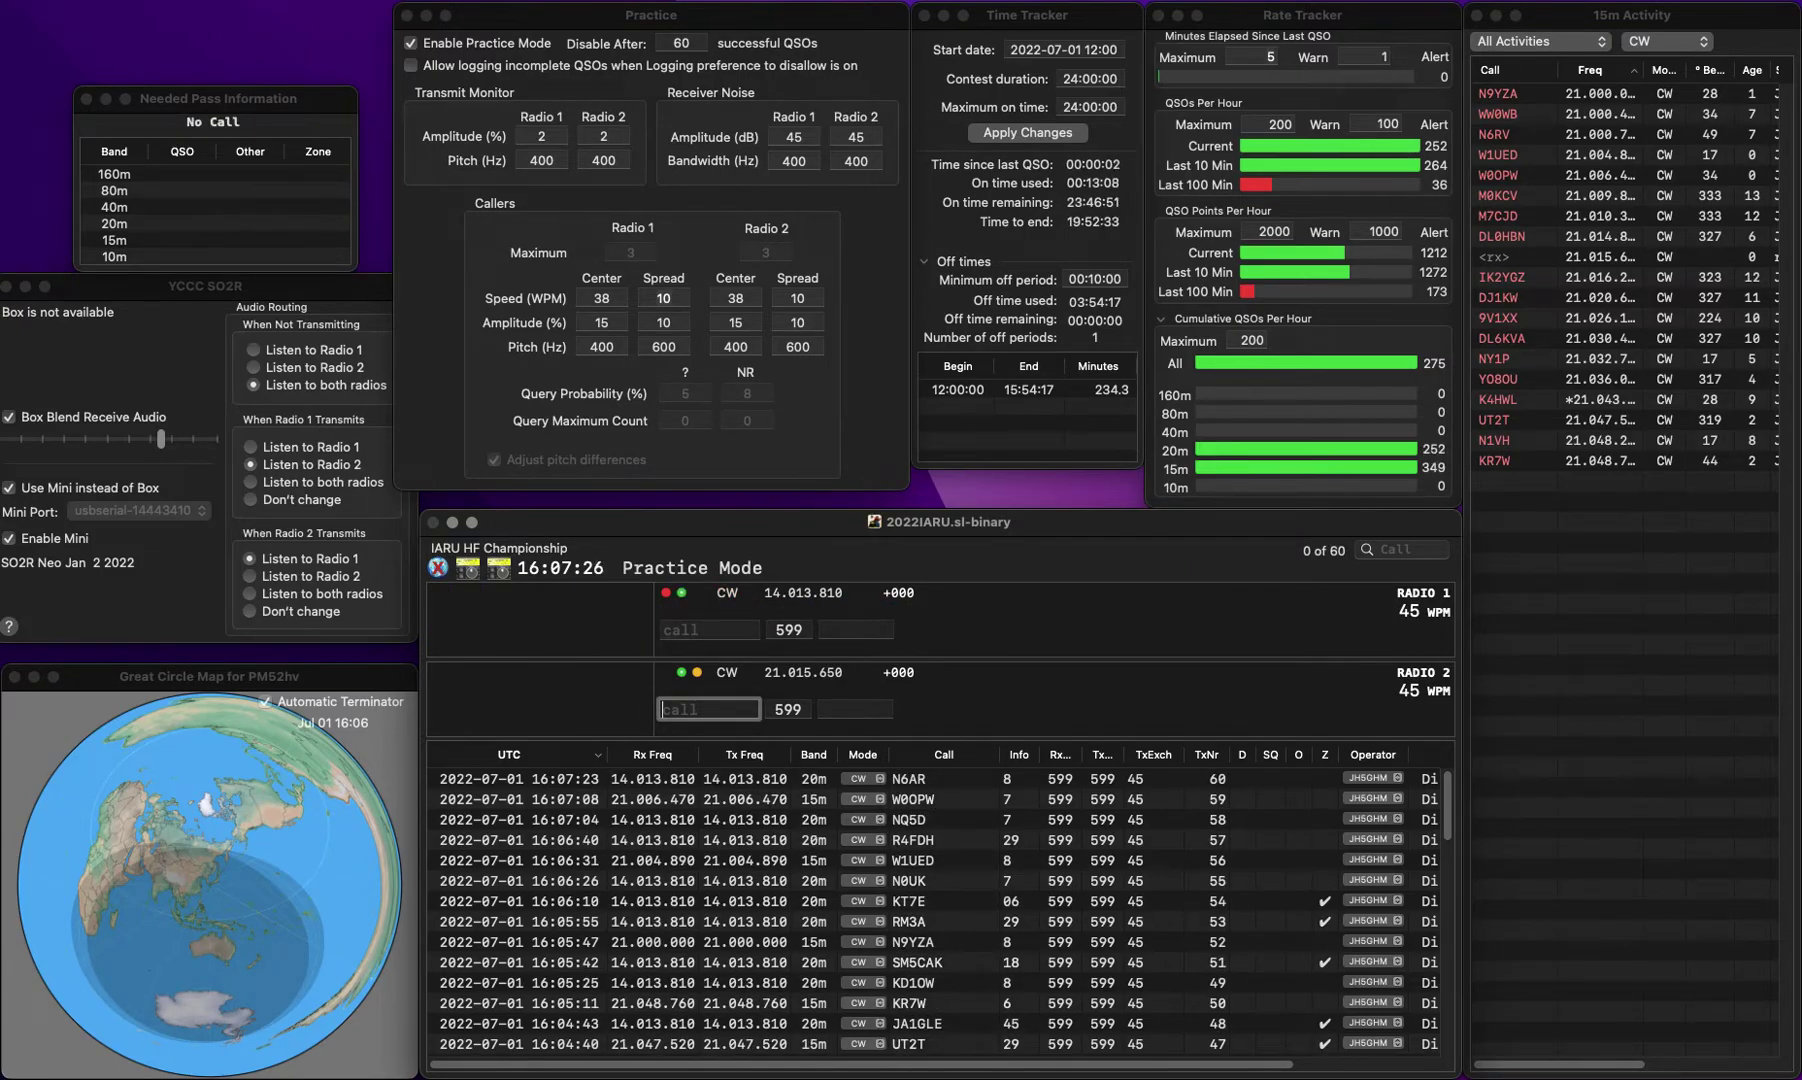
Step: Enter the partial call 1RFY on Radio 1 and complete it to JN1RFY with exchange 45
click(708, 629)
text(1RFY)
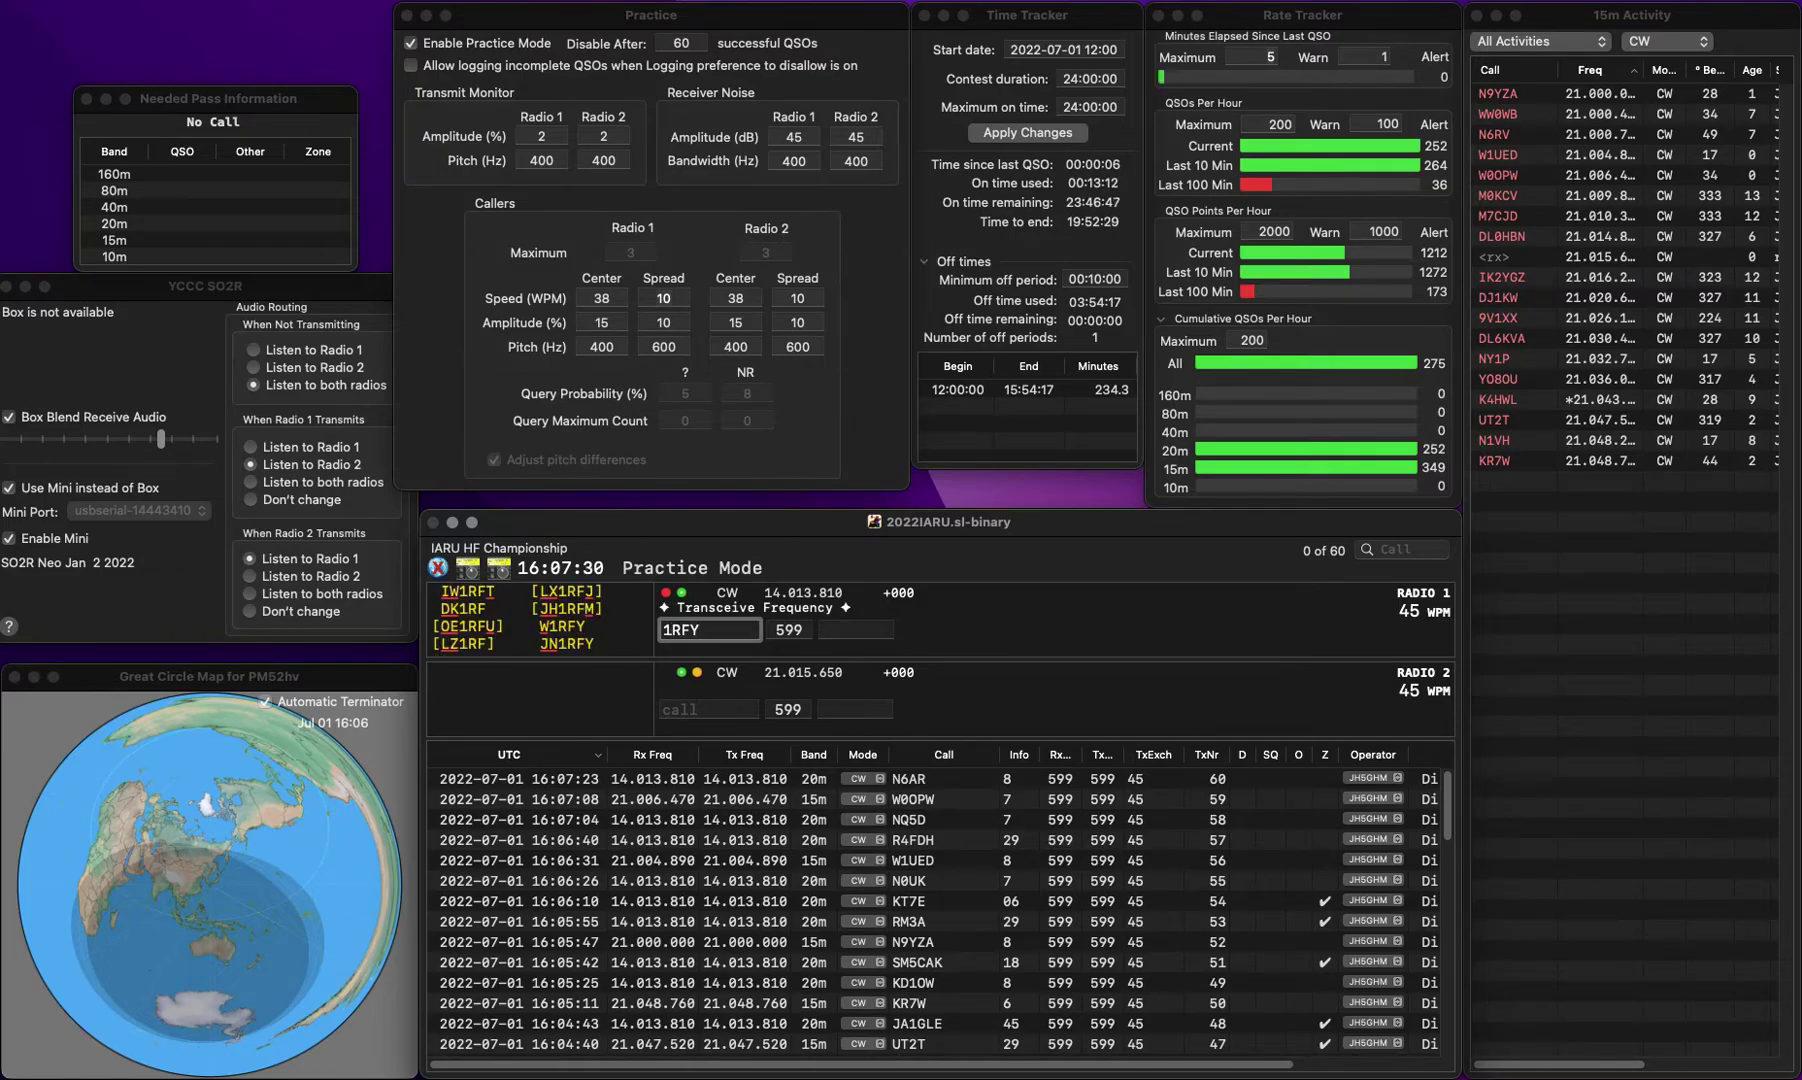
key(Return)
text(J)
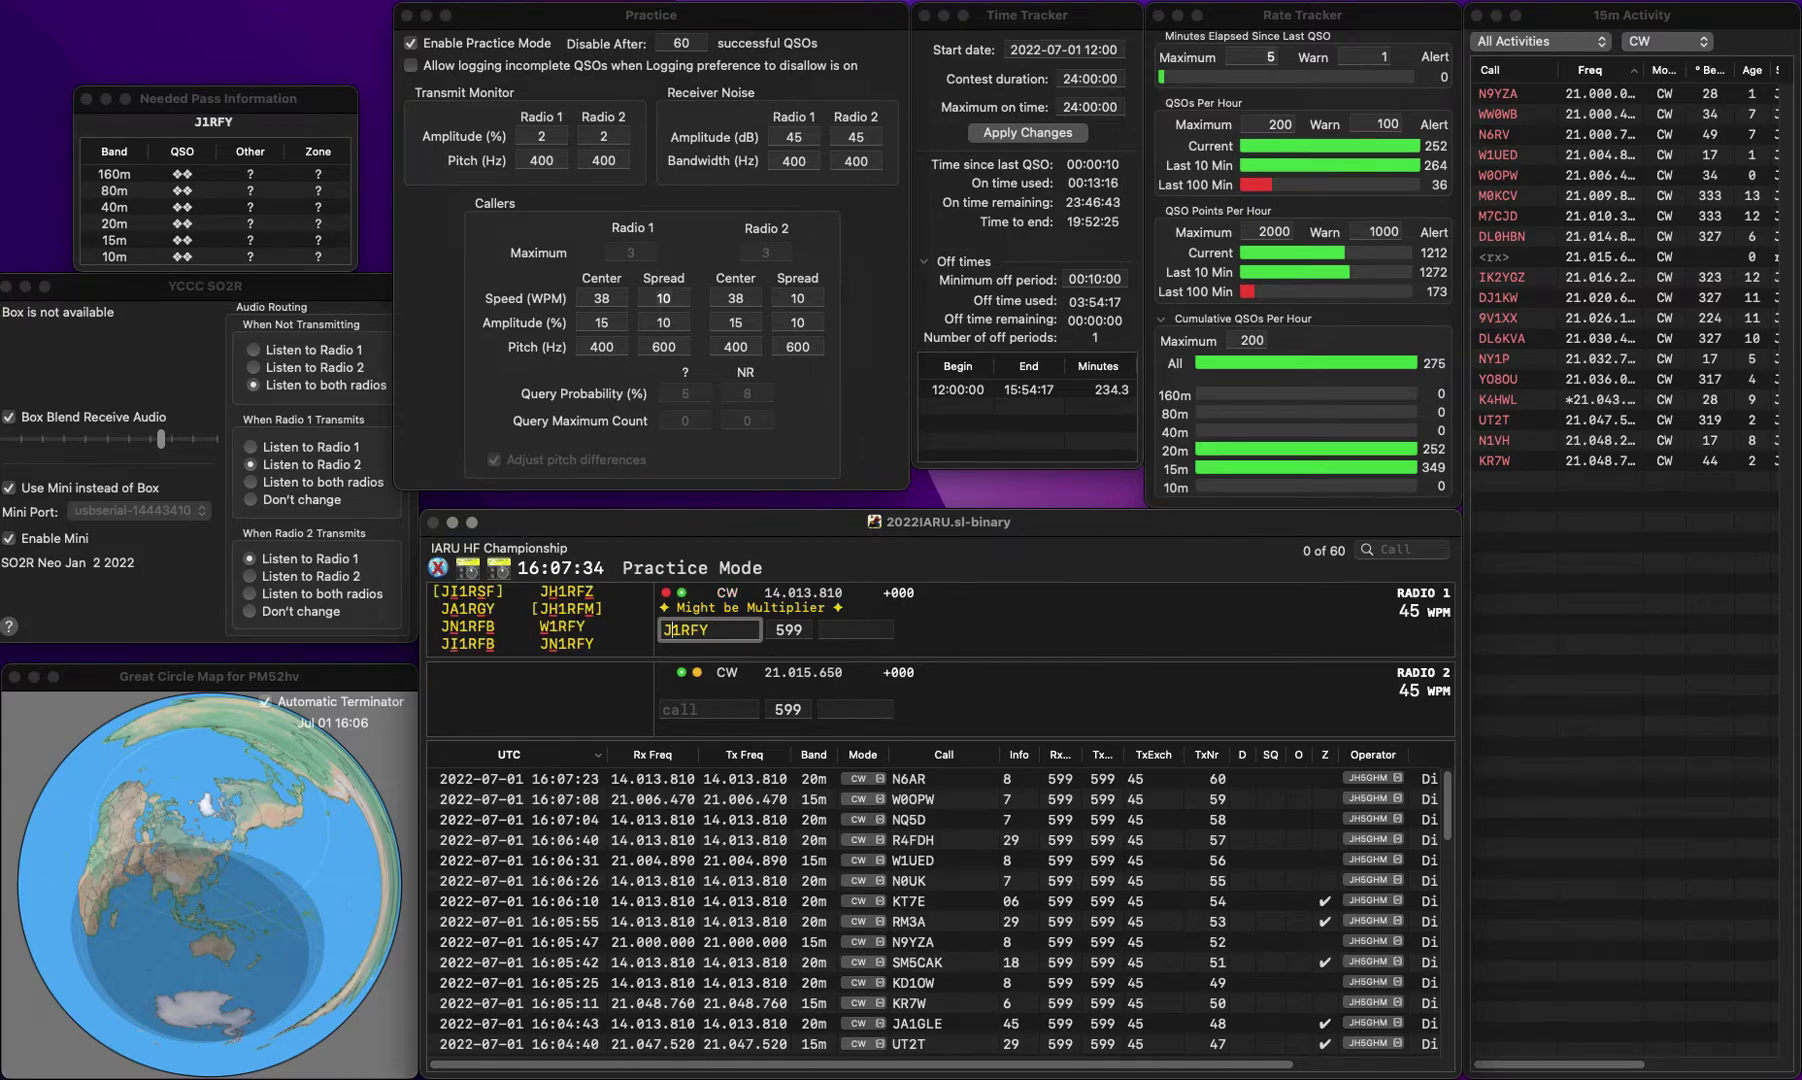
text(N)
key(space)
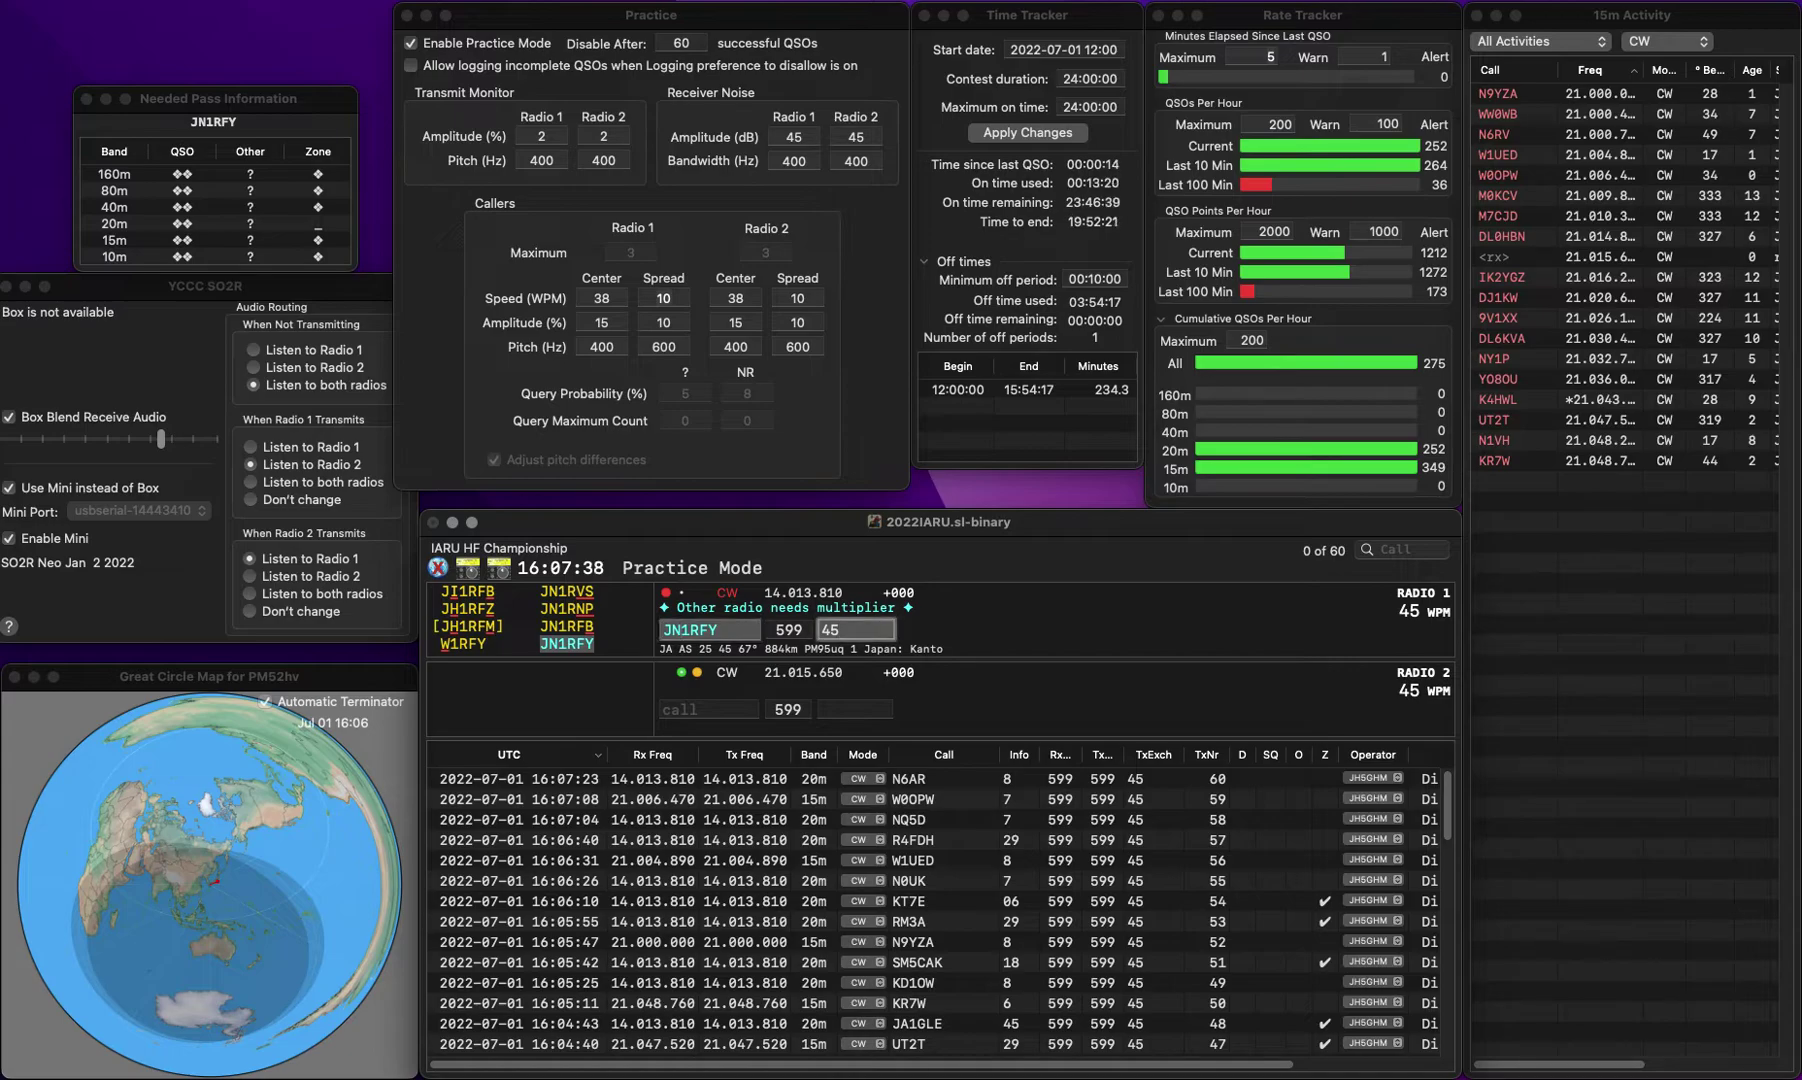
click(708, 709)
text(AK/)
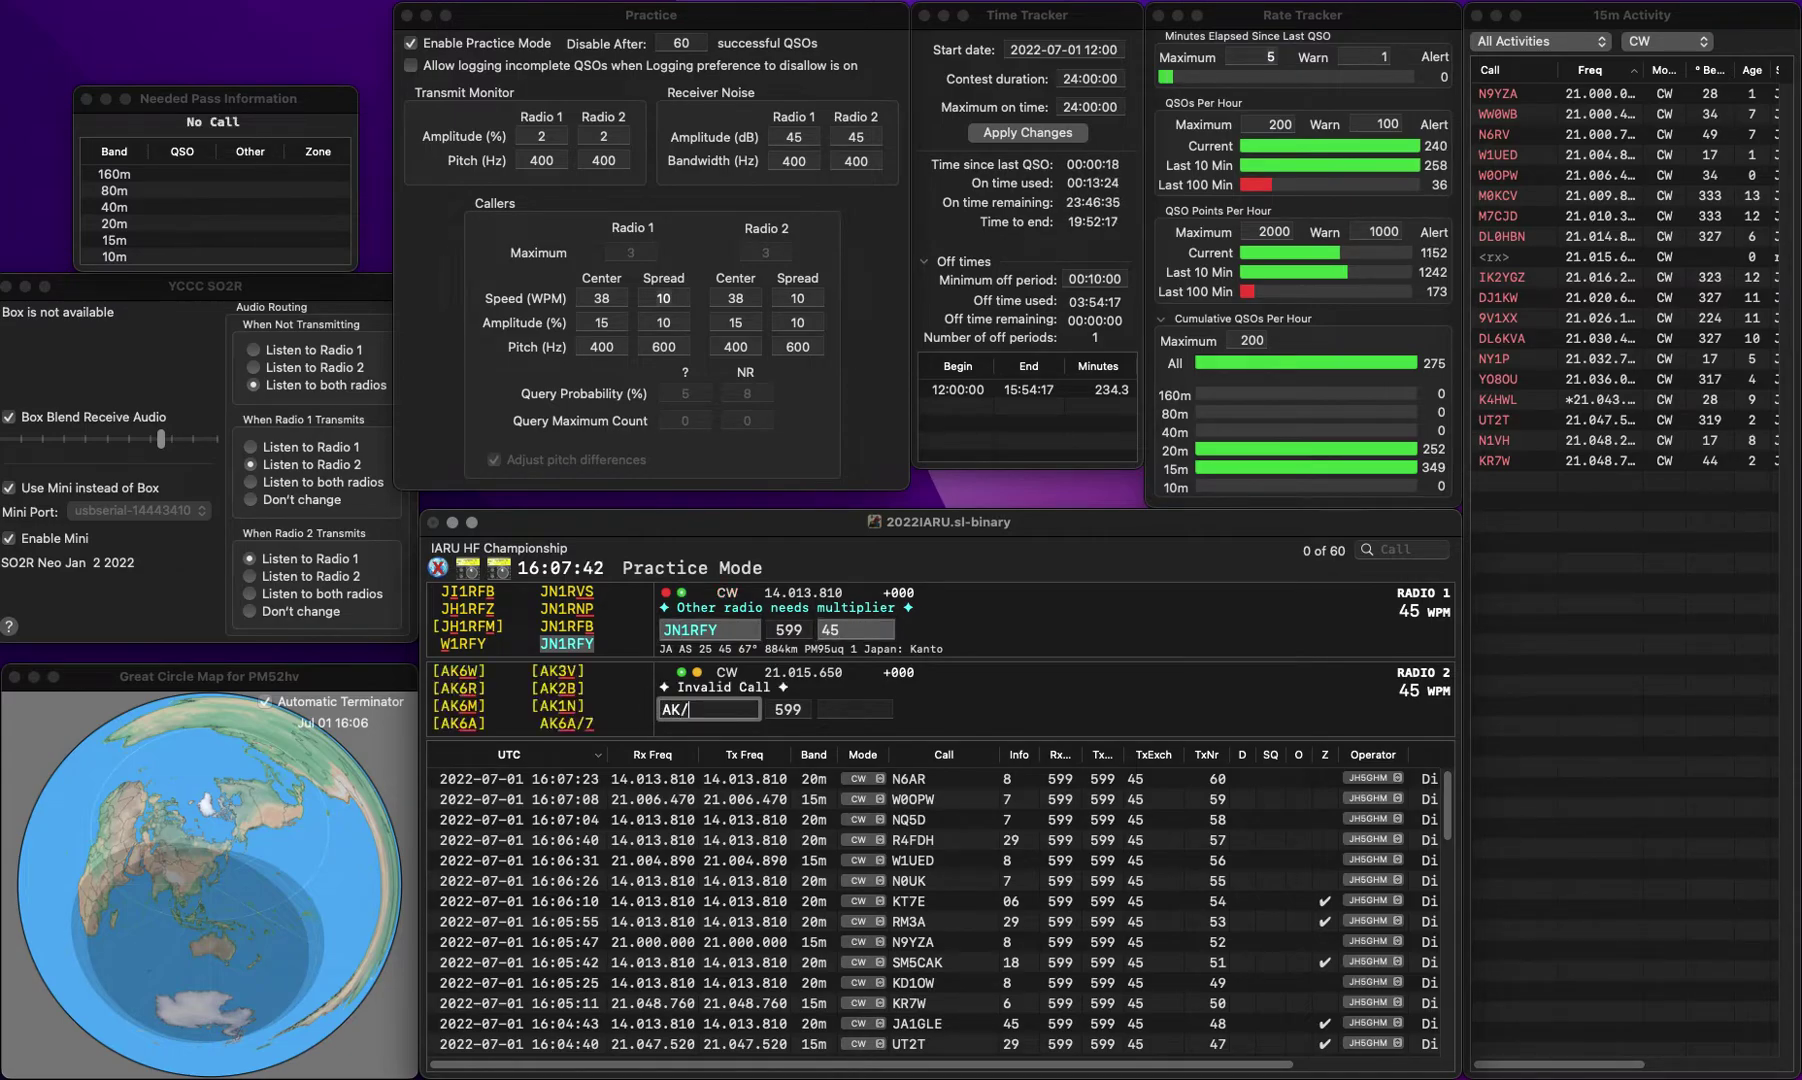
text(1AA4)
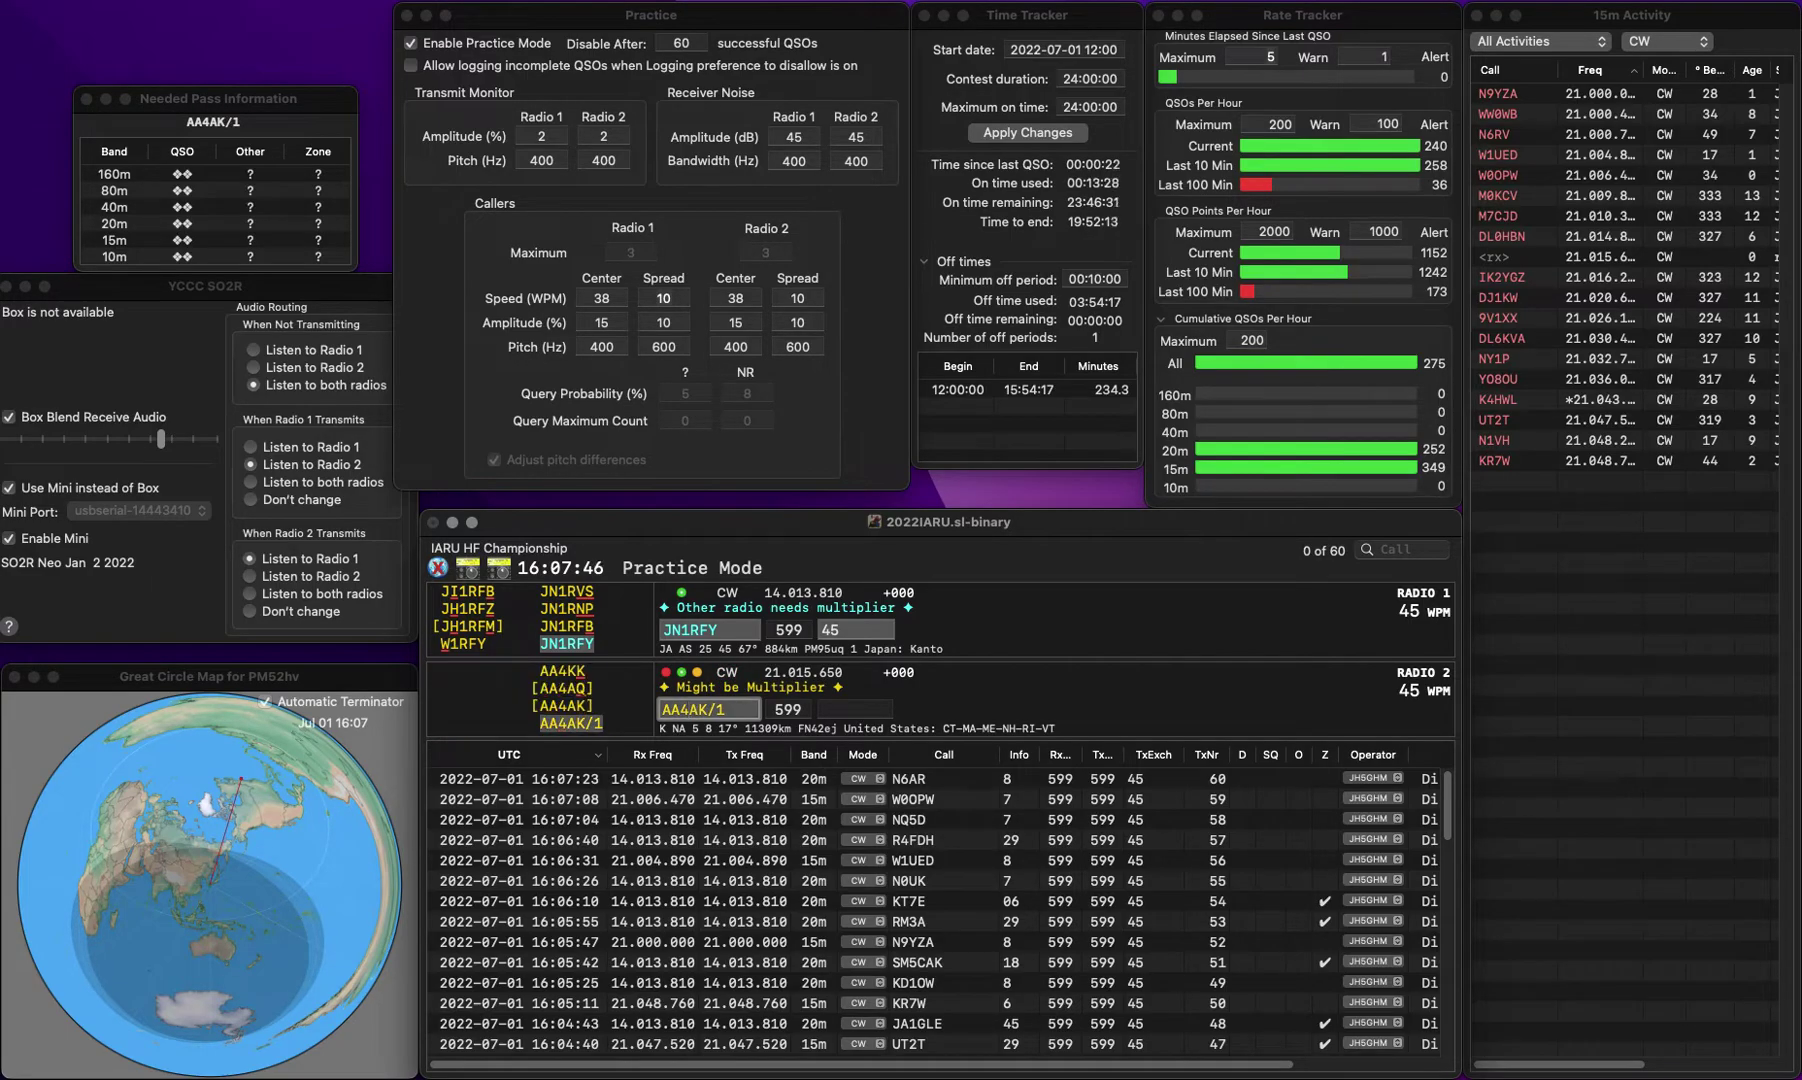
key(Tab)
text(8)
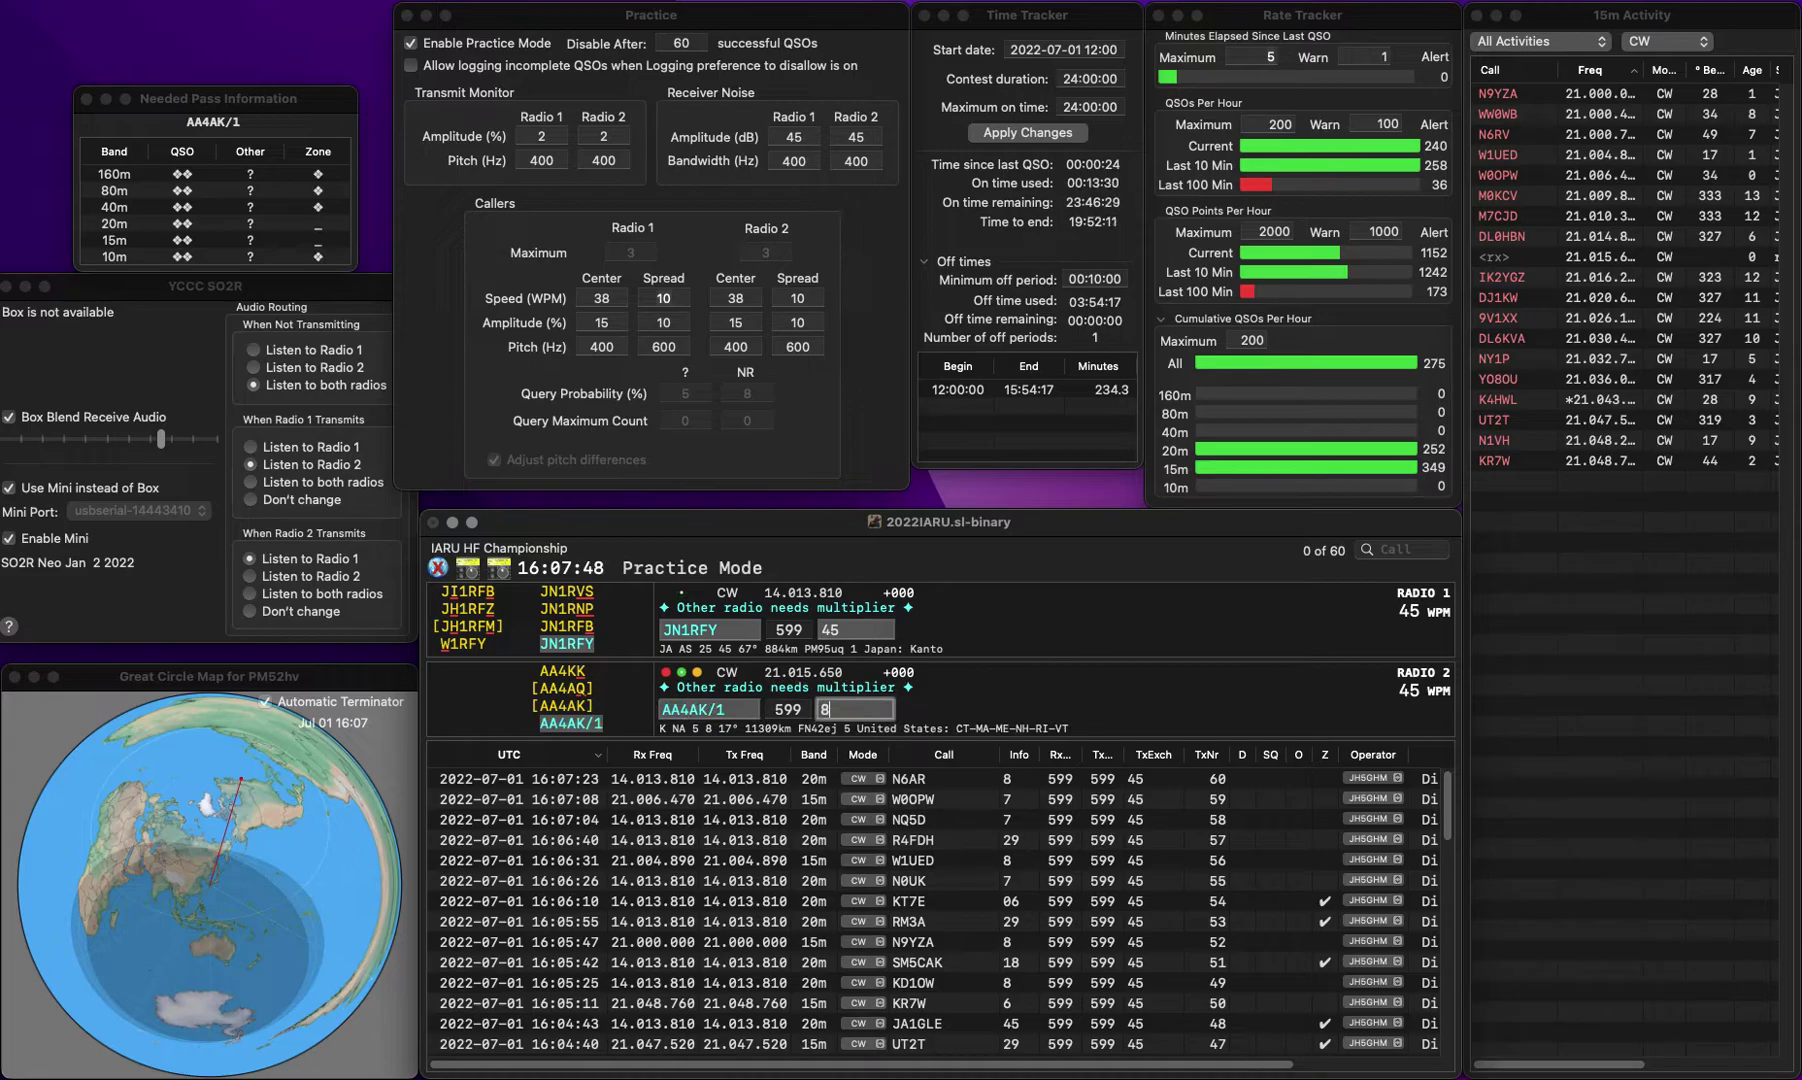
key(Return)
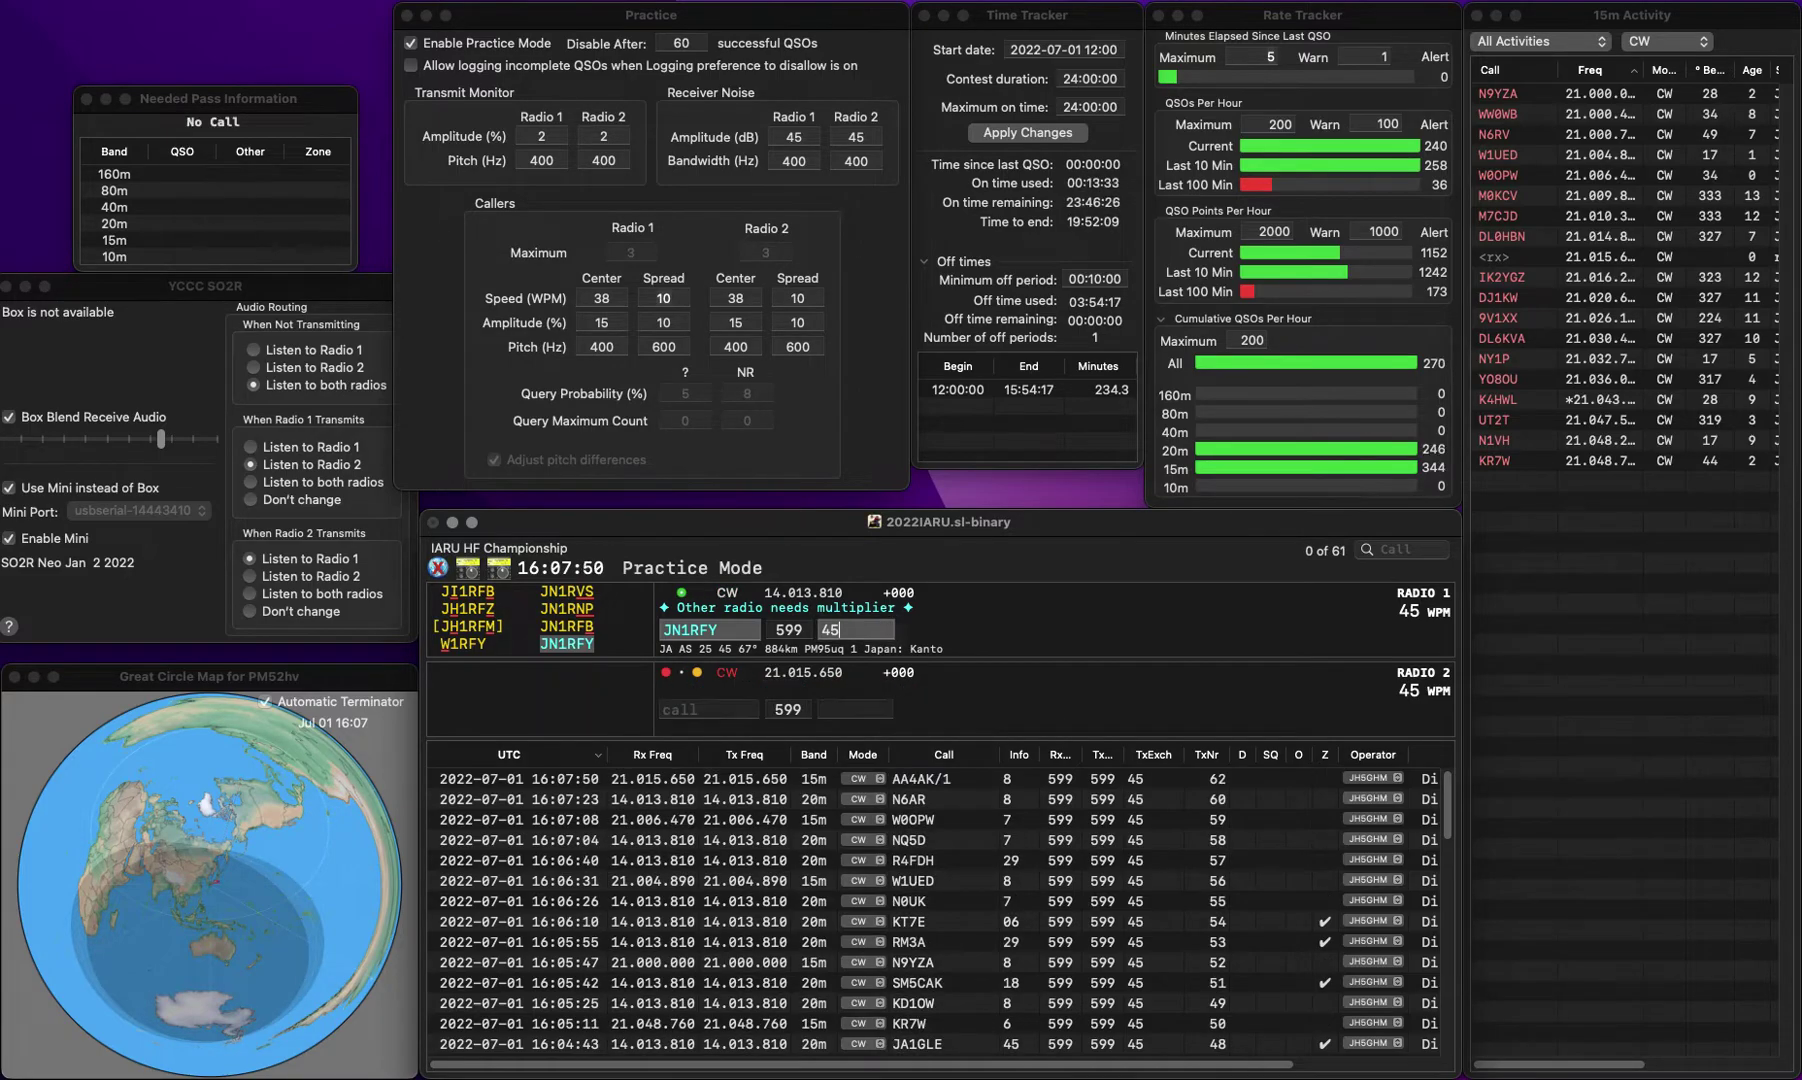